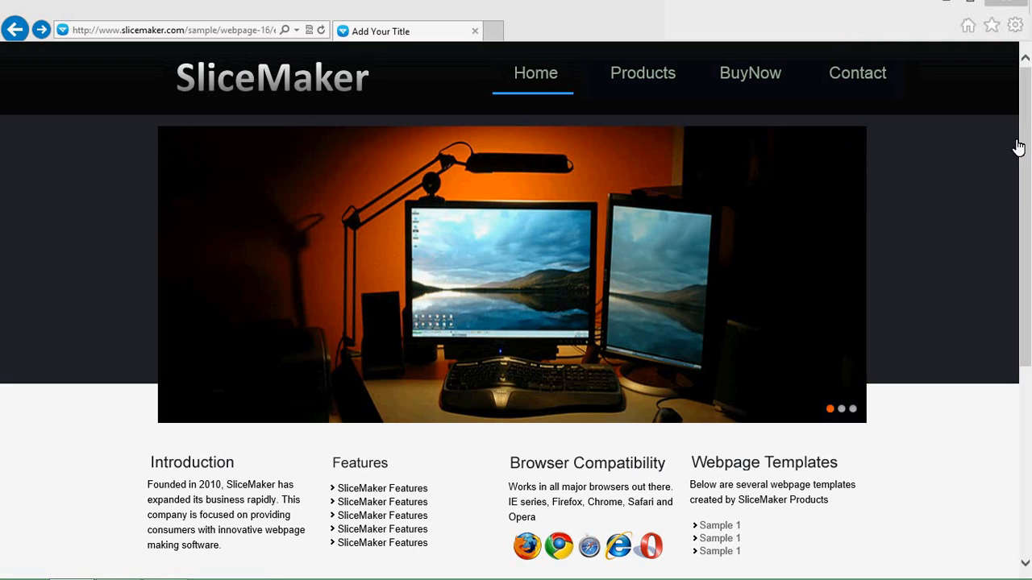
Step: Examine the sample webpage's image slideshow, its introduction, features, browser compatibility and template sections, and the two titled text blocks
{"action": "scroll", "coordinate": [1022, 177], "scroll_direction": "down", "scroll_amount": 5}
{"action": "scroll", "coordinate": [1027, 161], "scroll_direction": "up", "scroll_amount": 4}
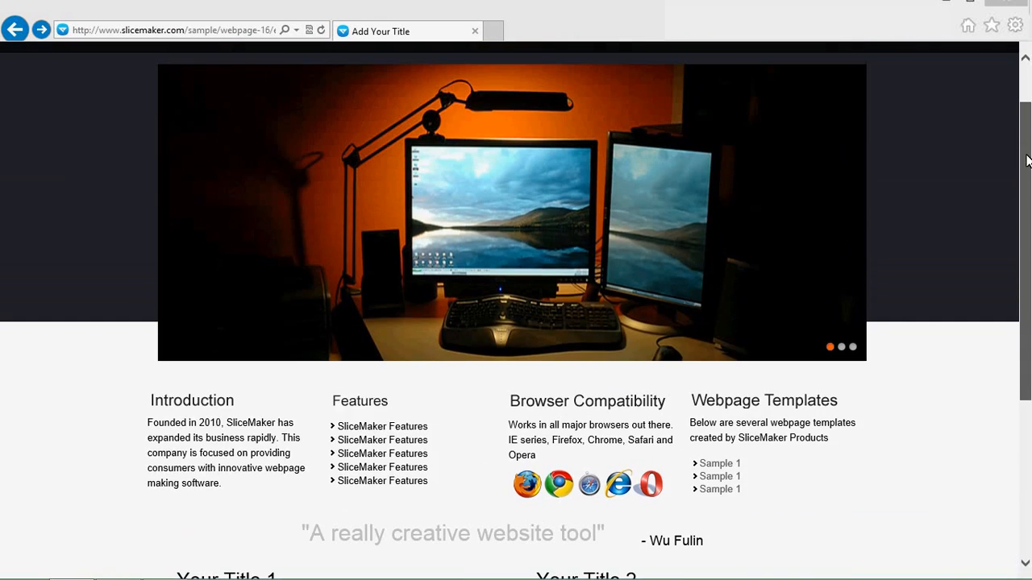
{"action": "scroll", "coordinate": [1027, 161], "scroll_direction": "up", "scroll_amount": 1}
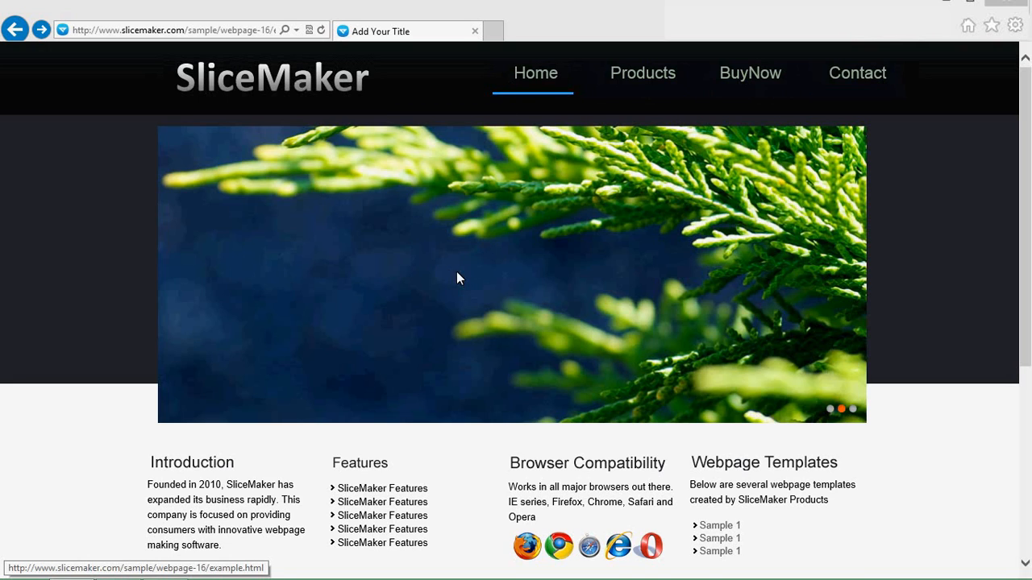
{"action": "left_click", "coordinate": [830, 411]}
{"action": "left_click", "coordinate": [841, 412]}
{"action": "left_click", "coordinate": [853, 411]}
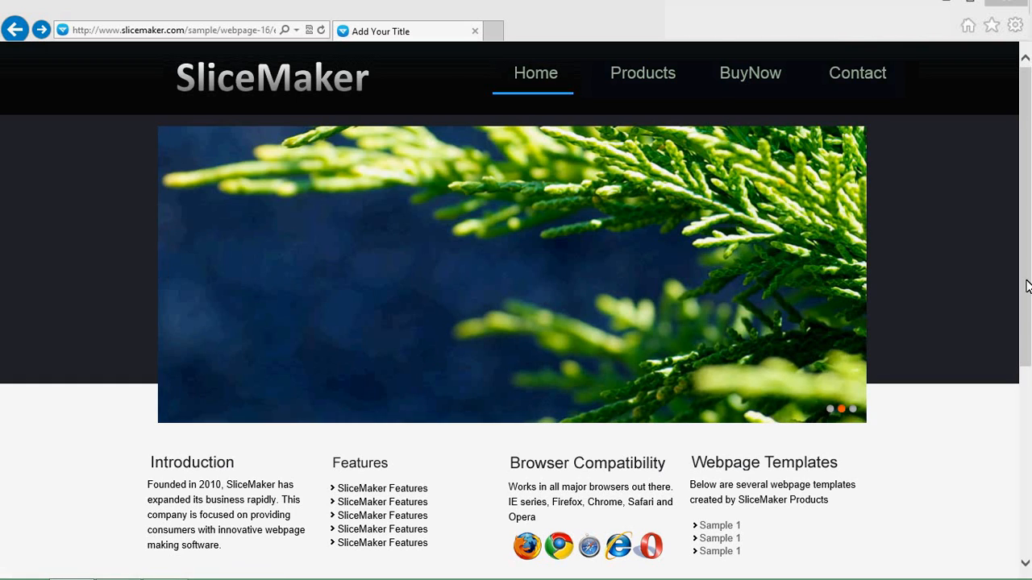
{"action": "left_click_drag", "start_coordinate": [1026, 286], "coordinate": [1024, 393]}
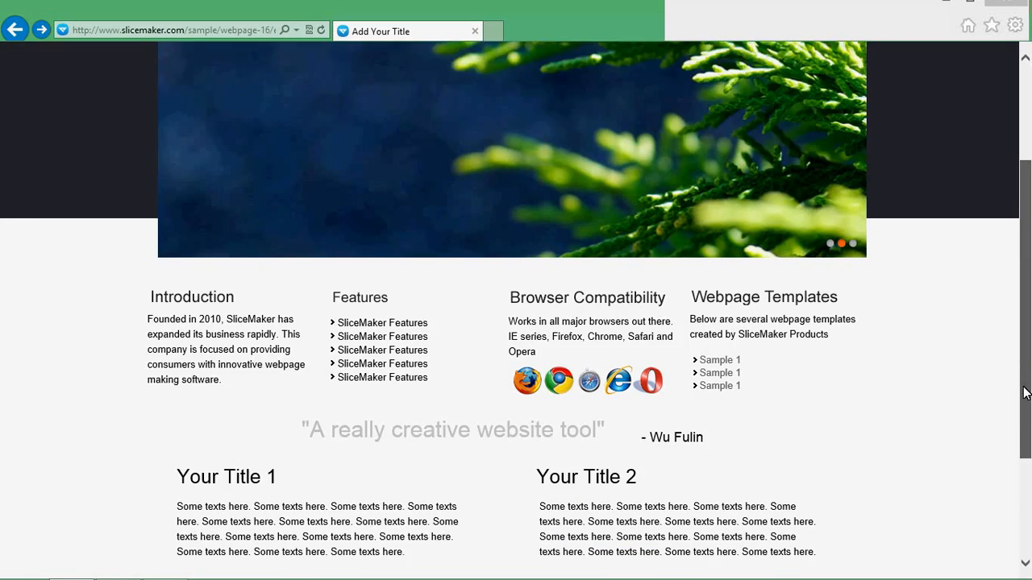
{"action": "scroll", "coordinate": [915, 434], "scroll_direction": "down", "scroll_amount": 2}
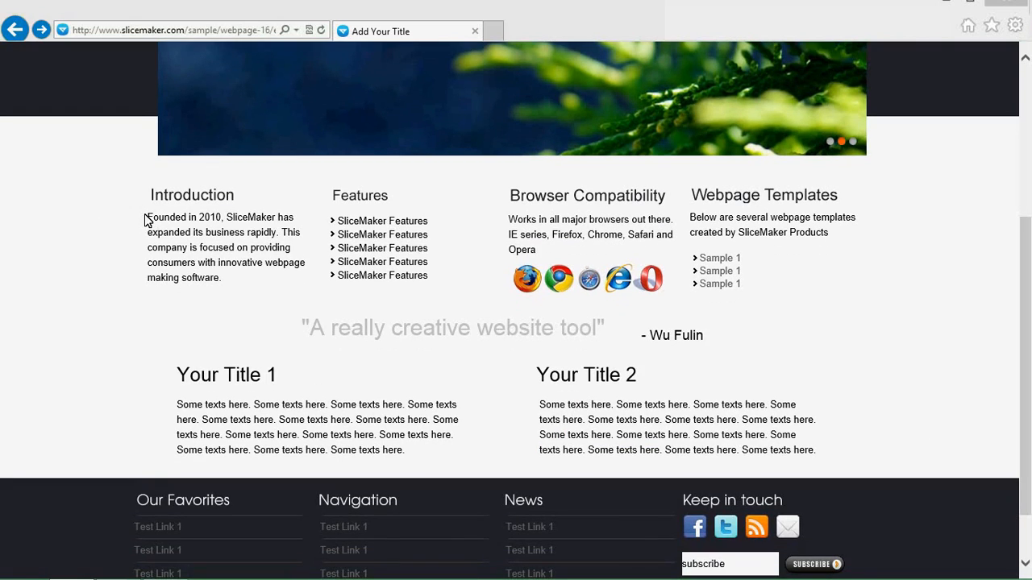
{"action": "left_click_drag", "start_coordinate": [148, 218], "coordinate": [829, 451]}
{"action": "left_click", "coordinate": [852, 446]}
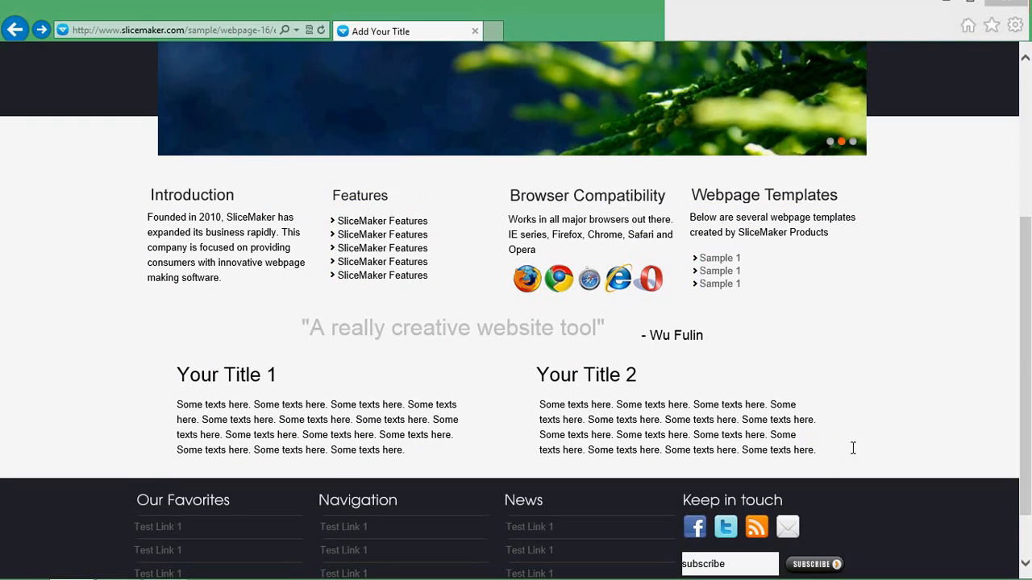
{"action": "scroll", "coordinate": [1027, 335], "scroll_direction": "down", "scroll_amount": 2}
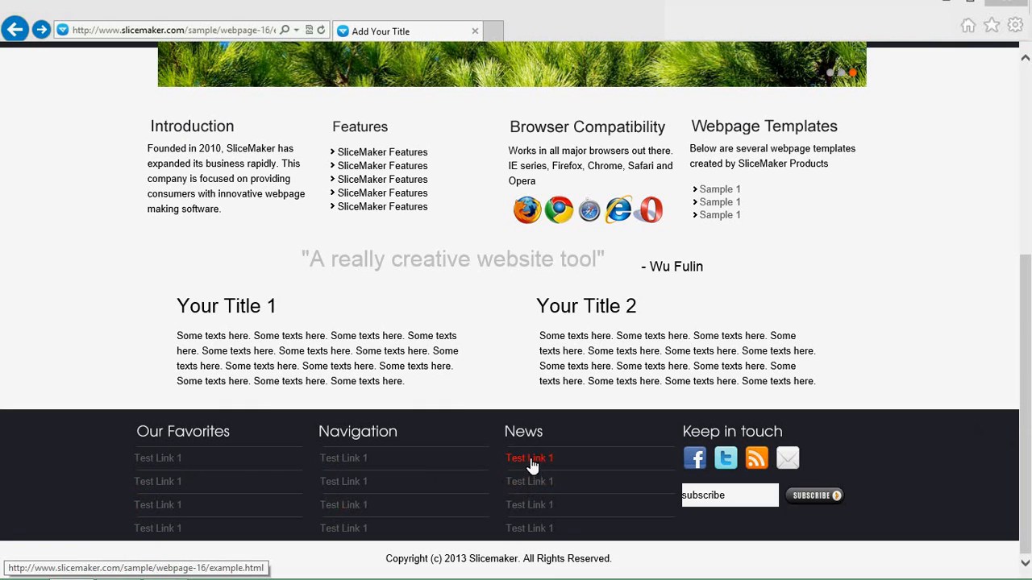
Step: Test the footer's subscribe field with the text "sssssss" and examine the copyright line
{"action": "left_click", "coordinate": [719, 494]}
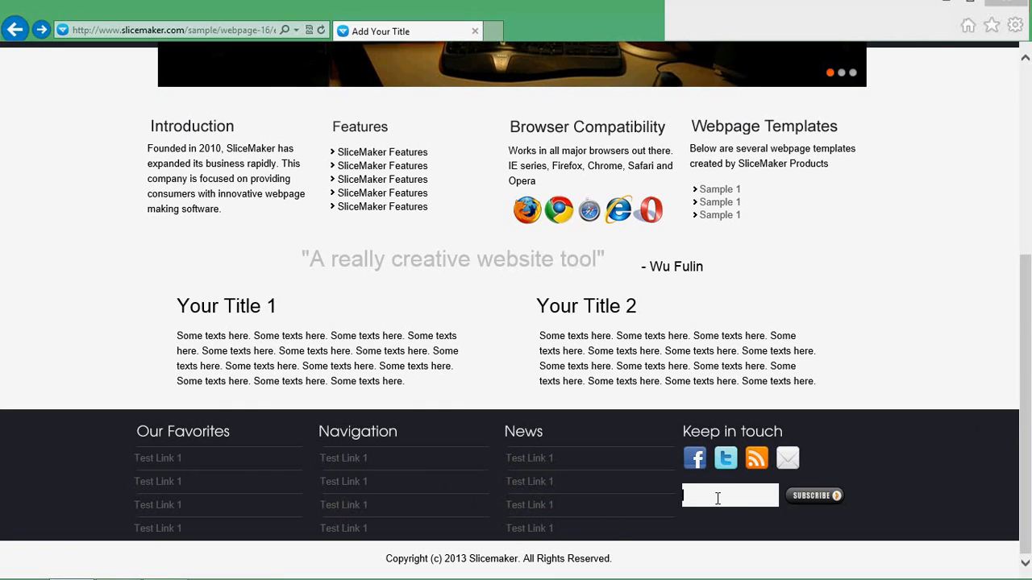
{"action": "type", "text": "sssssss"}
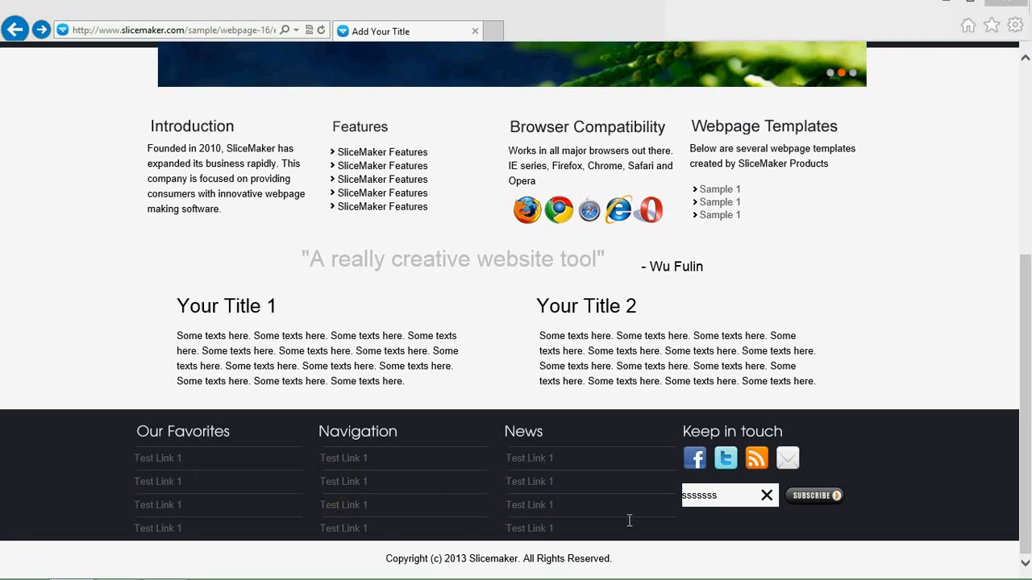
{"action": "left_click_drag", "start_coordinate": [387, 557], "coordinate": [522, 561]}
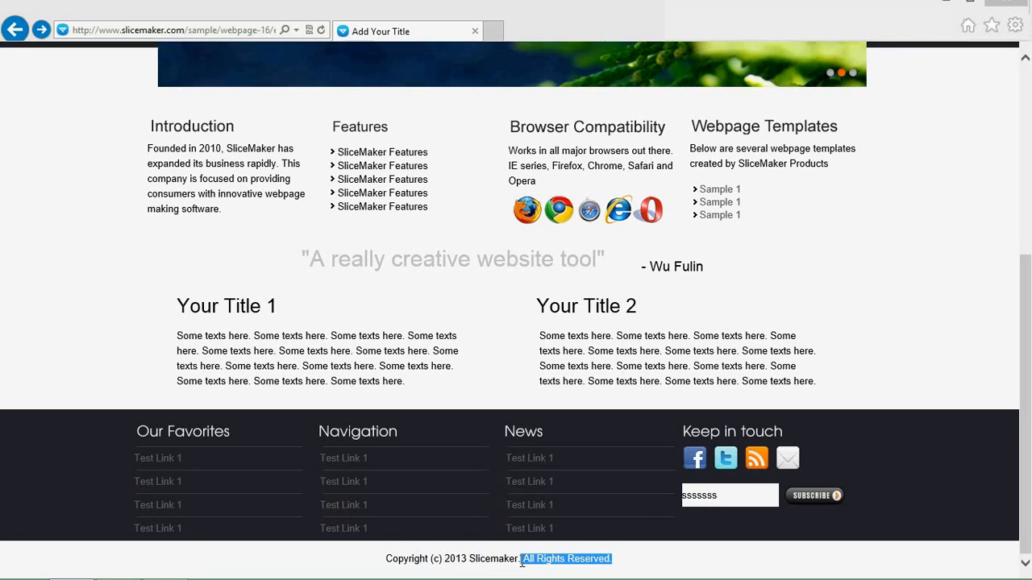
{"action": "left_click", "coordinate": [527, 560]}
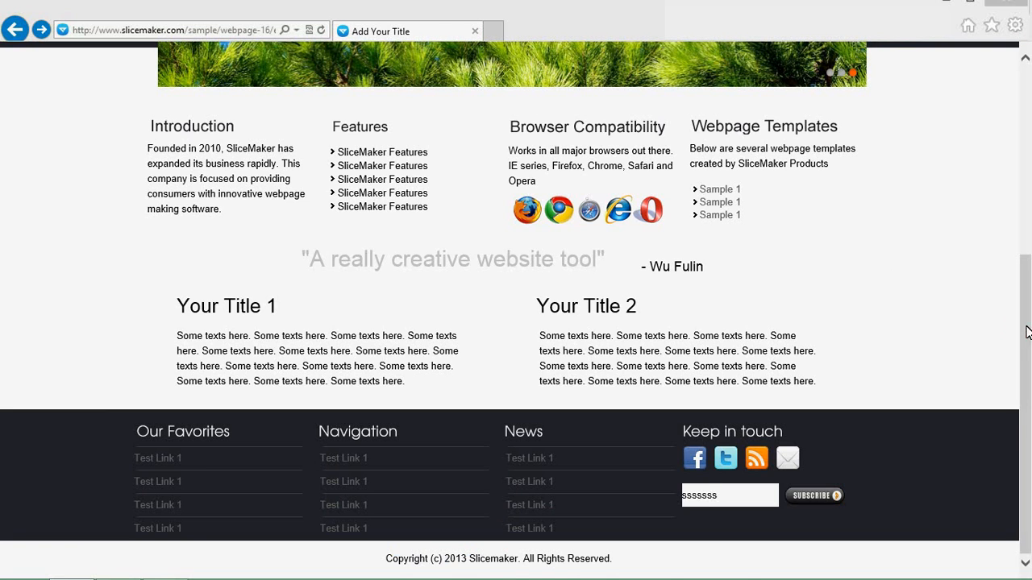
{"action": "scroll", "coordinate": [1027, 332], "scroll_direction": "up", "scroll_amount": 5}
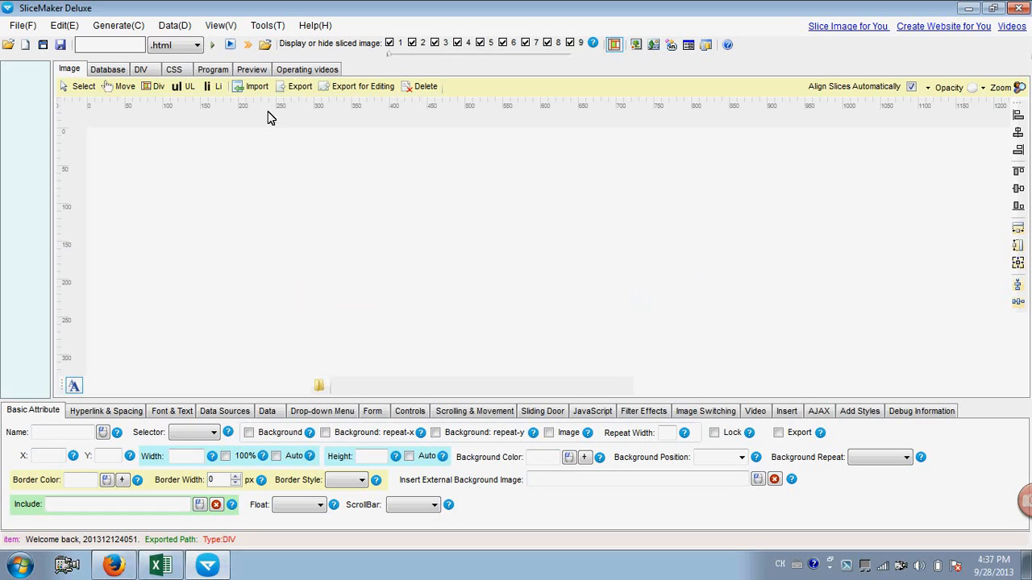
Step: Import design-image.png from the Desktop in SliceMaker Deluxe as the graphic web design
{"action": "left_click", "coordinate": [258, 93]}
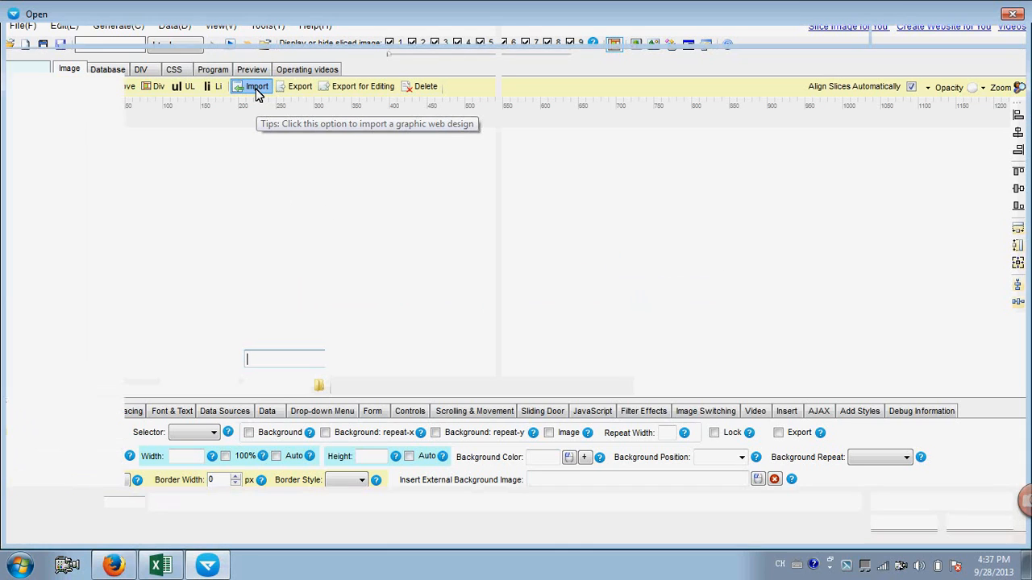
{"action": "left_click", "coordinate": [422, 131]}
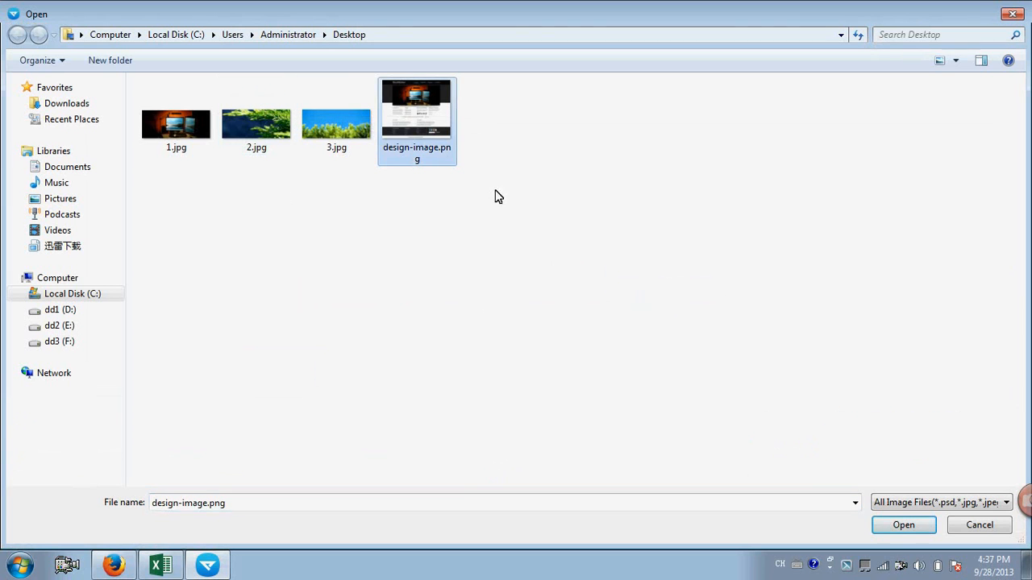
{"action": "left_click", "coordinate": [894, 524]}
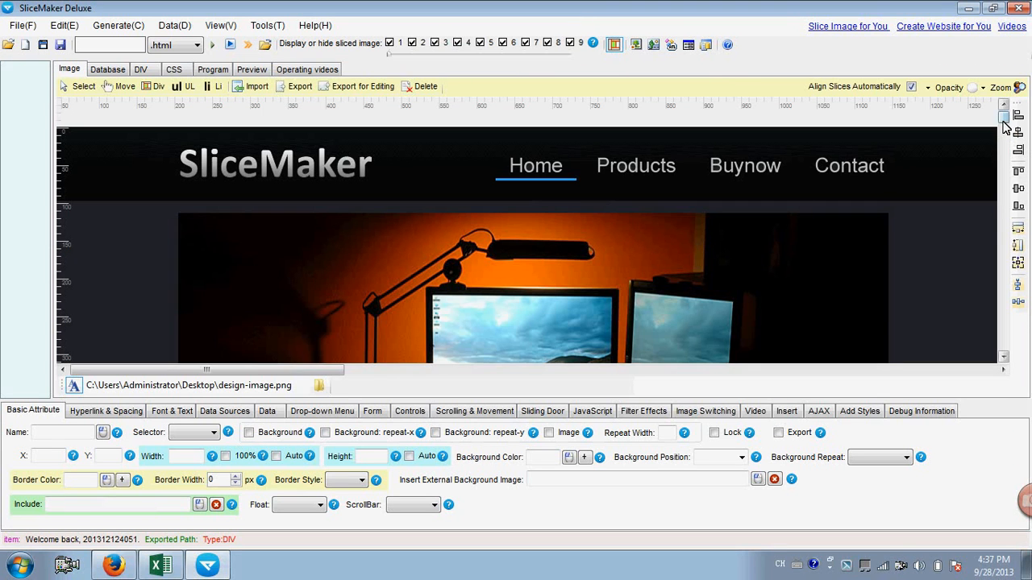
{"action": "mouse_move", "coordinate": [1005, 128]}
{"action": "left_mouse_down"}
{"action": "mouse_move", "coordinate": [1005, 338]}
{"action": "mouse_move", "coordinate": [1014, 116]}
{"action": "left_mouse_up"}
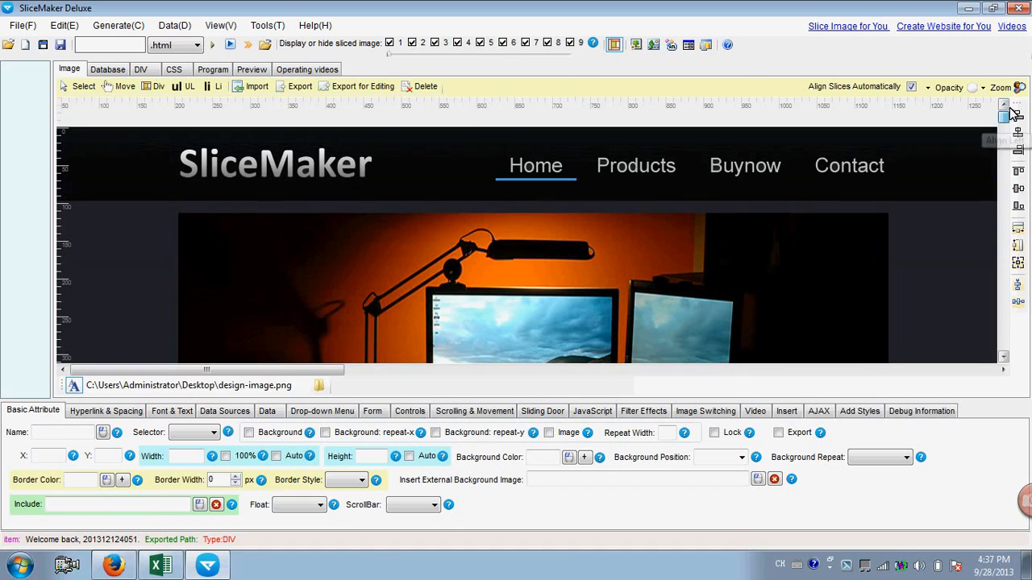
Step: Create a Desktop folder named example and set it as the website root directory and export directory in the options
{"action": "left_click", "coordinate": [266, 26]}
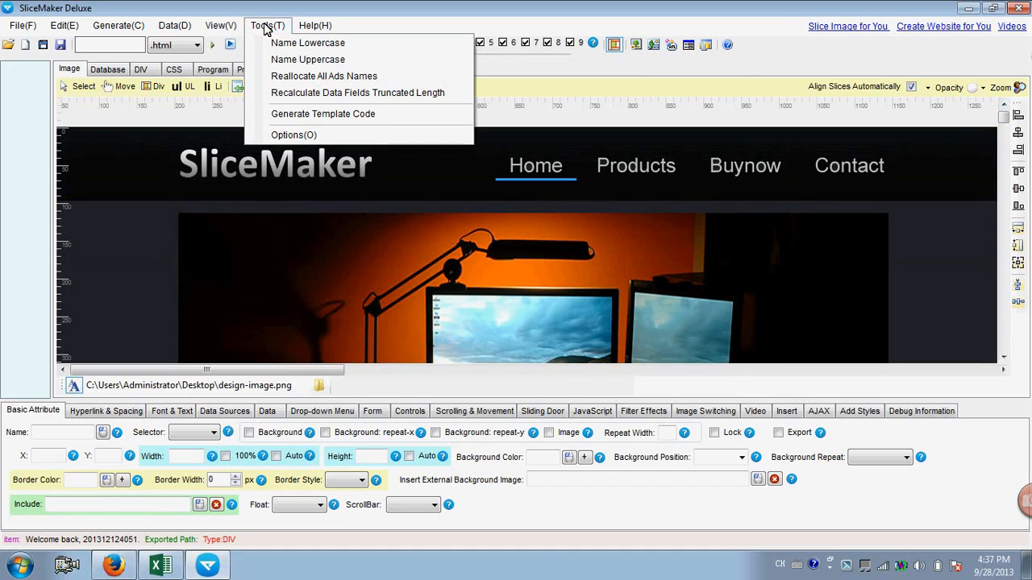
{"action": "left_click", "coordinate": [294, 135]}
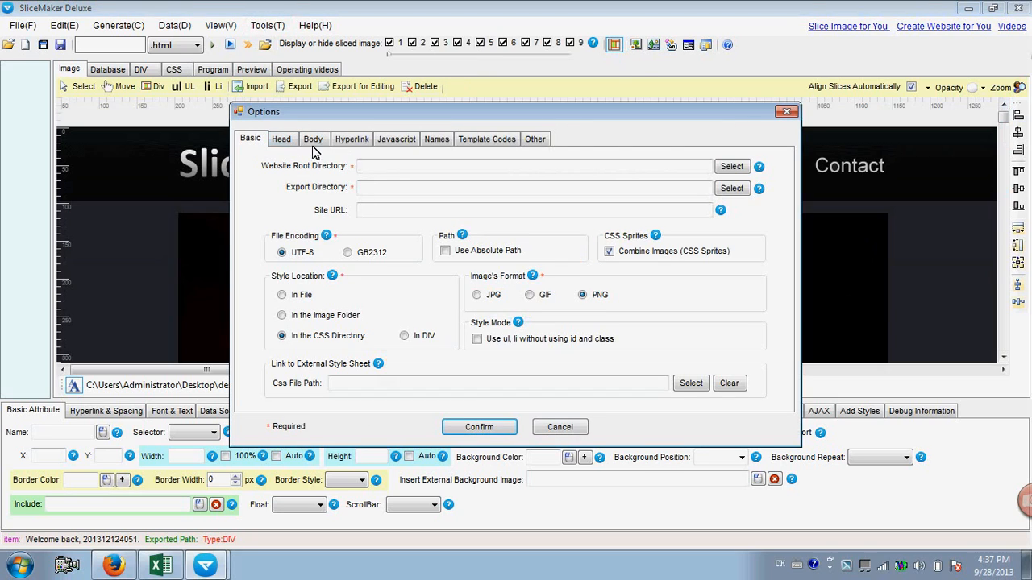
{"action": "left_click", "coordinate": [732, 168]}
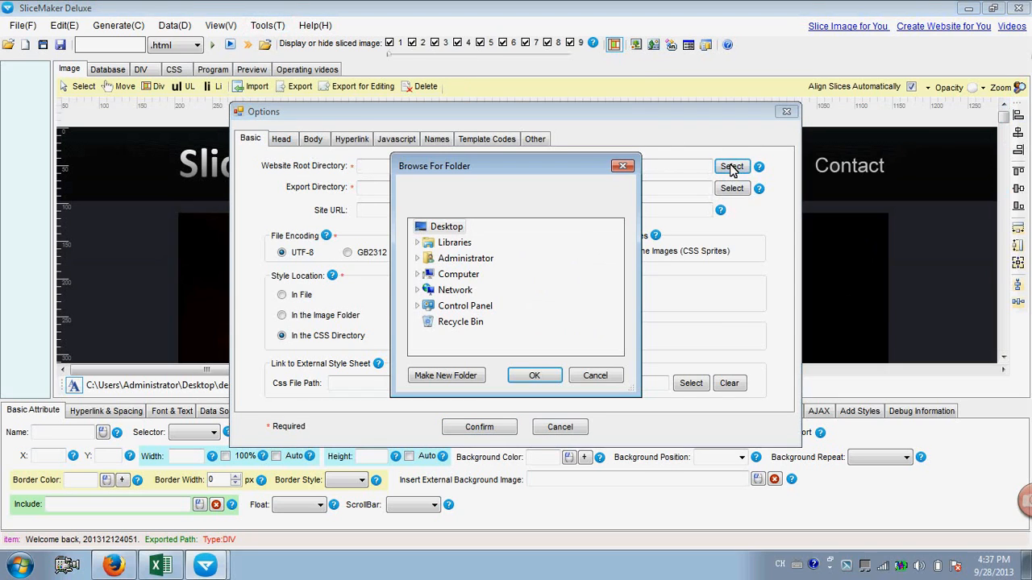
{"action": "left_click", "coordinate": [457, 378]}
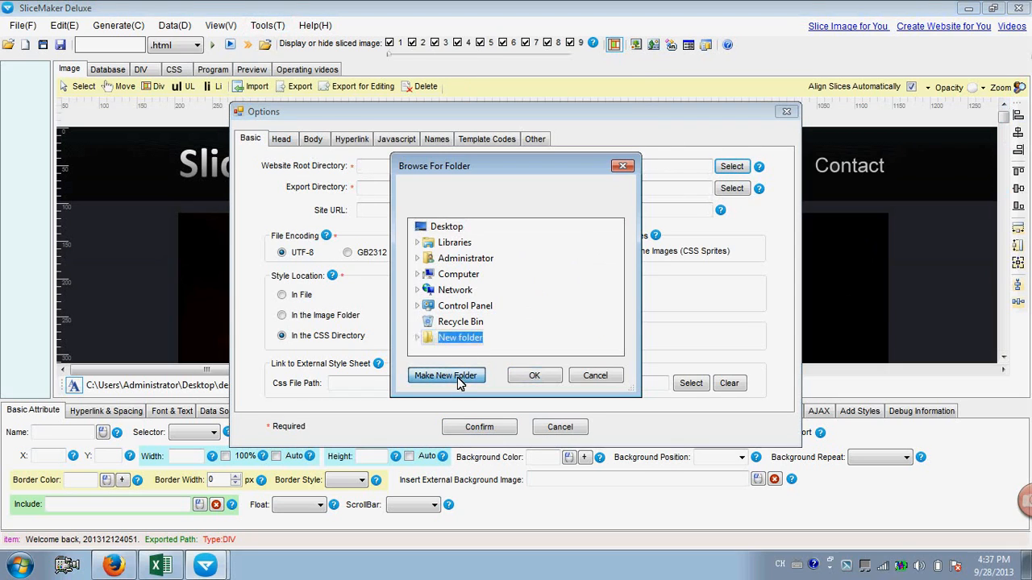
{"action": "key", "text": "BackSpace"}
{"action": "type", "text": "example"}
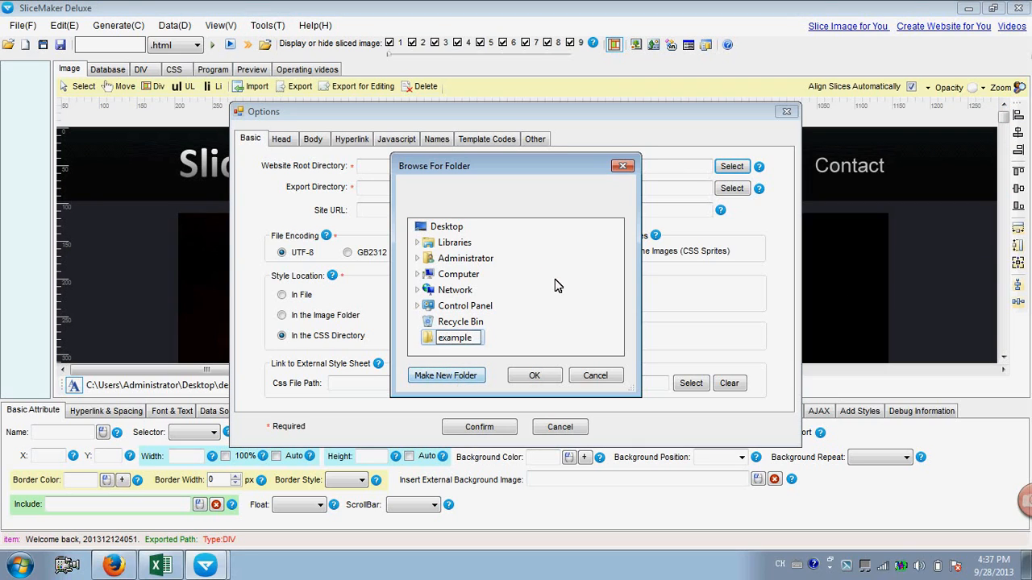
{"action": "key", "text": "Return"}
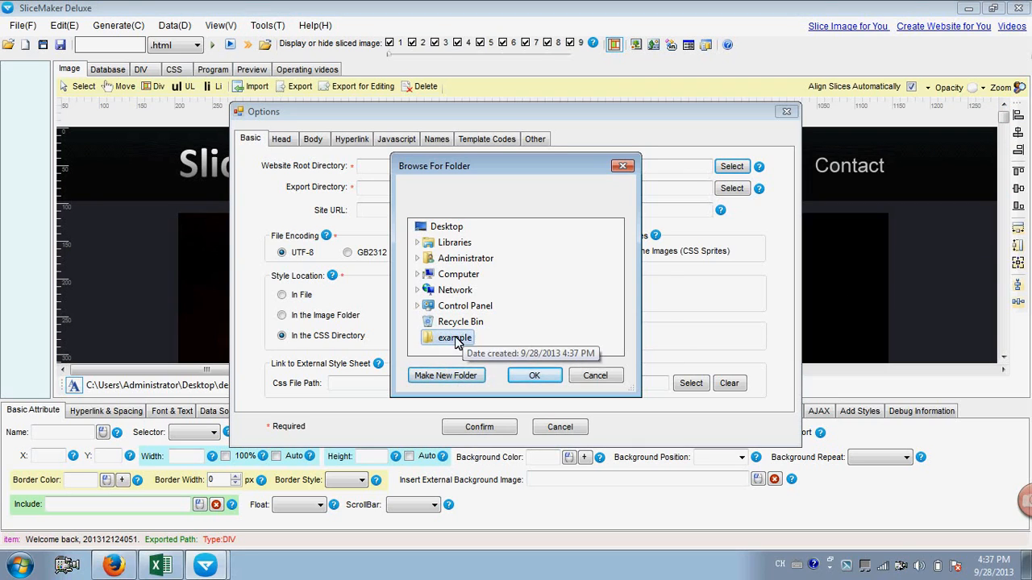
{"action": "left_click", "coordinate": [528, 375]}
{"action": "left_click_drag", "start_coordinate": [474, 194], "coordinate": [524, 190]}
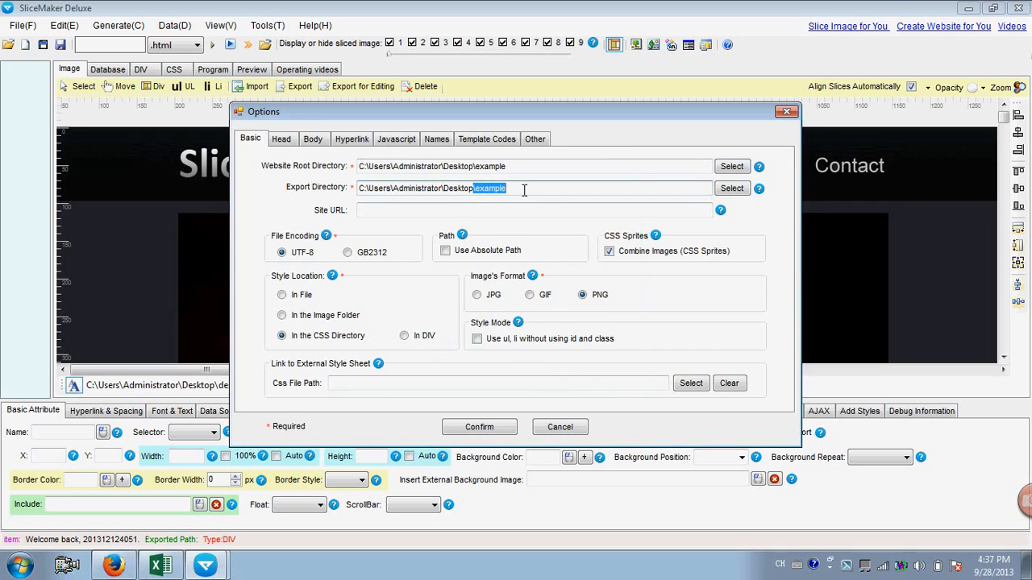
{"action": "left_click_drag", "start_coordinate": [475, 166], "coordinate": [514, 167]}
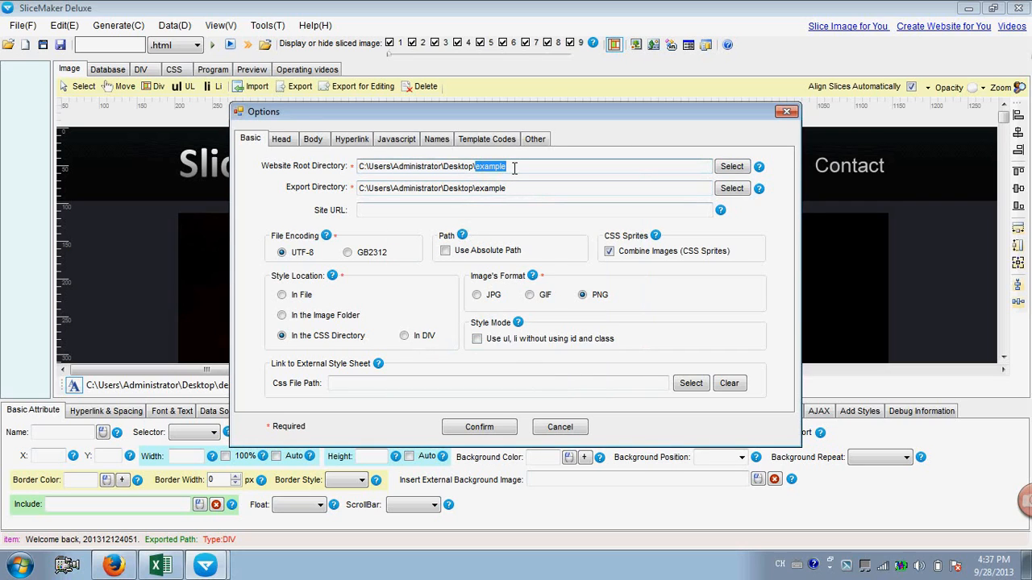
{"action": "left_click", "coordinate": [514, 166]}
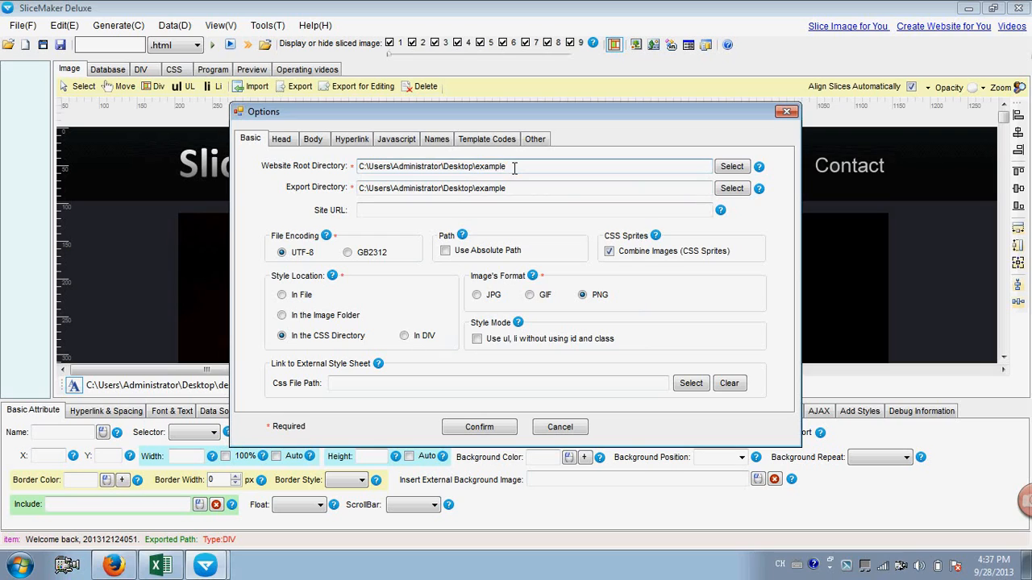
Step: Set the page title, keywords and description to "Add Your Title" and apply the options
{"action": "left_click", "coordinate": [283, 141]}
{"action": "left_click", "coordinate": [379, 185]}
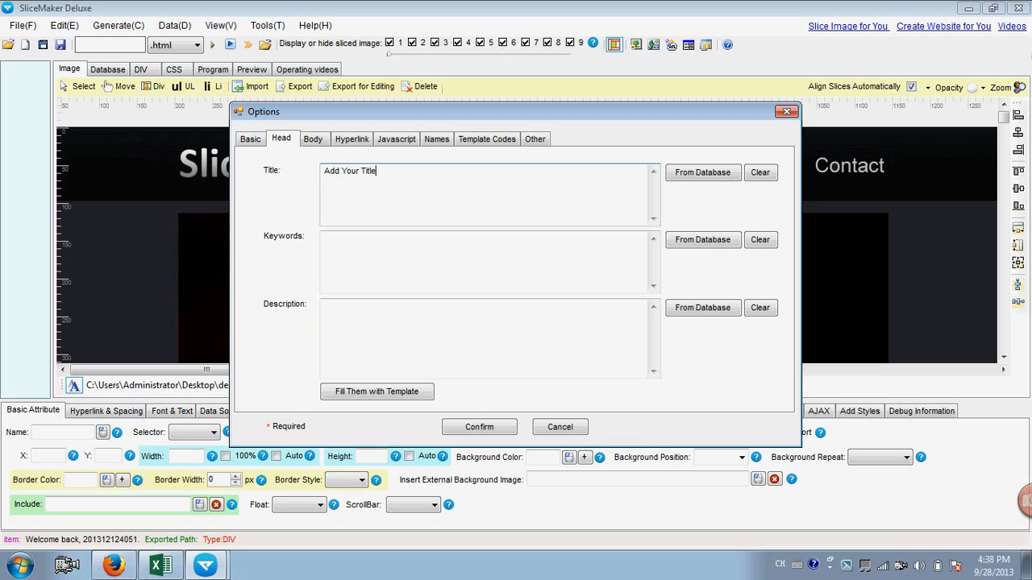
{"action": "left_click_drag", "start_coordinate": [379, 175], "coordinate": [323, 172]}
{"action": "key", "text": "ctrl+c"}
{"action": "left_click", "coordinate": [384, 256]}
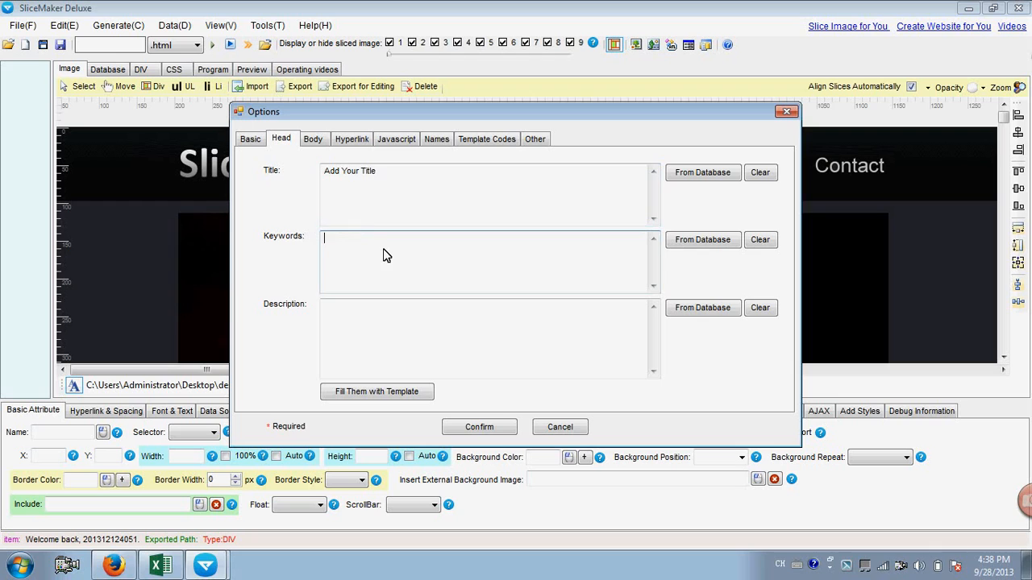
{"action": "key", "text": "ctrl+v"}
{"action": "left_click", "coordinate": [399, 318]}
{"action": "key", "text": "ctrl+v"}
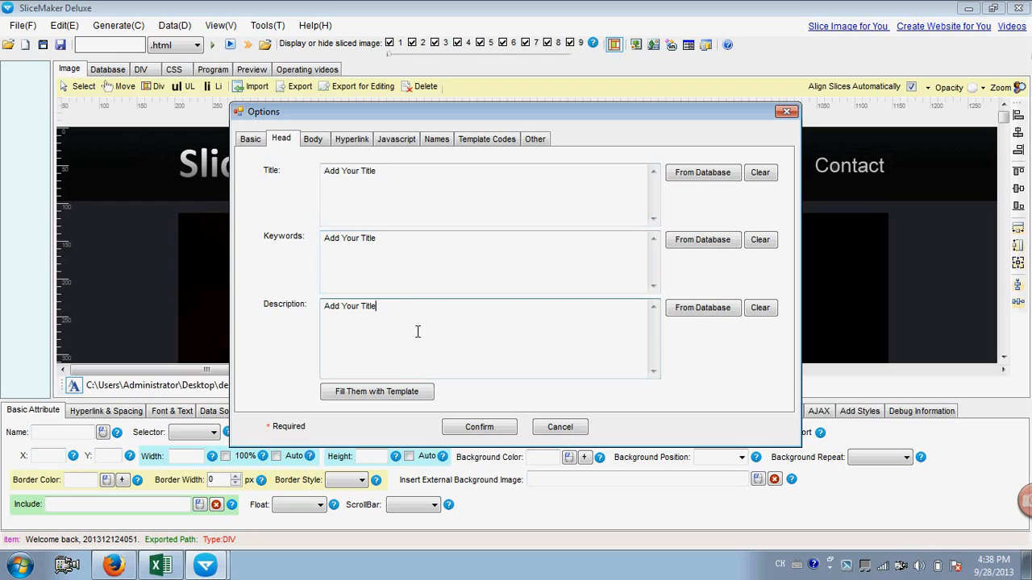
{"action": "left_click", "coordinate": [480, 427]}
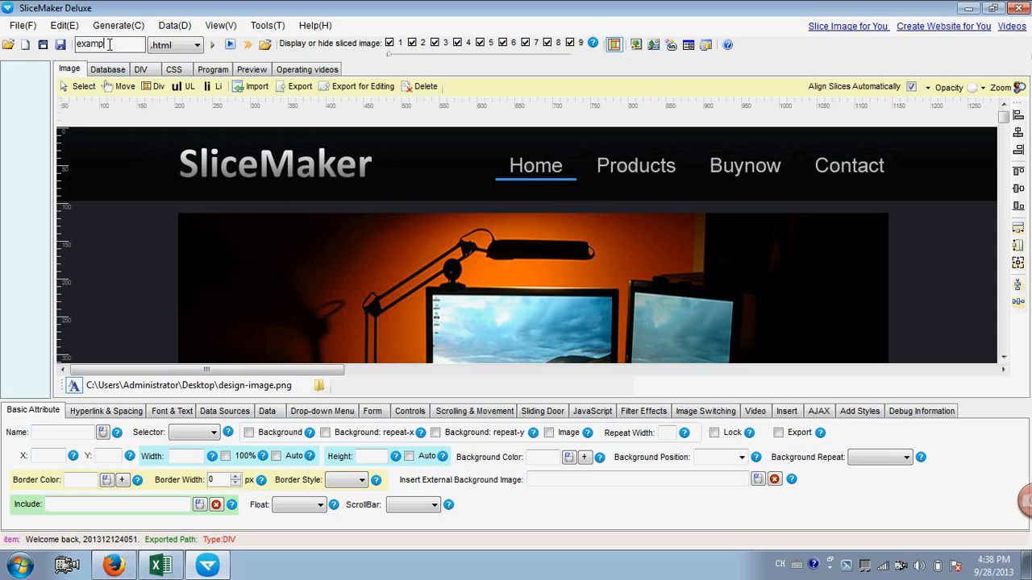
Step: Name the page file example and keep its file type as .html
{"action": "left_click", "coordinate": [194, 45]}
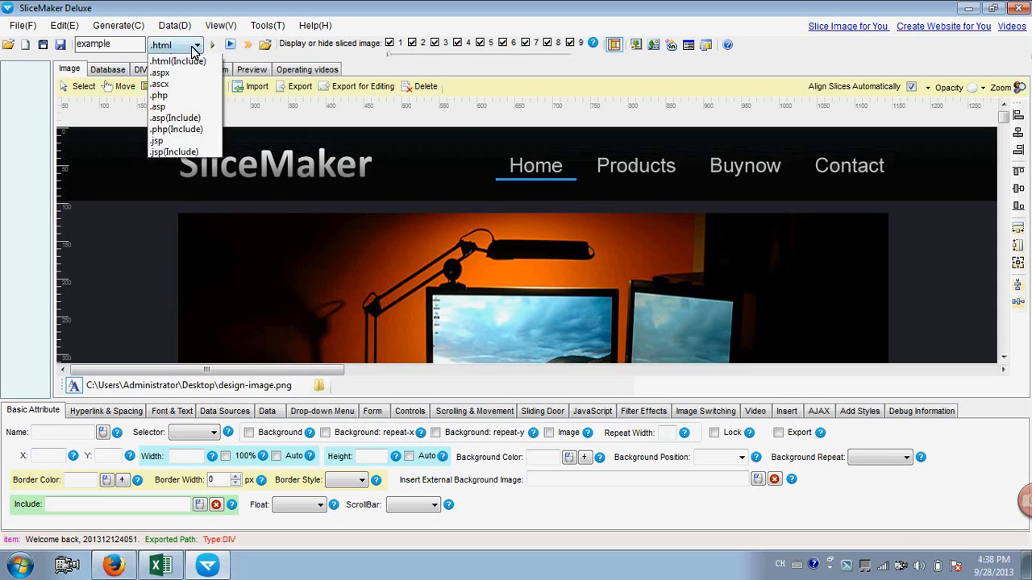
{"action": "left_click", "coordinate": [188, 77]}
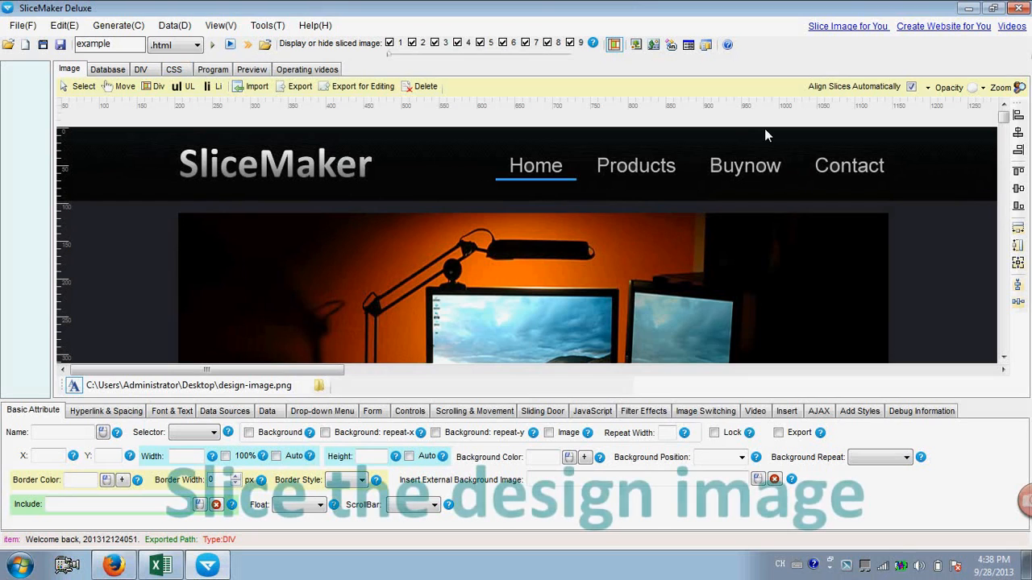
Step: Slice the full-width navigation bar at the top of the design as a DIV about 1348 by 97 px
{"action": "left_click", "coordinate": [987, 89]}
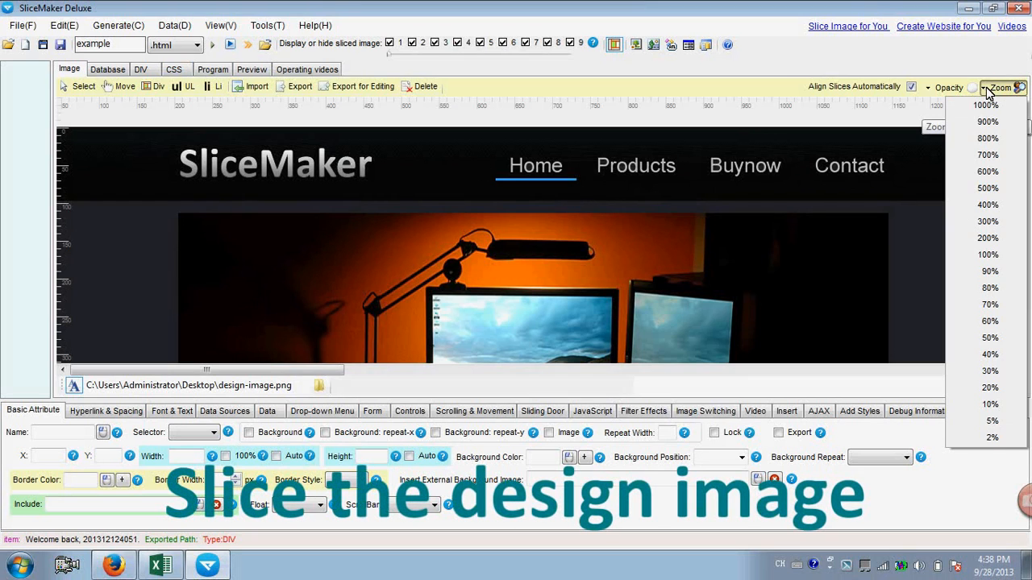
{"action": "left_click", "coordinate": [991, 322]}
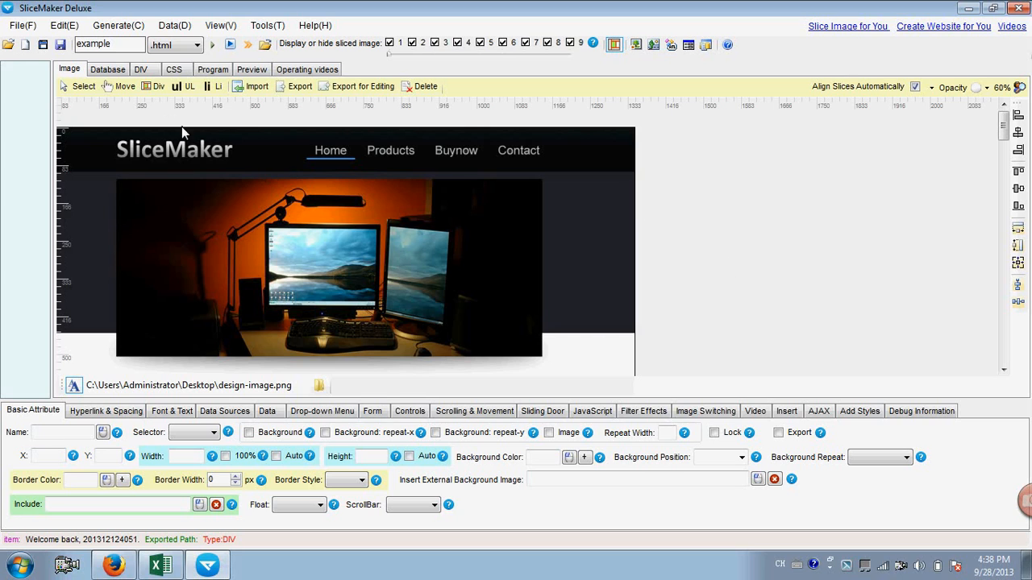
{"action": "left_click", "coordinate": [120, 87]}
{"action": "left_click_drag", "start_coordinate": [145, 151], "coordinate": [277, 149]}
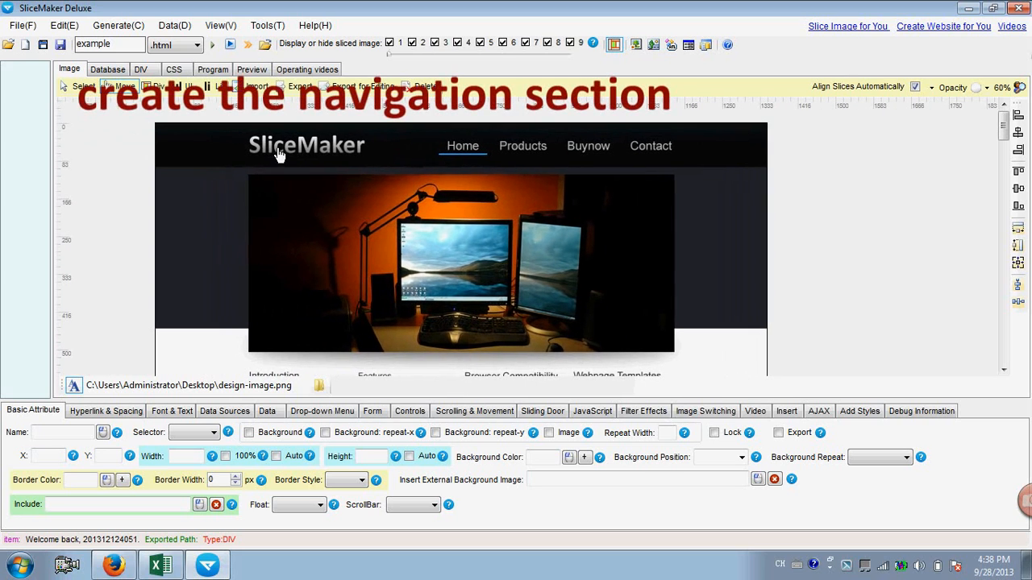
{"action": "left_click", "coordinate": [157, 86]}
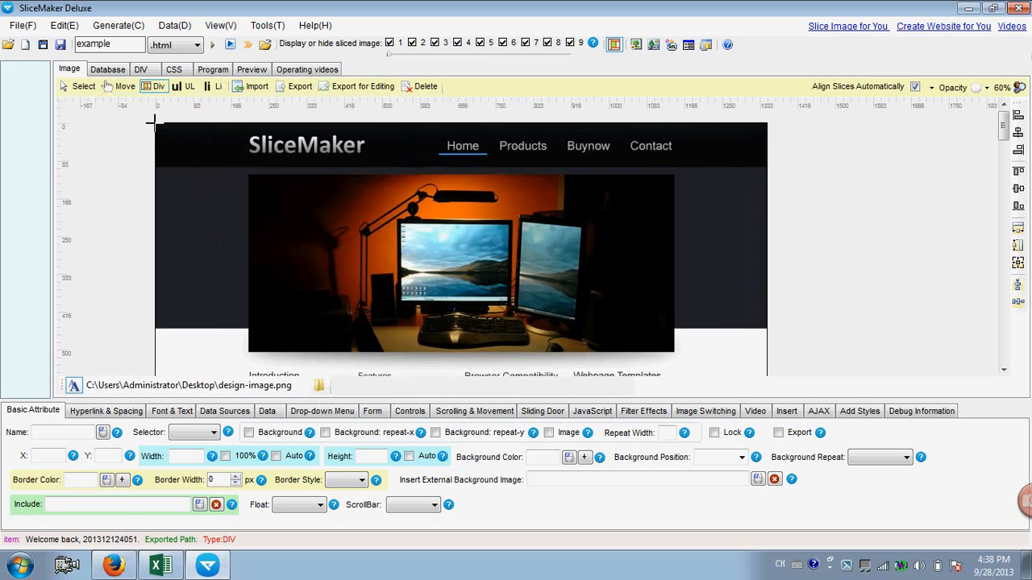
{"action": "left_click_drag", "start_coordinate": [154, 121], "coordinate": [831, 168]}
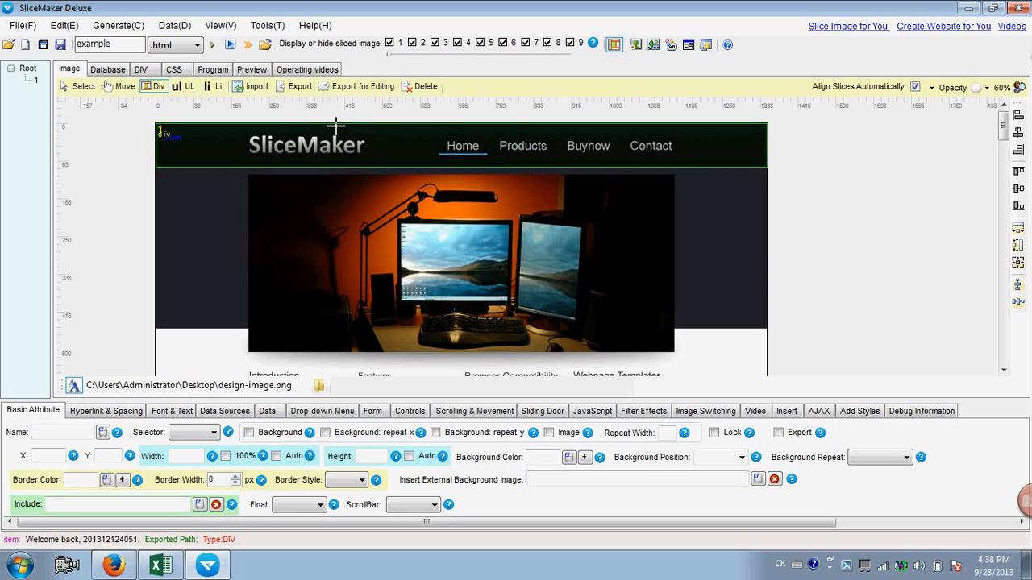
Step: Set the navigation bar slice to a horizontally repeating background with 100% width
{"action": "left_click", "coordinate": [81, 86]}
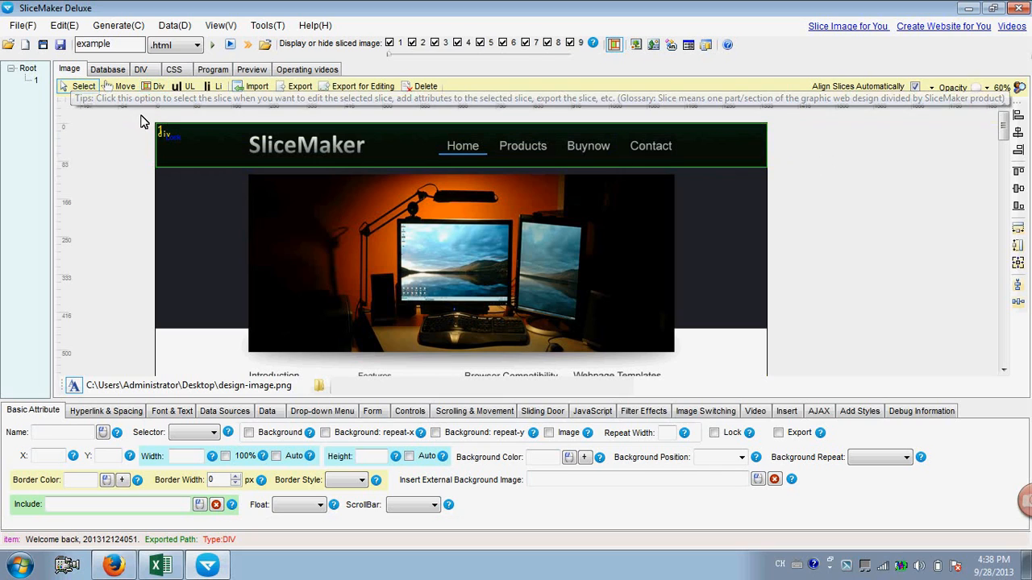
{"action": "left_click", "coordinate": [165, 137]}
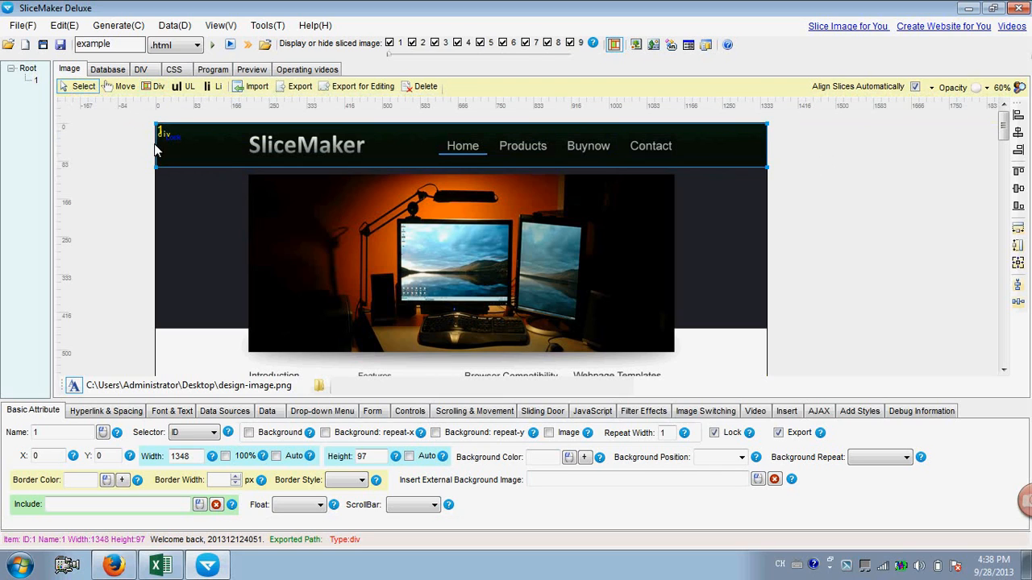
{"action": "left_click", "coordinate": [326, 433]}
{"action": "left_click", "coordinate": [226, 457]}
Step: Generate the webpage and export its images, CSS, HTML and JavaScript files to the Desktop example folder
{"action": "left_click", "coordinate": [215, 46]}
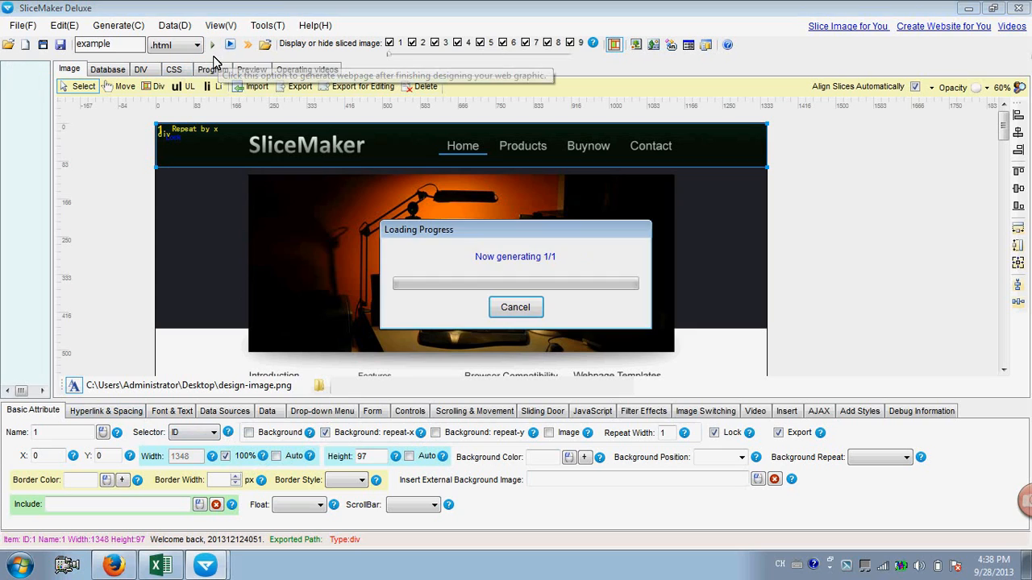
{"action": "left_click", "coordinate": [586, 334]}
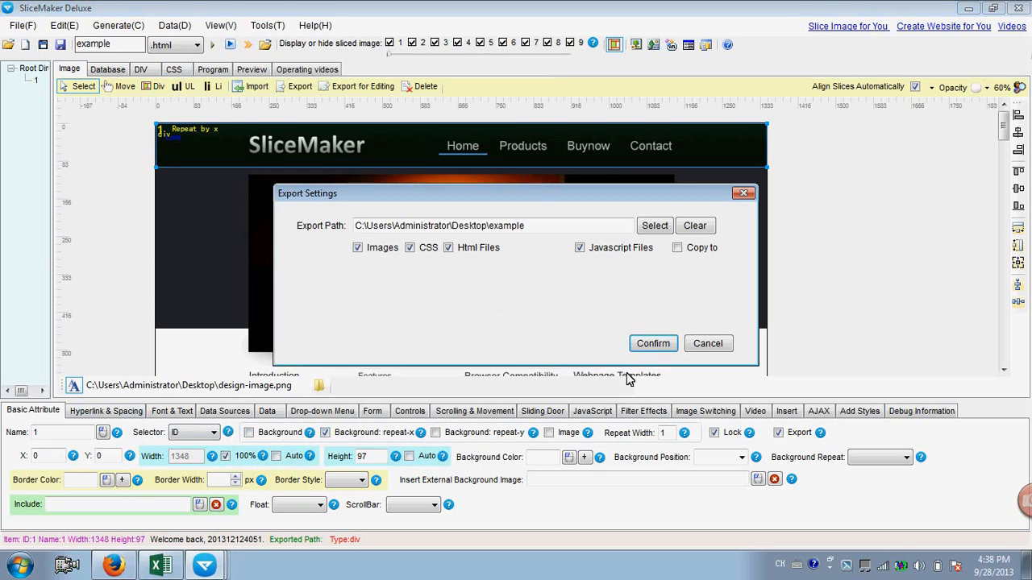
{"action": "left_click", "coordinate": [649, 345]}
{"action": "left_click", "coordinate": [581, 318]}
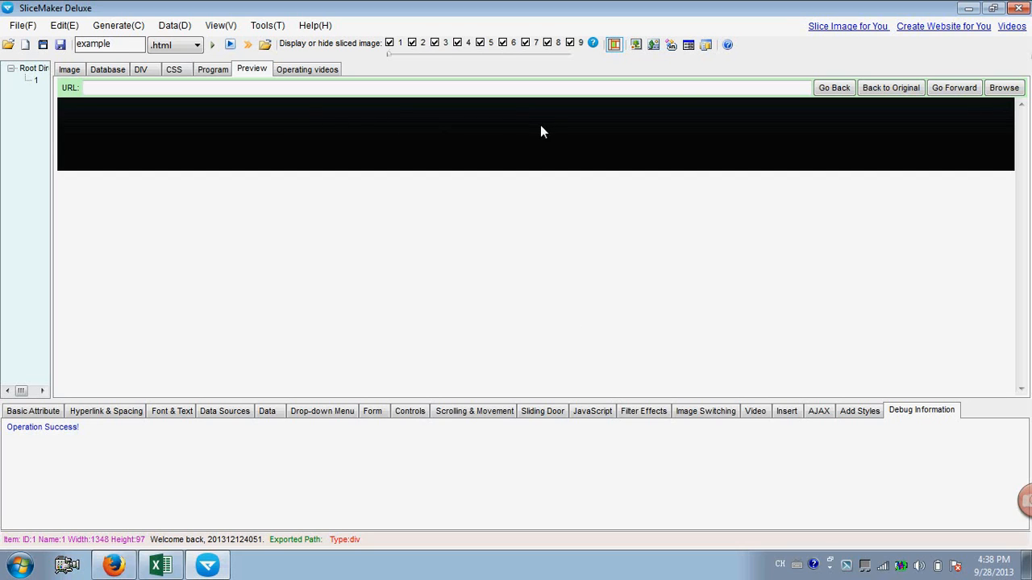
Step: Browse to the exported example folder and view example.html in Firefox
{"action": "left_click", "coordinate": [1015, 90]}
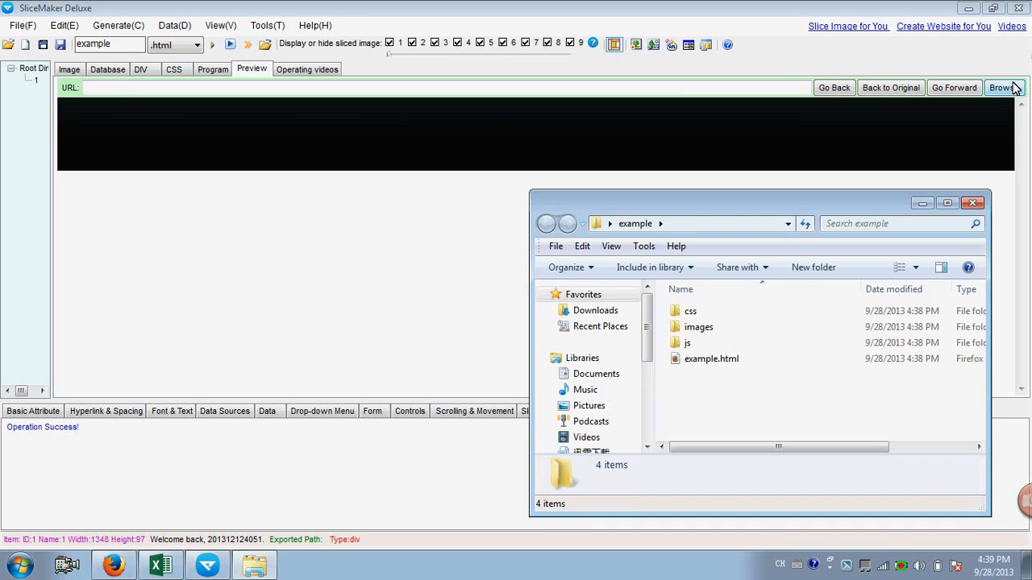
{"action": "left_click_drag", "start_coordinate": [784, 200], "coordinate": [656, 63]}
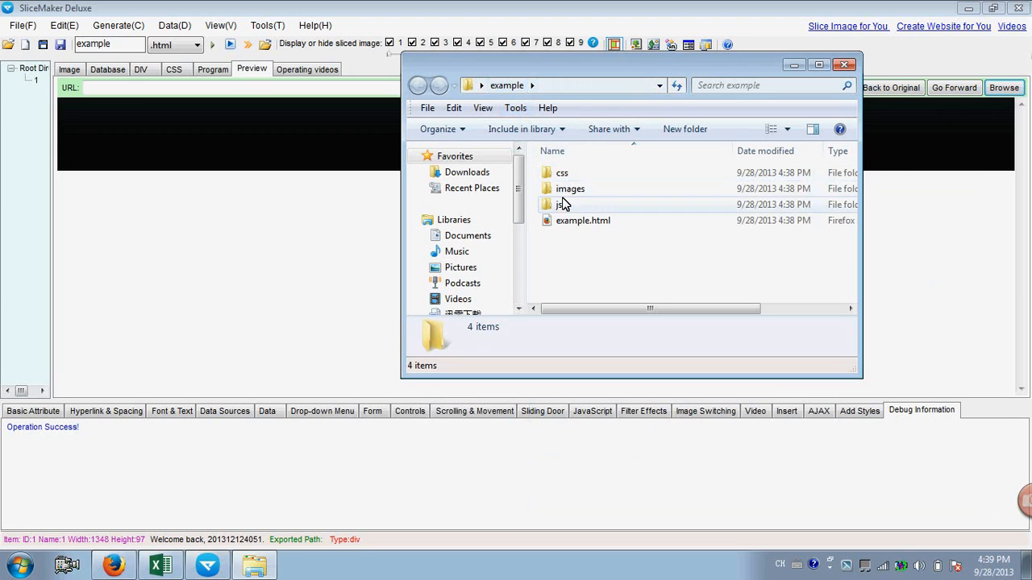
{"action": "left_click", "coordinate": [564, 220]}
{"action": "left_click_drag", "start_coordinate": [565, 222], "coordinate": [196, 21]}
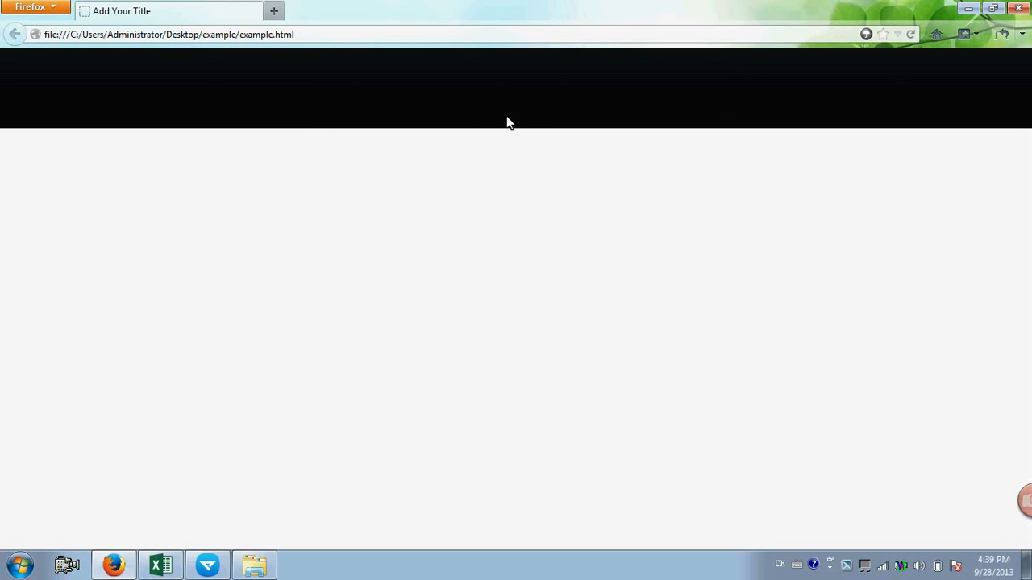
Step: Back in SliceMaker Deluxe, slice a DIV container inside the navigation bar and a DIV about 282 by 57 px around the SliceMaker logo
{"action": "left_click", "coordinate": [208, 567]}
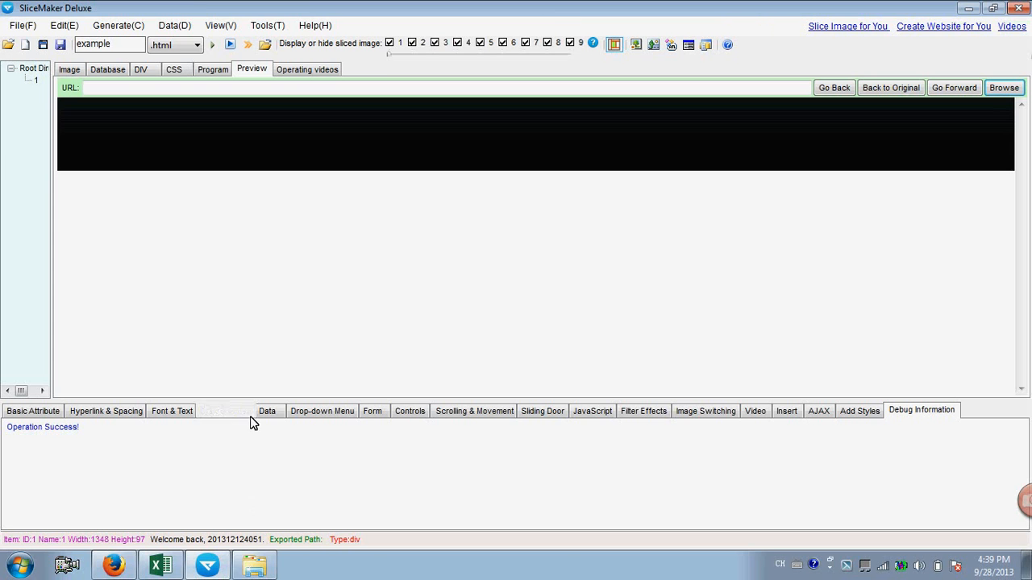
{"action": "left_click", "coordinate": [69, 69]}
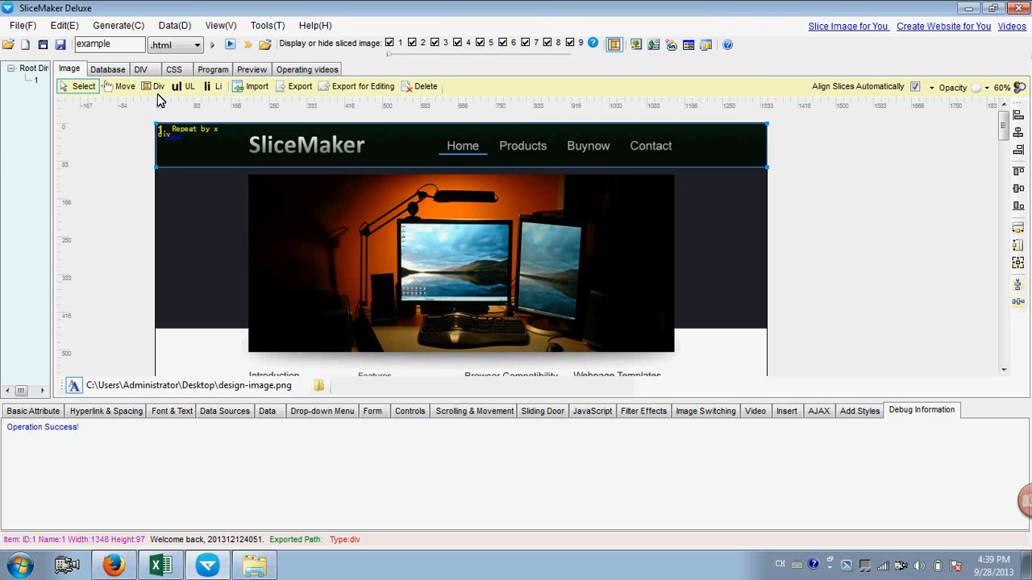
{"action": "left_click", "coordinate": [155, 86]}
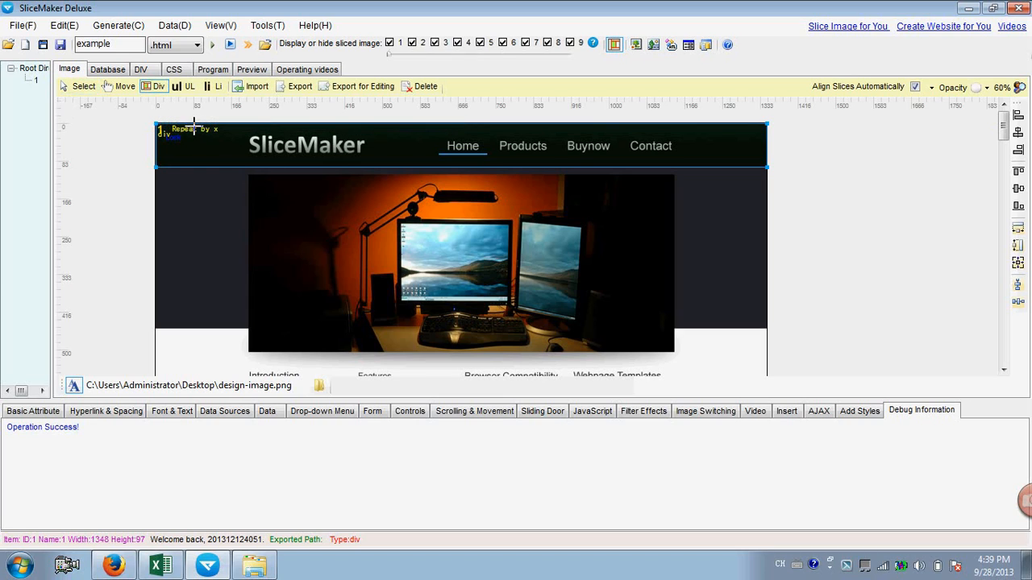
{"action": "left_click_drag", "start_coordinate": [193, 127], "coordinate": [706, 164]}
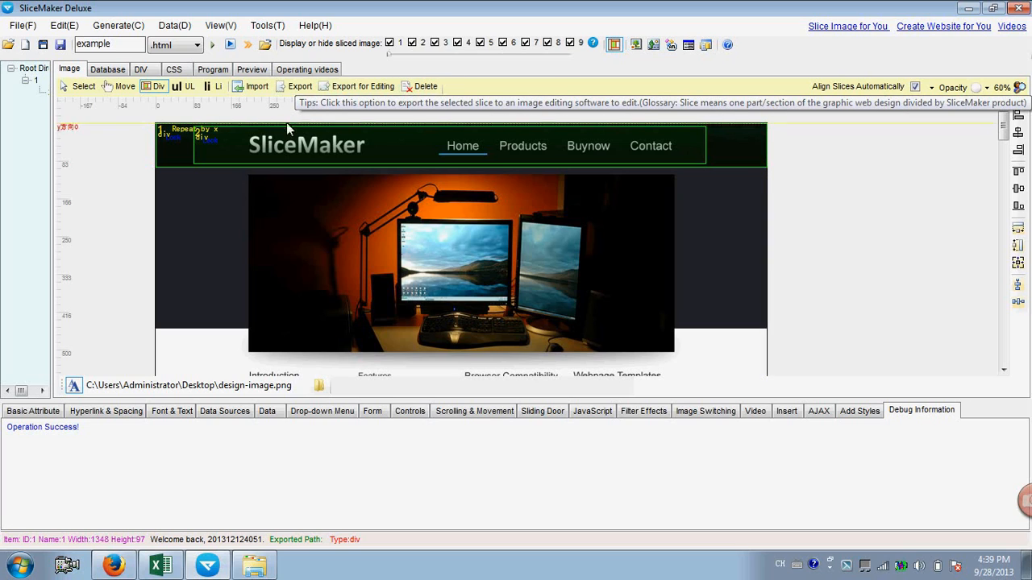
{"action": "left_click_drag", "start_coordinate": [240, 131], "coordinate": [369, 159]}
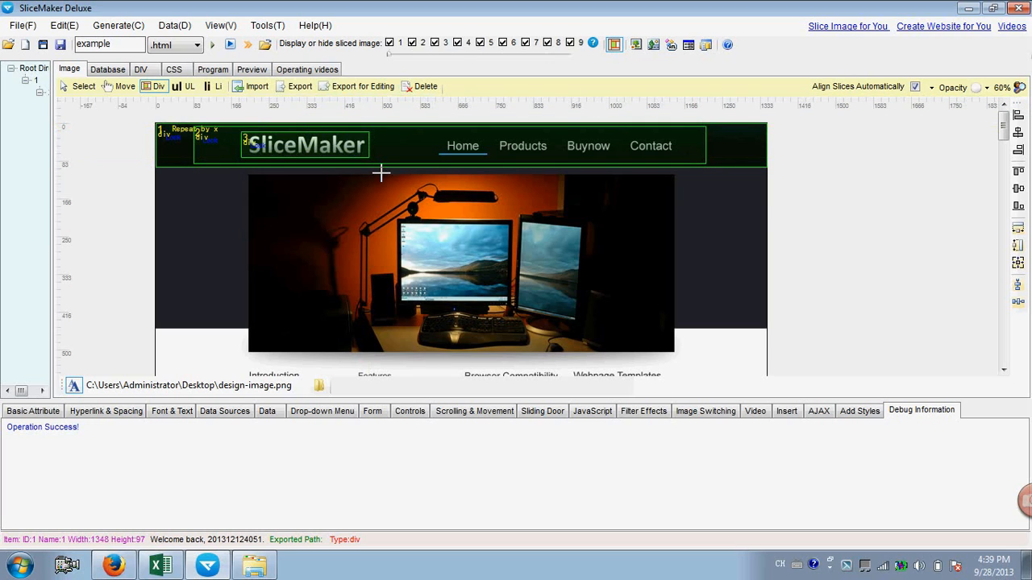
Step: Set the SliceMaker logo slice to be output as an image
{"action": "left_click", "coordinate": [81, 86]}
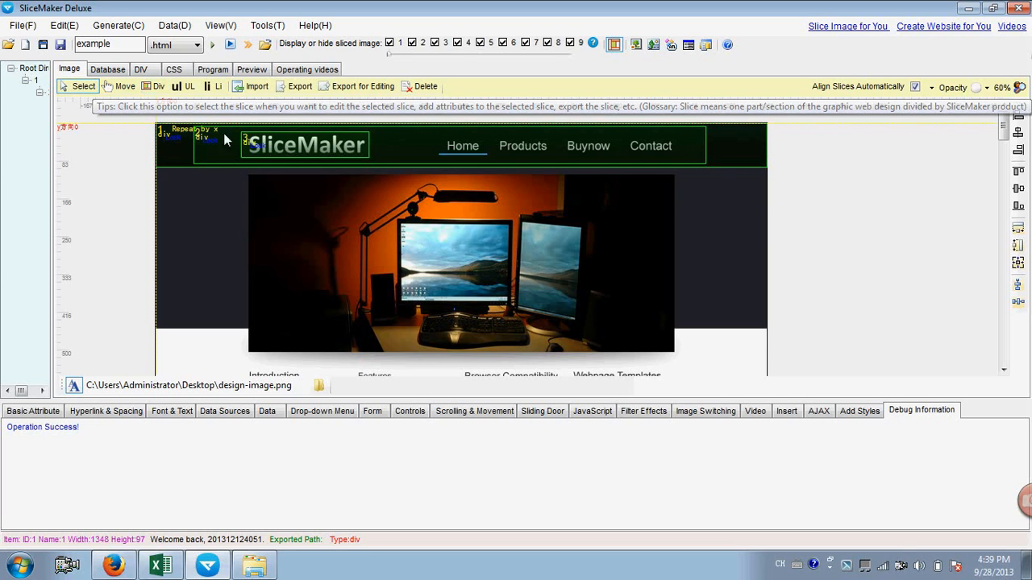
{"action": "left_click", "coordinate": [265, 142]}
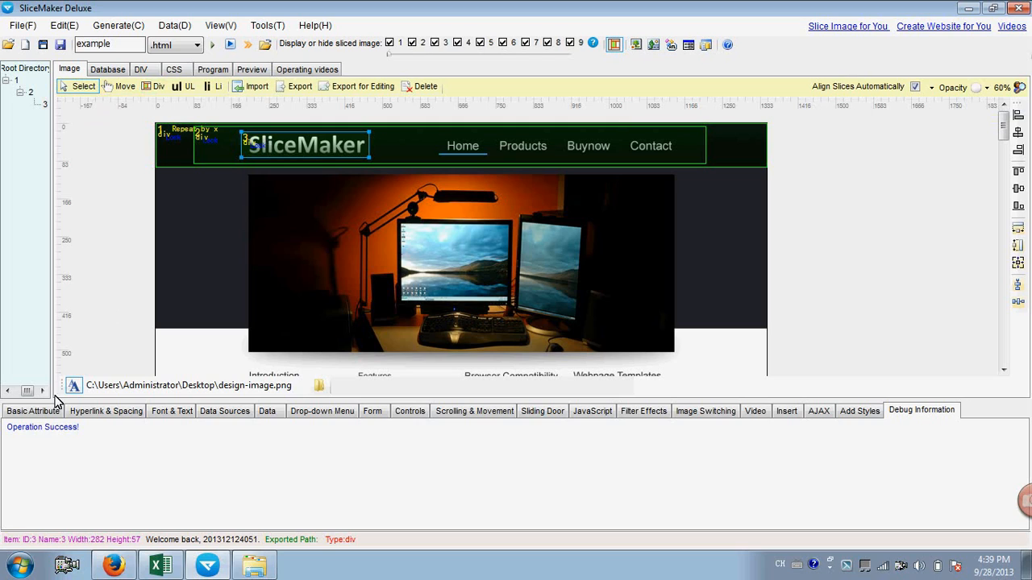
{"action": "left_click", "coordinate": [33, 411]}
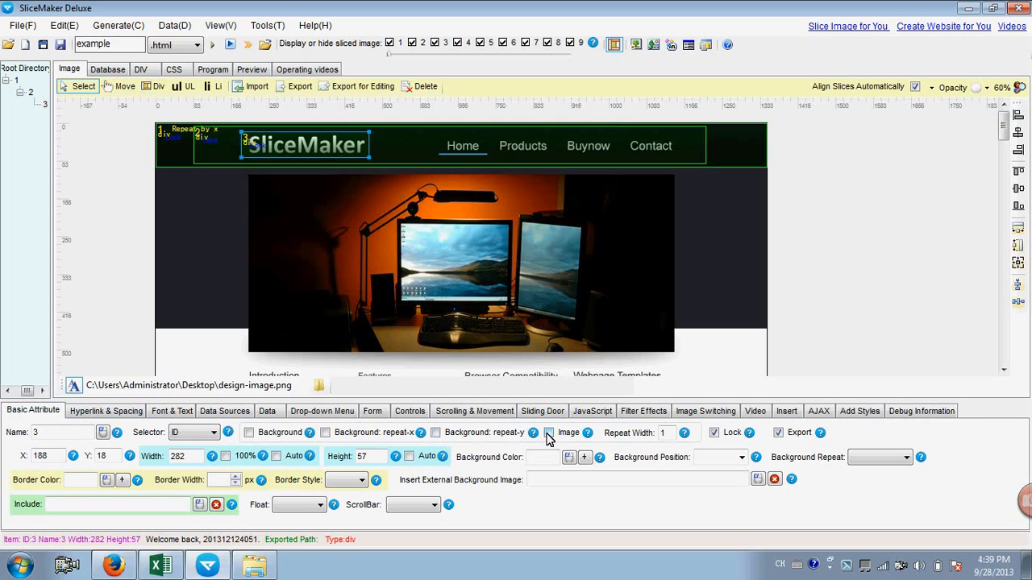
Step: Link the logo slice to example.html and give the hyperlink the title "Our Homepage"
{"action": "left_click", "coordinate": [113, 412]}
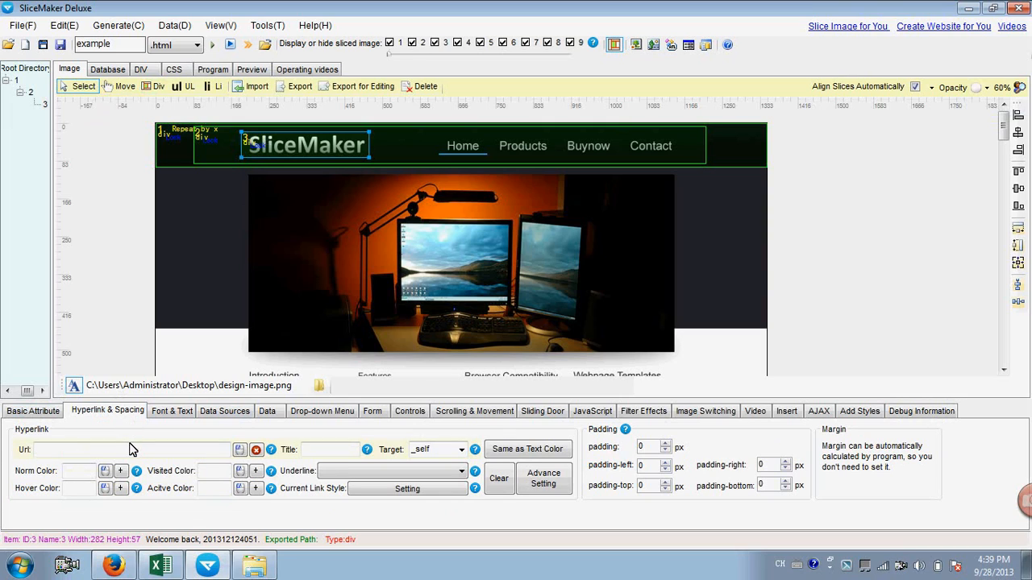
{"action": "left_click", "coordinate": [127, 450]}
{"action": "type", "text": "mple.html"}
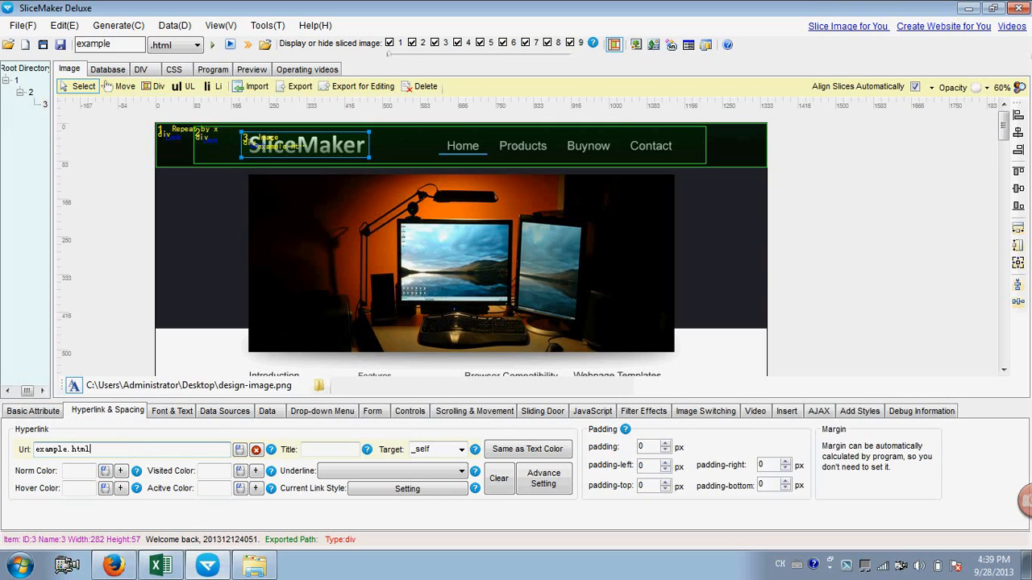
{"action": "left_click", "coordinate": [326, 452]}
{"action": "type", "text": "Our "}
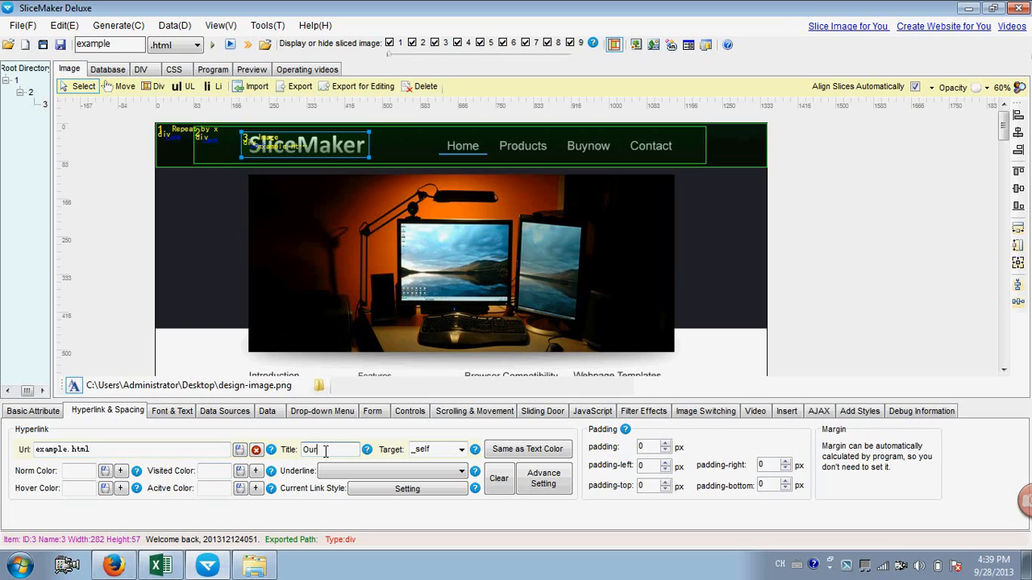
{"action": "type", "text": "Homepage"}
Step: Regenerate the webpage with the linked logo and export the files to the example folder again
{"action": "left_click", "coordinate": [215, 46]}
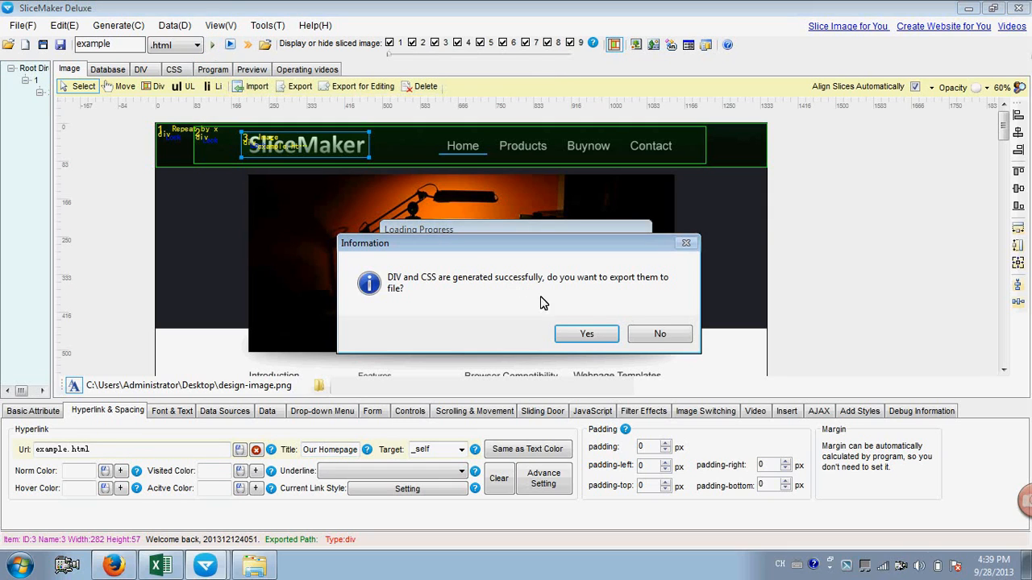
{"action": "left_click", "coordinate": [582, 337]}
{"action": "left_click", "coordinate": [640, 342]}
{"action": "left_click", "coordinate": [592, 337]}
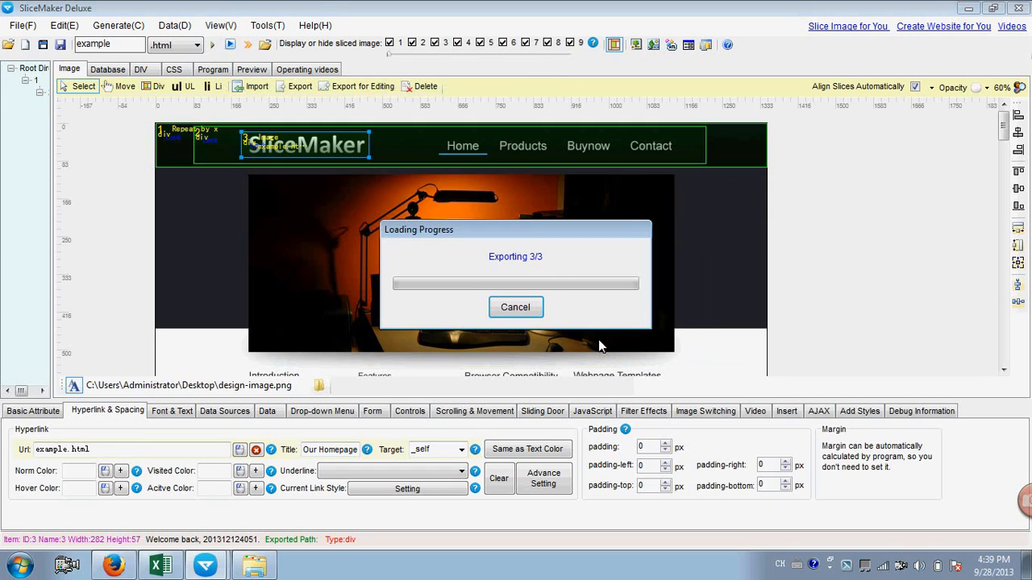
{"action": "left_click", "coordinate": [596, 321]}
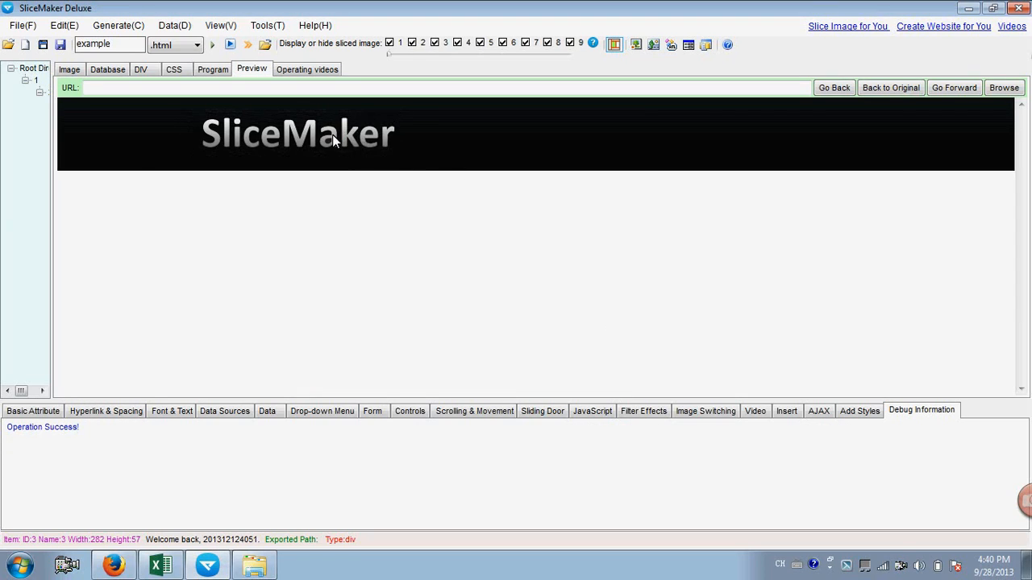
Step: Switch to Firefox, reload example.html and test the logo's hyperlink
{"action": "mouse_move", "coordinate": [164, 570]}
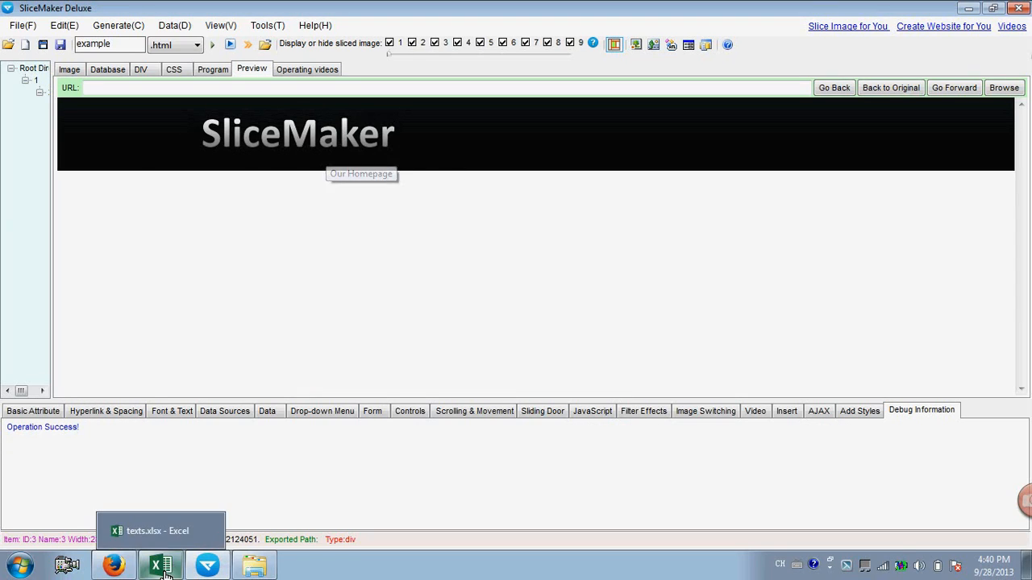
{"action": "left_click", "coordinate": [113, 565]}
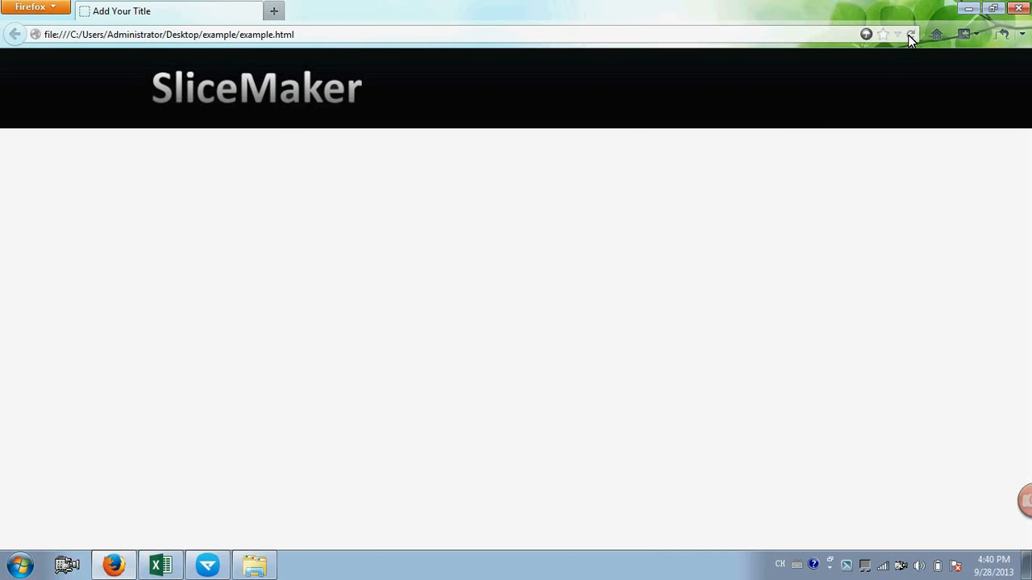
{"action": "left_click", "coordinate": [282, 90]}
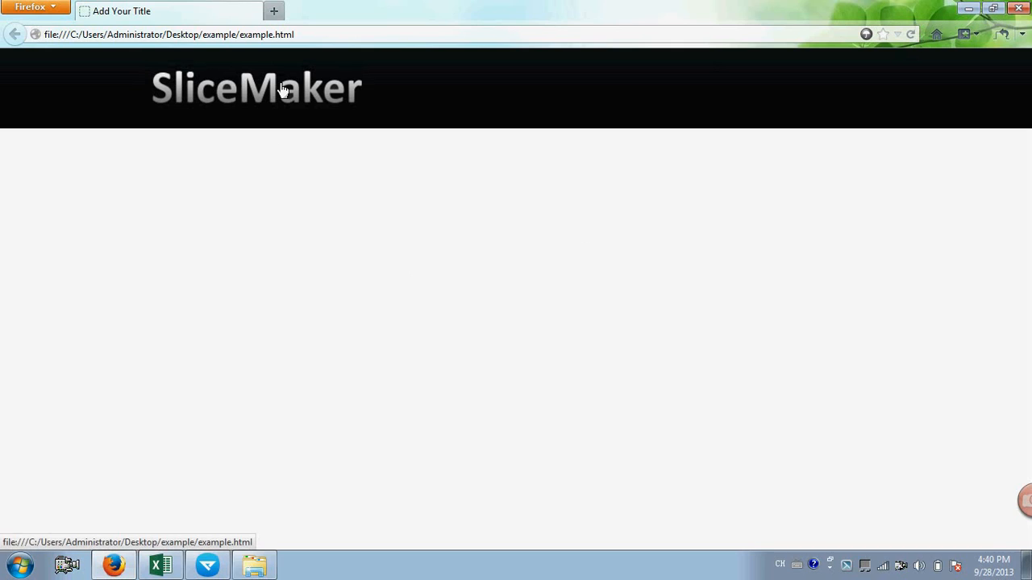
Step: Return to SliceMaker Deluxe and slice a DIV around the Home, Products, Buynow and Contact menu items
{"action": "left_click", "coordinate": [207, 569]}
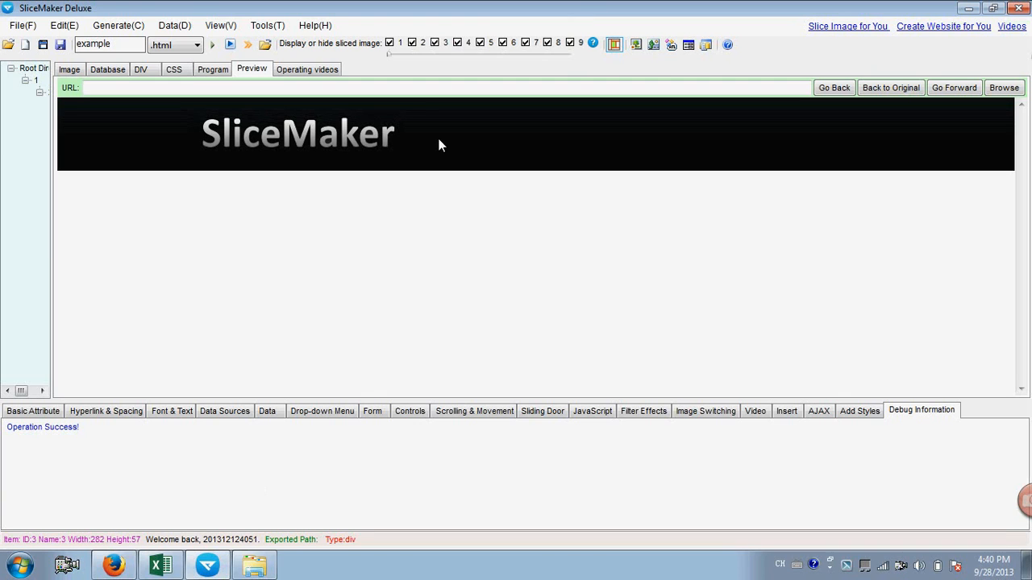
{"action": "left_click", "coordinate": [71, 69]}
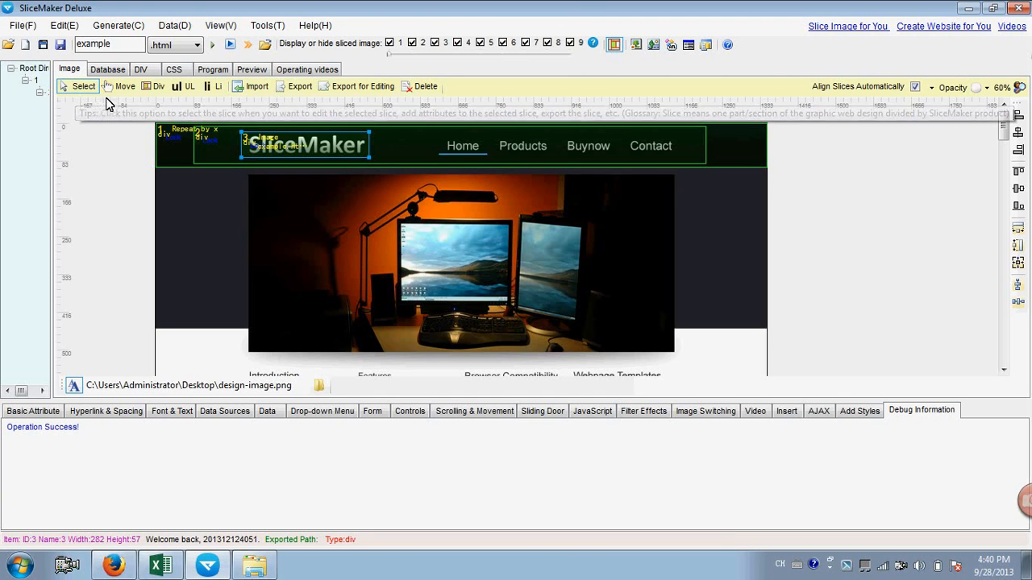
{"action": "left_click", "coordinate": [159, 87]}
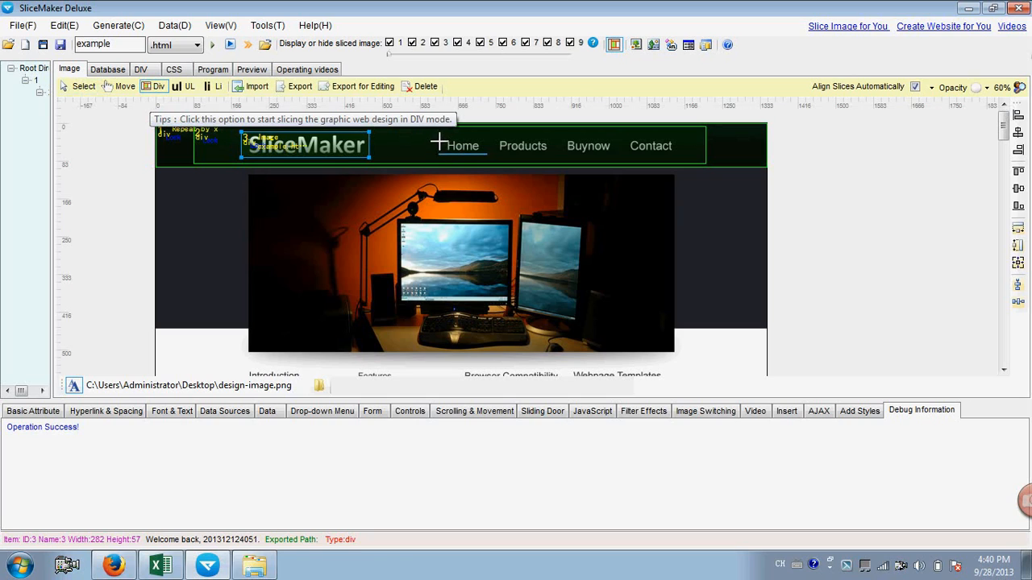
{"action": "left_click_drag", "start_coordinate": [438, 137], "coordinate": [678, 158]}
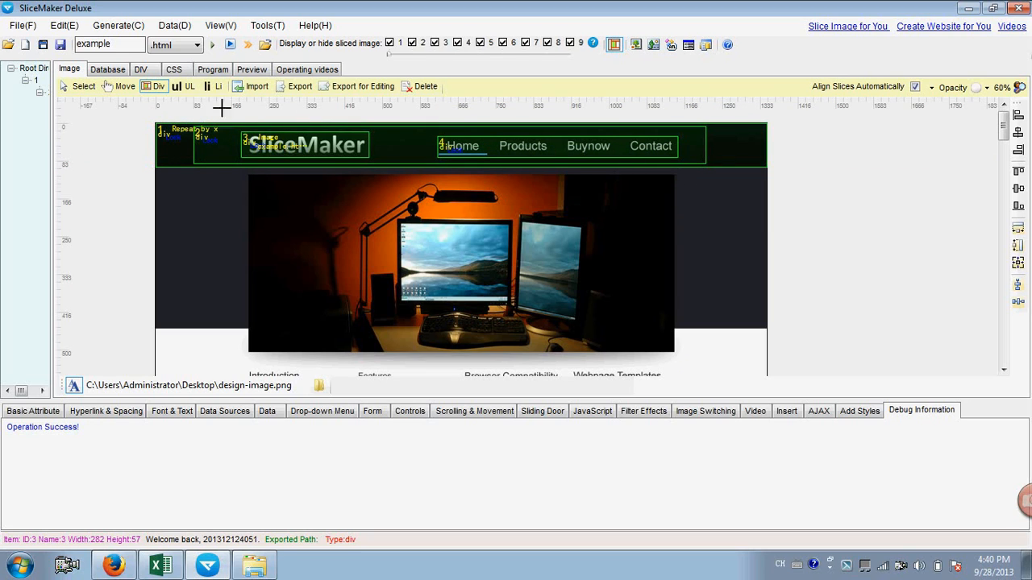
{"action": "left_click", "coordinate": [81, 86]}
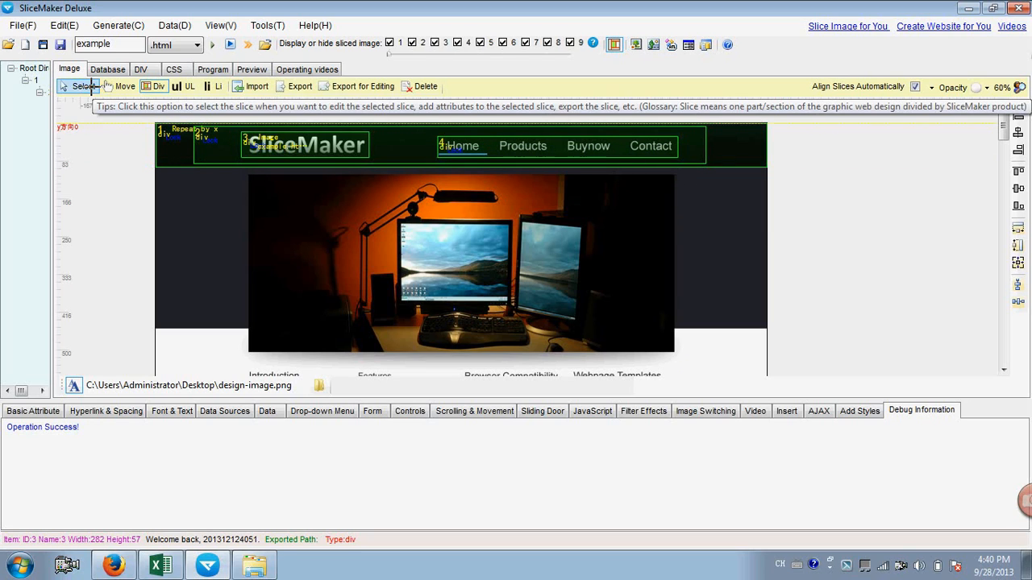
Step: Enable the sliding door effect on the menu slice with the title bar on the top and a leading width of 0
{"action": "left_click", "coordinate": [453, 147]}
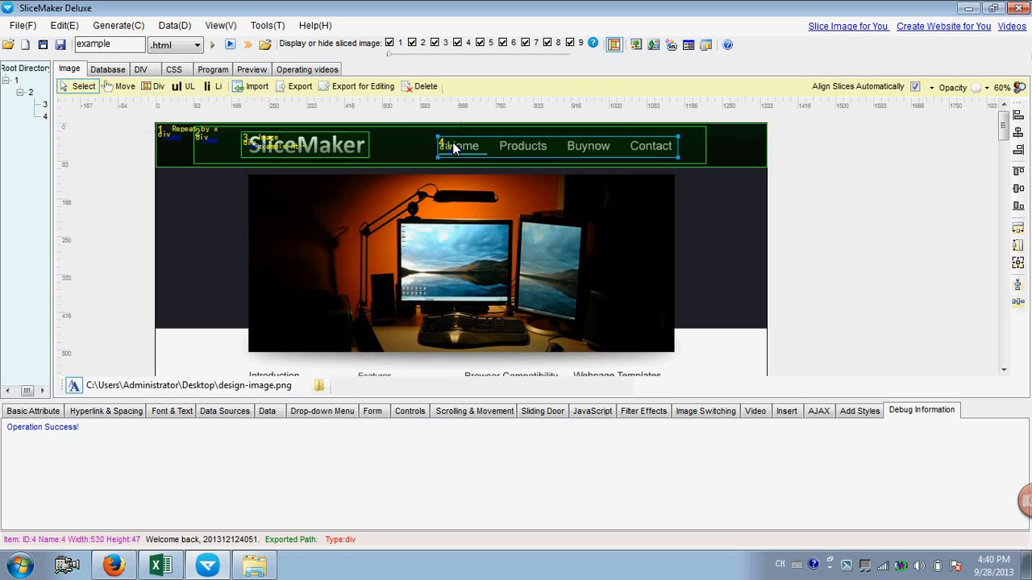
{"action": "left_click", "coordinate": [543, 411]}
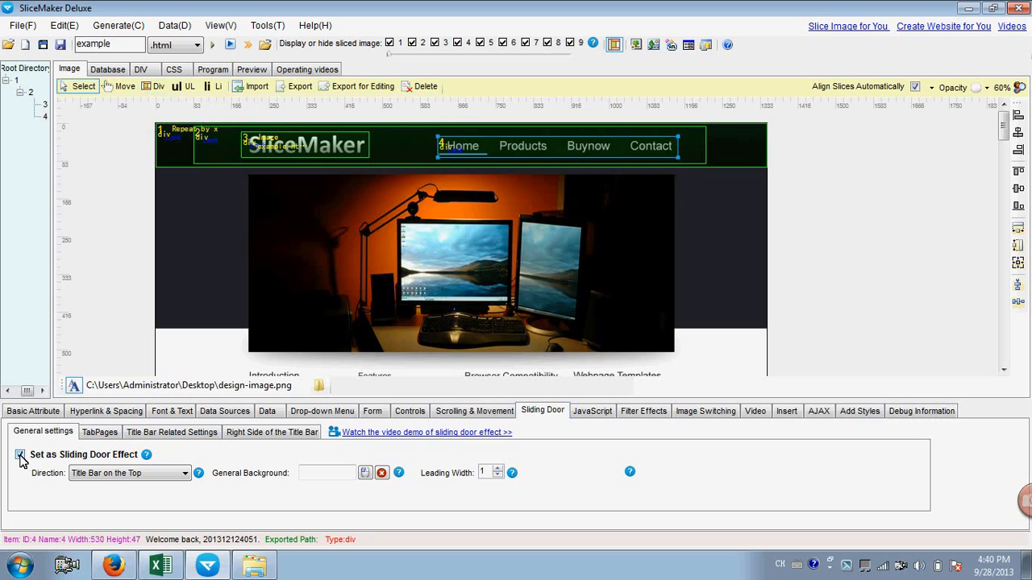
{"action": "left_click", "coordinate": [185, 473]}
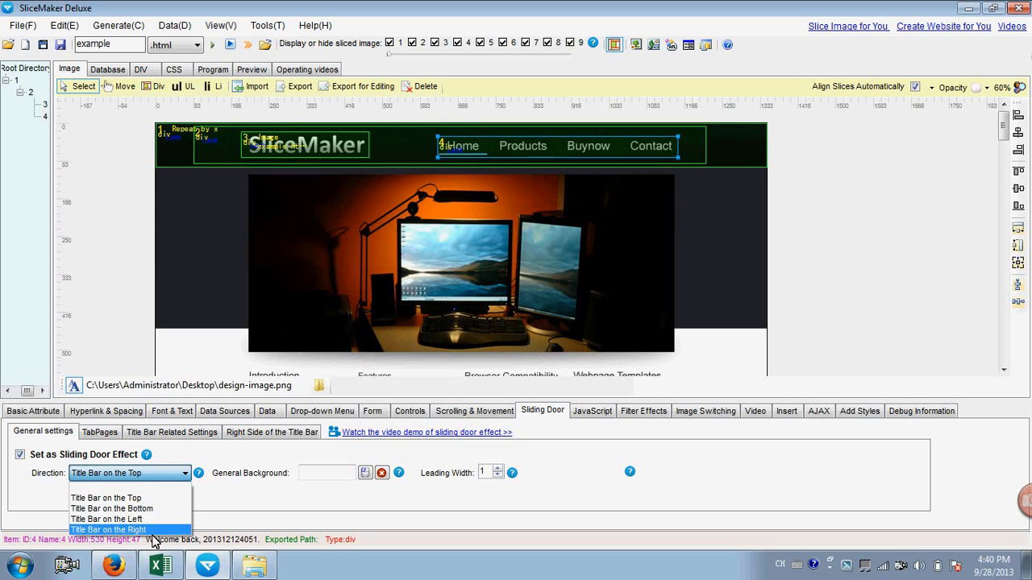
{"action": "left_click", "coordinate": [150, 500]}
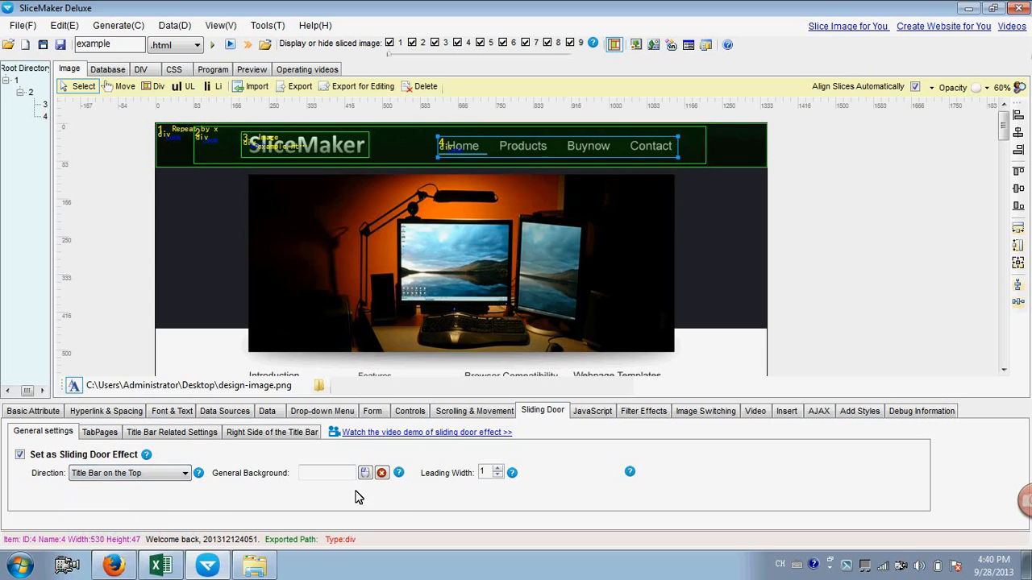
{"action": "double_click", "coordinate": [484, 473]}
{"action": "type", "text": "0"}
{"action": "left_click", "coordinate": [485, 472]}
Step: Add four tab pages to the menu slice's sliding door
{"action": "left_click", "coordinate": [106, 432]}
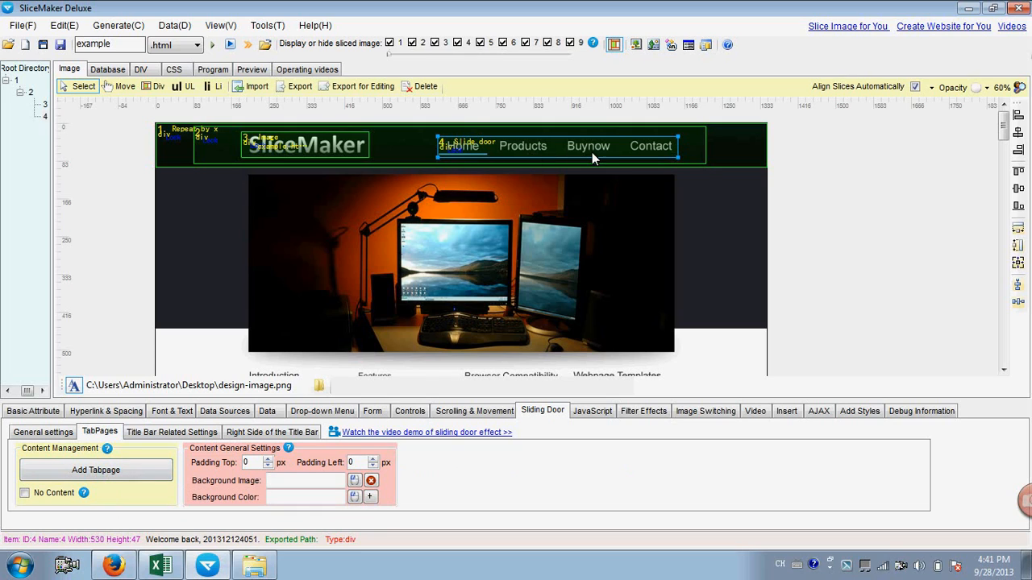
{"action": "left_click", "coordinate": [113, 470]}
{"action": "left_click", "coordinate": [156, 456]}
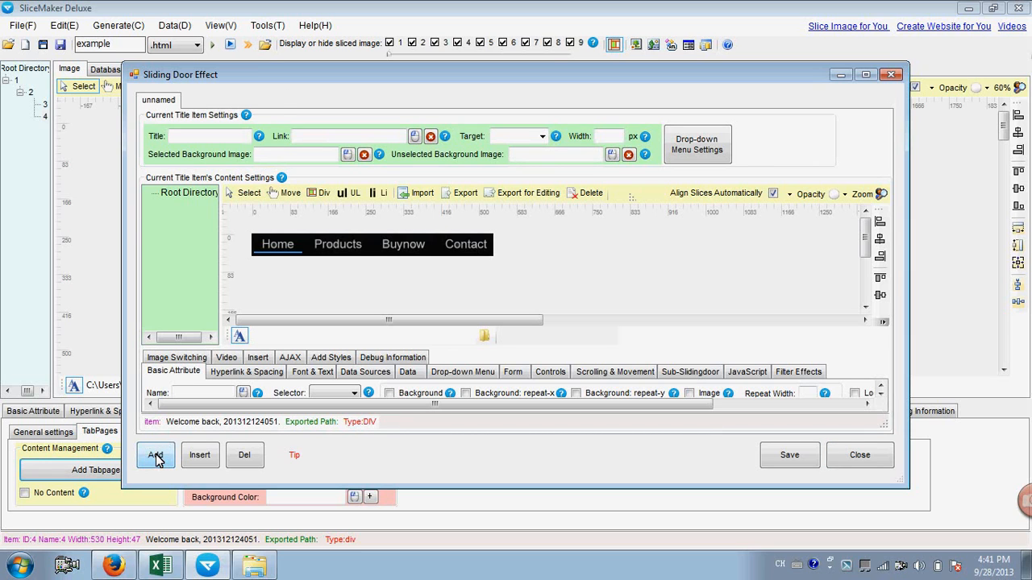
{"action": "left_click", "coordinate": [157, 456]}
{"action": "left_click", "coordinate": [156, 456]}
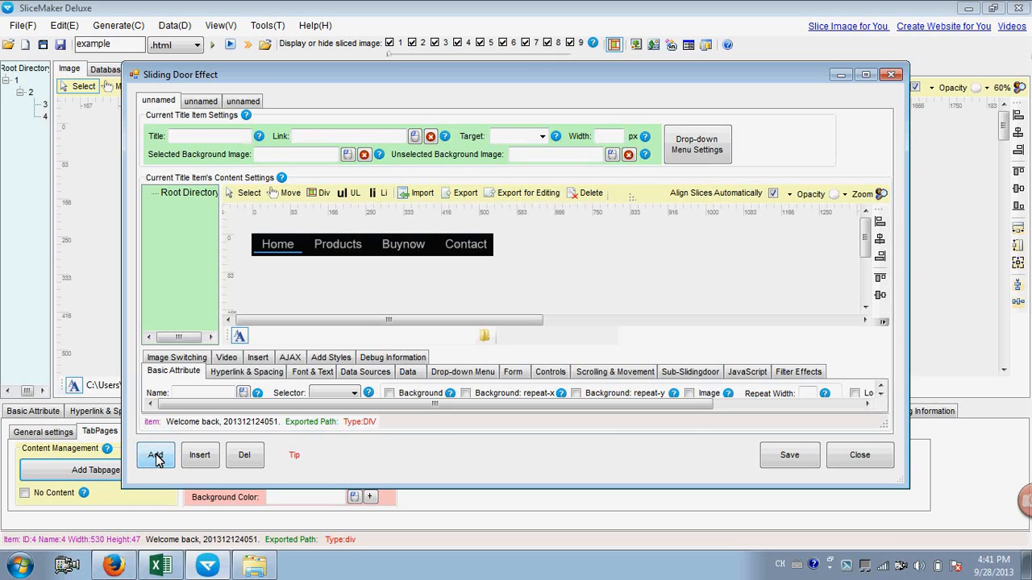
Step: Title the four tab pages Home, Products, BuyNow and Contact in order
{"action": "left_click", "coordinate": [216, 139]}
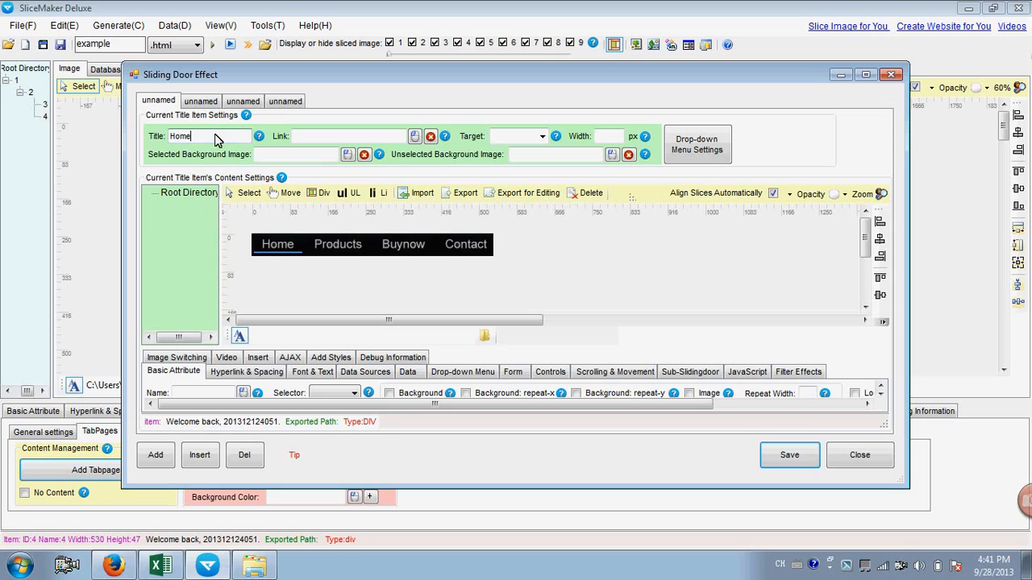
{"action": "left_click", "coordinate": [200, 102]}
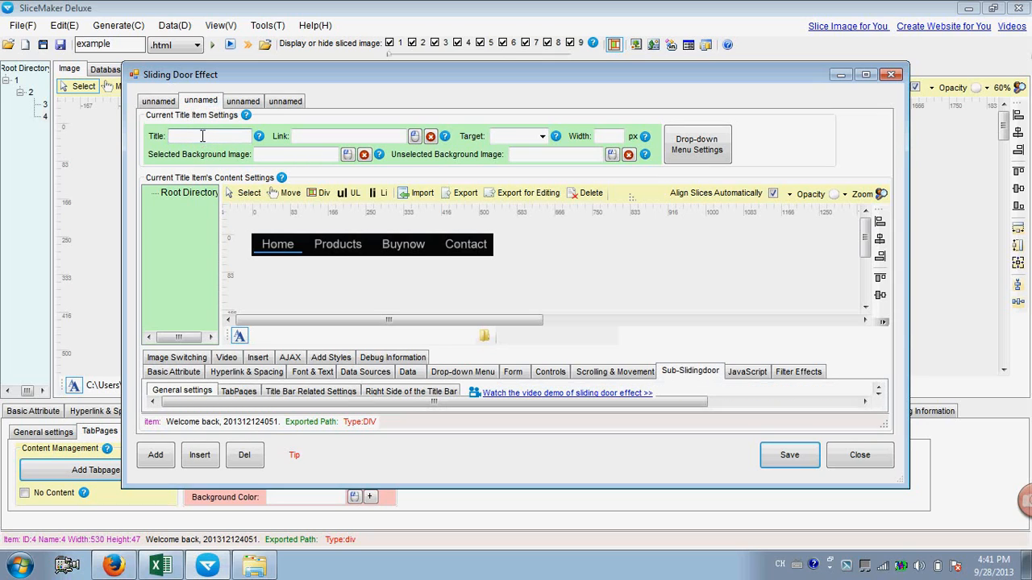
{"action": "left_click", "coordinate": [202, 136]}
{"action": "type", "text": "Products"}
{"action": "left_click", "coordinate": [240, 100]}
{"action": "left_click", "coordinate": [231, 136]}
{"action": "type", "text": "BuyNow"}
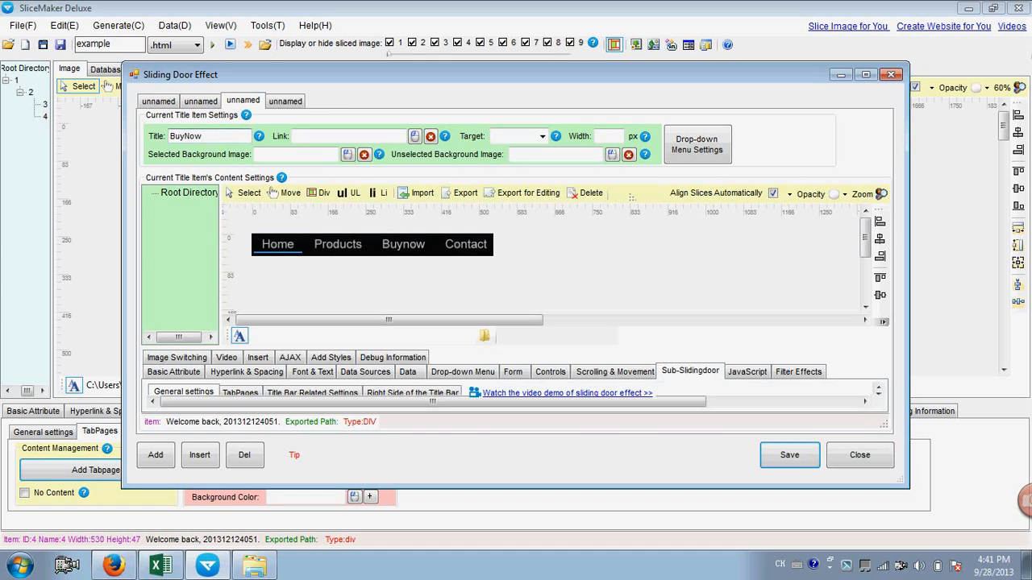
{"action": "left_click", "coordinate": [292, 102]}
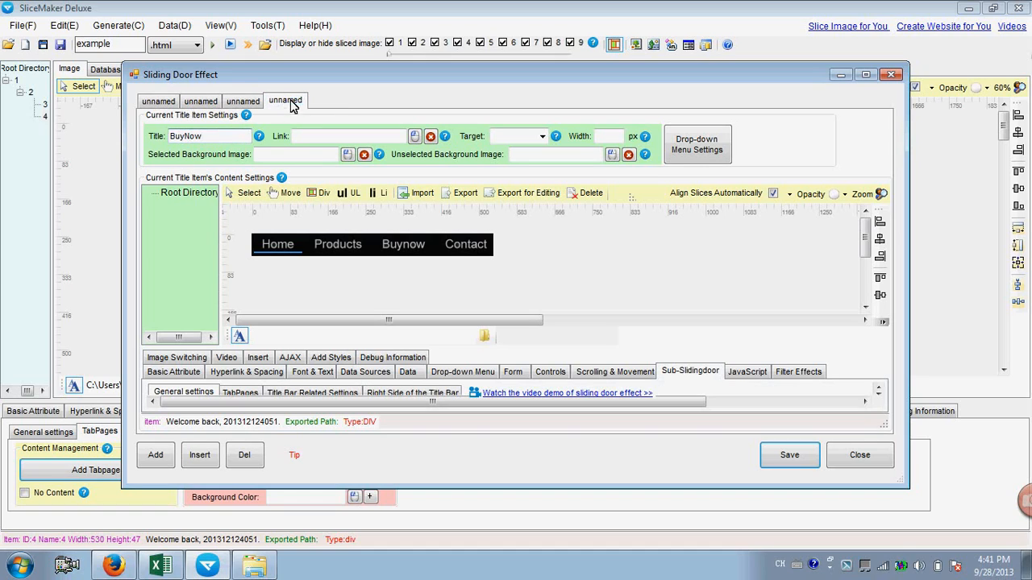
{"action": "left_click", "coordinate": [229, 140]}
{"action": "type", "text": "Contact"}
Step: Set the link of all four tab pages to example.html
{"action": "left_click", "coordinate": [158, 101]}
{"action": "left_click", "coordinate": [318, 137]}
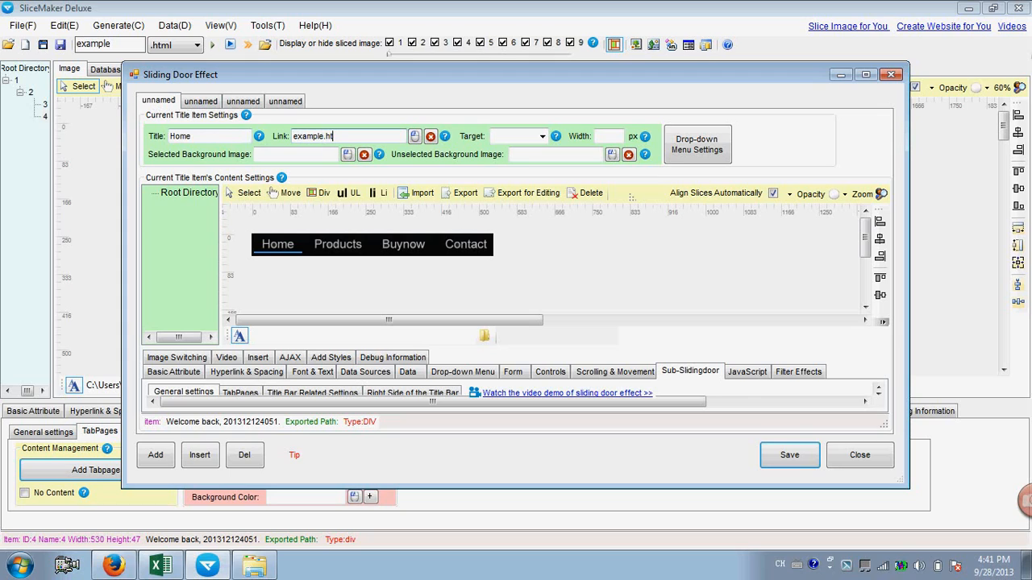
{"action": "type", "text": "example.html"}
{"action": "left_click_drag", "start_coordinate": [355, 137], "coordinate": [233, 140]}
{"action": "key", "text": "ctrl+c"}
{"action": "left_click", "coordinate": [198, 102]}
{"action": "left_click", "coordinate": [305, 135]}
{"action": "key", "text": "ctrl+v"}
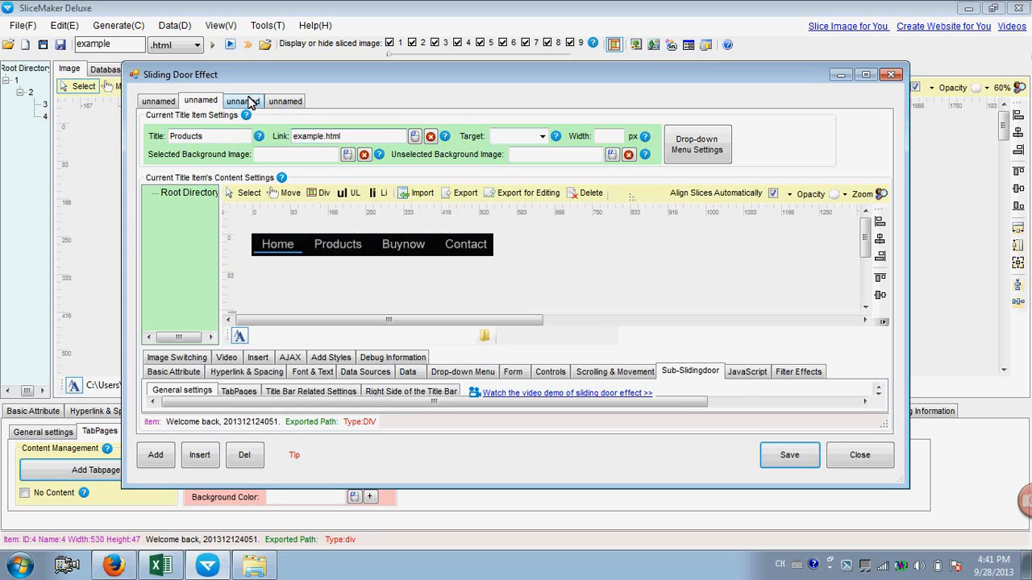
{"action": "left_click", "coordinate": [256, 102]}
{"action": "left_click", "coordinate": [312, 136]}
{"action": "key", "text": "ctrl+v"}
{"action": "left_click", "coordinate": [285, 101]}
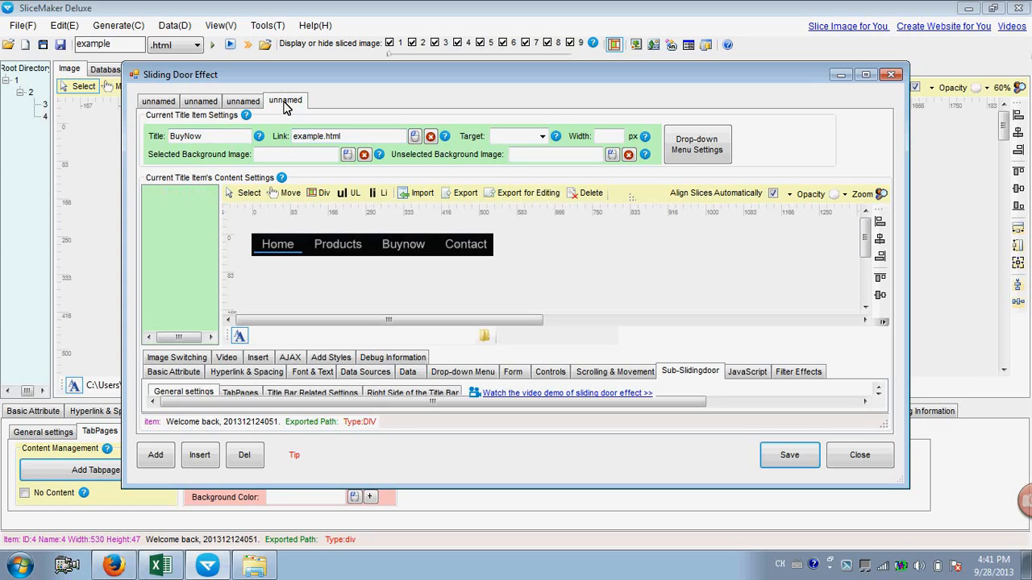
{"action": "left_click", "coordinate": [325, 135]}
{"action": "key", "text": "ctrl+v"}
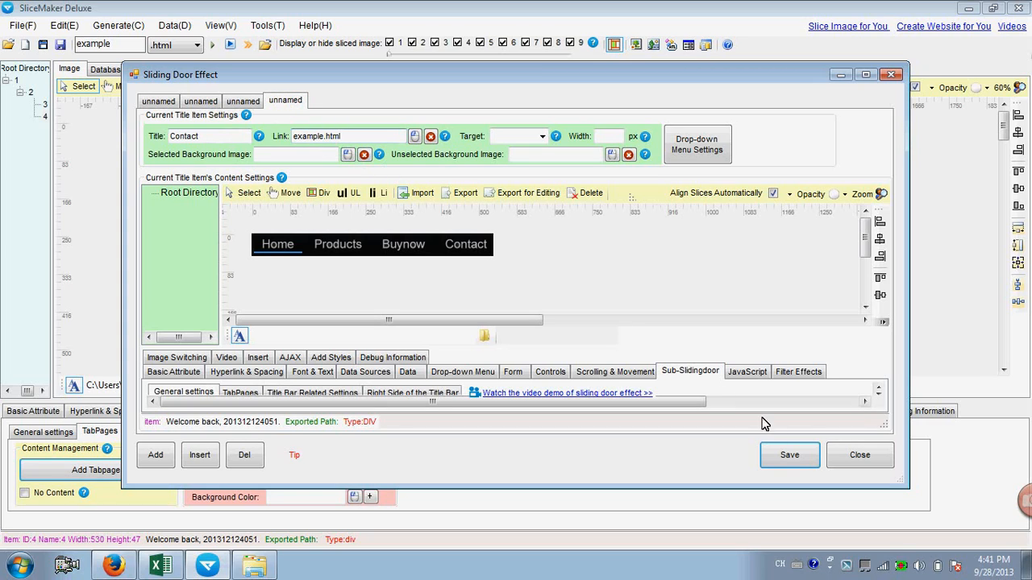
Step: Save the tab page settings, check each of the four pages and close the Sliding Door Effect dialog
{"action": "left_click", "coordinate": [792, 458]}
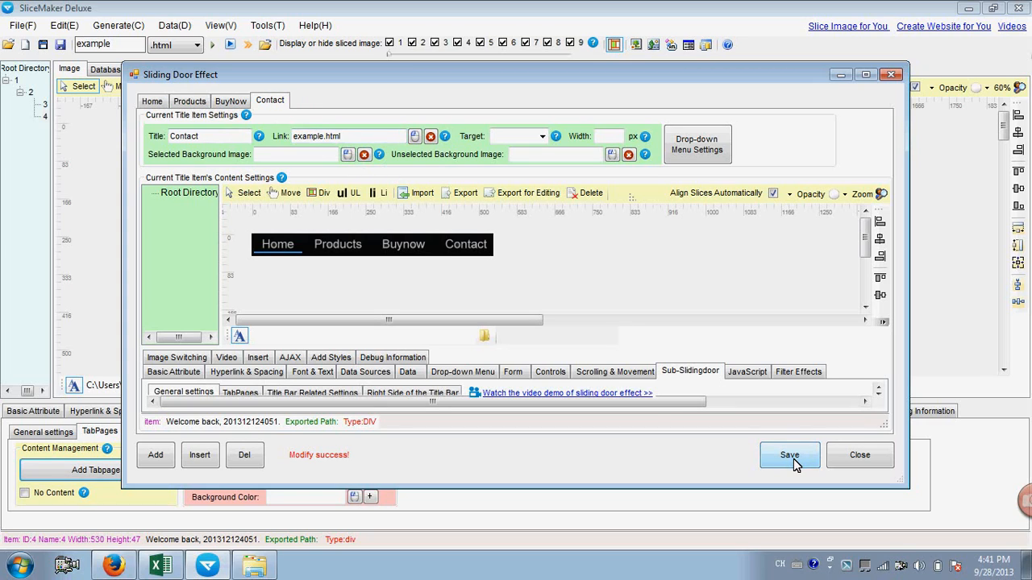
{"action": "left_click", "coordinate": [153, 101]}
{"action": "left_click", "coordinate": [190, 101]}
{"action": "left_click", "coordinate": [230, 101]}
{"action": "left_click", "coordinate": [269, 102]}
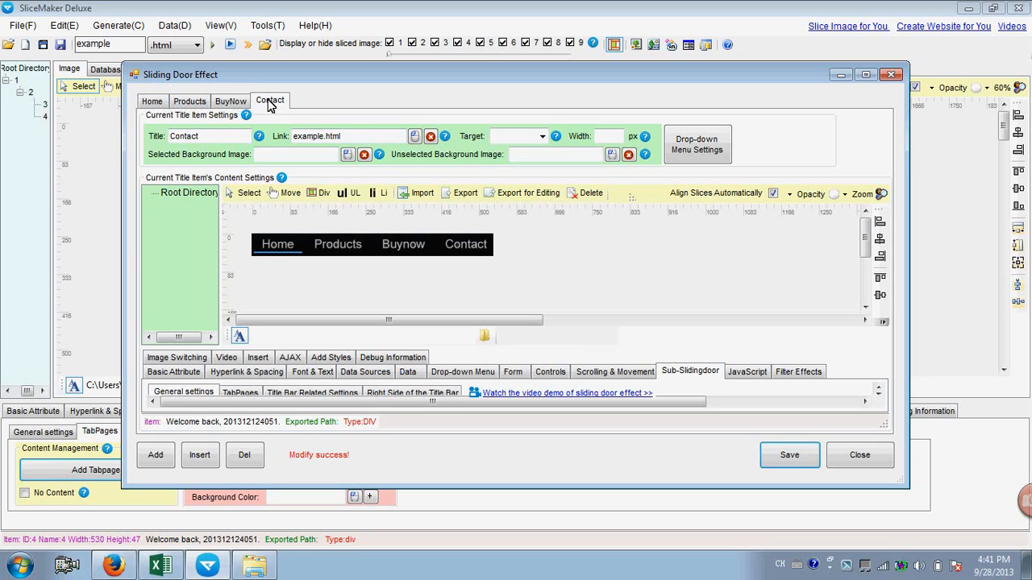
{"action": "left_click", "coordinate": [854, 460]}
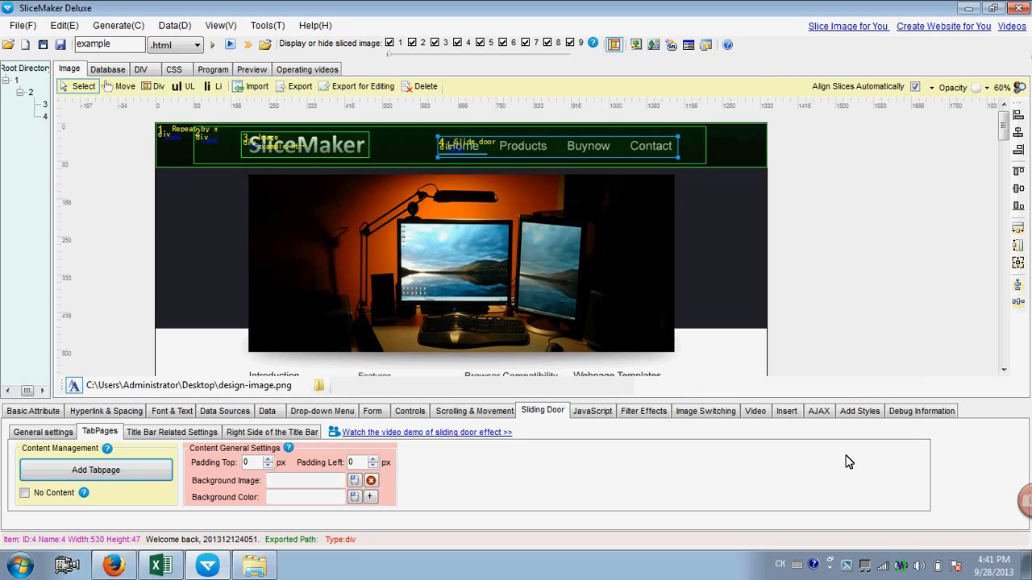
Step: Set the selected title item's font color to #99b699, sampled from the menu in the design, and its font size to 22
{"action": "left_click", "coordinate": [194, 433]}
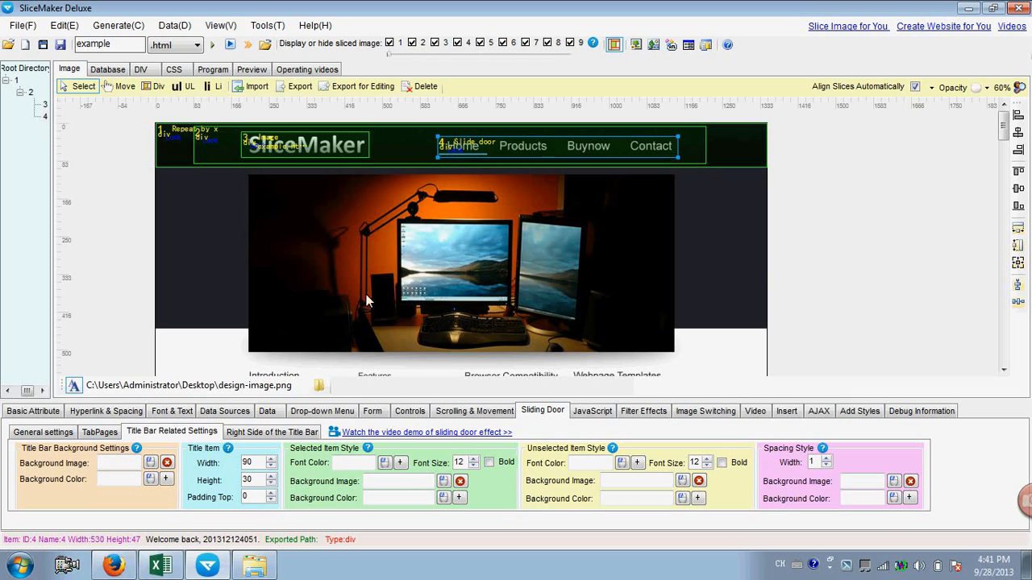
{"action": "left_click", "coordinate": [353, 464]}
{"action": "left_click_drag", "start_coordinate": [401, 463], "coordinate": [501, 148]}
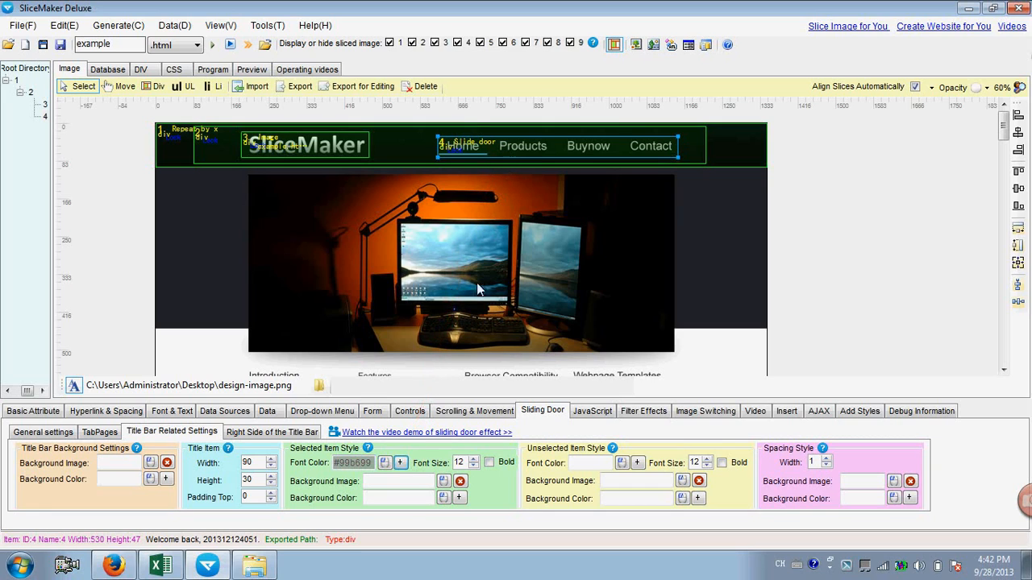
{"action": "left_click_drag", "start_coordinate": [373, 463], "coordinate": [322, 469]}
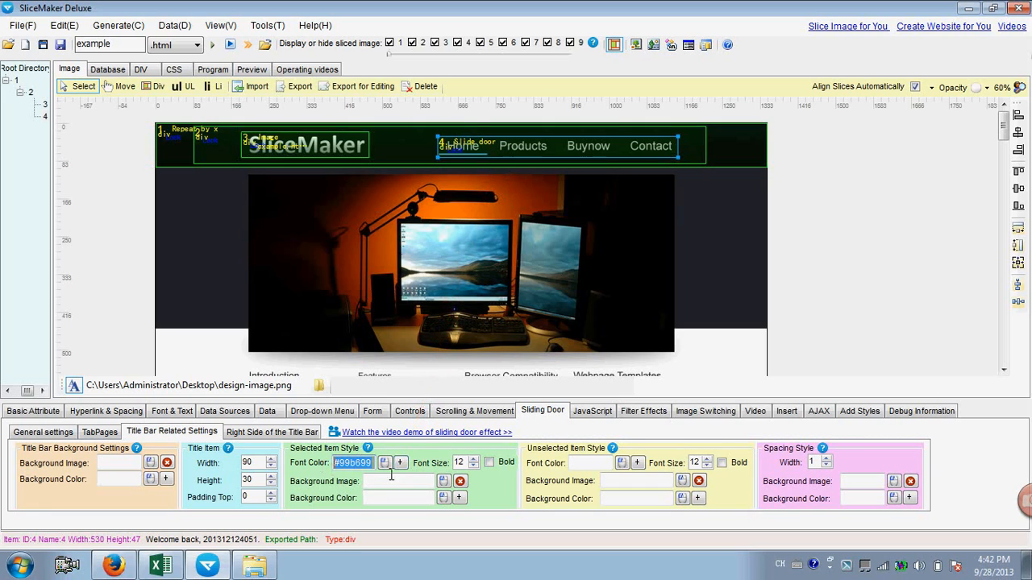
{"action": "left_click_drag", "start_coordinate": [459, 462], "coordinate": [448, 463]}
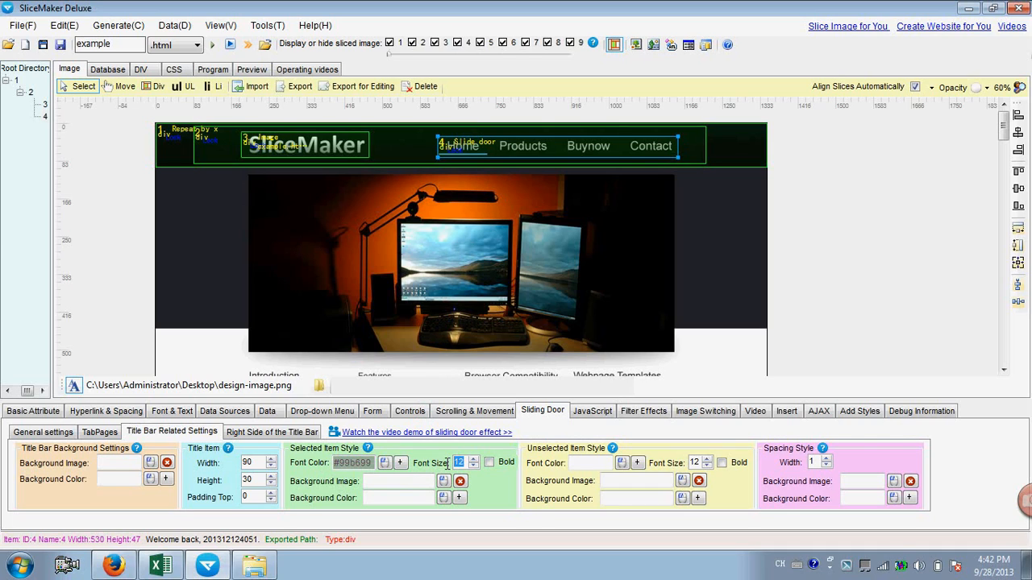
{"action": "type", "text": "22"}
Step: Slice a DIV of about 122 × 47 px around the Home menu item for the selected item's background image
{"action": "left_click", "coordinate": [403, 483]}
{"action": "left_click", "coordinate": [409, 481]}
{"action": "left_click", "coordinate": [160, 87]}
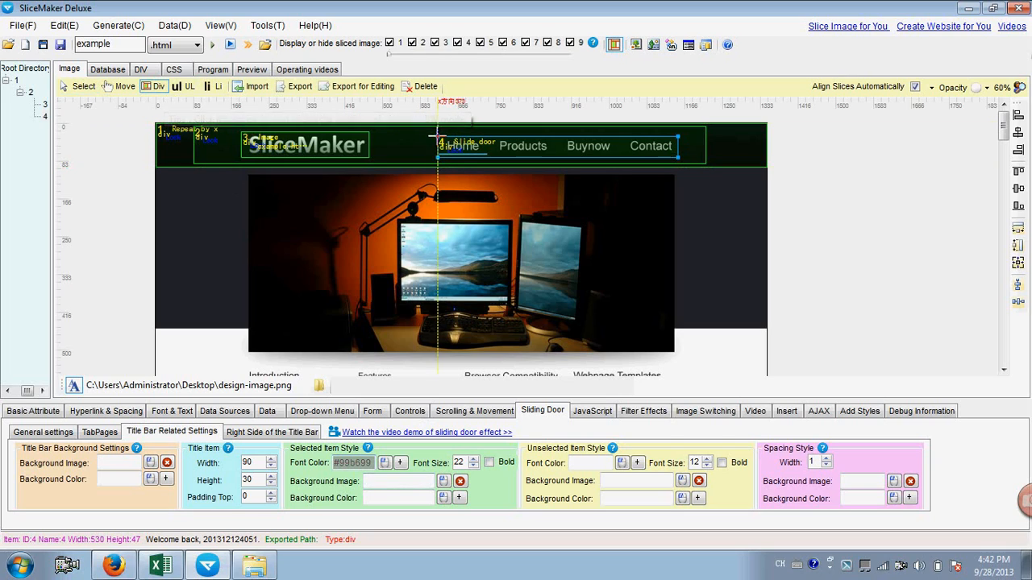
{"action": "left_click_drag", "start_coordinate": [438, 135], "coordinate": [493, 159]}
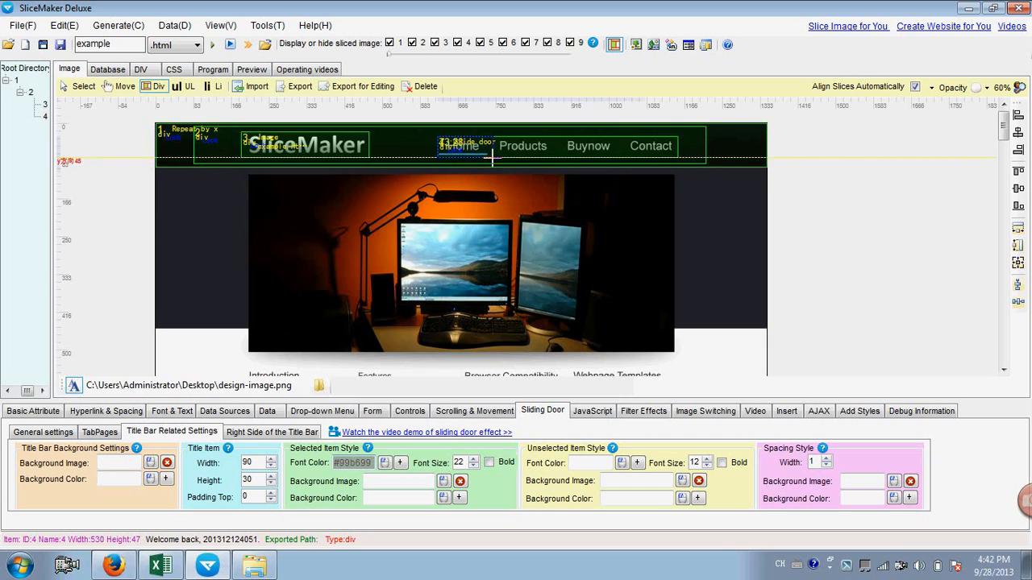
{"action": "left_click", "coordinate": [83, 86]}
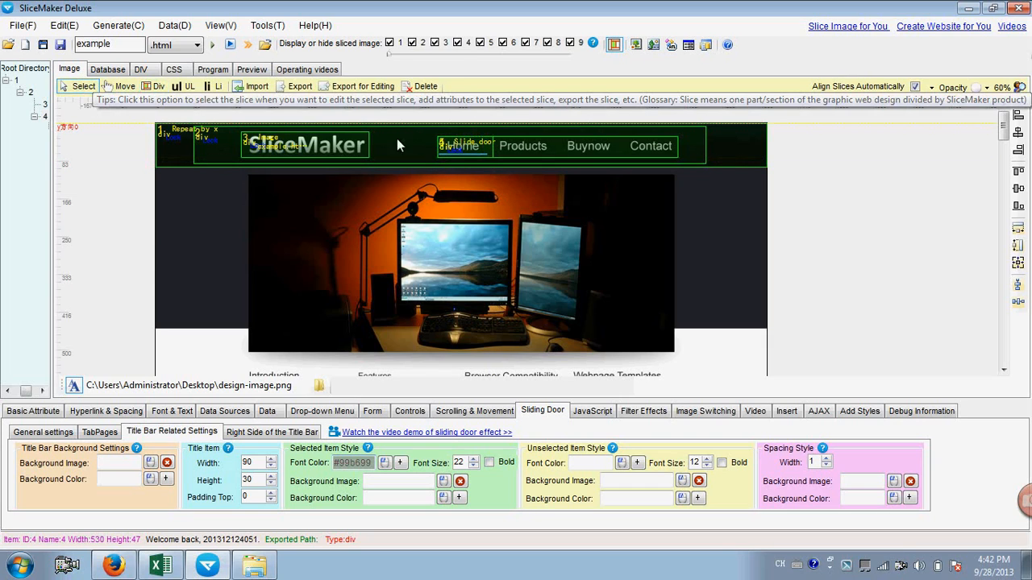
Step: Export the Home slice as a PNG named selected-item-bg into the images/example folder
{"action": "left_click", "coordinate": [451, 149]}
{"action": "right_click", "coordinate": [451, 150]}
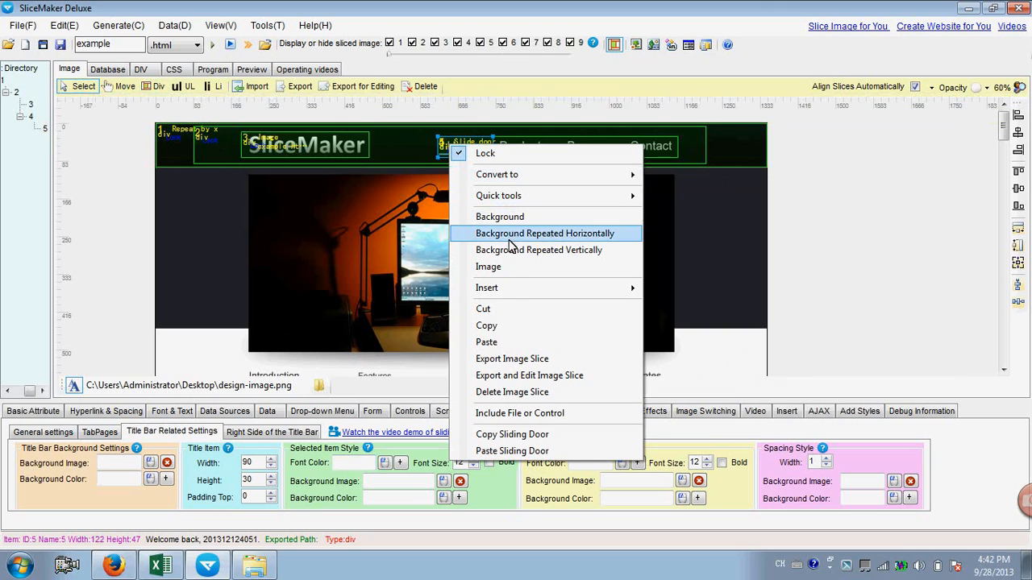
{"action": "mouse_move", "coordinate": [510, 292]}
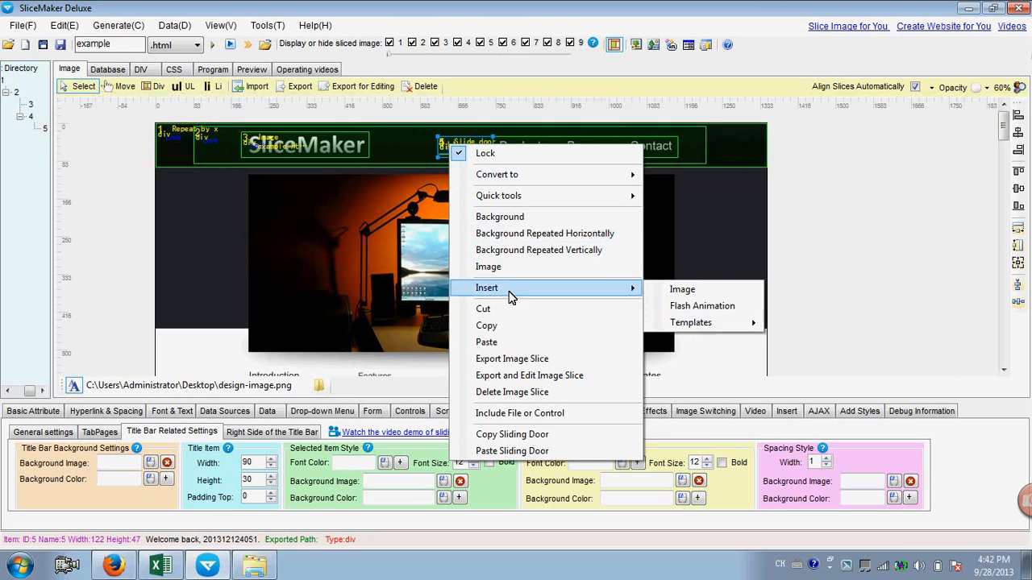
{"action": "left_click", "coordinate": [518, 362]}
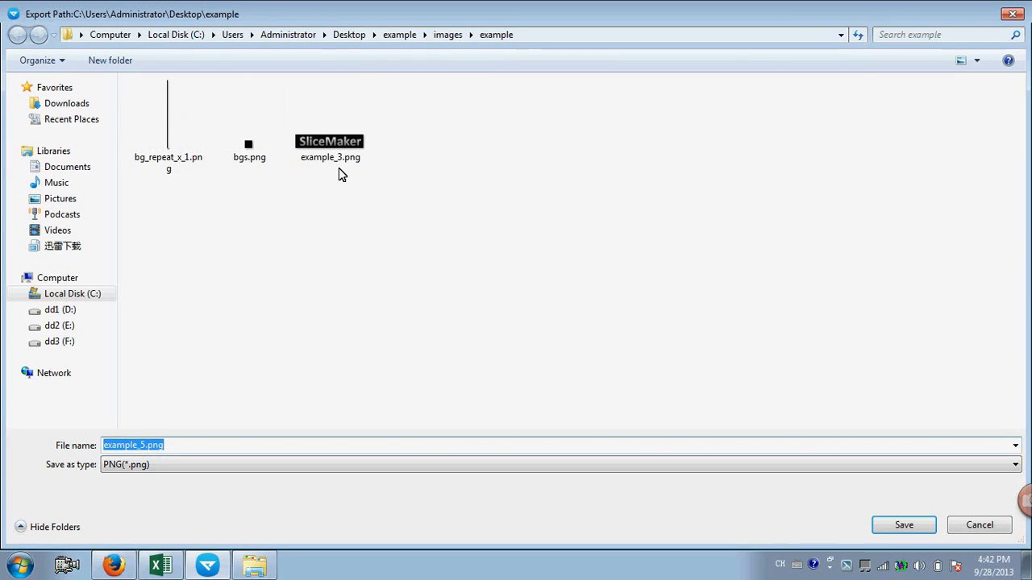
{"action": "key", "text": "BackSpace"}
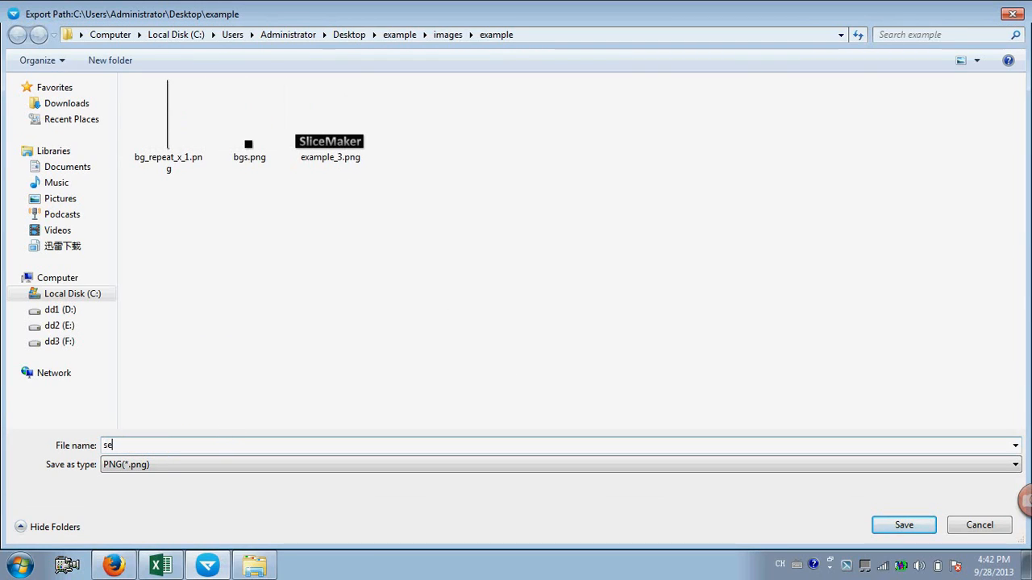
{"action": "type", "text": "selected-item-bg"}
{"action": "left_click", "coordinate": [883, 524]}
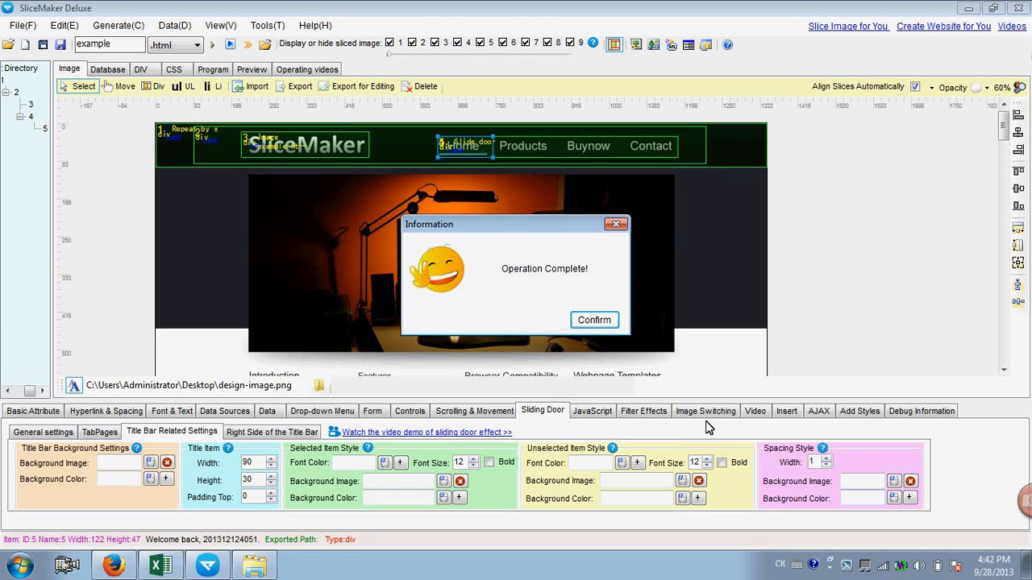
{"action": "left_click", "coordinate": [591, 321]}
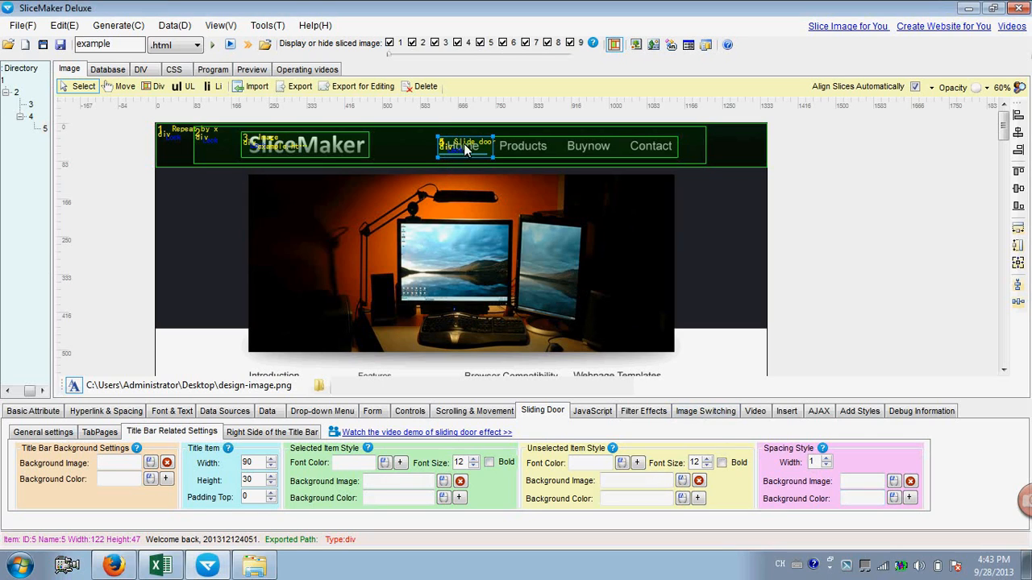
Step: Delete the Home slice and reselect the sliding door menu slice
{"action": "left_click", "coordinate": [426, 87]}
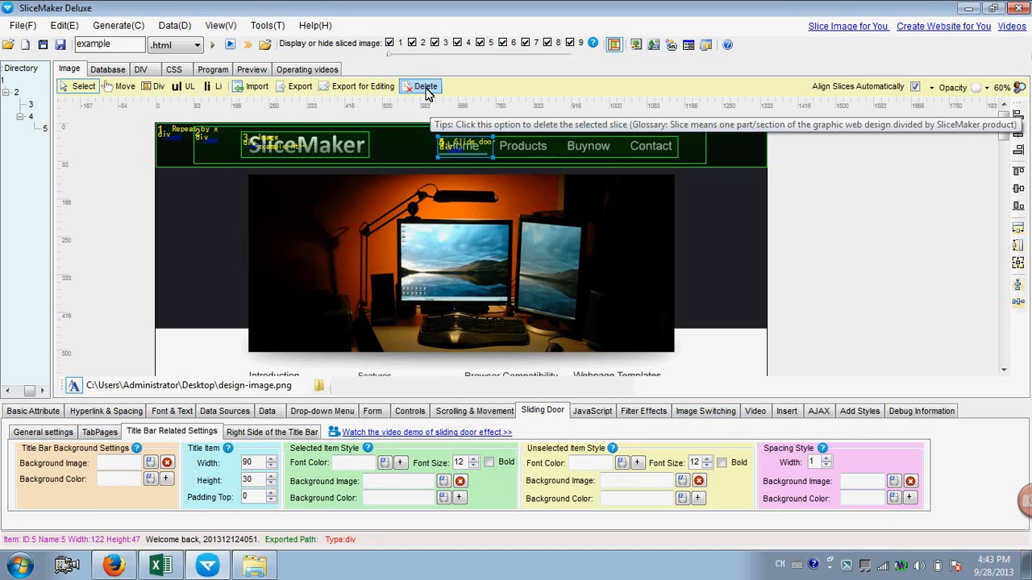
{"action": "left_click", "coordinate": [442, 149]}
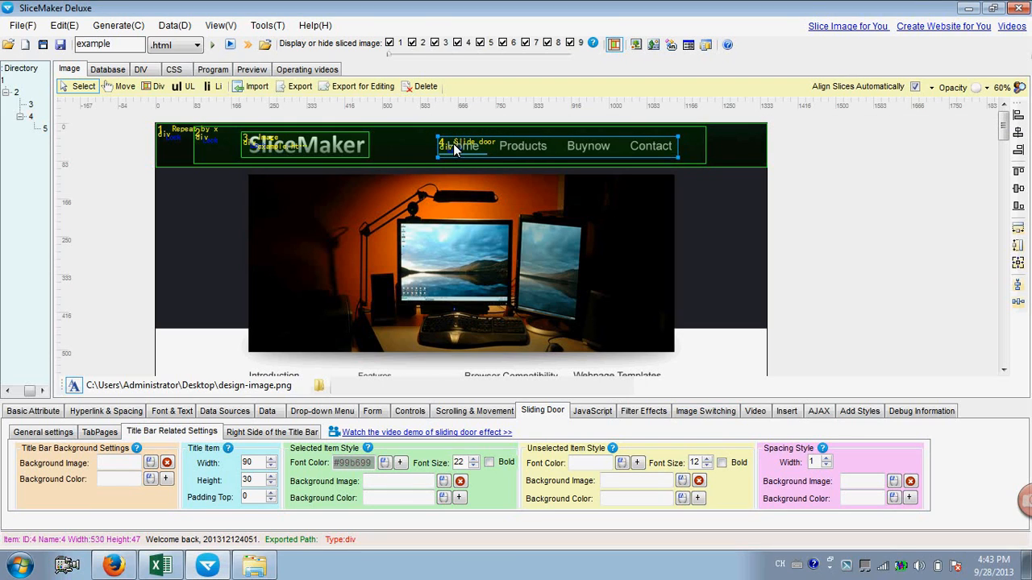
{"action": "left_click", "coordinate": [376, 481]}
Step: Switch to Windows Explorer and open the images/example folder containing the exported selected-item-bg image
{"action": "left_click", "coordinate": [255, 564]}
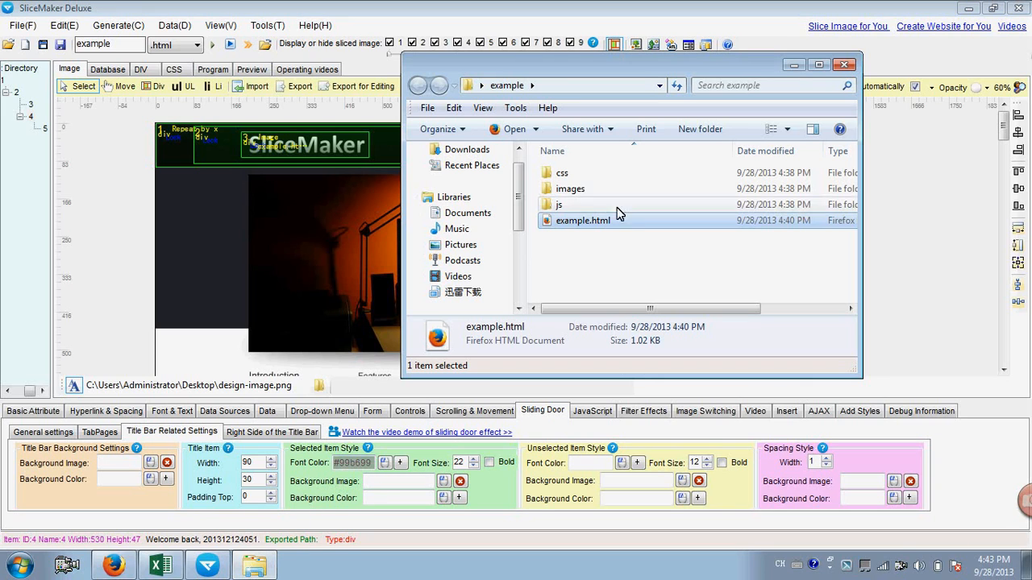
{"action": "double_click", "coordinate": [570, 190]}
{"action": "double_click", "coordinate": [570, 200]}
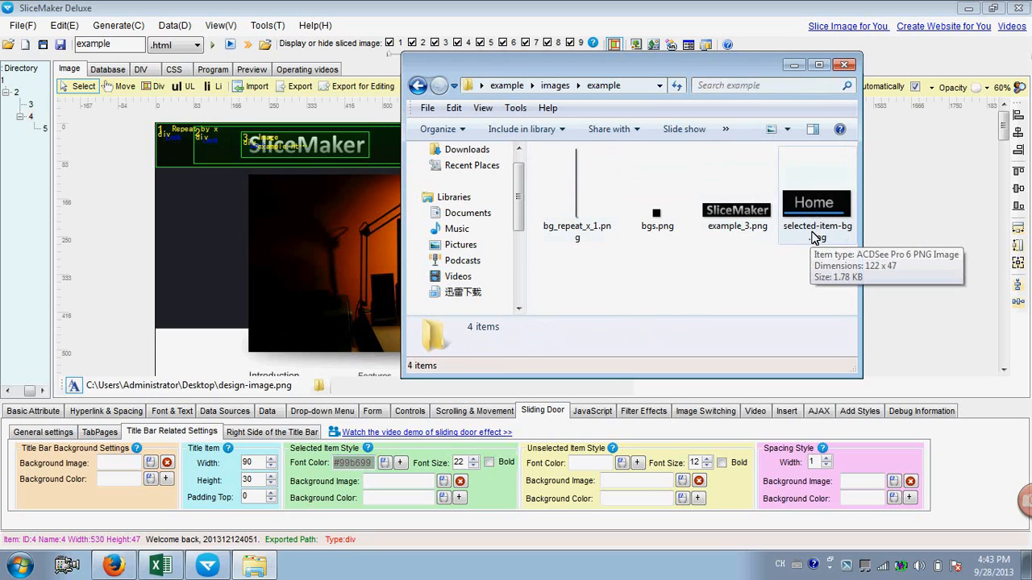
Step: Erase the Home text from selected-item-bg.png in Snagit Editor, keeping the blue underline, and save the image
{"action": "left_click", "coordinate": [804, 208]}
{"action": "right_click", "coordinate": [805, 208]}
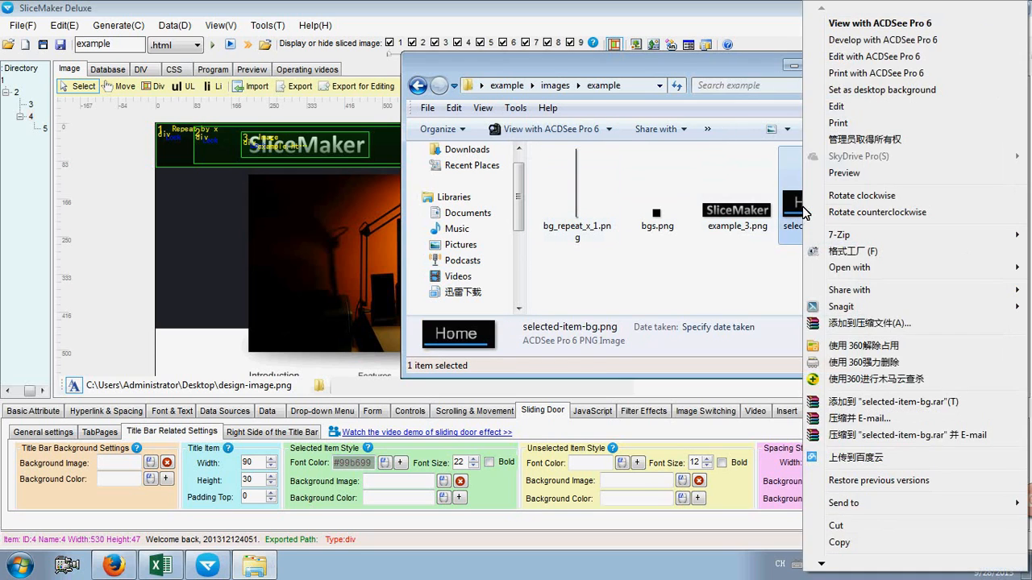
{"action": "mouse_move", "coordinate": [833, 272]}
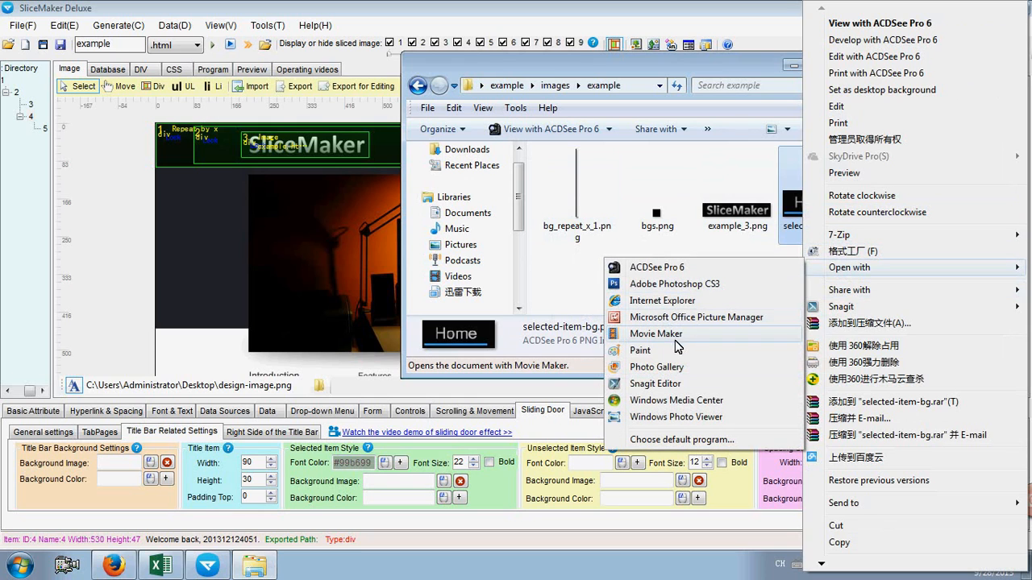
{"action": "left_click", "coordinate": [667, 387]}
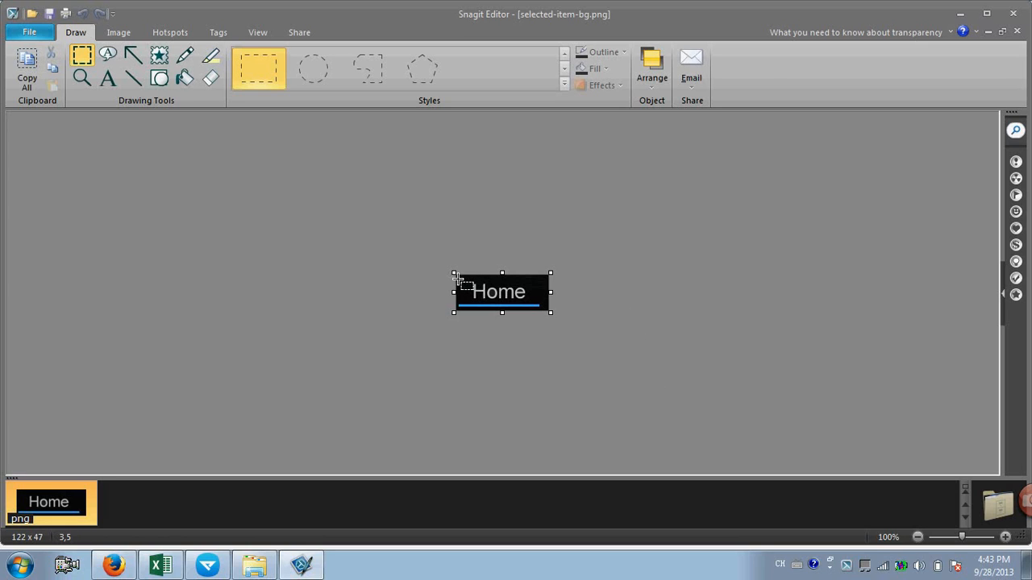
{"action": "left_click_drag", "start_coordinate": [457, 276], "coordinate": [562, 289]}
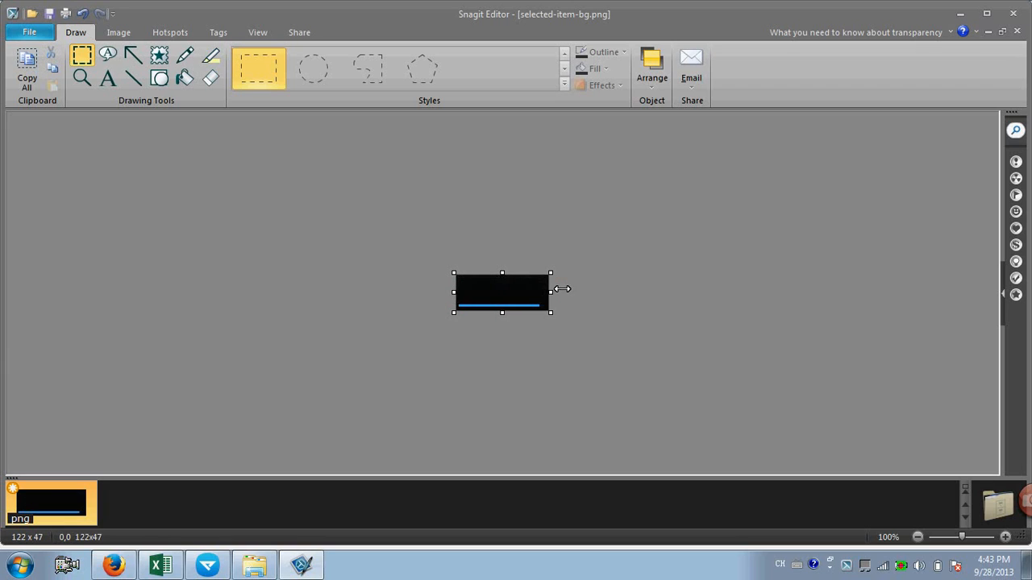
{"action": "left_click", "coordinate": [42, 37]}
{"action": "left_click", "coordinate": [49, 153]}
Step: Switch to SliceMaker and assign images/example/selected-item-bg.png as the selected item's background image
{"action": "left_click", "coordinate": [208, 566]}
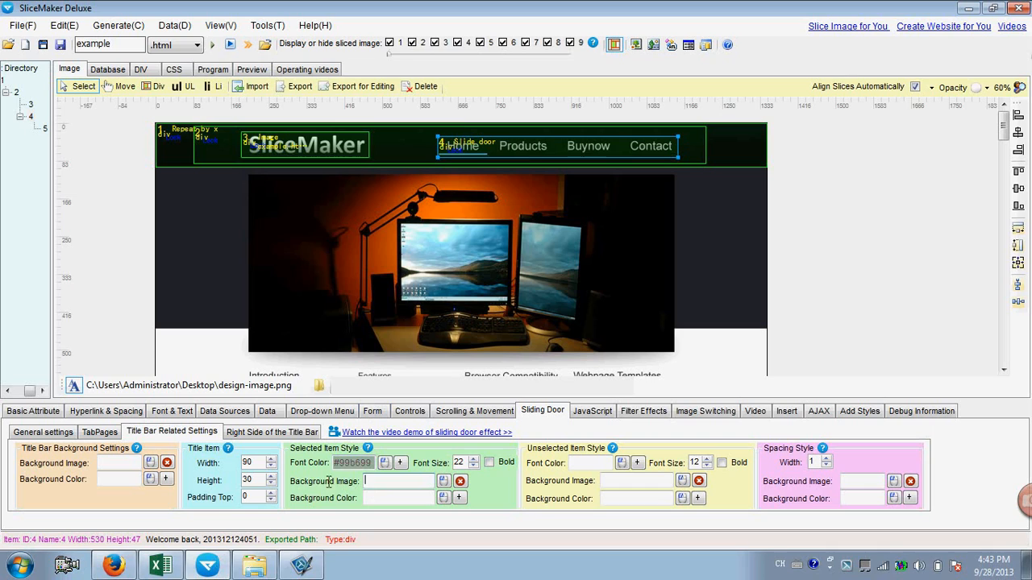
{"action": "left_click", "coordinate": [443, 481]}
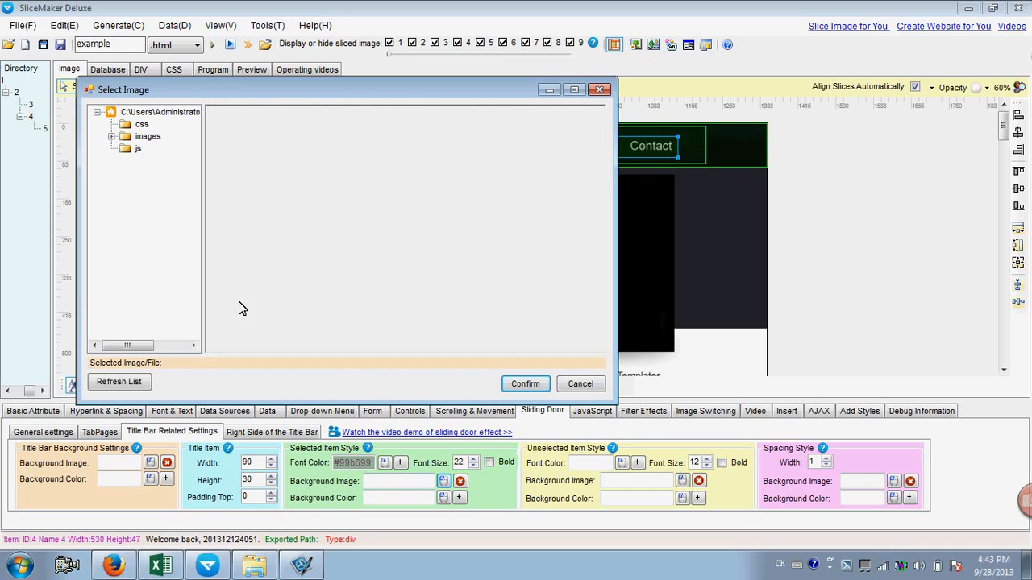
{"action": "double_click", "coordinate": [147, 137]}
{"action": "left_click", "coordinate": [164, 148]}
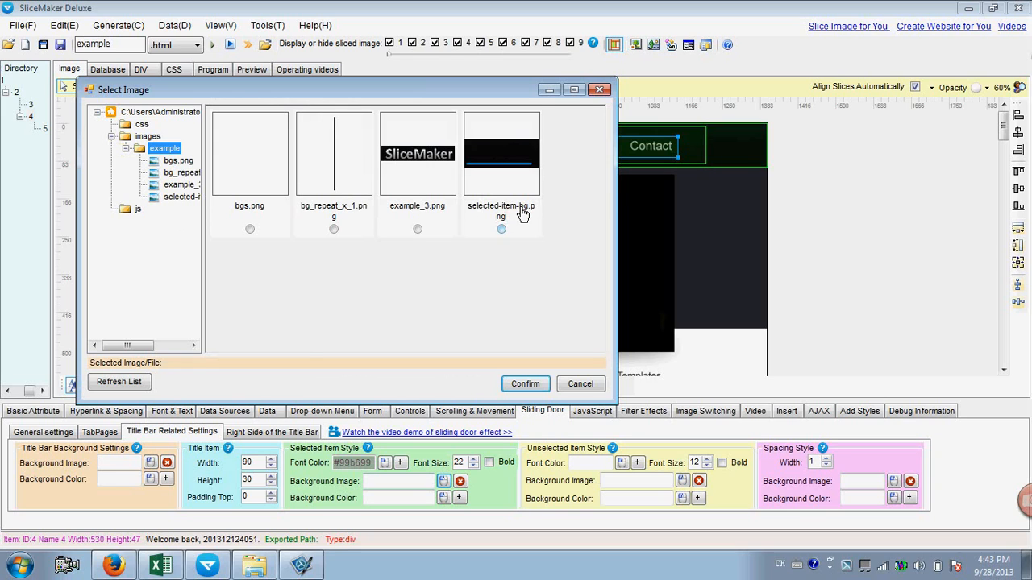
{"action": "left_click", "coordinate": [501, 230]}
{"action": "left_click", "coordinate": [528, 384]}
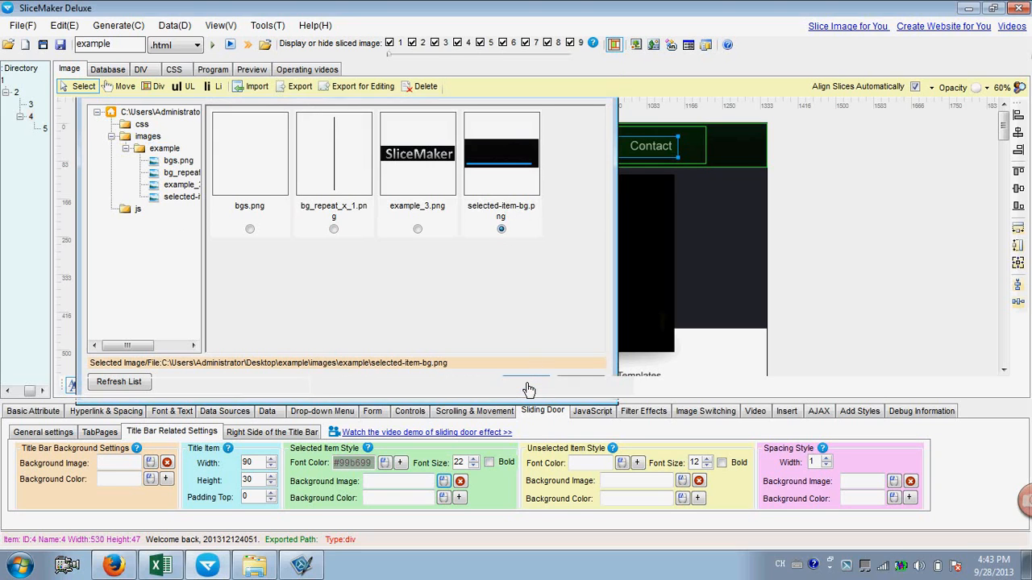
{"action": "left_click_drag", "start_coordinate": [382, 484], "coordinate": [446, 480]}
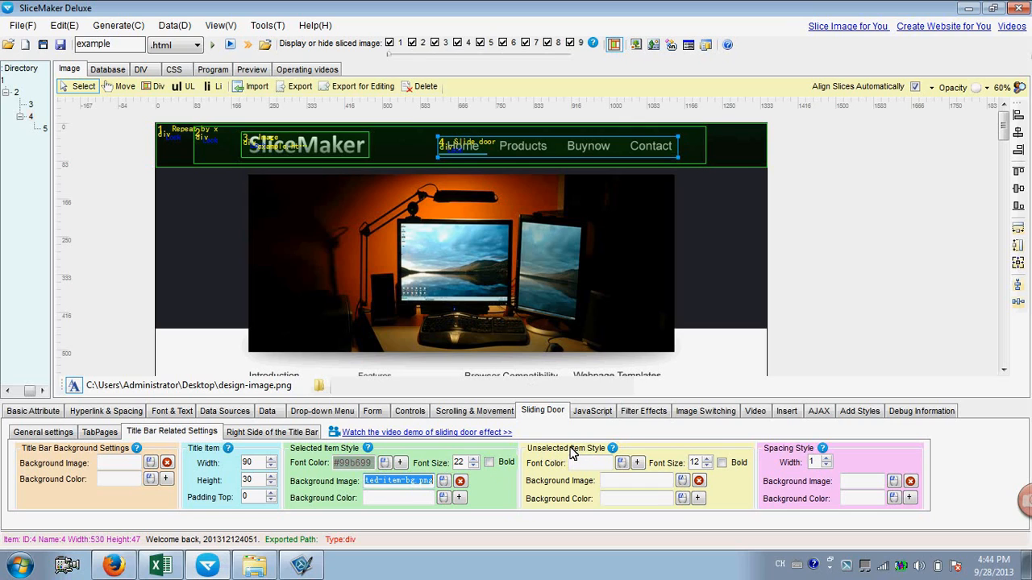
Step: Give the unselected menu items the font color #99b699, sampled from the design, and font size 22
{"action": "left_click", "coordinate": [510, 145]}
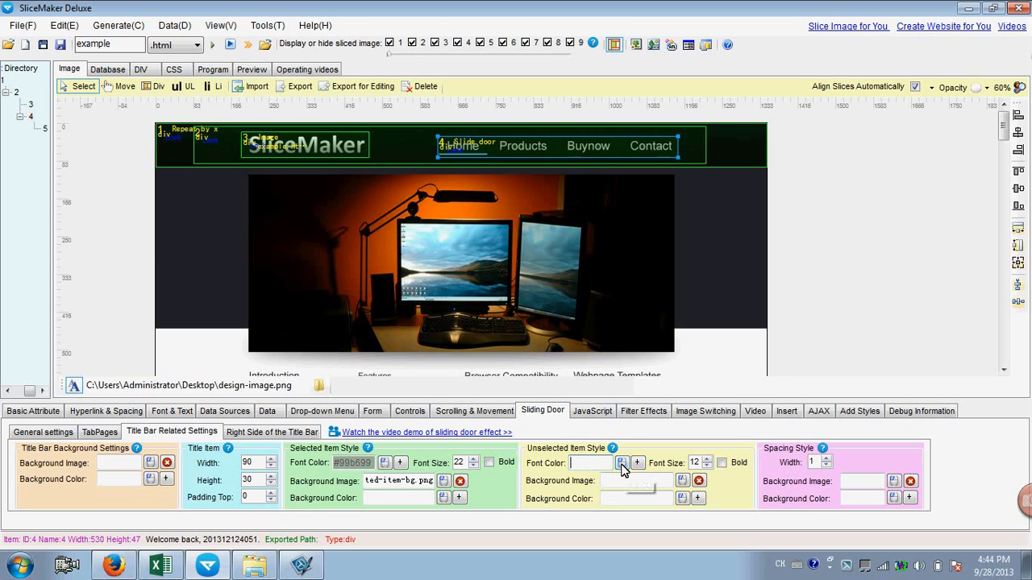
{"action": "left_click_drag", "start_coordinate": [635, 463], "coordinate": [375, 469]}
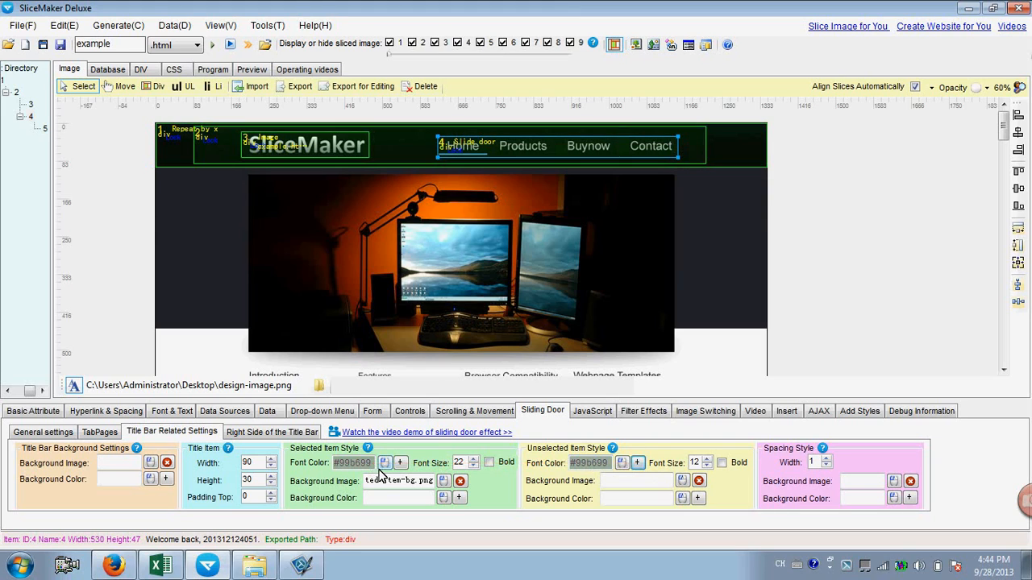
{"action": "double_click", "coordinate": [695, 462]}
{"action": "type", "text": "22"}
Step: Set the unselected items' background color to #0e0f10 by sampling the navigation background beside the menu
{"action": "left_click", "coordinate": [637, 481]}
{"action": "left_click", "coordinate": [631, 498]}
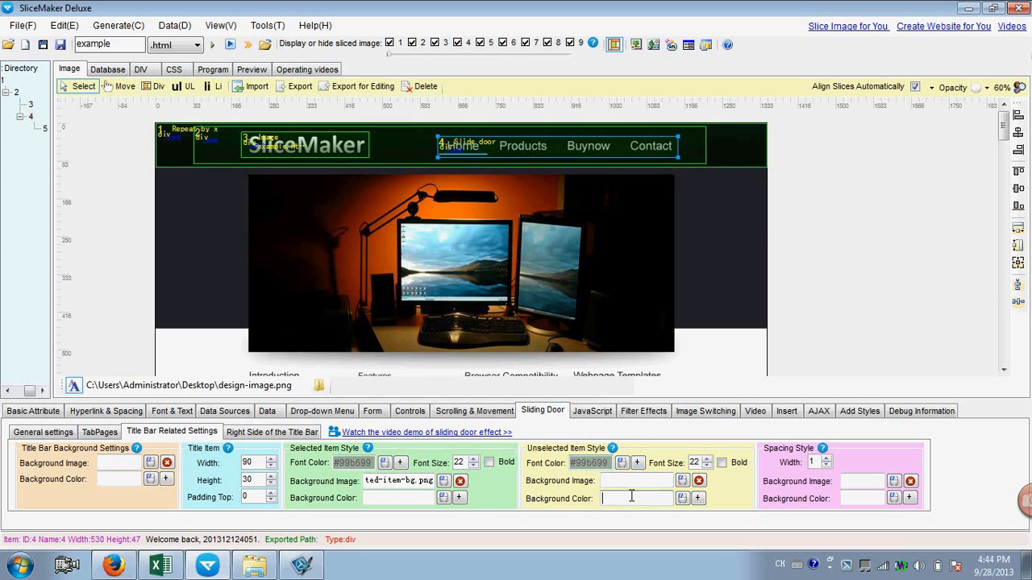
{"action": "left_click", "coordinate": [698, 498]}
{"action": "left_click_drag", "start_coordinate": [711, 436], "coordinate": [699, 147]}
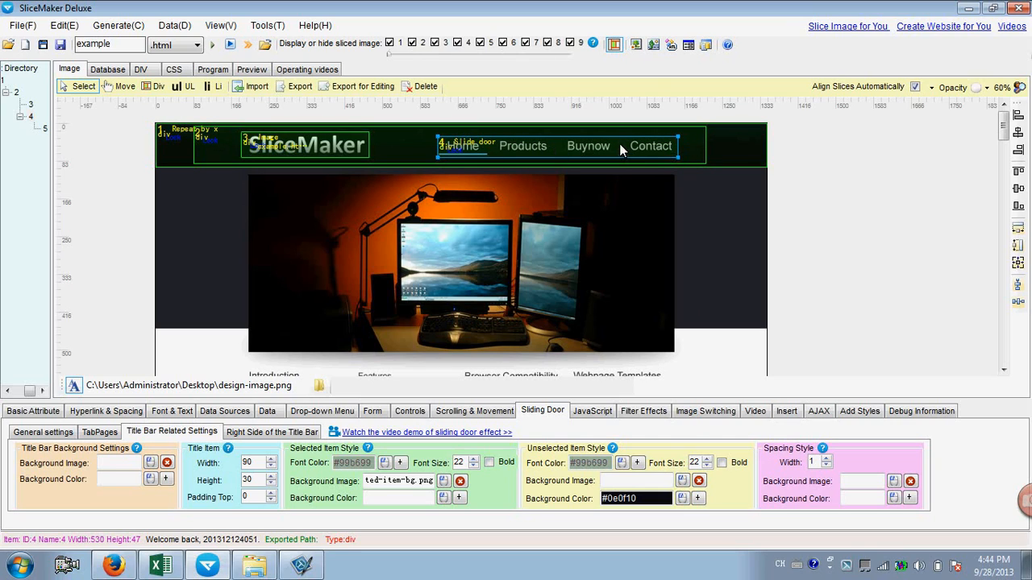
Step: Set the spacing between menu items to a width of 20 with background color #0e0f10
{"action": "double_click", "coordinate": [813, 462]}
{"action": "type", "text": "20"}
{"action": "left_click", "coordinate": [853, 500]}
{"action": "left_click", "coordinate": [911, 499]}
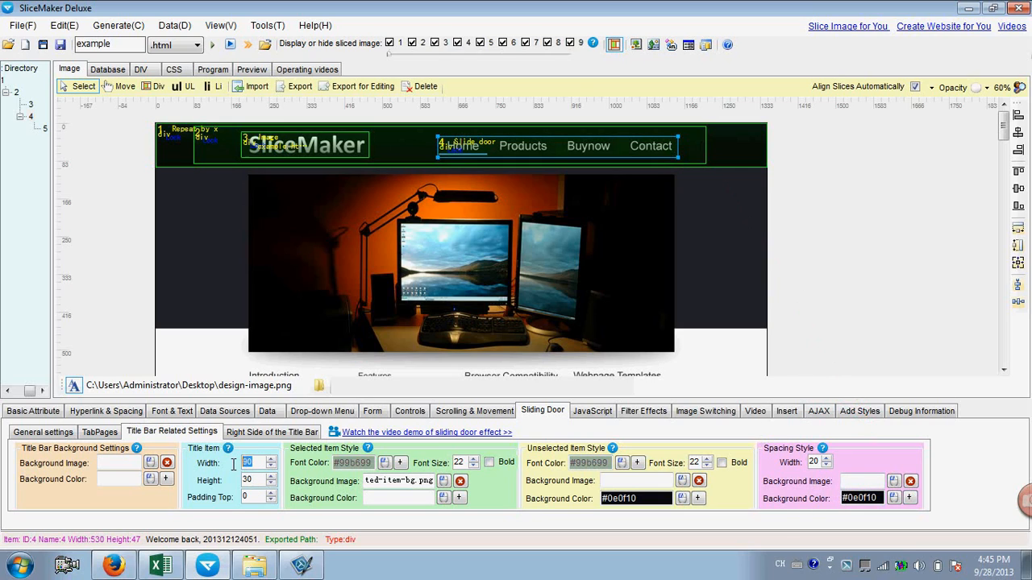
{"action": "left_click_drag", "start_coordinate": [256, 481], "coordinate": [237, 479]}
{"action": "left_click", "coordinate": [516, 137]}
{"action": "left_click_drag", "start_coordinate": [259, 463], "coordinate": [234, 464]}
{"action": "left_click", "coordinate": [248, 481]}
Step: Switch to Windows Explorer and check the pixel dimensions of selected-item-bg.png in its file properties
{"action": "left_click", "coordinate": [255, 566]}
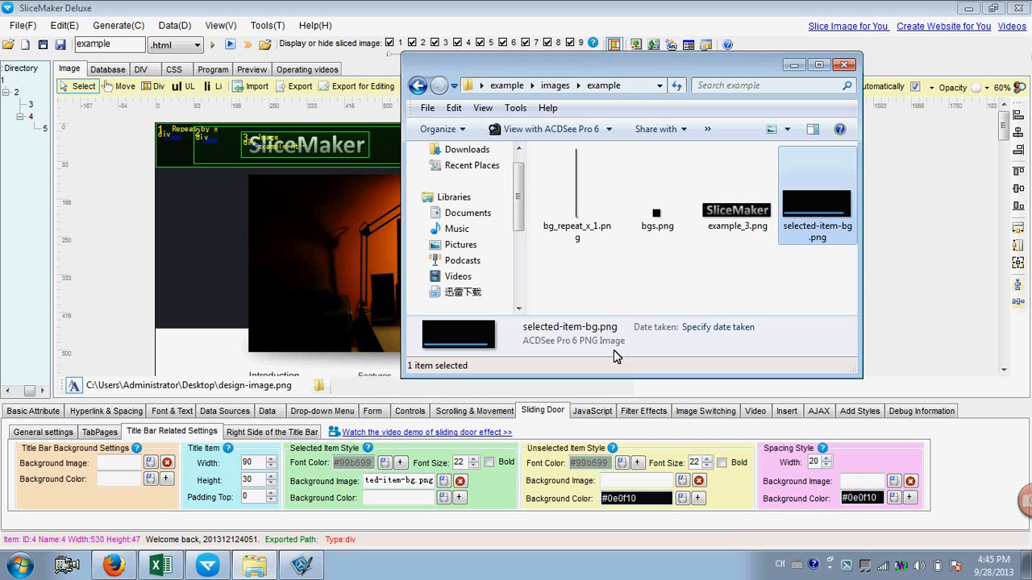
{"action": "right_click", "coordinate": [805, 207]}
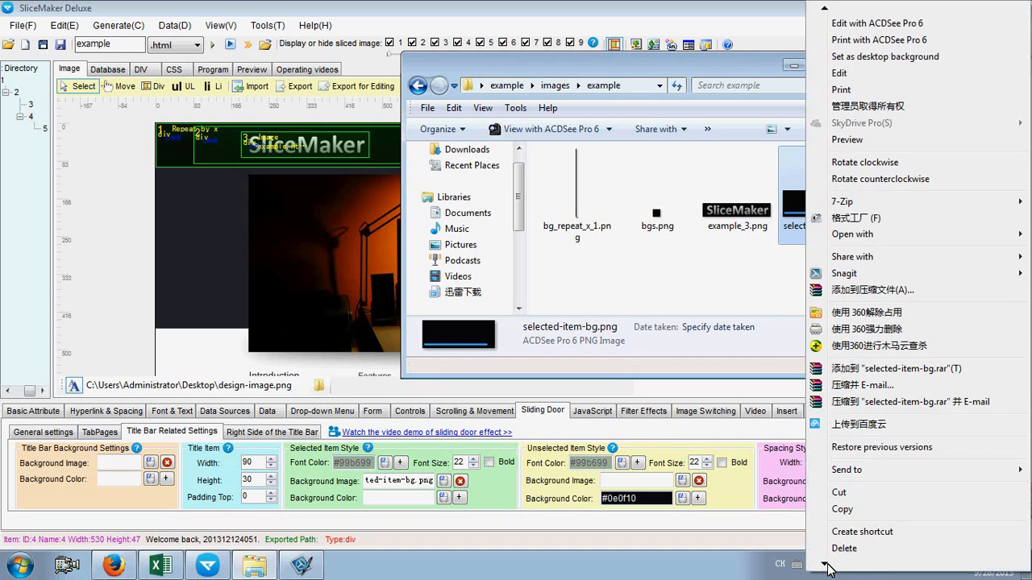
{"action": "left_click", "coordinate": [843, 536]}
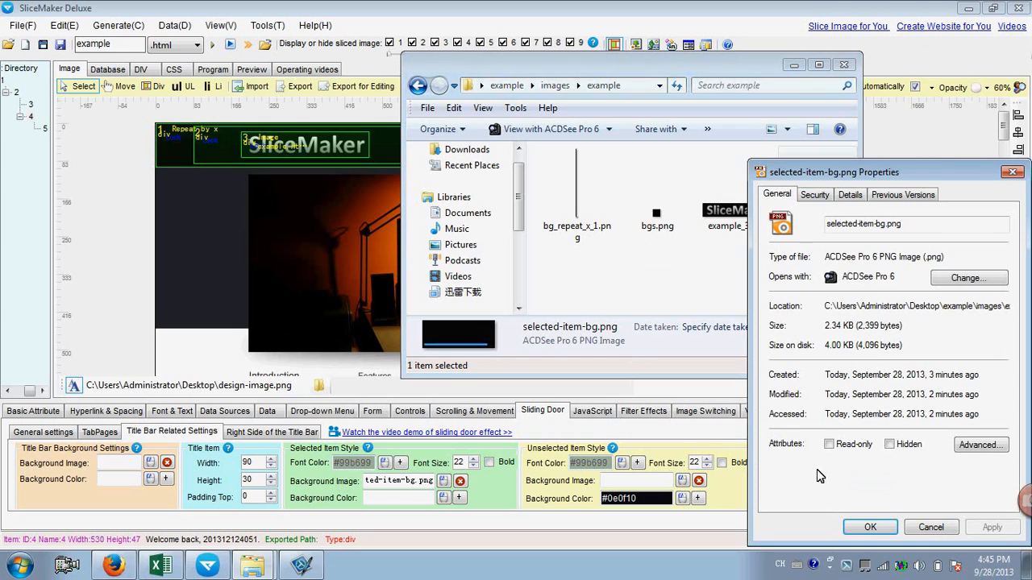
{"action": "left_click_drag", "start_coordinate": [911, 171], "coordinate": [706, 179]}
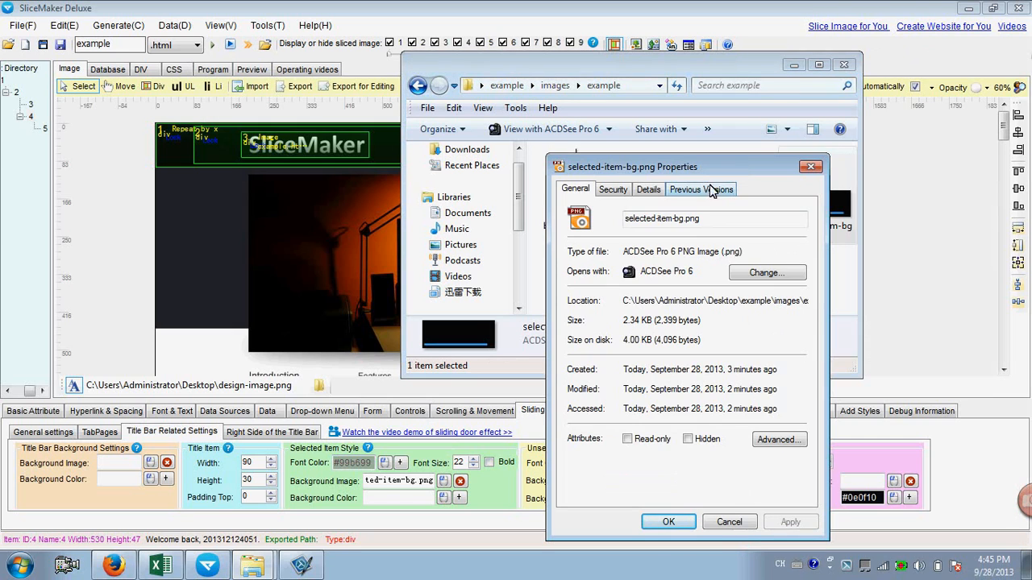
{"action": "left_click", "coordinate": [649, 191]}
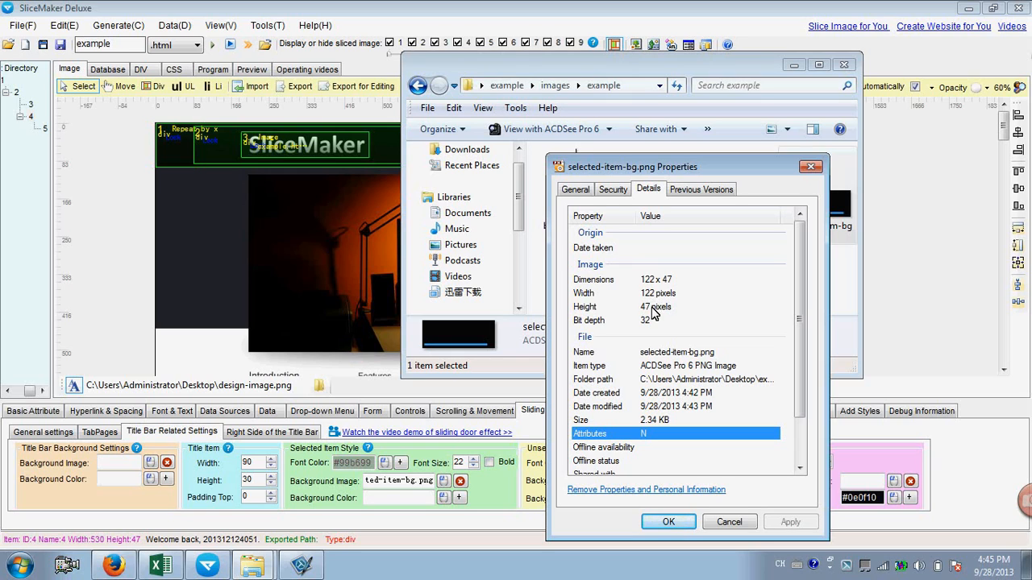
{"action": "left_click", "coordinate": [669, 522]}
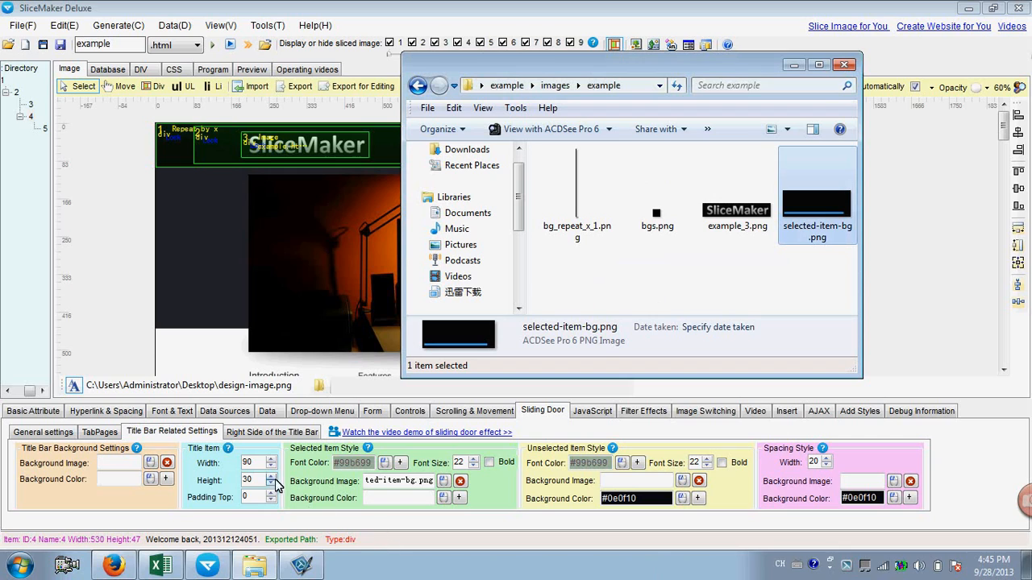
Step: In SliceMaker, set the title item's width to 122, height to 47 and top padding to 2
{"action": "left_click", "coordinate": [252, 464]}
{"action": "type", "text": "122"}
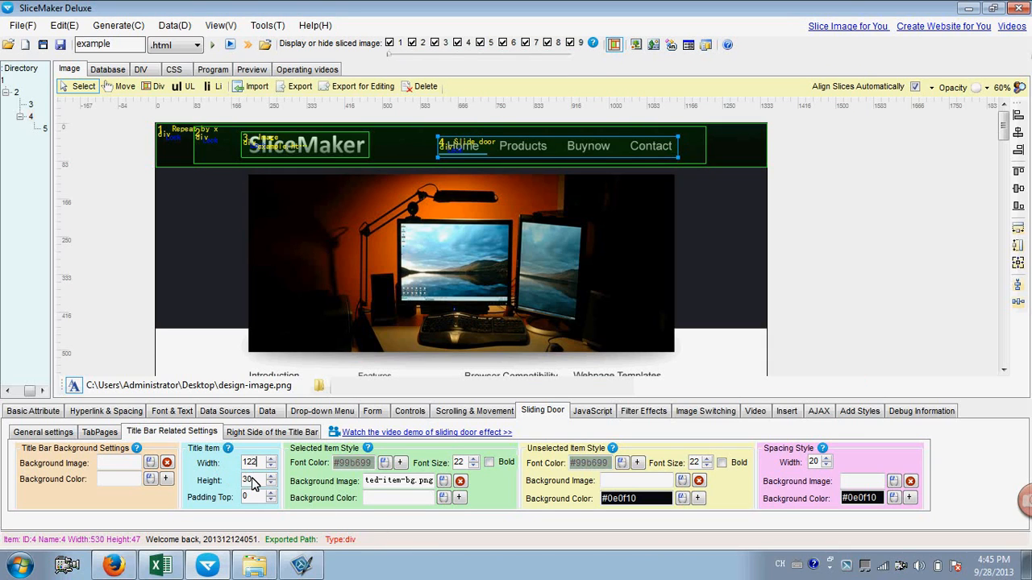
{"action": "key", "text": "Tab"}
{"action": "type", "text": "47"}
{"action": "left_click_drag", "start_coordinate": [252, 496], "coordinate": [227, 499]}
{"action": "left_click_drag", "start_coordinate": [256, 494], "coordinate": [231, 504]}
{"action": "type", "text": "4"}
{"action": "key", "text": "BackSpace"}
{"action": "type", "text": "2"}
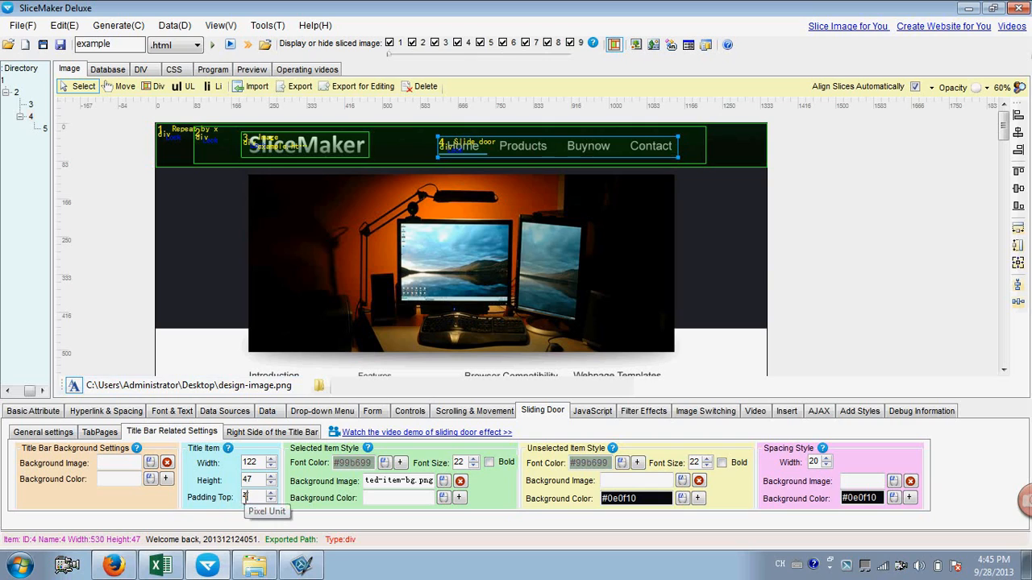
Step: Set the background color of the title bar's right side to #0d0d0e, sampled from the navigation background
{"action": "left_click", "coordinate": [259, 432]}
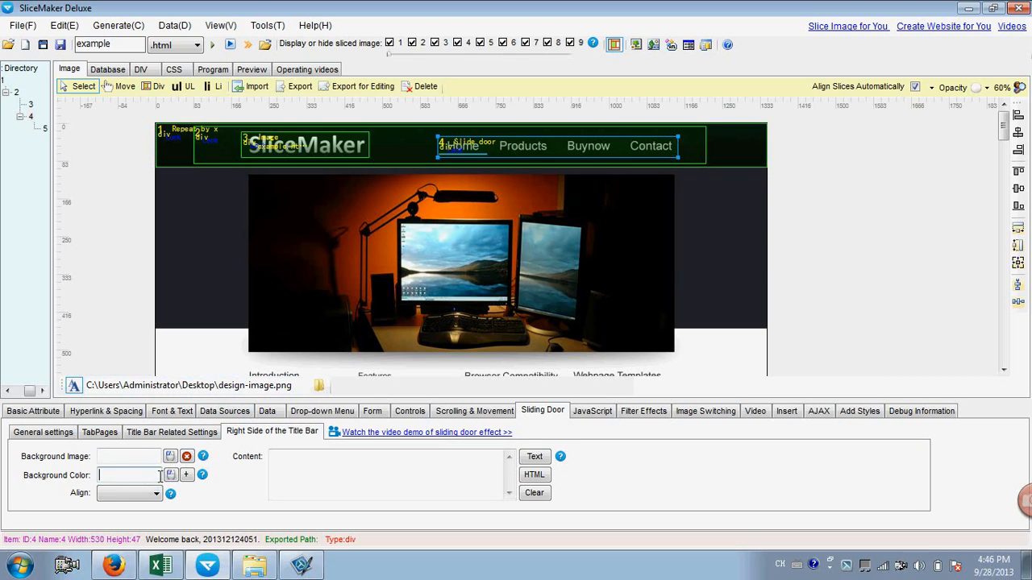
{"action": "left_click", "coordinate": [186, 475]}
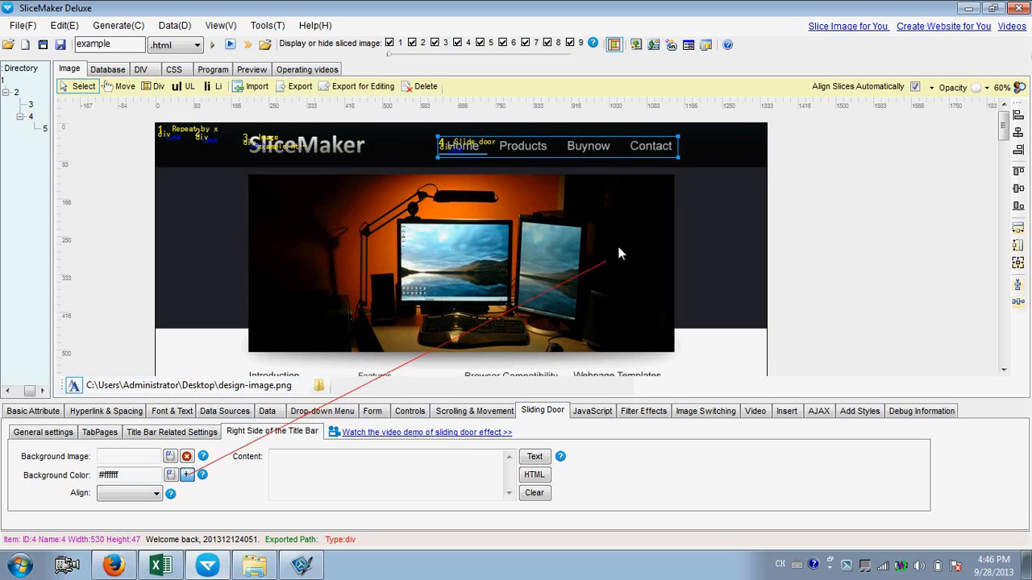
{"action": "left_click", "coordinate": [707, 147]}
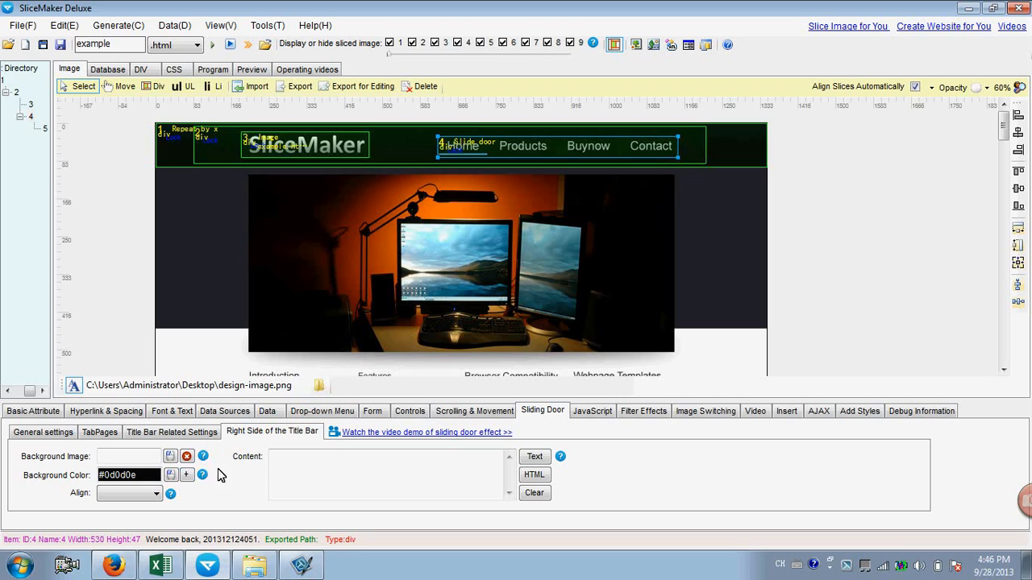
Step: Generate the page and export its images, CSS, HTML and JavaScript files to the example folder on the Desktop
{"action": "left_click", "coordinate": [213, 45]}
{"action": "left_click", "coordinate": [586, 334]}
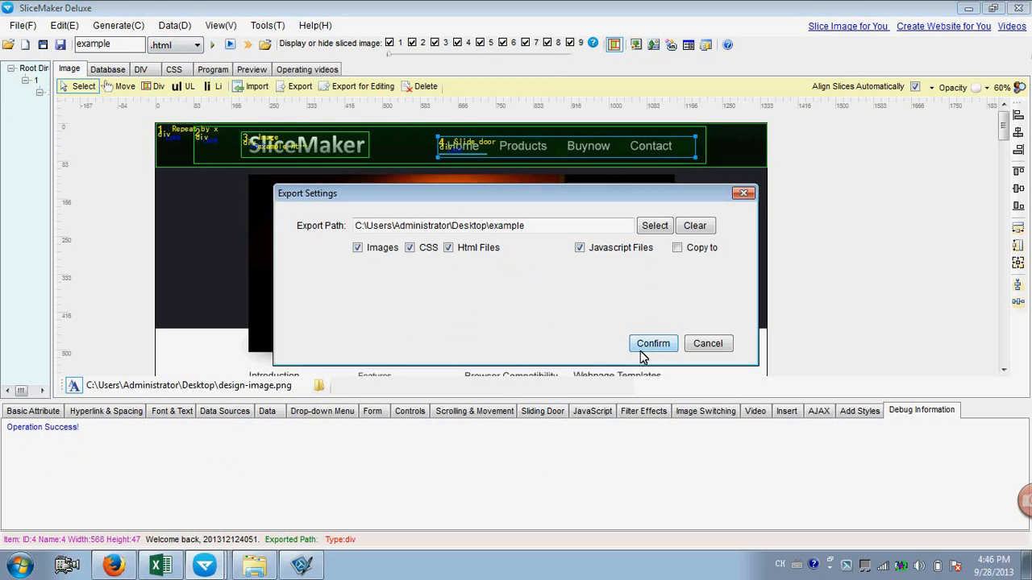
{"action": "left_click", "coordinate": [645, 345]}
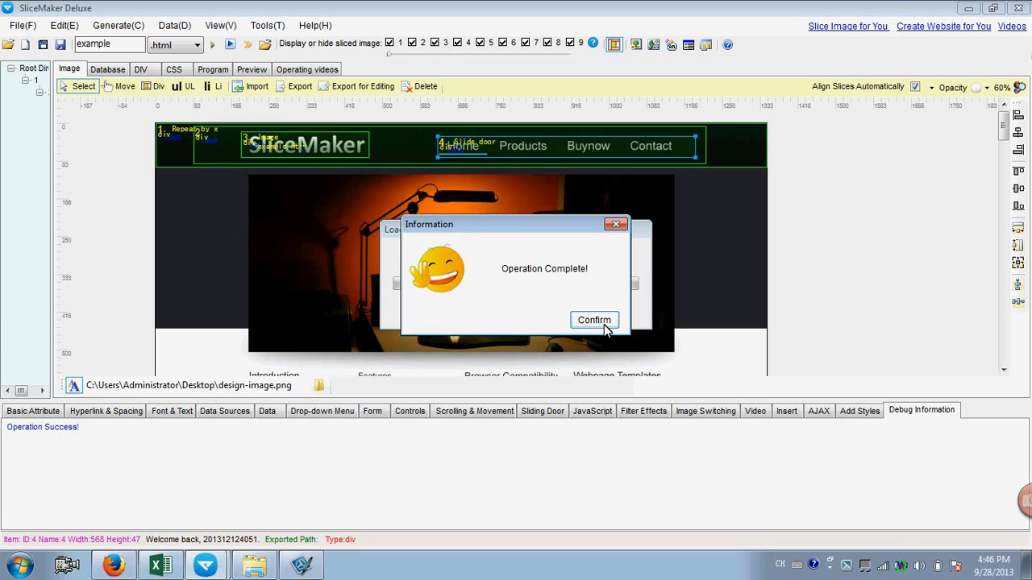
{"action": "left_click", "coordinate": [605, 324]}
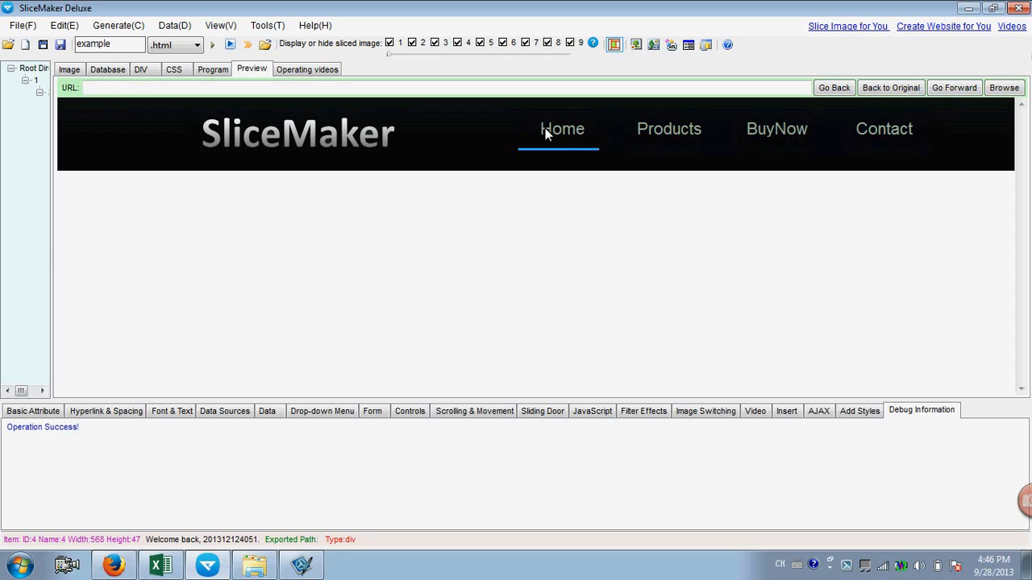
Step: Switch to Firefox, reload example.html and test the sliding door menu items
{"action": "left_click", "coordinate": [98, 562]}
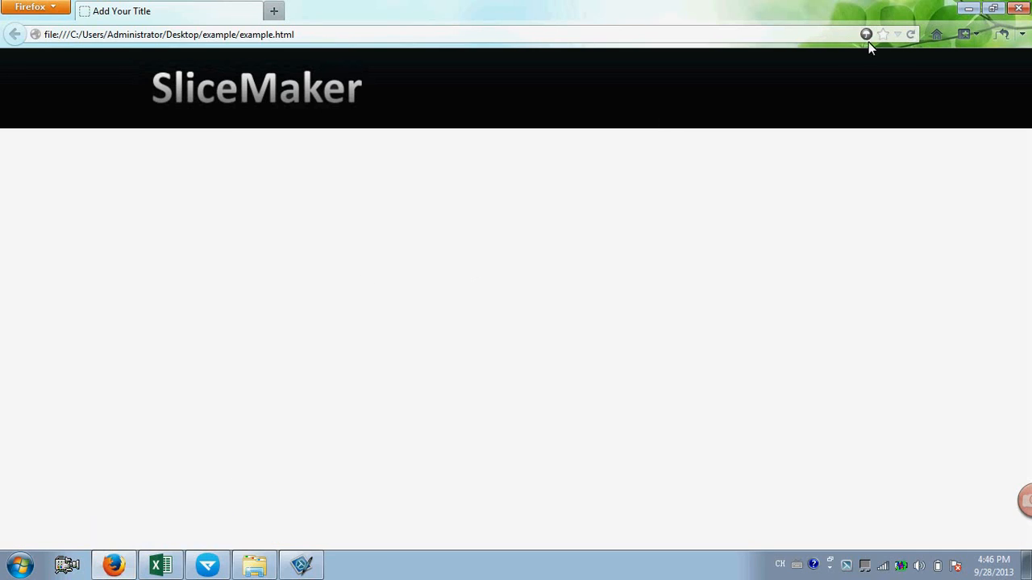
{"action": "left_click", "coordinate": [910, 34]}
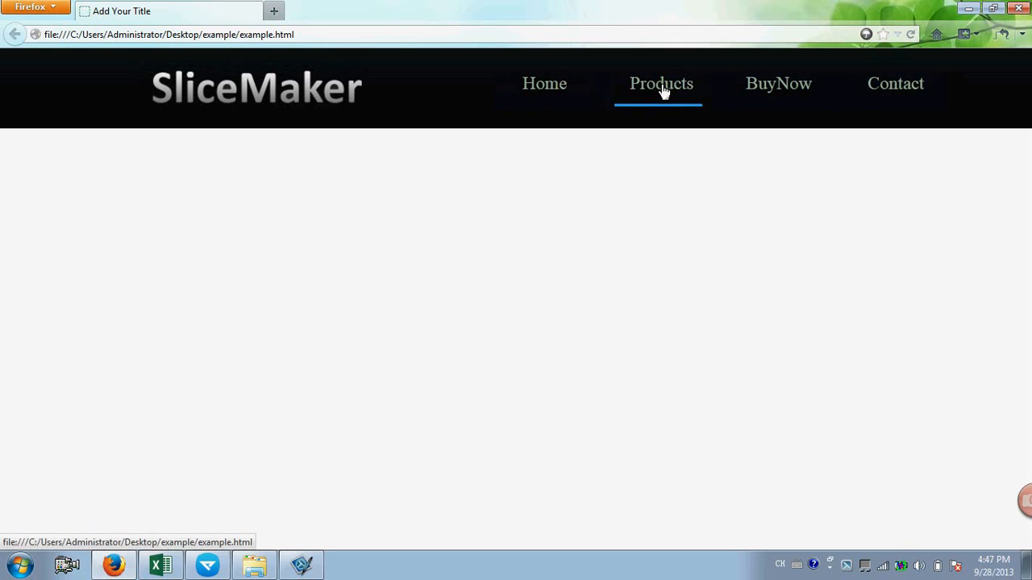
{"action": "left_click", "coordinate": [794, 83]}
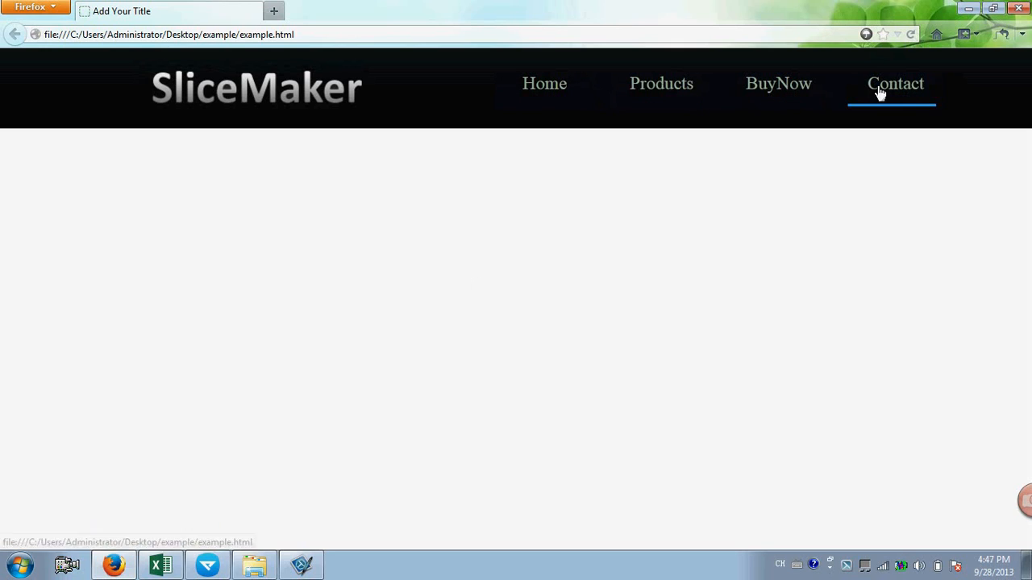
{"action": "left_click", "coordinate": [557, 94]}
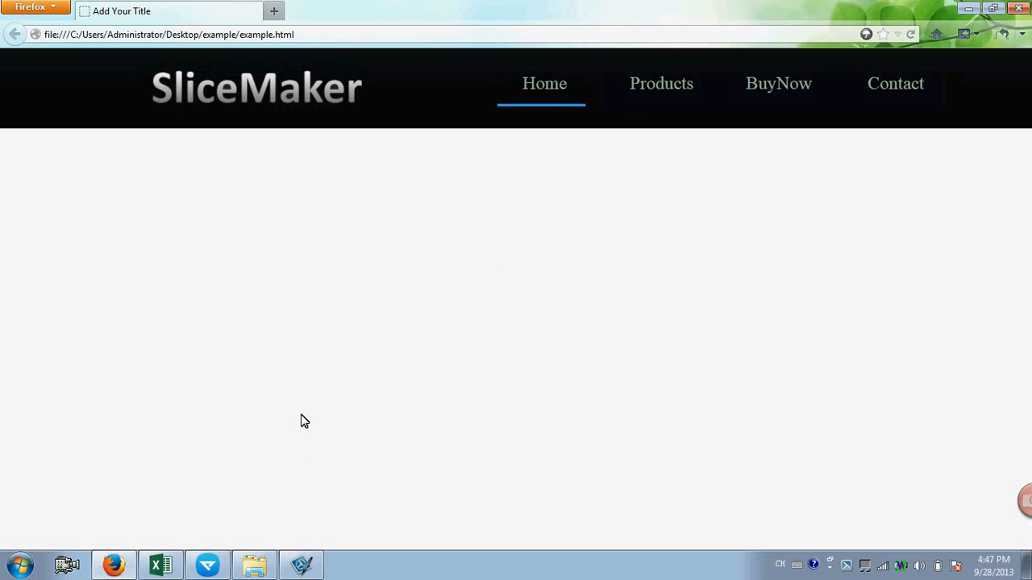
Step: Switch to SliceMaker and slice a full-width banner div about 1348 by 425 directly below the navigation in the design image
{"action": "left_click", "coordinate": [253, 564]}
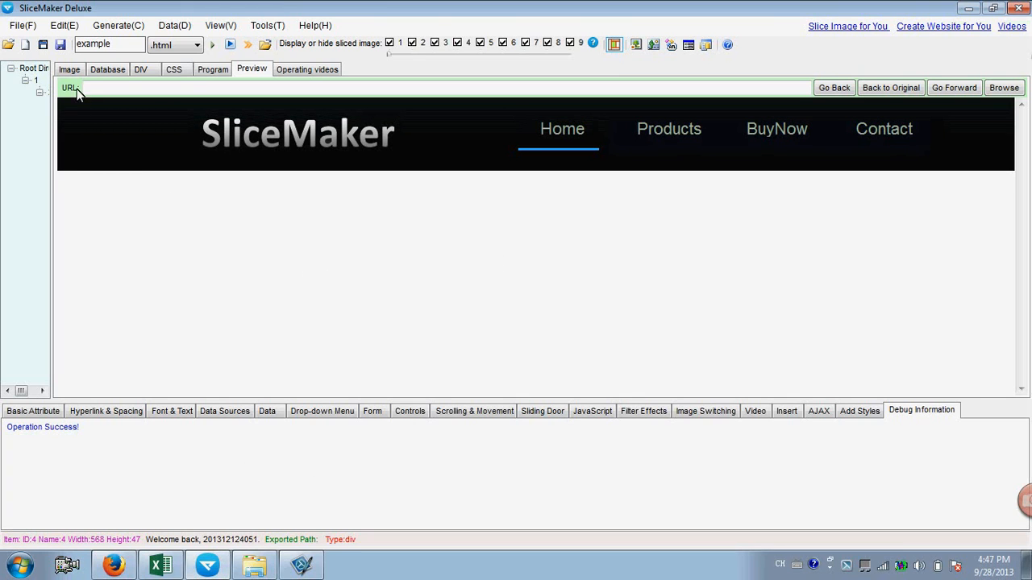
{"action": "left_click", "coordinate": [69, 69]}
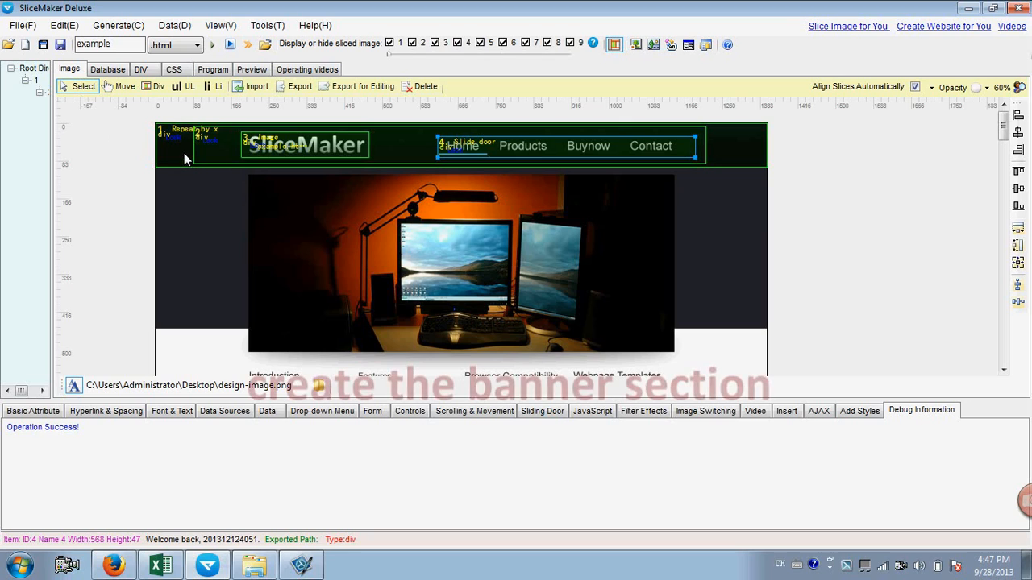
{"action": "left_click", "coordinate": [161, 87]}
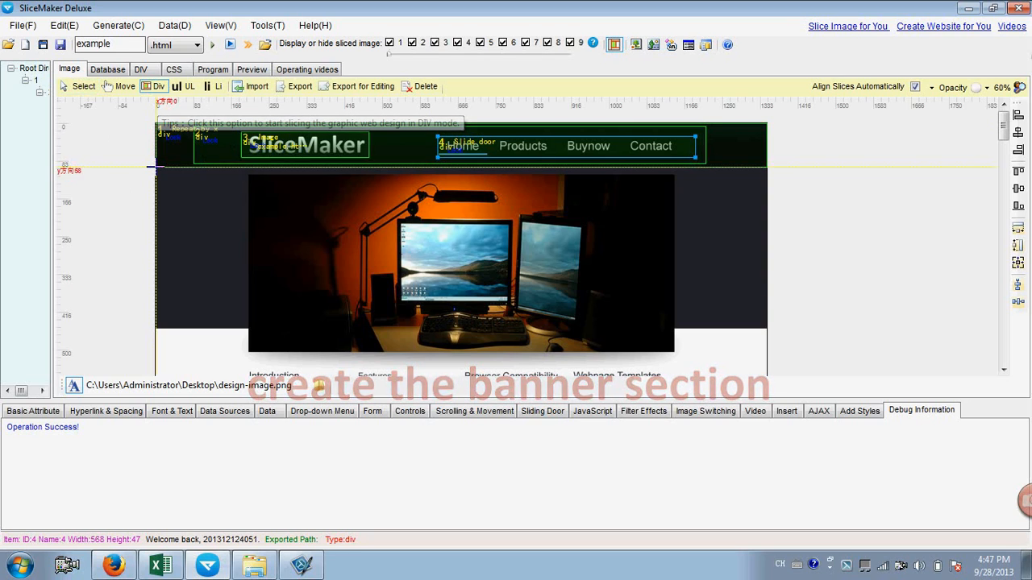
{"action": "mouse_move", "coordinate": [155, 167]}
{"action": "left_mouse_down"}
{"action": "mouse_move", "coordinate": [645, 344]}
{"action": "mouse_move", "coordinate": [783, 360]}
{"action": "mouse_move", "coordinate": [770, 365]}
{"action": "left_mouse_up"}
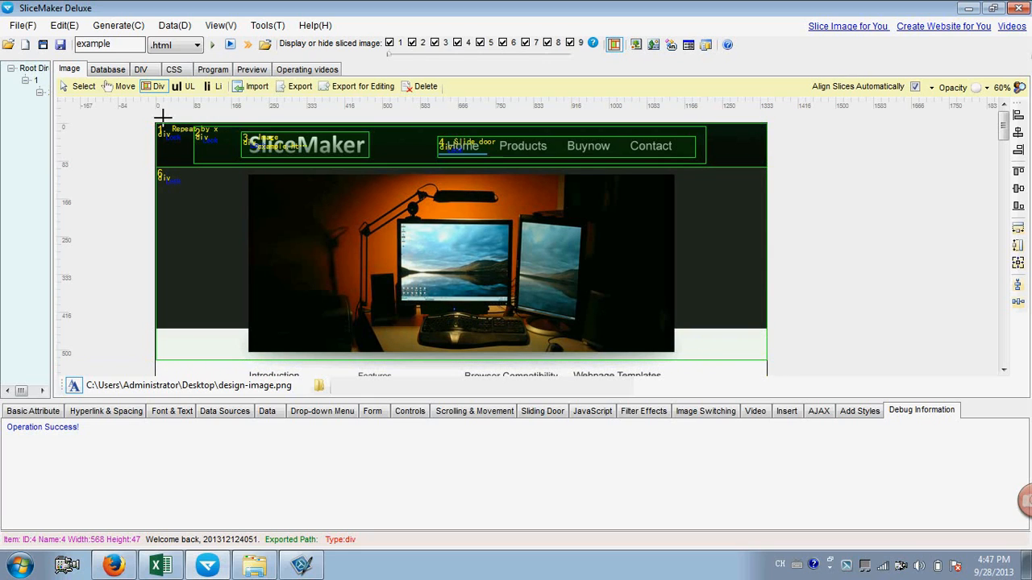
Step: Set the banner slice as a horizontally repeating background (repeat-x) with a width of 100%
{"action": "left_click", "coordinate": [81, 87]}
{"action": "left_click", "coordinate": [166, 177]}
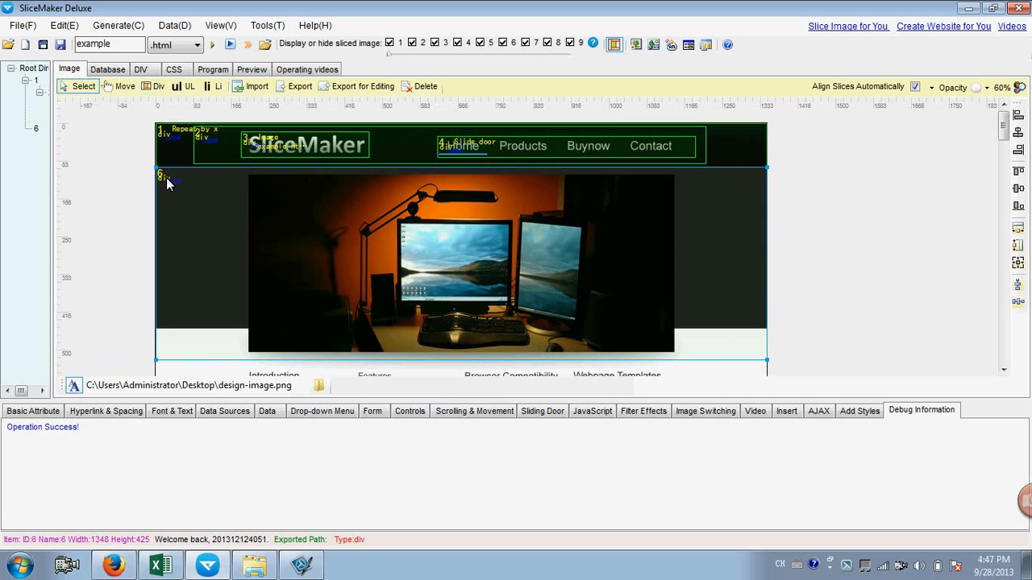
{"action": "left_click", "coordinate": [27, 414]}
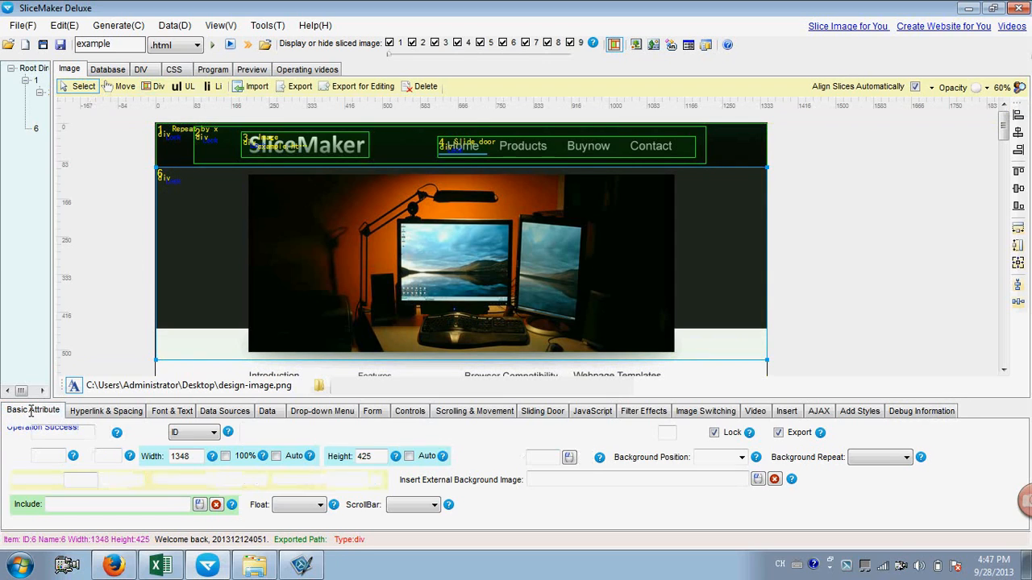
{"action": "left_click", "coordinate": [325, 434]}
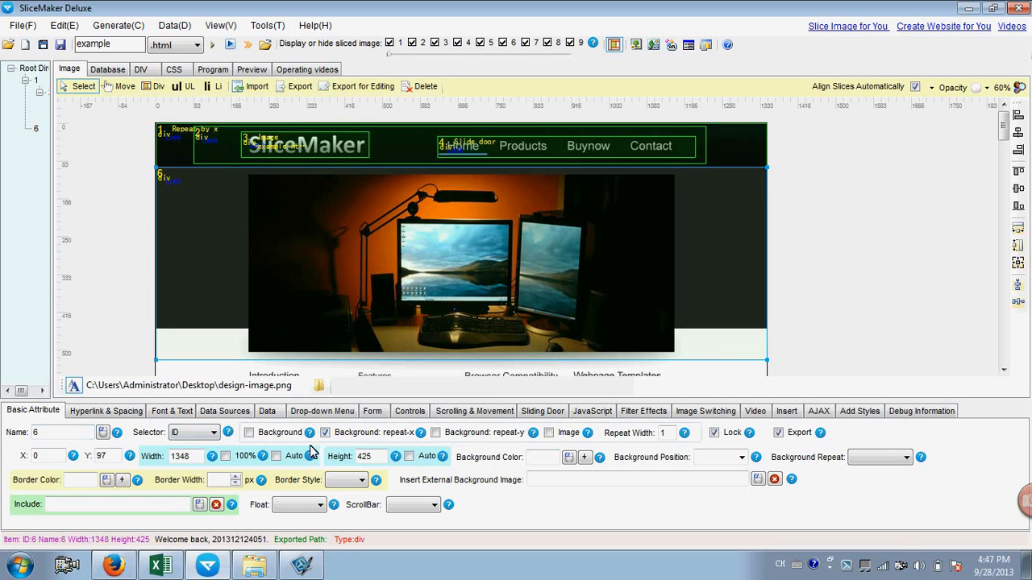
{"action": "left_click", "coordinate": [225, 457]}
Step: Generate the page with the banner background and export images, CSS, HTML and JavaScript files to the example folder on the Desktop
{"action": "left_click", "coordinate": [214, 50]}
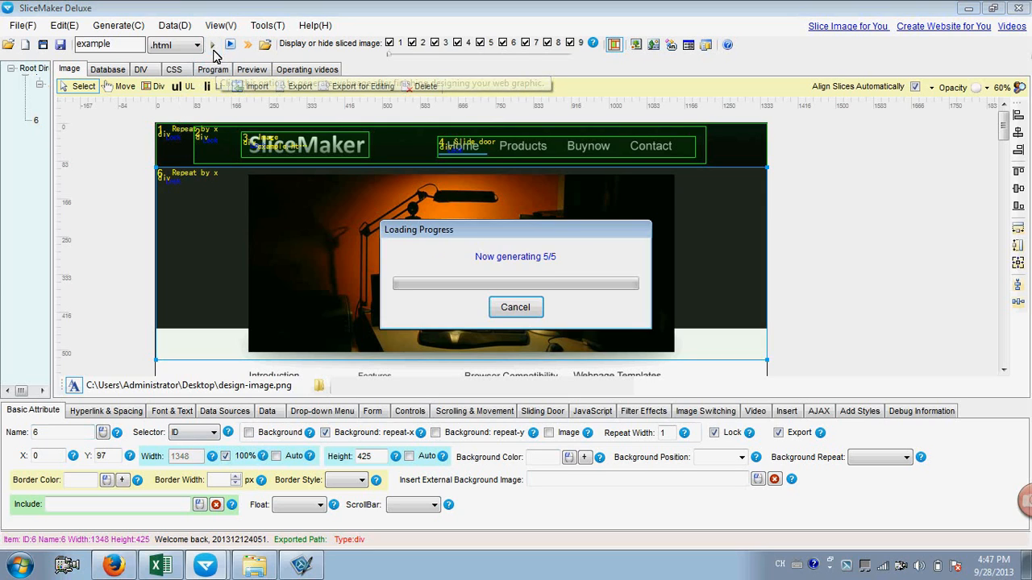
{"action": "left_click", "coordinate": [587, 334]}
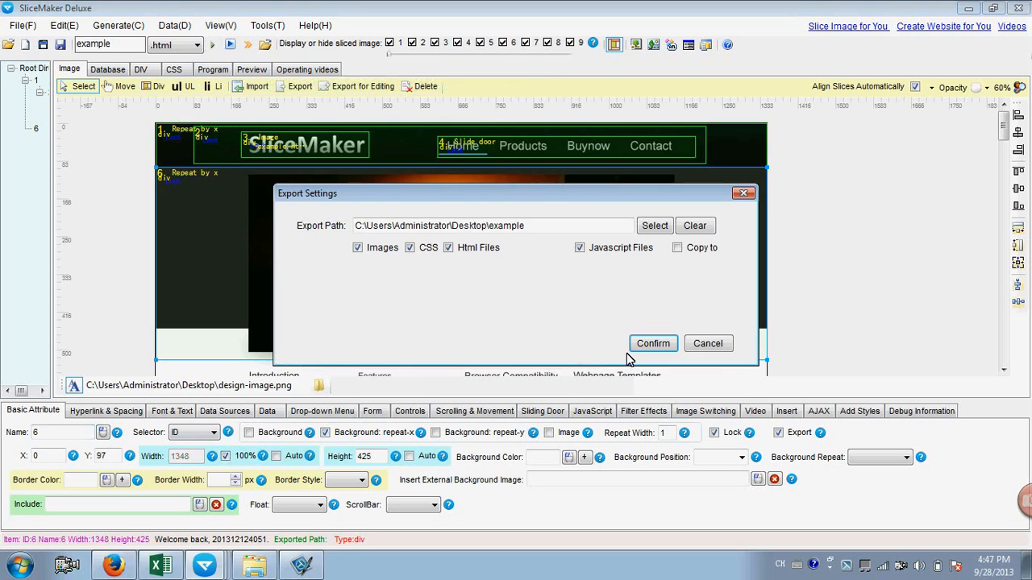
{"action": "left_click", "coordinate": [651, 342]}
{"action": "left_click", "coordinate": [588, 335]}
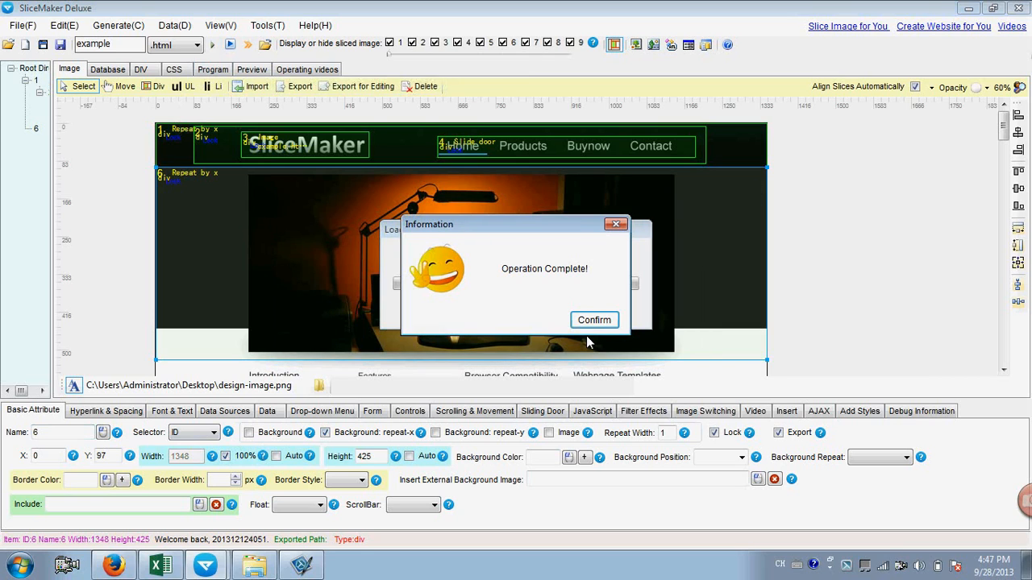
{"action": "left_click", "coordinate": [594, 318]}
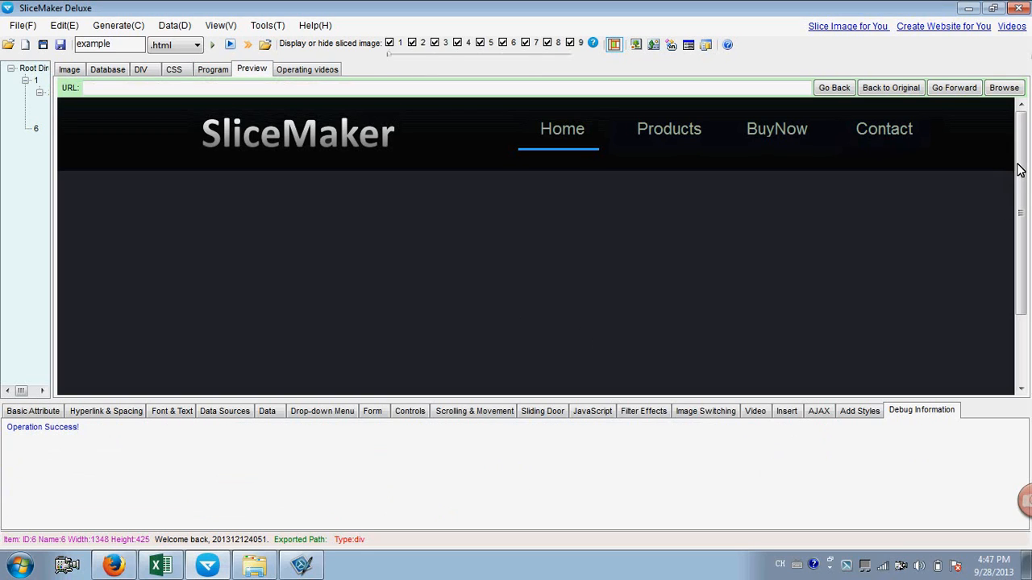
{"action": "mouse_move", "coordinate": [1019, 155]}
{"action": "left_mouse_down"}
{"action": "mouse_move", "coordinate": [1027, 243]}
{"action": "mouse_move", "coordinate": [1014, 142]}
{"action": "left_mouse_up"}
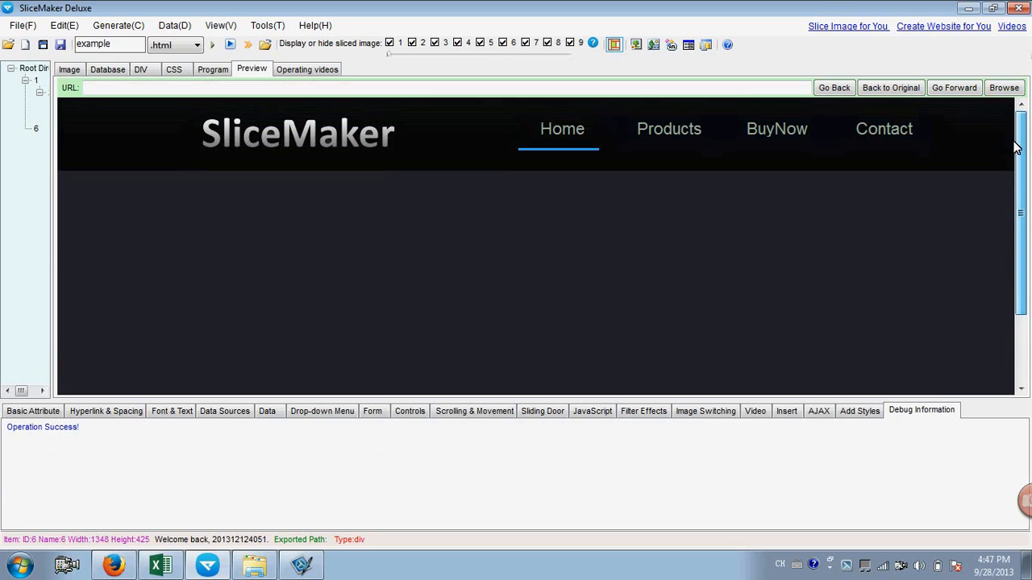
Step: Switch to Firefox and reload example.html to check the banner background
{"action": "left_click", "coordinate": [114, 565]}
{"action": "left_click", "coordinate": [913, 34]}
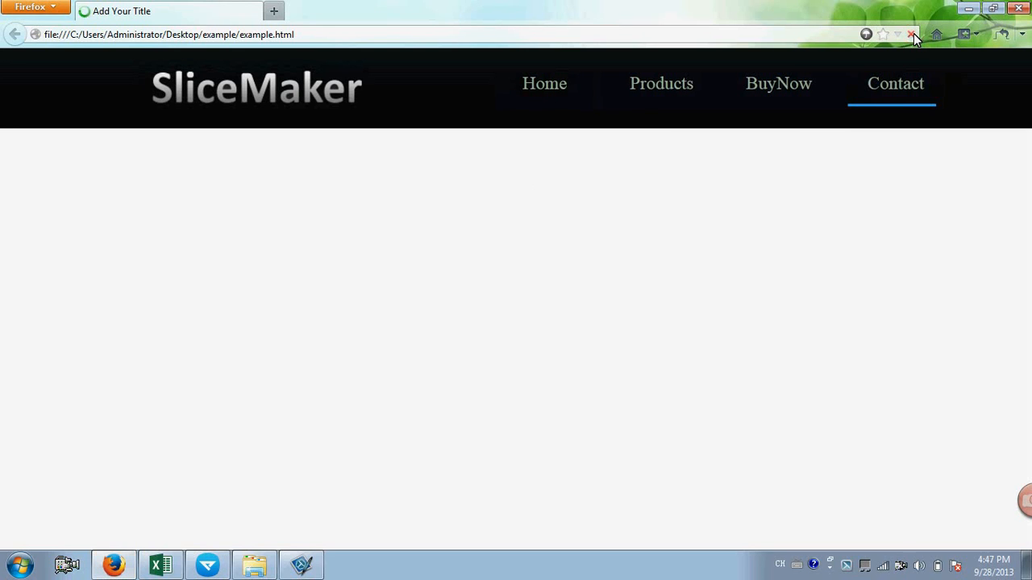
{"action": "left_click", "coordinate": [912, 35]}
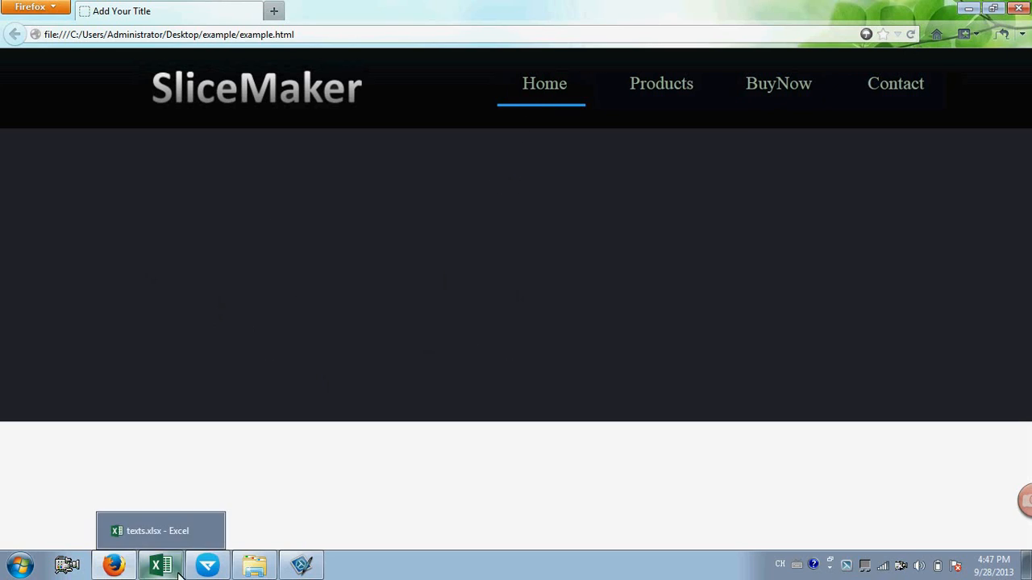
Step: Back in SliceMaker, slice a container div inside the banner and a div about 938 by 393 around the desk photo
{"action": "left_click", "coordinate": [208, 565]}
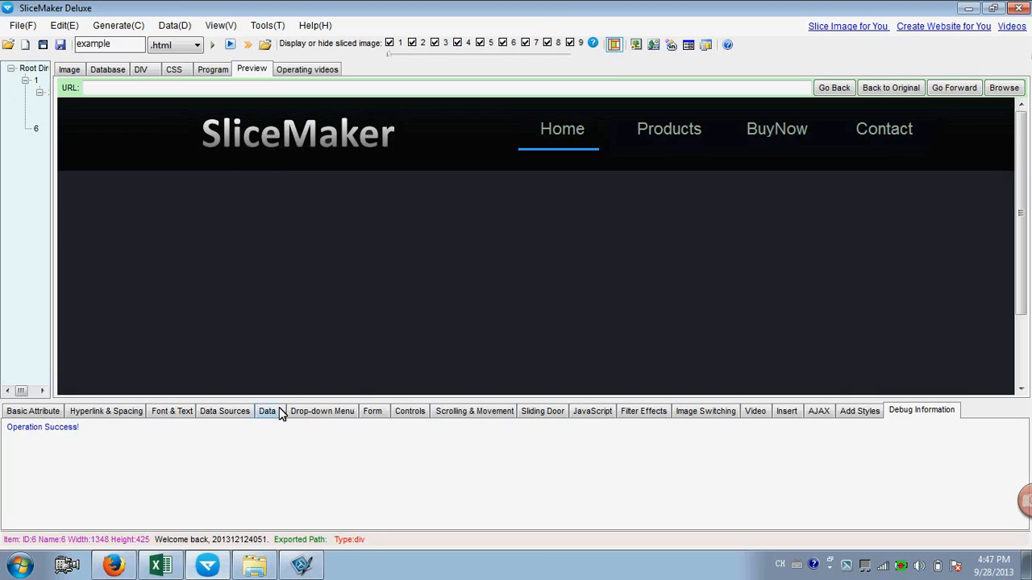
{"action": "left_click", "coordinate": [69, 71]}
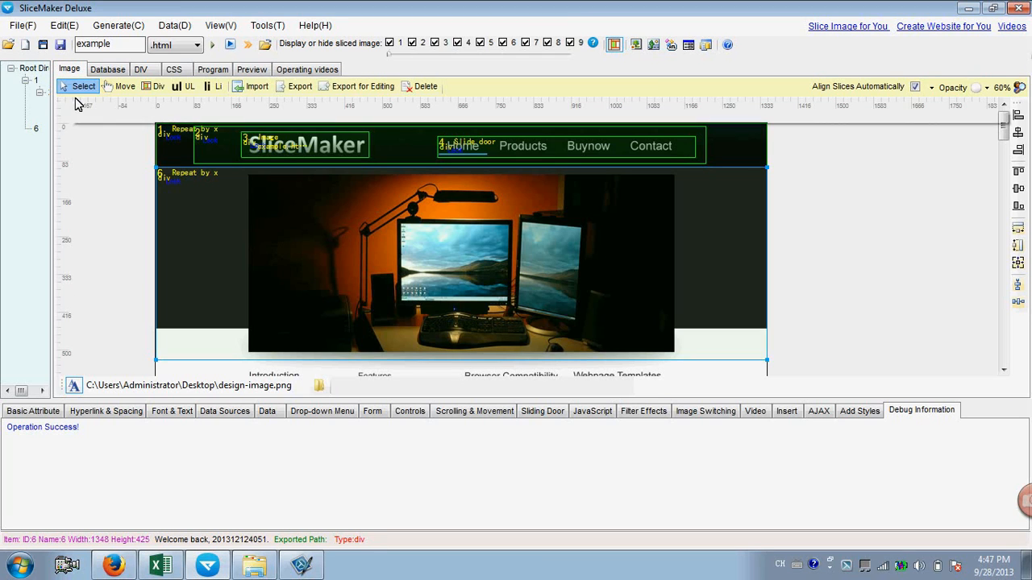
{"action": "left_click", "coordinate": [158, 87]}
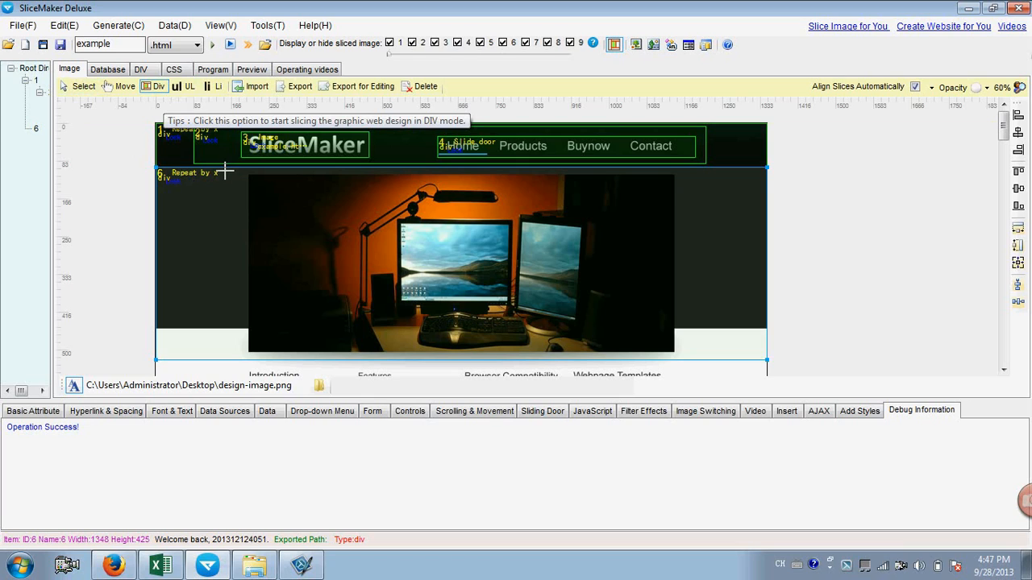
{"action": "left_click_drag", "start_coordinate": [225, 172], "coordinate": [695, 357]}
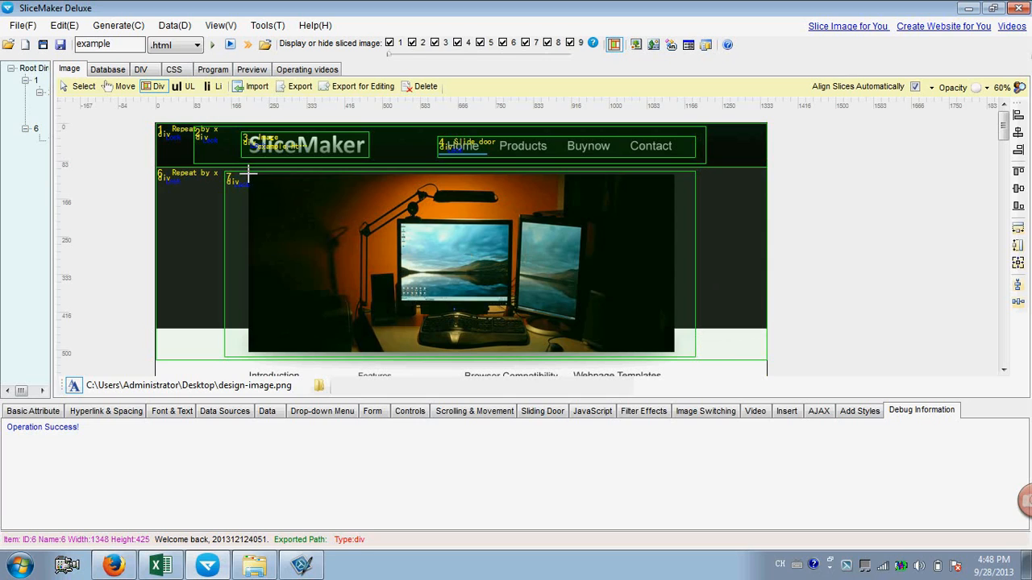
{"action": "left_click_drag", "start_coordinate": [248, 172], "coordinate": [676, 353]}
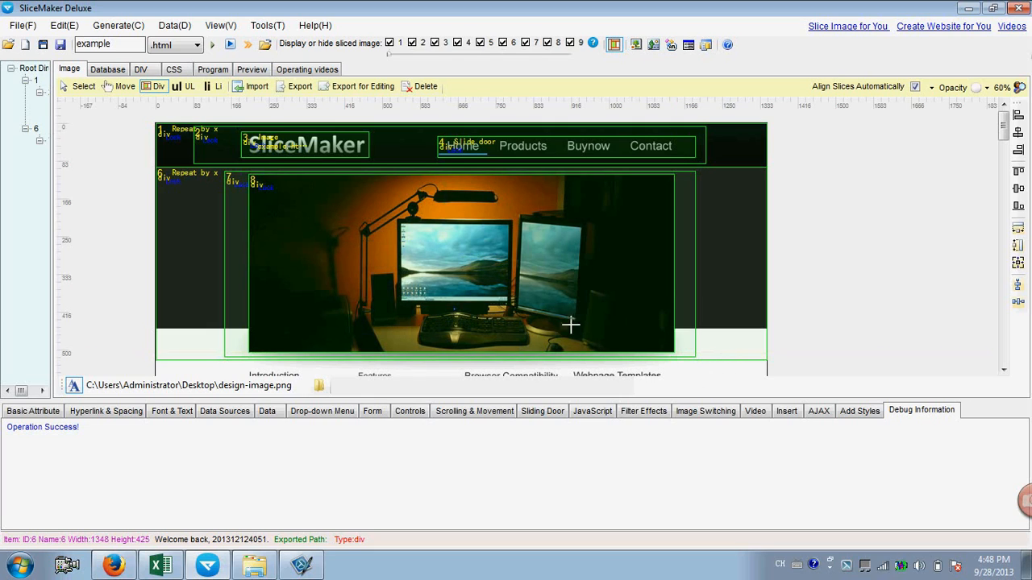
Step: Set the desk photo slice as an image switching effect using "Jquery switching mode with tiny dot in lower right corner", with title display off
{"action": "left_click", "coordinate": [79, 87]}
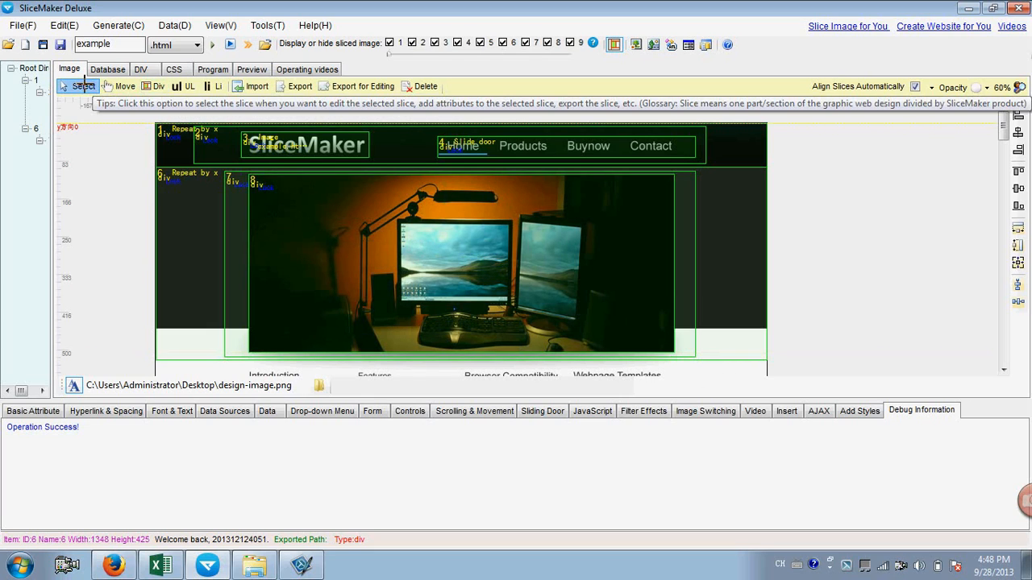
{"action": "left_click", "coordinate": [271, 186]}
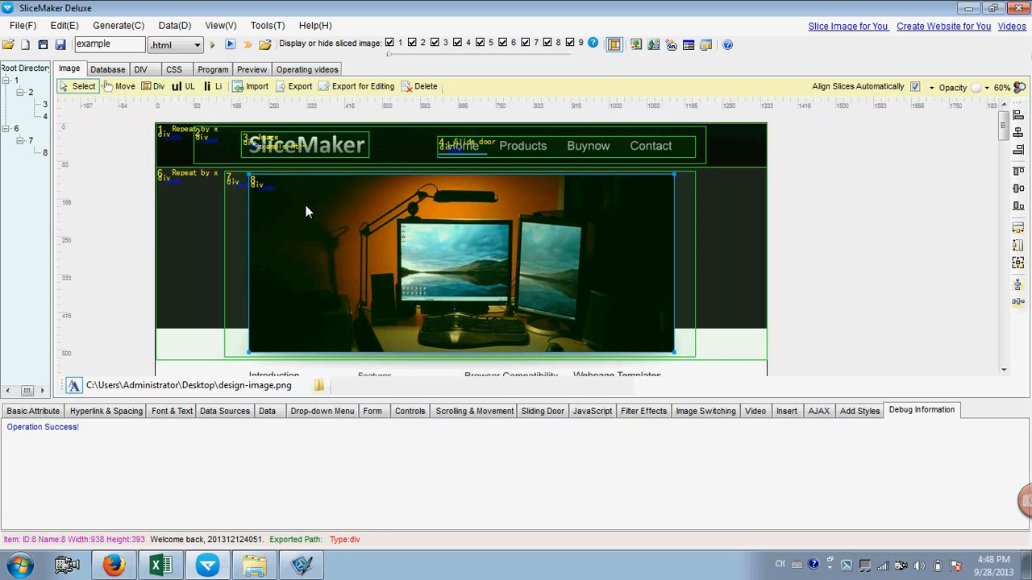
{"action": "left_click", "coordinate": [690, 413]}
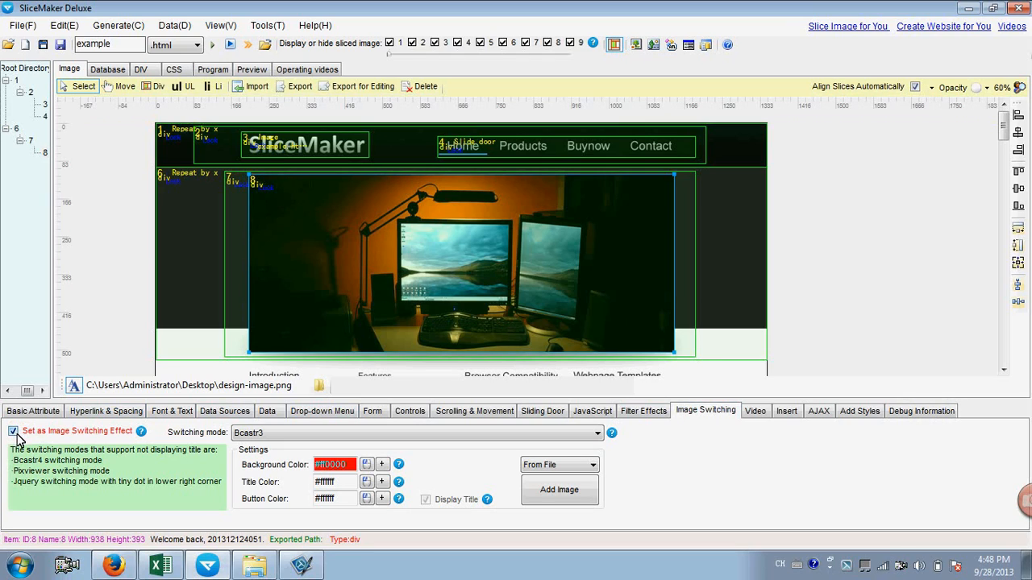
{"action": "left_click", "coordinate": [432, 435]}
{"action": "left_click", "coordinate": [418, 489]}
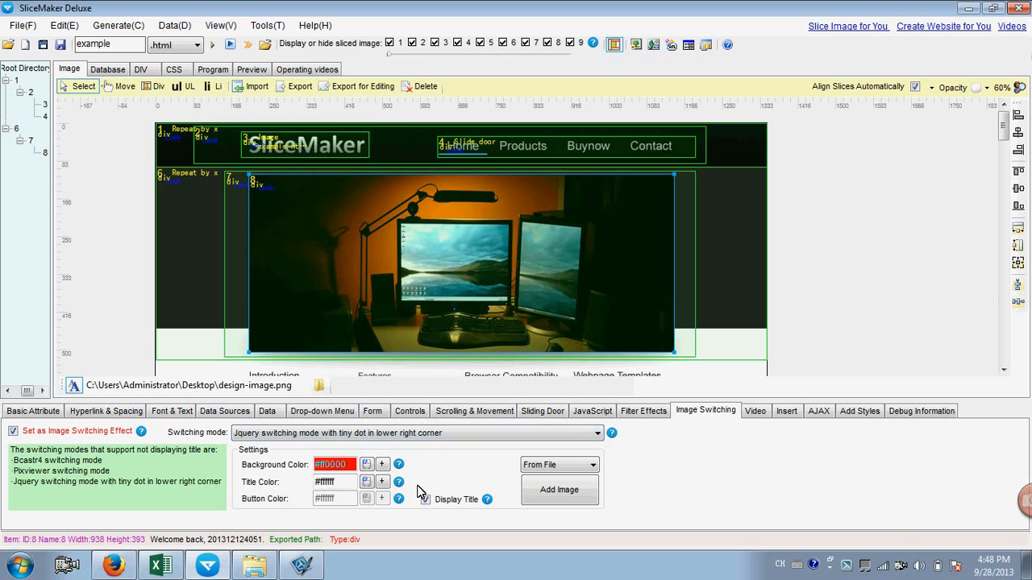
{"action": "left_click", "coordinate": [424, 500]}
Step: Show the Windows desktop and cut the image files 1.jpg, 2.jpg and 3.jpg
{"action": "right_click", "coordinate": [463, 568]}
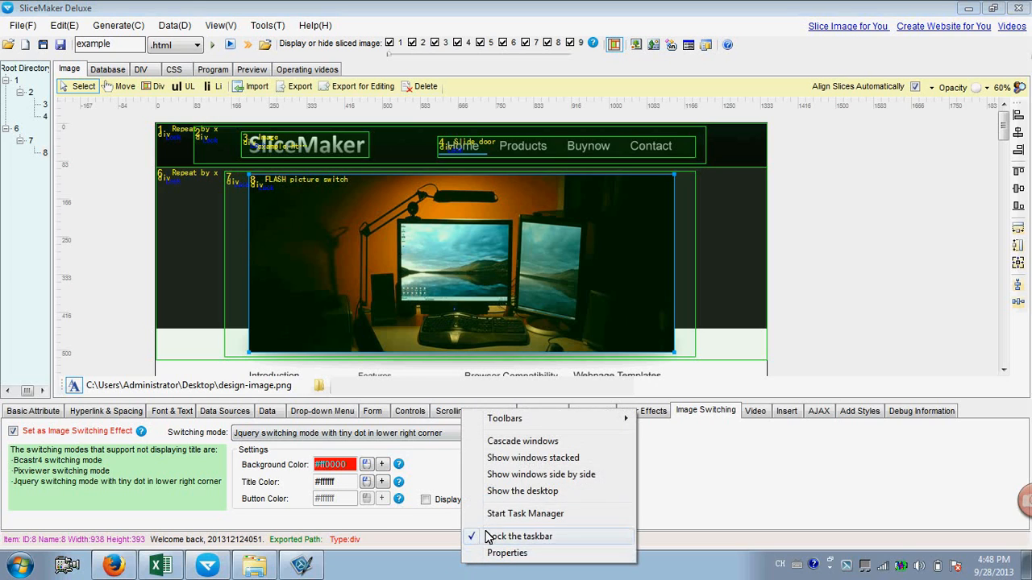
{"action": "left_click", "coordinate": [503, 490]}
{"action": "left_click", "coordinate": [338, 438]}
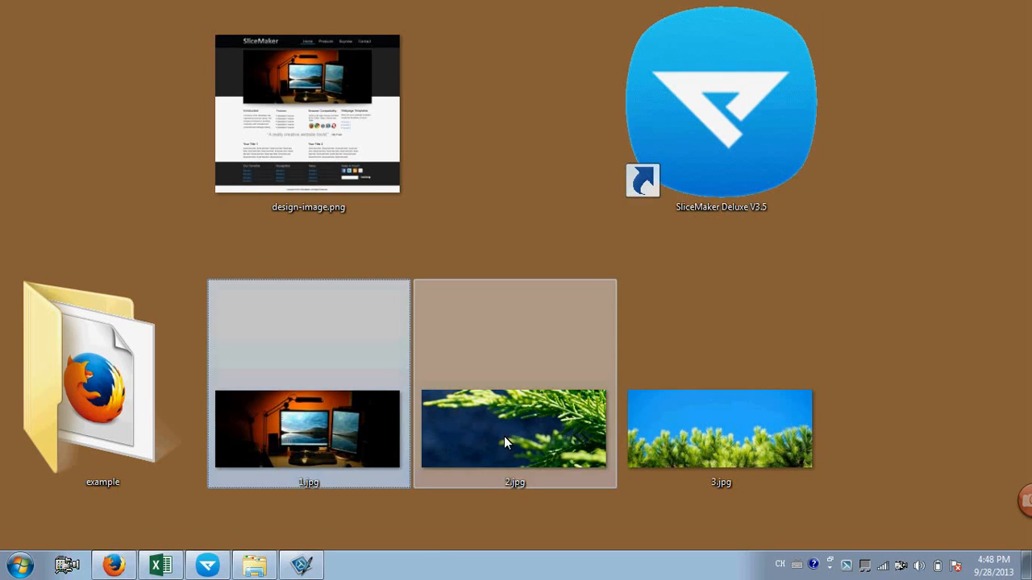
{"action": "left_click", "coordinate": [504, 436]}
{"action": "left_click", "coordinate": [634, 445]}
{"action": "left_click", "coordinate": [339, 444]}
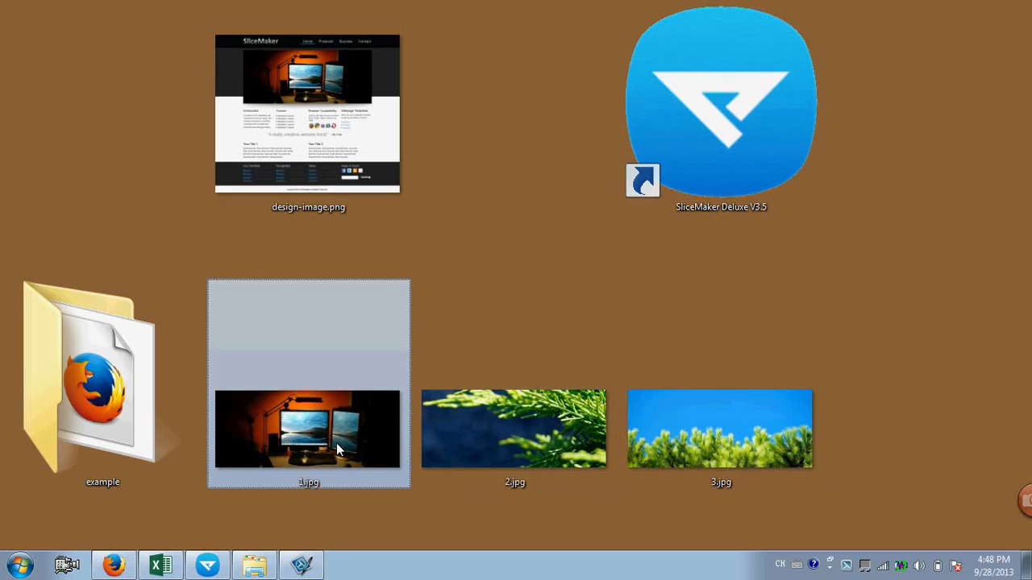
{"action": "left_click", "coordinate": [475, 439], "text": "ctrl"}
{"action": "left_click", "coordinate": [655, 440], "text": "ctrl"}
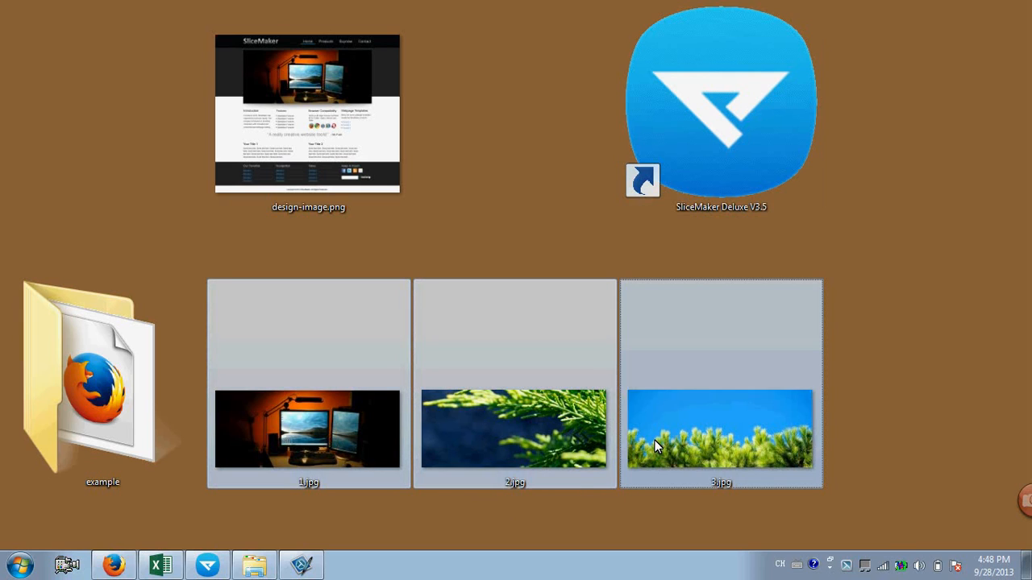
{"action": "left_click", "coordinate": [87, 392]}
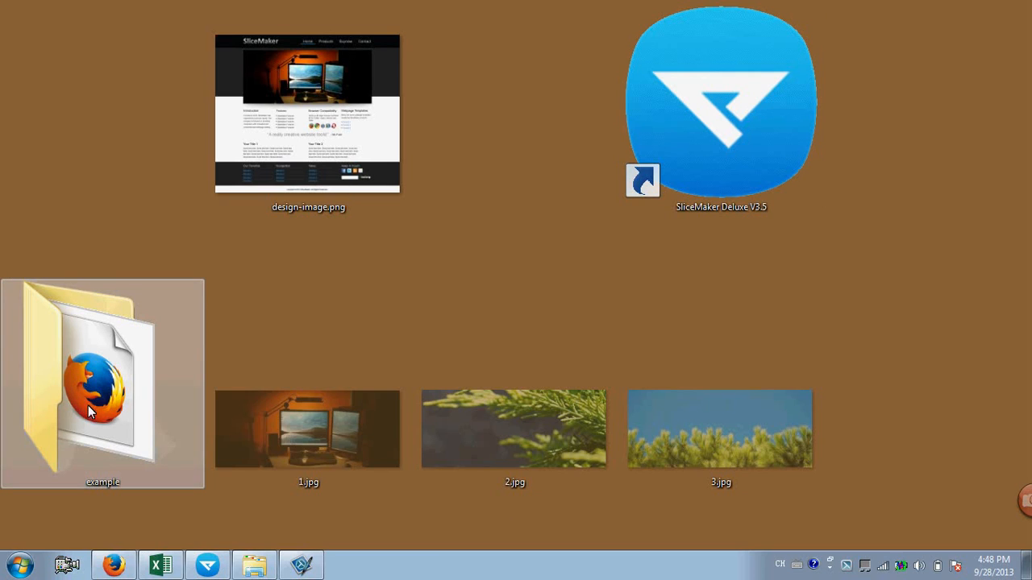
Step: Paste the three cut images into the example folder and check the pasted files
{"action": "double_click", "coordinate": [88, 405]}
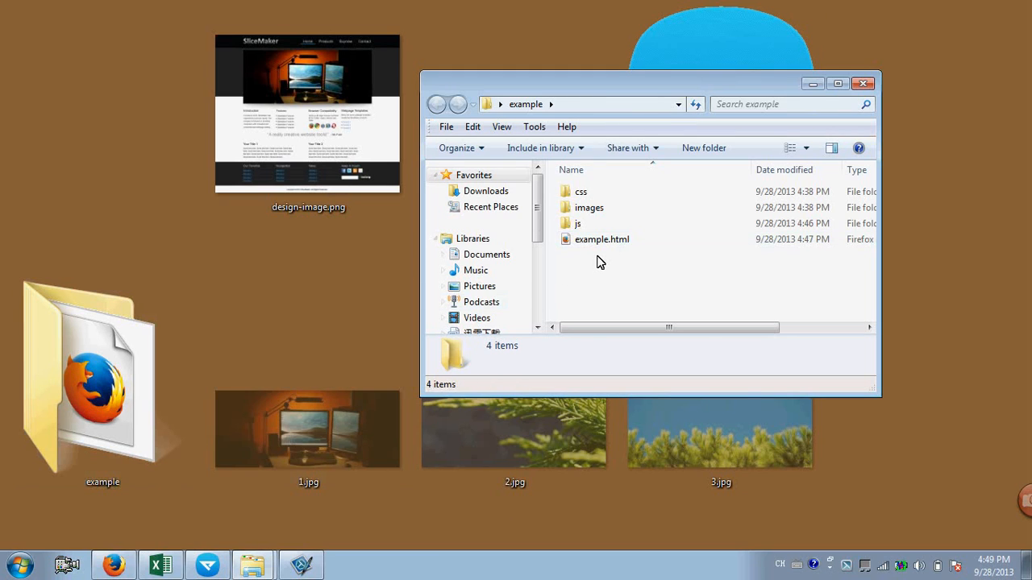
{"action": "right_click", "coordinate": [599, 262]}
{"action": "left_click", "coordinate": [642, 364]}
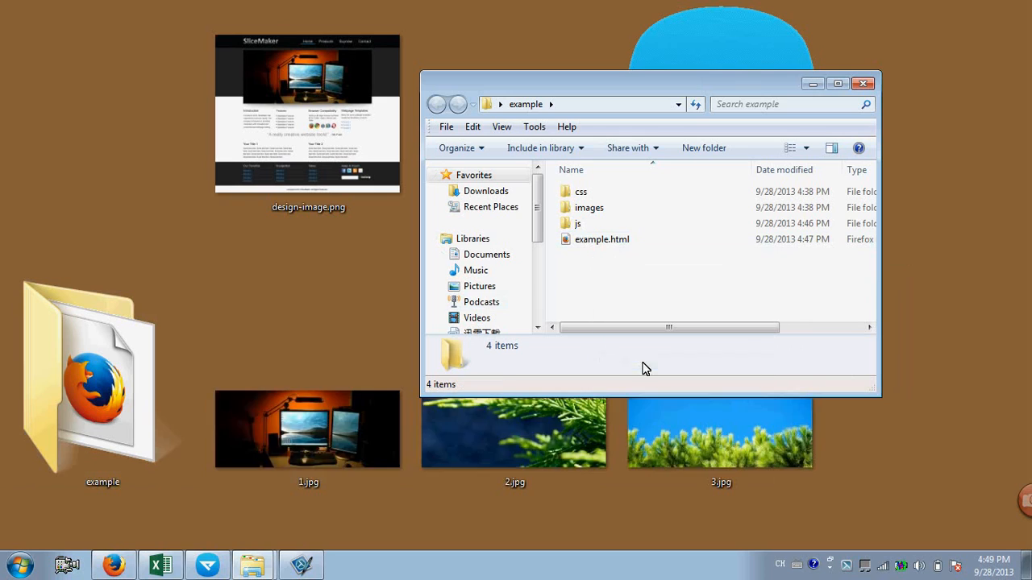
{"action": "left_click", "coordinate": [589, 273]}
{"action": "left_click", "coordinate": [587, 288]}
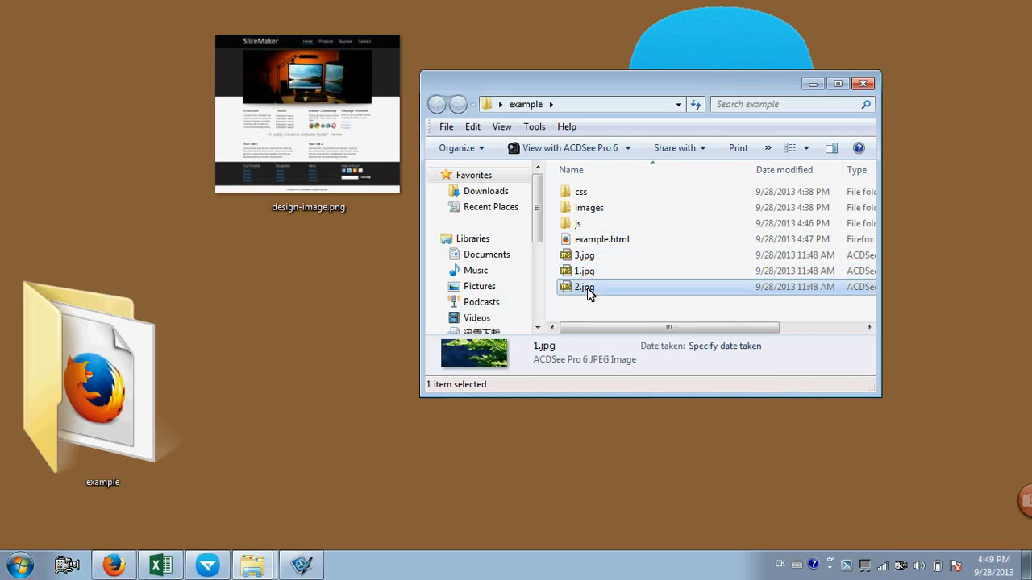
{"action": "left_click", "coordinate": [583, 256]}
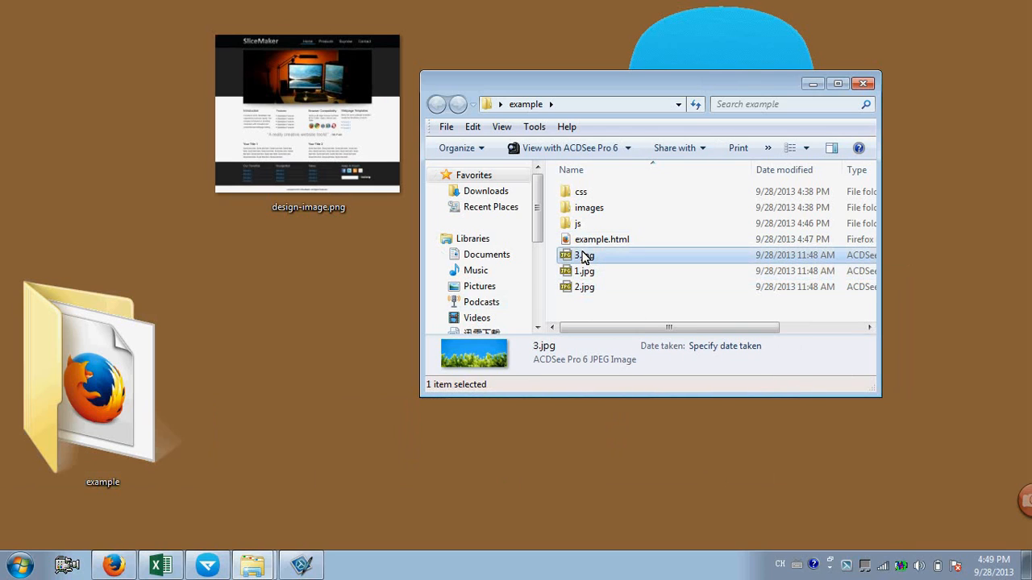
Step: Back in SliceMaker, add 1.jpg from the example folder on the desktop as the first image switching source
{"action": "left_click", "coordinate": [211, 566]}
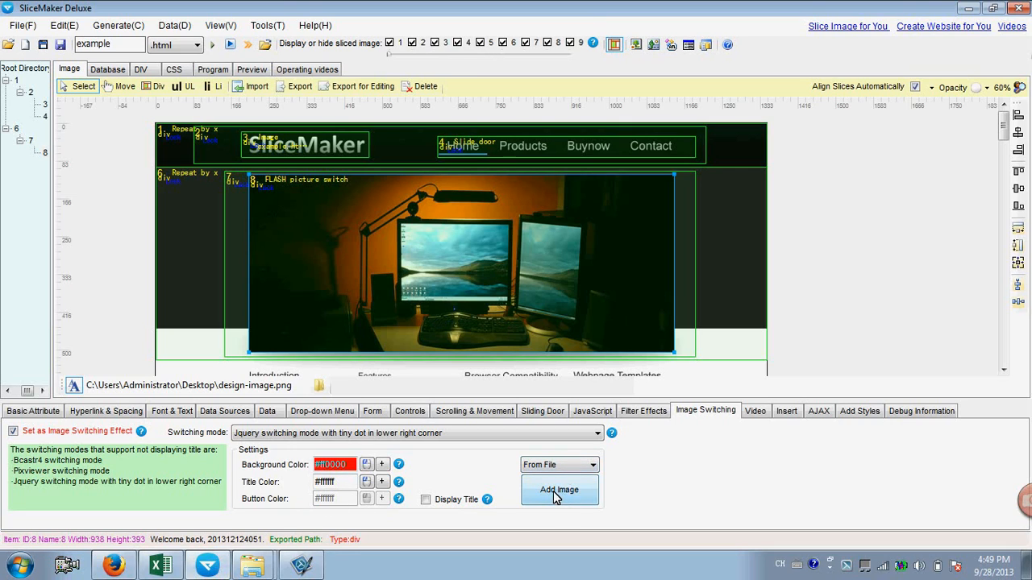
{"action": "left_click", "coordinate": [559, 491]}
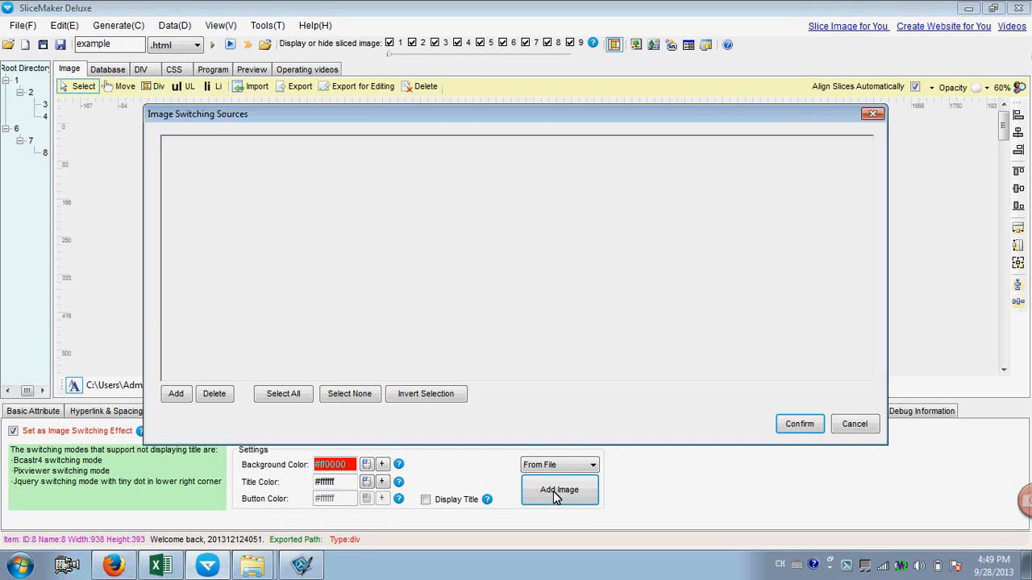
{"action": "left_click", "coordinate": [179, 397]}
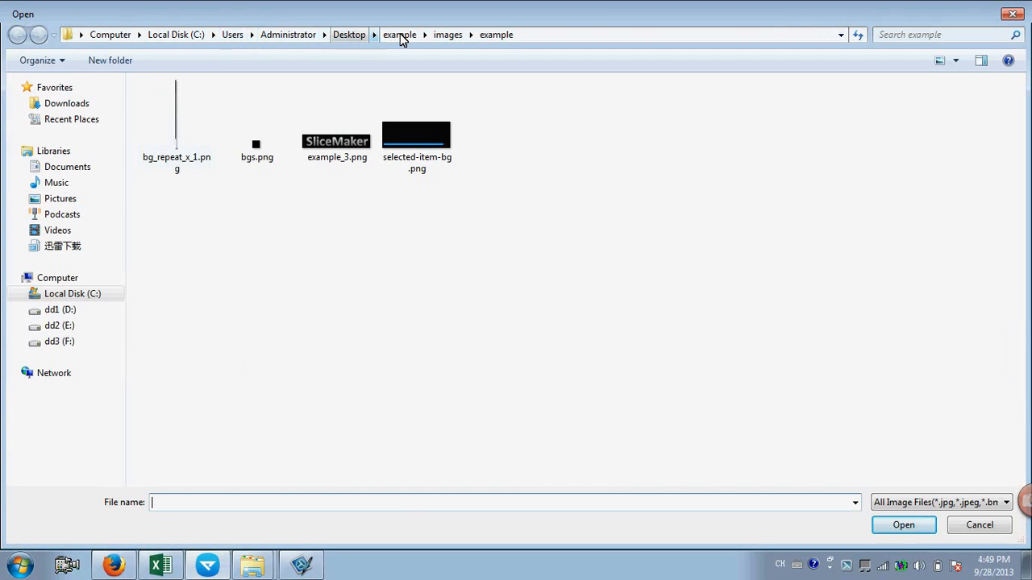
{"action": "left_click", "coordinate": [399, 35]}
{"action": "left_click", "coordinate": [159, 154]}
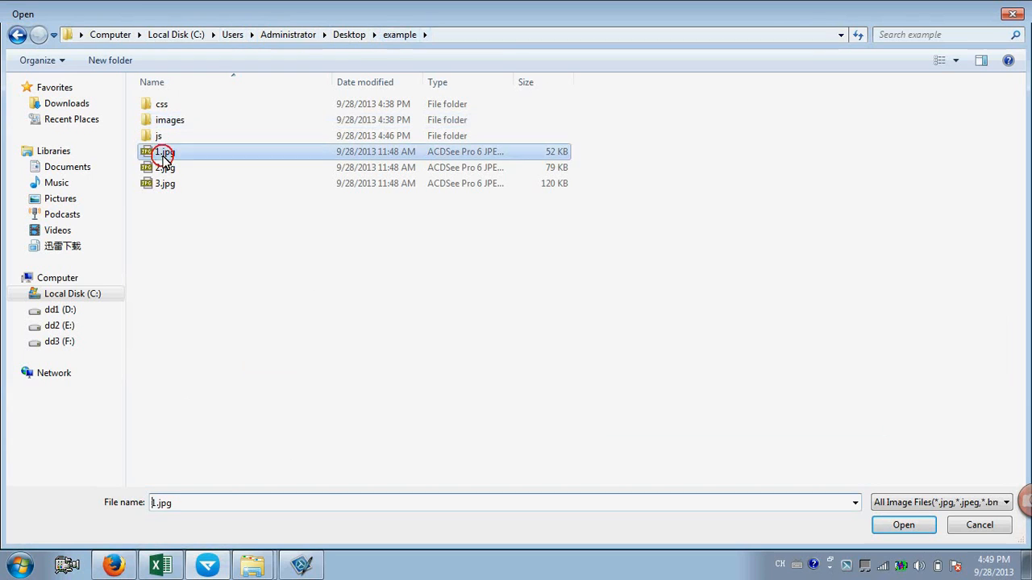
{"action": "left_click", "coordinate": [902, 526]}
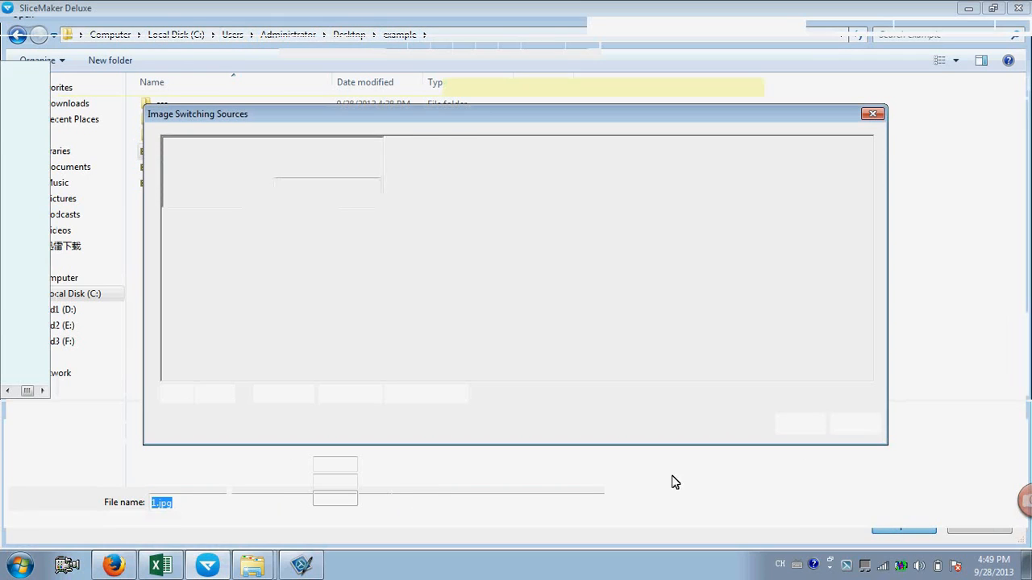
Step: Add 2.jpg and 3.jpg from the example folder as the second and third image switching sources
{"action": "left_click", "coordinate": [176, 394]}
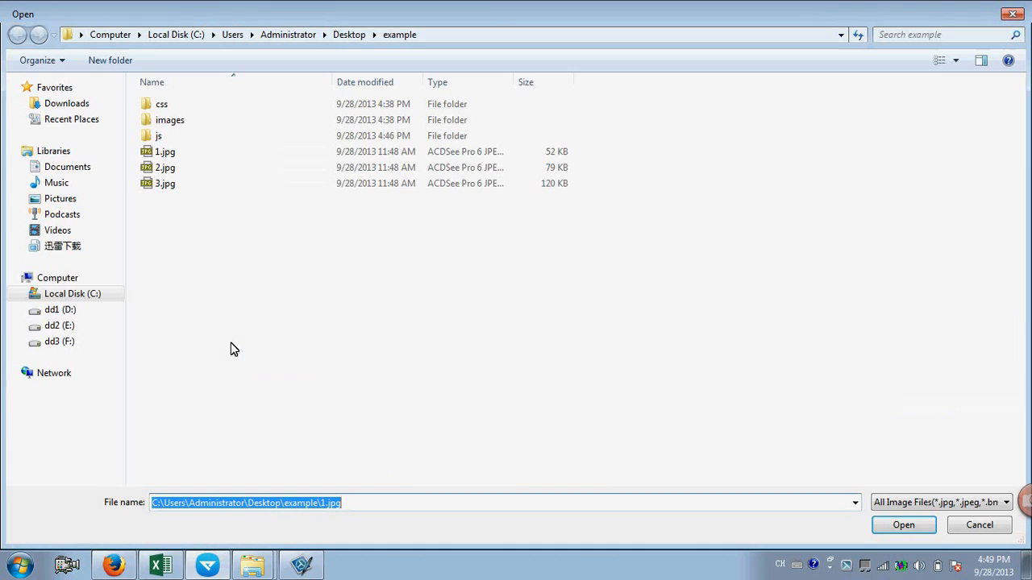
{"action": "left_click", "coordinate": [188, 170]}
{"action": "left_click", "coordinate": [911, 526]}
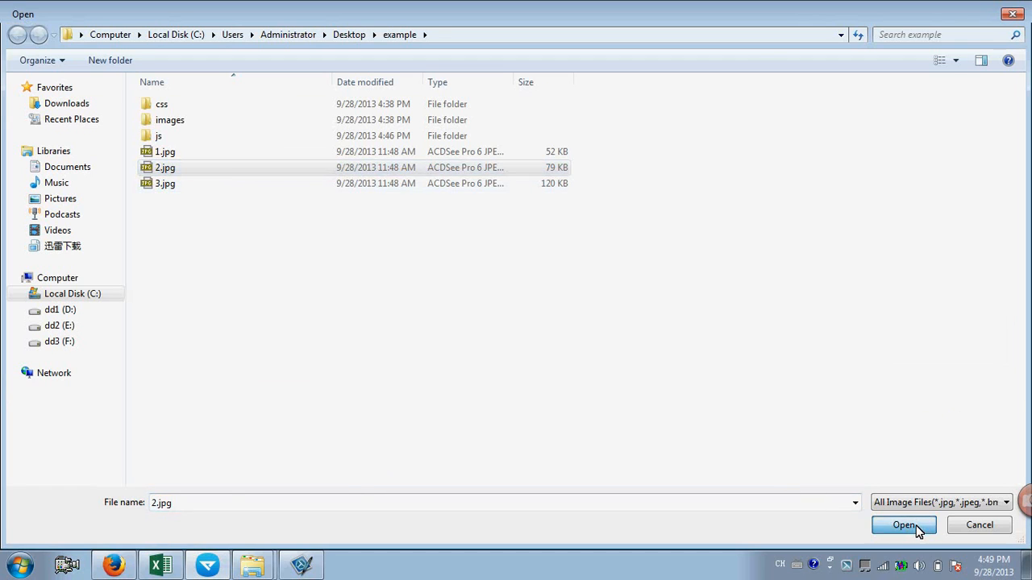
{"action": "left_click", "coordinate": [175, 395]}
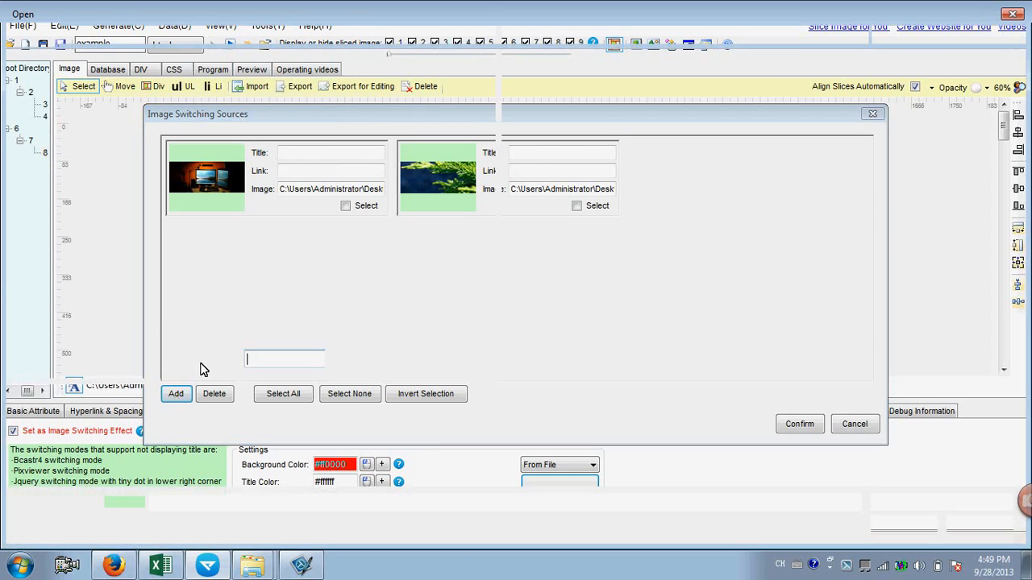
{"action": "left_click", "coordinate": [180, 184]}
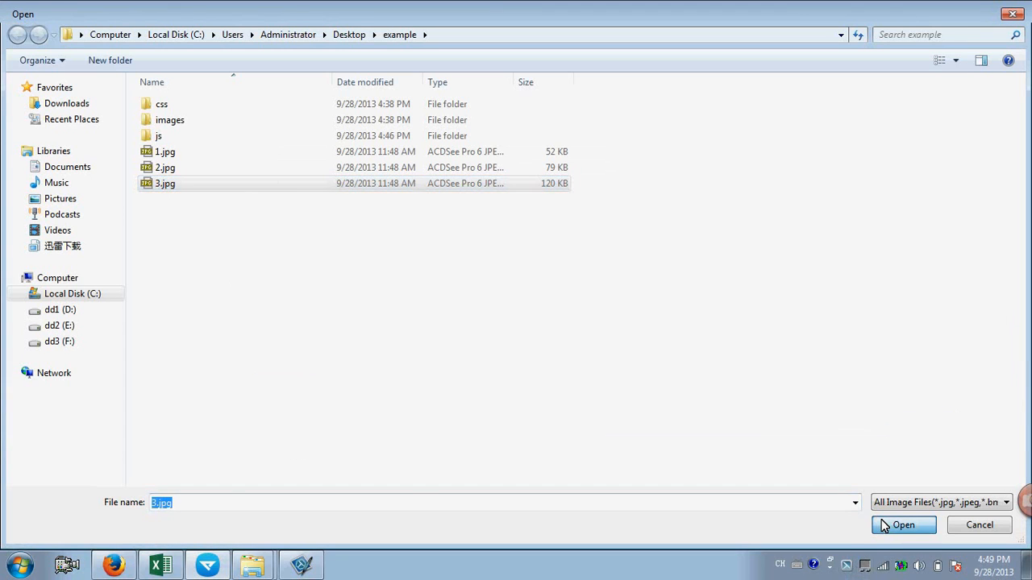
{"action": "left_click", "coordinate": [903, 525]}
Step: Link all three switching images to example.html and confirm the image sources
{"action": "left_click", "coordinate": [312, 170]}
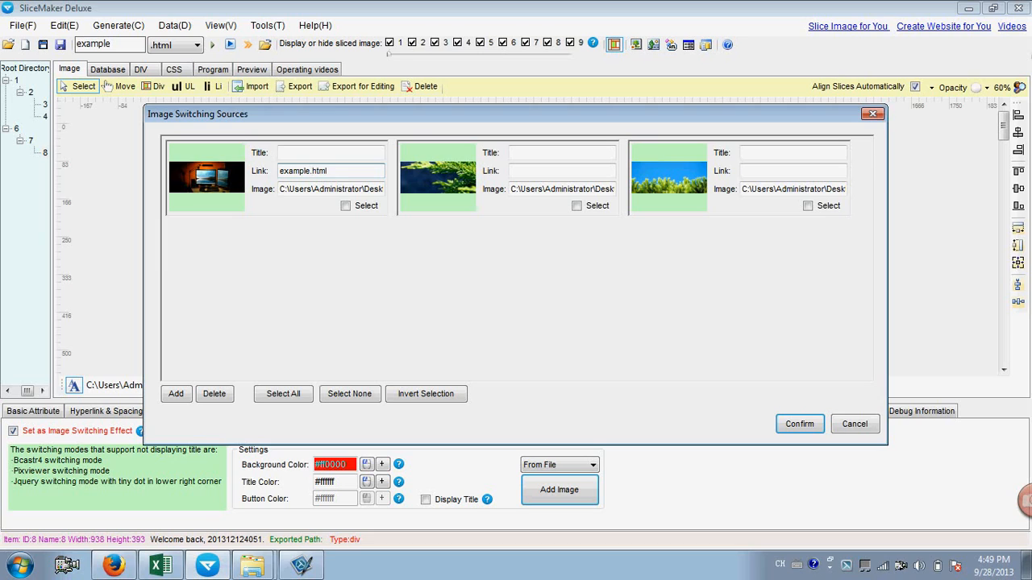
{"action": "left_click_drag", "start_coordinate": [340, 173], "coordinate": [173, 178]}
{"action": "key", "text": "ctrl+c"}
{"action": "left_click", "coordinate": [528, 173]}
{"action": "key", "text": "ctrl+v"}
{"action": "left_click", "coordinate": [761, 173]}
{"action": "key", "text": "ctrl+v"}
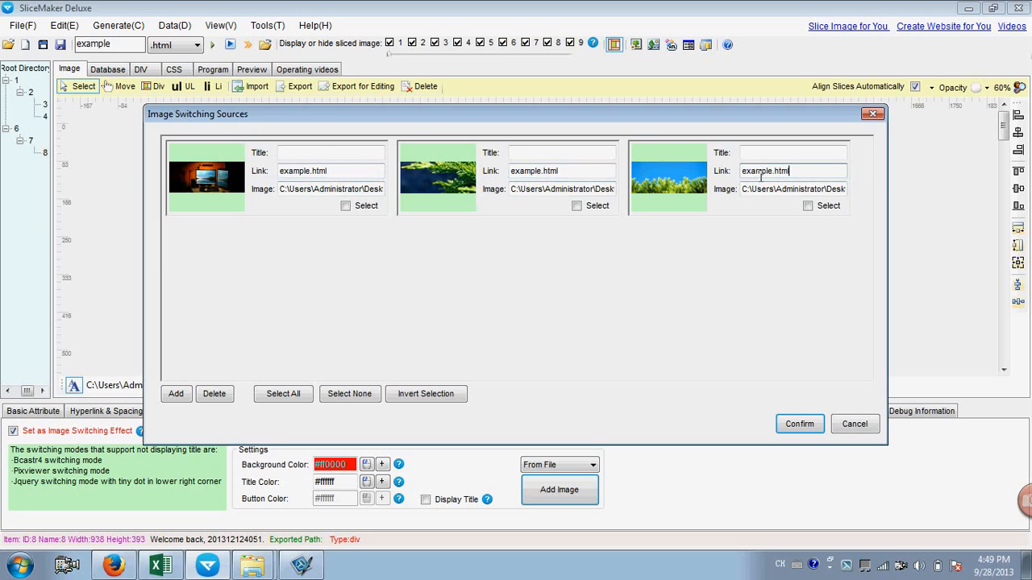
{"action": "left_click", "coordinate": [799, 426]}
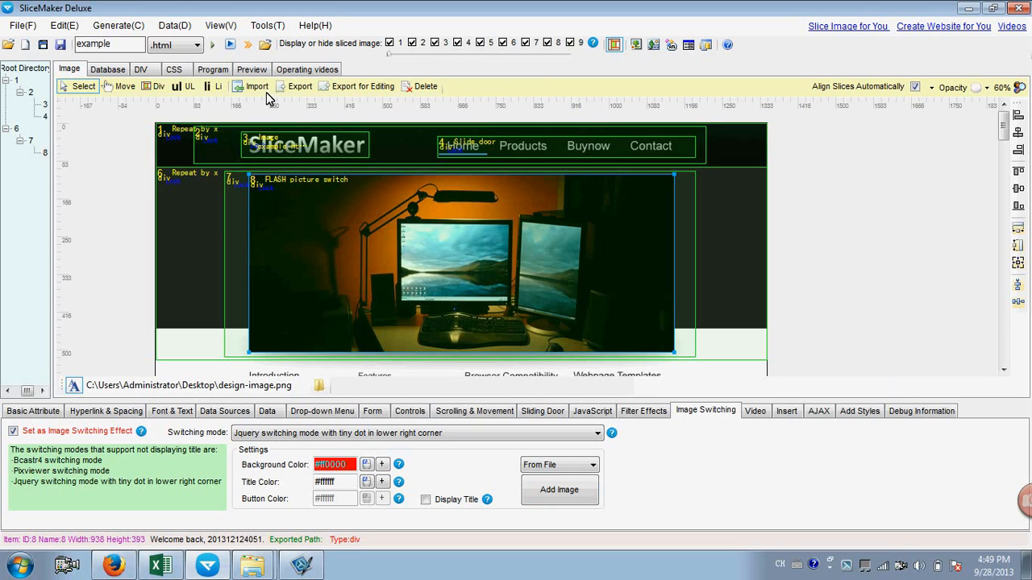
Step: Generate the page and export its images, CSS, HTML and JavaScript files to the desktop's example folder
{"action": "left_click", "coordinate": [212, 45]}
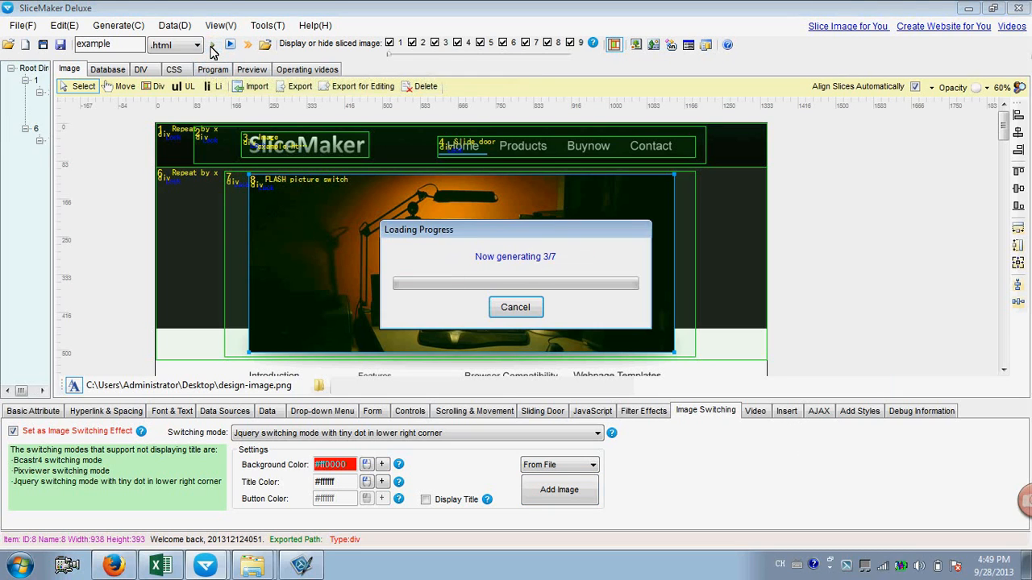
{"action": "left_click", "coordinate": [587, 334]}
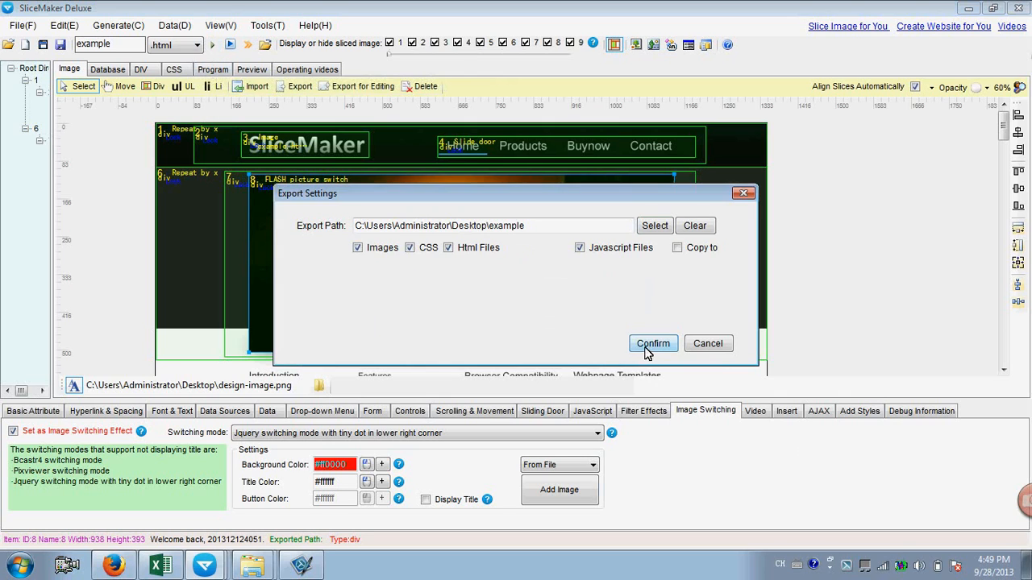
{"action": "left_click", "coordinate": [652, 342]}
{"action": "left_click", "coordinate": [588, 333]}
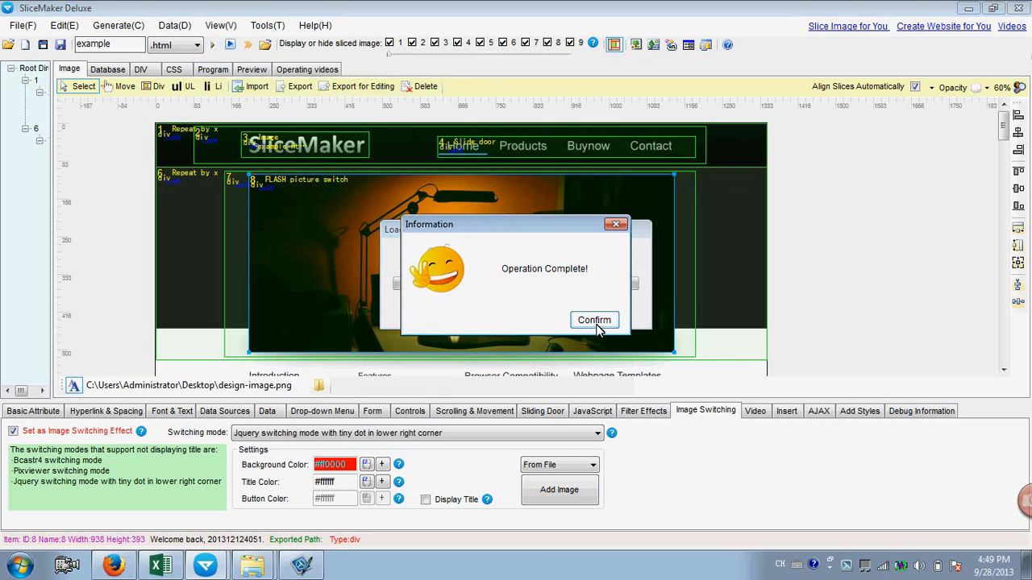
{"action": "left_click", "coordinate": [592, 321]}
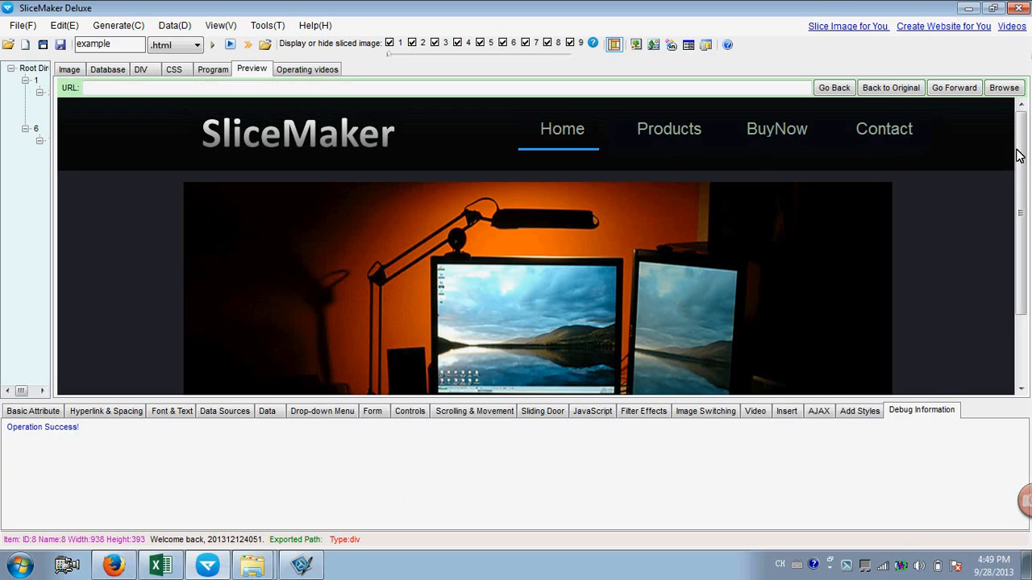
Step: Check the banner's image switching in the preview and in Firefox, stepping through the images with the tiny dots
{"action": "left_click_drag", "start_coordinate": [1020, 156], "coordinate": [1021, 233]}
{"action": "left_click", "coordinate": [880, 369]}
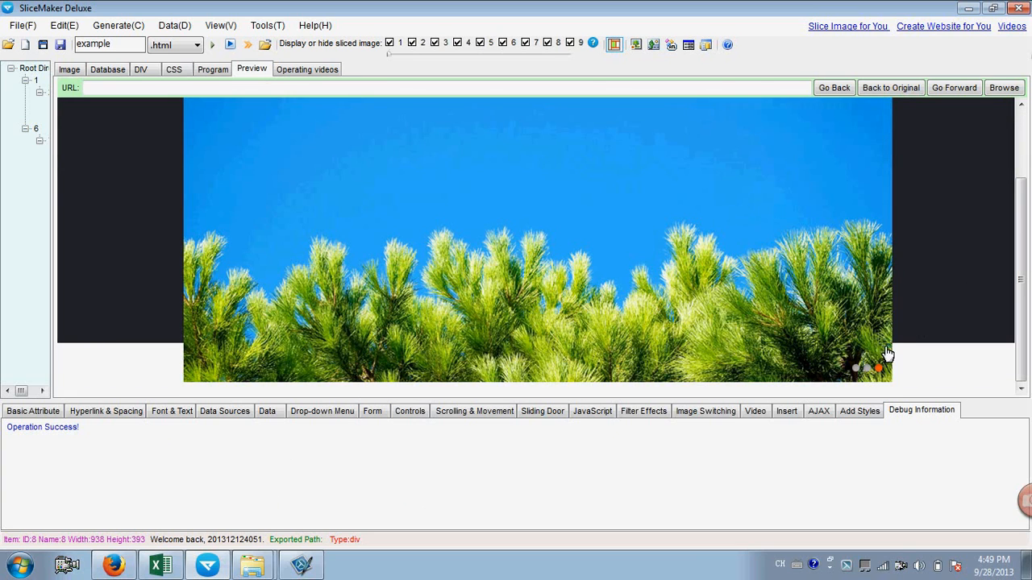
{"action": "left_click", "coordinate": [112, 564]}
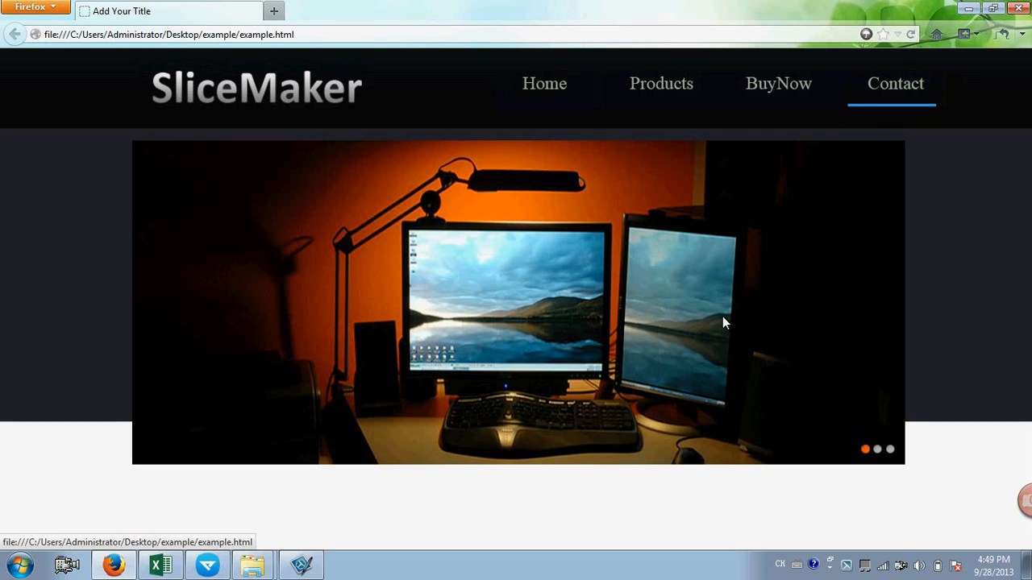
{"action": "left_click", "coordinate": [878, 452]}
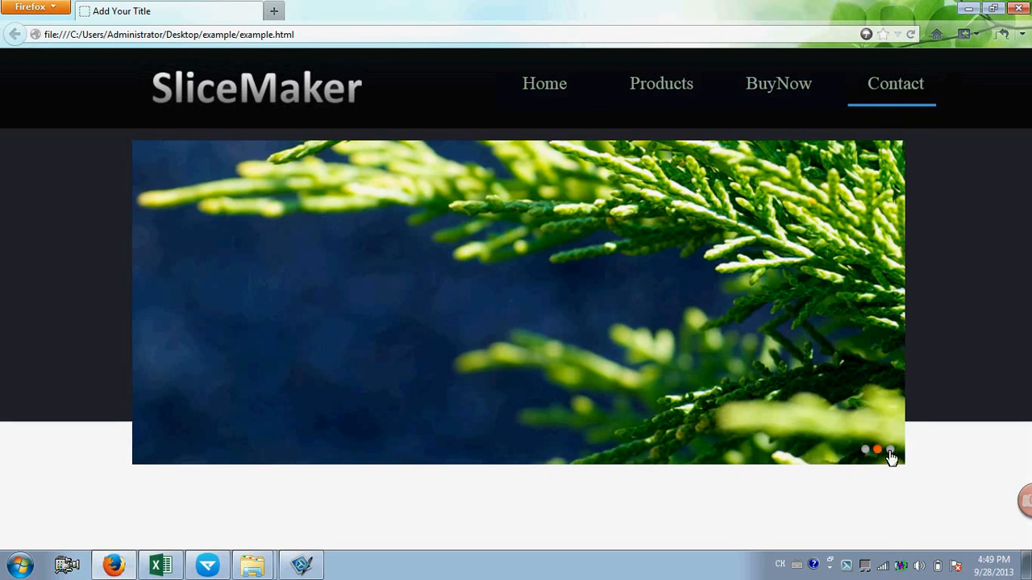
{"action": "left_click", "coordinate": [890, 452]}
{"action": "left_click", "coordinate": [877, 452]}
{"action": "left_click", "coordinate": [865, 452]}
Step: Back in SliceMaker, slice a container div around the four-column section and a div about 212 by 150 around the Introduction column
{"action": "left_click", "coordinate": [301, 565]}
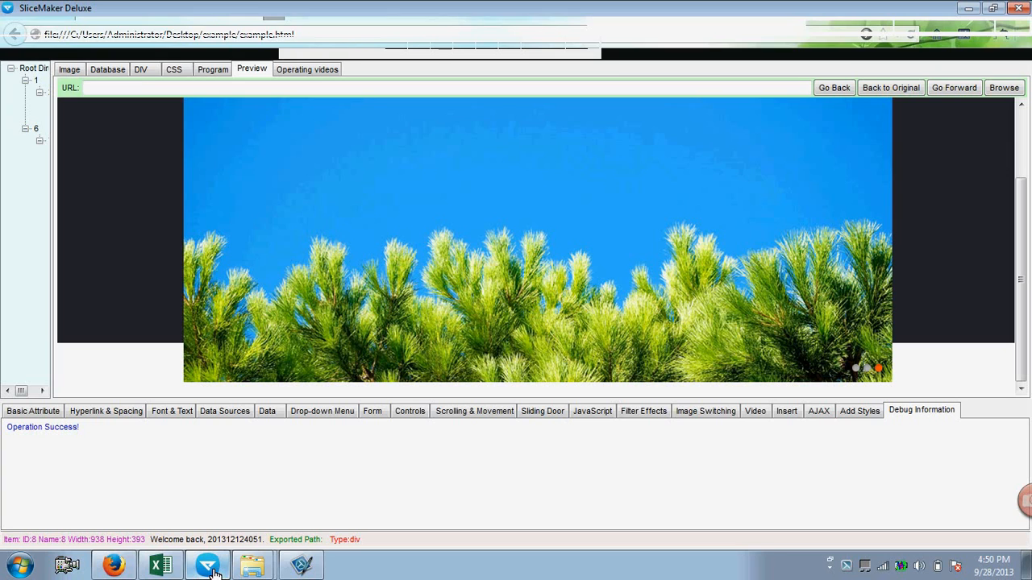
{"action": "left_click", "coordinate": [69, 70]}
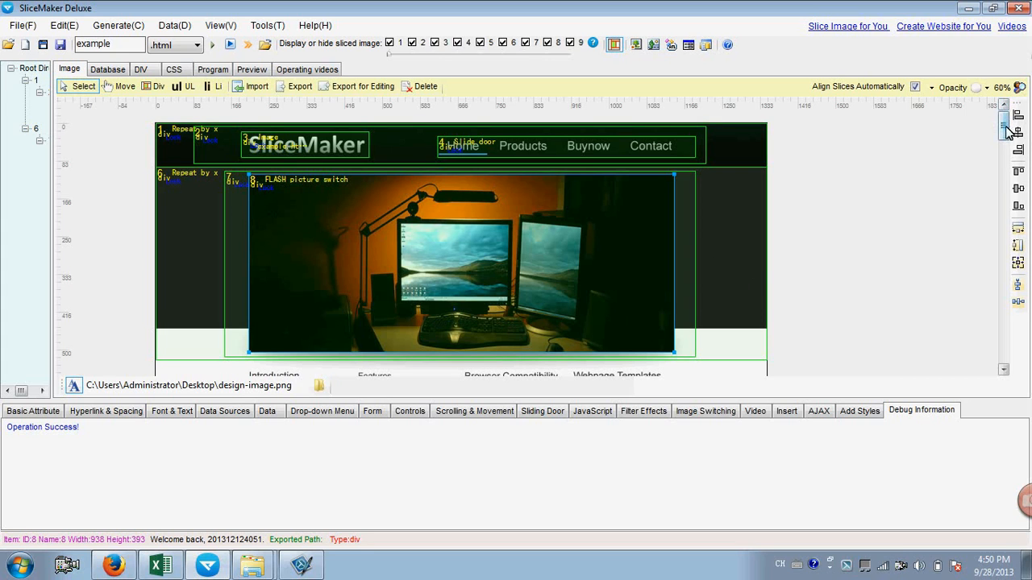
{"action": "left_click_drag", "start_coordinate": [1009, 132], "coordinate": [1014, 305]}
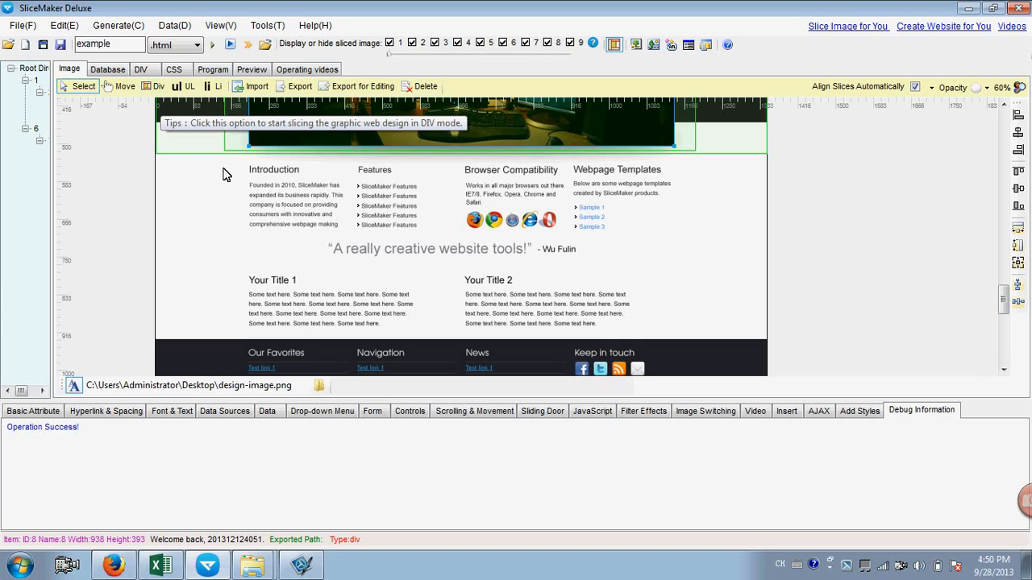
{"action": "left_click", "coordinate": [155, 86]}
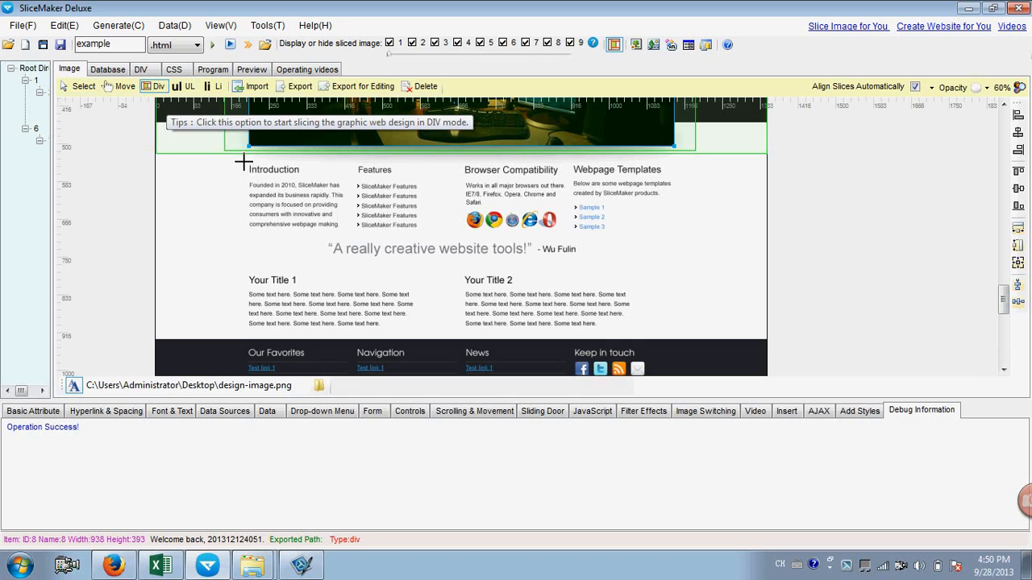
{"action": "left_click_drag", "start_coordinate": [307, 165], "coordinate": [689, 237]}
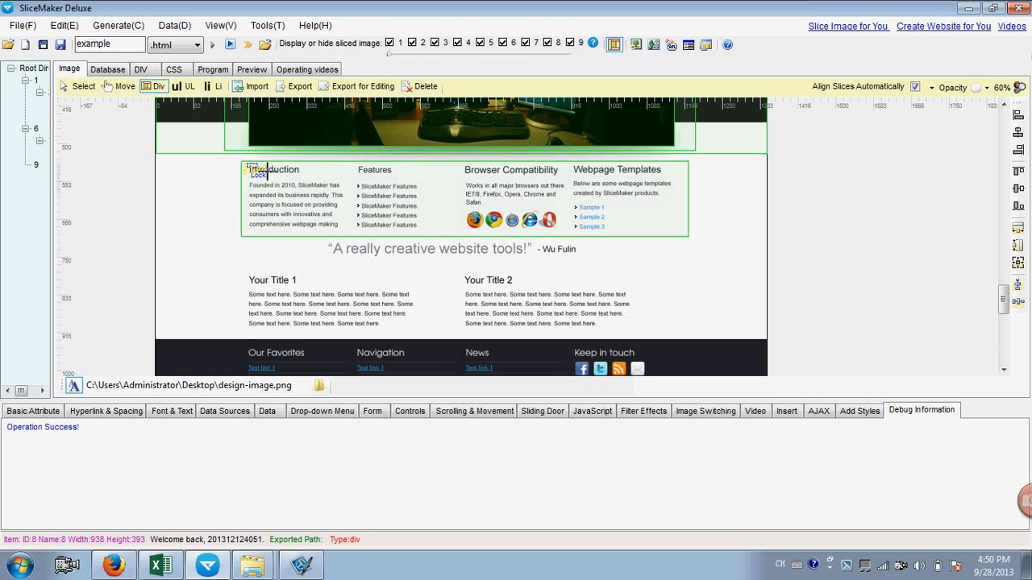
{"action": "left_click_drag", "start_coordinate": [267, 170], "coordinate": [343, 233]}
{"action": "left_click", "coordinate": [80, 86]}
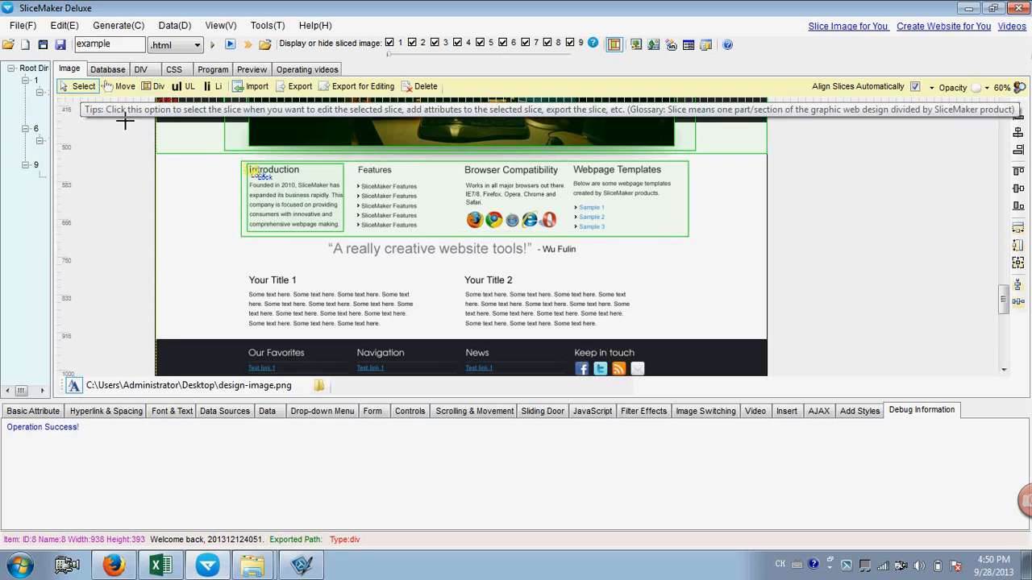
{"action": "left_click", "coordinate": [272, 182]}
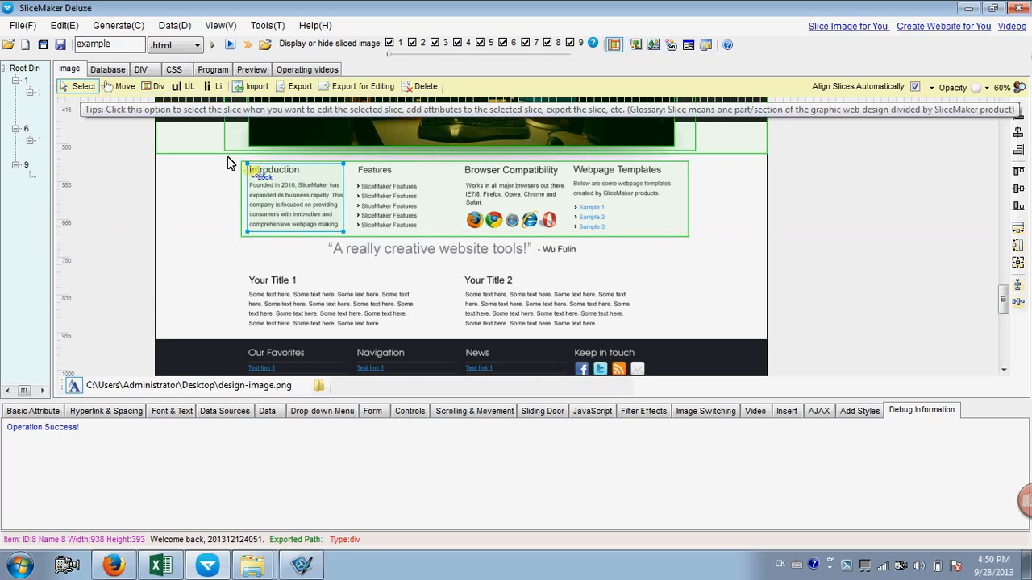
Step: Inside the Introduction column, slice a div about 138 by 27 around the heading and one about 212 by 113 around the paragraph
{"action": "left_click", "coordinate": [163, 88]}
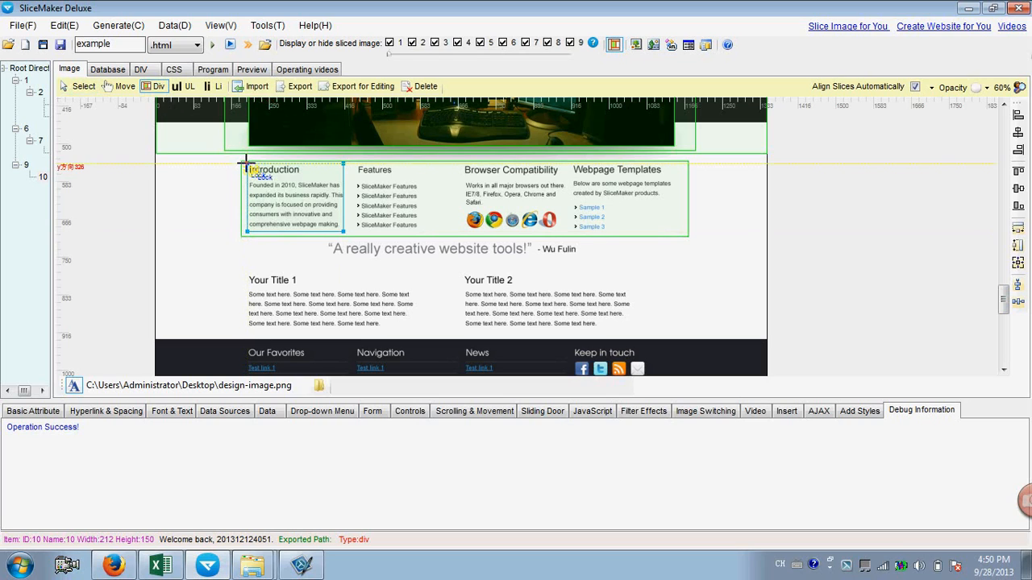
{"action": "left_click_drag", "start_coordinate": [247, 164], "coordinate": [310, 175]}
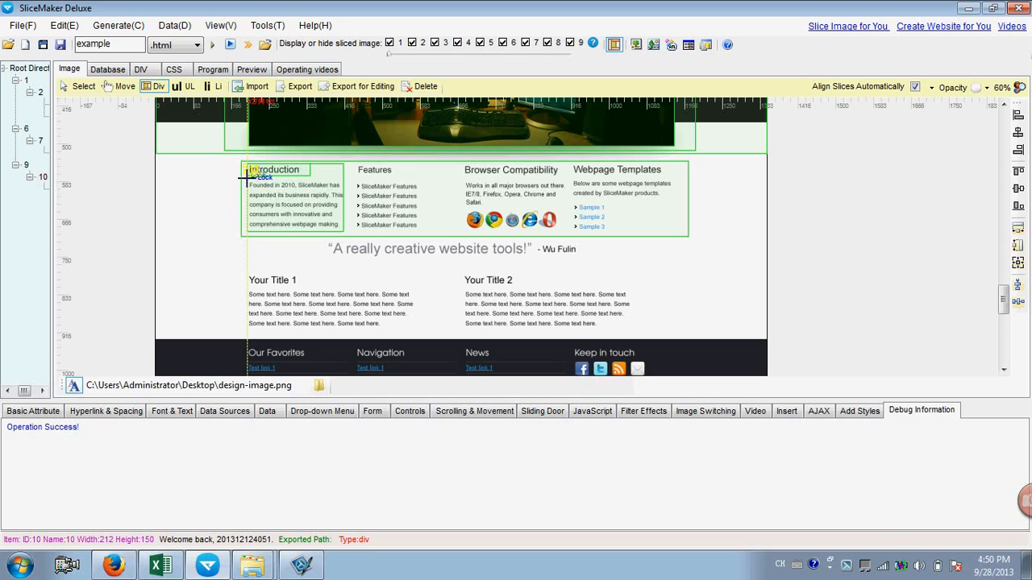
{"action": "left_click_drag", "start_coordinate": [247, 180], "coordinate": [343, 232]}
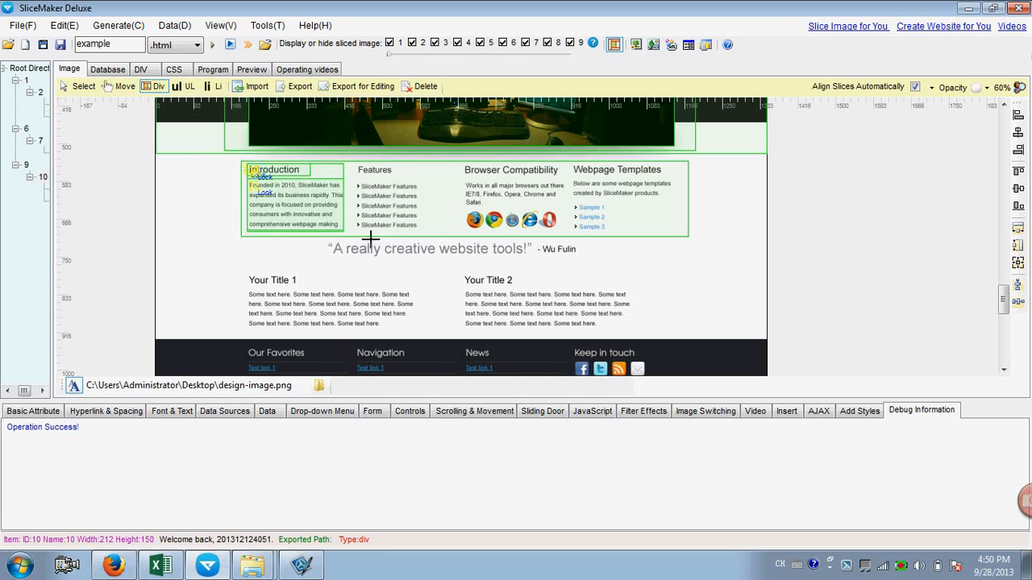
Step: Set the Introduction heading slice as an image in its basic attributes
{"action": "left_click", "coordinate": [81, 86]}
{"action": "left_click", "coordinate": [271, 174]}
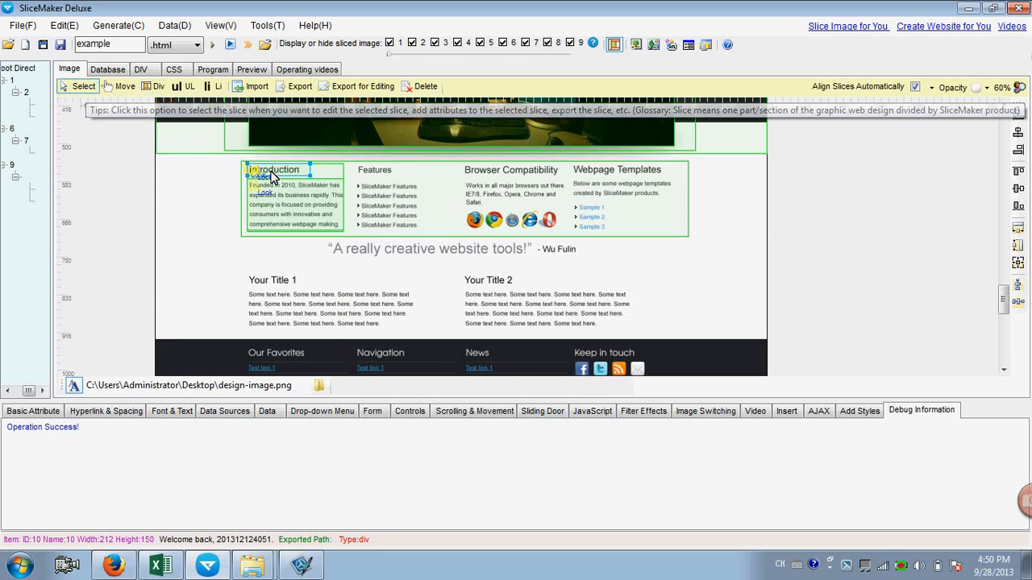
{"action": "left_click", "coordinate": [32, 413]}
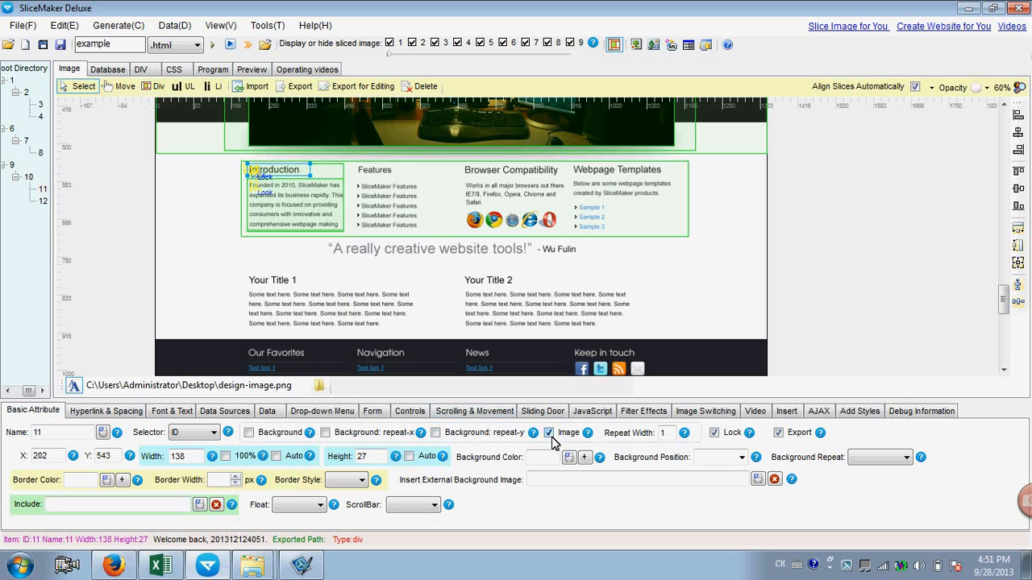
Step: Copy the "Founded in 2010" paragraph from cell A1 in Excel and paste it as the text of SliceMaker's Introduction paragraph slice
{"action": "left_click", "coordinate": [281, 204]}
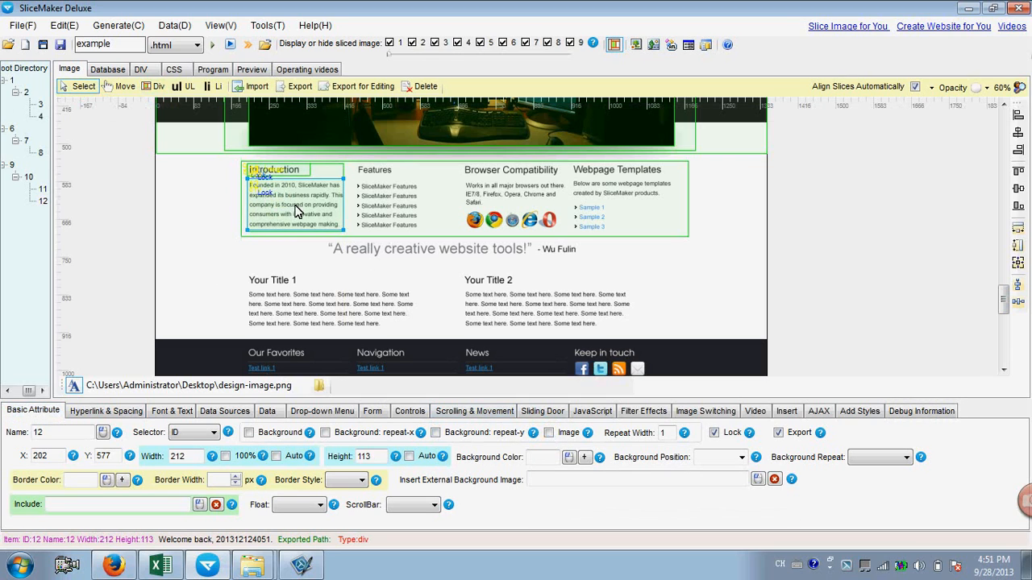
{"action": "left_click", "coordinate": [158, 563]}
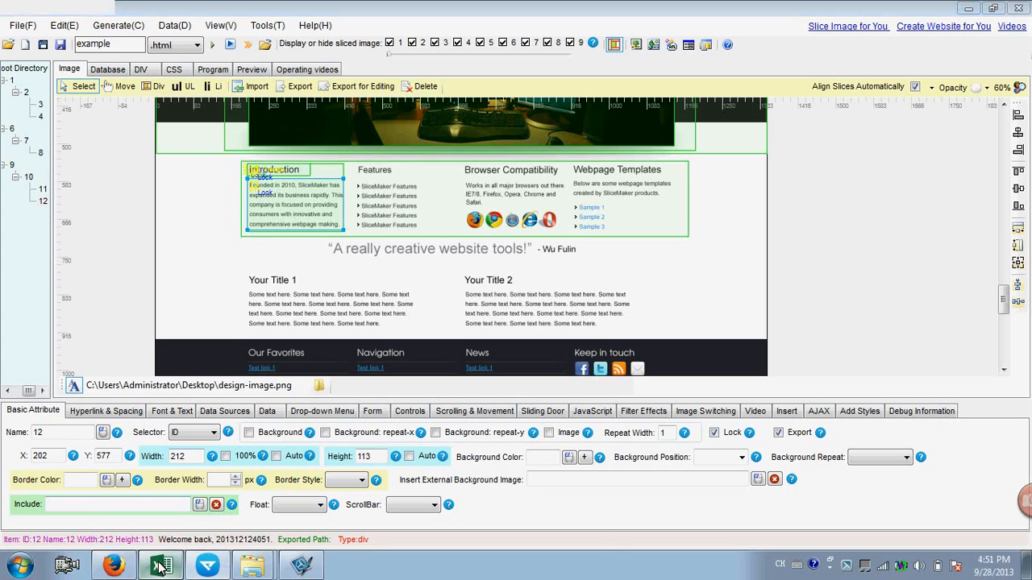
{"action": "key", "text": "ctrl+c"}
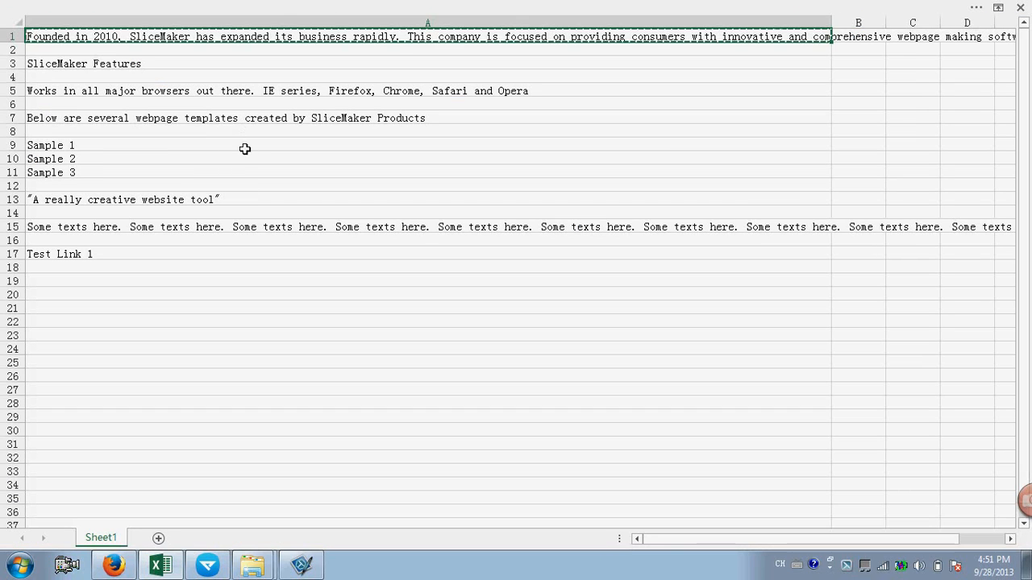
{"action": "left_click", "coordinate": [207, 567]}
{"action": "left_click", "coordinate": [172, 410]}
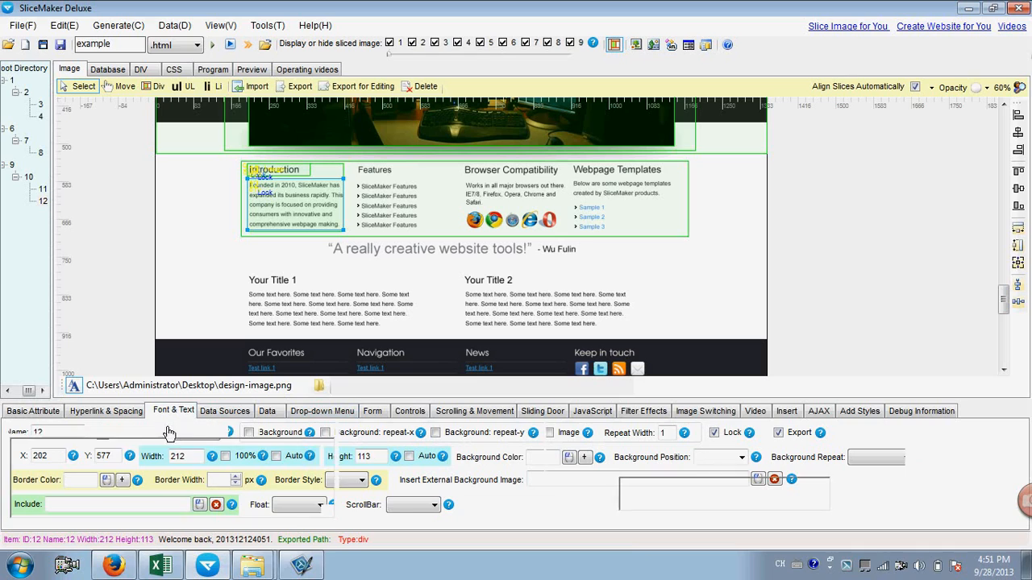
{"action": "right_click", "coordinate": [146, 464]}
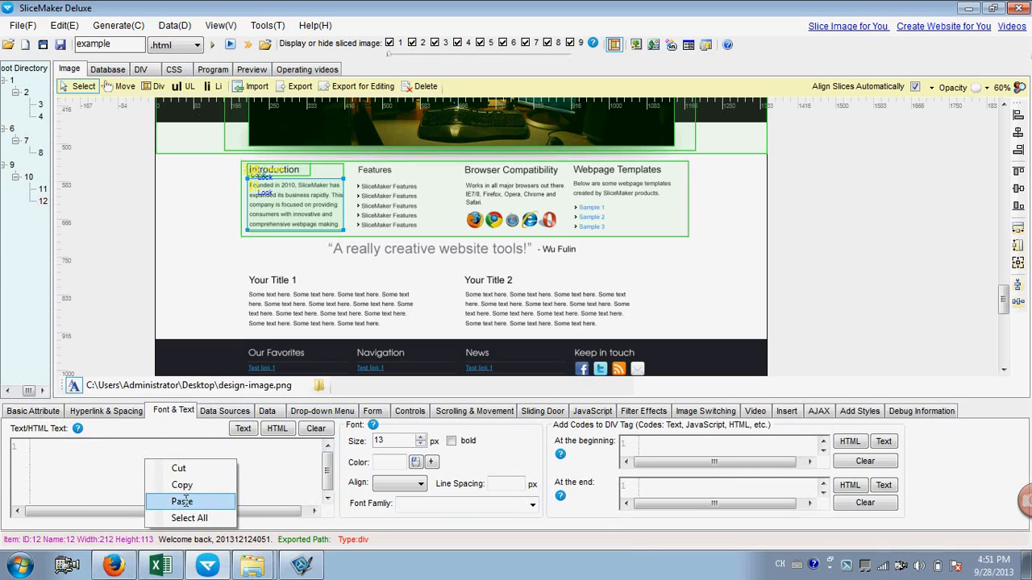
{"action": "left_click", "coordinate": [182, 499]}
{"action": "key", "text": "BackSpace"}
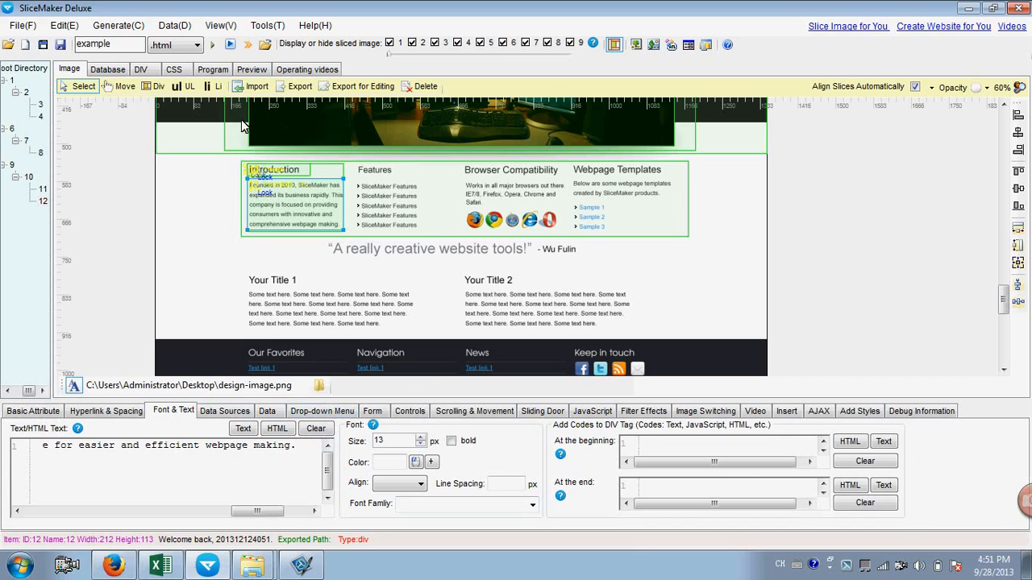
Step: Generate the page's DIV and CSS and export them to file
{"action": "left_click", "coordinate": [215, 47]}
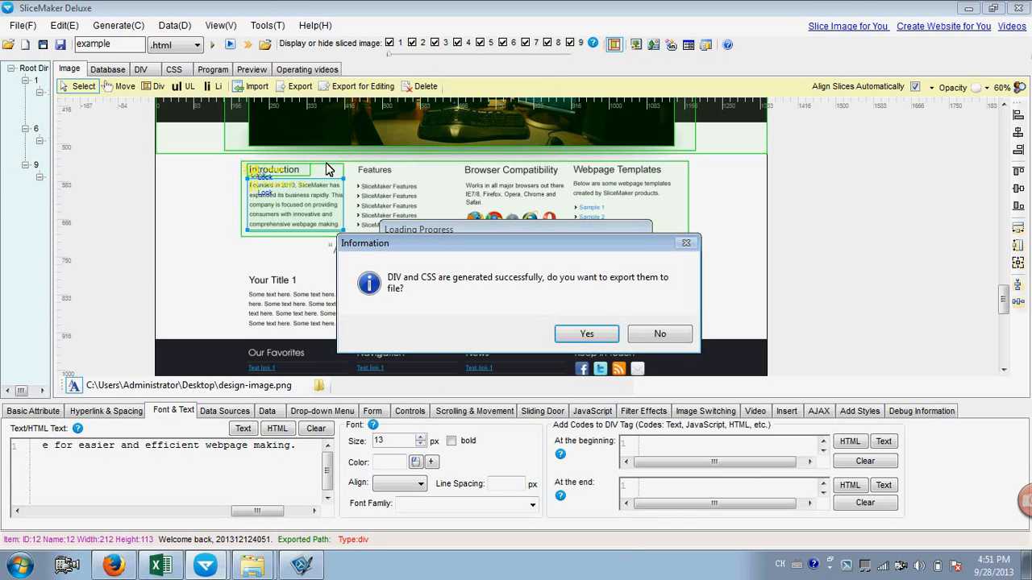
{"action": "left_click", "coordinate": [586, 334]}
{"action": "left_click", "coordinate": [652, 342]}
{"action": "left_click", "coordinate": [598, 336]}
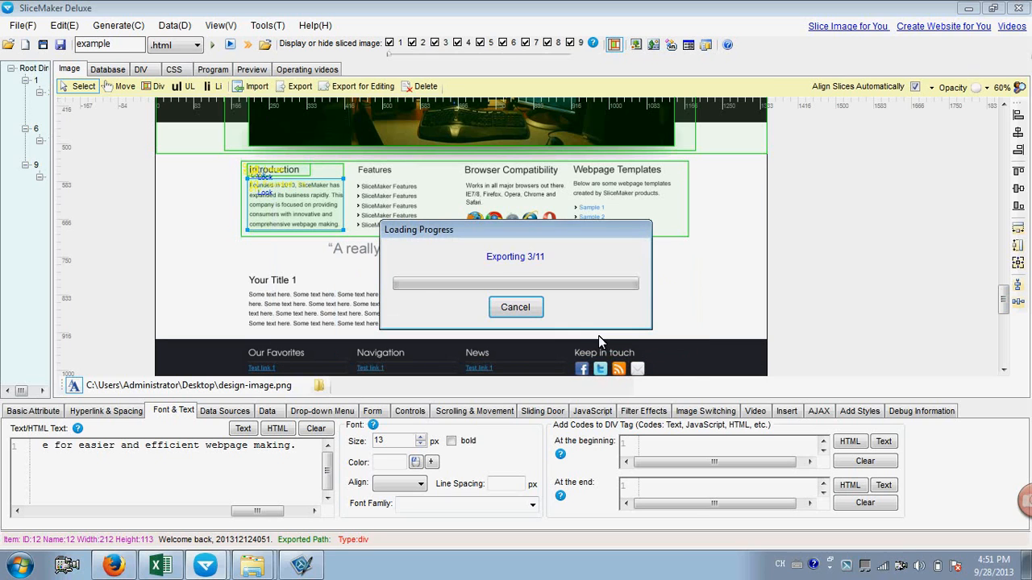
{"action": "left_click", "coordinate": [600, 324]}
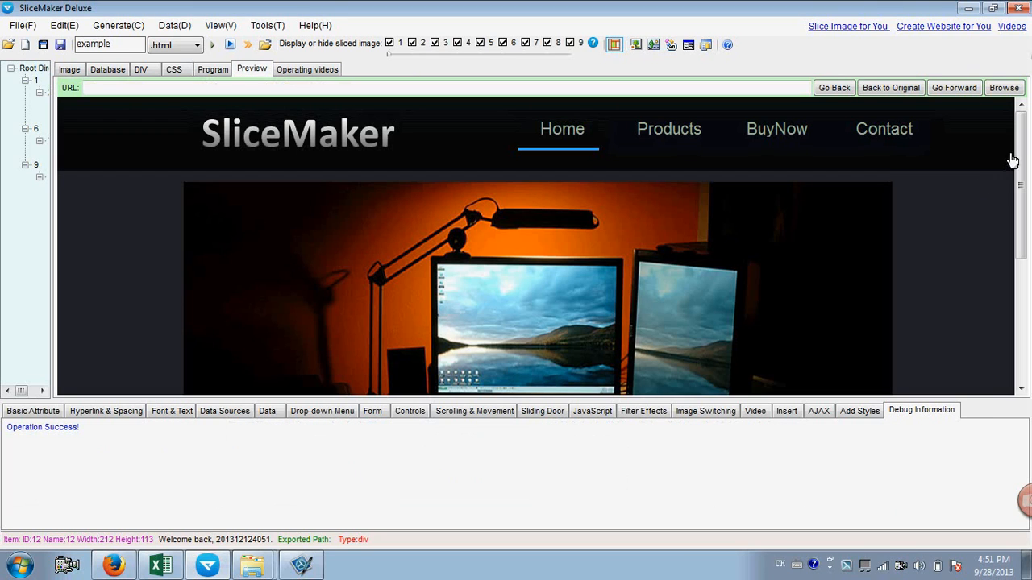
Step: Check the Introduction heading and selectable paragraph text in the preview, then in Firefox after reloading example.html
{"action": "left_click_drag", "start_coordinate": [1021, 147], "coordinate": [1023, 293]}
{"action": "left_click_drag", "start_coordinate": [176, 300], "coordinate": [289, 387]}
{"action": "left_click", "coordinate": [244, 338]}
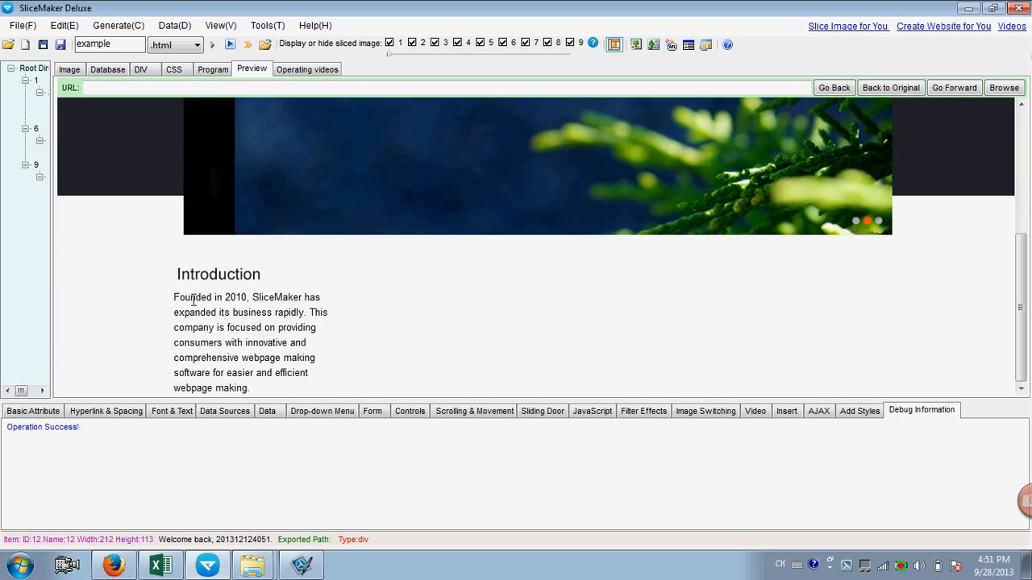
{"action": "left_click_drag", "start_coordinate": [176, 298], "coordinate": [275, 375]}
{"action": "left_click", "coordinate": [278, 375]}
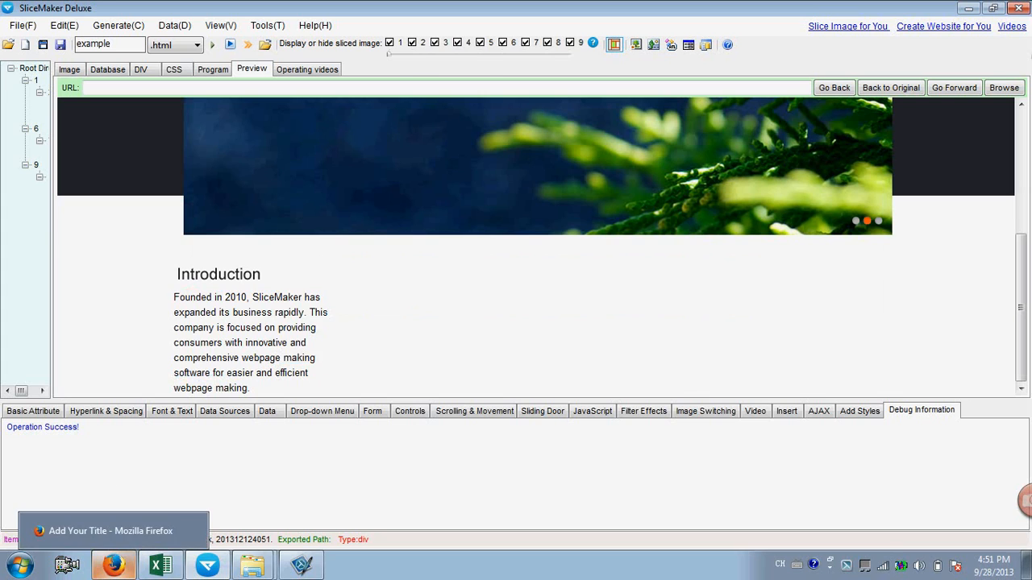
{"action": "left_click", "coordinate": [112, 565]}
{"action": "left_click", "coordinate": [911, 41]}
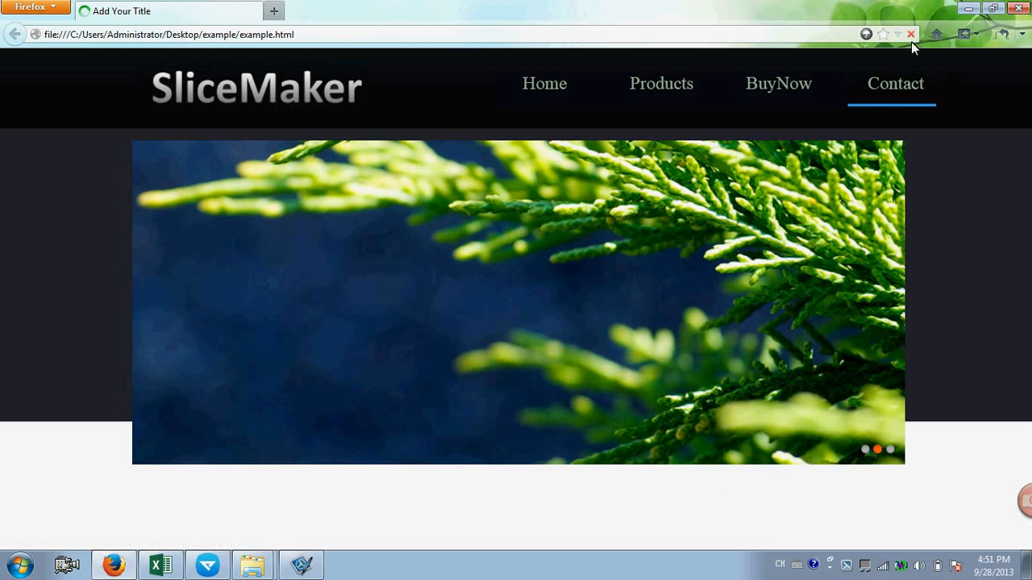
{"action": "scroll", "coordinate": [1029, 145], "scroll_direction": "down", "scroll_amount": 2}
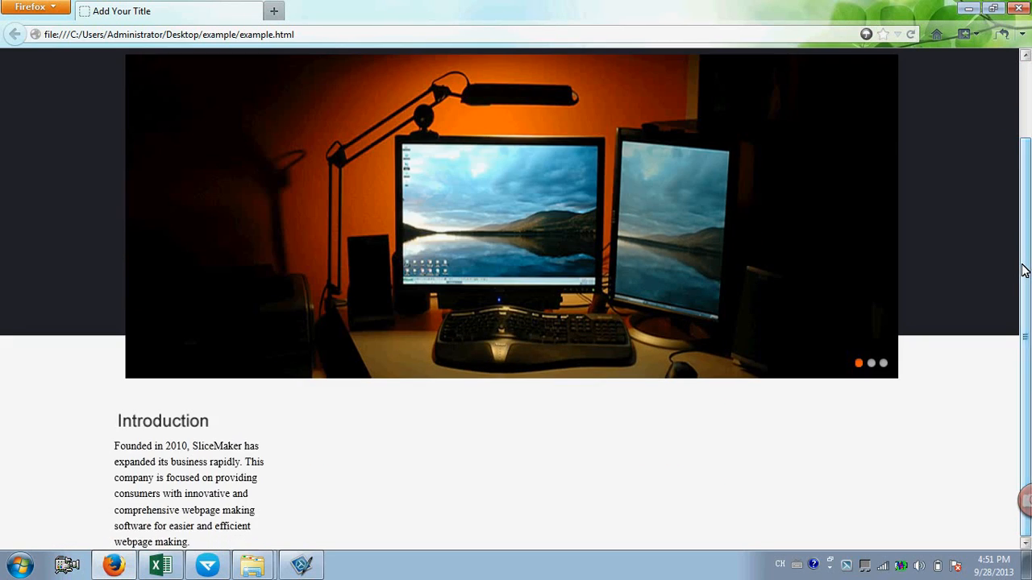
{"action": "left_click_drag", "start_coordinate": [122, 448], "coordinate": [208, 546]}
{"action": "left_click", "coordinate": [219, 523]}
Step: Back on the design image in SliceMaker, slice a div about 192 by 150 around the Features column
{"action": "left_click", "coordinate": [208, 564]}
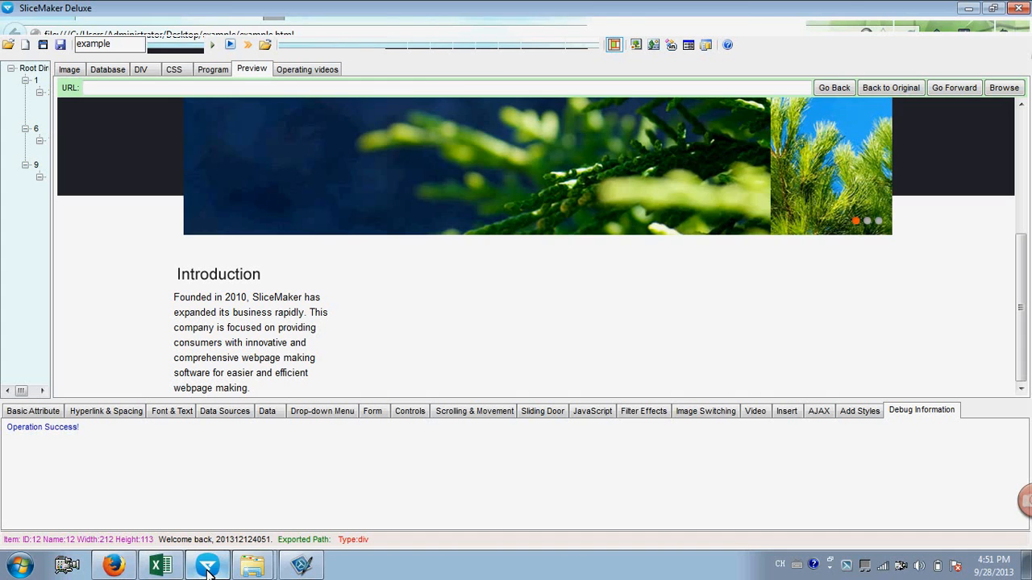
{"action": "left_click", "coordinate": [70, 70]}
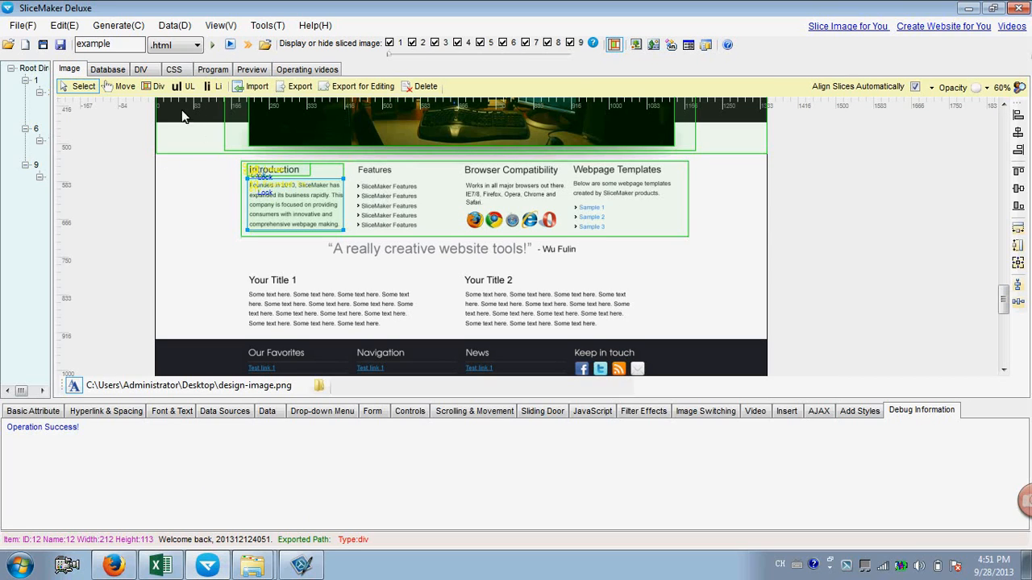
{"action": "left_click", "coordinate": [154, 87]}
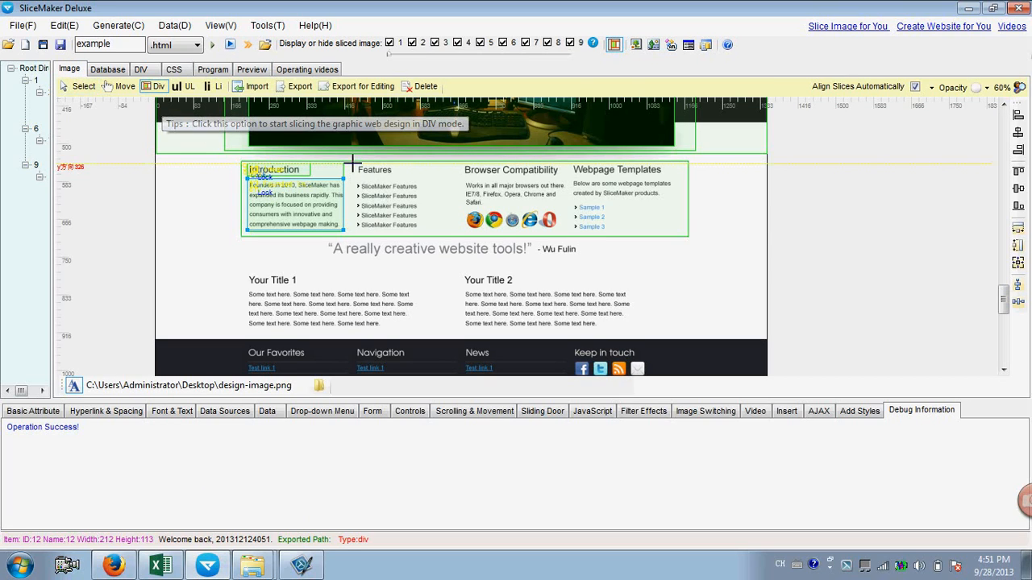
{"action": "left_click_drag", "start_coordinate": [352, 166], "coordinate": [440, 233]}
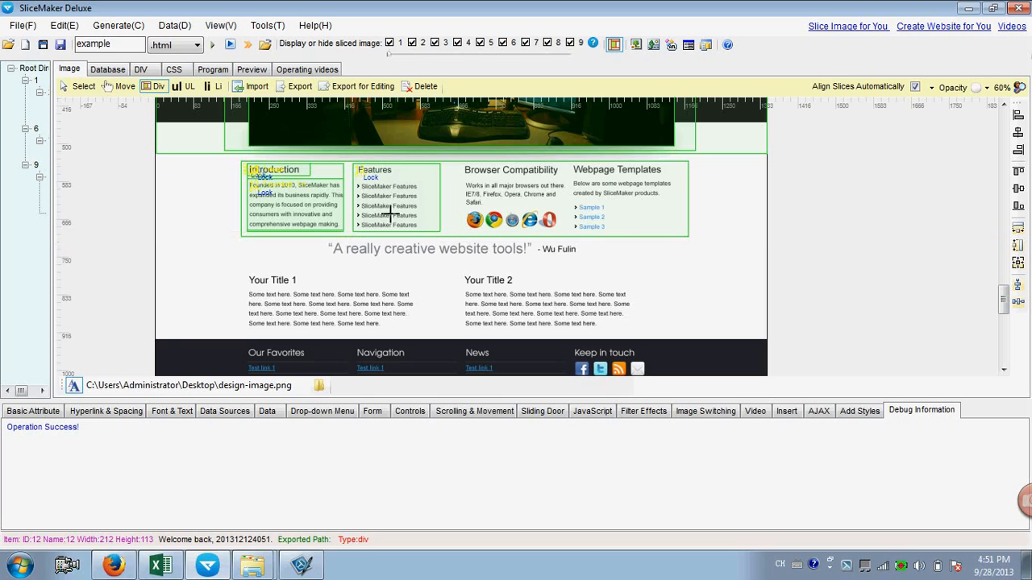
{"action": "left_click", "coordinate": [72, 86]}
{"action": "left_click", "coordinate": [389, 197]}
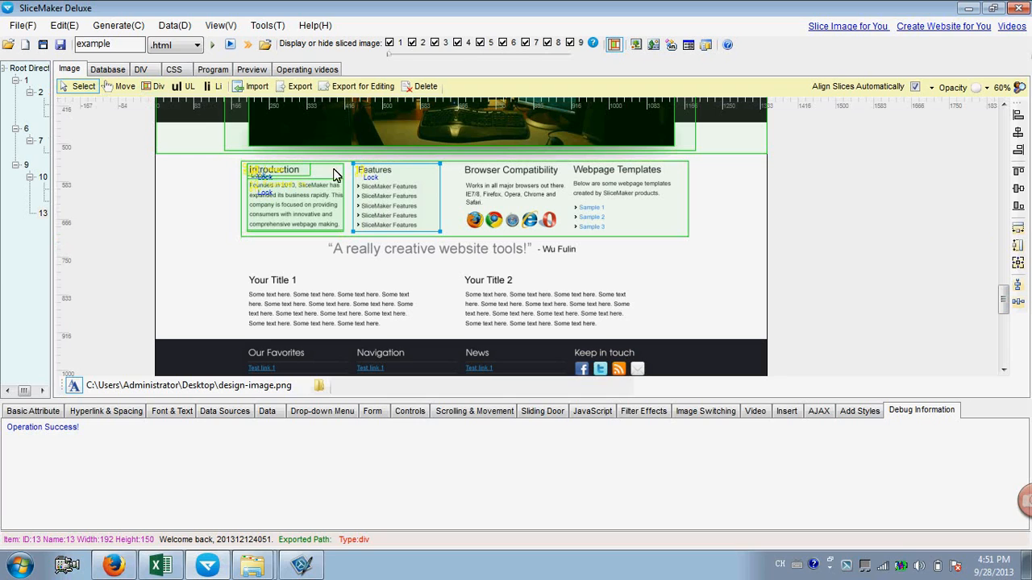
Step: Inside the Features column, slice a div about 138 by 27 around the heading and one about 172 by 108 around the list
{"action": "left_click", "coordinate": [154, 87]}
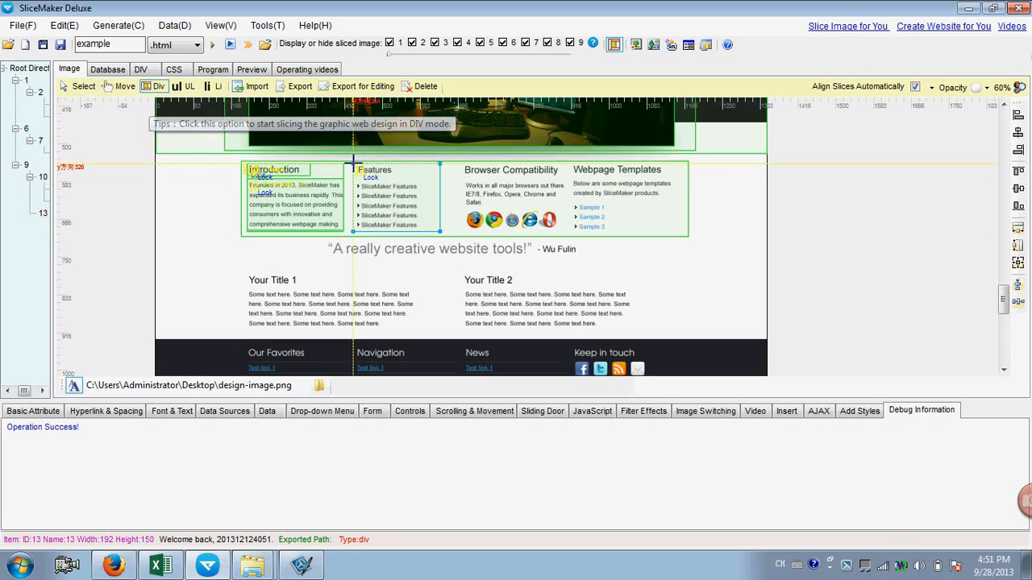
{"action": "left_click_drag", "start_coordinate": [352, 165], "coordinate": [415, 175]}
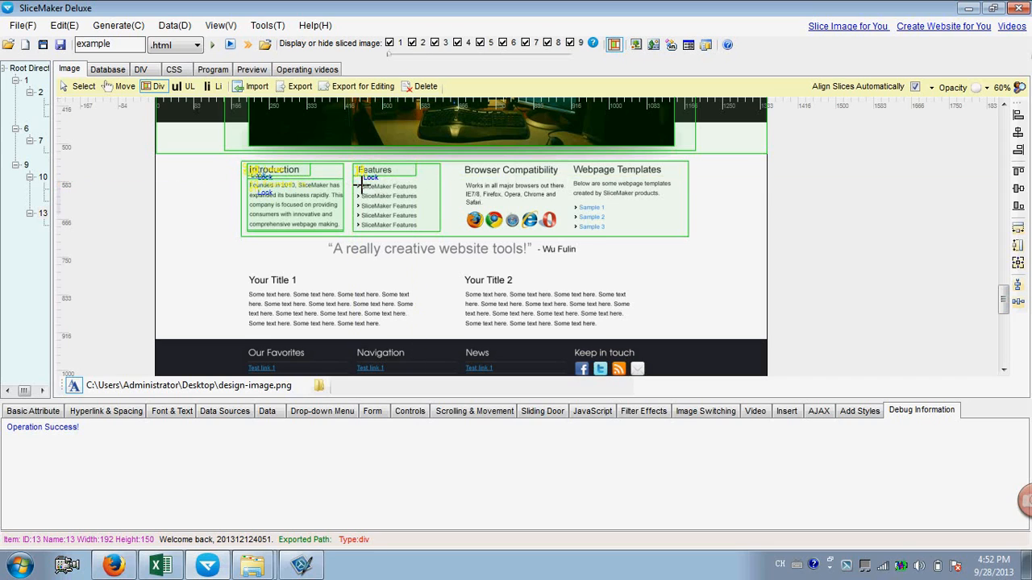
{"action": "left_click_drag", "start_coordinate": [355, 181], "coordinate": [432, 230]}
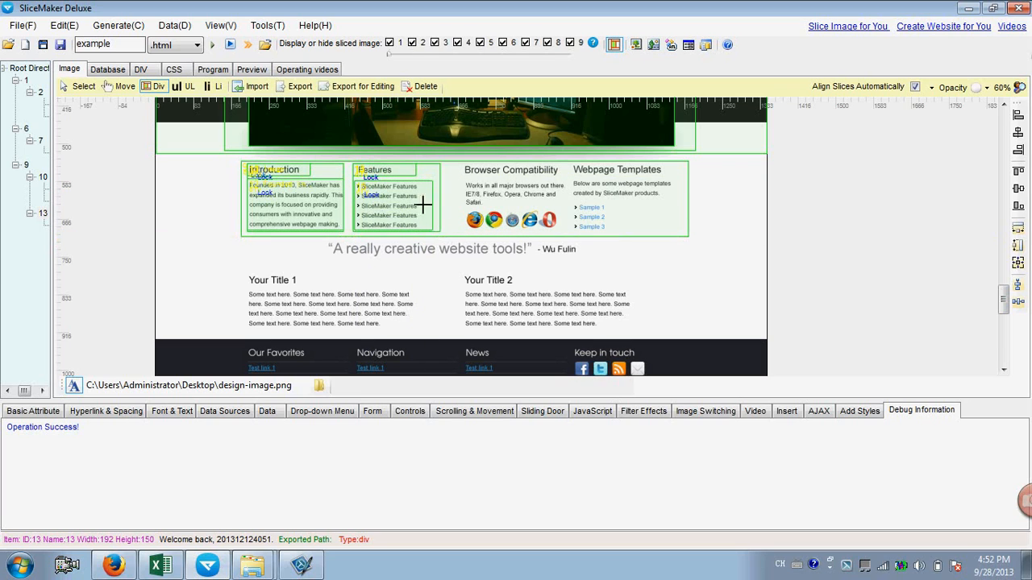
Step: Set the Features heading slice as an image in its basic attributes
{"action": "left_click", "coordinate": [83, 87]}
{"action": "left_click", "coordinate": [377, 171]}
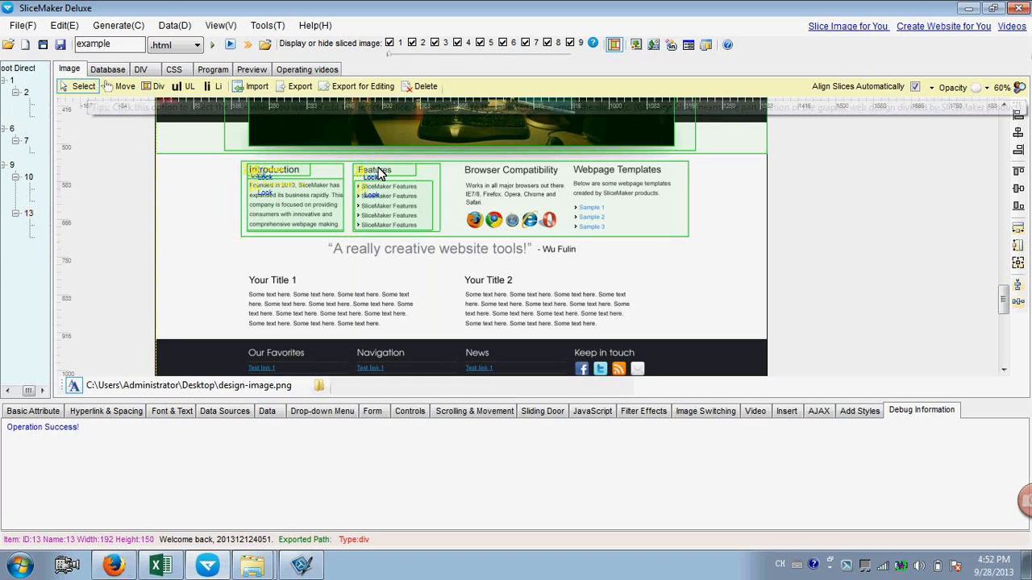
{"action": "left_click", "coordinate": [33, 410]}
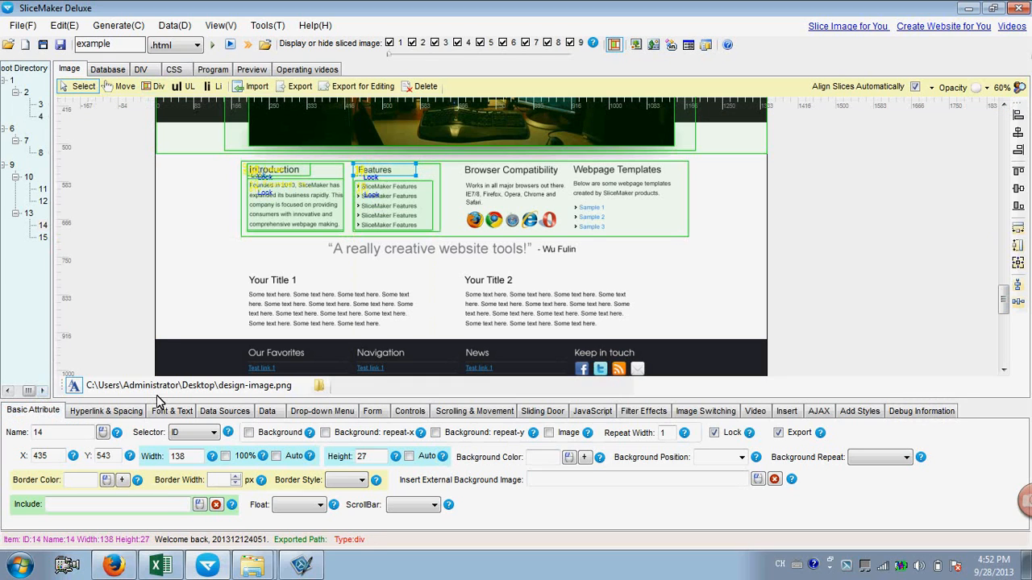
{"action": "left_click", "coordinate": [549, 433]}
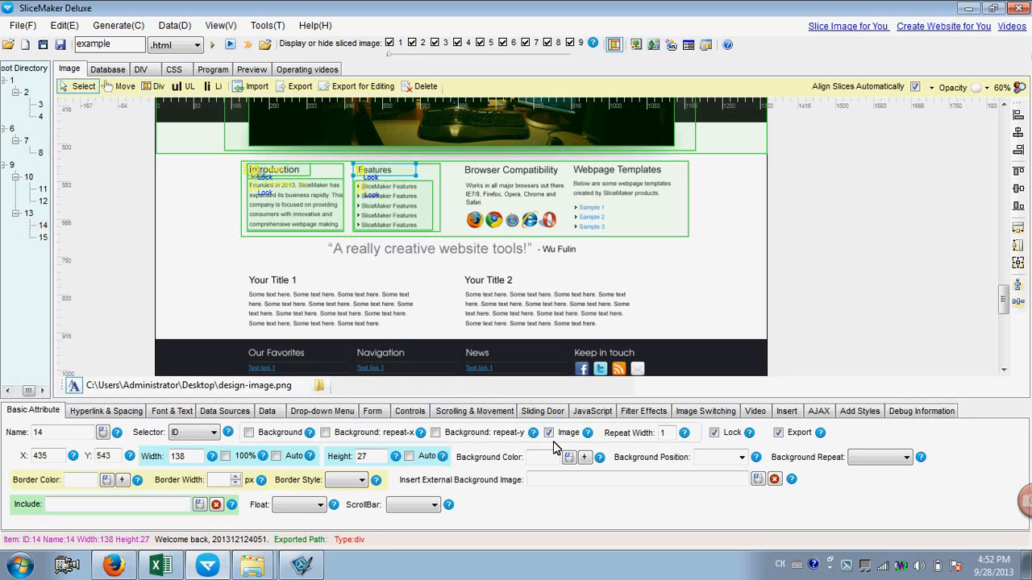
Step: At 100% zoom, slice the first Features list row, with a div about 13 by 18 for its arrow and 129 by 18 for its text
{"action": "left_click", "coordinate": [391, 207]}
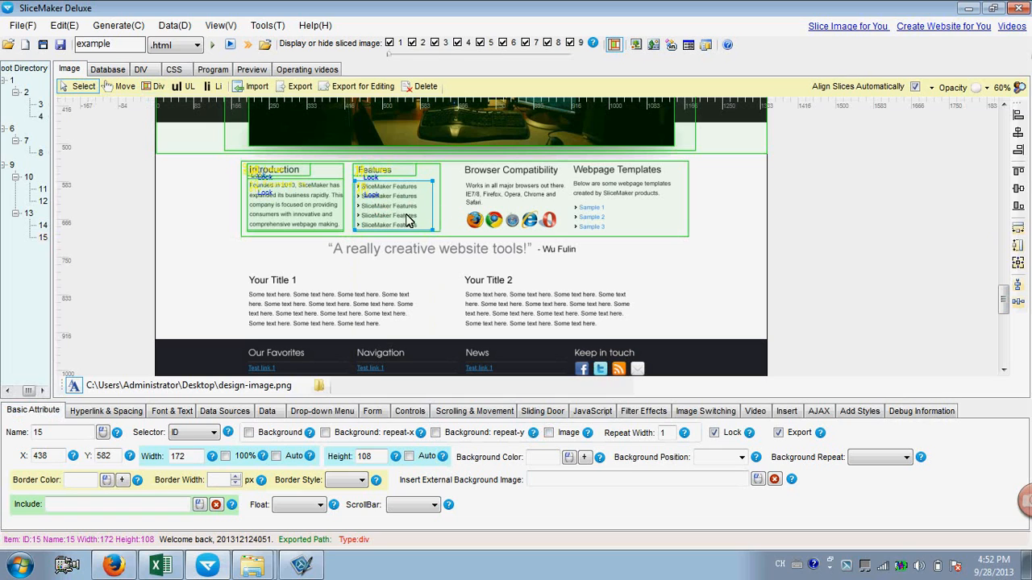
{"action": "left_click", "coordinate": [999, 87]}
{"action": "left_click", "coordinate": [997, 255]}
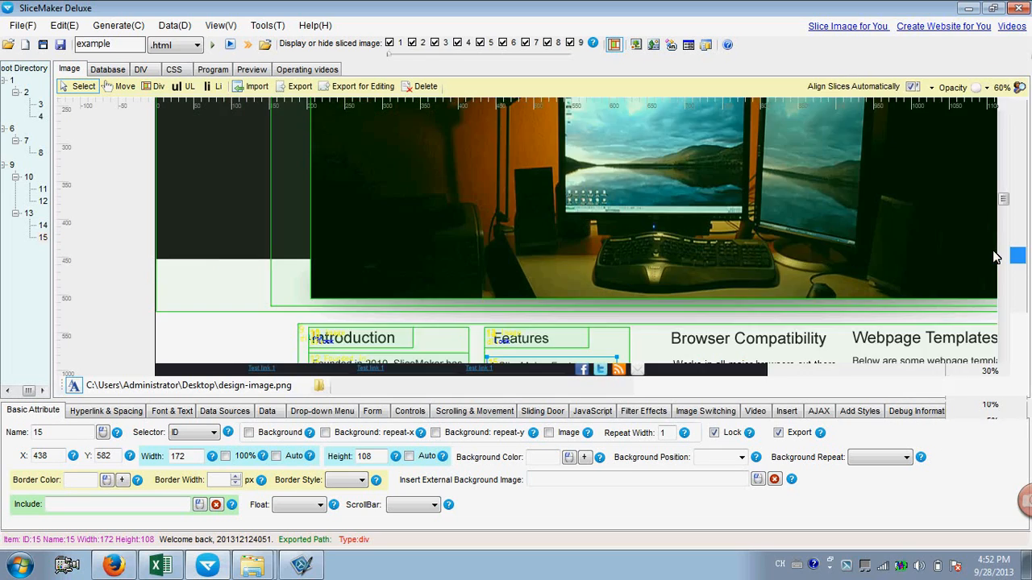
{"action": "left_click_drag", "start_coordinate": [1004, 200], "coordinate": [1003, 251]}
{"action": "left_click_drag", "start_coordinate": [307, 369], "coordinate": [588, 388]}
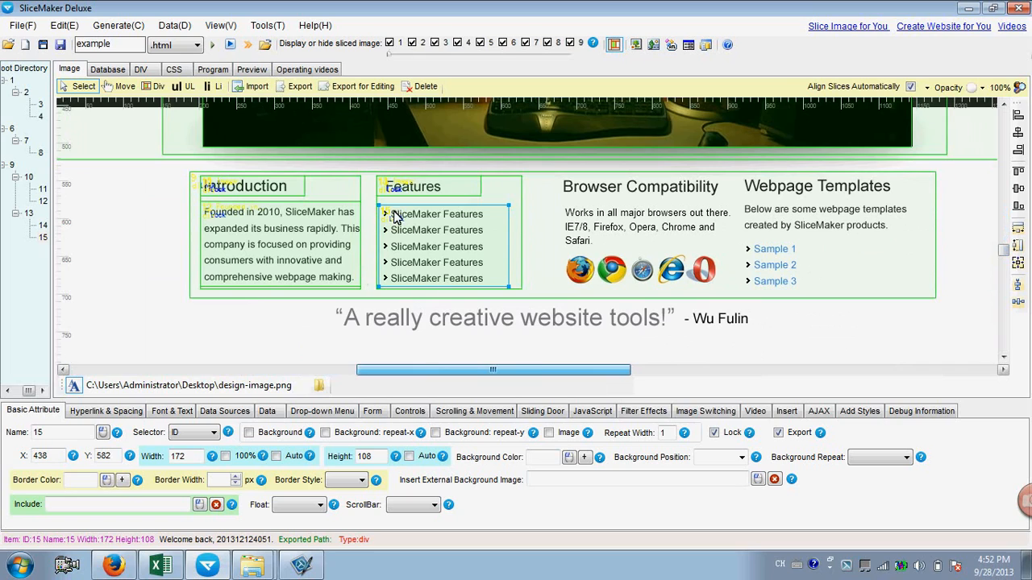
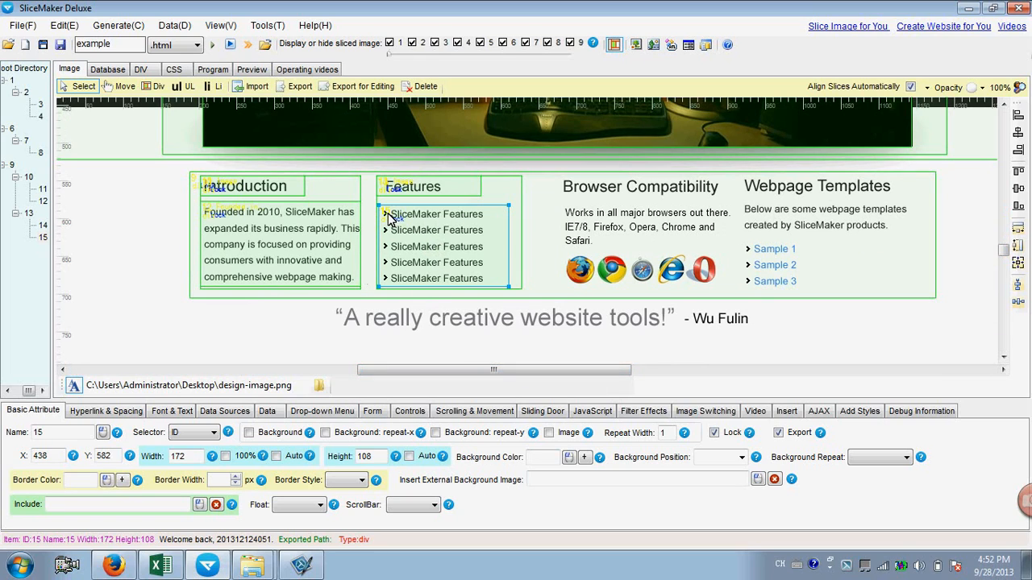
{"action": "left_click", "coordinate": [154, 86]}
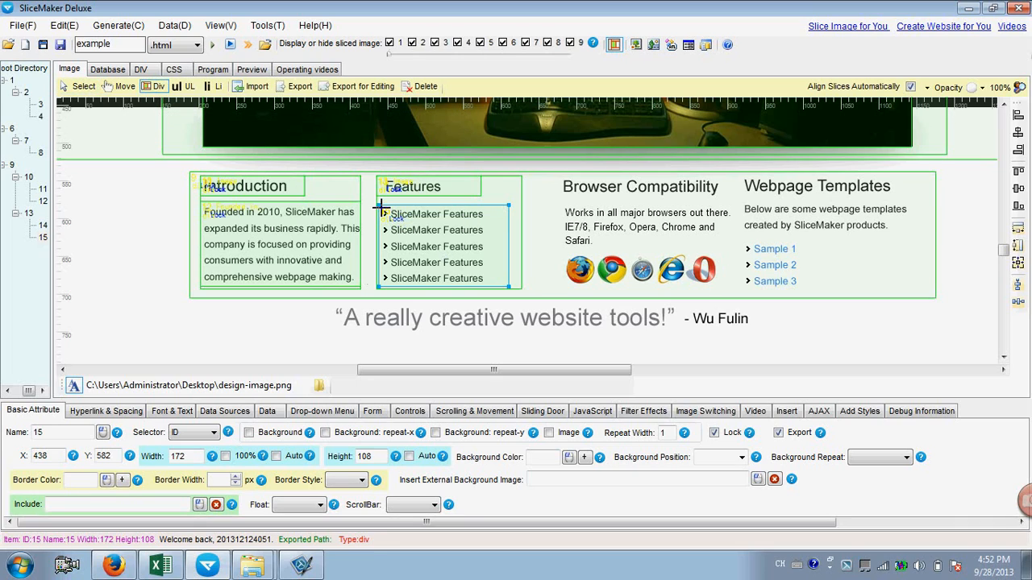
{"action": "left_click_drag", "start_coordinate": [436, 214], "coordinate": [493, 220]}
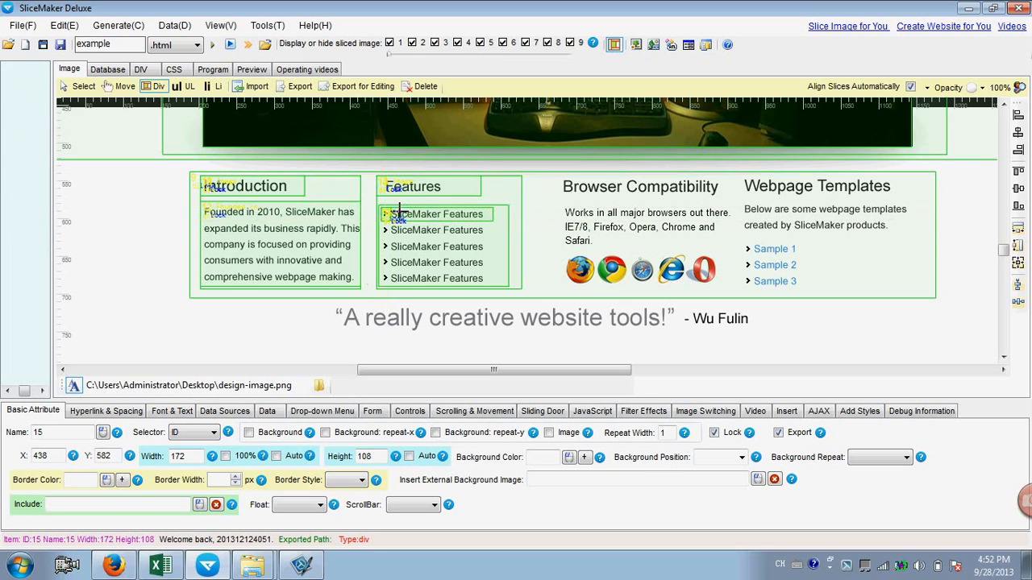
{"action": "left_click_drag", "start_coordinate": [391, 208], "coordinate": [491, 221]}
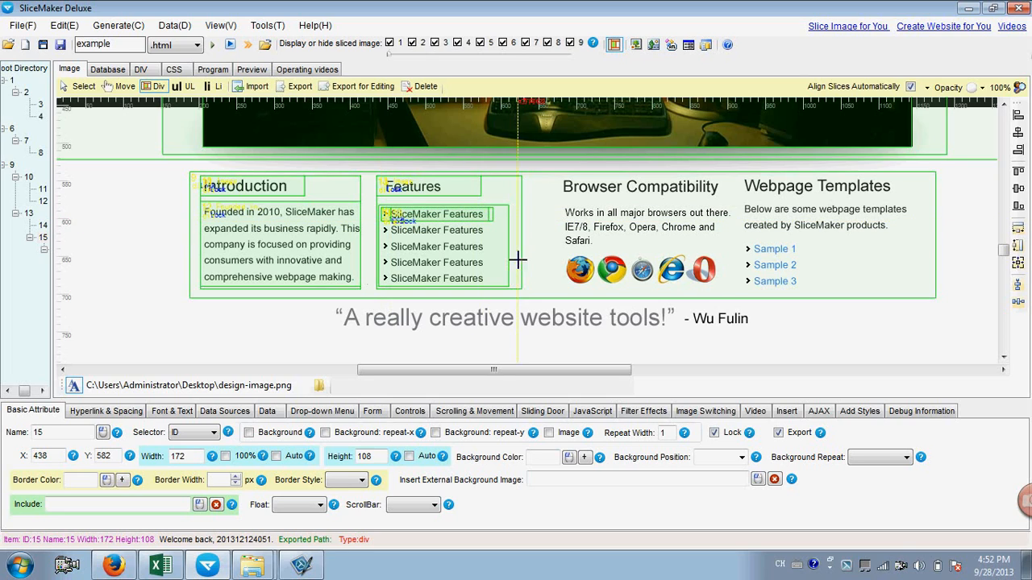
Step: Set the arrow slice of the first Features list row as a background
{"action": "left_click", "coordinate": [83, 86]}
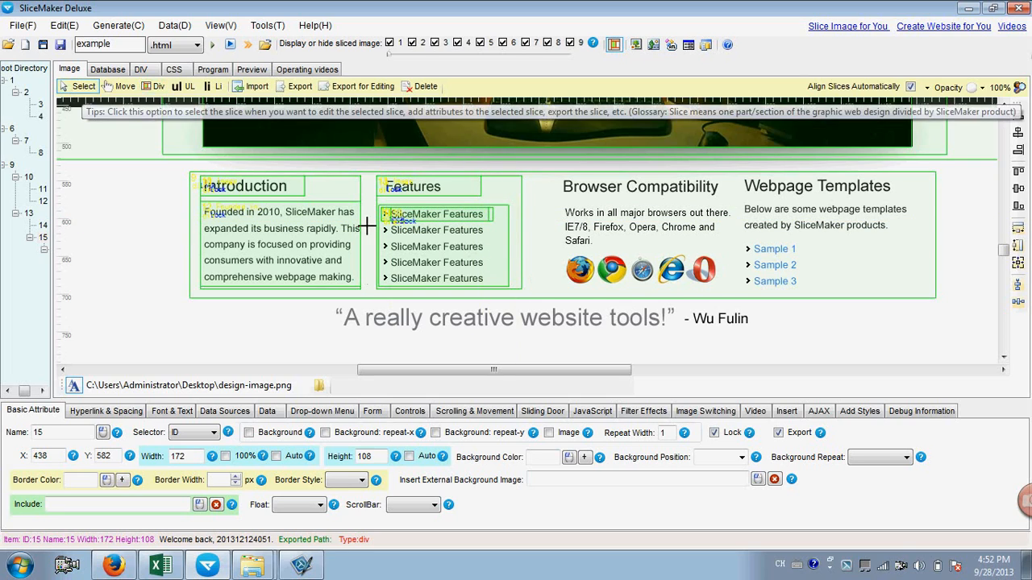
{"action": "left_click", "coordinate": [386, 217]}
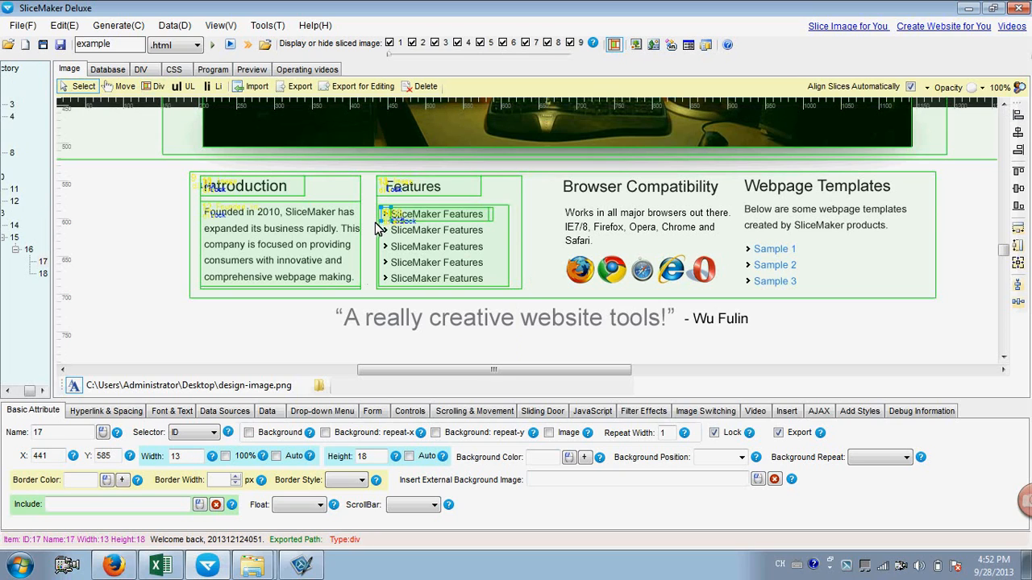
{"action": "left_click", "coordinate": [279, 437]}
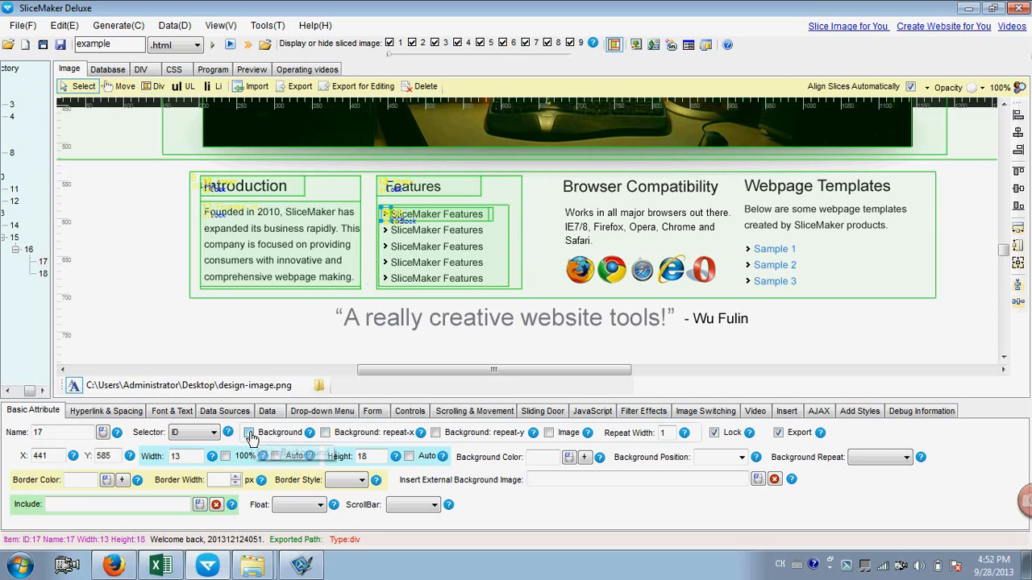
Step: Copy the "SliceMaker Features" text from cell A3 of the Excel sheet into the text slice of the first Features list row
{"action": "left_click", "coordinate": [452, 219]}
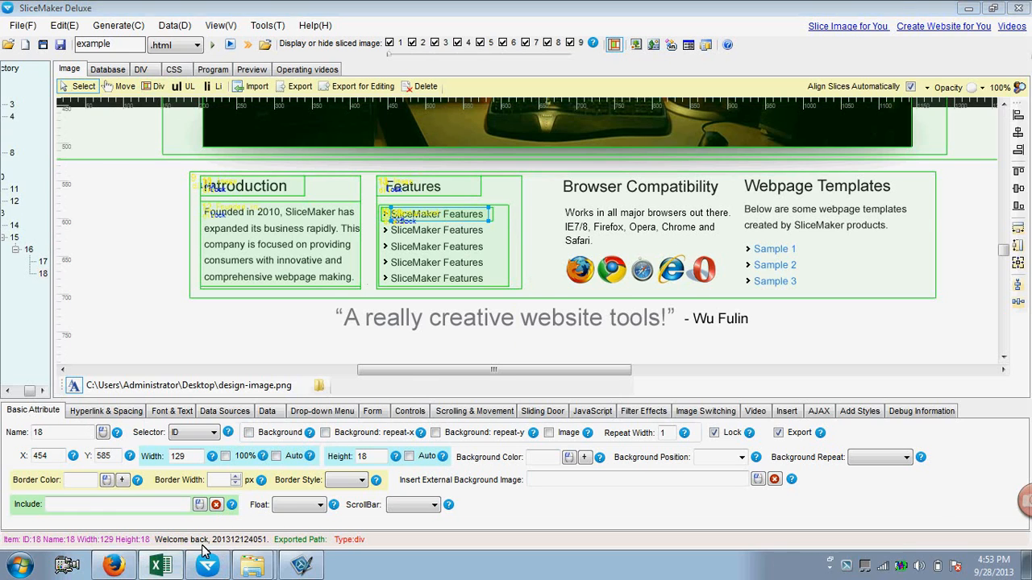
{"action": "left_click", "coordinate": [161, 564]}
{"action": "left_click", "coordinate": [131, 64]}
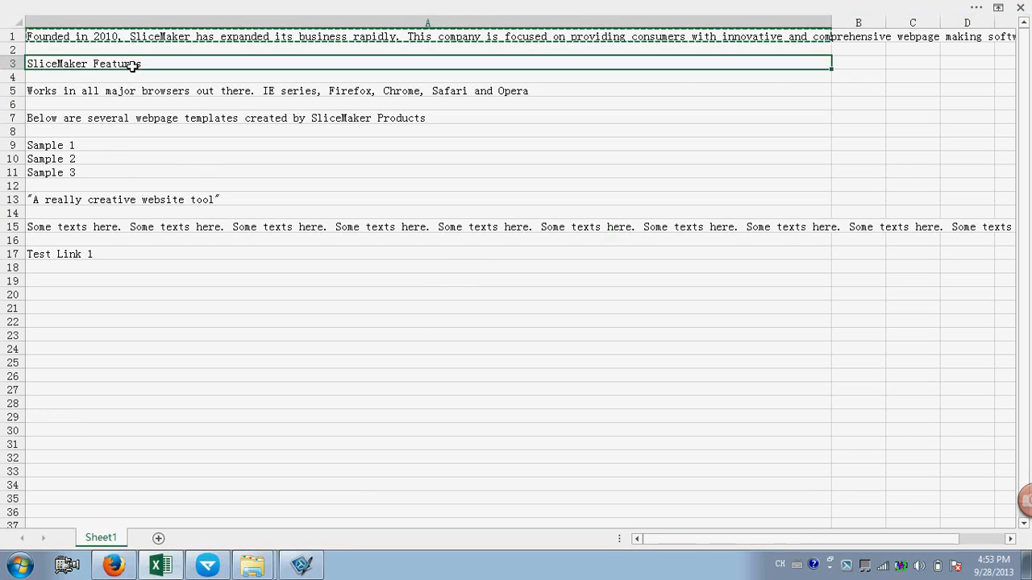
{"action": "key", "text": "ctrl+c"}
{"action": "left_click", "coordinate": [319, 528]}
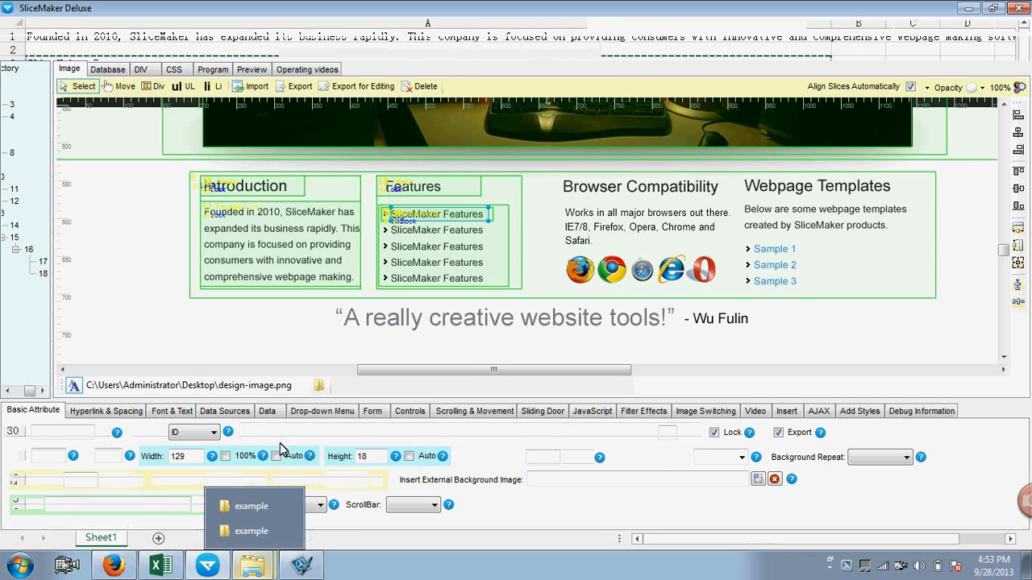
{"action": "right_click", "coordinate": [141, 462]}
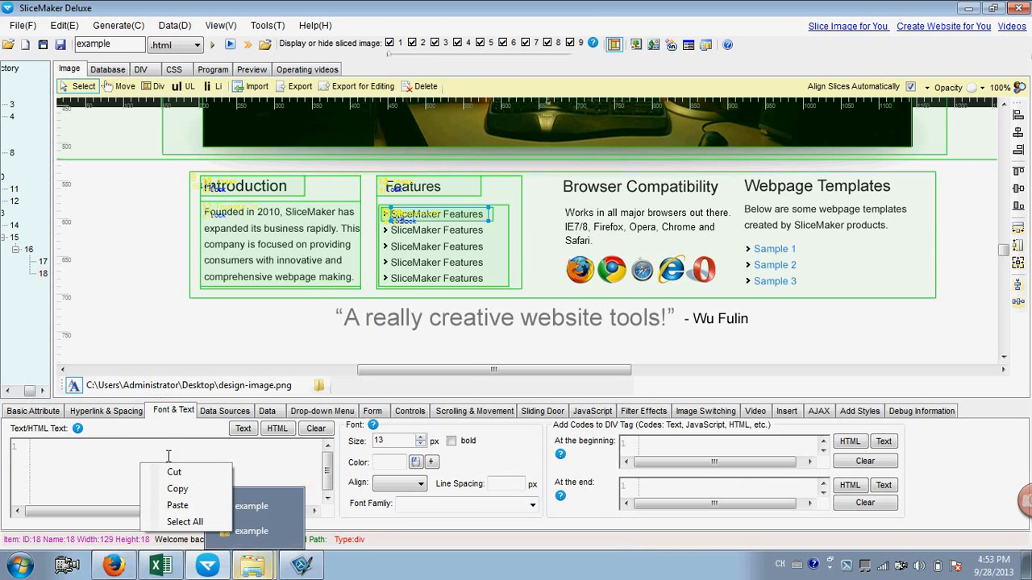
{"action": "left_click", "coordinate": [180, 503]}
{"action": "key", "text": "BackSpace"}
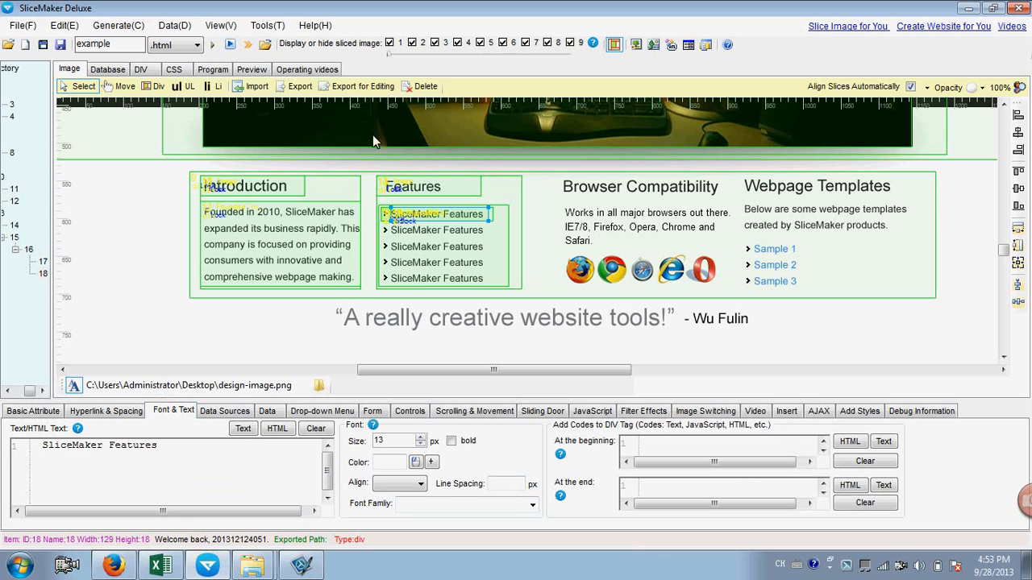
Step: Generate the DIV and CSS, export them to file, and check the first Features row in the built-in preview
{"action": "left_click", "coordinate": [210, 45]}
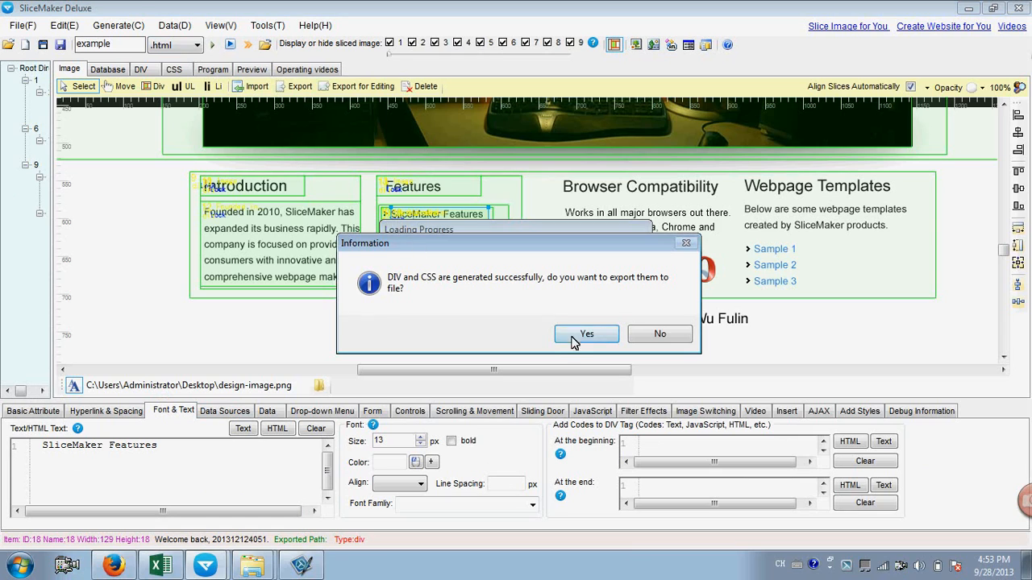
{"action": "left_click", "coordinate": [583, 338]}
{"action": "left_click", "coordinate": [652, 343]}
{"action": "left_click", "coordinate": [552, 332]}
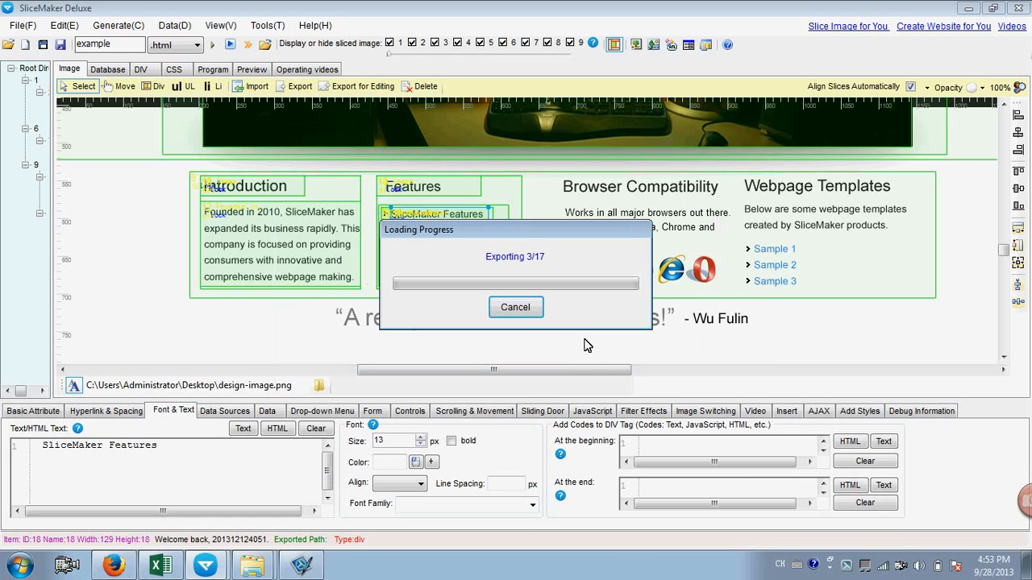
{"action": "left_click", "coordinate": [594, 320]}
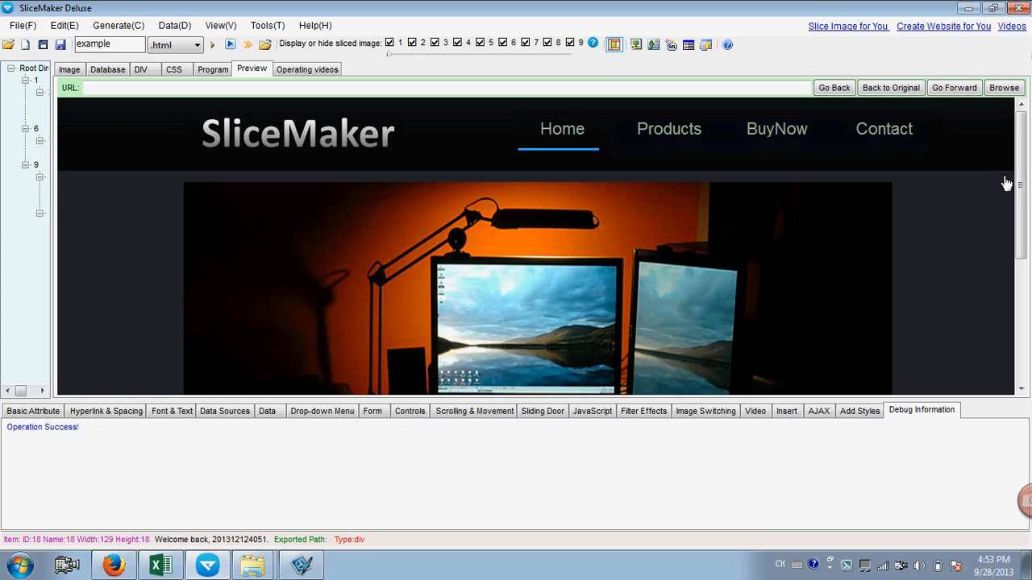
{"action": "left_click_drag", "start_coordinate": [1020, 151], "coordinate": [1028, 279]}
{"action": "left_click_drag", "start_coordinate": [364, 304], "coordinate": [461, 299]}
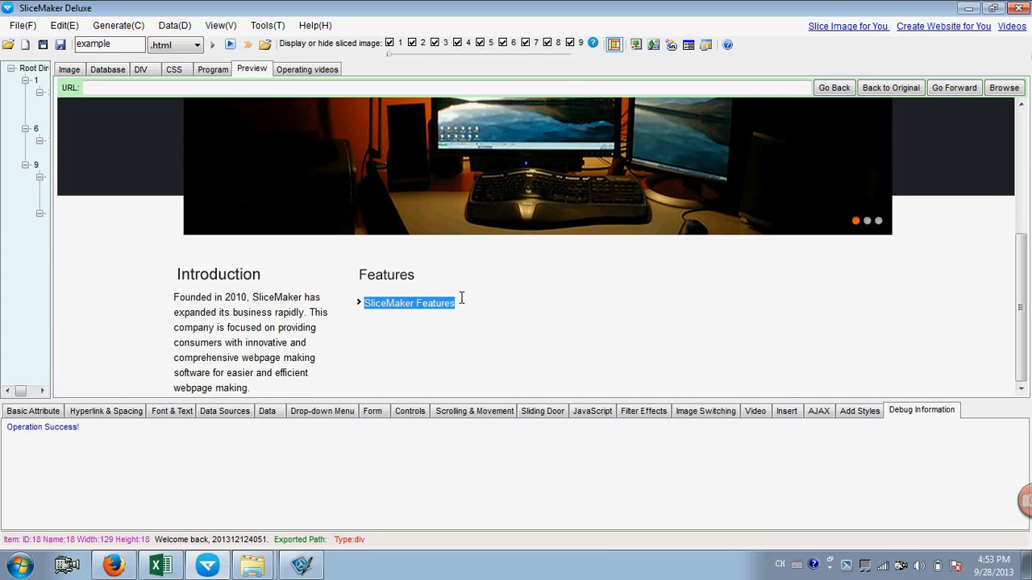
Step: Switch to Firefox, reload example.html and check that the Features row text is selectable, then return to SliceMaker
{"action": "left_click", "coordinate": [113, 565]}
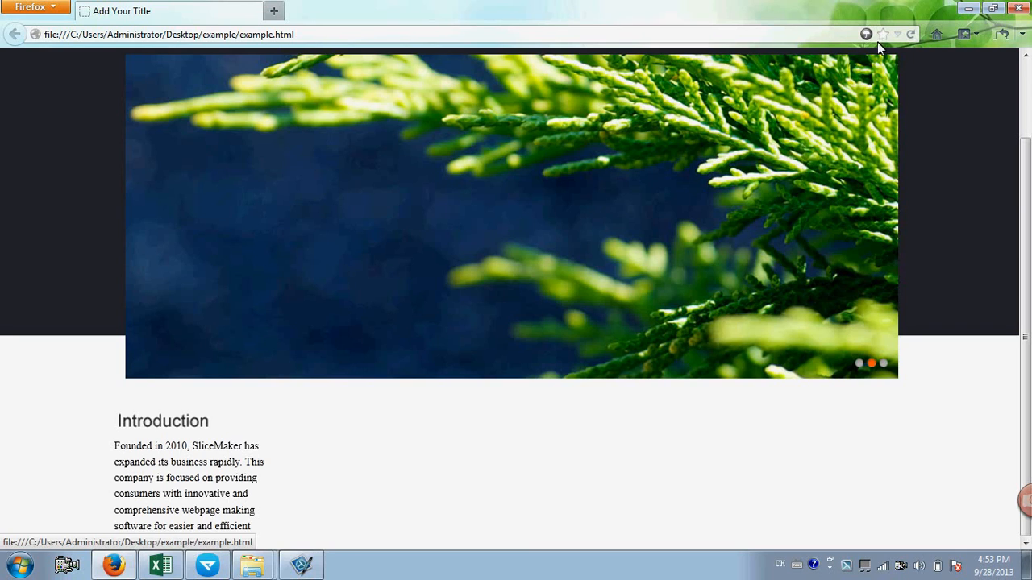
{"action": "left_click", "coordinate": [909, 36]}
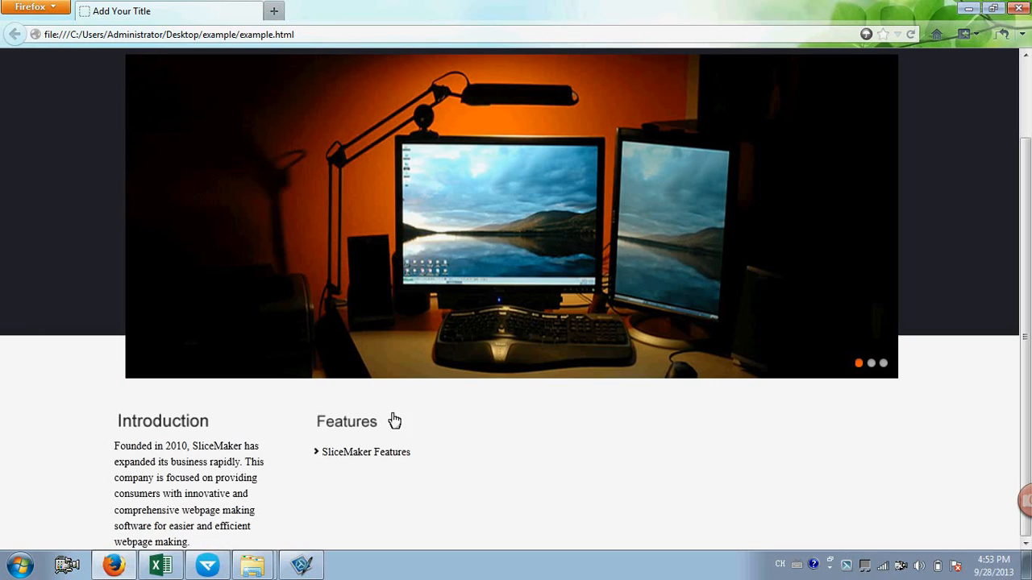
{"action": "left_click_drag", "start_coordinate": [322, 451], "coordinate": [424, 450]}
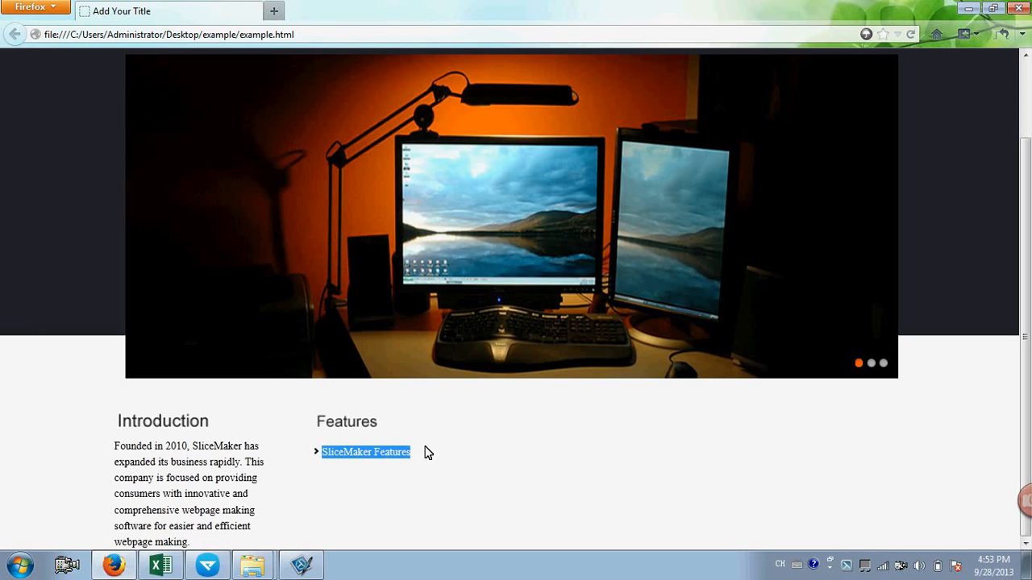
{"action": "left_click", "coordinate": [302, 565]}
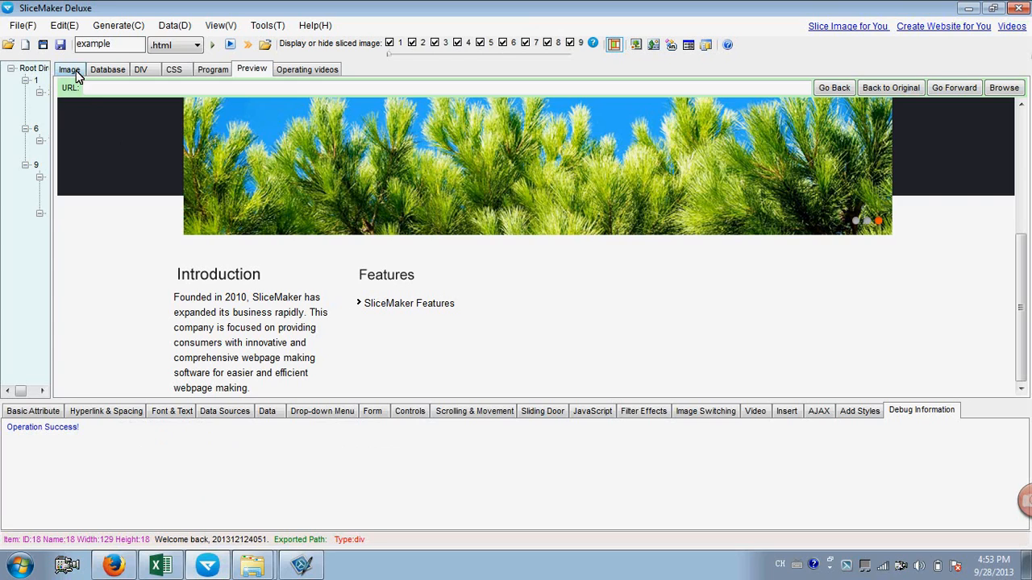
Step: Copy the slices of the first Features list row, paste them at the same position, and move the copy down onto the second row
{"action": "left_click", "coordinate": [70, 70]}
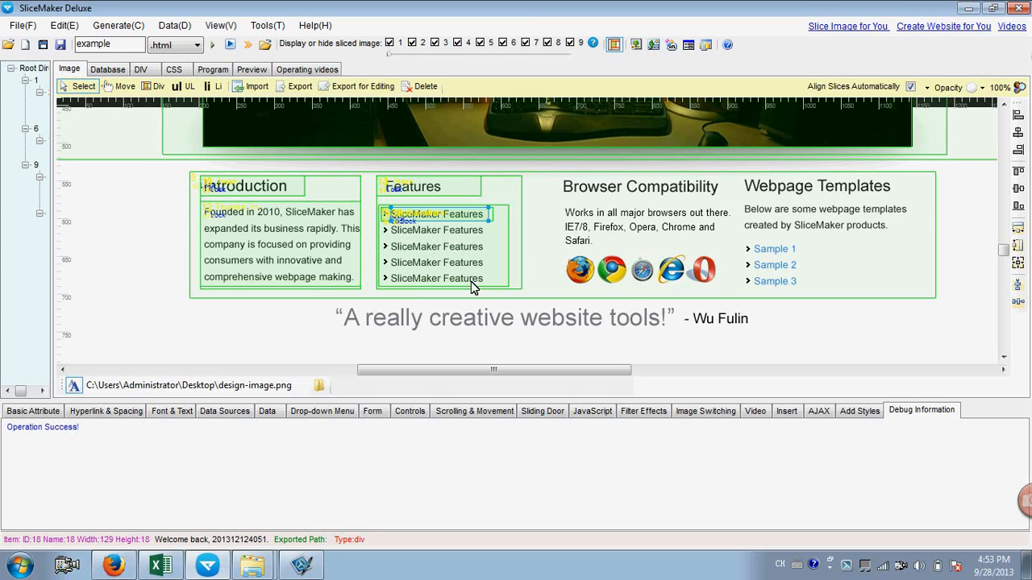
{"action": "left_click", "coordinate": [387, 219]}
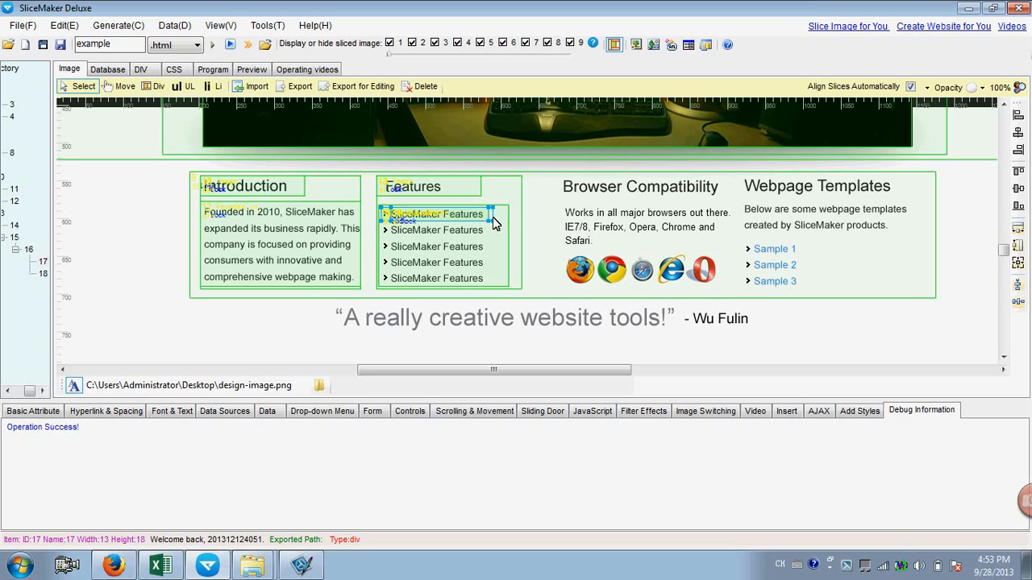
{"action": "right_click", "coordinate": [458, 216]}
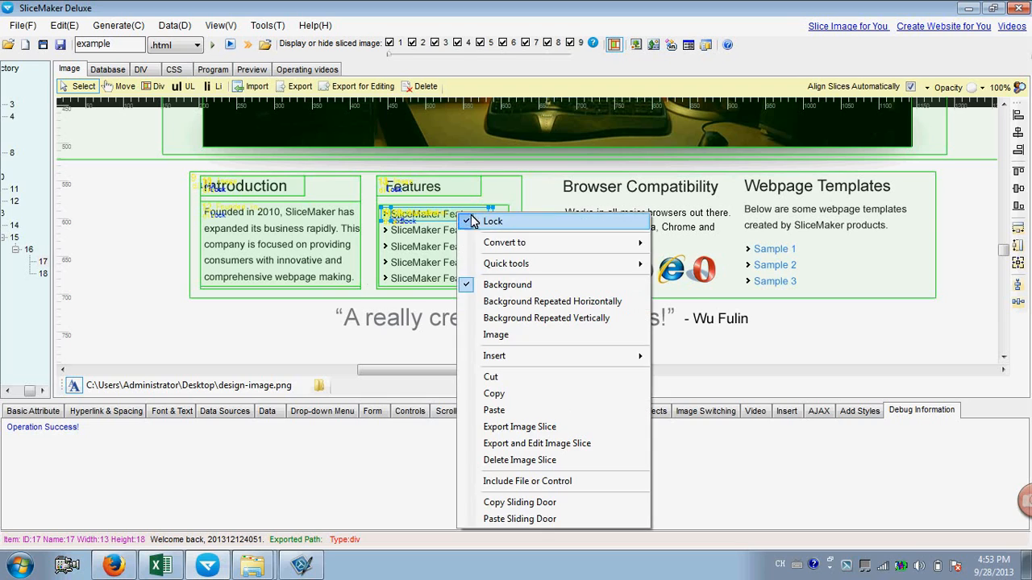
{"action": "left_click", "coordinate": [509, 394]}
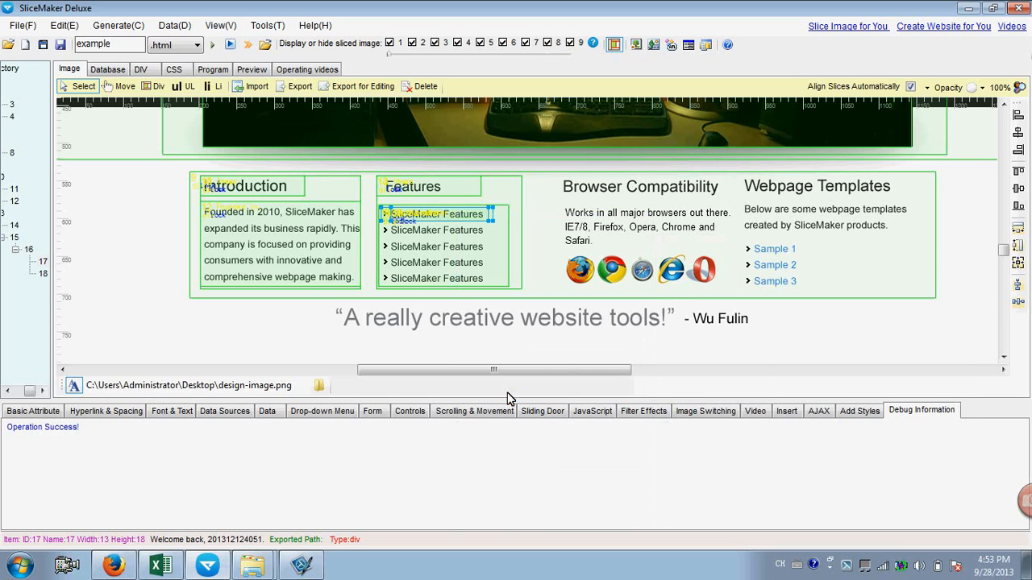
{"action": "right_click", "coordinate": [448, 235]}
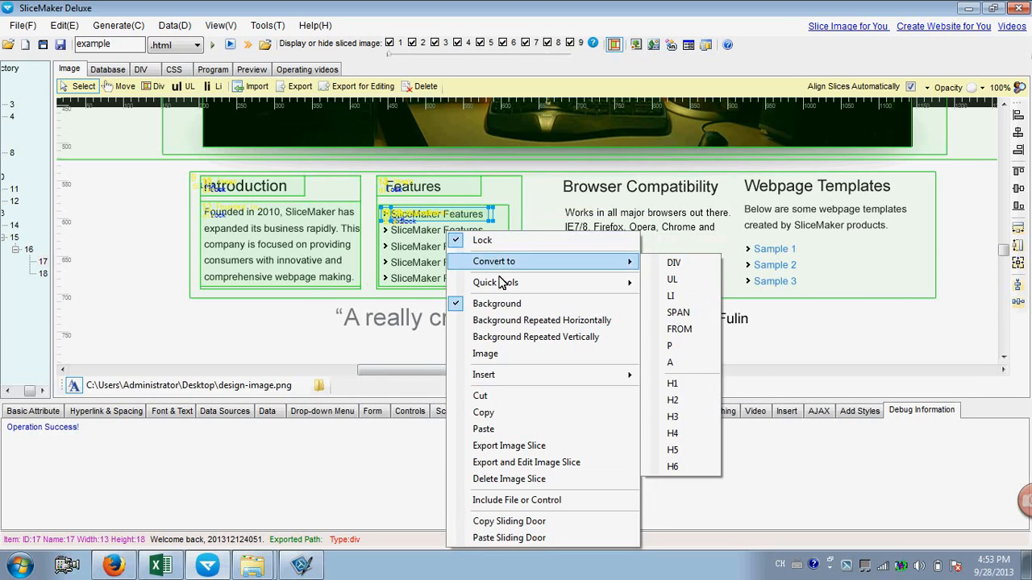
{"action": "left_click", "coordinate": [513, 430]}
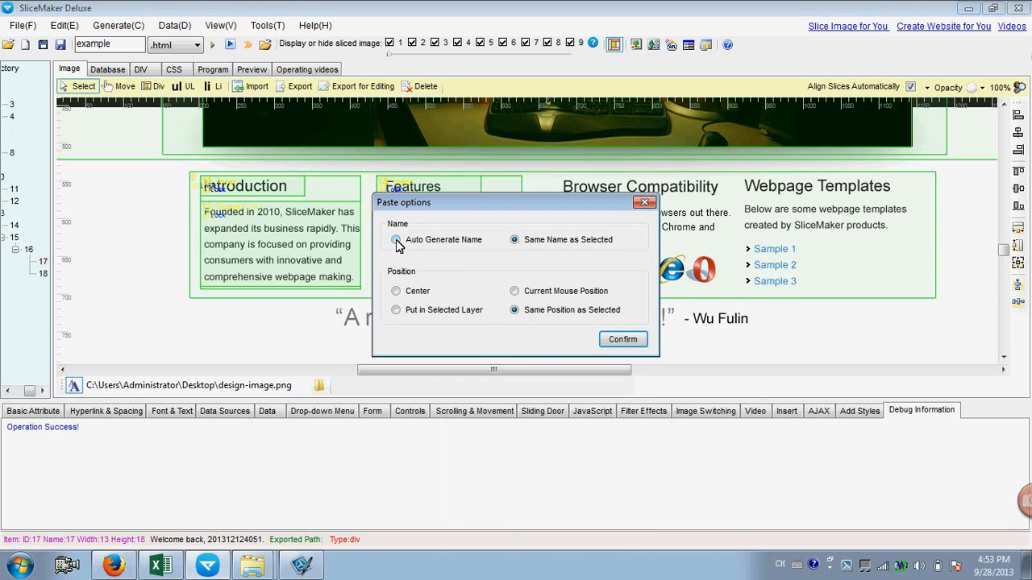
{"action": "left_click", "coordinate": [622, 340]}
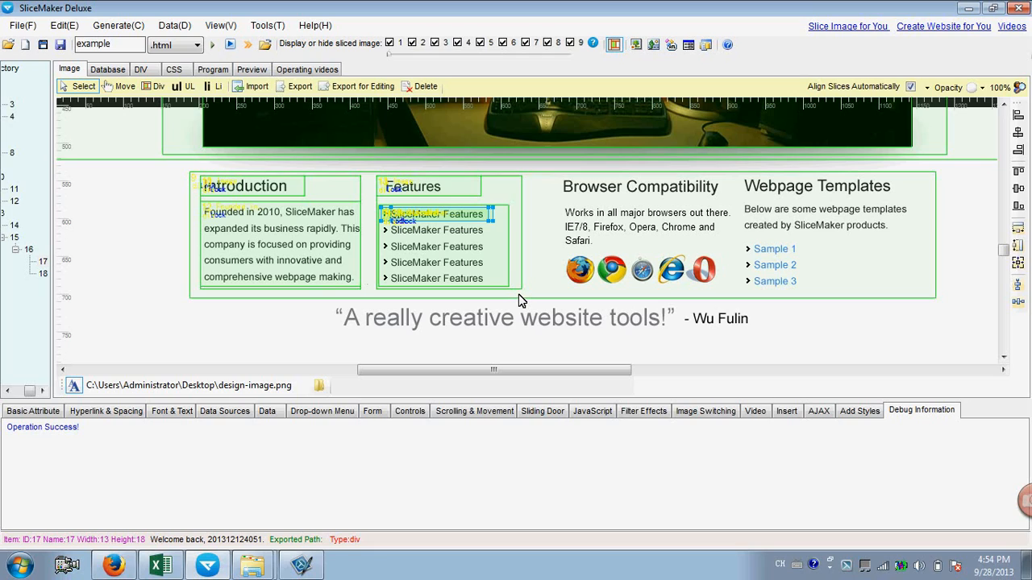
{"action": "key", "text": "Down"}
{"action": "key", "text": "Down"}
{"action": "key", "text": "Down"}
{"action": "key", "text": "Down"}
{"action": "key", "text": "Down"}
{"action": "key", "text": "Down"}
{"action": "key", "text": "Down"}
{"action": "key", "text": "Down"}
{"action": "key", "text": "Down"}
{"action": "key", "text": "Down"}
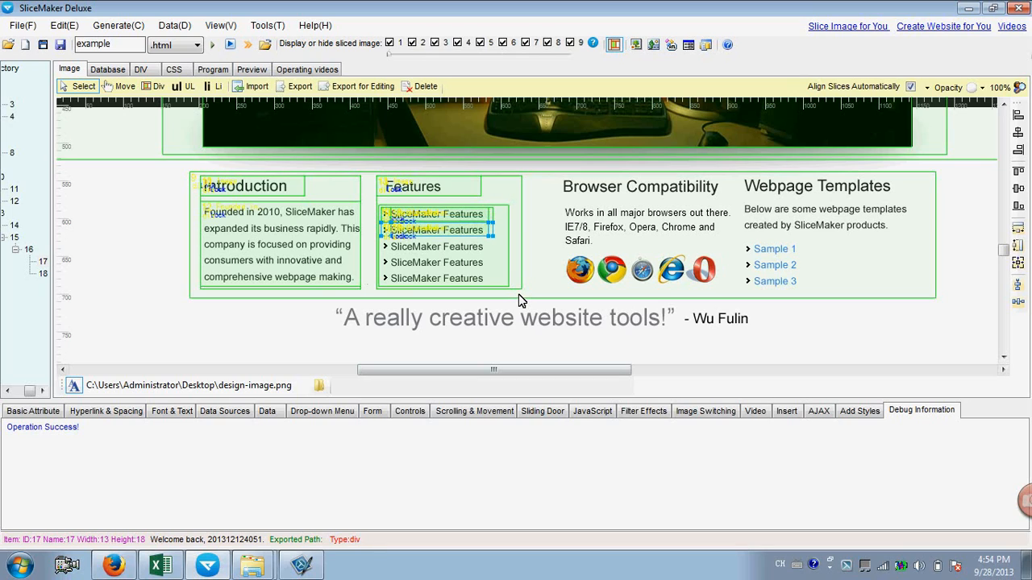
{"action": "key", "text": "Down"}
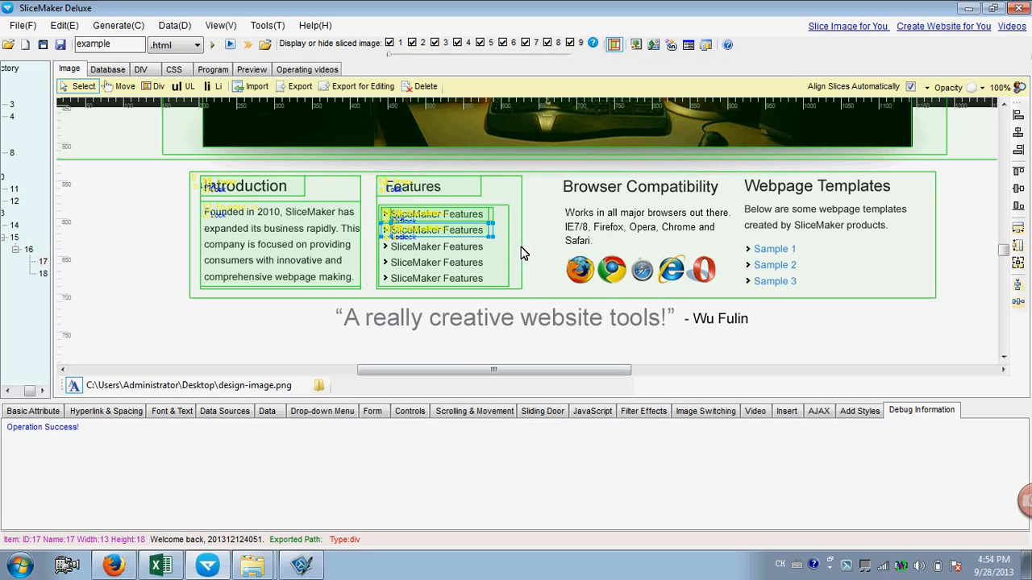
Step: Paste another copy of the first Features row's slices and move it down onto the third list row
{"action": "left_click", "coordinate": [509, 256]}
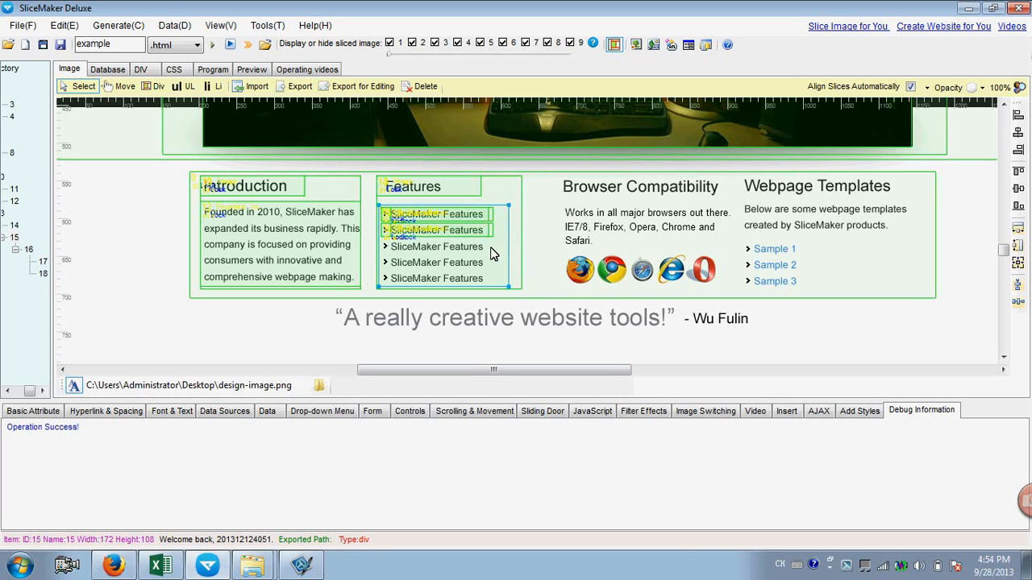
{"action": "right_click", "coordinate": [492, 254]}
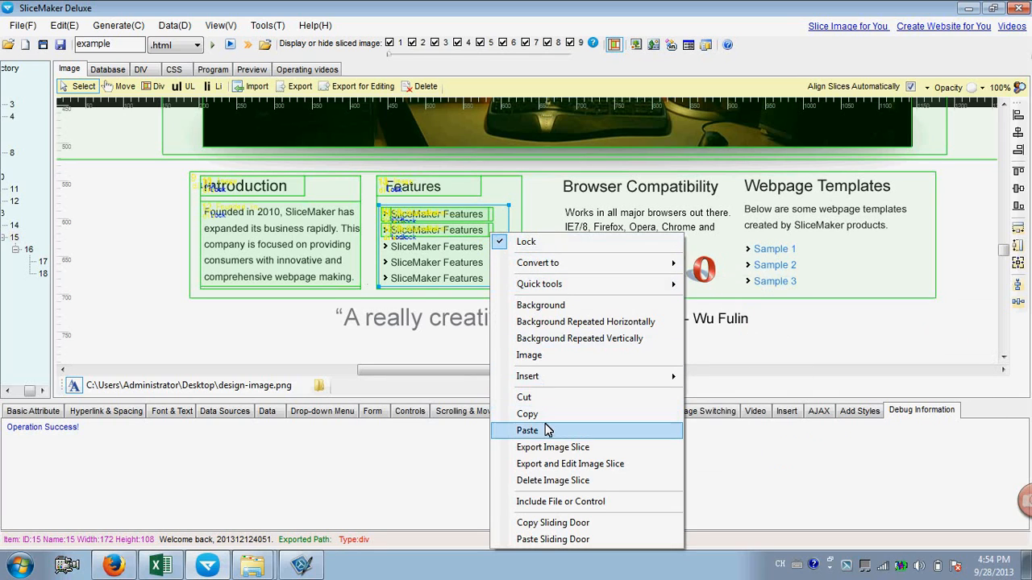
{"action": "left_click", "coordinate": [545, 430]}
{"action": "left_click", "coordinate": [615, 339]}
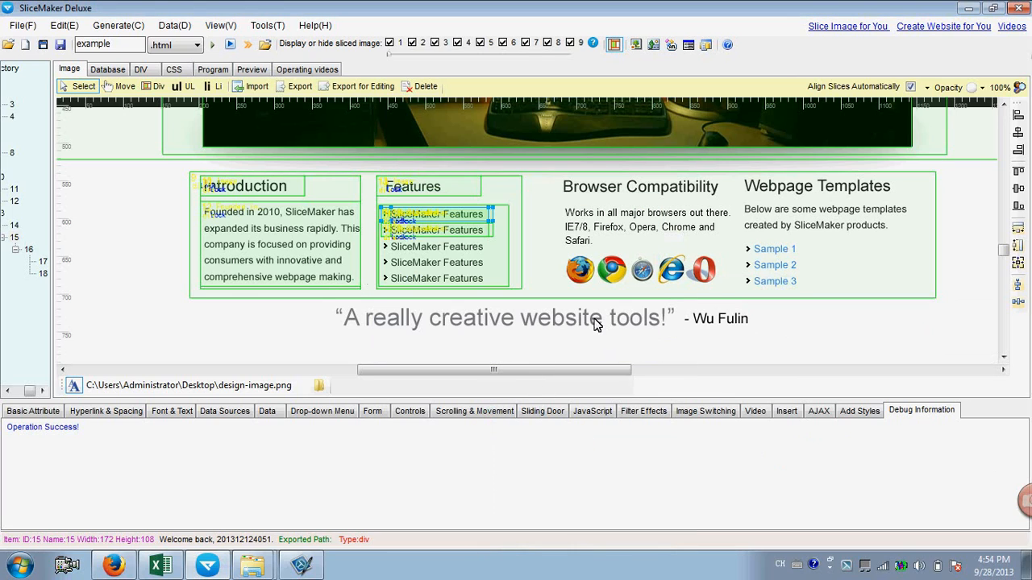
{"action": "key", "text": "Down"}
{"action": "key", "text": "Down"}
{"action": "key", "text": "Down"}
{"action": "key", "text": "Down"}
{"action": "key", "text": "Down"}
{"action": "key", "text": "Down"}
{"action": "key", "text": "Down"}
{"action": "key", "text": "Down"}
{"action": "key", "text": "Down"}
{"action": "key", "text": "Down"}
{"action": "key", "text": "Down"}
{"action": "key", "text": "Down"}
{"action": "key", "text": "Down"}
{"action": "key", "text": "Down"}
{"action": "key", "text": "Down"}
{"action": "key", "text": "Down"}
{"action": "key", "text": "Down"}
{"action": "key", "text": "Down"}
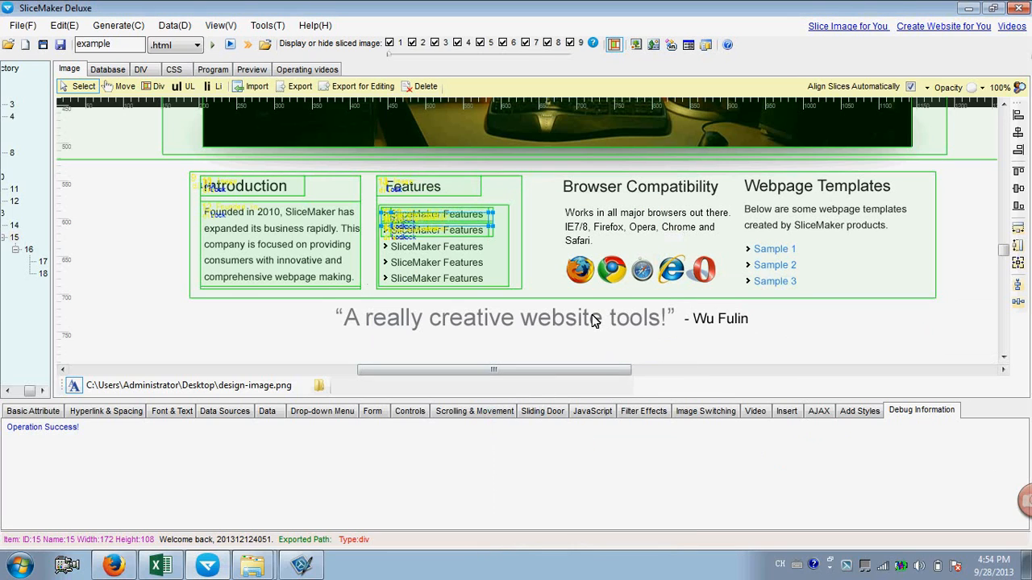
{"action": "key", "text": "Down"}
{"action": "key", "text": "Down"}
{"action": "key", "text": "Down"}
{"action": "key", "text": "Down"}
{"action": "key", "text": "Down"}
{"action": "key", "text": "Down"}
{"action": "key", "text": "Down"}
{"action": "key", "text": "Down"}
{"action": "key", "text": "Down"}
{"action": "key", "text": "Down"}
{"action": "key", "text": "Down"}
{"action": "key", "text": "Down"}
{"action": "key", "text": "Down"}
{"action": "key", "text": "Down"}
{"action": "key", "text": "Down"}
{"action": "key", "text": "Down"}
{"action": "key", "text": "Down"}
{"action": "key", "text": "Down"}
{"action": "key", "text": "Down"}
{"action": "key", "text": "Down"}
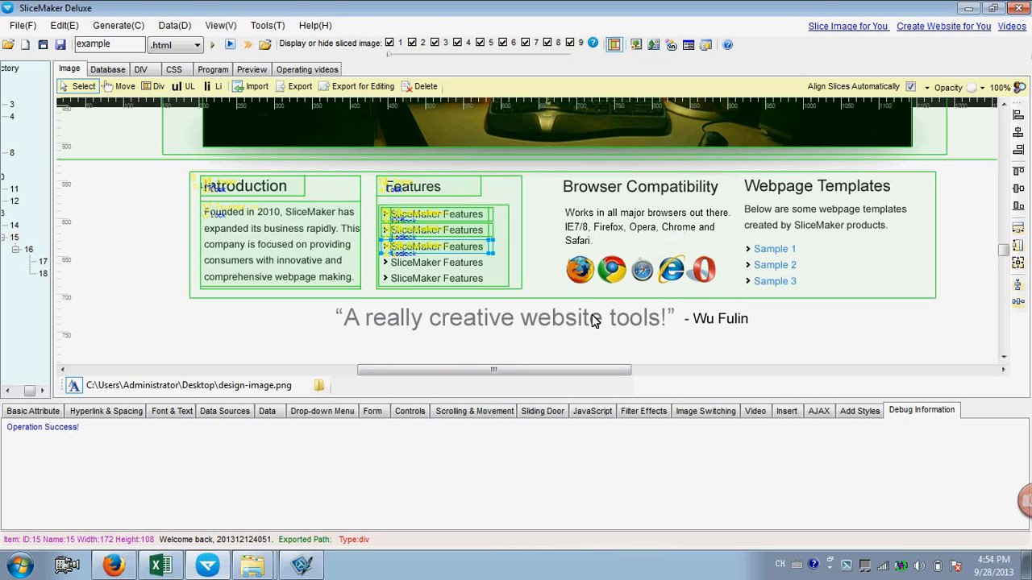
Step: Paste a further copy of the first Features row's slices and move it down onto the fourth list row
{"action": "left_click", "coordinate": [540, 235]}
{"action": "right_click", "coordinate": [520, 207]}
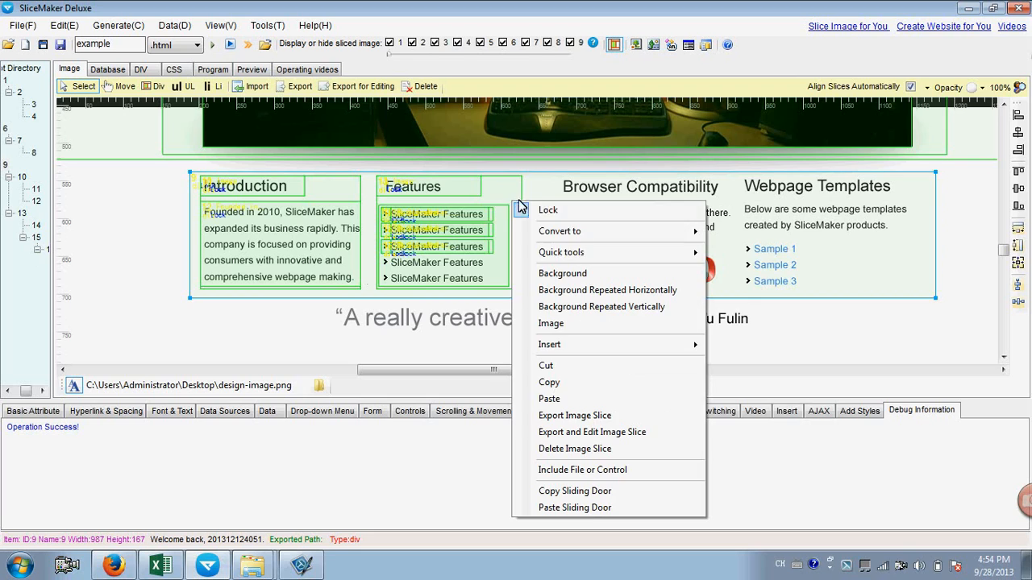
{"action": "left_click", "coordinate": [552, 398]}
{"action": "left_click", "coordinate": [616, 340]}
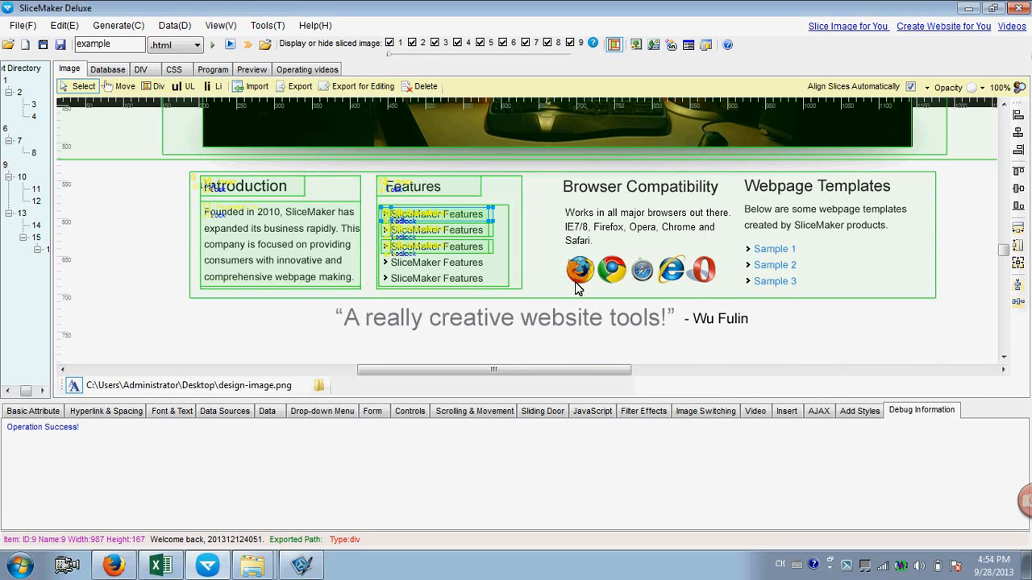
{"action": "key", "text": "Down"}
{"action": "key", "text": "Down"}
{"action": "key", "text": "Down"}
{"action": "key", "text": "Down"}
{"action": "key", "text": "Down"}
{"action": "key", "text": "Down"}
{"action": "key", "text": "Down"}
{"action": "key", "text": "Down"}
{"action": "key", "text": "Down"}
{"action": "key", "text": "Down"}
{"action": "key", "text": "Down"}
{"action": "key", "text": "Down"}
{"action": "key", "text": "Down"}
{"action": "key", "text": "Down"}
{"action": "key", "text": "Down"}
{"action": "key", "text": "Down"}
{"action": "key", "text": "Down"}
{"action": "key", "text": "Down"}
{"action": "key", "text": "Down"}
{"action": "key", "text": "Down"}
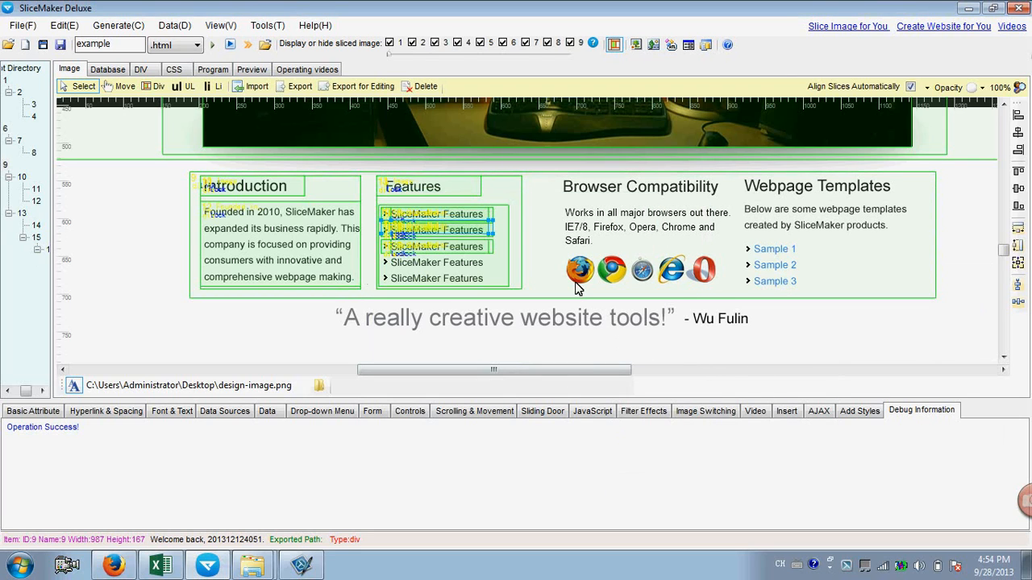
{"action": "key", "text": "Down"}
{"action": "key", "text": "Down"}
{"action": "key", "text": "Down"}
{"action": "key", "text": "Down"}
{"action": "key", "text": "Down"}
{"action": "key", "text": "Down"}
{"action": "key", "text": "Down"}
{"action": "key", "text": "Down"}
{"action": "key", "text": "Down"}
{"action": "key", "text": "Down"}
{"action": "key", "text": "Down"}
{"action": "key", "text": "Down"}
{"action": "key", "text": "Down"}
{"action": "key", "text": "Down"}
{"action": "key", "text": "Down"}
{"action": "key", "text": "Down"}
{"action": "key", "text": "Down"}
{"action": "key", "text": "Down"}
{"action": "key", "text": "Down"}
{"action": "key", "text": "Down"}
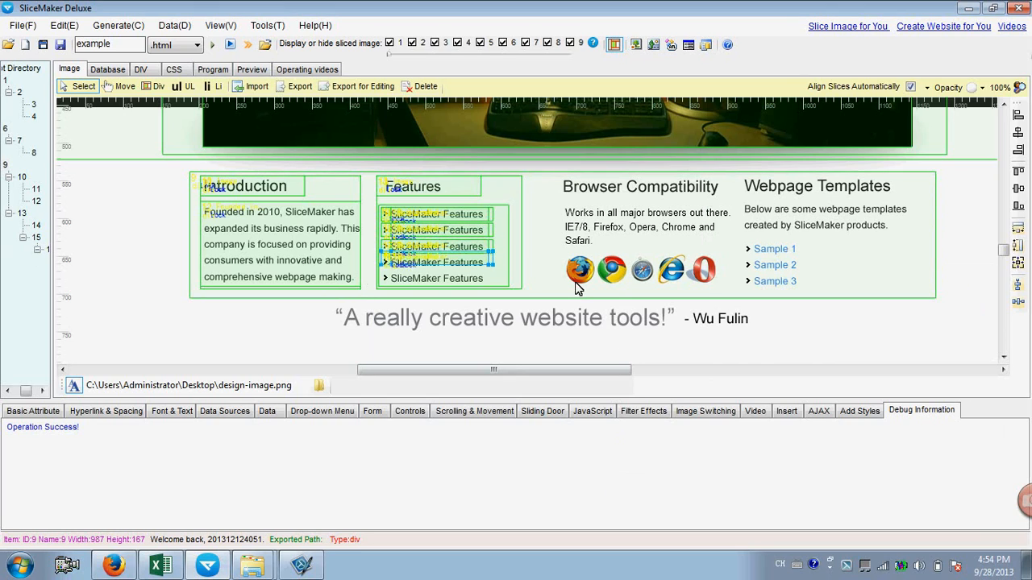
{"action": "key", "text": "Down"}
{"action": "key", "text": "Down"}
{"action": "key", "text": "Down"}
{"action": "key", "text": "Down"}
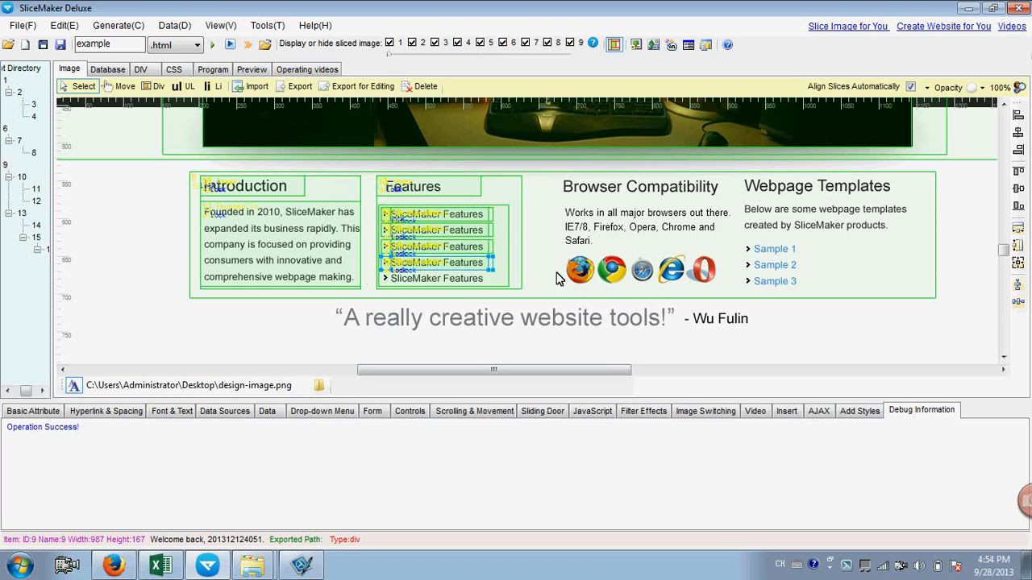
Step: Paste another copy of the first Features row's slices and move it down onto the fifth list row
{"action": "right_click", "coordinate": [534, 208]}
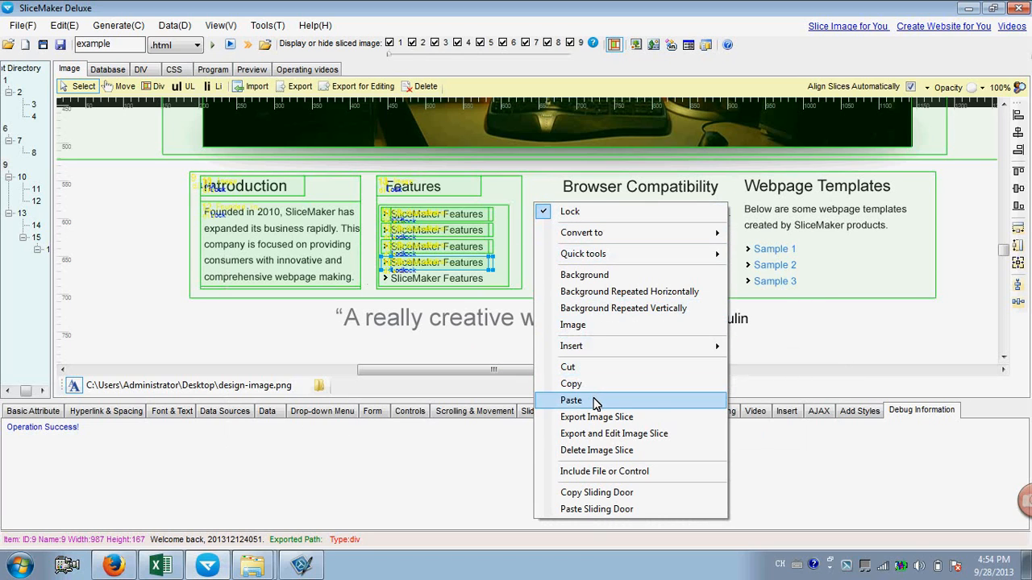
{"action": "left_click", "coordinate": [569, 398]}
{"action": "left_click", "coordinate": [622, 341]}
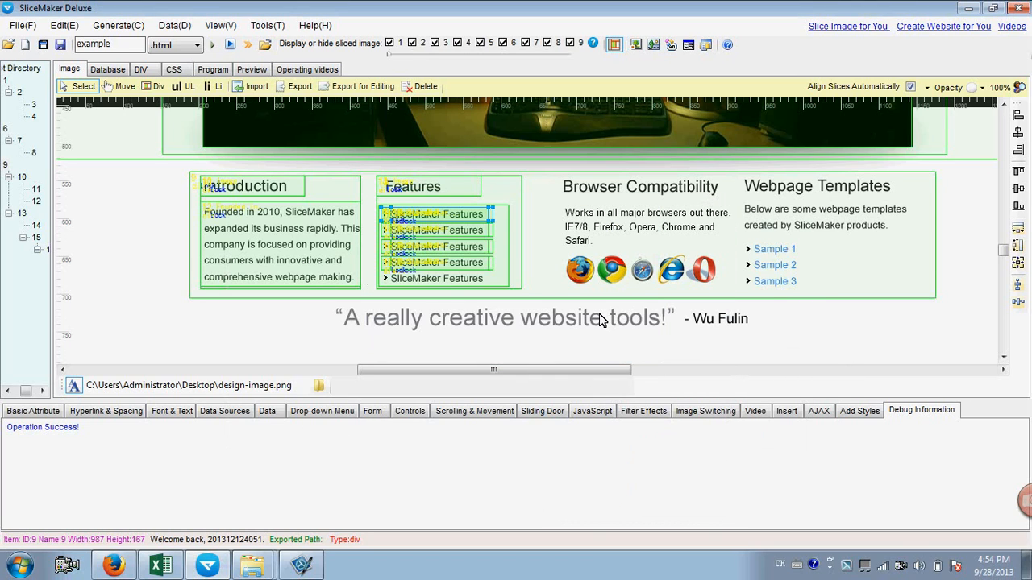
{"action": "key", "text": "Down"}
{"action": "key", "text": "Down"}
{"action": "key", "text": "Down"}
{"action": "key", "text": "Down"}
{"action": "key", "text": "Down"}
{"action": "key", "text": "Down"}
{"action": "key", "text": "Down"}
{"action": "key", "text": "Down"}
{"action": "key", "text": "Down"}
{"action": "key", "text": "Down"}
{"action": "key", "text": "Down"}
{"action": "key", "text": "Down"}
{"action": "key", "text": "Down"}
{"action": "key", "text": "Down"}
{"action": "key", "text": "Down"}
{"action": "key", "text": "Down"}
{"action": "key", "text": "Down"}
{"action": "key", "text": "Down"}
{"action": "key", "text": "Down"}
{"action": "key", "text": "Down"}
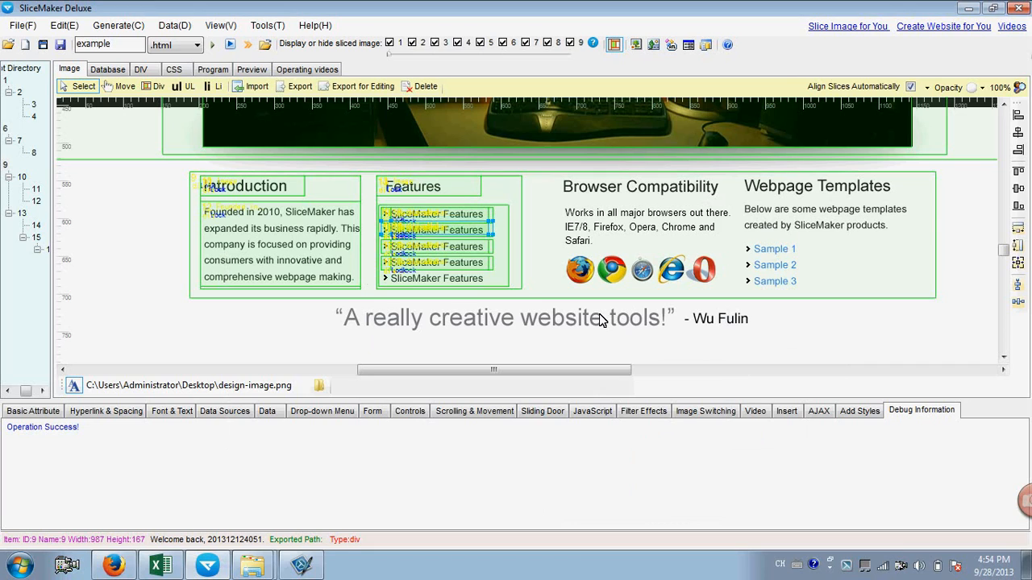
{"action": "key", "text": "Down"}
{"action": "key", "text": "Down"}
{"action": "key", "text": "Down"}
{"action": "key", "text": "Down"}
{"action": "key", "text": "Down"}
{"action": "key", "text": "Down"}
{"action": "key", "text": "Down"}
{"action": "key", "text": "Down"}
{"action": "key", "text": "Down"}
{"action": "key", "text": "Down"}
{"action": "key", "text": "Down"}
{"action": "key", "text": "Down"}
{"action": "key", "text": "Down"}
{"action": "key", "text": "Down"}
{"action": "key", "text": "Down"}
{"action": "key", "text": "Down"}
{"action": "key", "text": "Down"}
{"action": "key", "text": "Down"}
{"action": "key", "text": "Down"}
{"action": "key", "text": "Down"}
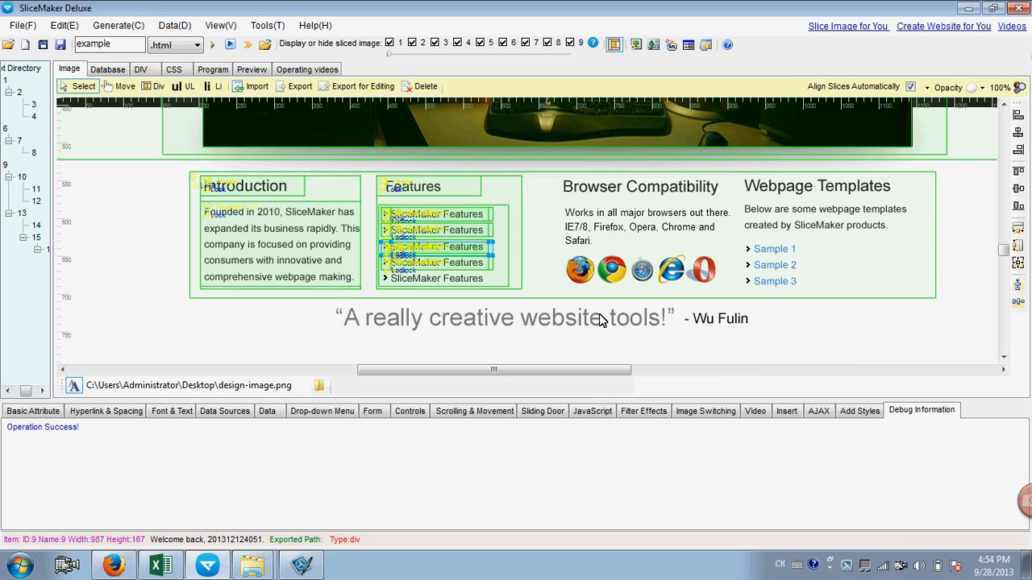
{"action": "key", "text": "Down"}
{"action": "key", "text": "Down"}
{"action": "key", "text": "Down"}
{"action": "key", "text": "Down"}
{"action": "key", "text": "Down"}
{"action": "key", "text": "Down"}
{"action": "key", "text": "Down"}
{"action": "key", "text": "Down"}
{"action": "key", "text": "Down"}
{"action": "key", "text": "Down"}
{"action": "key", "text": "Down"}
{"action": "key", "text": "Down"}
{"action": "key", "text": "Down"}
{"action": "key", "text": "Down"}
{"action": "key", "text": "Down"}
{"action": "key", "text": "Down"}
{"action": "key", "text": "Down"}
{"action": "key", "text": "Down"}
{"action": "key", "text": "Down"}
{"action": "key", "text": "Down"}
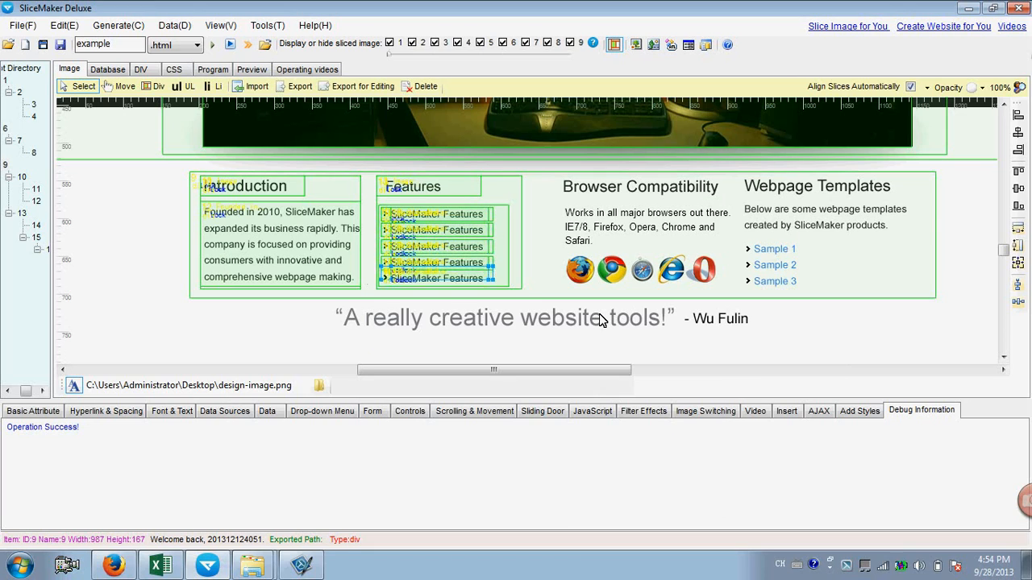
{"action": "key", "text": "Down"}
{"action": "key", "text": "Down"}
{"action": "key", "text": "Down"}
{"action": "key", "text": "Down"}
{"action": "key", "text": "Down"}
{"action": "key", "text": "Down"}
{"action": "key", "text": "Down"}
{"action": "key", "text": "Down"}
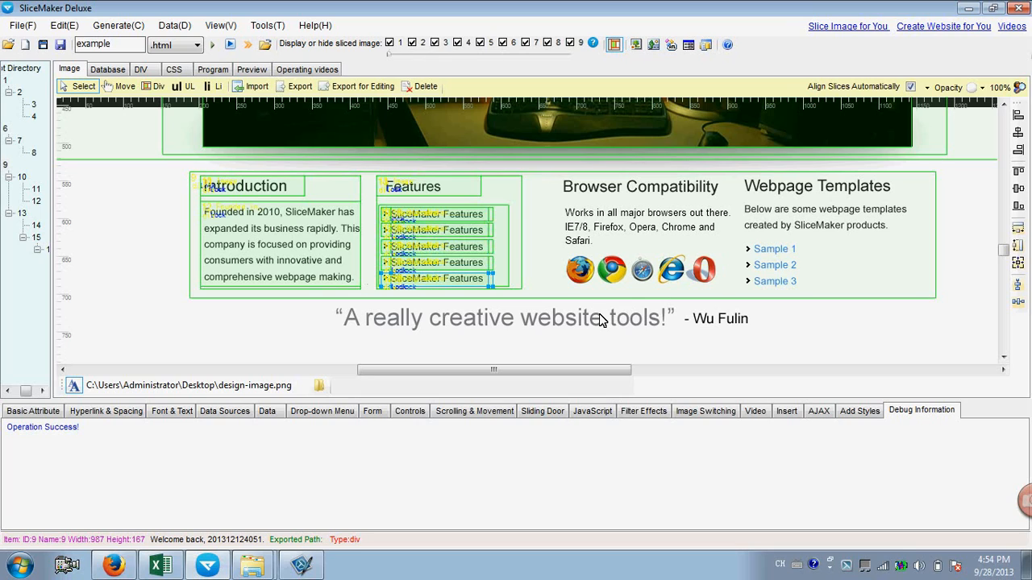
{"action": "key", "text": "Up"}
{"action": "key", "text": "Down"}
{"action": "key", "text": "Up"}
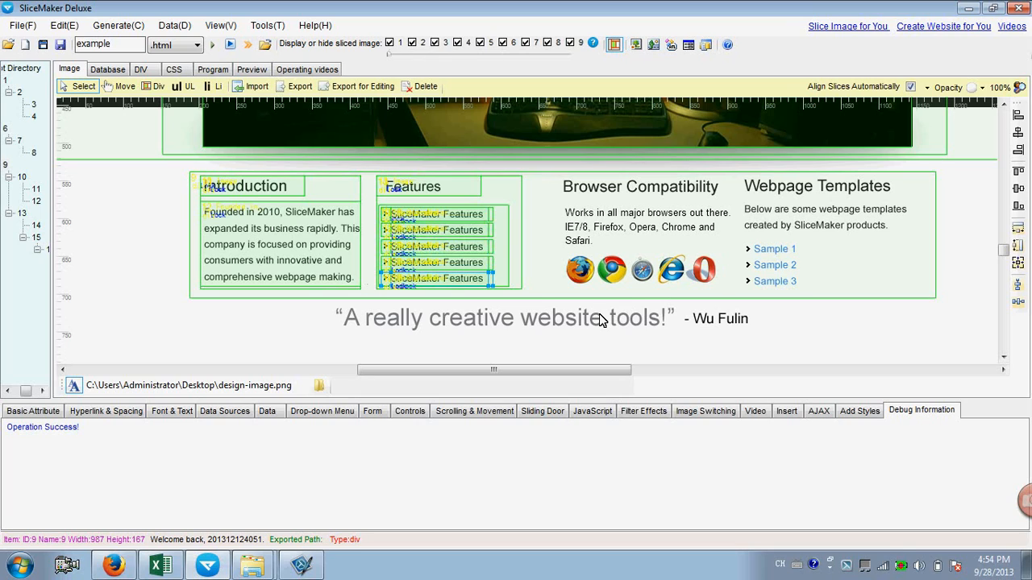
Step: Generate the page and export its images, CSS, HTML and Javascript files to C:\Users\Administrator\Desktop\example
{"action": "left_click", "coordinate": [412, 218]}
{"action": "left_click", "coordinate": [390, 219]}
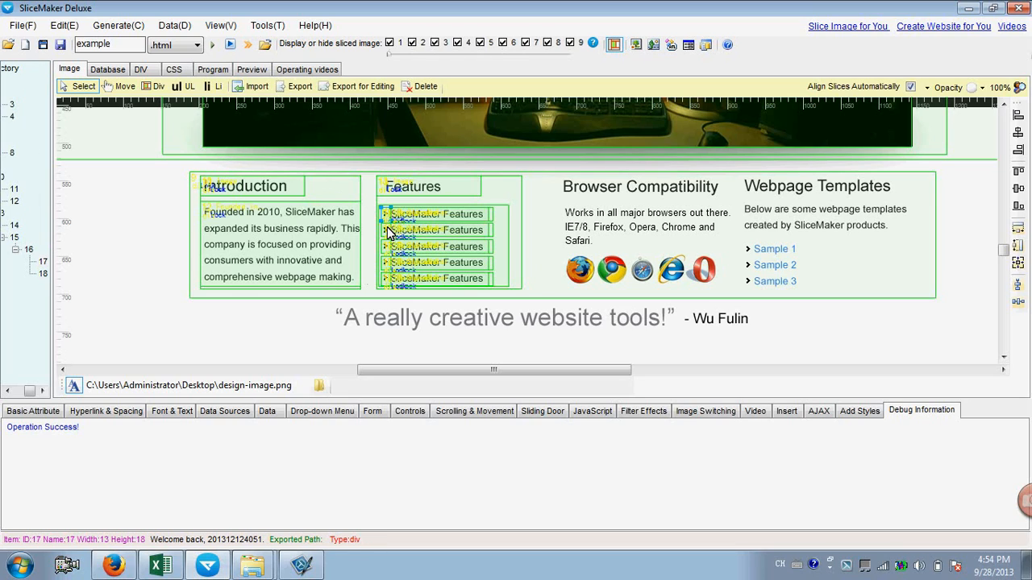
{"action": "left_click", "coordinate": [410, 233]}
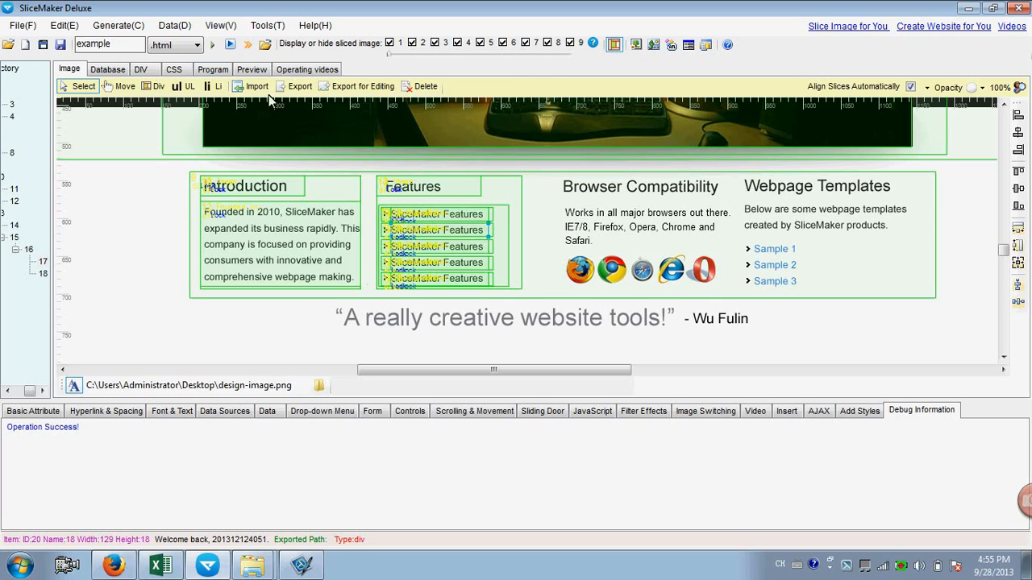
{"action": "left_click", "coordinate": [214, 44]}
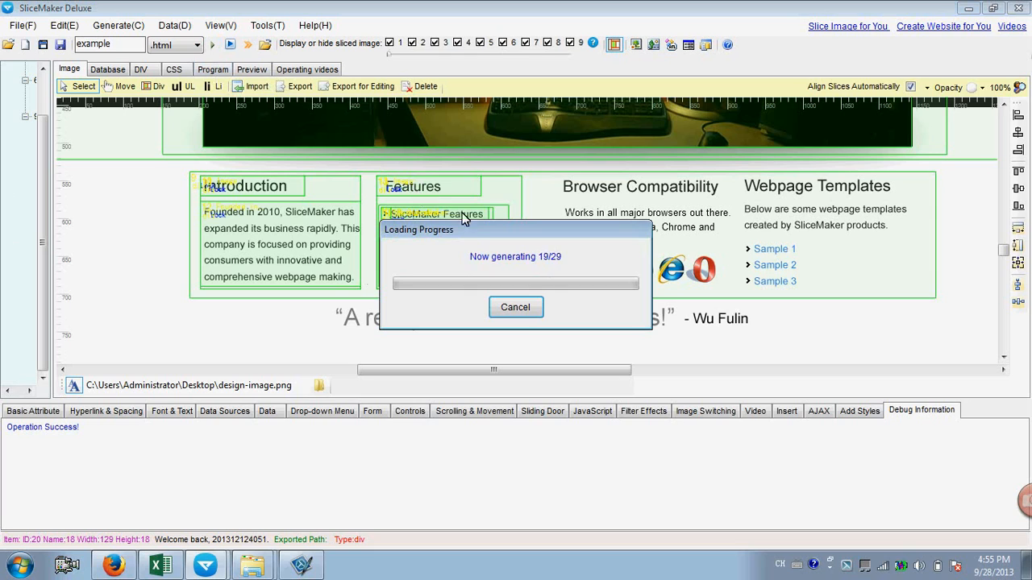
{"action": "left_click", "coordinate": [581, 332]}
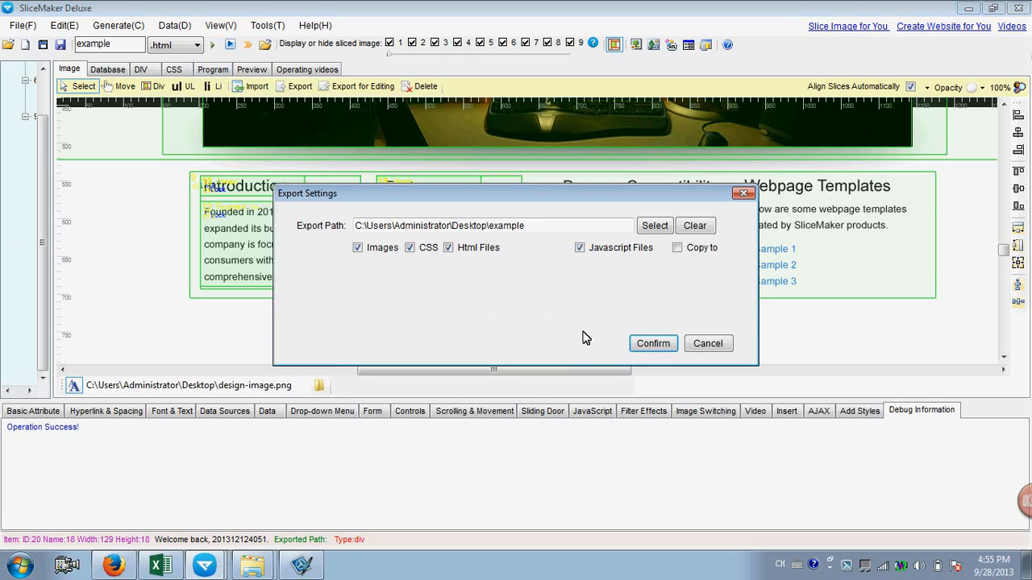
{"action": "left_click", "coordinate": [647, 343]}
{"action": "left_click", "coordinate": [586, 333]}
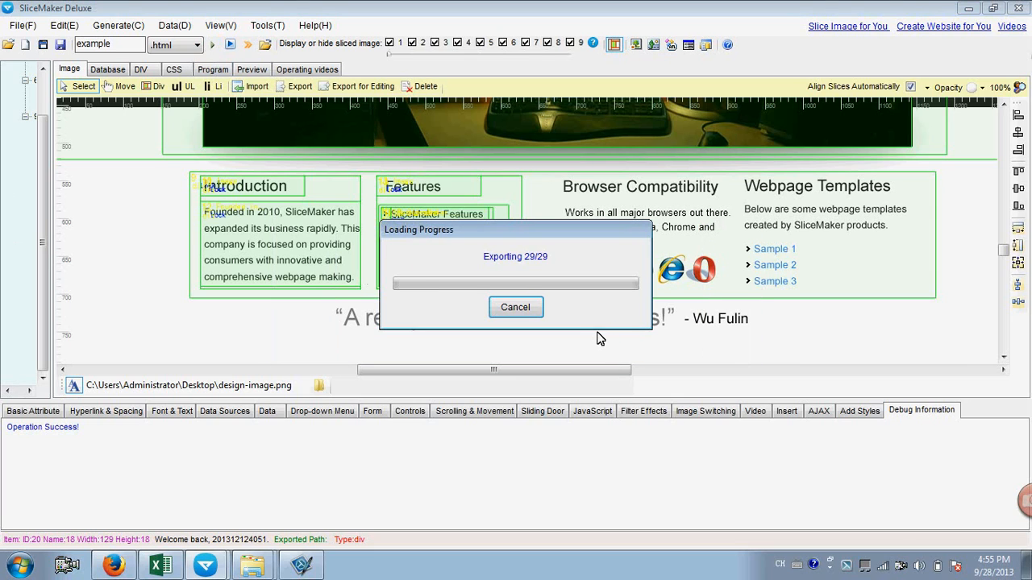
{"action": "left_click", "coordinate": [594, 320]}
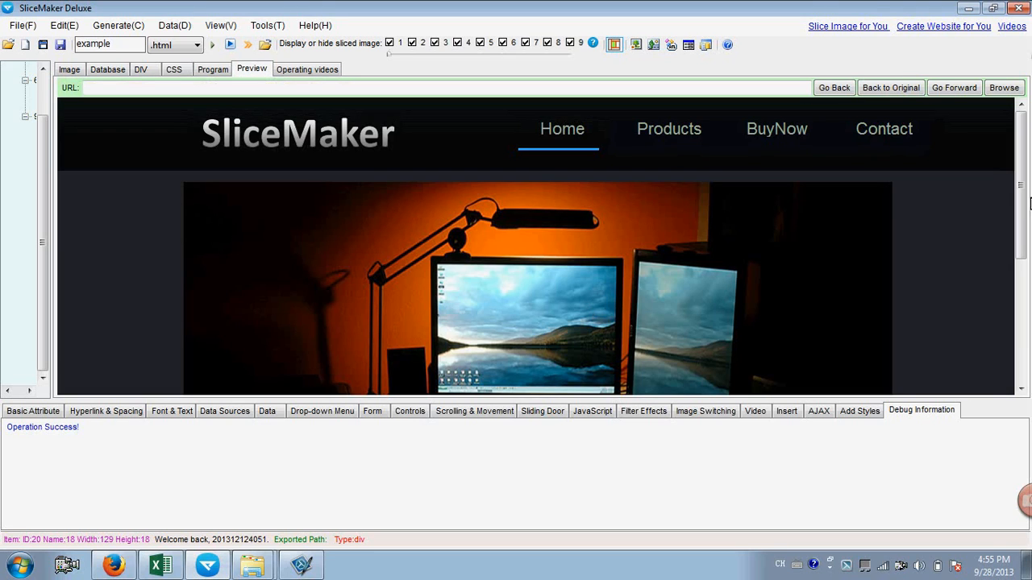
Step: Check in the preview that the text of the five Features list rows is selectable
{"action": "left_click_drag", "start_coordinate": [1021, 160], "coordinate": [1024, 301]}
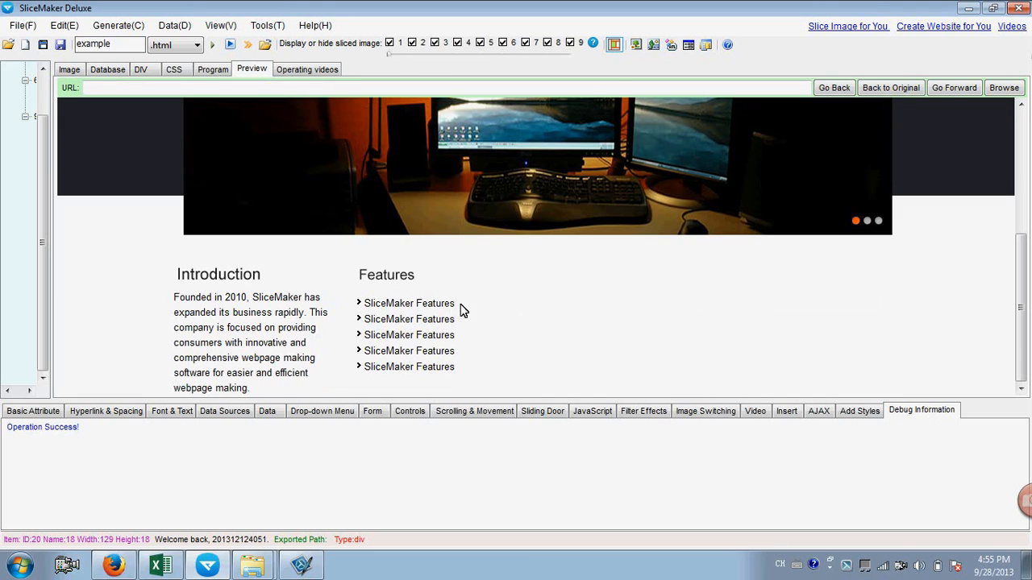
{"action": "left_click_drag", "start_coordinate": [365, 305], "coordinate": [437, 308]}
{"action": "left_click_drag", "start_coordinate": [367, 323], "coordinate": [454, 320]}
{"action": "left_click", "coordinate": [368, 339]}
{"action": "left_click_drag", "start_coordinate": [369, 340], "coordinate": [446, 367]}
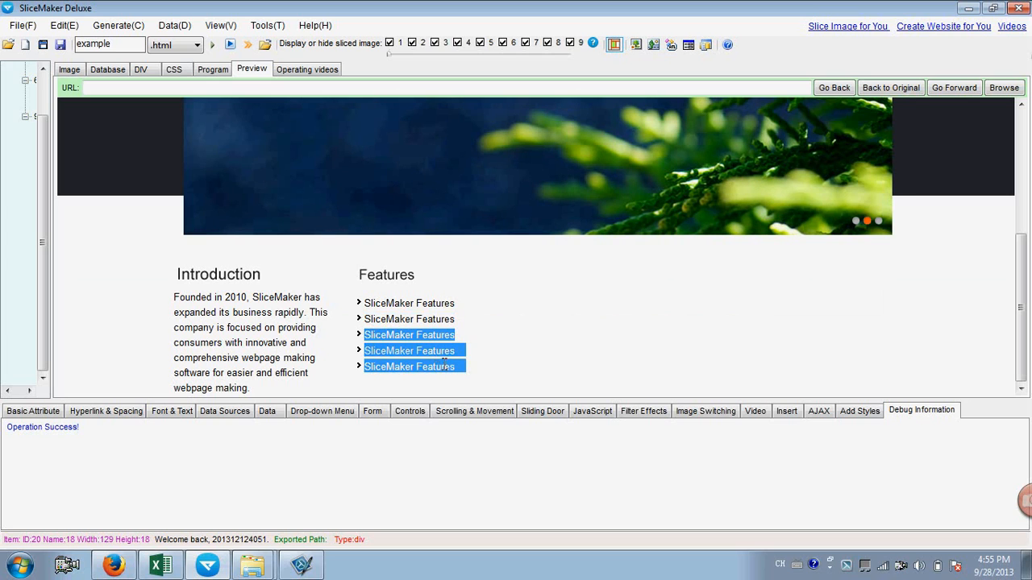
{"action": "left_click", "coordinate": [444, 360]}
Step: Switch to Firefox, reload example.html and check that all Features rows are selectable text, then return to SliceMaker
{"action": "left_click", "coordinate": [113, 569]}
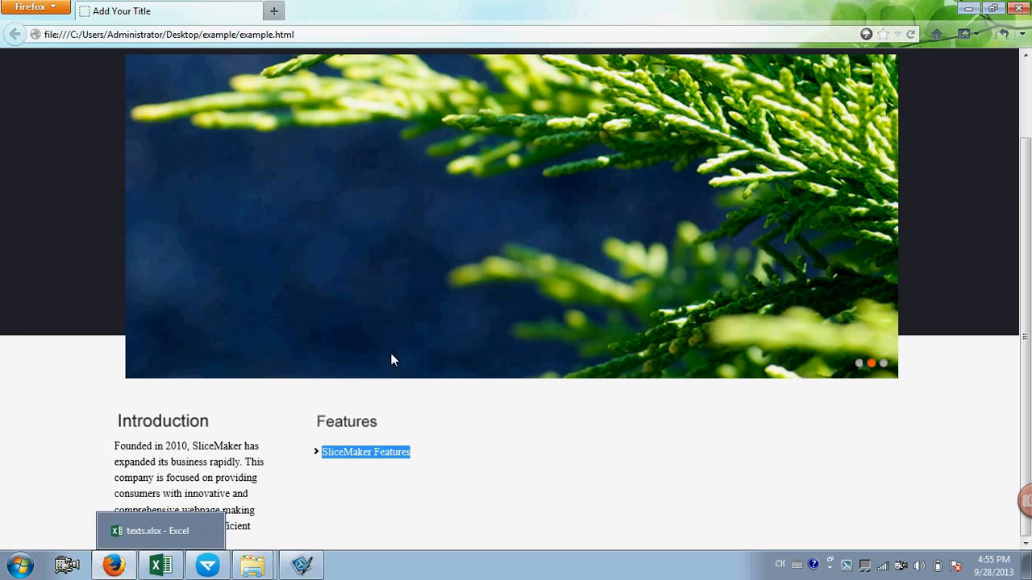
{"action": "left_click", "coordinate": [911, 34]}
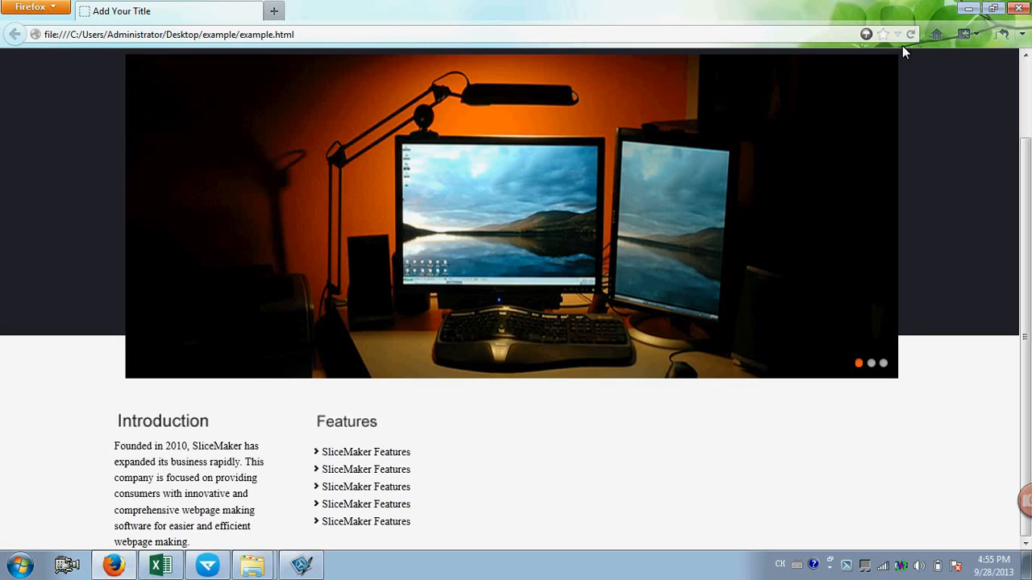
{"action": "left_click_drag", "start_coordinate": [334, 454], "coordinate": [428, 514]}
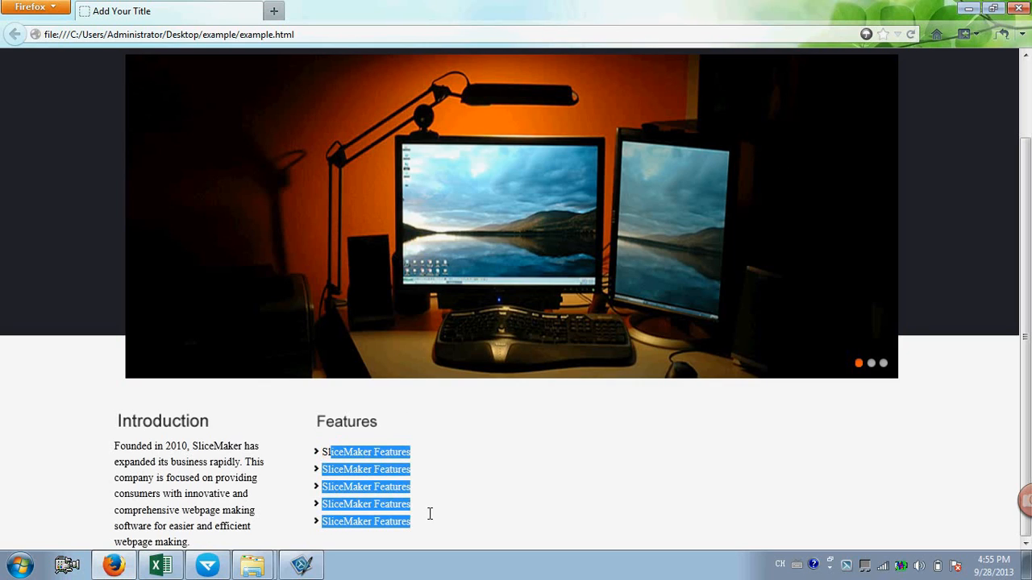
{"action": "left_click", "coordinate": [416, 487]}
{"action": "left_click", "coordinate": [207, 567]}
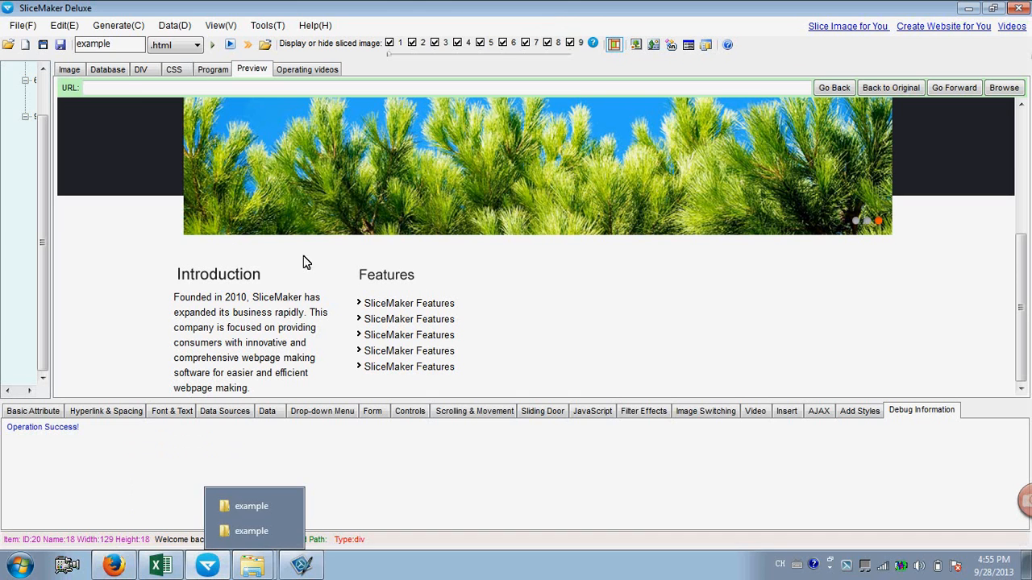
Step: Draw div slices around the Browser Compatibility column, its heading (about 217×30), its paragraph (about 224×58) and its browser icons (about 211×43)
{"action": "left_click", "coordinate": [69, 70]}
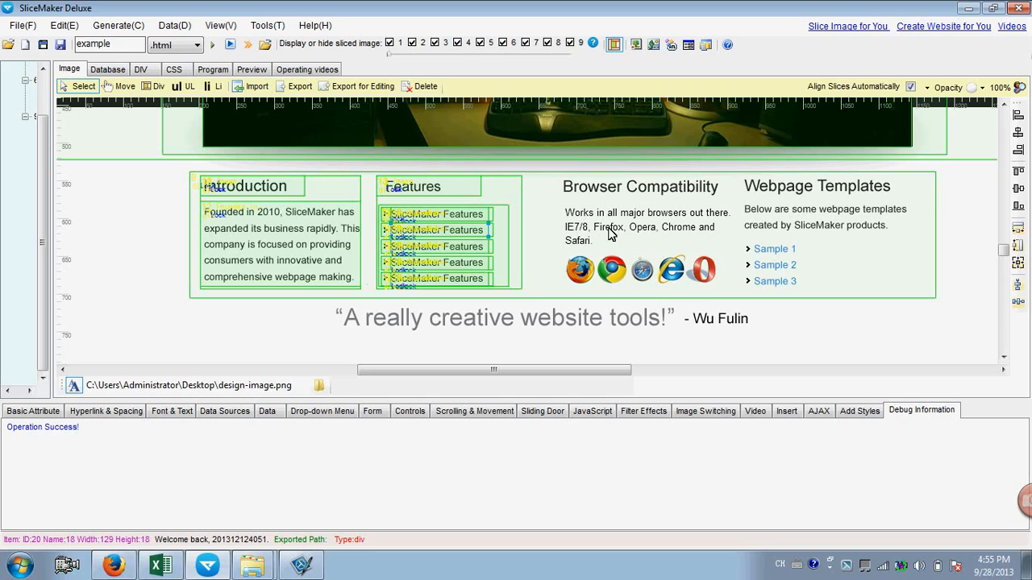
{"action": "left_click", "coordinate": [160, 86]}
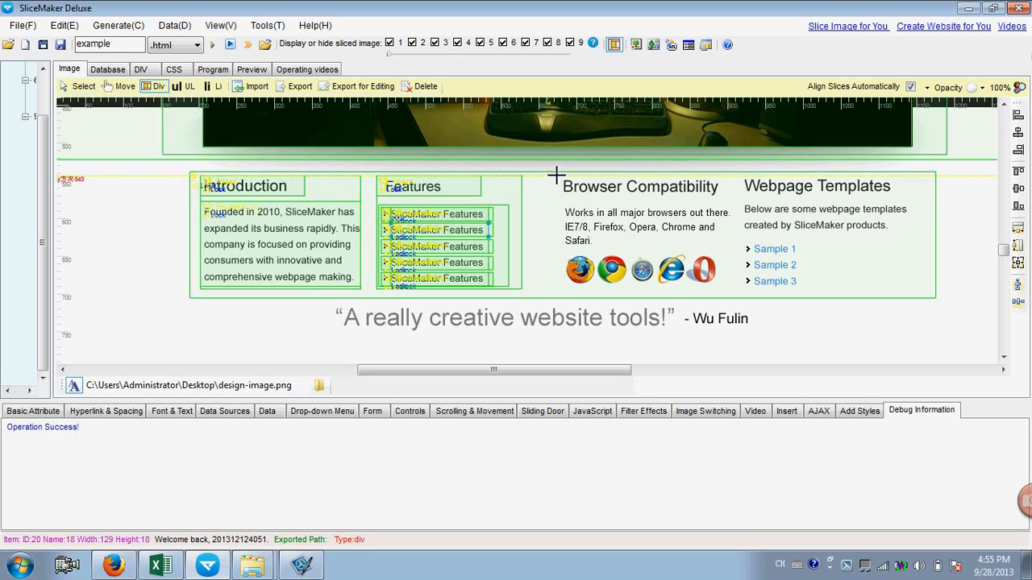
{"action": "left_click_drag", "start_coordinate": [555, 174], "coordinate": [730, 289]}
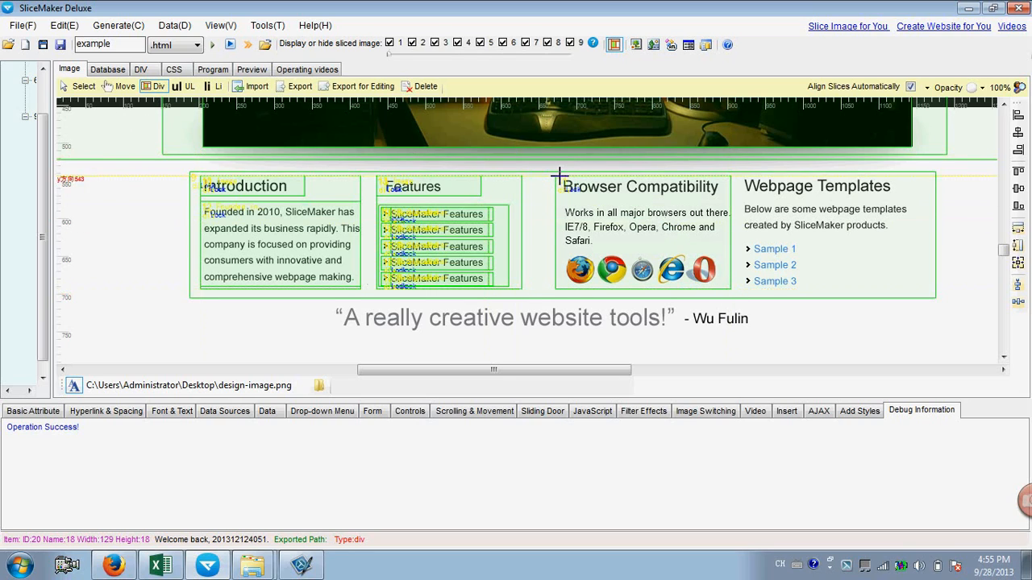
{"action": "left_click_drag", "start_coordinate": [557, 175], "coordinate": [724, 195]}
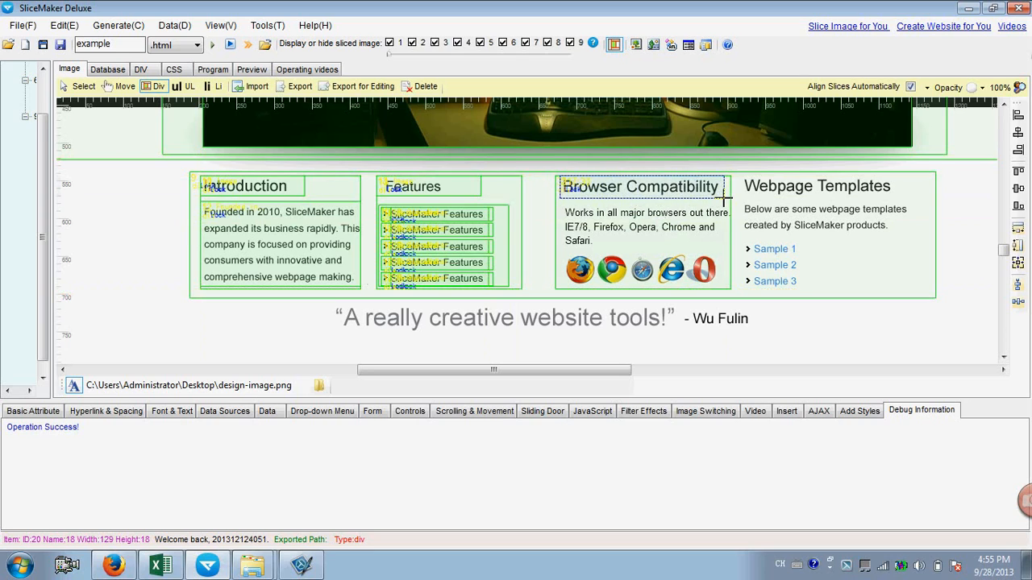
{"action": "left_click_drag", "start_coordinate": [560, 203], "coordinate": [730, 249]}
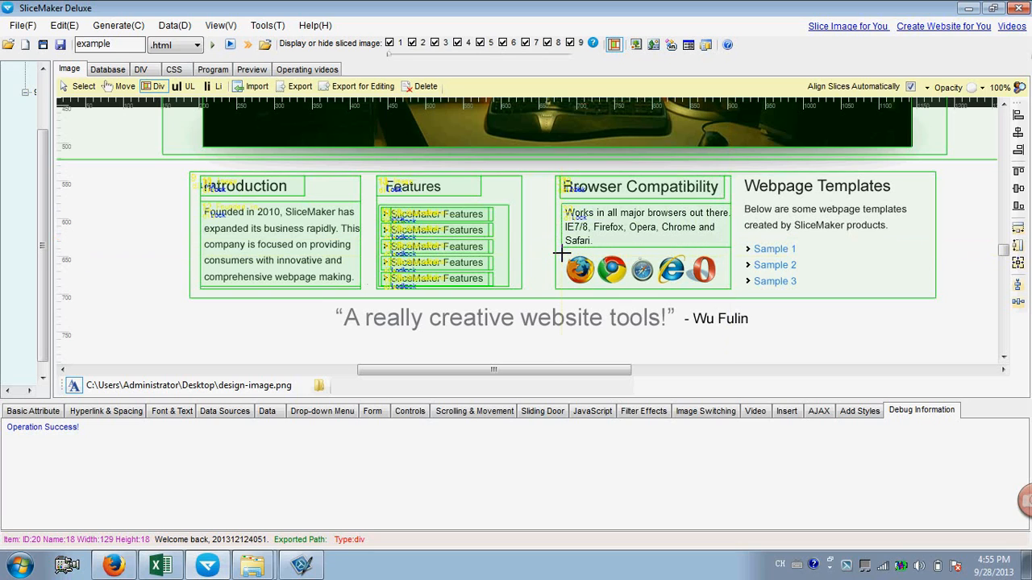
{"action": "left_click_drag", "start_coordinate": [562, 254], "coordinate": [721, 286]}
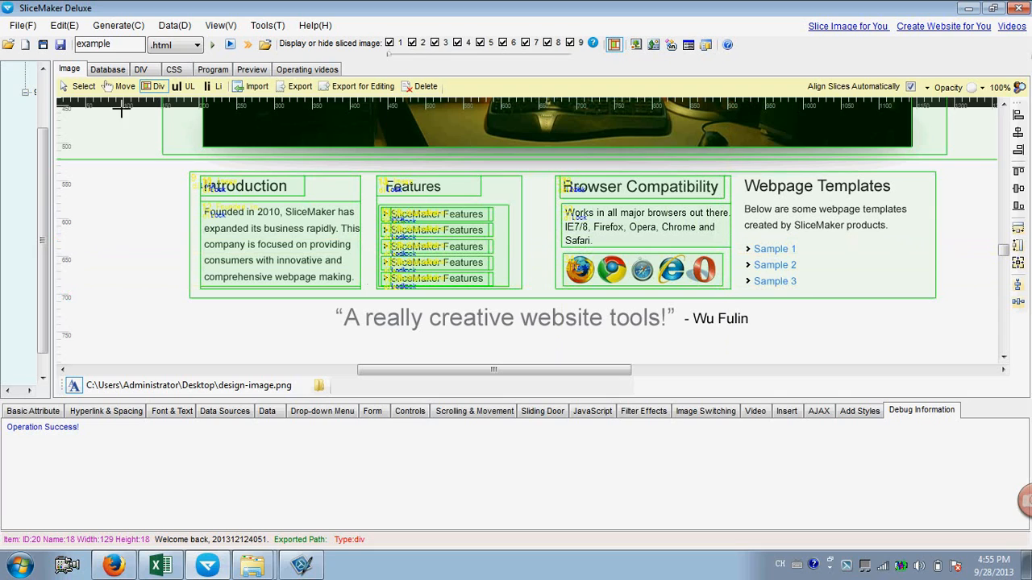
Step: Set the Browser Compatibility heading slice to be output as an image
{"action": "left_click", "coordinate": [83, 86]}
{"action": "left_click", "coordinate": [621, 196]}
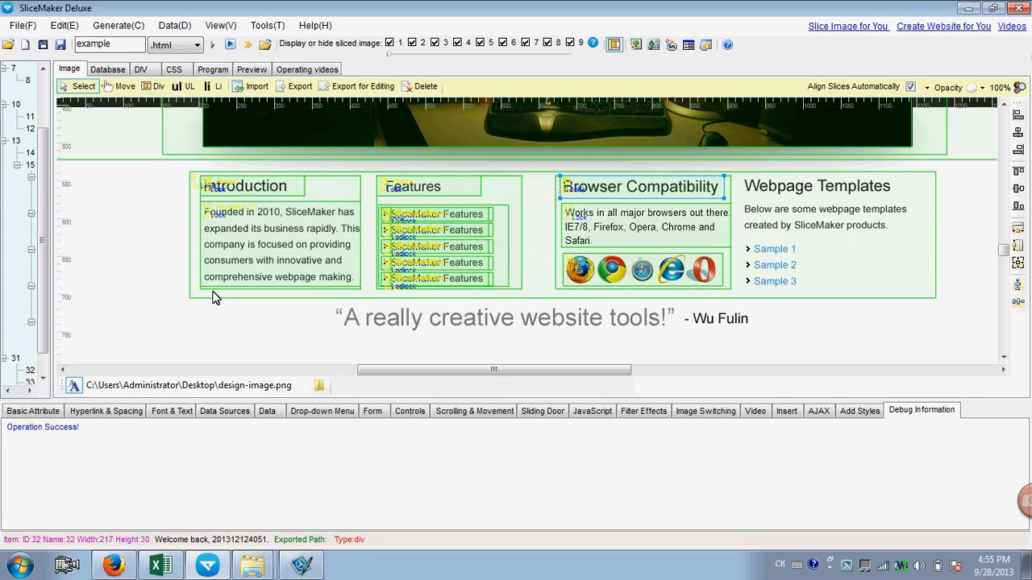
{"action": "left_click", "coordinate": [34, 412]}
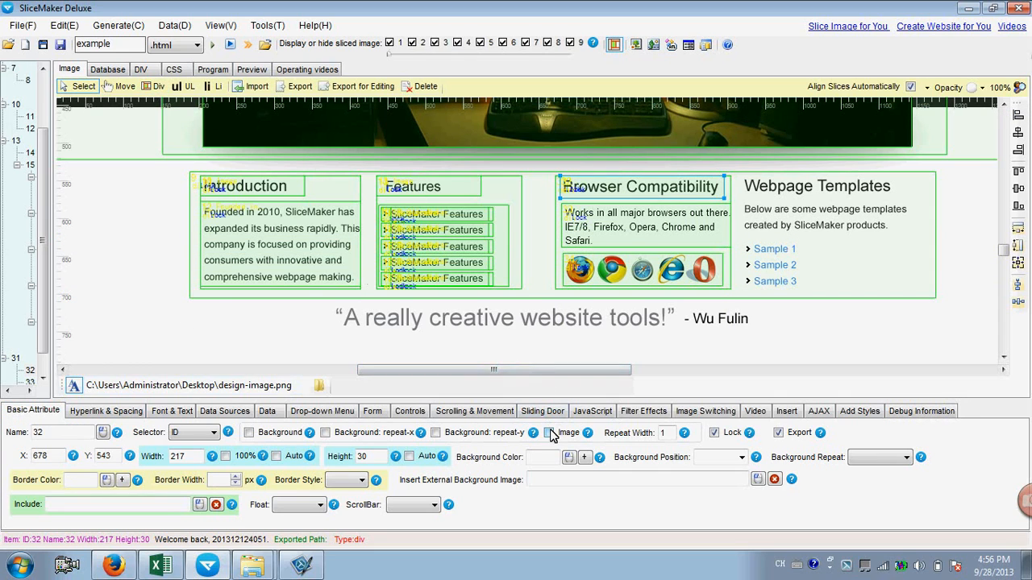
Step: Copy "Works in all major browsers out there. IE series, Firefox, Chrome, Safari and Opera" from texts.xlsx into the Browser Compatibility paragraph slice's text
{"action": "left_click", "coordinate": [603, 220]}
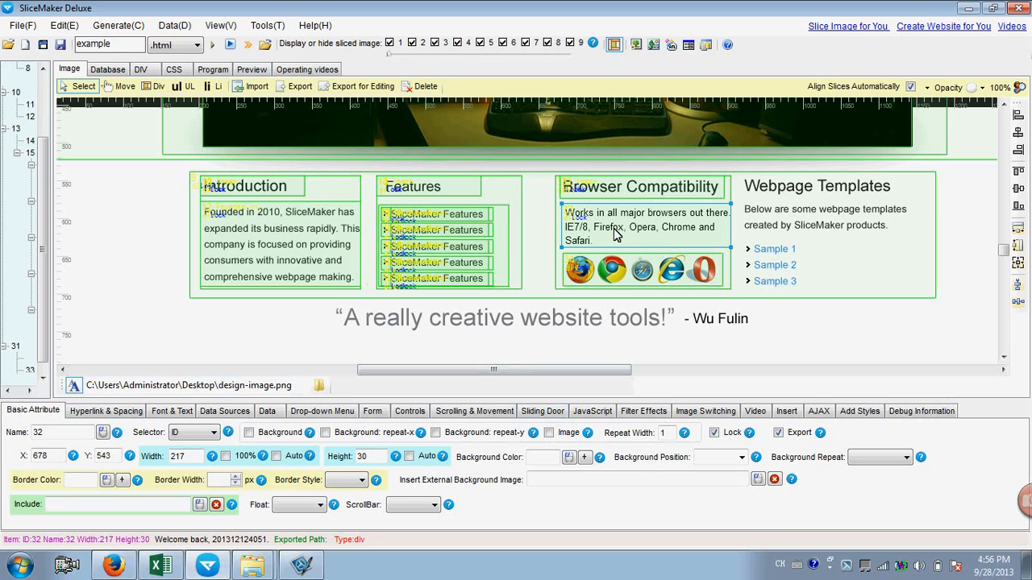
{"action": "left_click", "coordinate": [160, 566]}
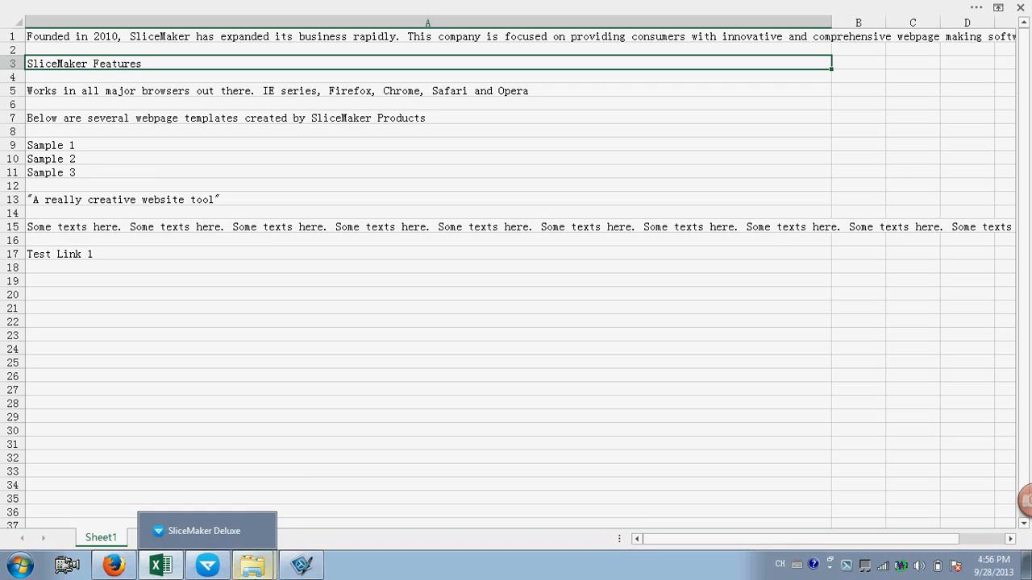
{"action": "left_click", "coordinate": [147, 96]}
{"action": "key", "text": "ctrl+c"}
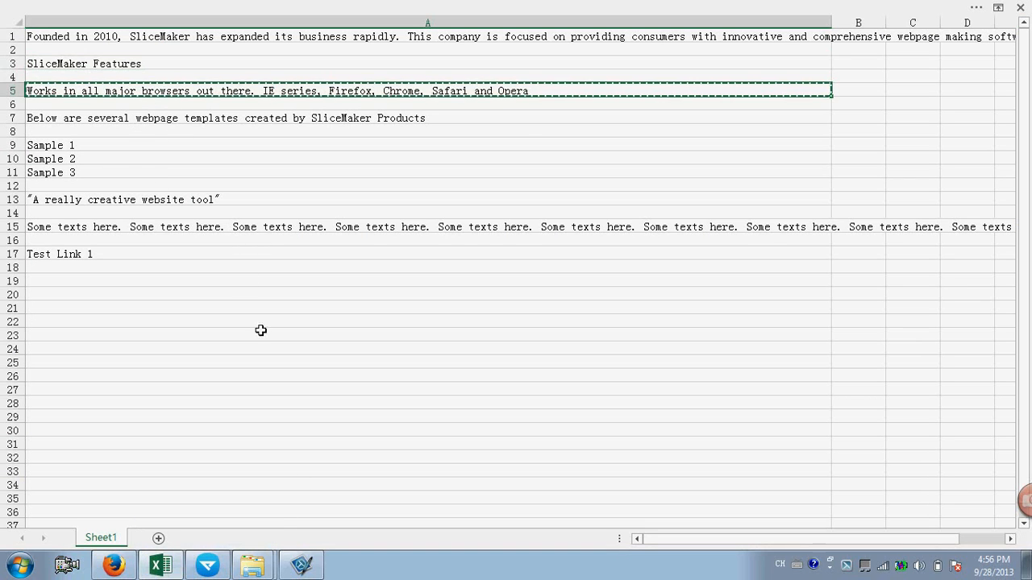
{"action": "left_click", "coordinate": [244, 528]}
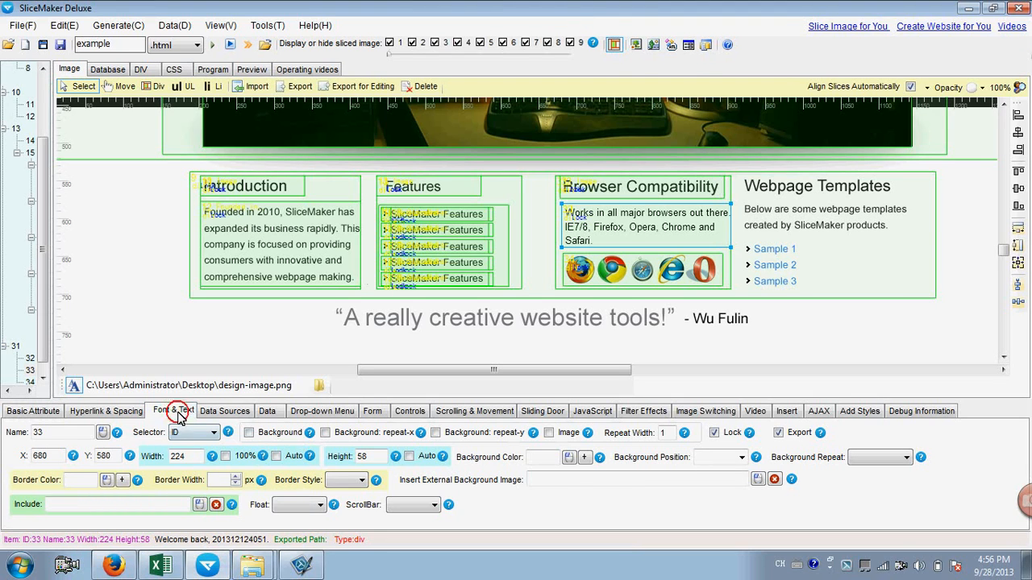
{"action": "left_click", "coordinate": [173, 411]}
{"action": "right_click", "coordinate": [125, 461]}
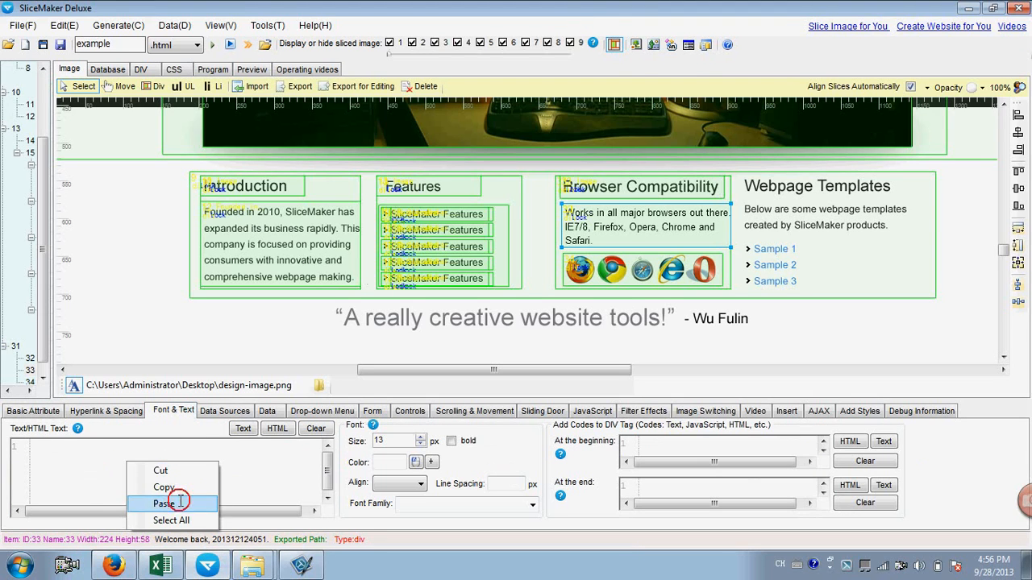
{"action": "left_click", "coordinate": [176, 496]}
{"action": "key", "text": "BackSpace"}
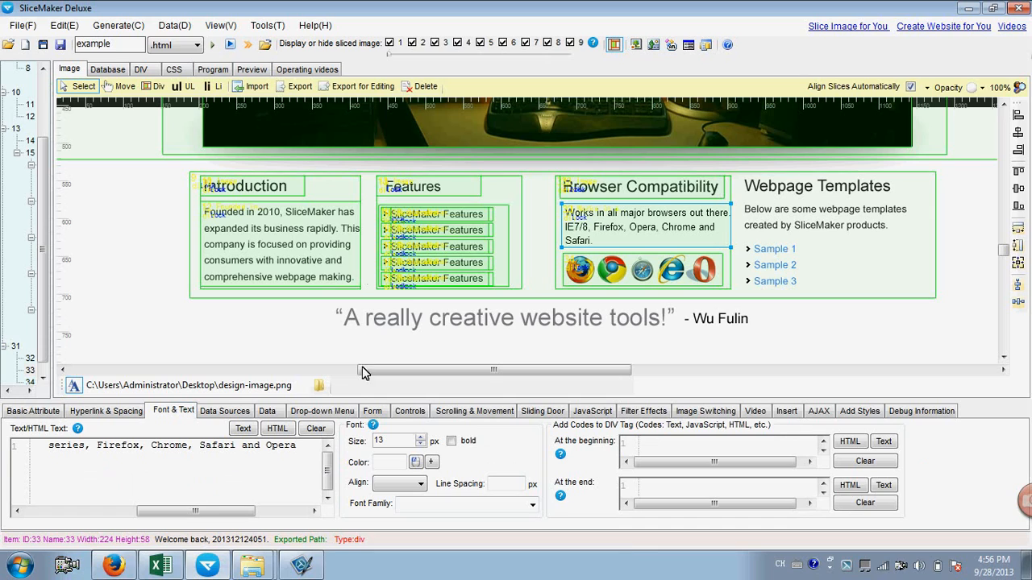
Step: Set the Browser Compatibility browser icons slice to be output as an image
{"action": "left_click", "coordinate": [589, 270]}
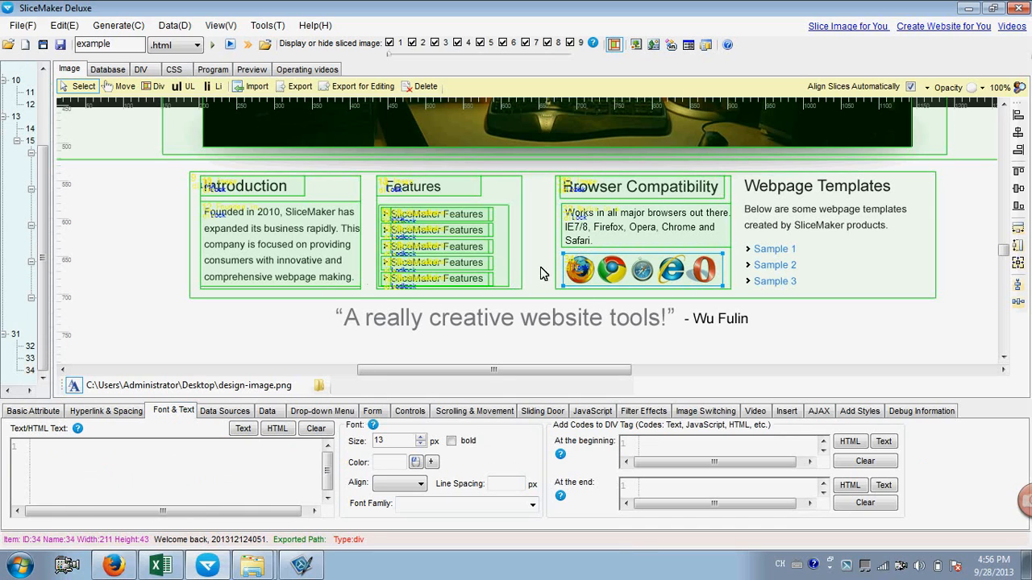
{"action": "left_click", "coordinate": [50, 411]}
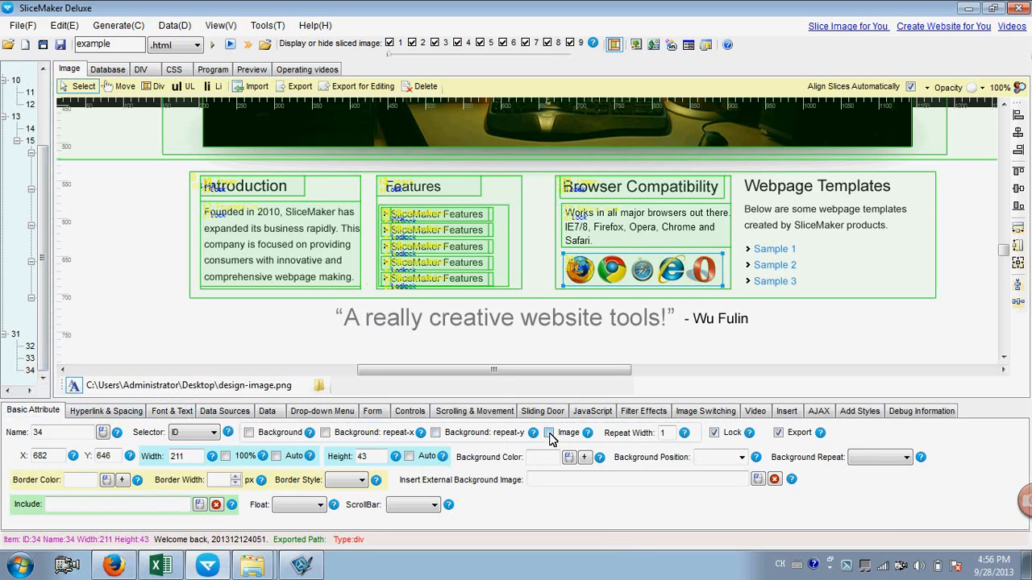
{"action": "left_click", "coordinate": [549, 433]}
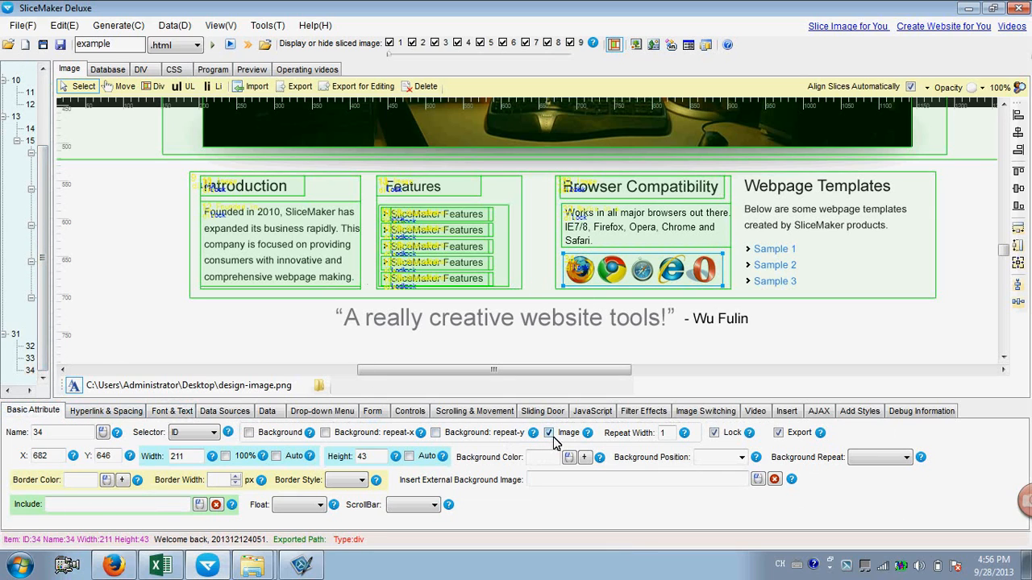
Step: Generate the webpage again, overwriting the existing example.html
{"action": "left_click", "coordinate": [214, 46]}
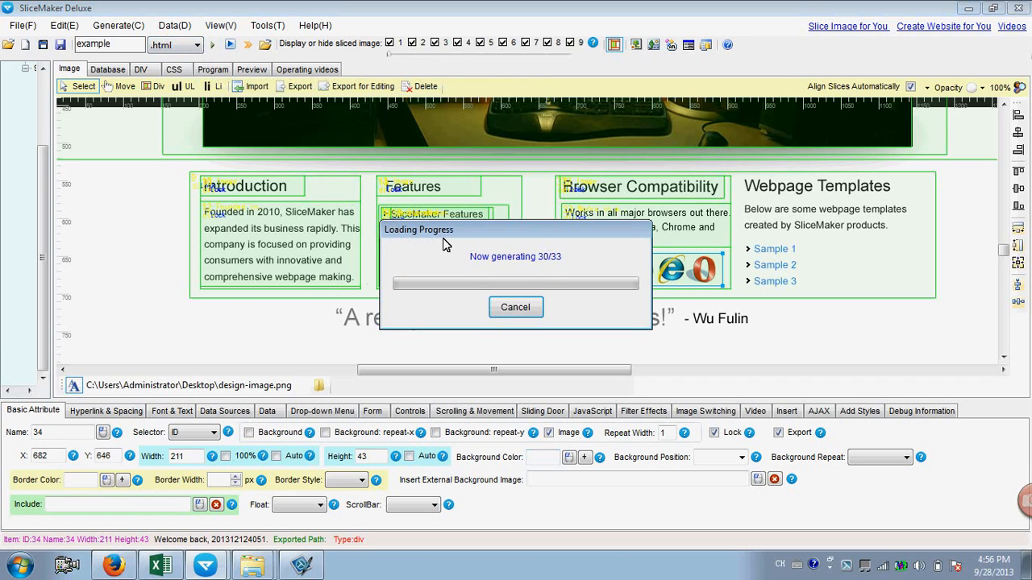
{"action": "left_click", "coordinate": [586, 333]}
{"action": "left_click", "coordinate": [641, 345]}
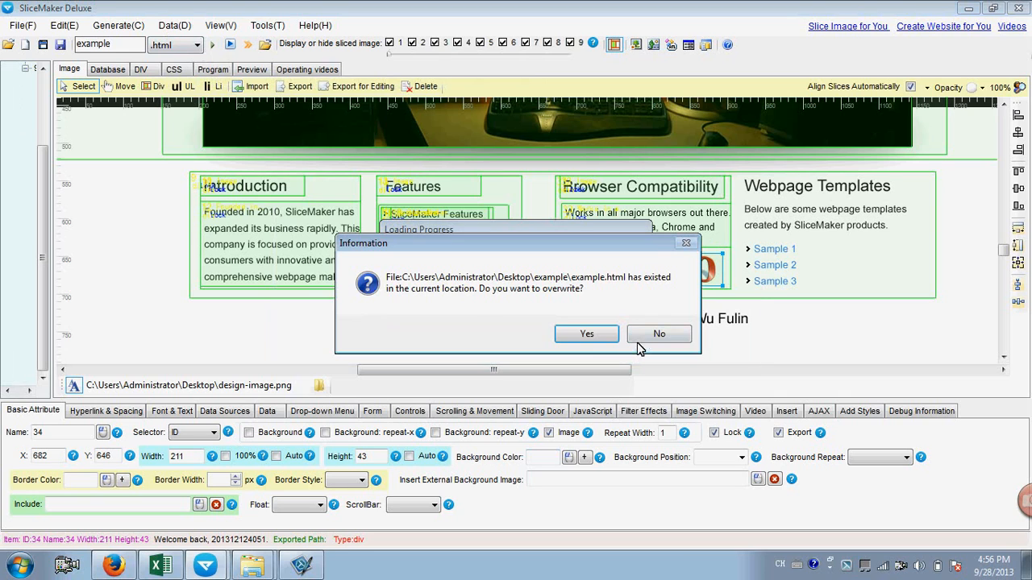
{"action": "left_click", "coordinate": [592, 333]}
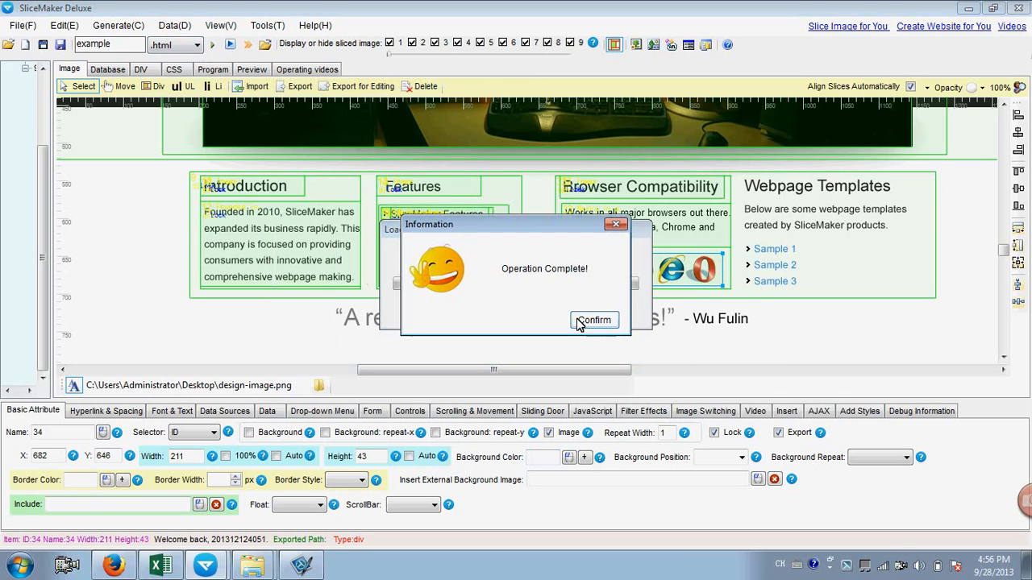
{"action": "left_click", "coordinate": [590, 322]}
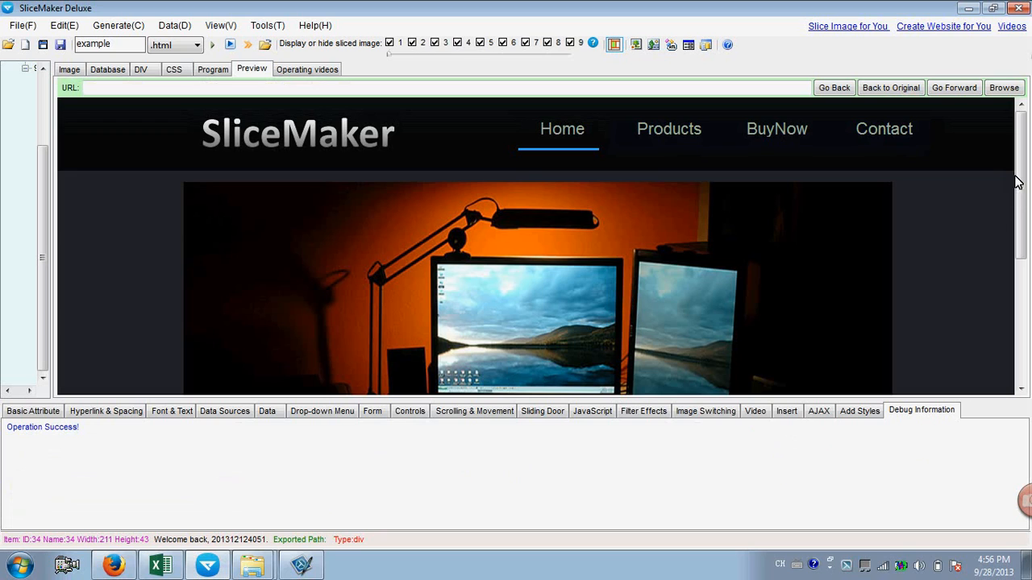
Step: Check the Browser Compatibility column in the generated preview and test whether its paragraph can be selected as text
{"action": "left_click_drag", "start_coordinate": [1022, 166], "coordinate": [1028, 299]}
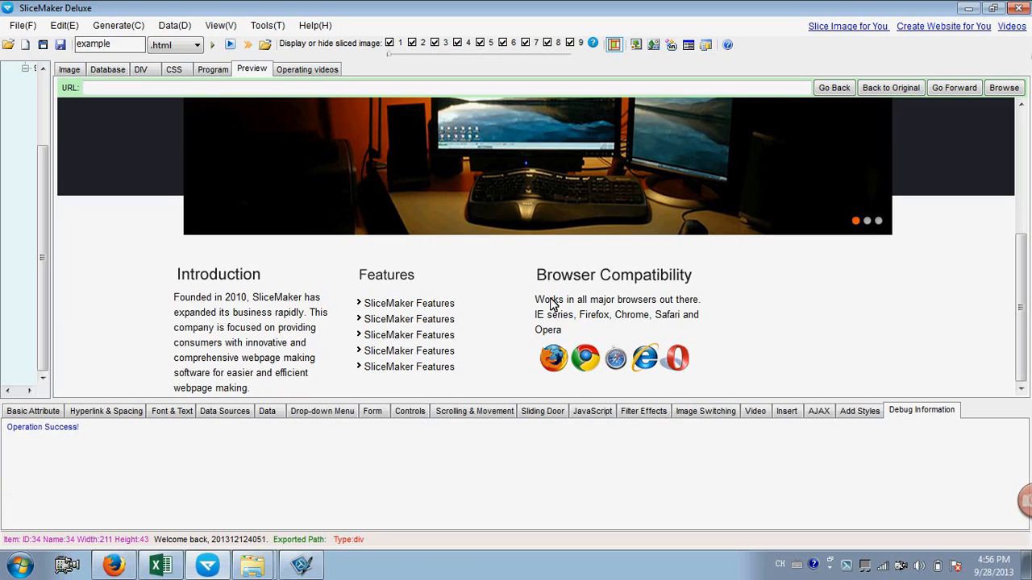
{"action": "left_click_drag", "start_coordinate": [535, 299], "coordinate": [627, 327]}
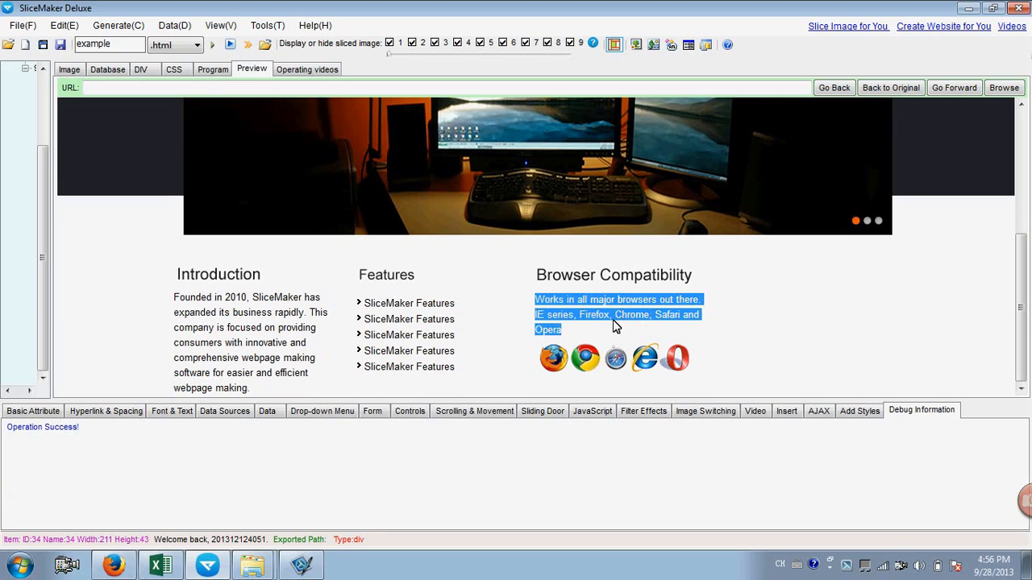
{"action": "left_click", "coordinate": [621, 325]}
Step: Switch to Firefox, reload example.html and check the Browser Compatibility column and its selectable paragraph, then return to SliceMaker
{"action": "left_click", "coordinate": [116, 567]}
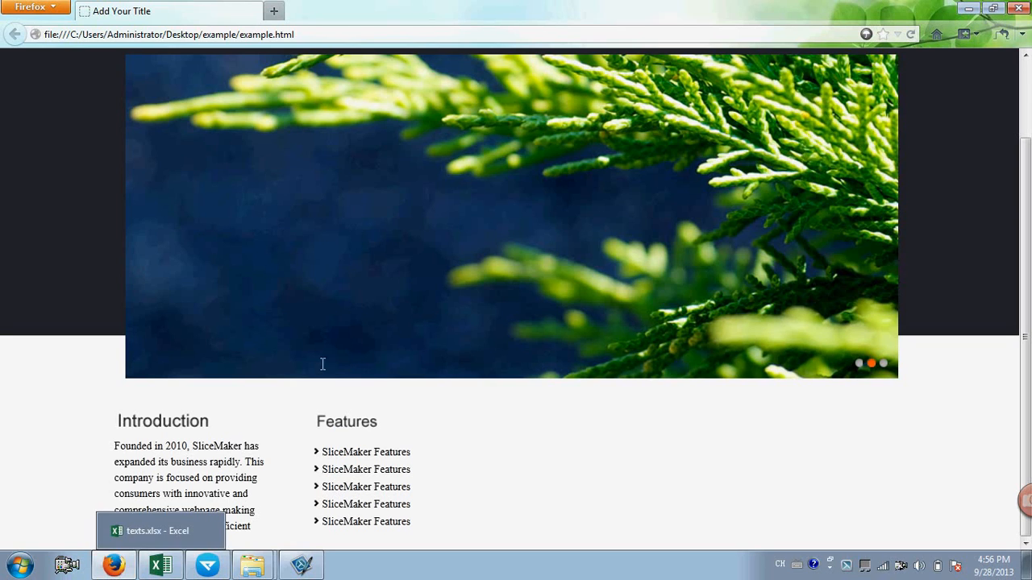
{"action": "left_click", "coordinate": [910, 34]}
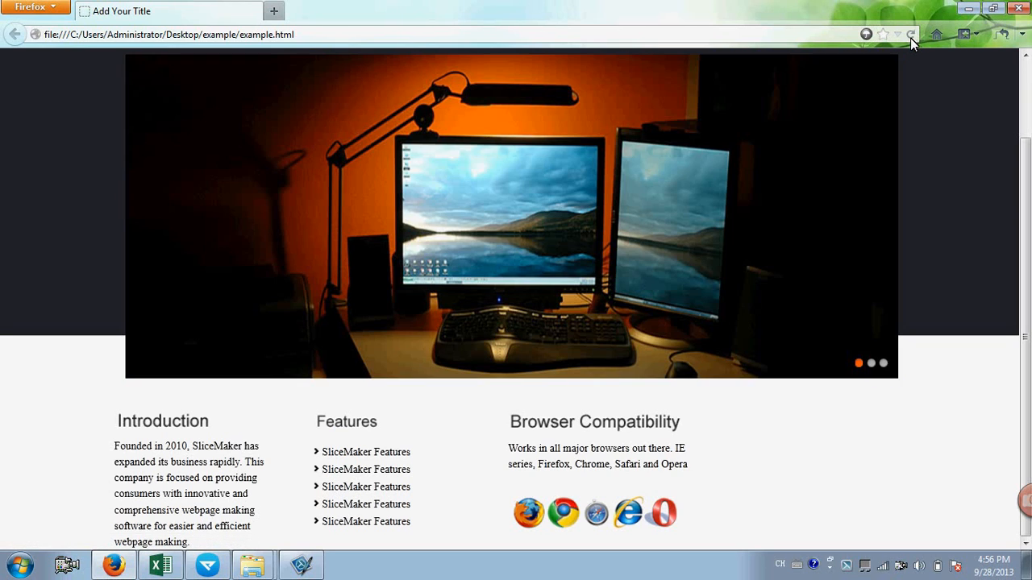
{"action": "left_click_drag", "start_coordinate": [509, 447], "coordinate": [702, 476]}
{"action": "left_click", "coordinate": [596, 455]}
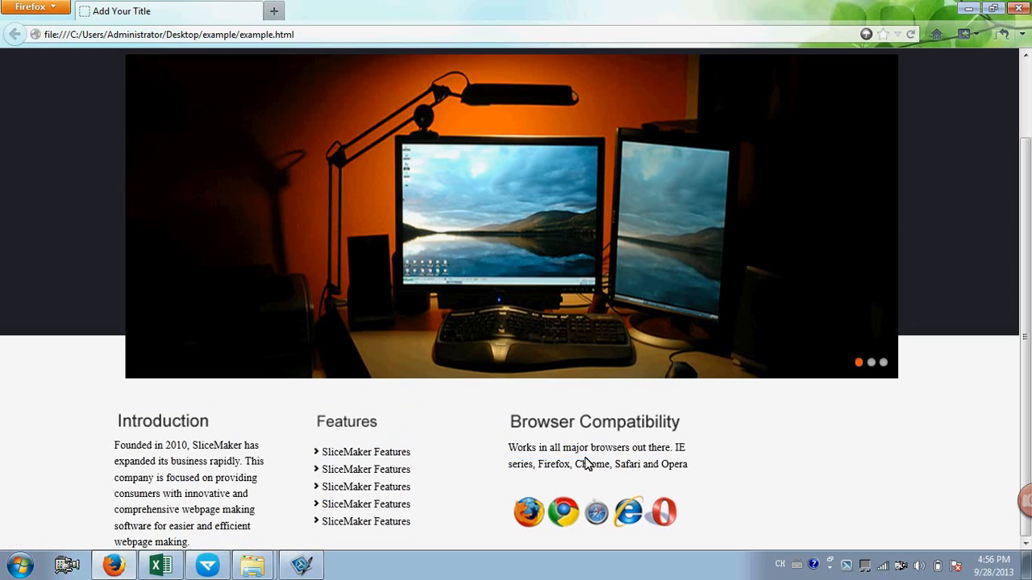
{"action": "left_click", "coordinate": [301, 565]}
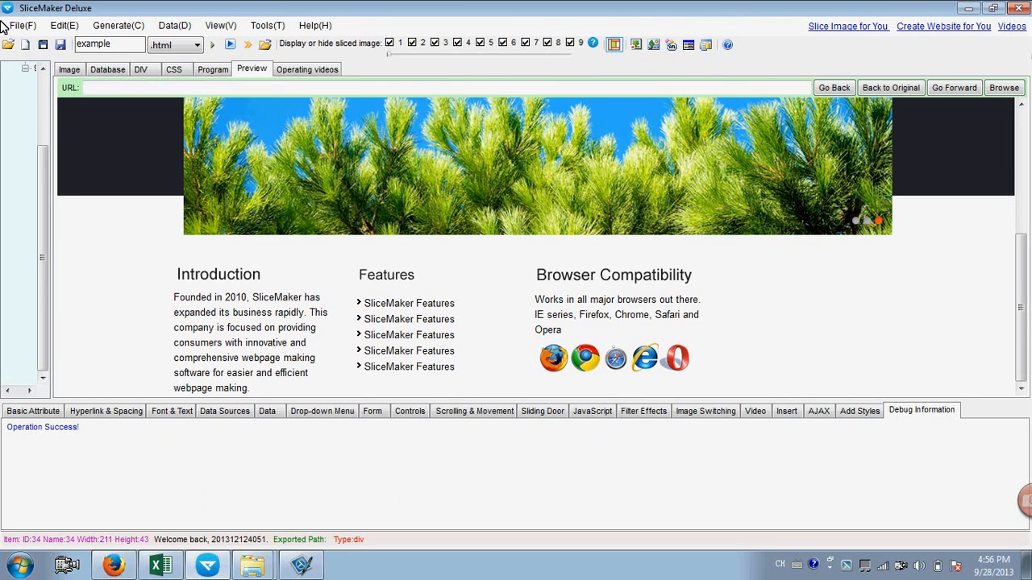
Step: Draw div slices around the Webpage Templates column, its heading (about 204×25), its paragraph (about 223×40) and its sample list (about 107×59)
{"action": "left_click", "coordinate": [70, 70]}
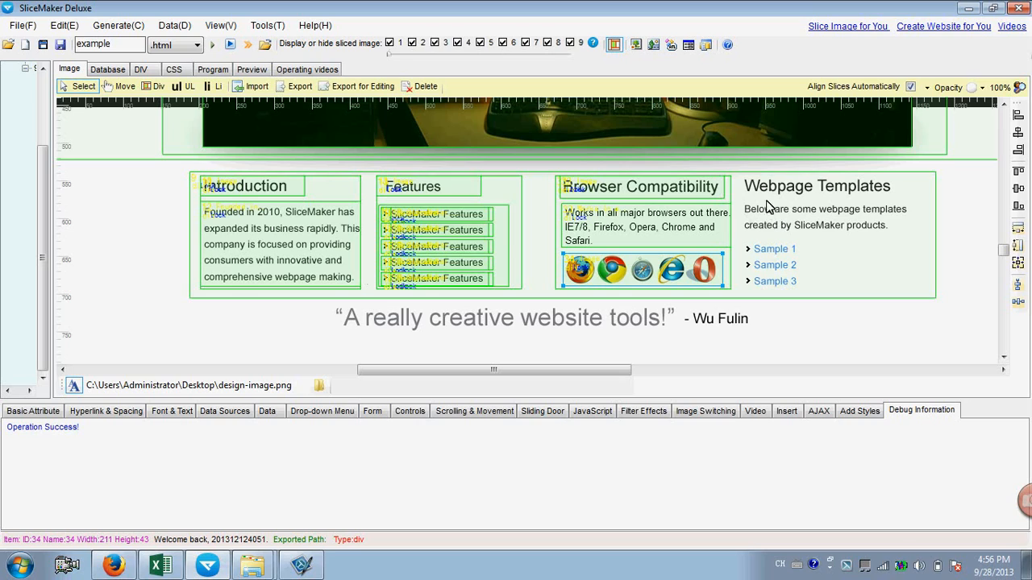
{"action": "left_click", "coordinate": [154, 86]}
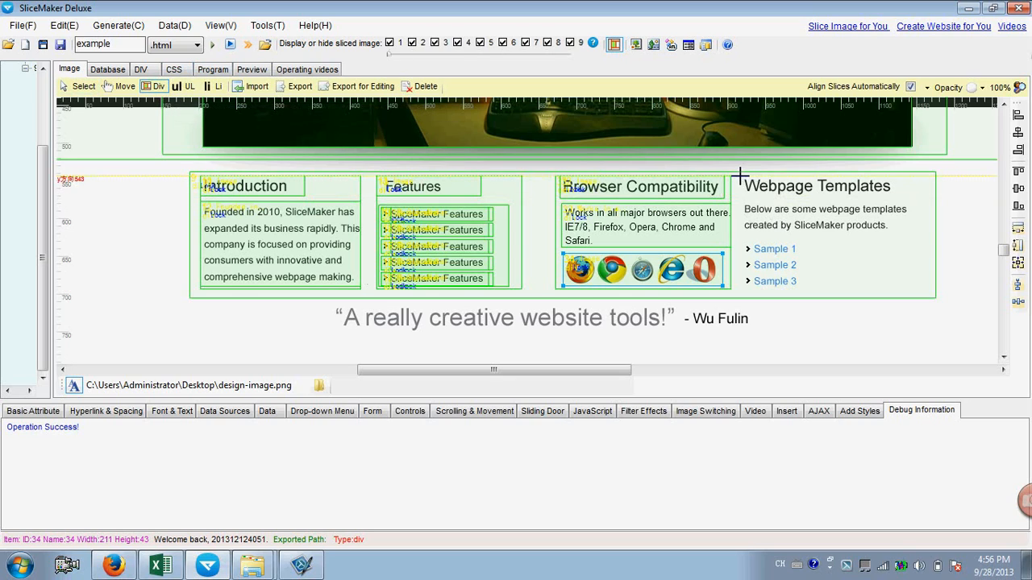
{"action": "mouse_move", "coordinate": [740, 175]}
{"action": "left_mouse_down"}
{"action": "mouse_move", "coordinate": [877, 223]}
{"action": "mouse_move", "coordinate": [929, 289]}
{"action": "left_mouse_up"}
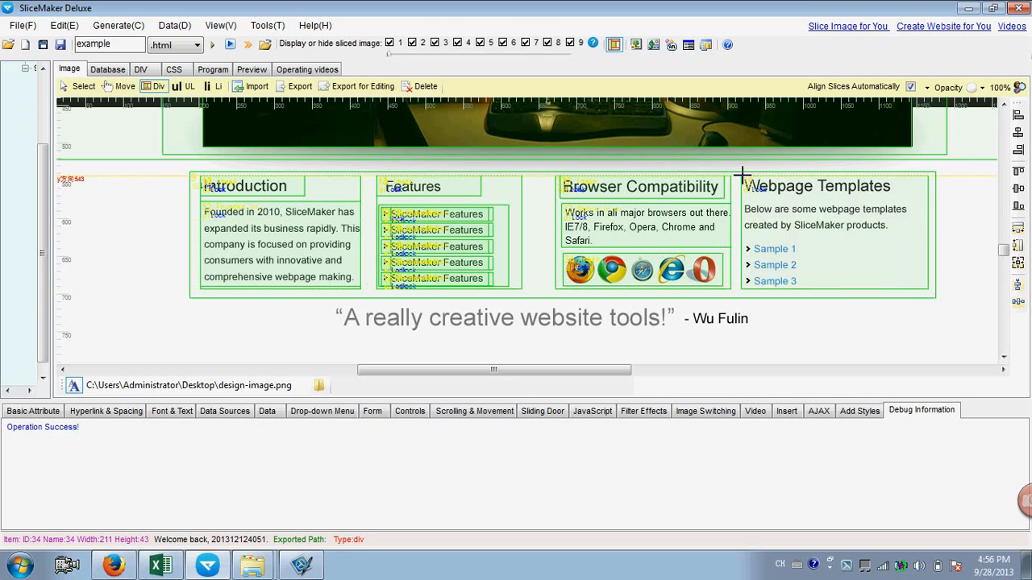
{"action": "left_click_drag", "start_coordinate": [742, 174], "coordinate": [778, 191]}
{"action": "left_click_drag", "start_coordinate": [834, 198], "coordinate": [897, 196]}
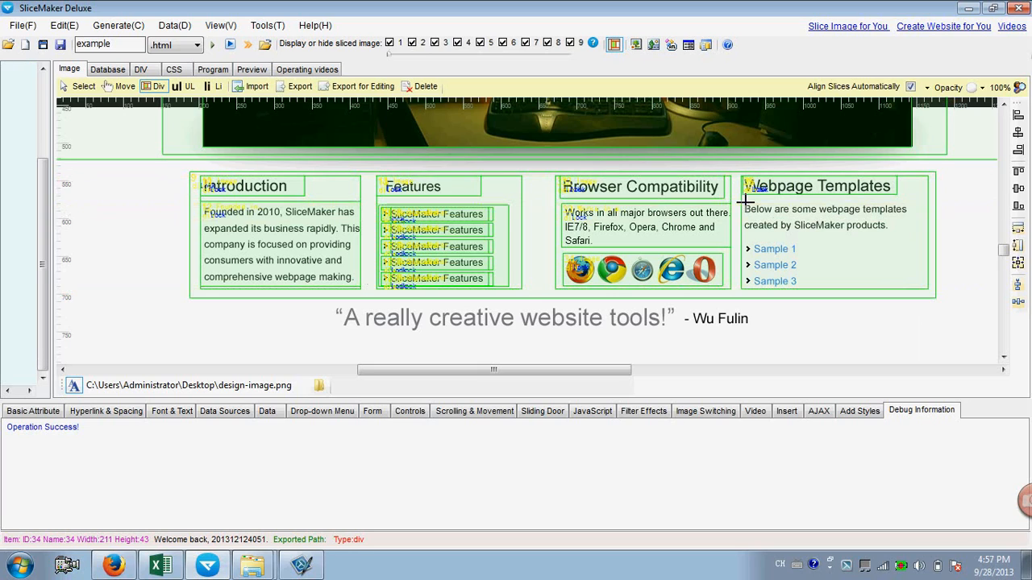
{"action": "left_click_drag", "start_coordinate": [743, 202], "coordinate": [911, 231]}
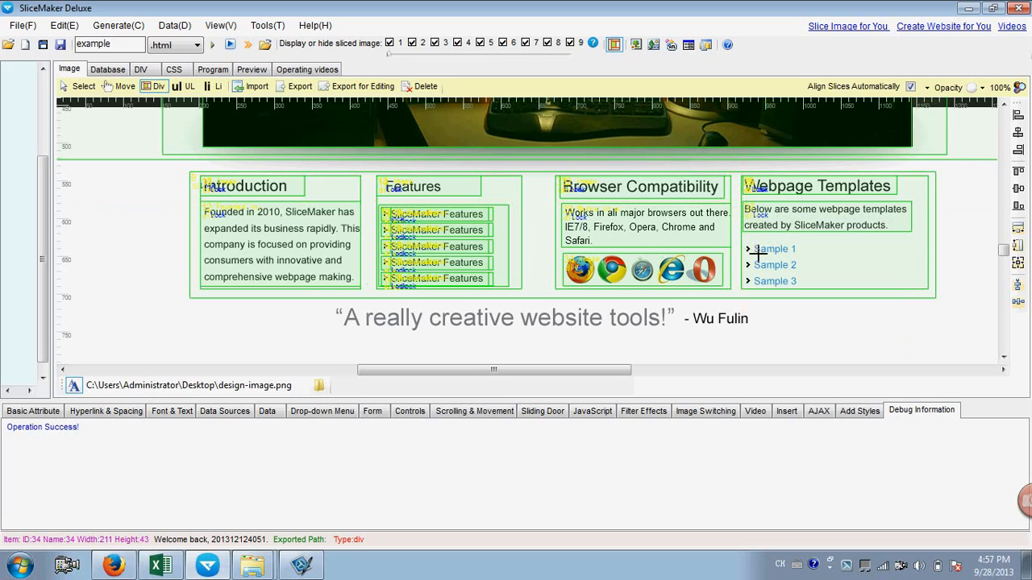
{"action": "left_click_drag", "start_coordinate": [744, 242], "coordinate": [825, 286]}
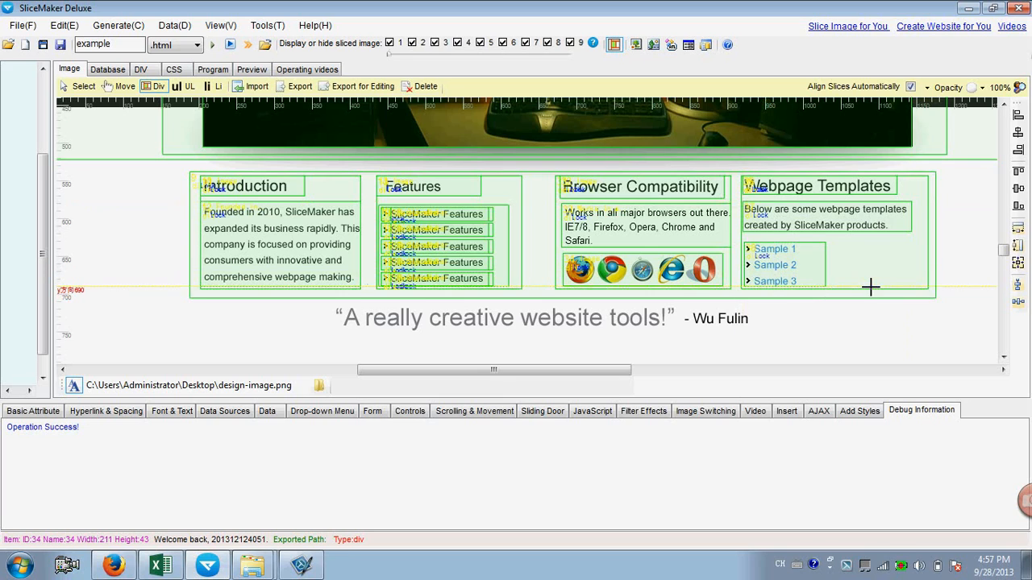
Step: Select the Webpage Templates heading slice and open its basic attributes
{"action": "left_click", "coordinate": [80, 87]}
{"action": "left_click", "coordinate": [742, 187]}
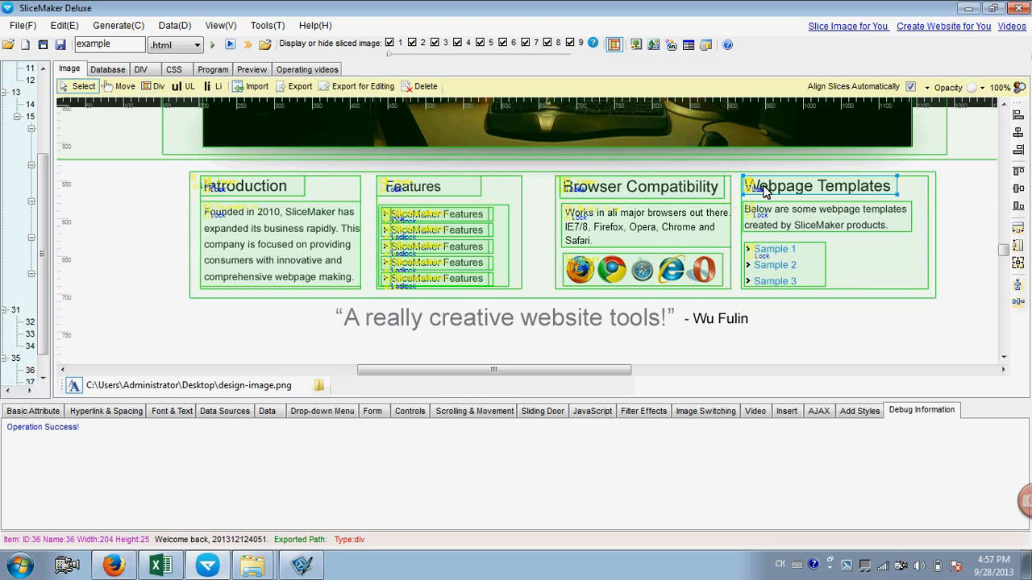
{"action": "left_click", "coordinate": [36, 412]}
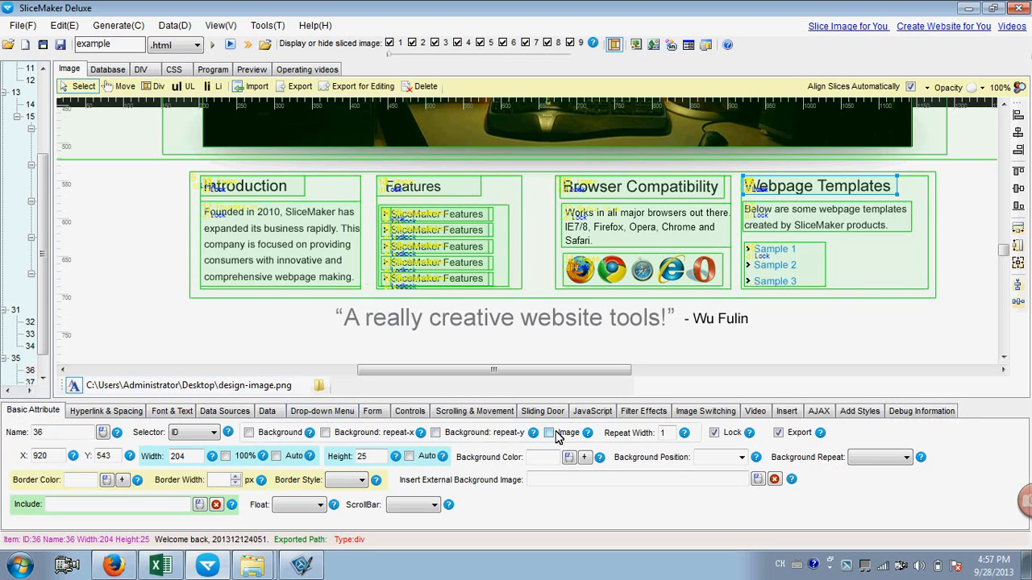
Step: Copy "Below are several webpage templates created by SliceMaker Products" from texts.xlsx into the Webpage Templates paragraph slice's text
{"action": "left_click", "coordinate": [791, 221]}
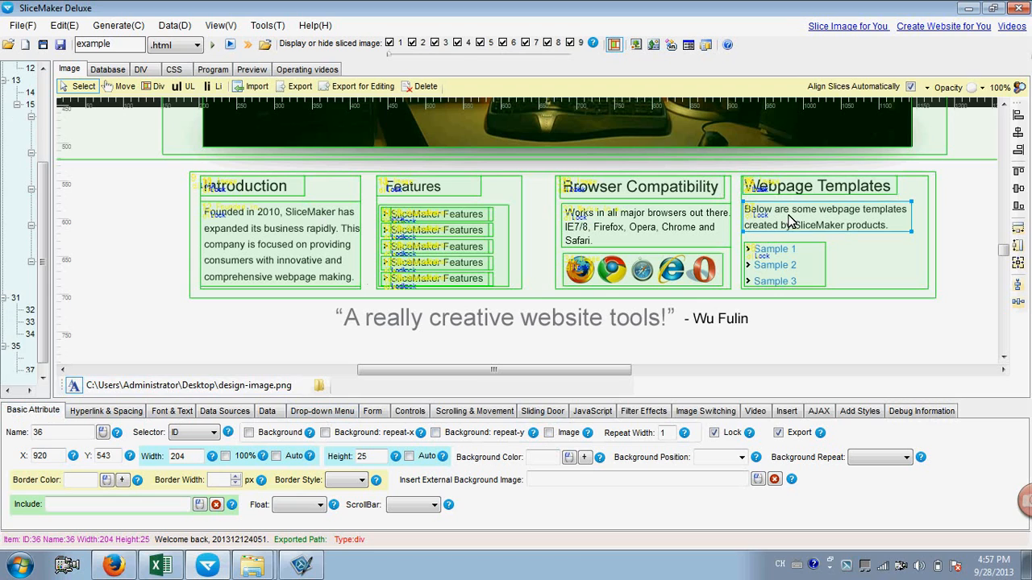
{"action": "left_click", "coordinate": [160, 566]}
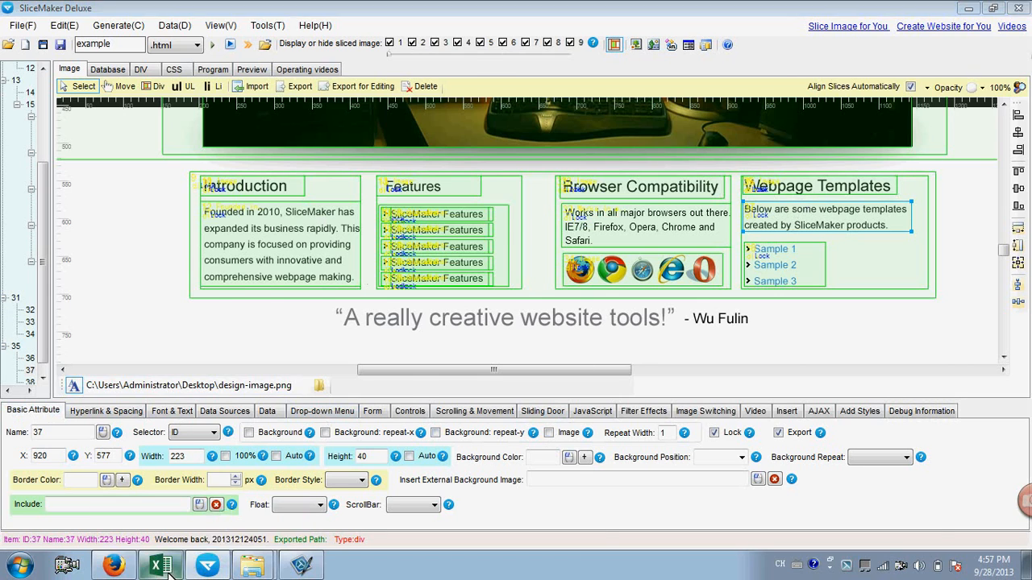
{"action": "left_click", "coordinate": [192, 117]}
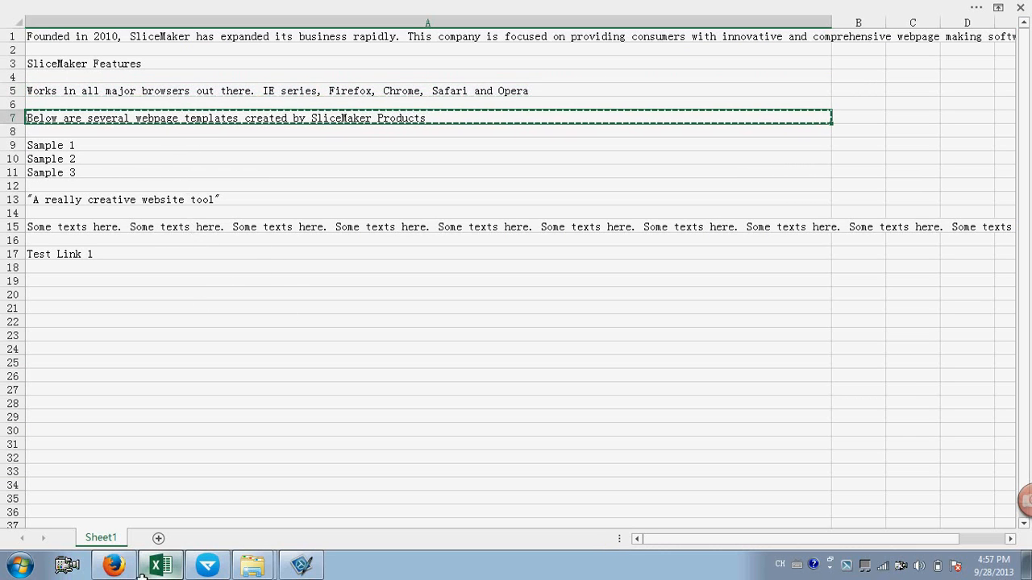
{"action": "left_click", "coordinate": [208, 566]}
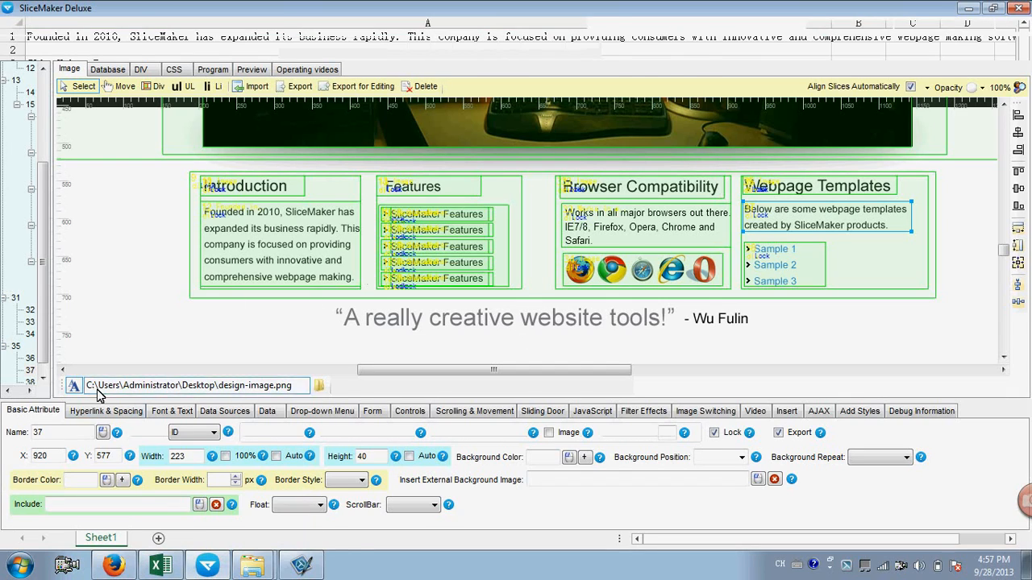
{"action": "left_click", "coordinate": [173, 410]}
{"action": "right_click", "coordinate": [137, 460]}
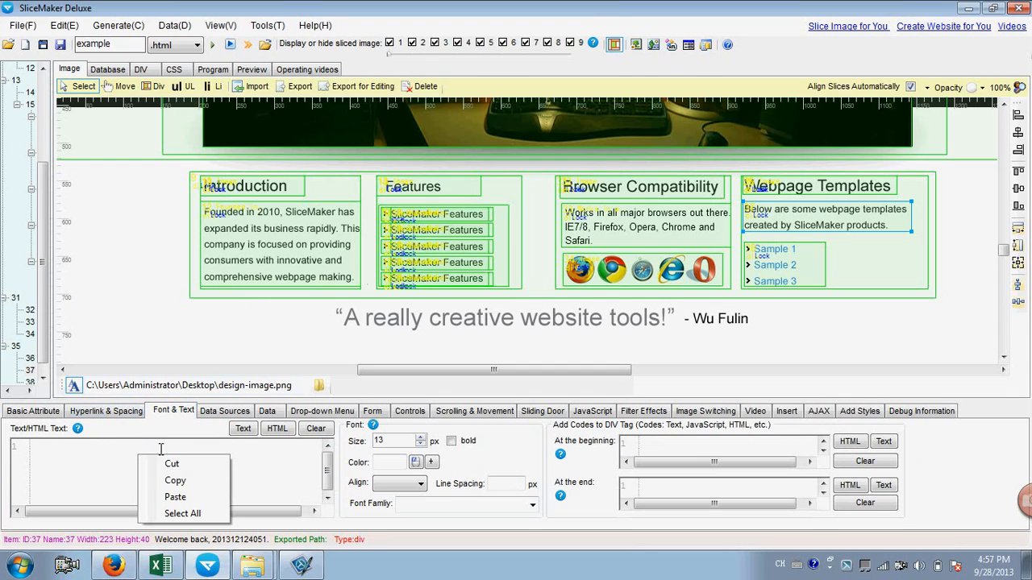
{"action": "left_click", "coordinate": [179, 495]}
{"action": "key", "text": "BackSpace"}
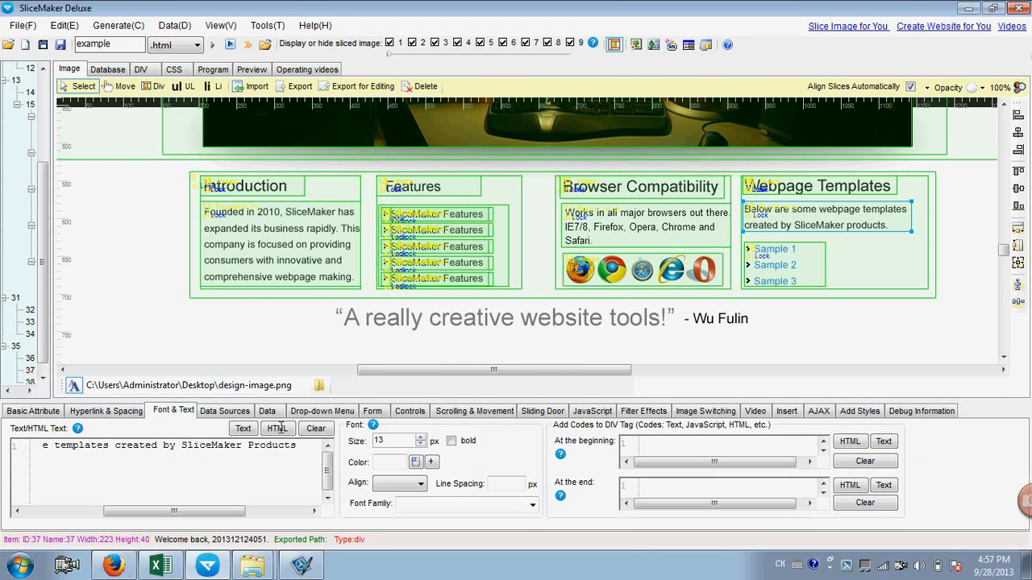
Step: Draw div slices inside the sample list around the Sample 1 row, its arrow bullet (about 11×15) and its label (about 70×15)
{"action": "left_click", "coordinate": [786, 256]}
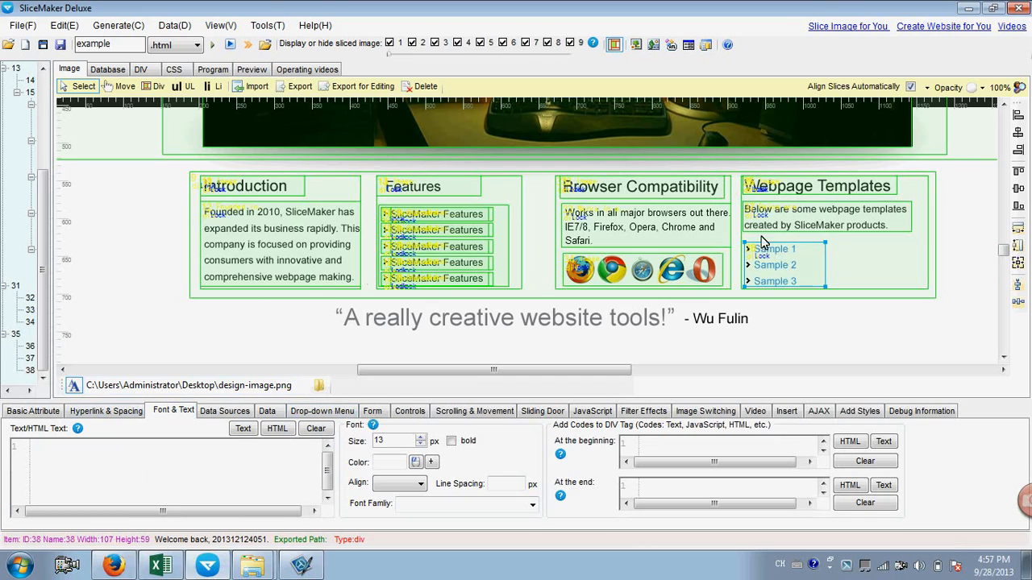
{"action": "left_click", "coordinate": [163, 89]}
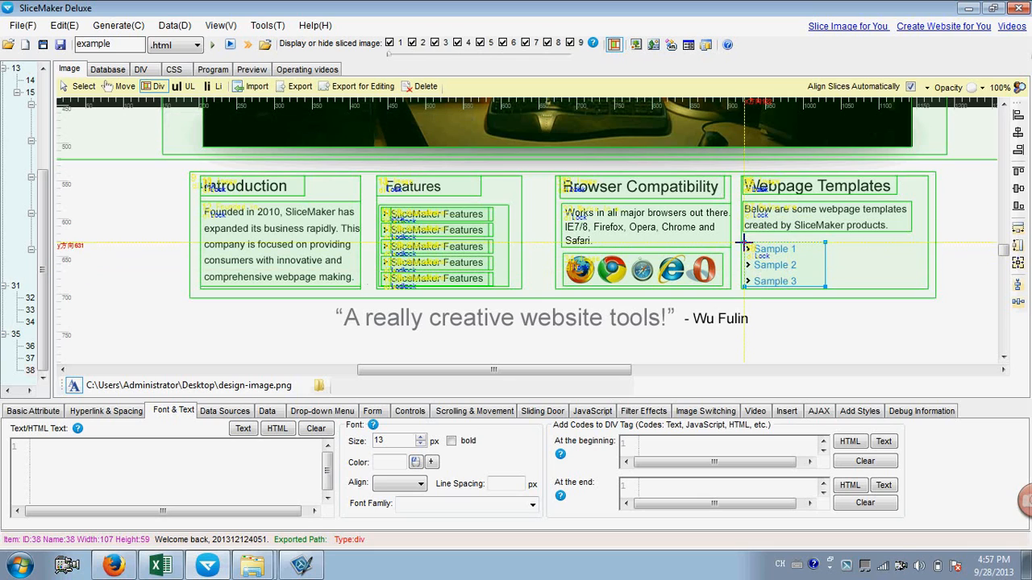
{"action": "left_click_drag", "start_coordinate": [755, 246], "coordinate": [817, 253]}
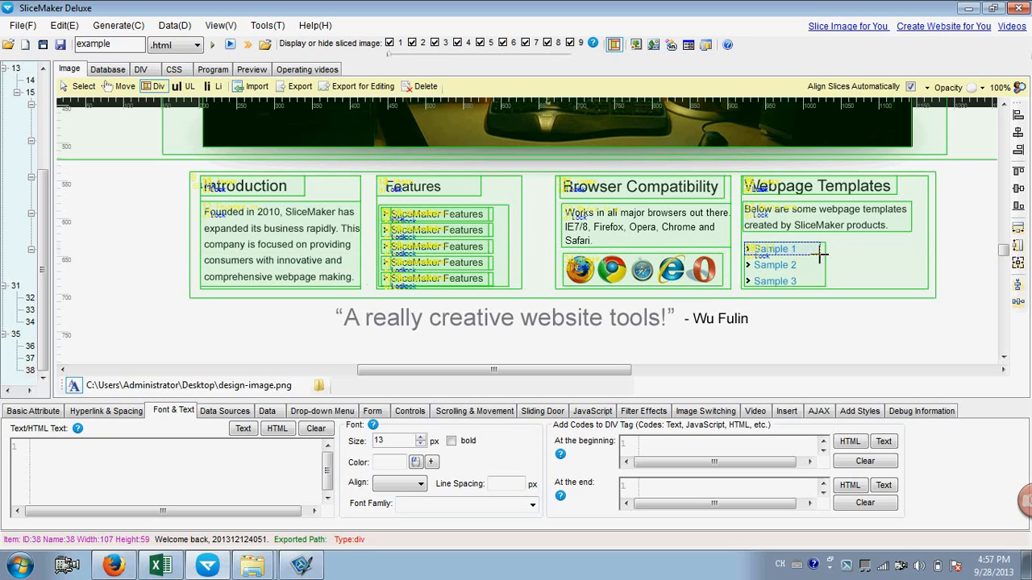
{"action": "left_click_drag", "start_coordinate": [819, 253], "coordinate": [820, 254]}
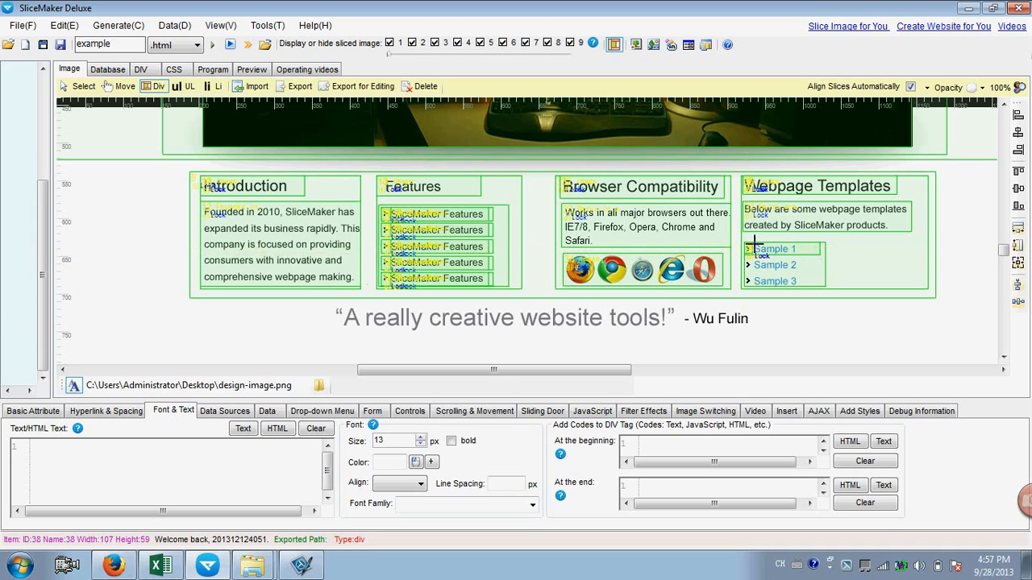
{"action": "left_click_drag", "start_coordinate": [752, 242], "coordinate": [804, 253]}
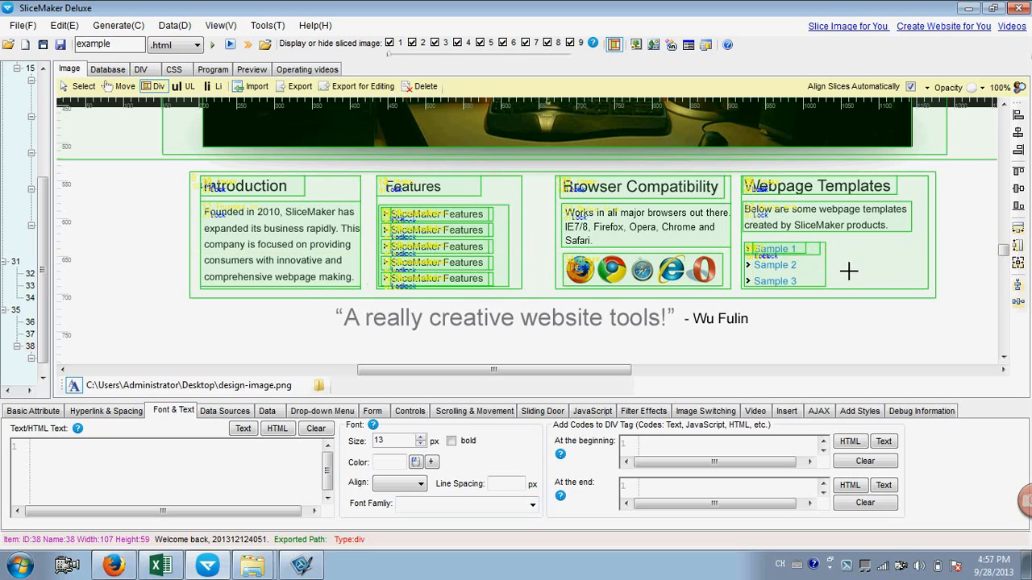
Step: Set the Sample 1 arrow bullet slice to be output as a background
{"action": "left_click", "coordinate": [81, 86]}
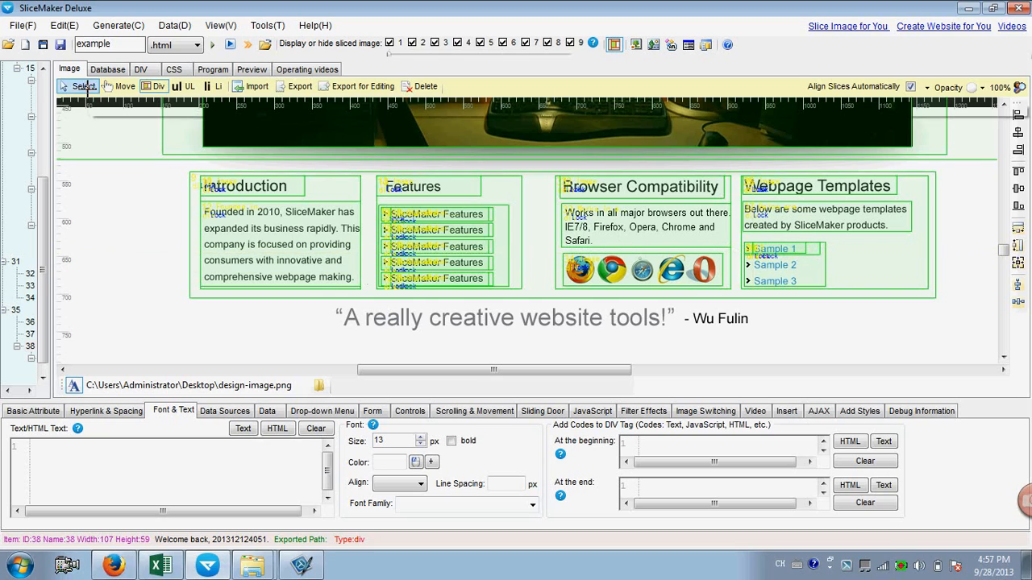
{"action": "left_click", "coordinate": [752, 252]}
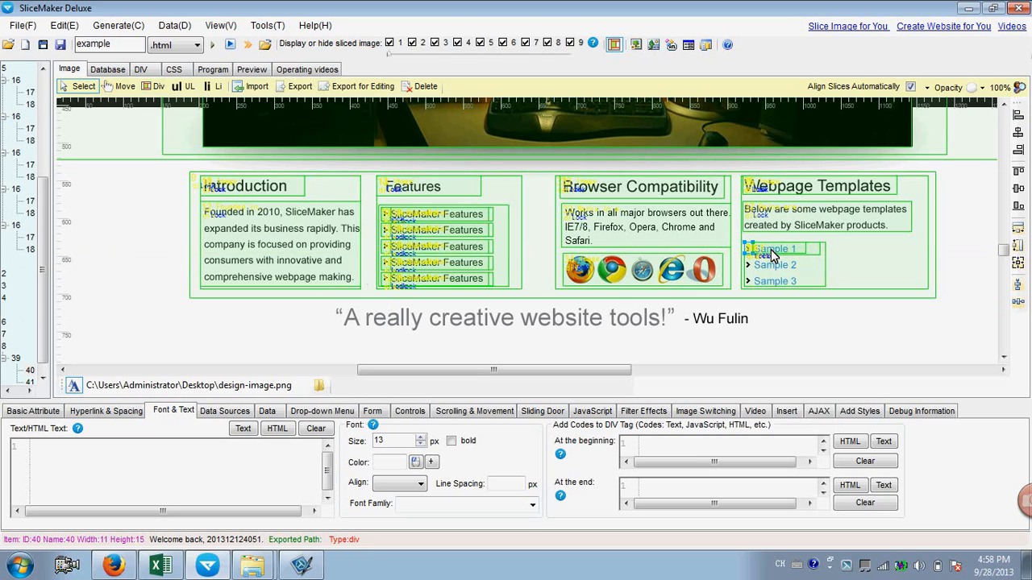
{"action": "left_click", "coordinate": [33, 411]}
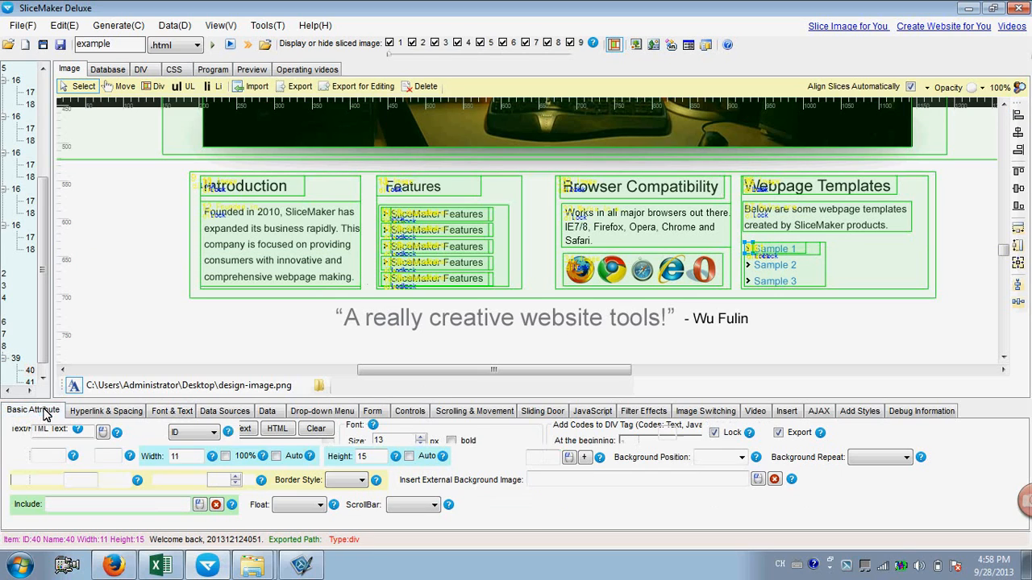
{"action": "left_click", "coordinate": [248, 433]}
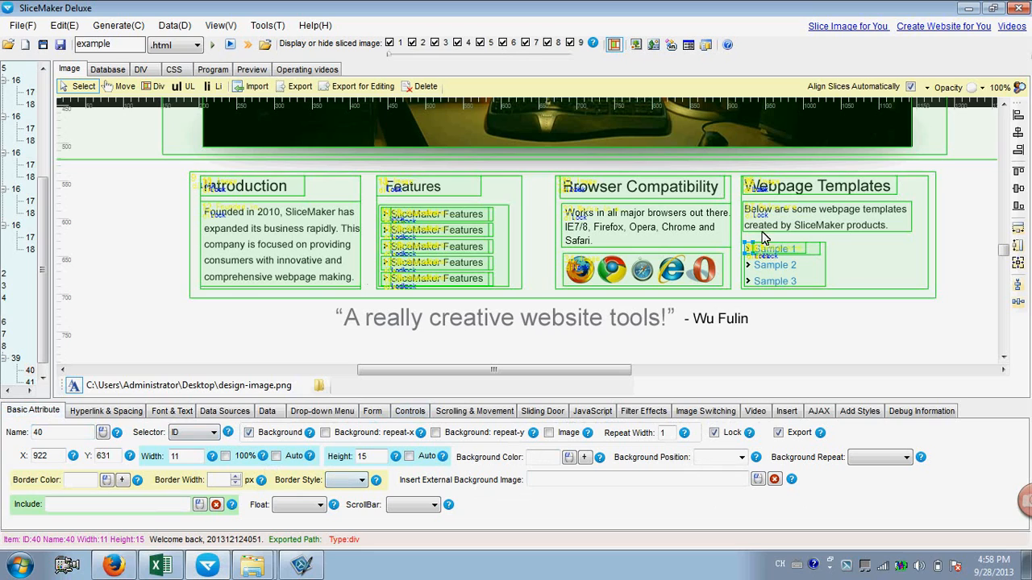
Step: Select the Sample 1 label slice
{"action": "left_click", "coordinate": [778, 256]}
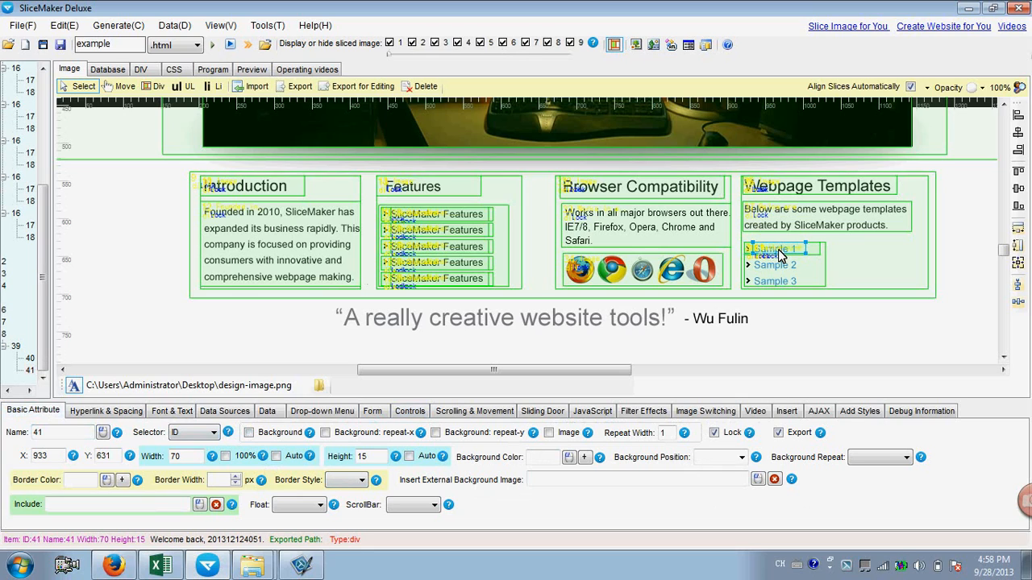
Step: Set the text of the selected slice under Webpage Templates to "Sample 1"
{"action": "left_click", "coordinate": [168, 411]}
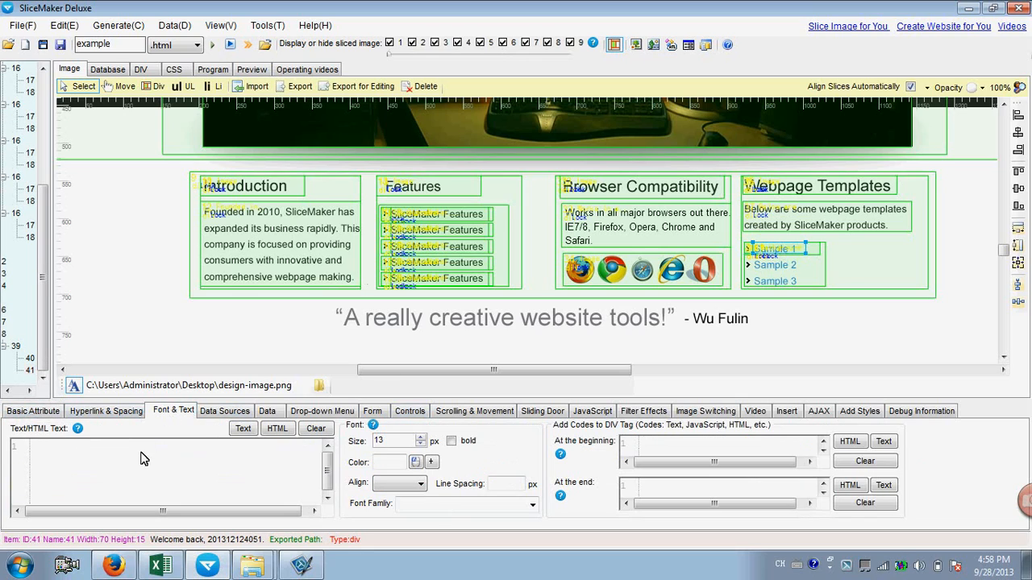
{"action": "type", "text": "Sample 1"}
Step: Generate the example.html webpage, export its files, and check the Webpage Templates section in the preview
{"action": "left_click", "coordinate": [213, 44]}
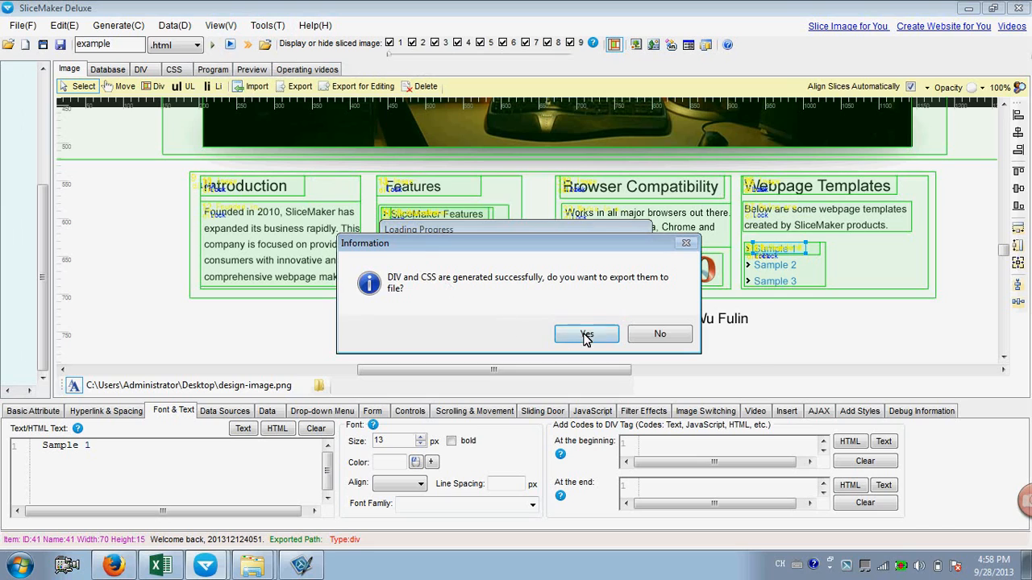
{"action": "left_click", "coordinate": [586, 336]}
{"action": "left_click", "coordinate": [641, 345]}
{"action": "left_click", "coordinate": [584, 336]}
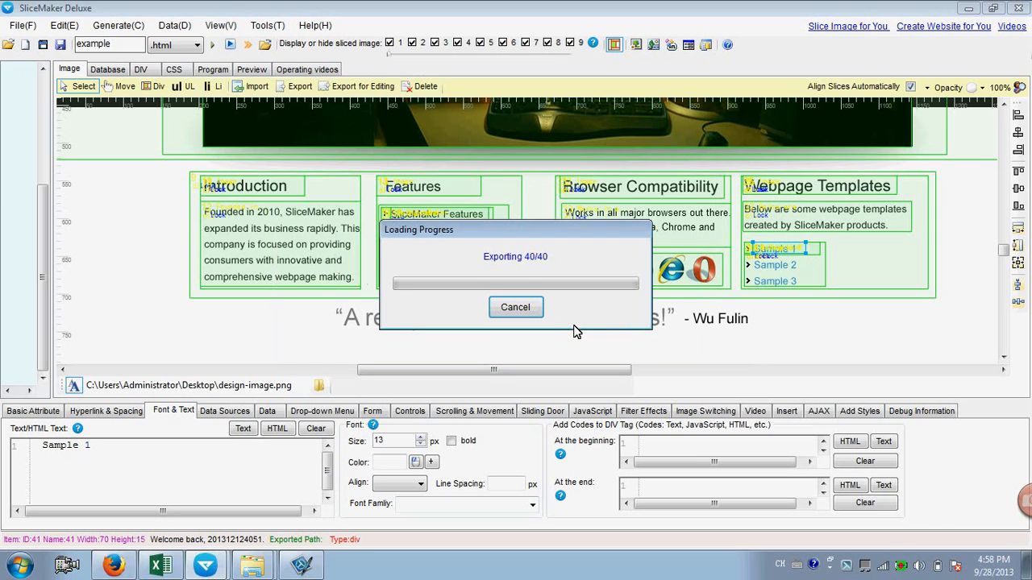
{"action": "left_click", "coordinate": [591, 321]}
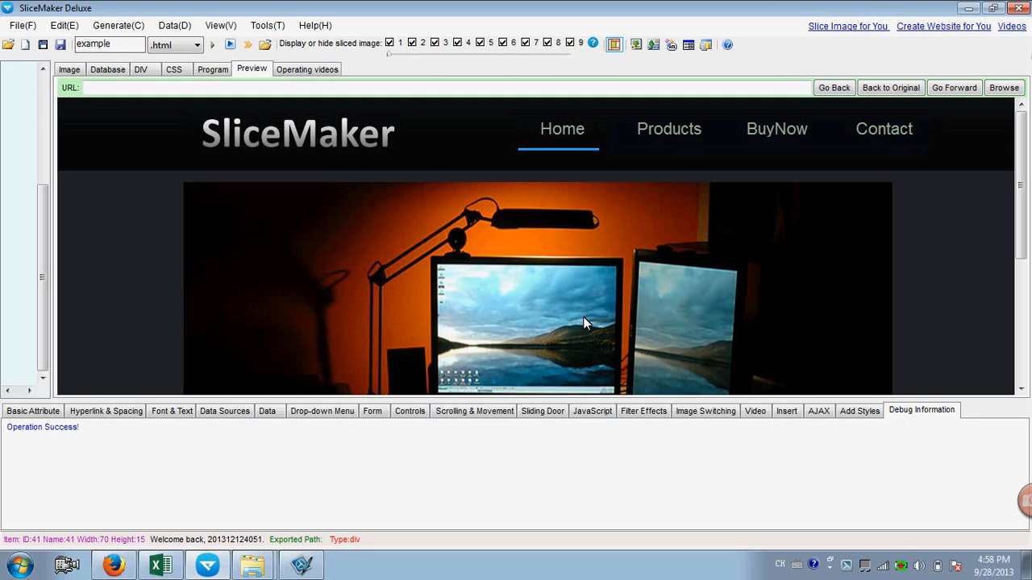
{"action": "left_click_drag", "start_coordinate": [1022, 148], "coordinate": [1022, 270]}
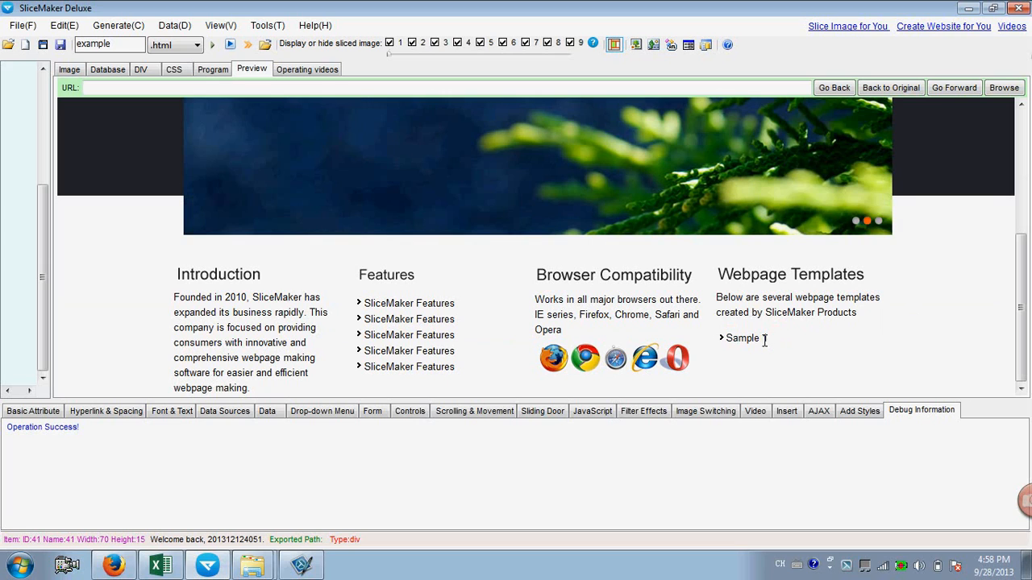
Step: Give the Sample 1 slice a hyperlink to example.html with the title "Sample 1"
{"action": "left_click", "coordinate": [69, 71]}
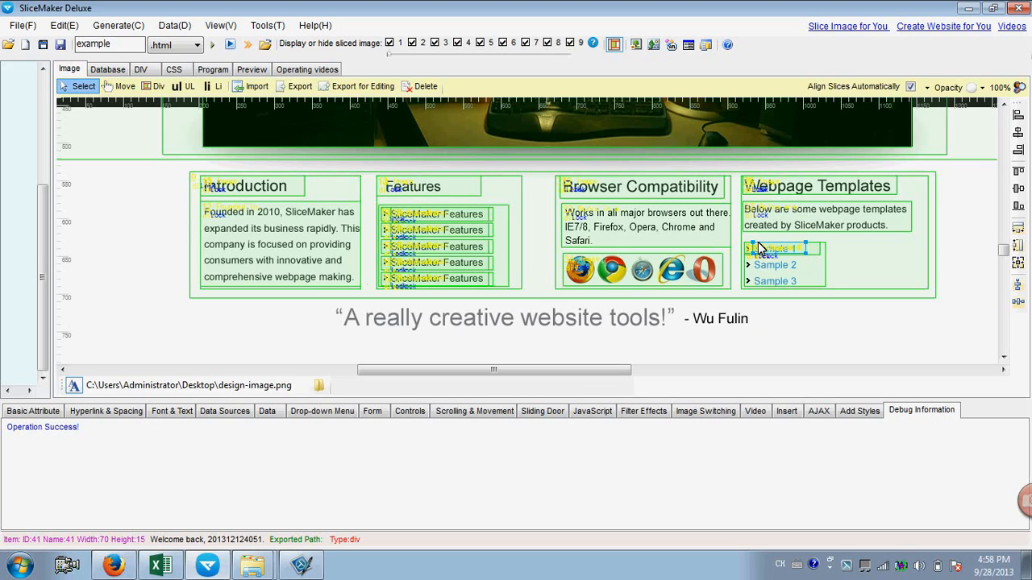
{"action": "left_click", "coordinate": [113, 412]}
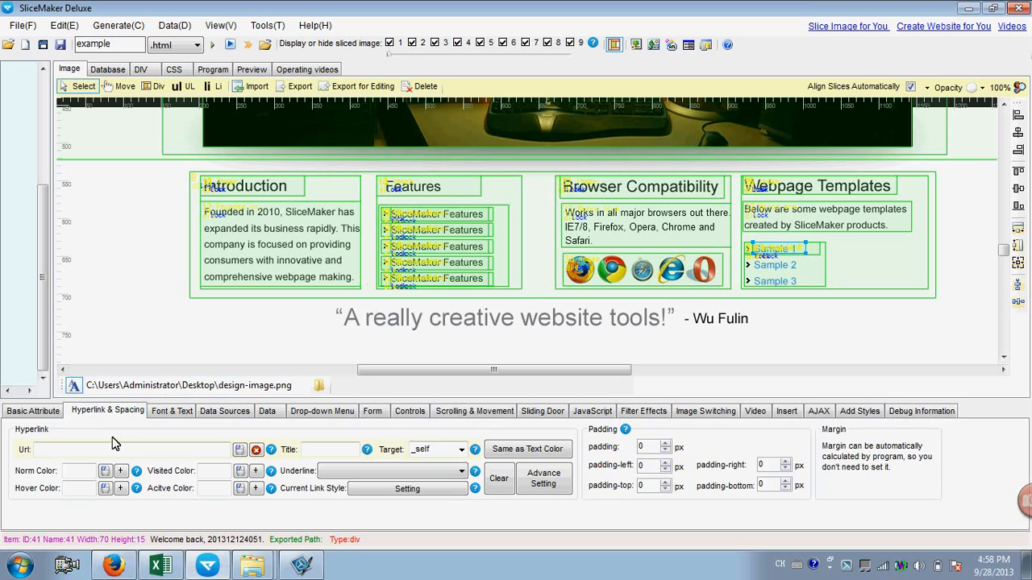
{"action": "left_click", "coordinate": [119, 448]}
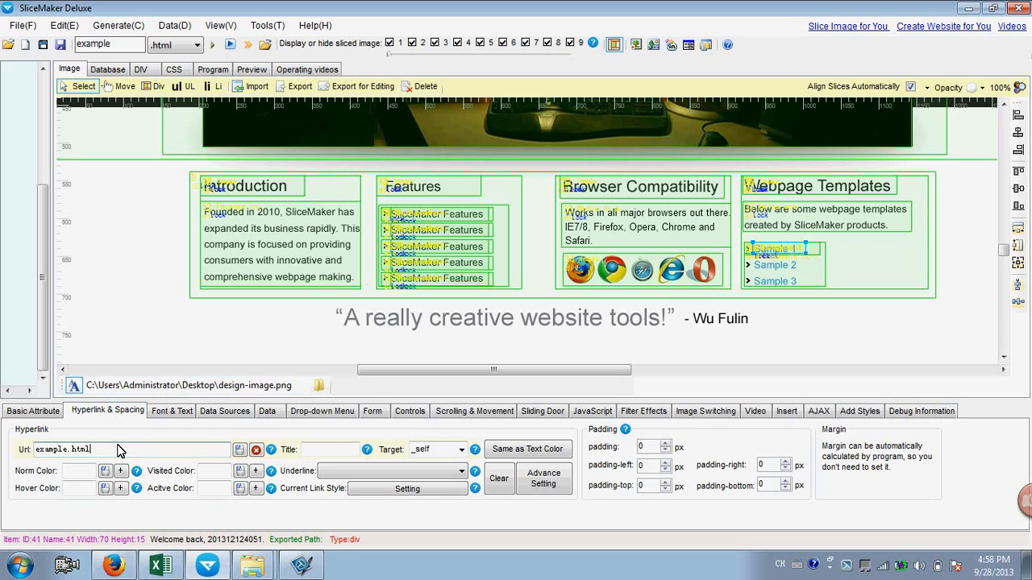
{"action": "left_click", "coordinate": [320, 452]}
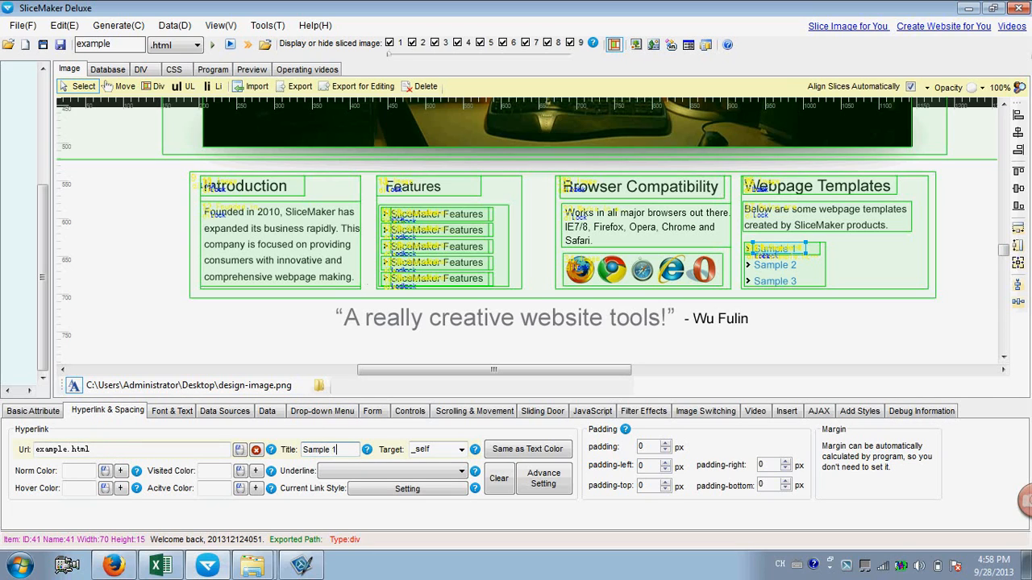
Step: Regenerate the webpage, export images, CSS, HTML and JavaScript files to the Desktop\example folder, and check the Sample 1 link in the preview
{"action": "left_click", "coordinate": [214, 46]}
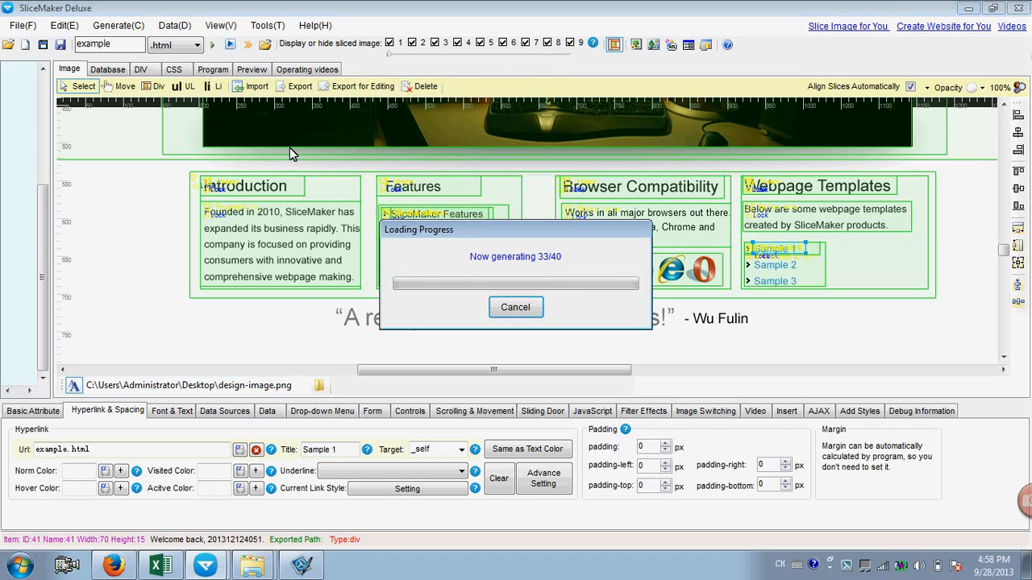
{"action": "left_click", "coordinate": [580, 332]}
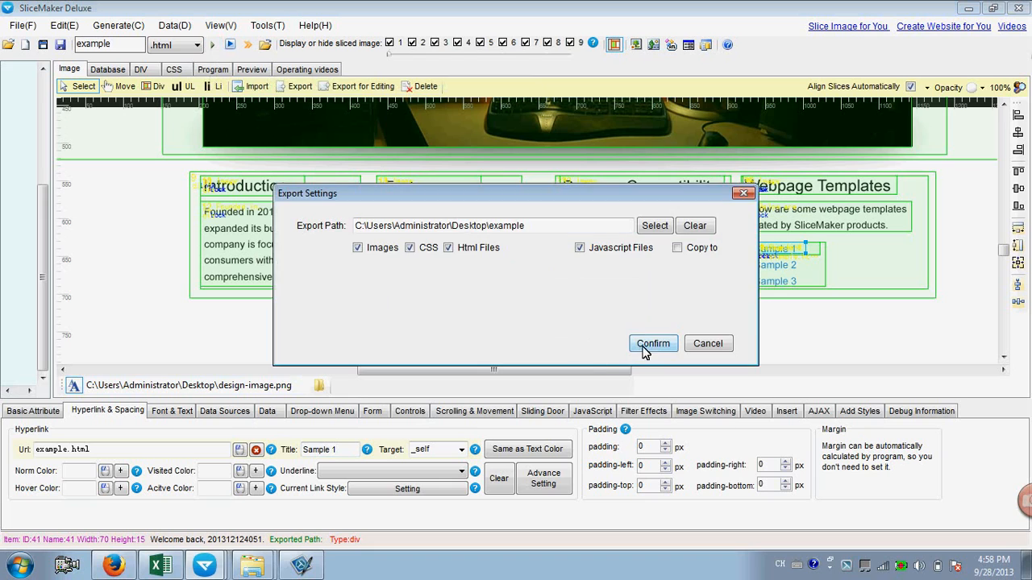
{"action": "left_click", "coordinate": [644, 349]}
{"action": "left_click", "coordinate": [585, 334]}
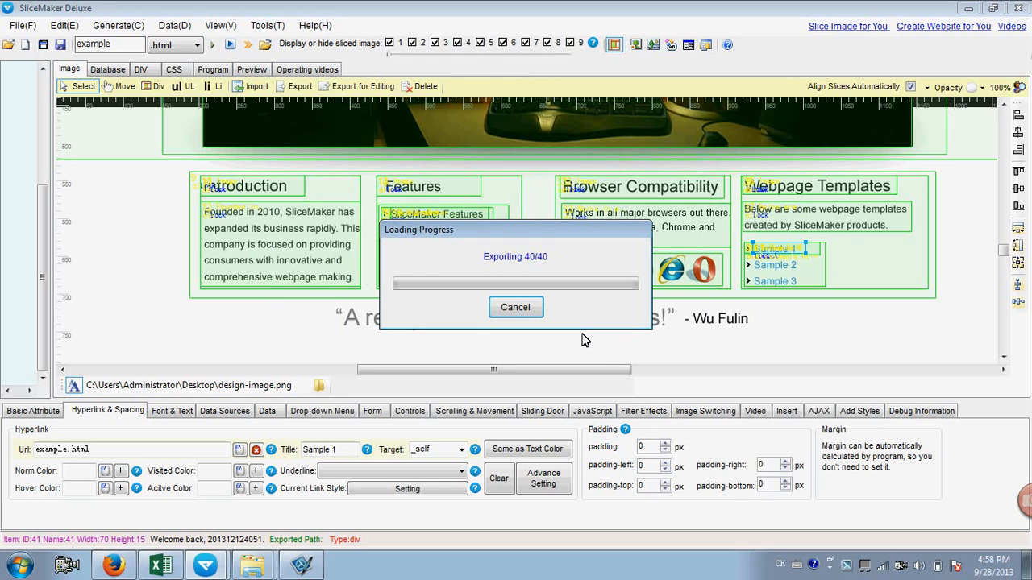
{"action": "left_click", "coordinate": [579, 321]}
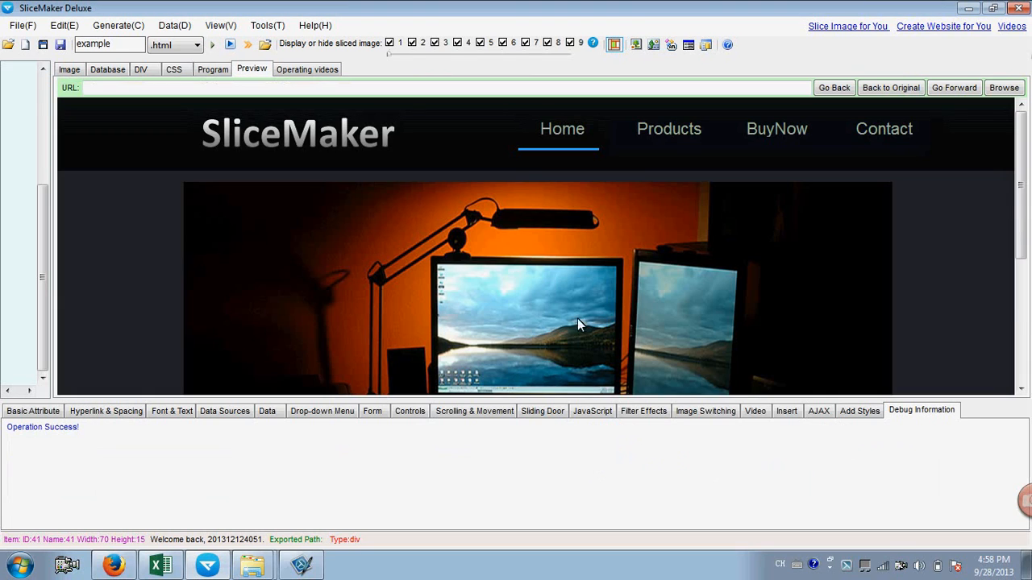
{"action": "scroll", "coordinate": [1026, 185], "scroll_direction": "down", "scroll_amount": 5}
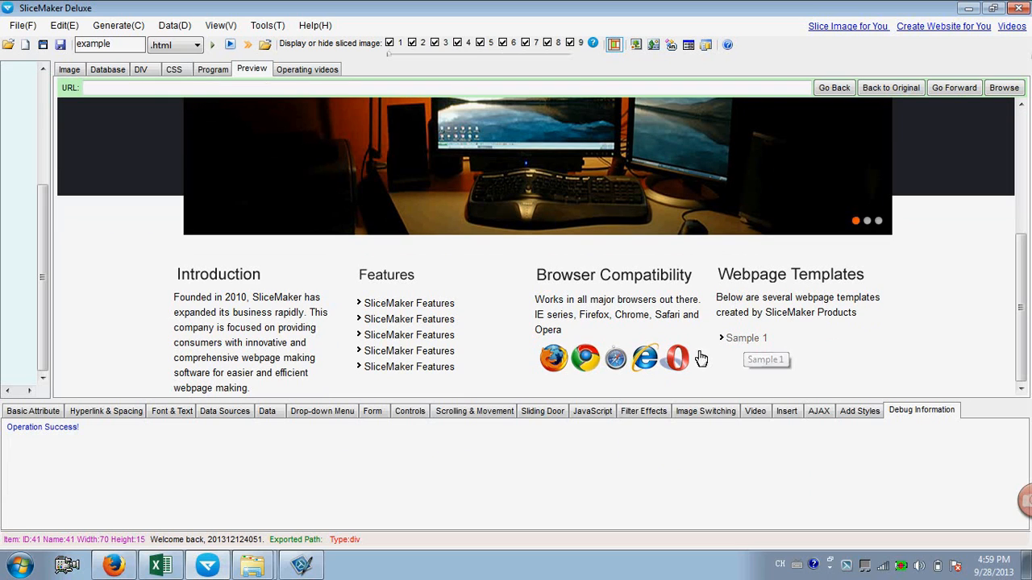
Step: Switch to Firefox, reload example.html and examine the Sample 1 link under Webpage Templates
{"action": "left_click", "coordinate": [127, 567]}
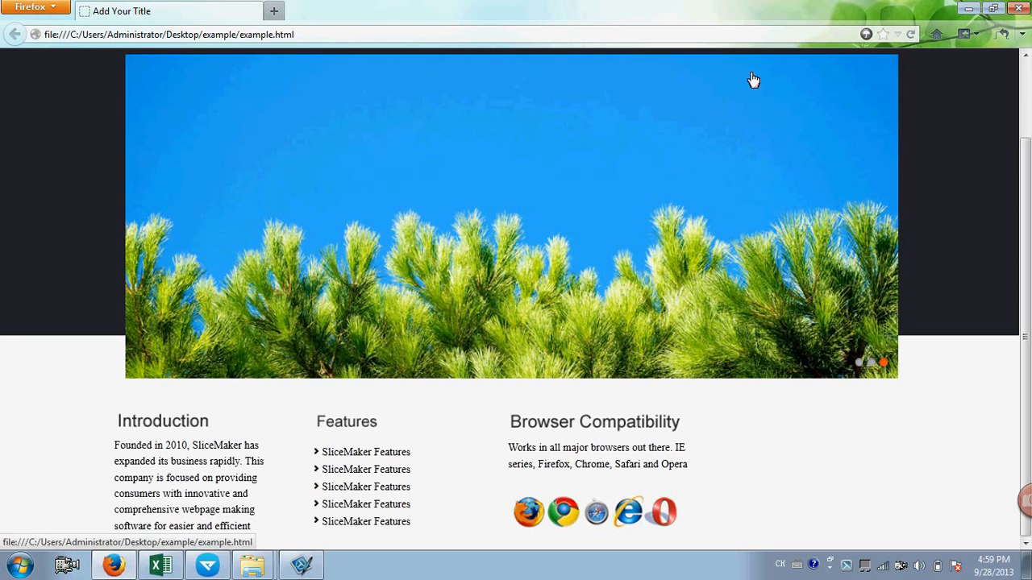
{"action": "left_click", "coordinate": [910, 36]}
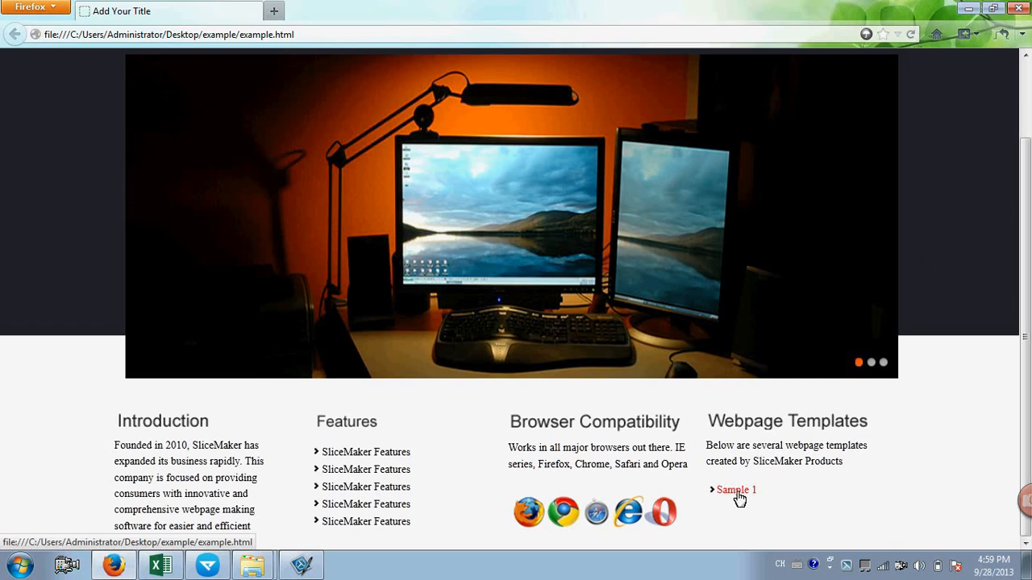
{"action": "scroll", "coordinate": [737, 498], "scroll_direction": "up", "scroll_amount": 2}
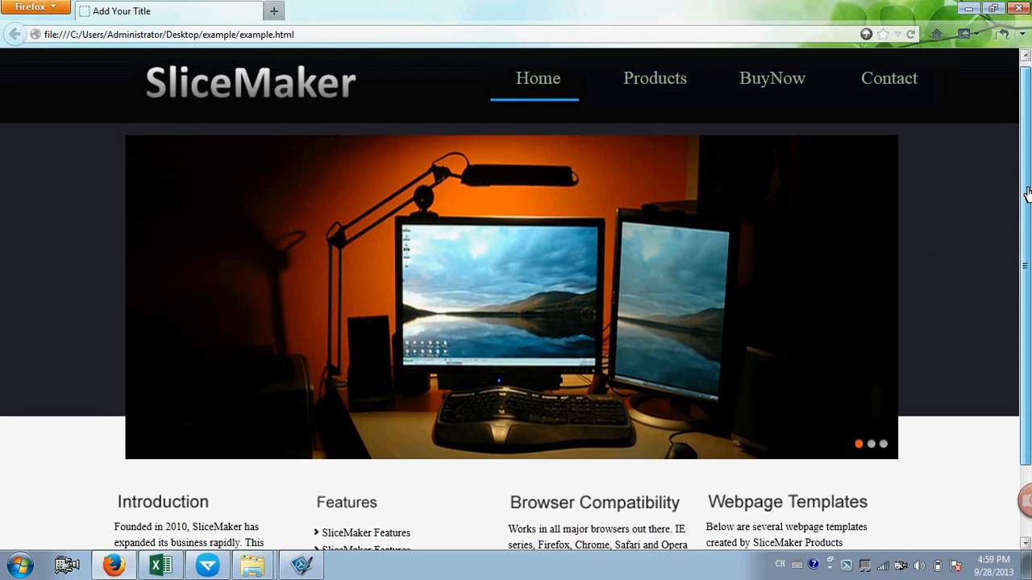
{"action": "scroll", "coordinate": [1029, 193], "scroll_direction": "down", "scroll_amount": 2}
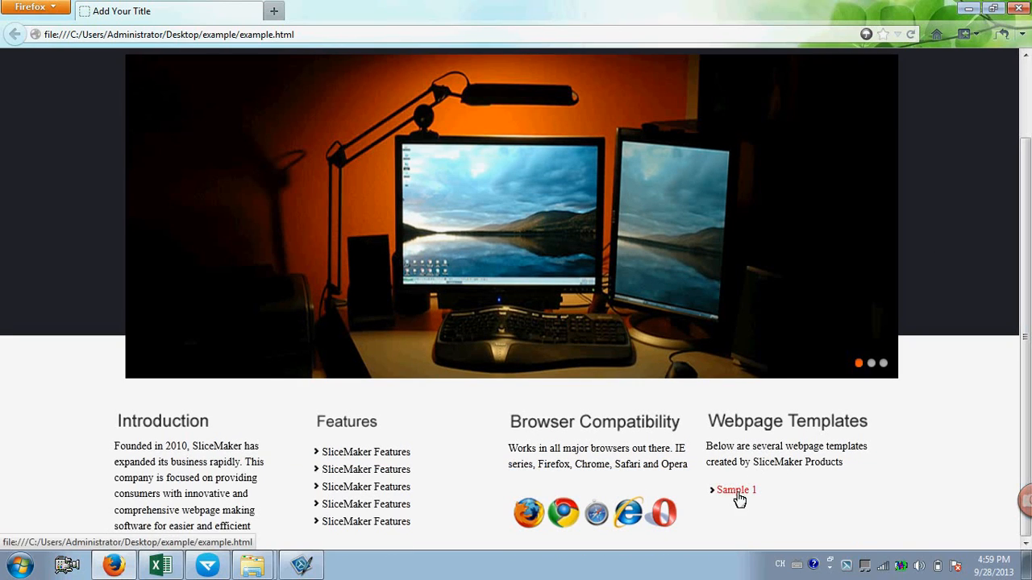
Step: Back in SliceMaker, copy the Sample 1 row's slices on the design image and paste them with the same name and same position as selected
{"action": "left_click", "coordinate": [207, 565]}
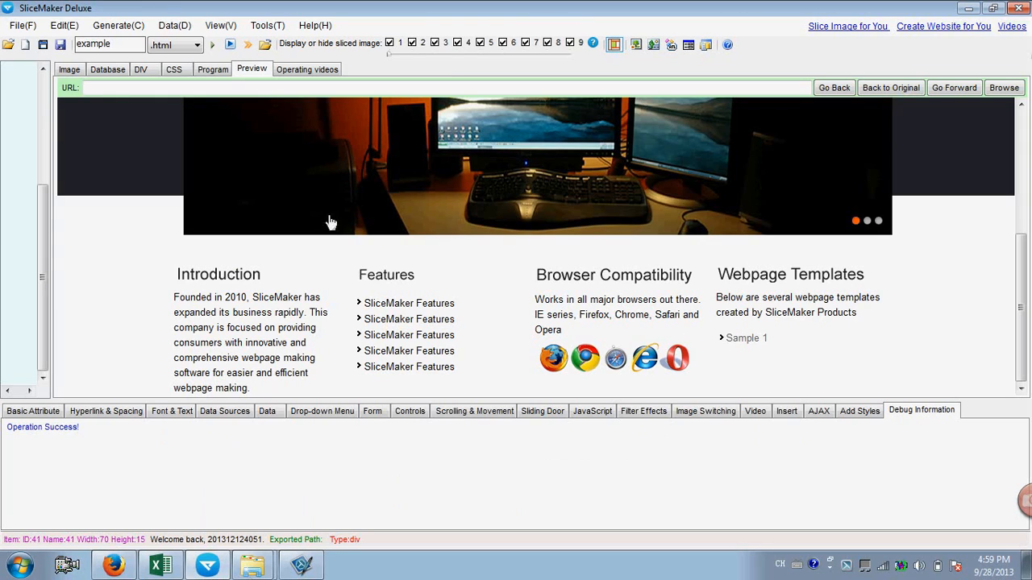
{"action": "left_click", "coordinate": [70, 69]}
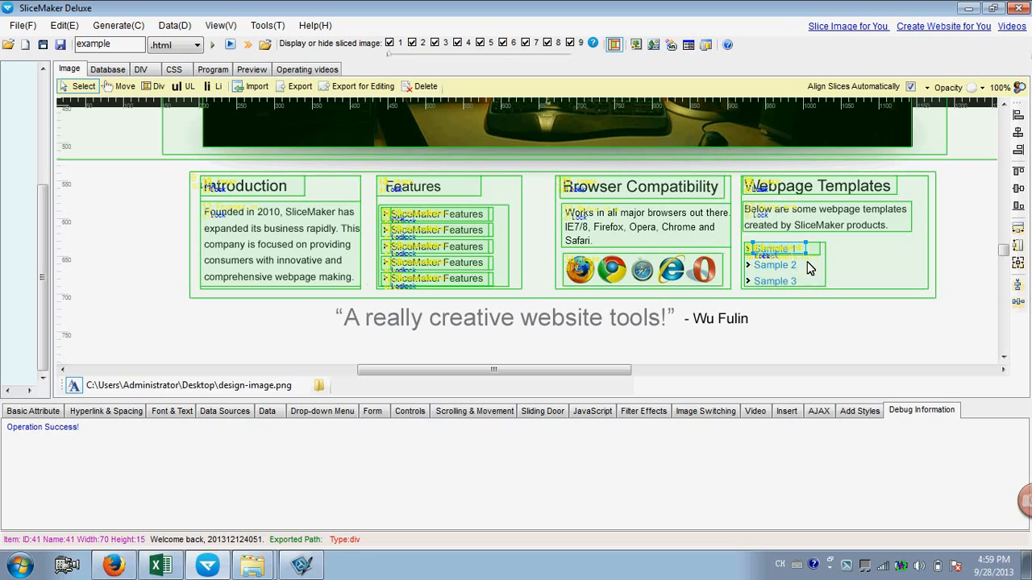
{"action": "left_click", "coordinate": [815, 251], "text": "ctrl"}
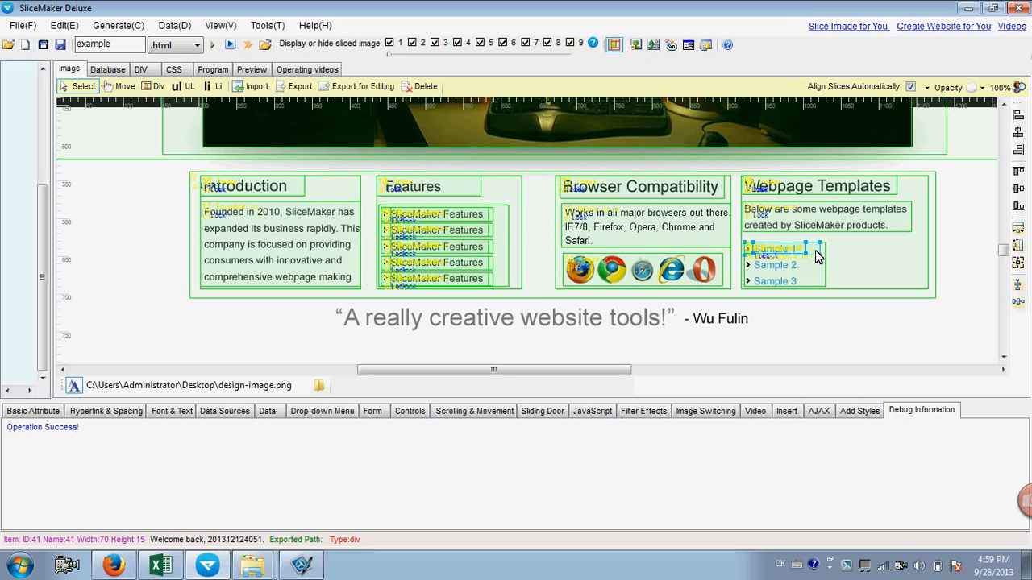
{"action": "left_click", "coordinate": [748, 248]}
{"action": "right_click", "coordinate": [750, 252]}
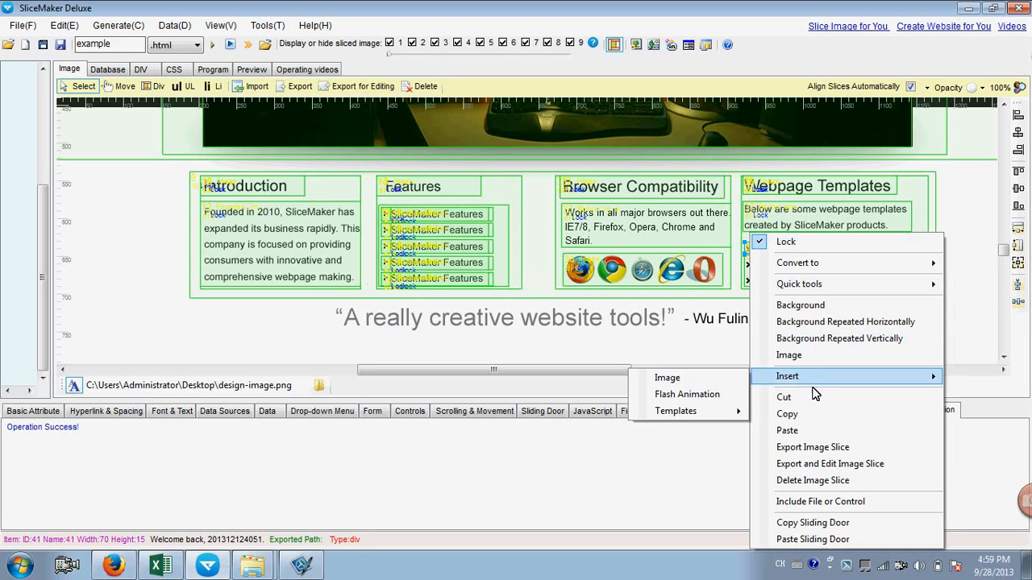
{"action": "left_click", "coordinate": [807, 412]}
{"action": "right_click", "coordinate": [848, 250]}
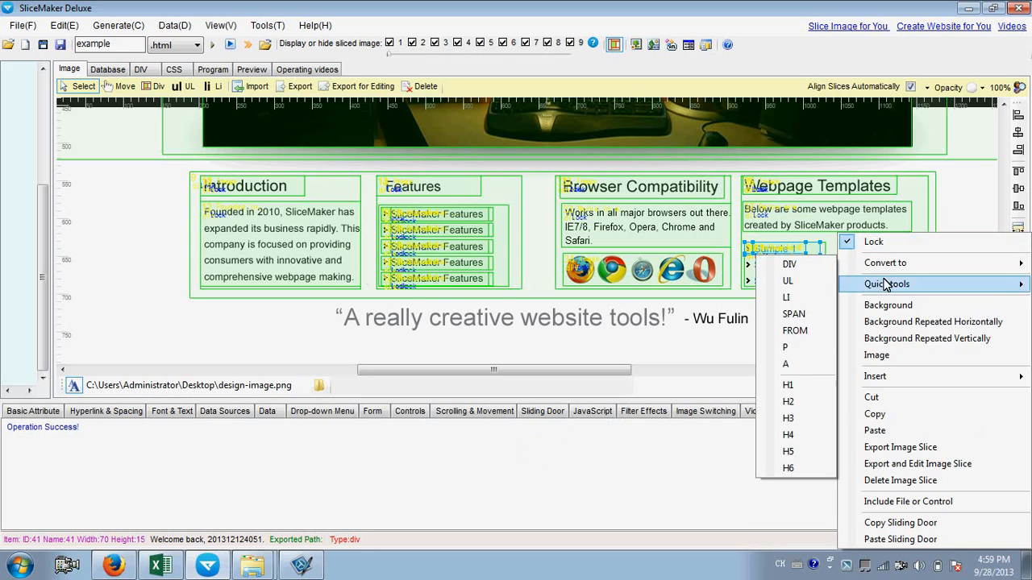
{"action": "left_click", "coordinate": [884, 435]}
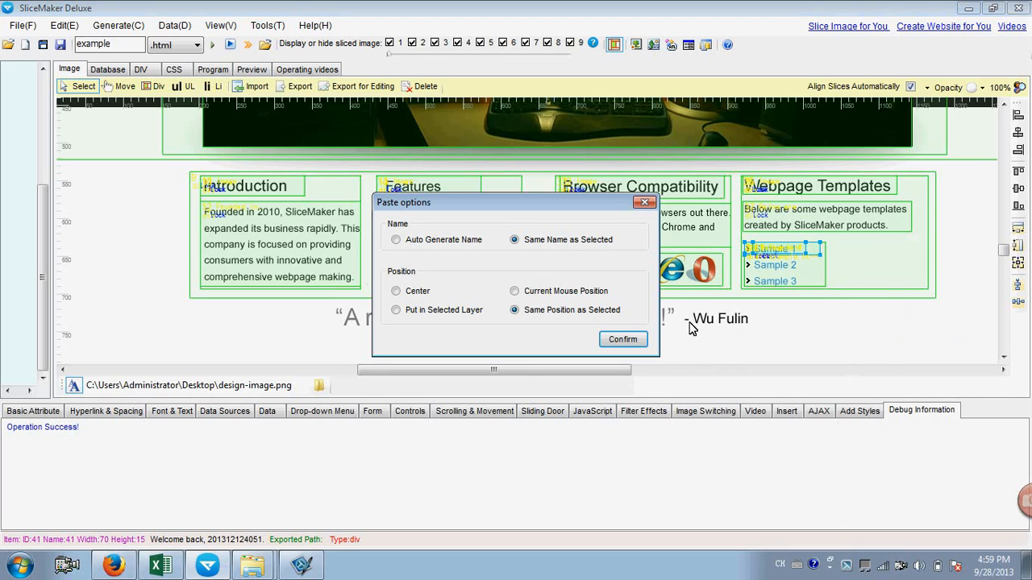
{"action": "left_click", "coordinate": [629, 340]}
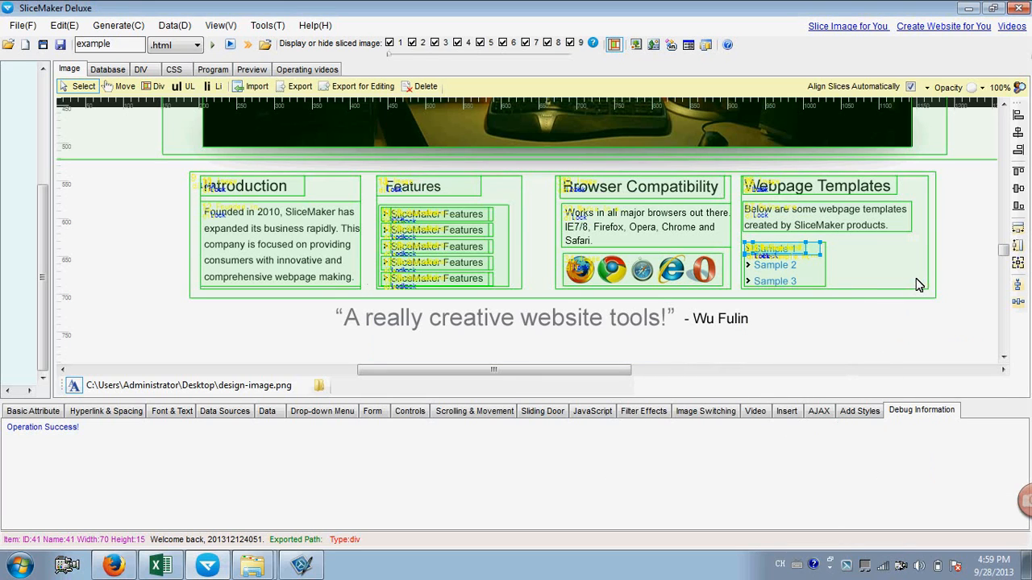
Step: Move the pasted slices down until they line up with the Sample 2 row
{"action": "key", "text": "Down"}
{"action": "key", "text": "Down"}
{"action": "key", "text": "Down"}
{"action": "key", "text": "Down"}
{"action": "key", "text": "Down"}
{"action": "key", "text": "Down"}
{"action": "key", "text": "Down"}
{"action": "key", "text": "Down"}
{"action": "key", "text": "Down"}
{"action": "key", "text": "Down"}
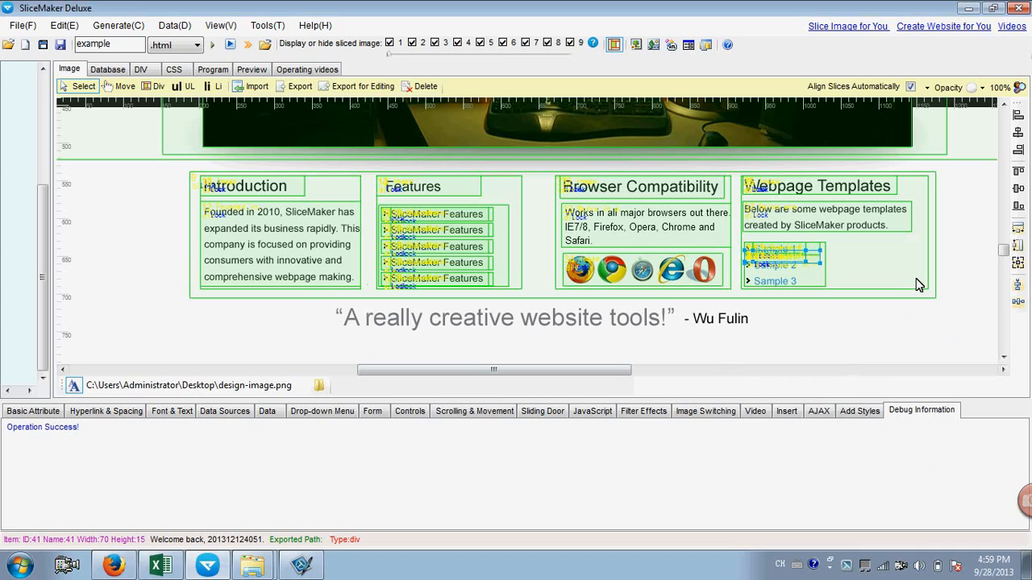
{"action": "key", "text": "Down"}
{"action": "key", "text": "Down"}
{"action": "key", "text": "Down"}
{"action": "key", "text": "Down"}
{"action": "key", "text": "Down"}
{"action": "key", "text": "Down"}
{"action": "key", "text": "Down"}
{"action": "key", "text": "Down"}
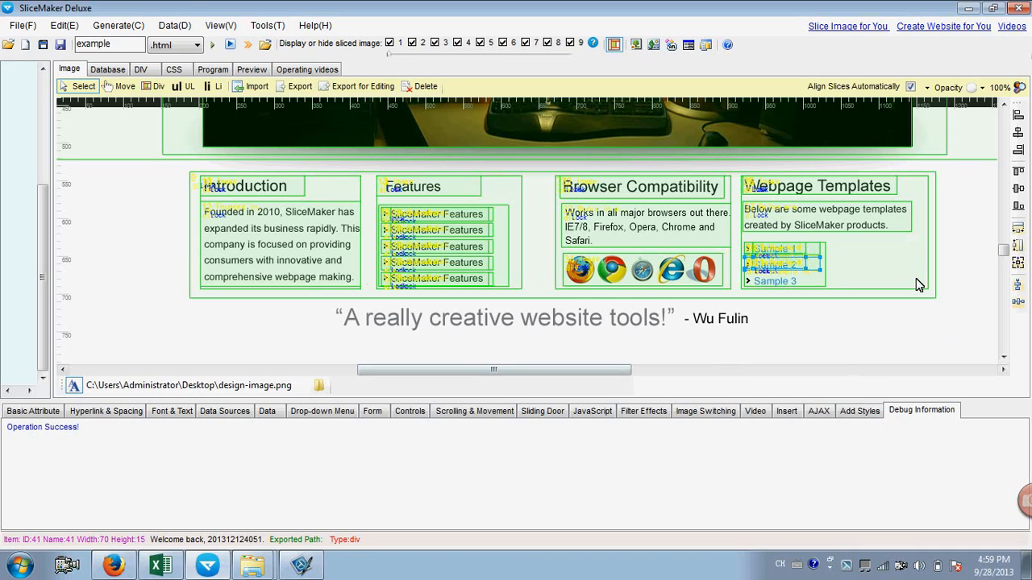
{"action": "key", "text": "Down"}
{"action": "key", "text": "Down"}
{"action": "key", "text": "Down"}
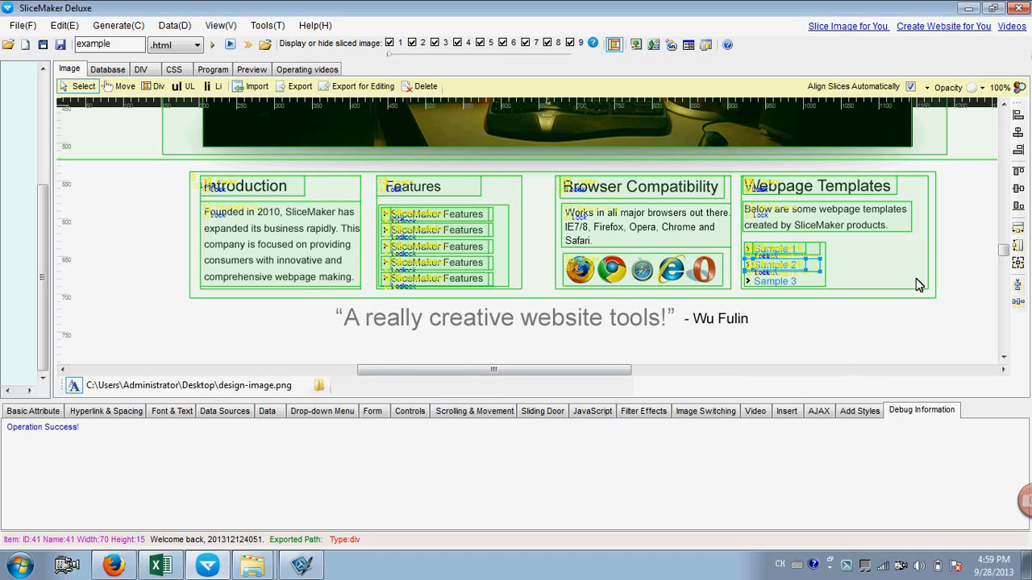
Step: Paste the copied Sample 1 row slices again, keeping the same name and same position as selected
{"action": "right_click", "coordinate": [863, 253]}
{"action": "left_click", "coordinate": [874, 430]}
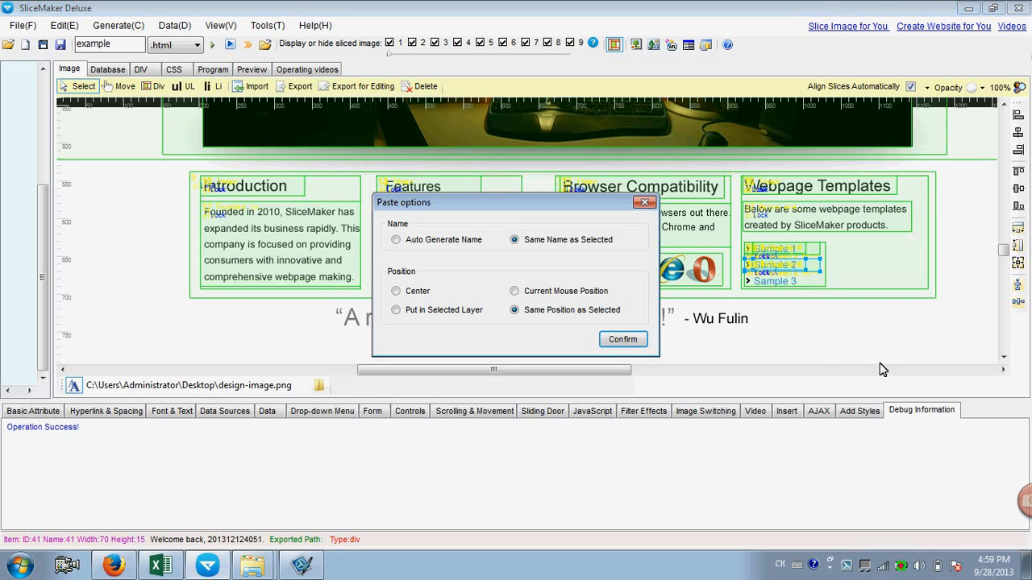
{"action": "left_click", "coordinate": [623, 339]}
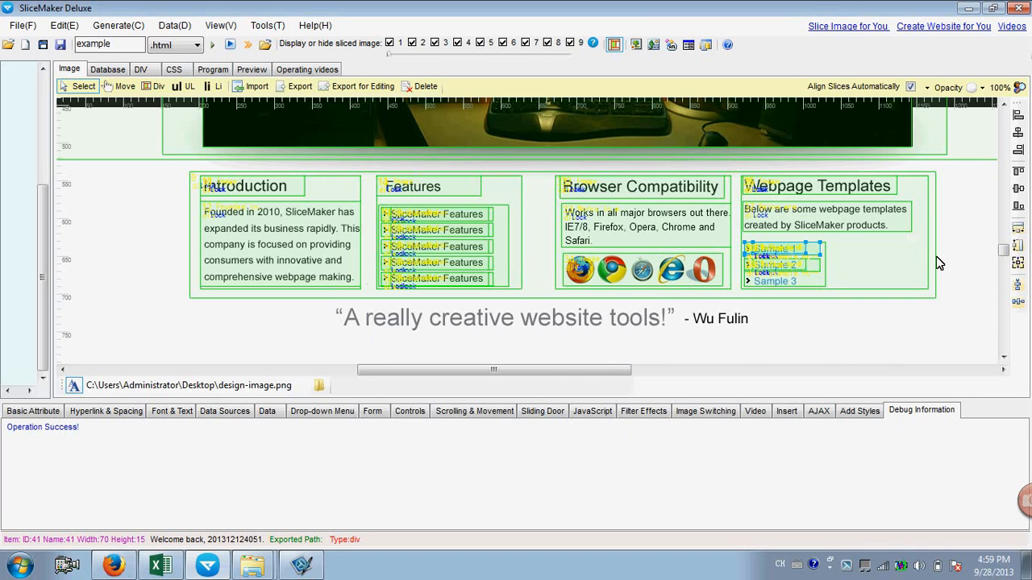
Step: Move the second set of pasted slices down until they line up with the Sample 3 row
{"action": "key", "text": "Down"}
{"action": "key", "text": "Down"}
{"action": "key", "text": "Down"}
{"action": "key", "text": "Down"}
{"action": "key", "text": "Down"}
{"action": "key", "text": "Down"}
{"action": "key", "text": "Down"}
{"action": "key", "text": "Down"}
{"action": "key", "text": "Down"}
{"action": "key", "text": "Down"}
{"action": "key", "text": "Down"}
{"action": "key", "text": "Down"}
{"action": "key", "text": "Down"}
{"action": "key", "text": "Down"}
{"action": "key", "text": "Down"}
{"action": "key", "text": "Down"}
{"action": "key", "text": "Down"}
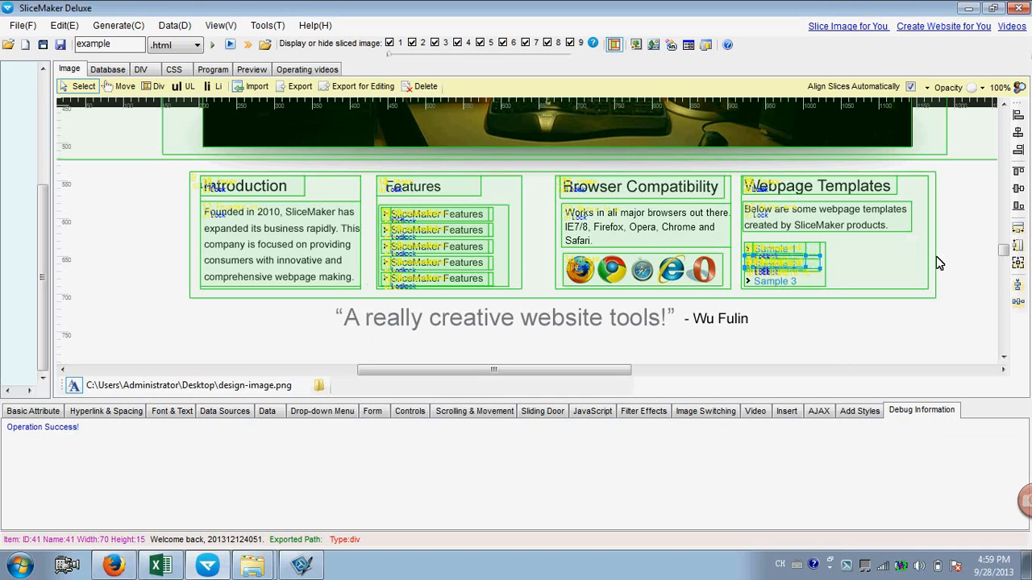
{"action": "key", "text": "Down"}
{"action": "key", "text": "Down"}
{"action": "key", "text": "Down"}
{"action": "key", "text": "Down"}
{"action": "key", "text": "Down"}
{"action": "key", "text": "Down"}
{"action": "key", "text": "Down"}
{"action": "key", "text": "Down"}
{"action": "key", "text": "Down"}
{"action": "key", "text": "Down"}
{"action": "key", "text": "Down"}
{"action": "key", "text": "Down"}
{"action": "key", "text": "Down"}
{"action": "key", "text": "Down"}
{"action": "key", "text": "Down"}
{"action": "key", "text": "Down"}
{"action": "key", "text": "Down"}
{"action": "key", "text": "Down"}
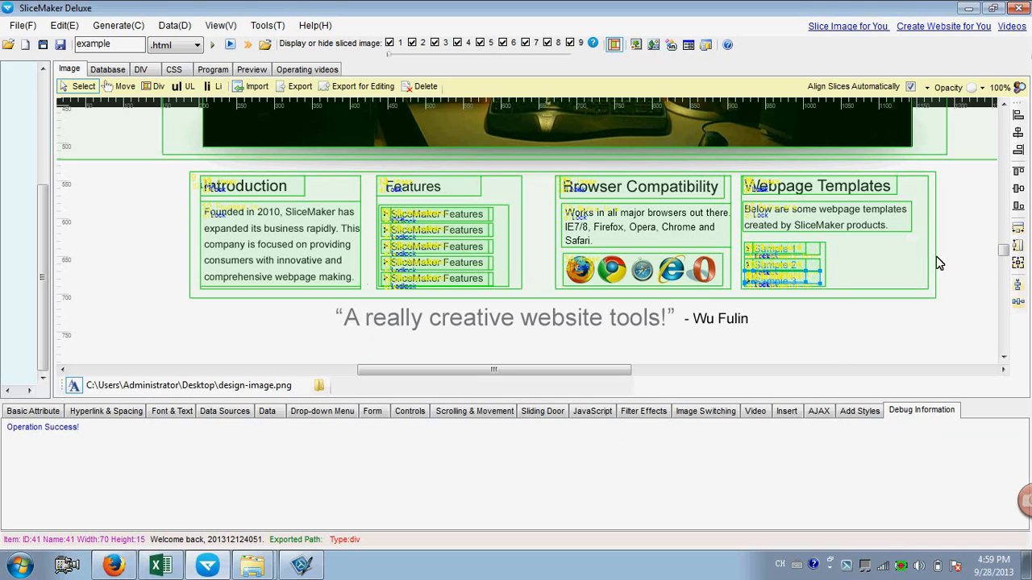
{"action": "key", "text": "Down"}
{"action": "key", "text": "Down"}
{"action": "key", "text": "Down"}
{"action": "key", "text": "Down"}
{"action": "key", "text": "Down"}
{"action": "key", "text": "Down"}
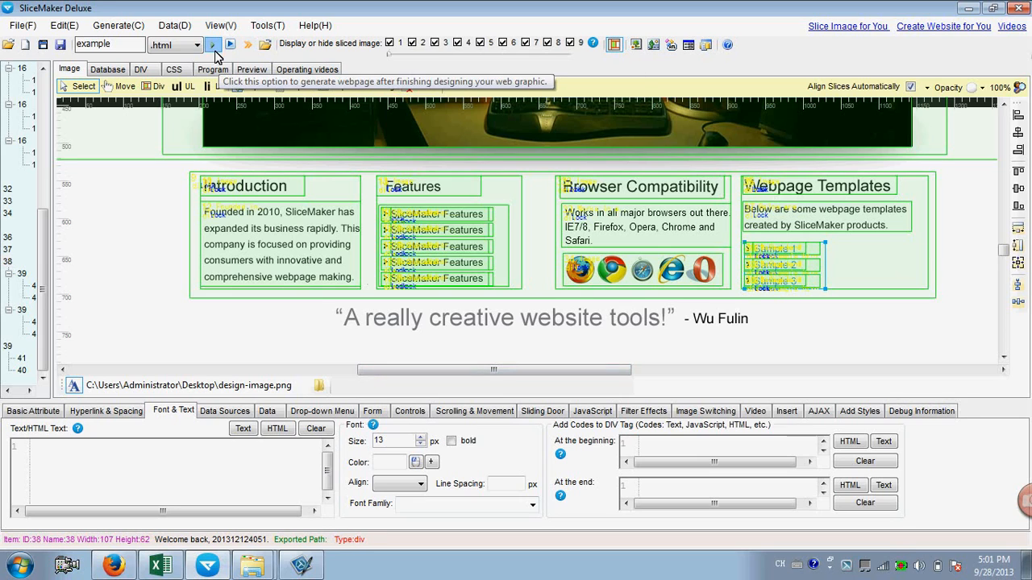
Step: Generate the webpage and export its images, CSS, HTML and JavaScript files to Desktop\example, overwriting the existing example.html
{"action": "left_click", "coordinate": [214, 47]}
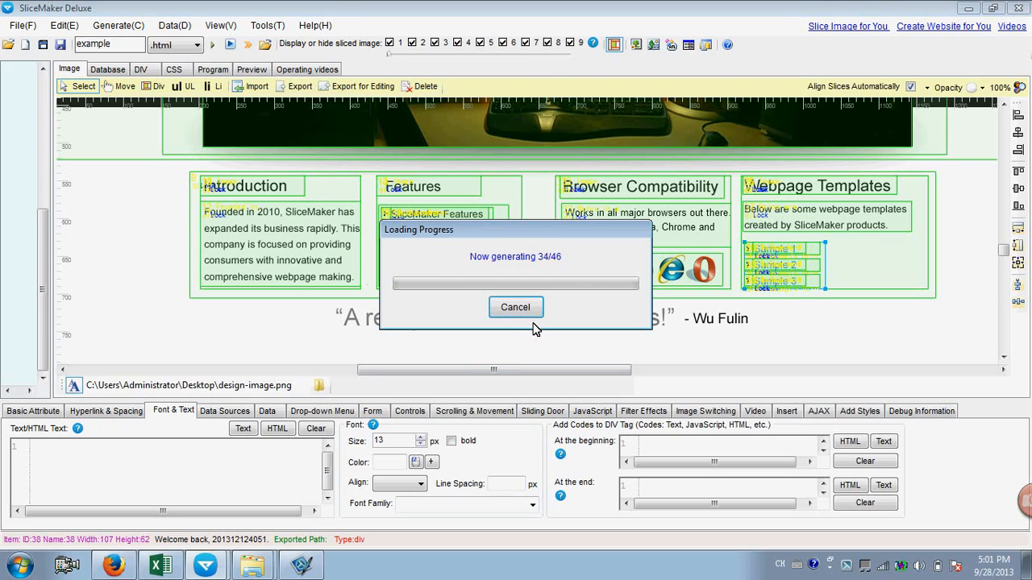
{"action": "left_click", "coordinate": [582, 333]}
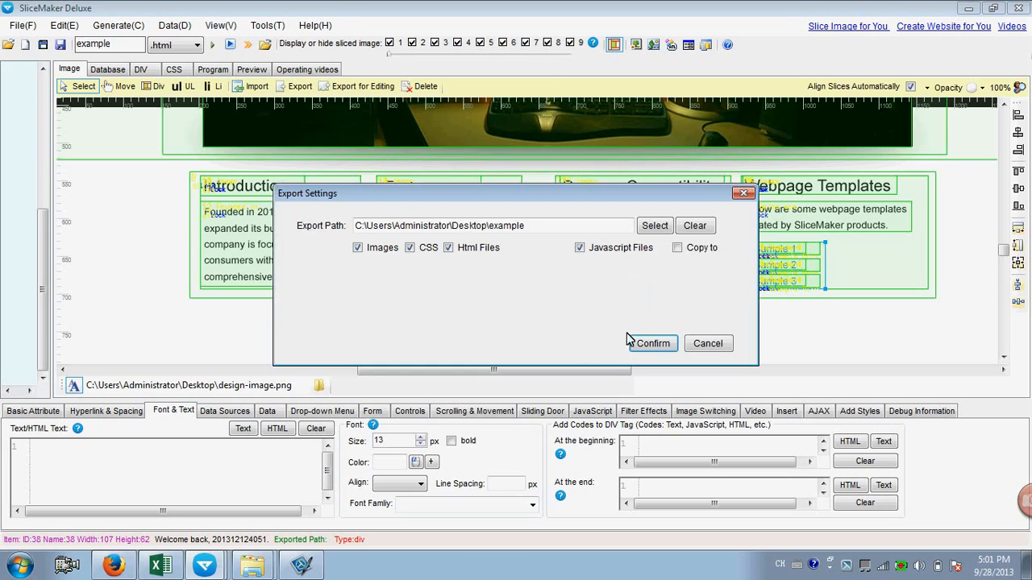
{"action": "left_click", "coordinate": [633, 342]}
{"action": "left_click", "coordinate": [591, 339]}
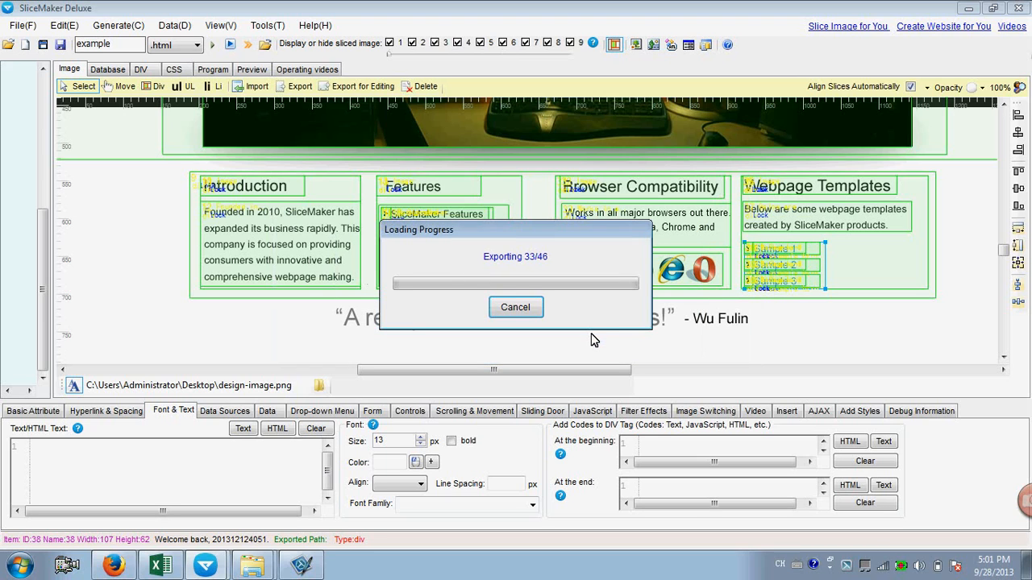
{"action": "left_click", "coordinate": [589, 320]}
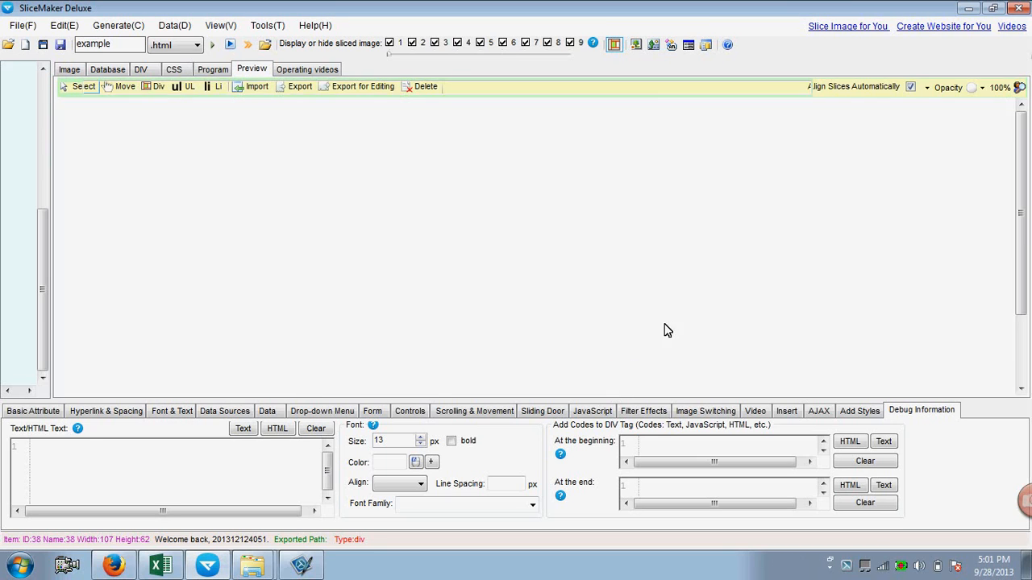
Step: Examine the Webpage Templates sample list in the preview, and switch to Firefox to reload example.html and check it there
{"action": "left_click_drag", "start_coordinate": [1022, 165], "coordinate": [1023, 299]}
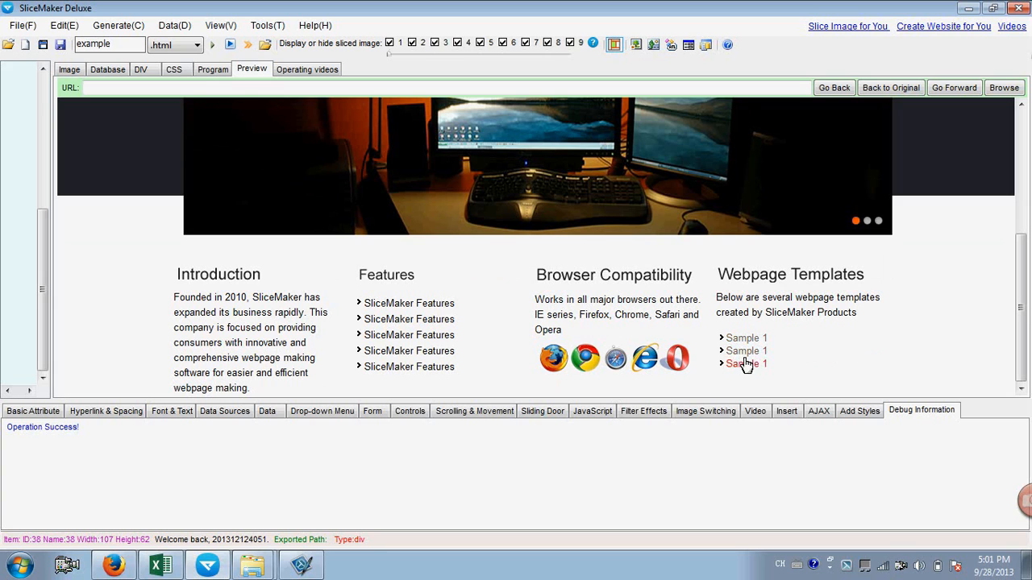
{"action": "left_click", "coordinate": [113, 565]}
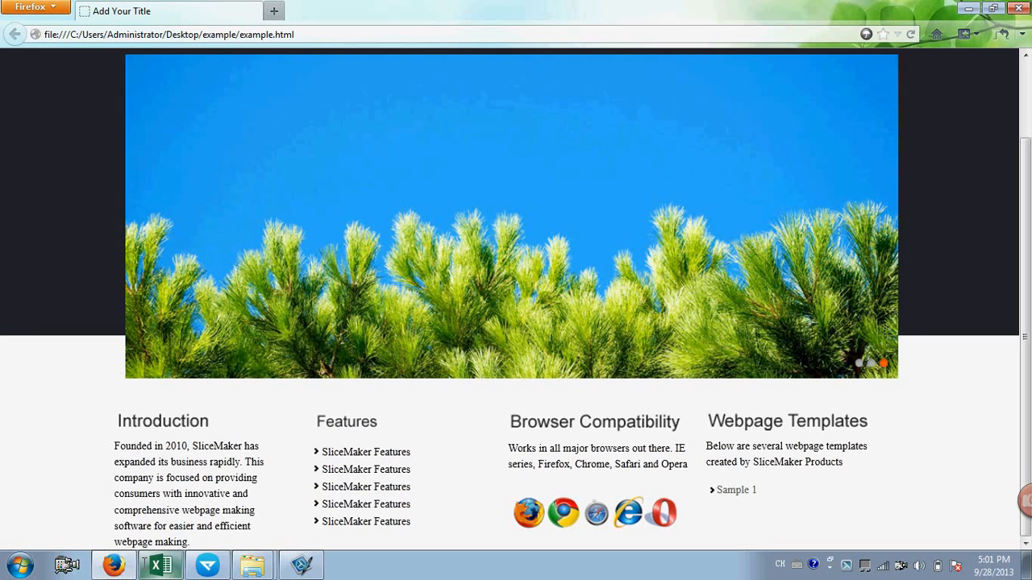
{"action": "left_click", "coordinate": [910, 34]}
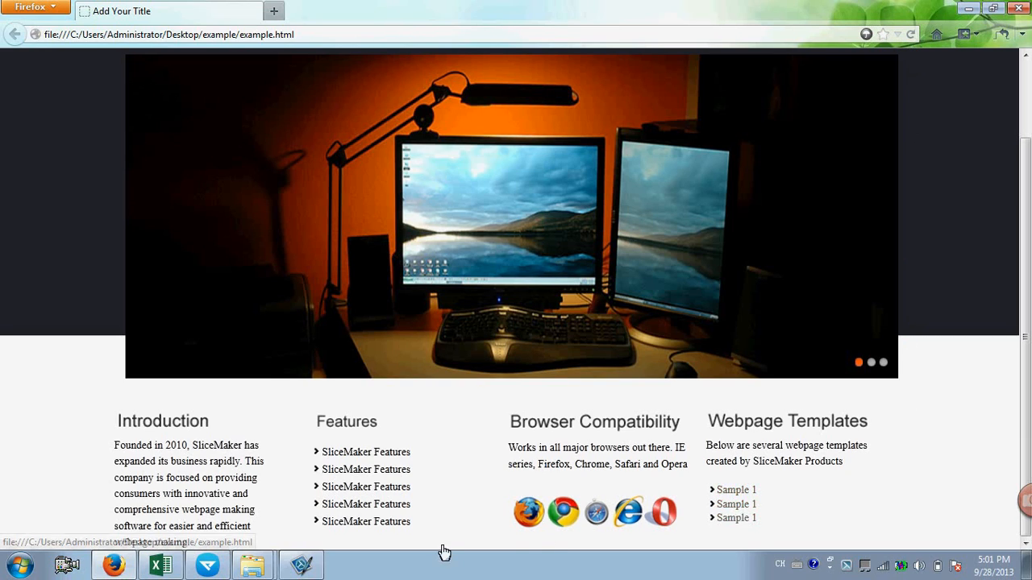
Step: Back in SliceMaker, draw a DIV slice around the quote line, with inner slices of about 450×35 px for the quote and 92×22 px for its attribution
{"action": "left_click", "coordinate": [208, 565]}
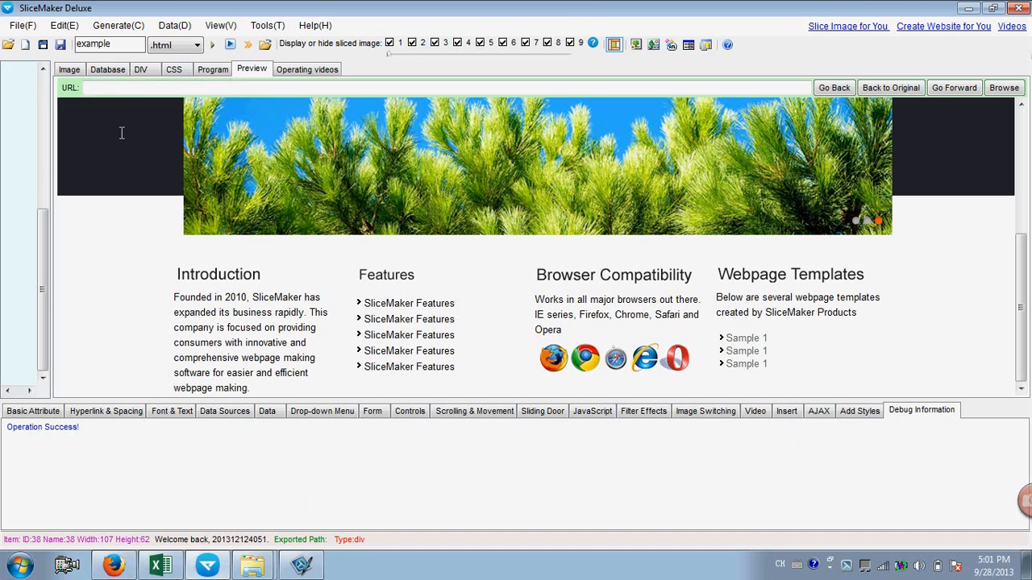
{"action": "left_click", "coordinate": [70, 69]}
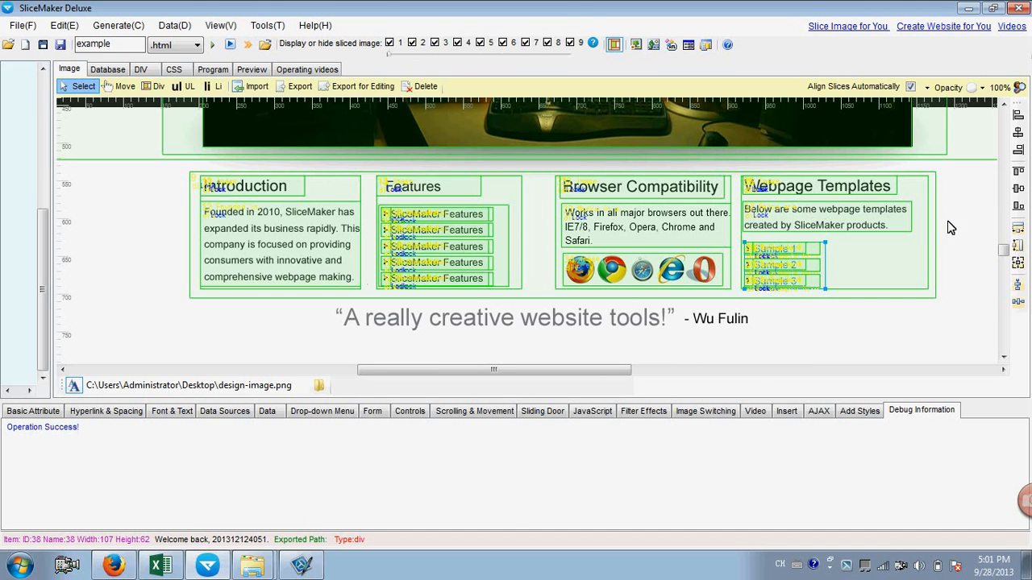
{"action": "scroll", "coordinate": [999, 252], "scroll_direction": "down", "scroll_amount": 3}
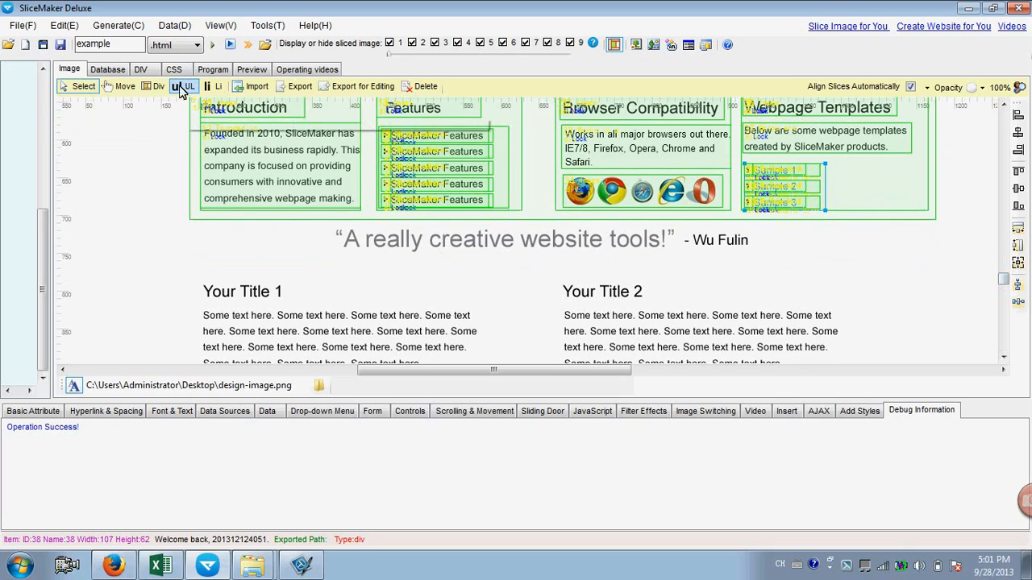
{"action": "left_click", "coordinate": [153, 86]}
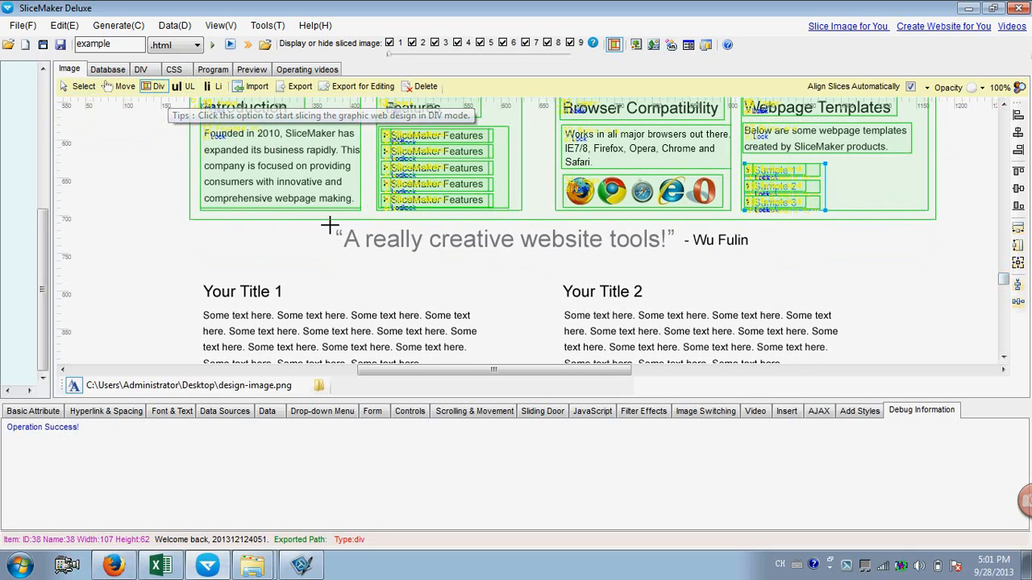
{"action": "left_click_drag", "start_coordinate": [330, 226], "coordinate": [756, 257]}
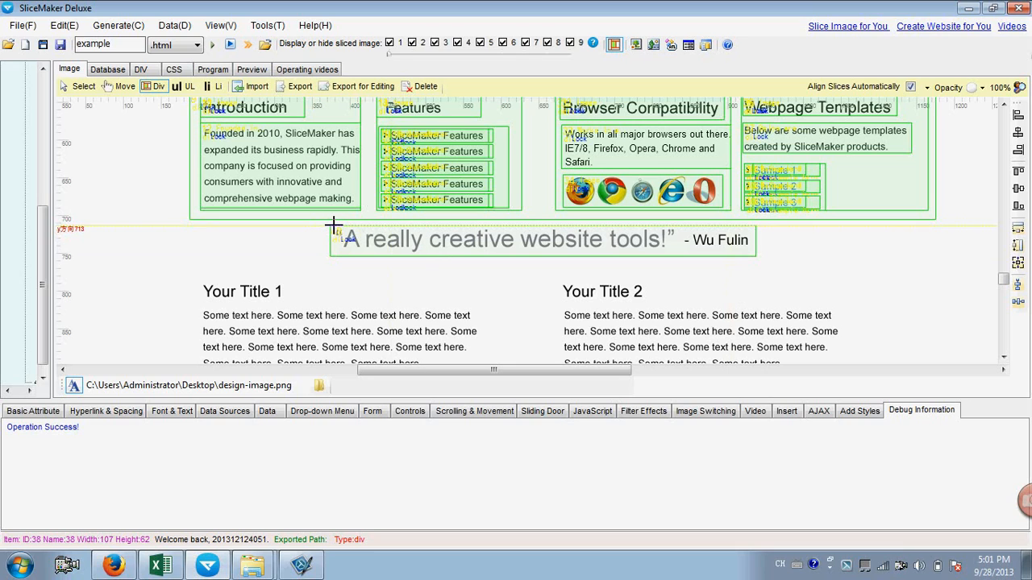
{"action": "left_click_drag", "start_coordinate": [335, 227], "coordinate": [749, 253]}
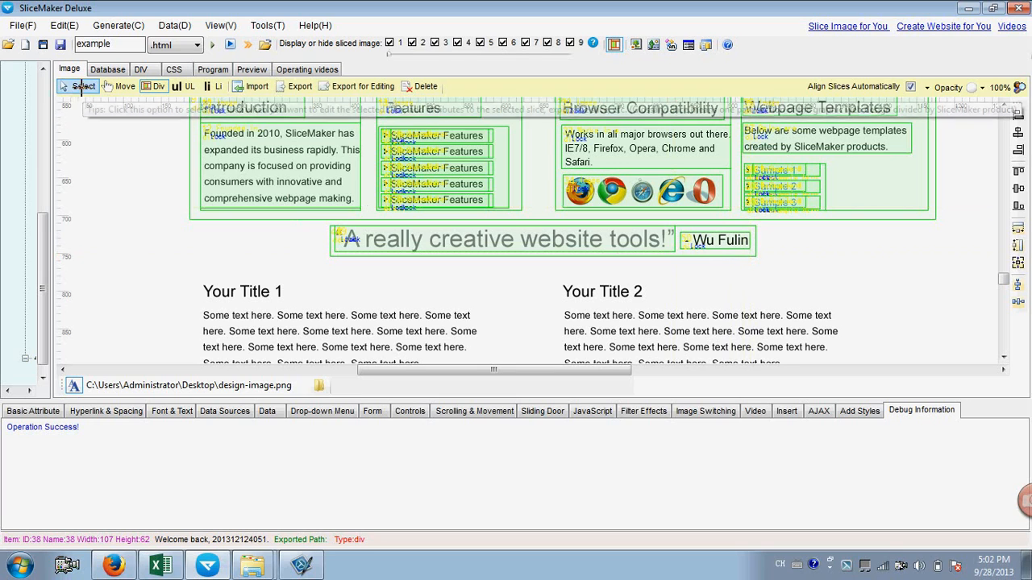
Step: Copy "A really creative website tool" from cell A13 in Excel and paste it as the text of the quote slice in SliceMaker
{"action": "left_click", "coordinate": [81, 87]}
{"action": "left_click", "coordinate": [371, 244]}
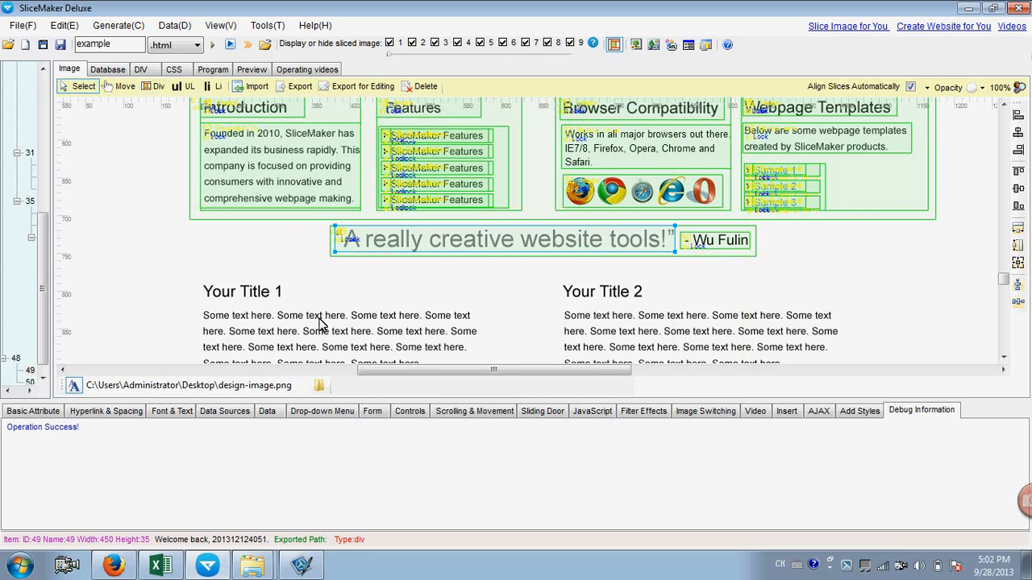
{"action": "left_click", "coordinate": [161, 564]}
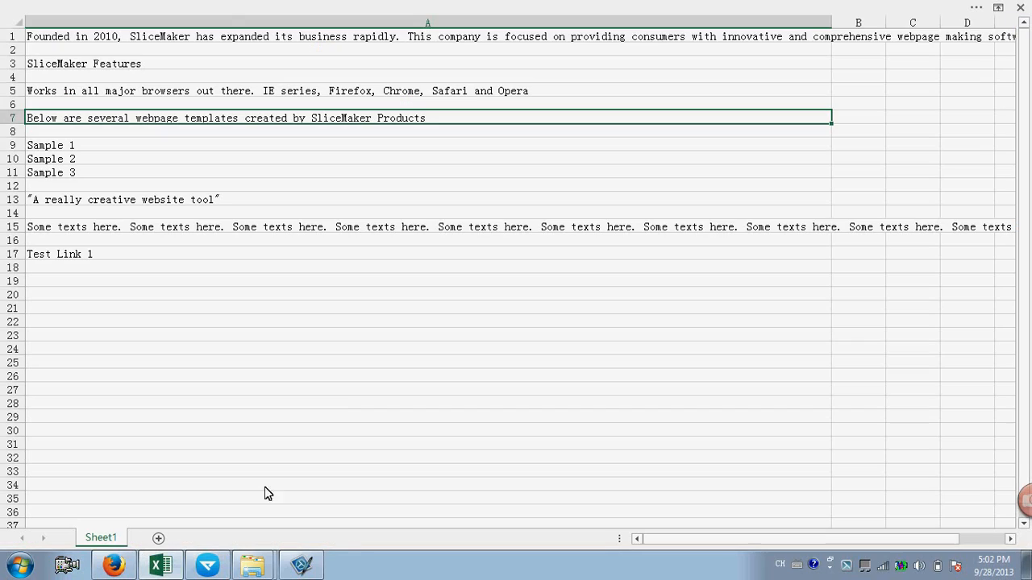
{"action": "left_click", "coordinate": [142, 197]}
{"action": "key", "text": "ctrl+c"}
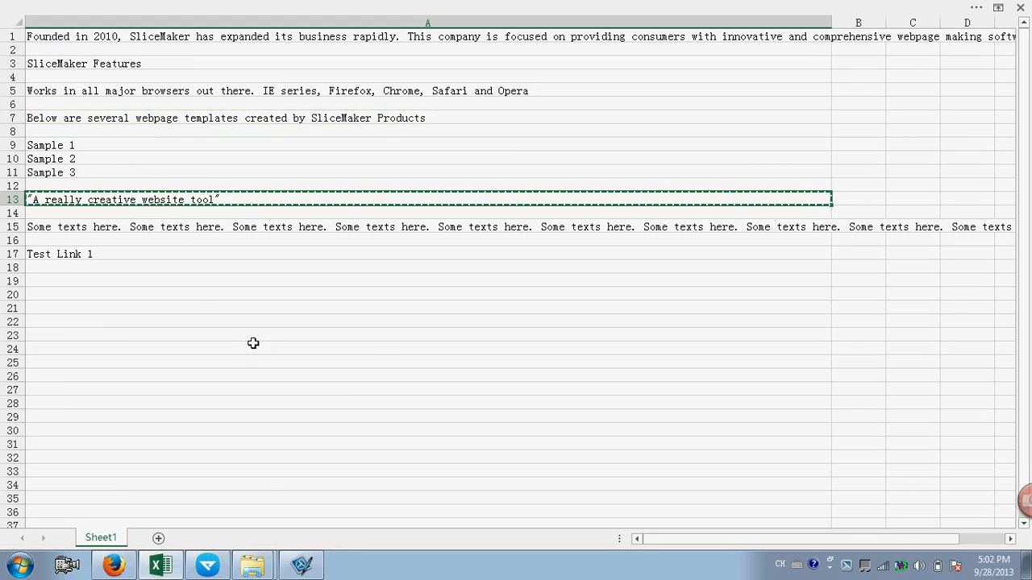
{"action": "left_click", "coordinate": [208, 564]}
{"action": "left_click", "coordinate": [171, 411]}
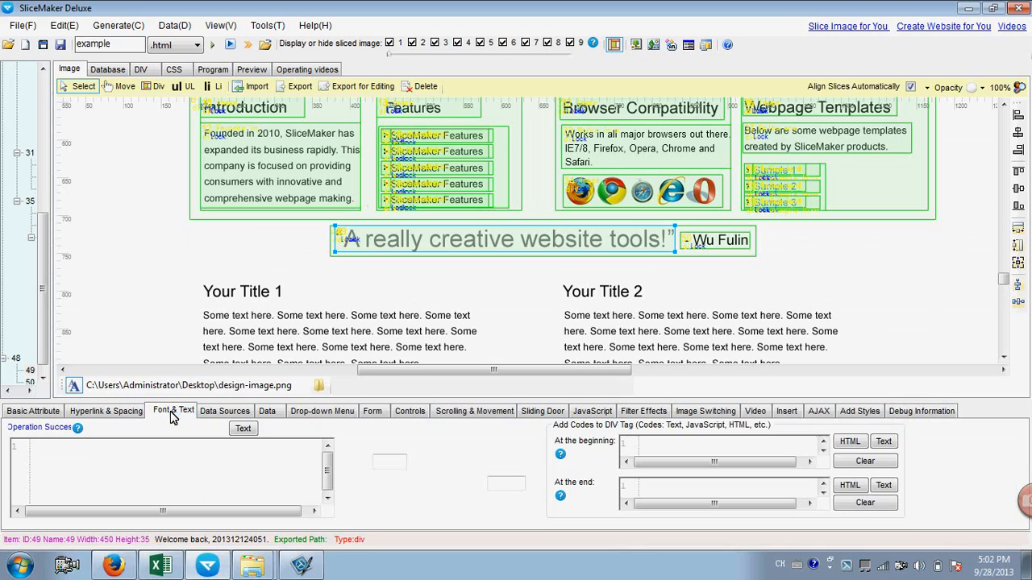
{"action": "right_click", "coordinate": [162, 451]}
{"action": "left_click", "coordinate": [200, 494]}
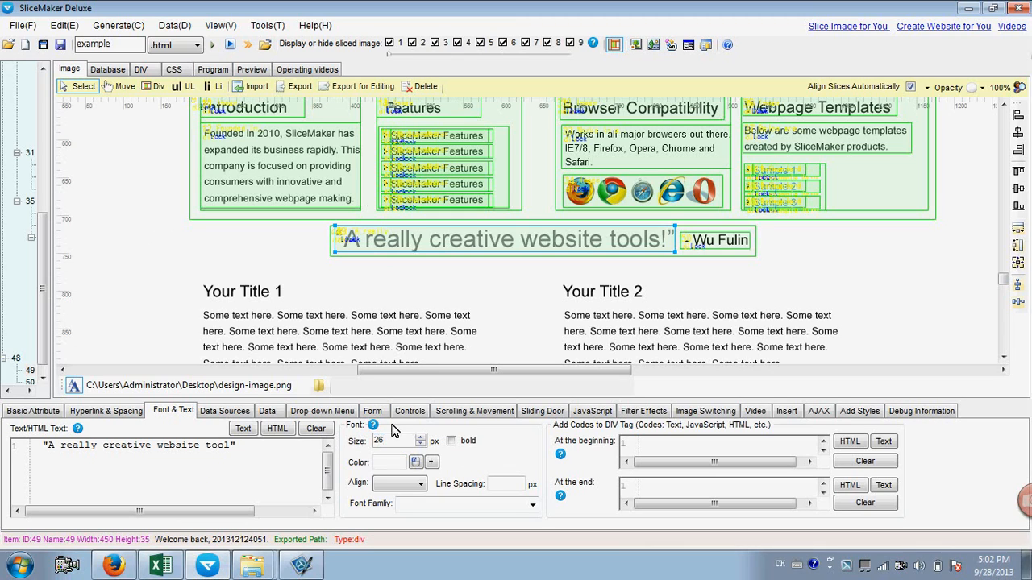
Step: Set the font color of the quote slice to gray #c0c0c0
{"action": "left_click", "coordinate": [416, 463]}
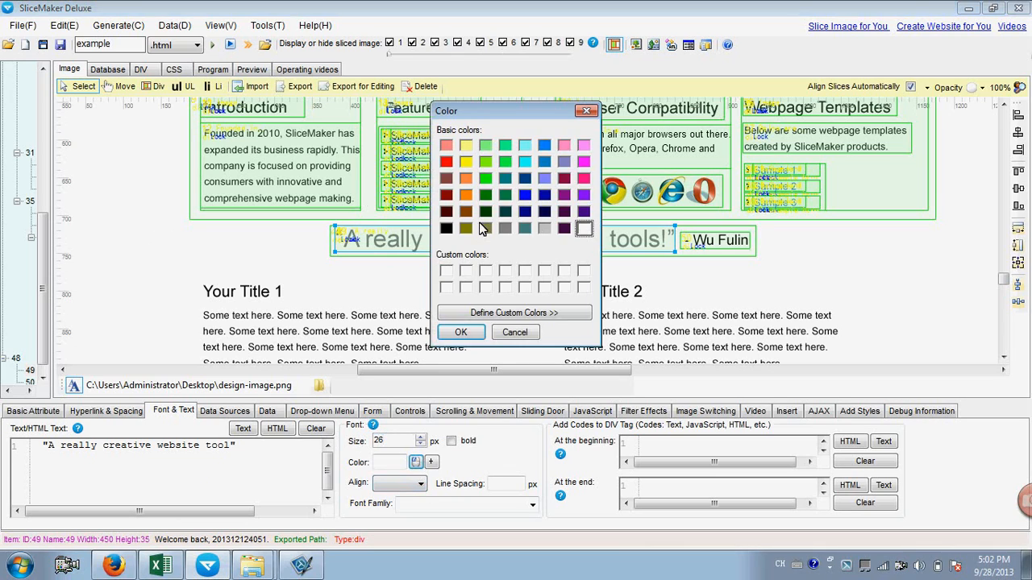
{"action": "left_click", "coordinate": [504, 229]}
{"action": "left_click", "coordinate": [461, 332]}
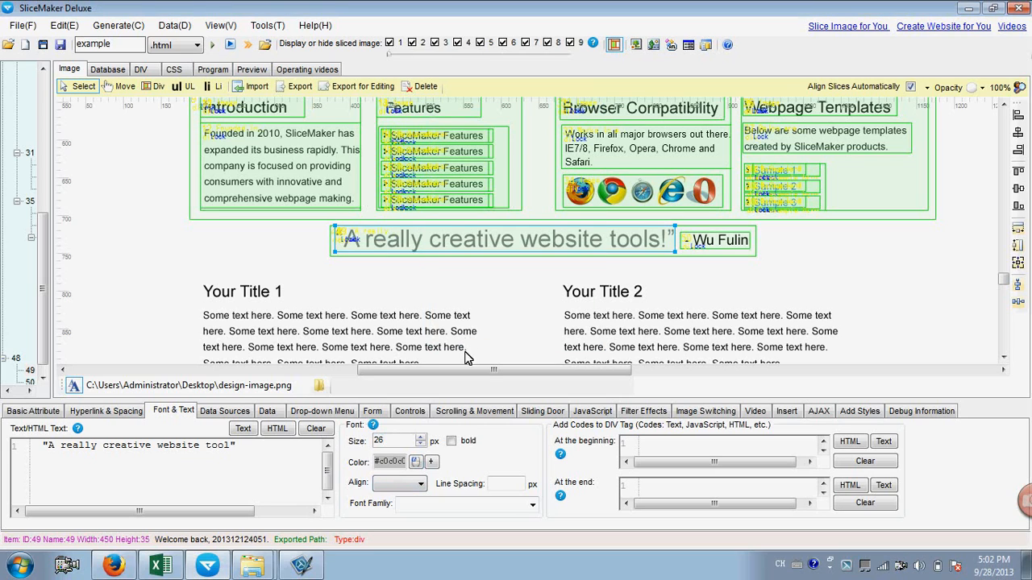
Step: Enter the author's name as the text of the attribution slice beside the quote and set its font size
{"action": "left_click", "coordinate": [711, 246]}
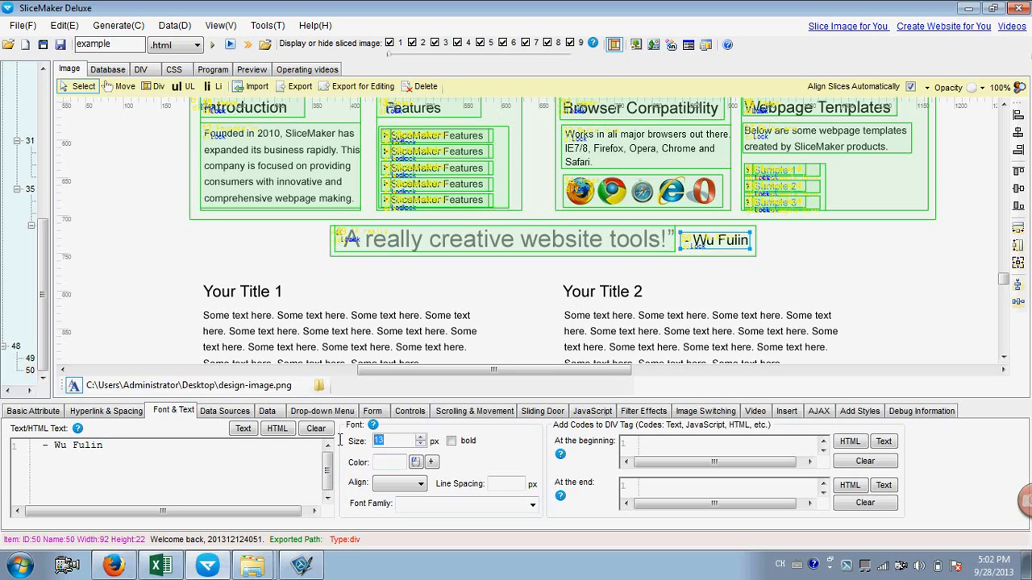
{"action": "type", "text": "8"}
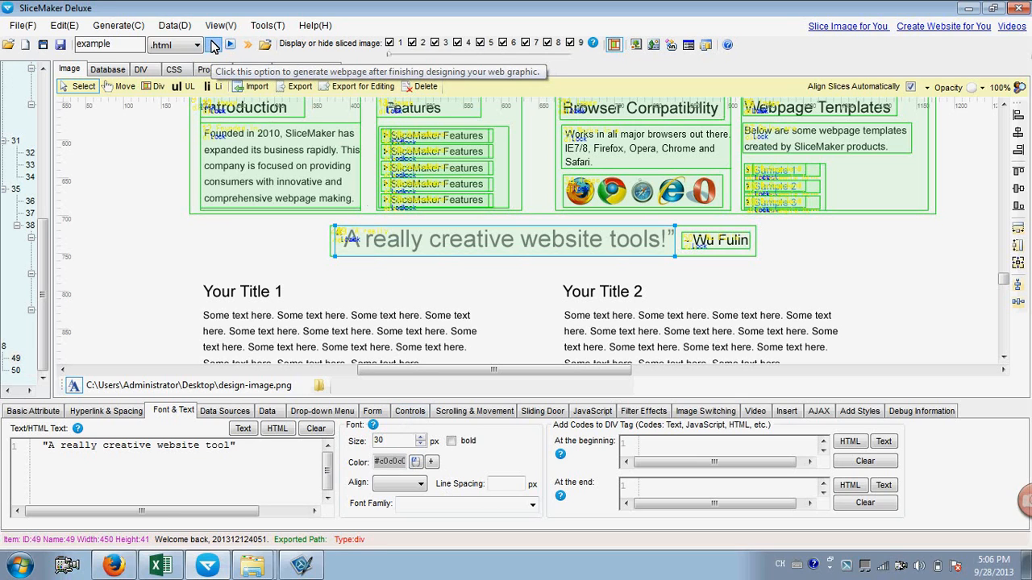
Step: Generate the webpage with the new quote slices and export it again, overwriting Desktop\example\example.html
{"action": "left_click", "coordinate": [215, 45]}
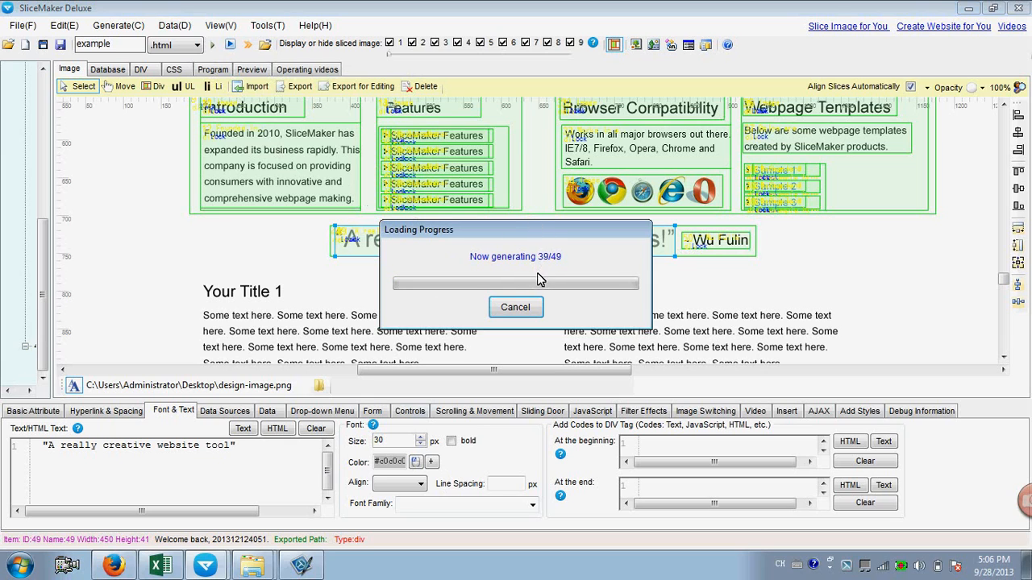
{"action": "left_click", "coordinate": [587, 336]}
{"action": "left_click", "coordinate": [639, 345]}
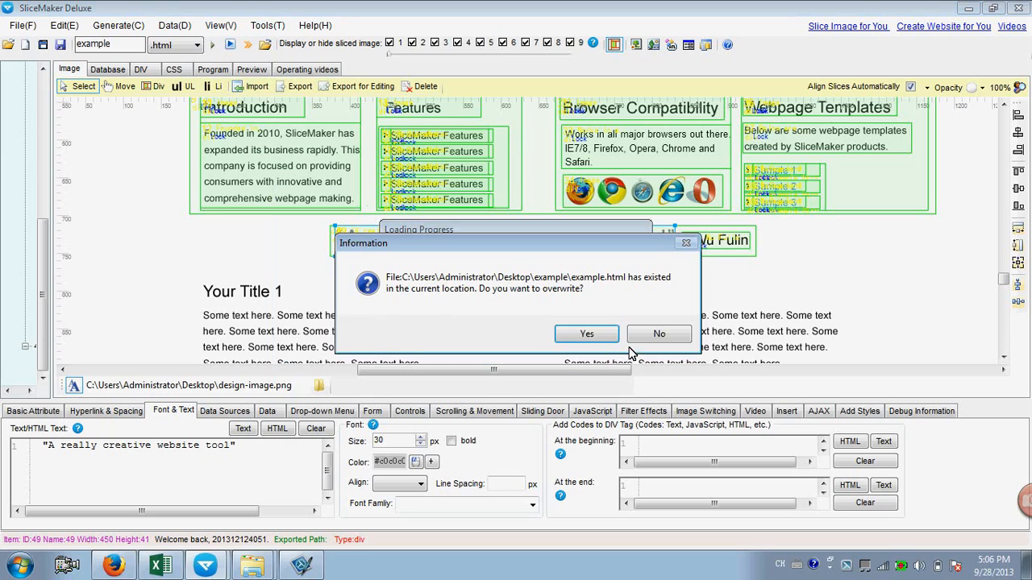
{"action": "left_click", "coordinate": [589, 335]}
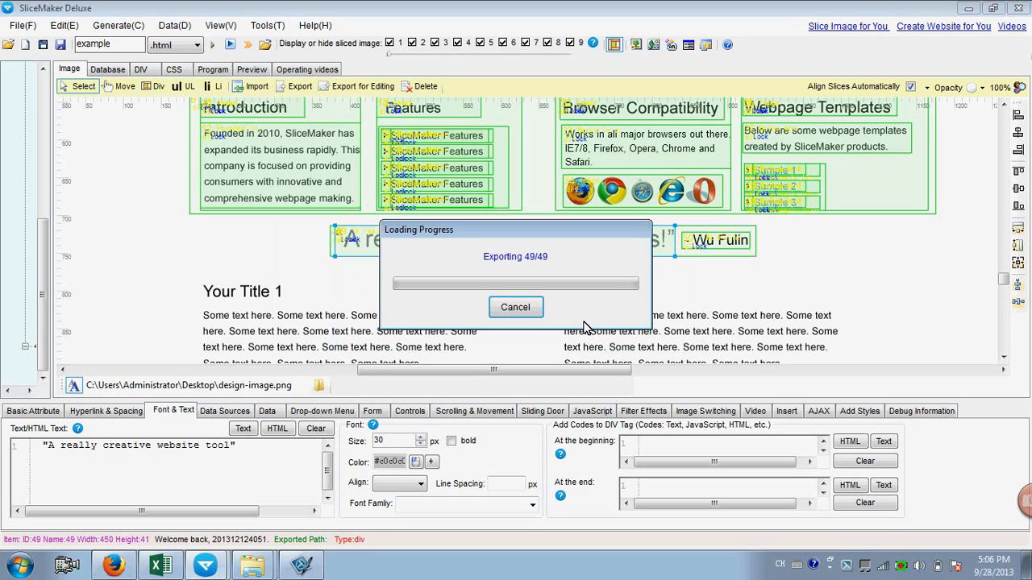
{"action": "left_click", "coordinate": [589, 321]}
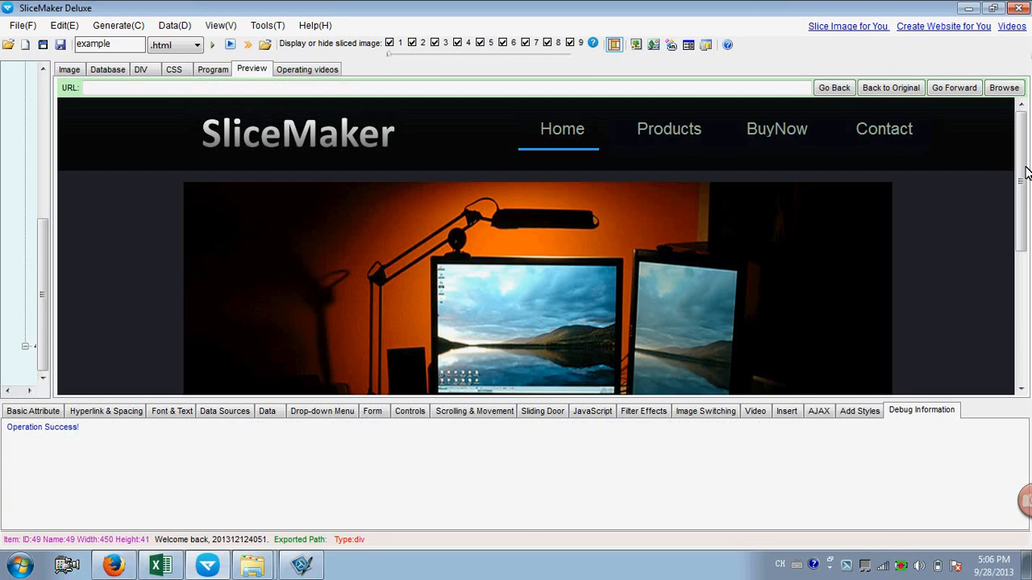
Step: Examine the quote line in the preview, and switch to Firefox to reload example.html and check the quote's text and attribution
{"action": "scroll", "coordinate": [844, 342], "scroll_direction": "down", "scroll_amount": 3}
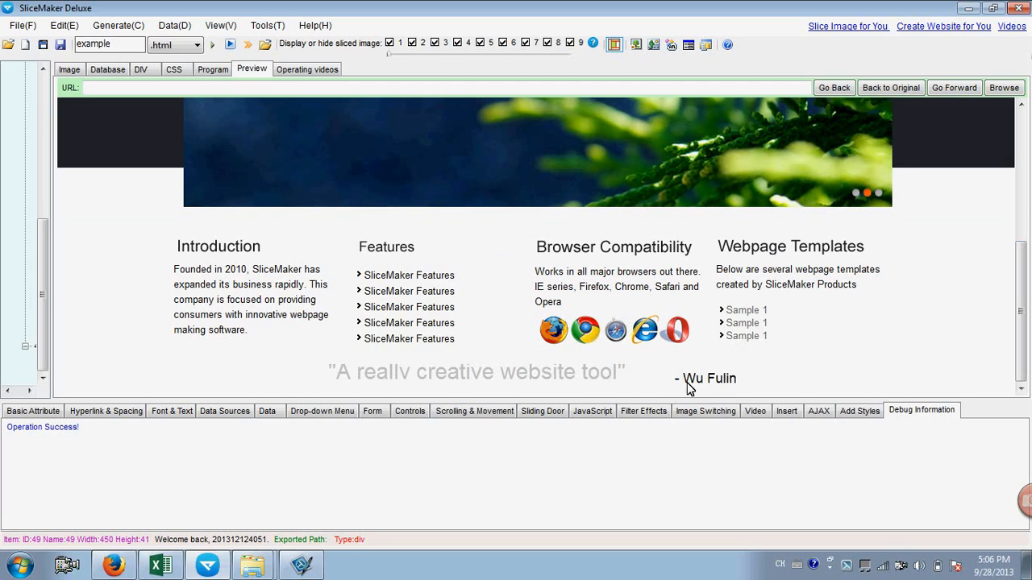
{"action": "left_click", "coordinate": [113, 565]}
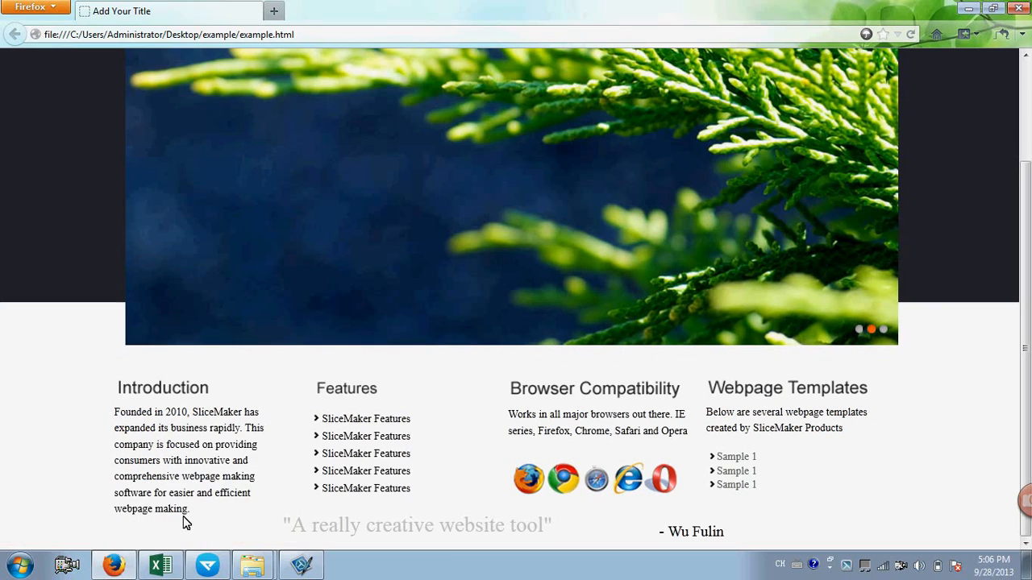
{"action": "scroll", "coordinate": [965, 265], "scroll_direction": "up", "scroll_amount": 3}
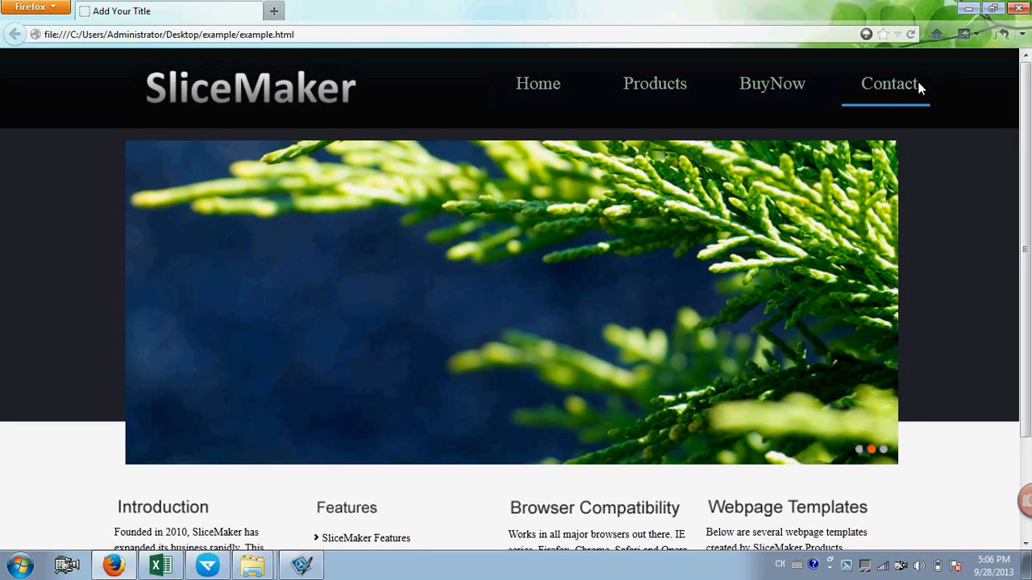
{"action": "scroll", "coordinate": [804, 386], "scroll_direction": "down", "scroll_amount": 3}
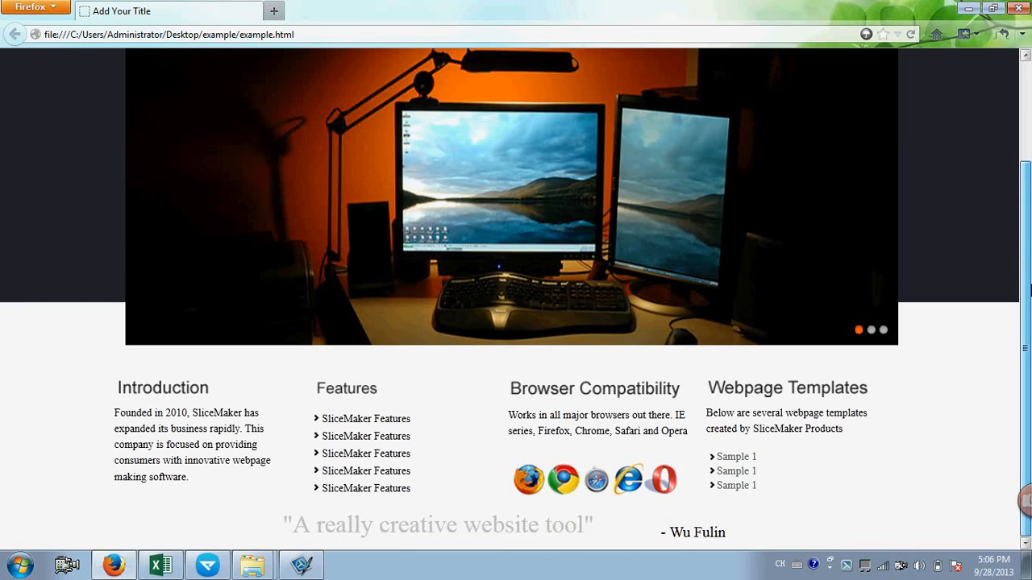
{"action": "left_click_drag", "start_coordinate": [288, 526], "coordinate": [735, 537]}
{"action": "left_click", "coordinate": [756, 541]}
{"action": "left_click_drag", "start_coordinate": [287, 526], "coordinate": [609, 522]}
{"action": "left_click", "coordinate": [491, 520]}
{"action": "left_click_drag", "start_coordinate": [491, 522], "coordinate": [613, 524]}
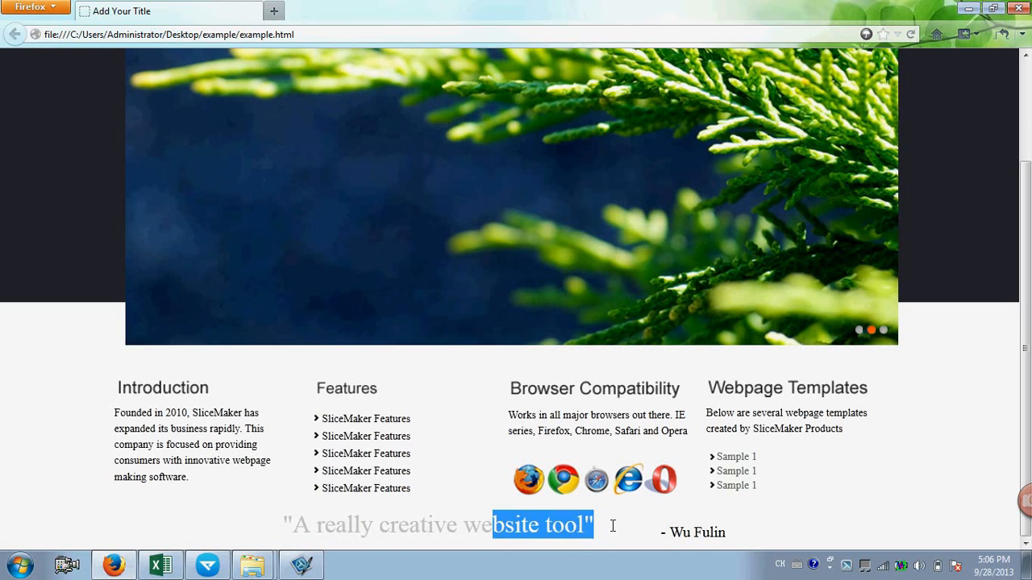
{"action": "left_click", "coordinate": [613, 525]}
Step: Back in SliceMaker, draw one DIV slice on the design image enclosing the Your Title 1 and Your Title 2 text blocks
{"action": "left_click", "coordinate": [214, 565]}
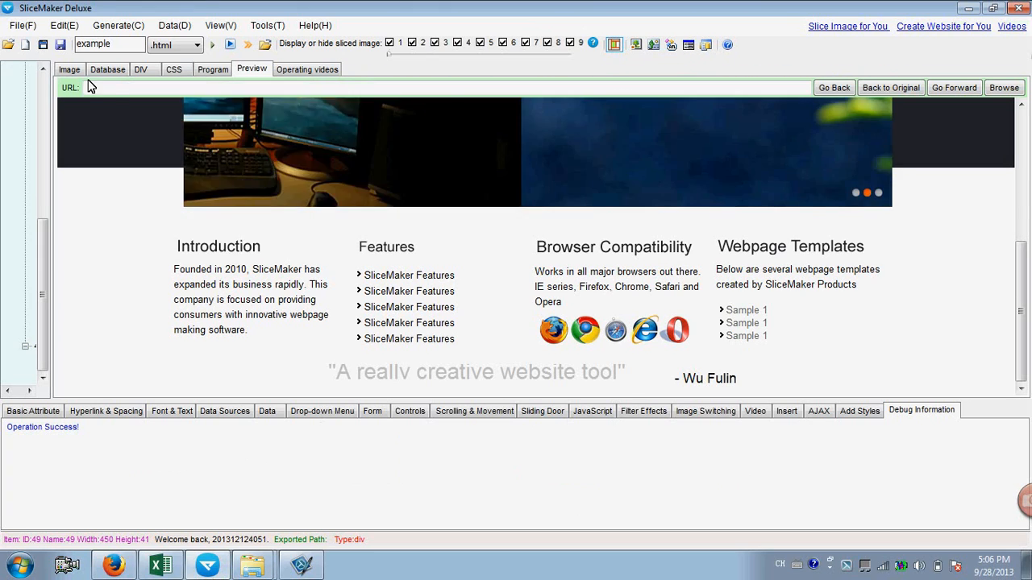
{"action": "left_click", "coordinate": [69, 69]}
{"action": "left_click_drag", "start_coordinate": [1002, 279], "coordinate": [1006, 312]}
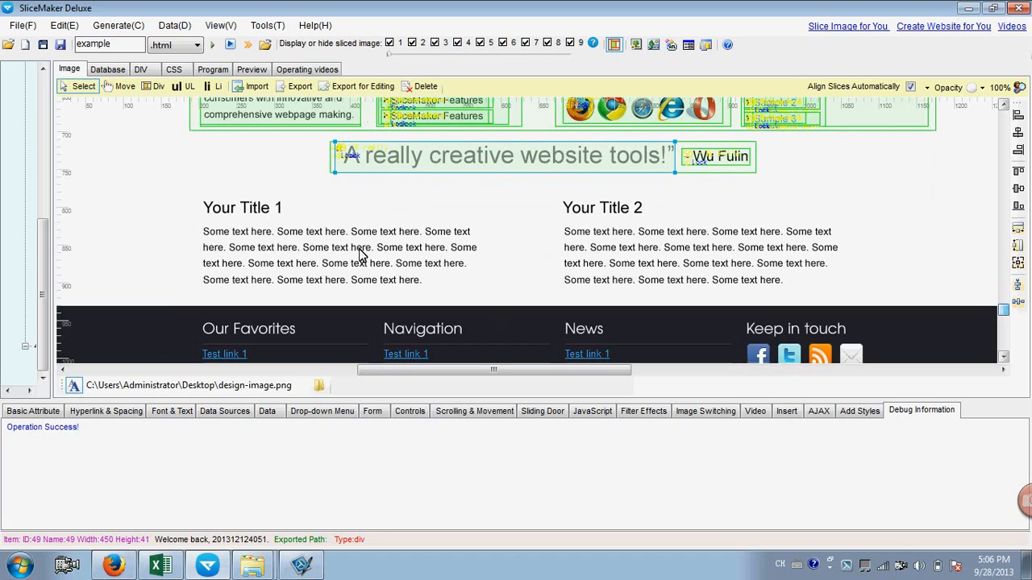
{"action": "left_click", "coordinate": [153, 86]}
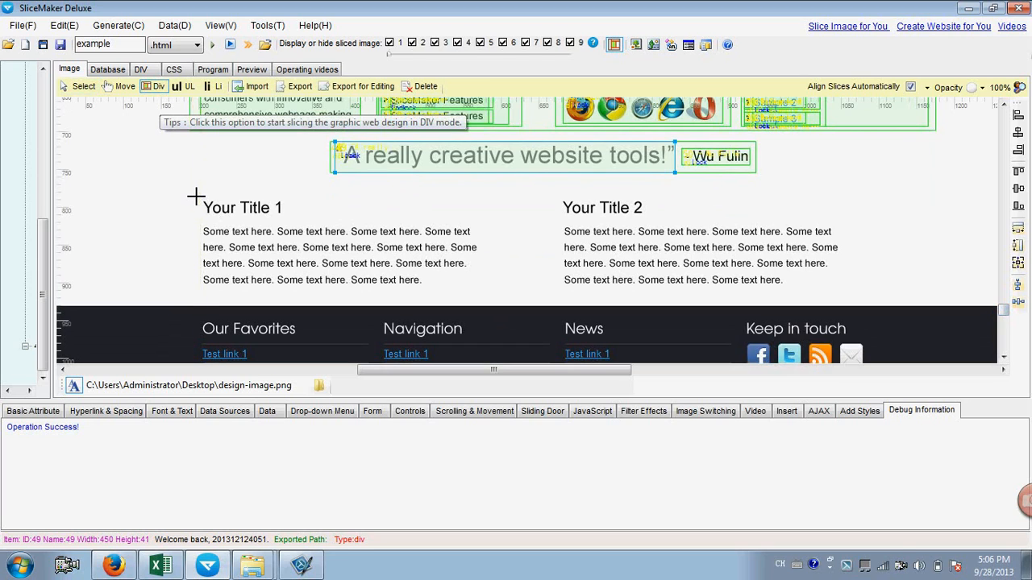
{"action": "mouse_move", "coordinate": [196, 196]}
{"action": "left_mouse_down"}
{"action": "mouse_move", "coordinate": [632, 278]}
{"action": "mouse_move", "coordinate": [869, 304]}
{"action": "left_mouse_up"}
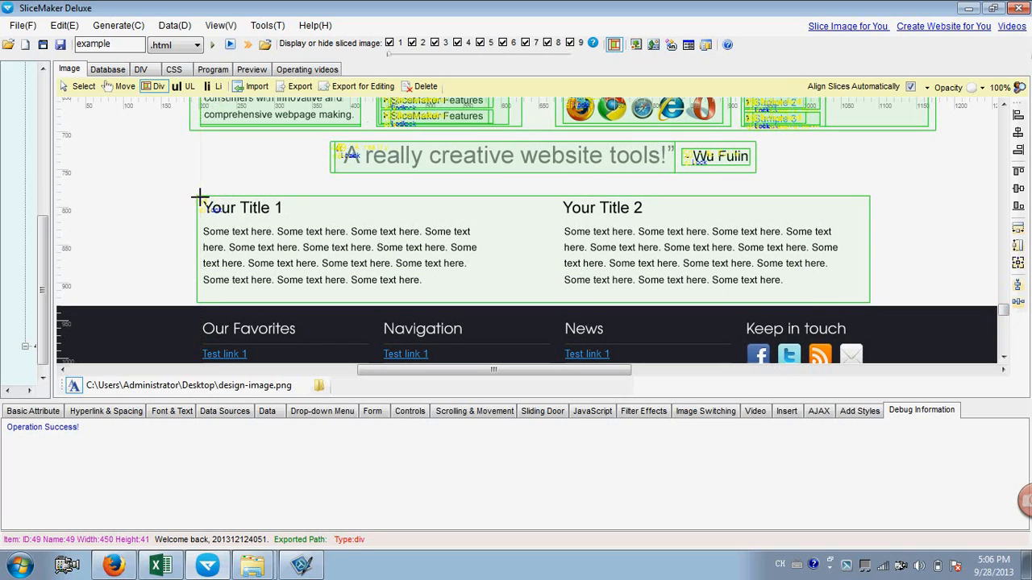
Step: Draw two DIV slices inside the titles container: about 387 × 138 px around the Your Title 1 block, about 384 × 138 px around Your Title 2
{"action": "mouse_move", "coordinate": [200, 197]}
{"action": "left_mouse_down"}
{"action": "mouse_move", "coordinate": [211, 209]}
{"action": "mouse_move", "coordinate": [470, 278]}
{"action": "mouse_move", "coordinate": [492, 299]}
{"action": "left_mouse_up"}
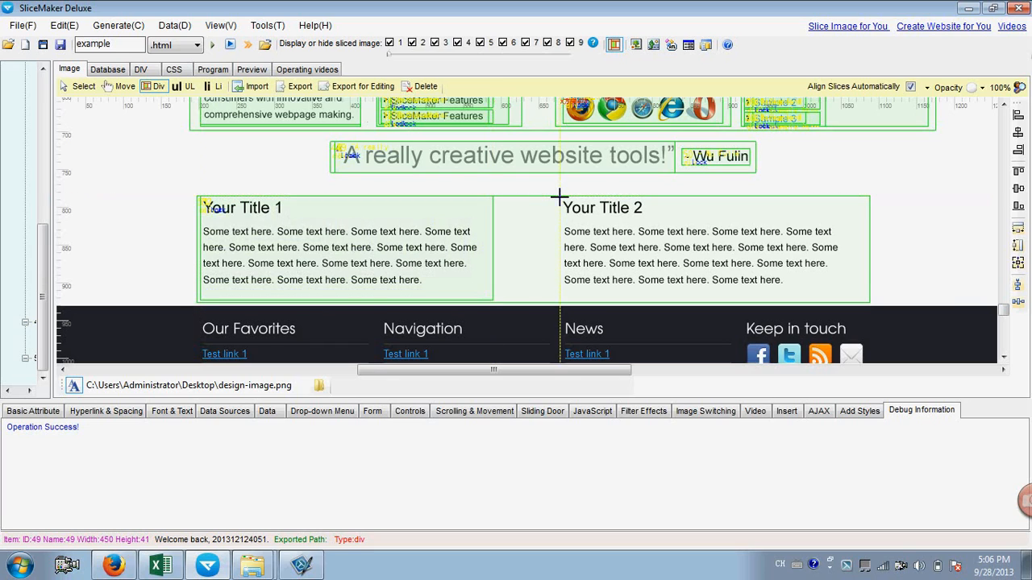
{"action": "left_click_drag", "start_coordinate": [562, 199], "coordinate": [849, 299]}
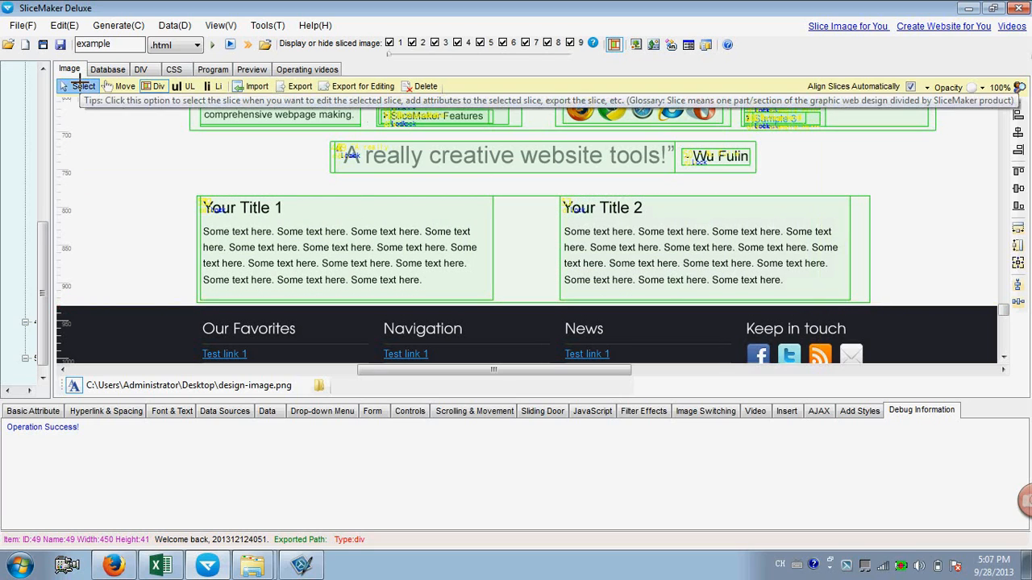
Step: Draw two nested DIV slices in the Your Title 1 block, about 158 × 30 px over the heading and 373 × 82 px over the paragraph
{"action": "left_click", "coordinate": [79, 87]}
{"action": "left_click", "coordinate": [229, 216]}
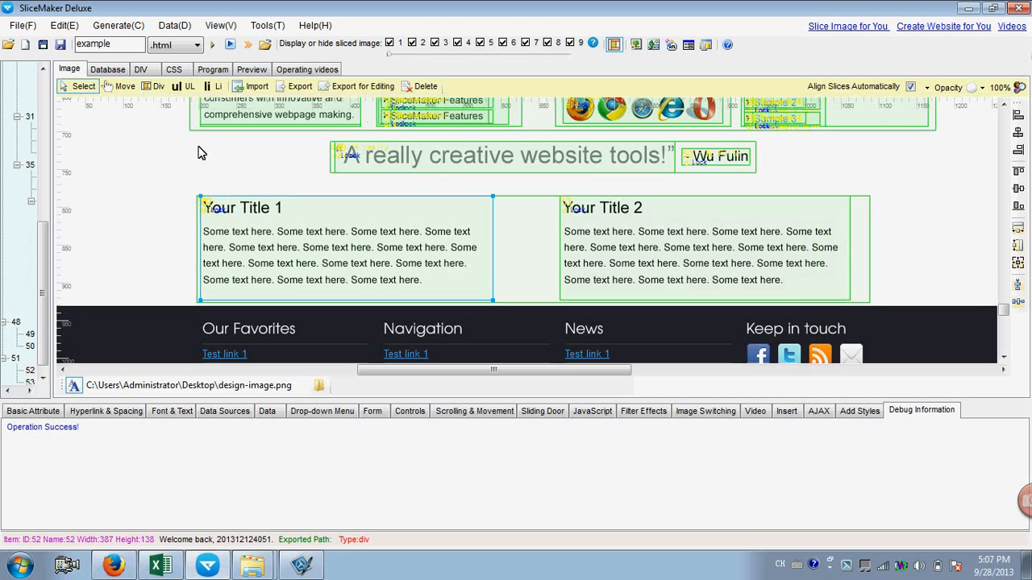
{"action": "left_click", "coordinate": [153, 86]}
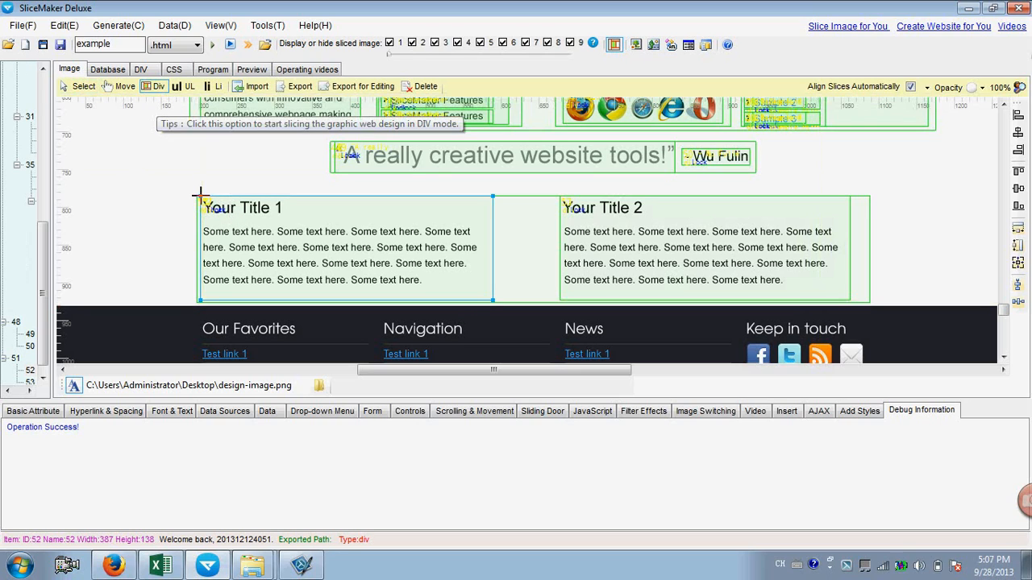
{"action": "left_click_drag", "start_coordinate": [200, 196], "coordinate": [320, 216]}
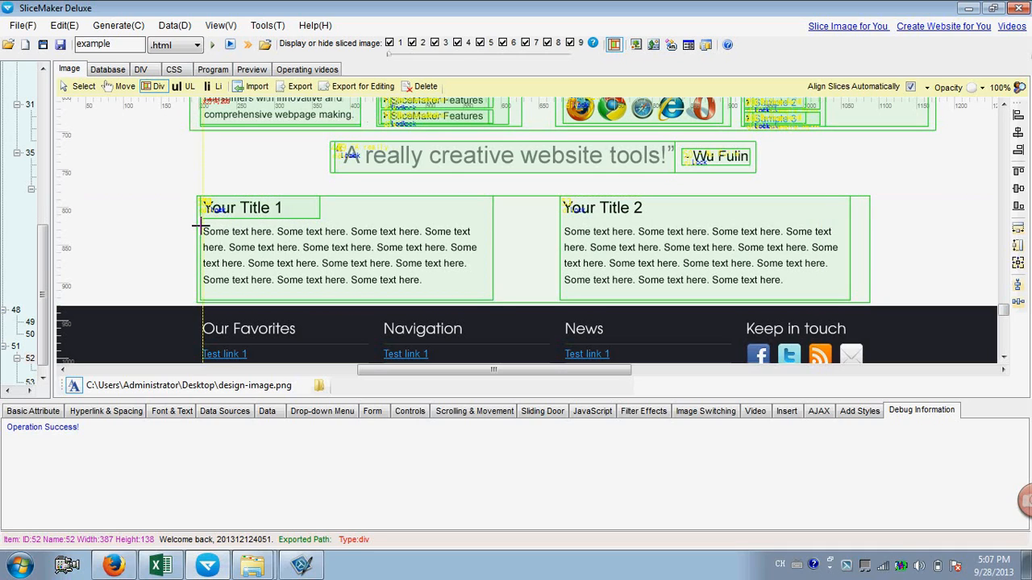
{"action": "left_click_drag", "start_coordinate": [200, 228], "coordinate": [482, 288]}
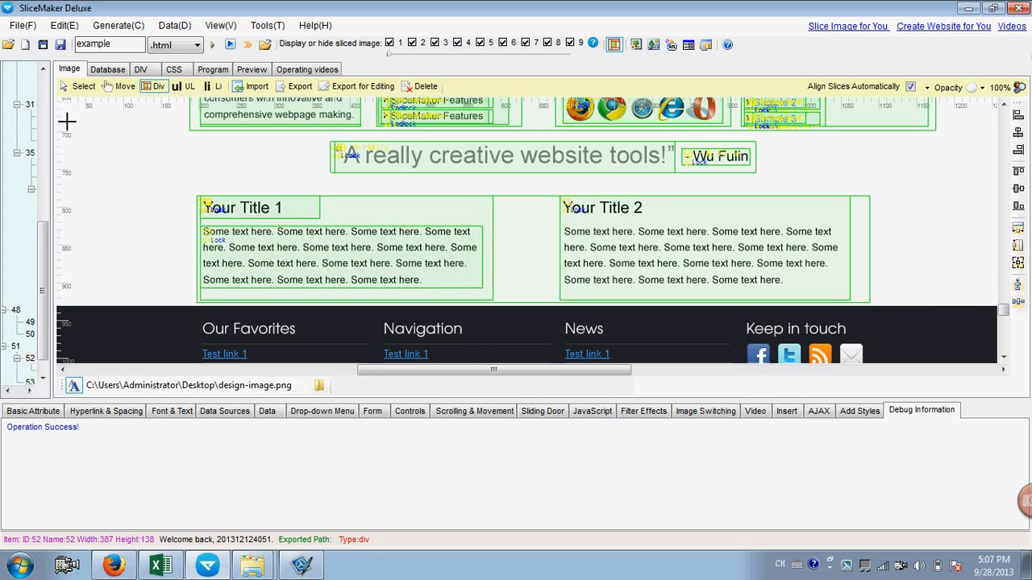
Step: Enter "Your Title 1" as the text of the first block's heading slice
{"action": "left_click", "coordinate": [78, 87]}
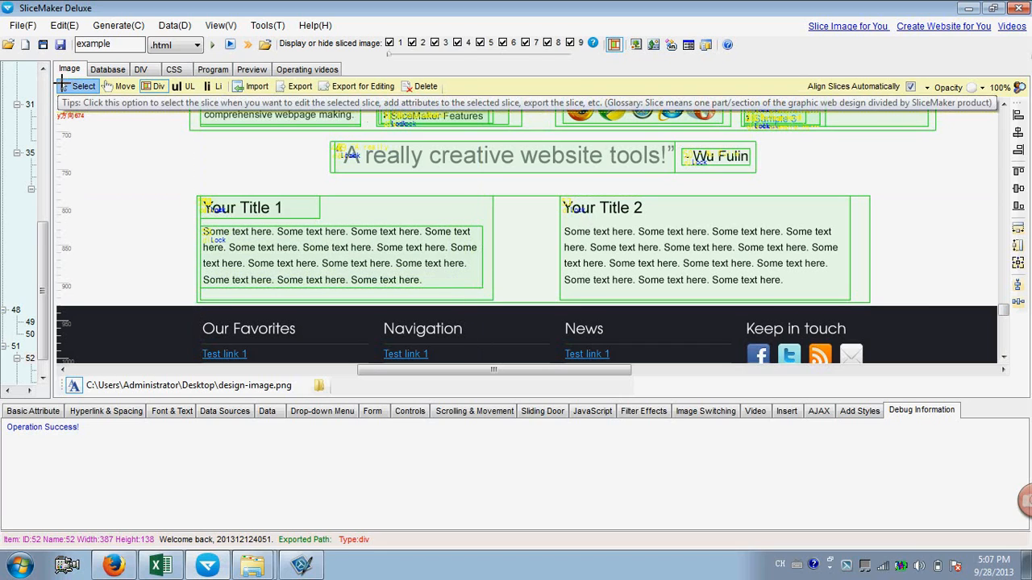
{"action": "left_click", "coordinate": [252, 209]}
{"action": "left_click", "coordinate": [159, 411]}
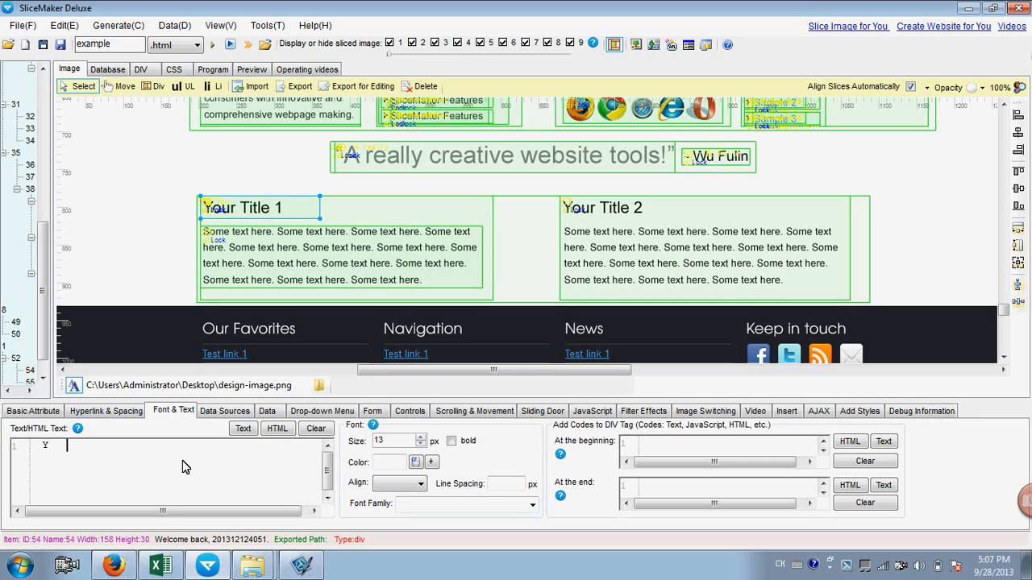
{"action": "type", "text": "Your Title 1"}
Step: Copy the "Some texts here." paragraph from cell A15 in Excel into the paragraph slice under Your Title 1, removing the trailing line break
{"action": "left_click", "coordinate": [254, 264]}
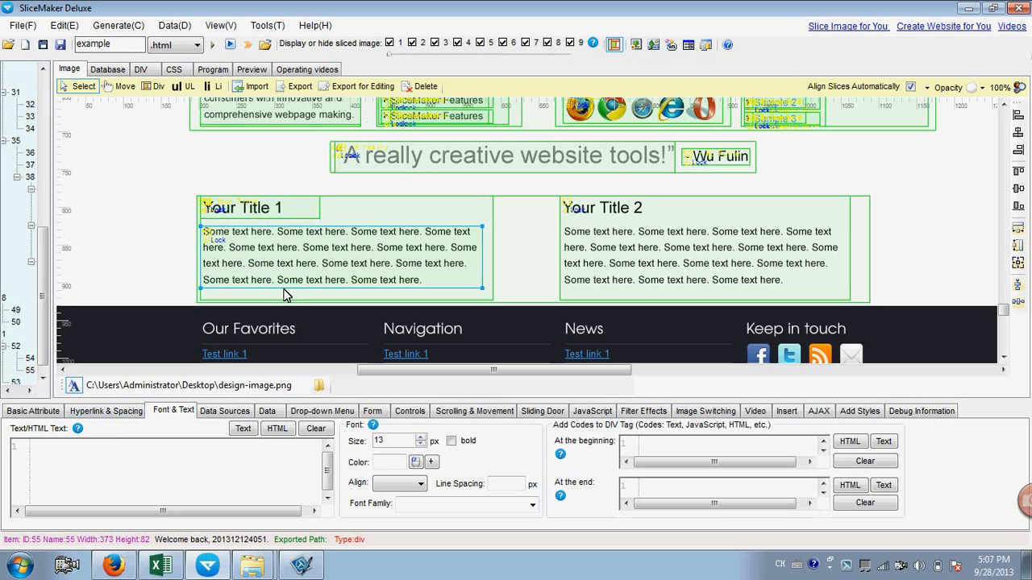
{"action": "left_click", "coordinate": [166, 534]}
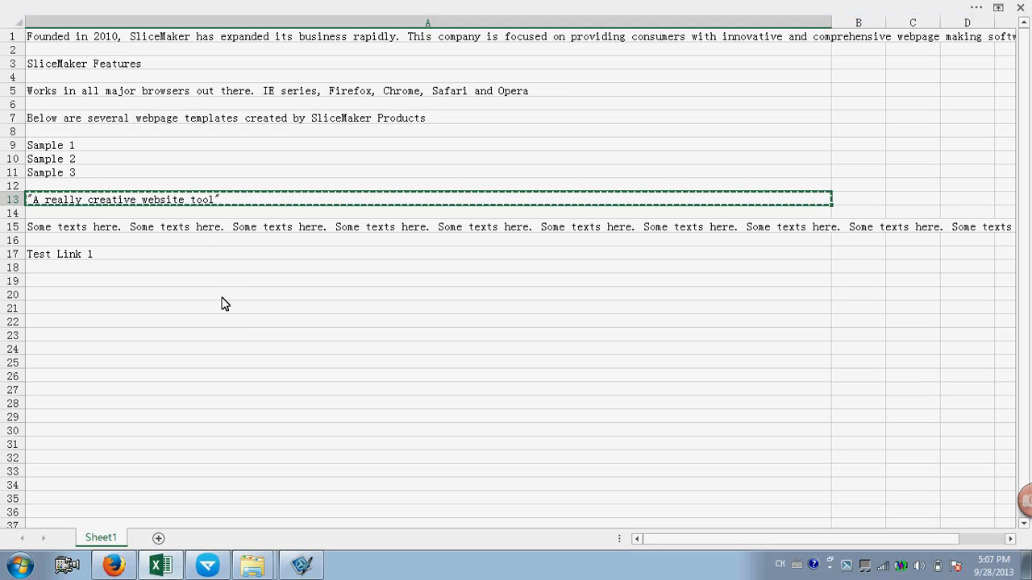
{"action": "left_click", "coordinate": [176, 226]}
{"action": "key", "text": "ctrl+c"}
{"action": "left_click", "coordinate": [207, 528]}
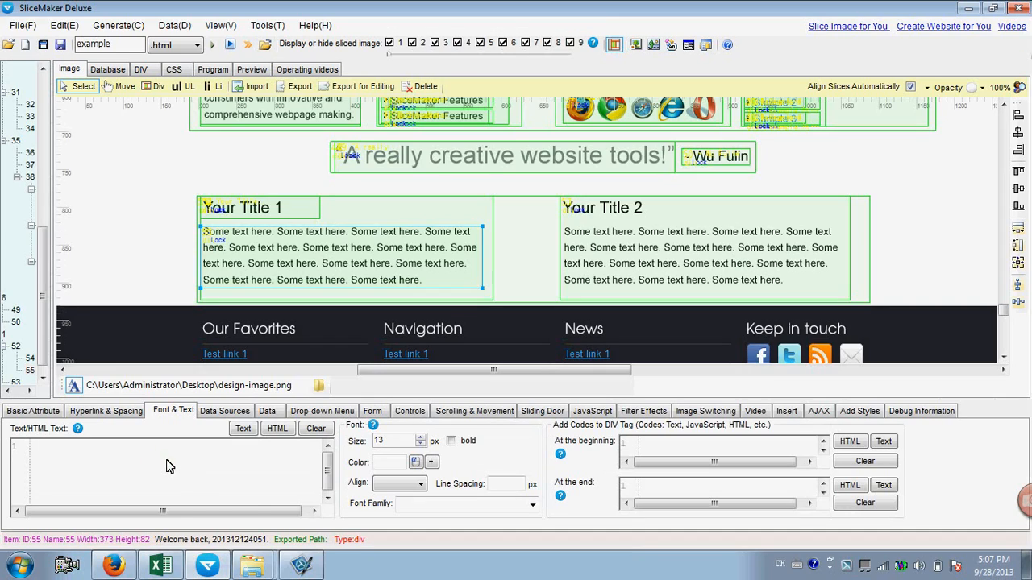
{"action": "right_click", "coordinate": [178, 457]}
{"action": "left_click", "coordinate": [204, 503]}
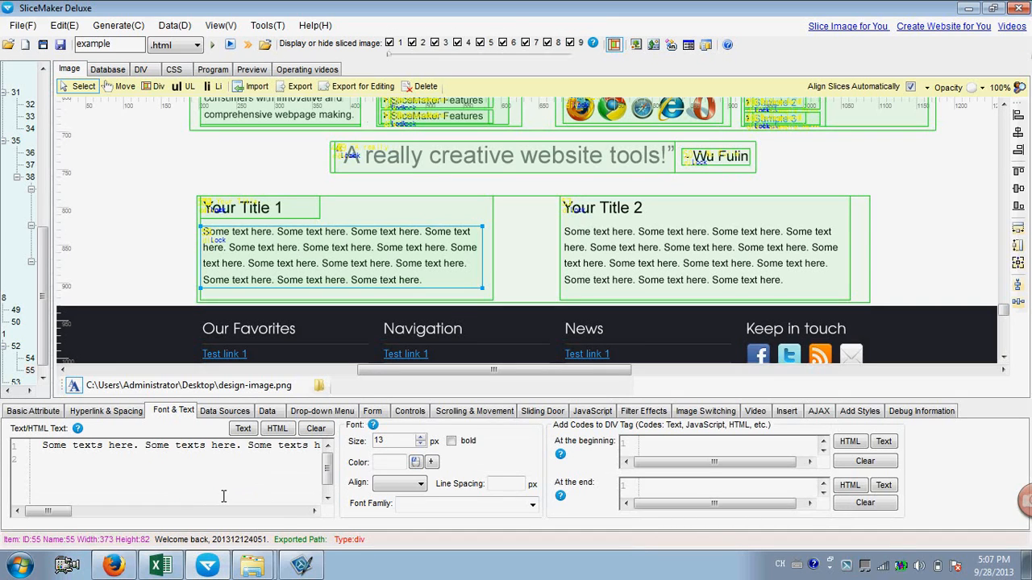
{"action": "key", "text": "BackSpace"}
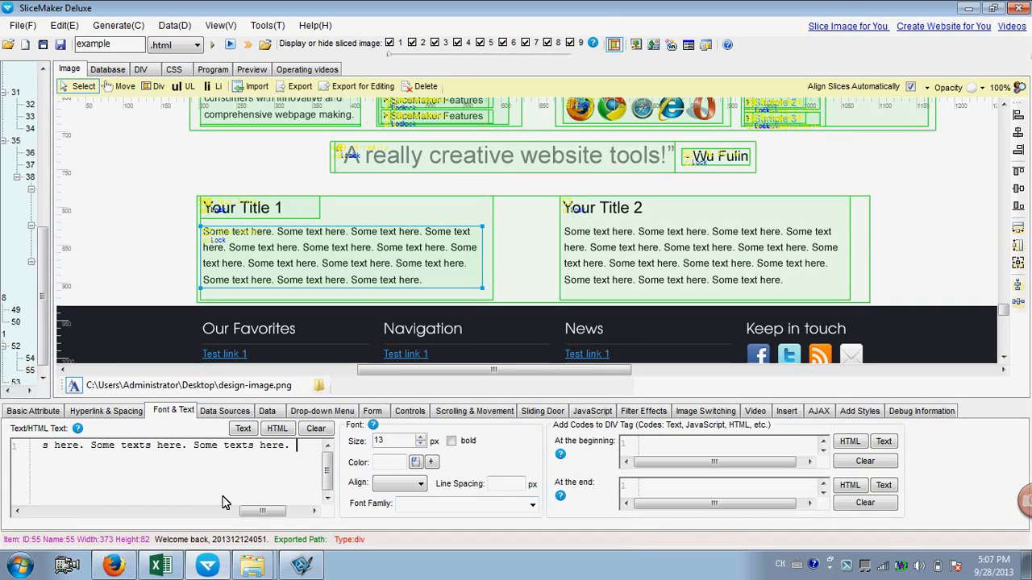
Step: Generate the webpage with the Your Title 1 text and export images, CSS, HTML and JavaScript files to Desktop\example
{"action": "left_click", "coordinate": [213, 45]}
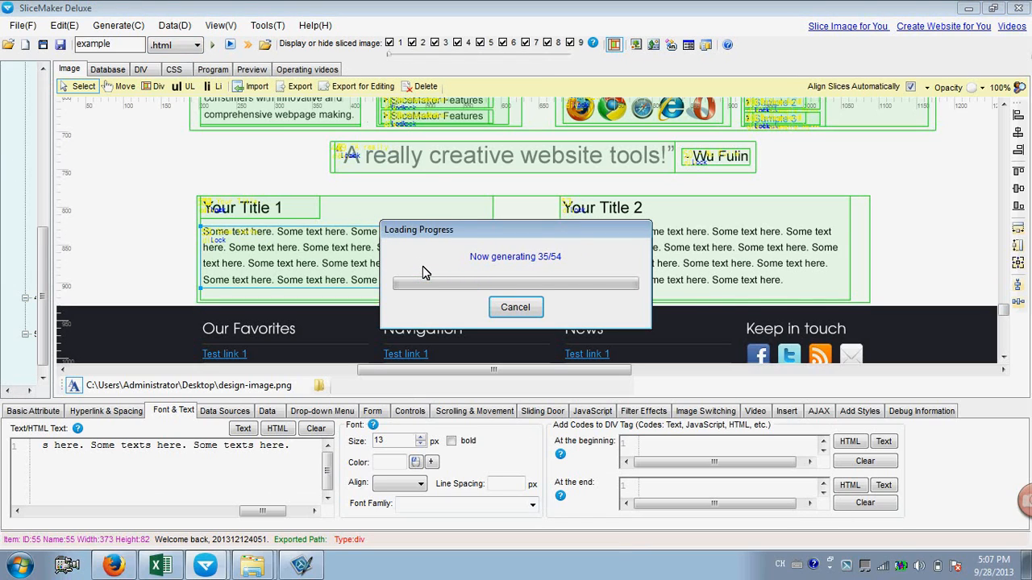
{"action": "left_click", "coordinate": [587, 337]}
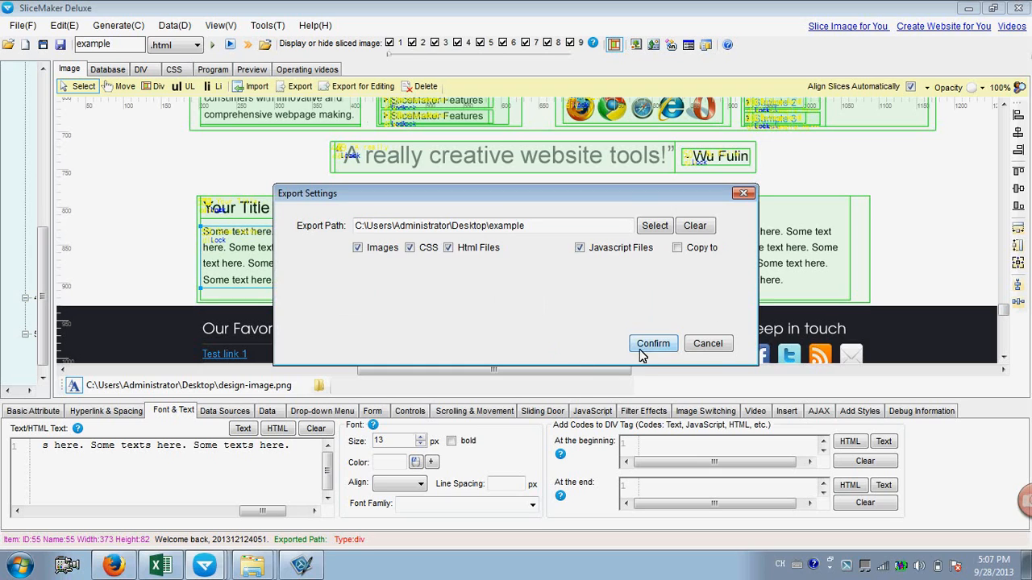
{"action": "left_click", "coordinate": [642, 355]}
{"action": "left_click", "coordinate": [591, 340]}
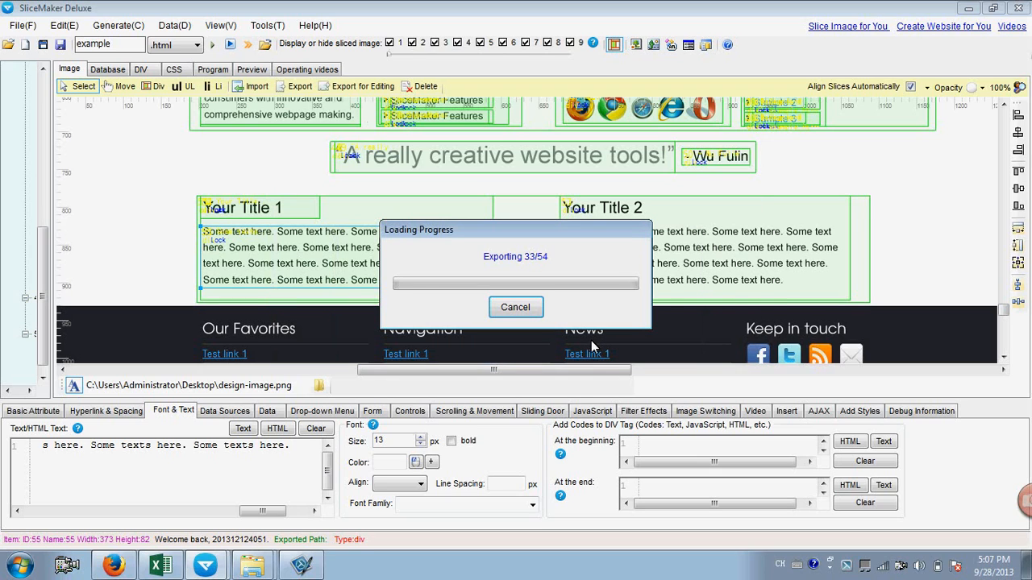
{"action": "left_click", "coordinate": [597, 322]}
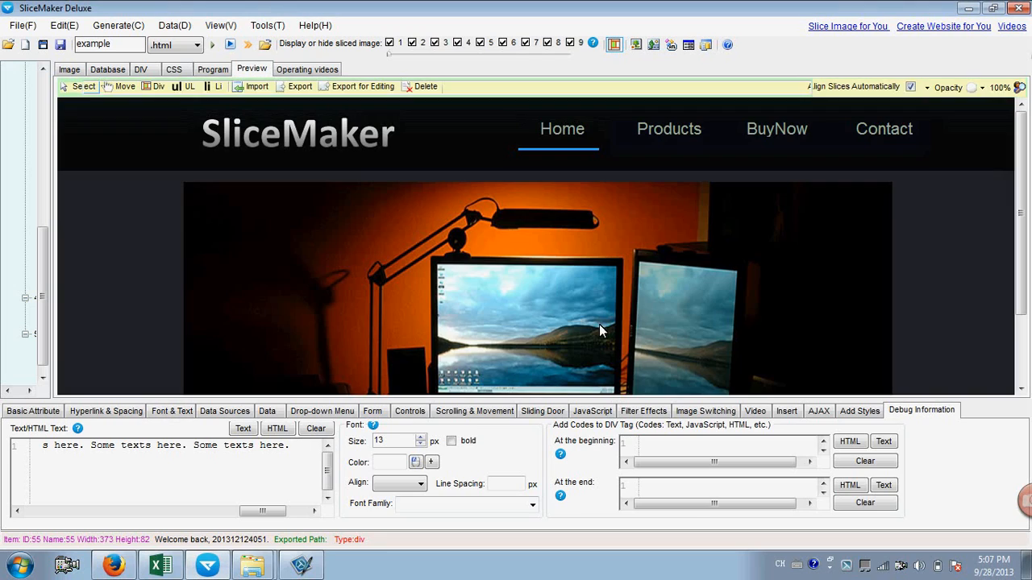
Step: Examine the Your Title 1 heading and its paragraph in the page preview, checking the heading's size and the text wrapping
{"action": "left_click_drag", "start_coordinate": [1021, 157], "coordinate": [1022, 326]}
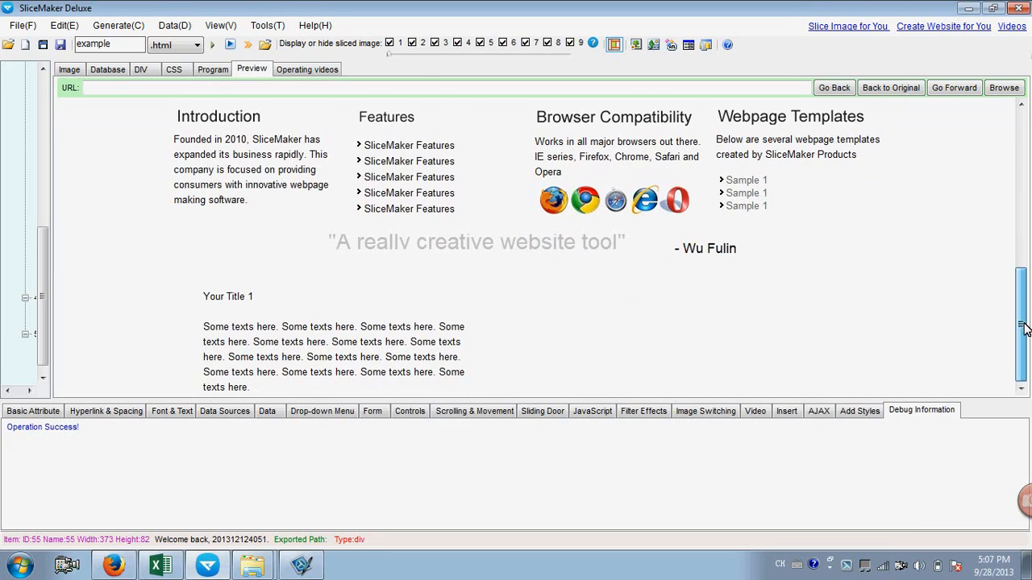
{"action": "left_click_drag", "start_coordinate": [205, 298], "coordinate": [369, 362]}
{"action": "left_click_drag", "start_coordinate": [231, 372], "coordinate": [347, 374]}
{"action": "left_click", "coordinate": [337, 375]}
{"action": "left_click_drag", "start_coordinate": [204, 390], "coordinate": [259, 391]}
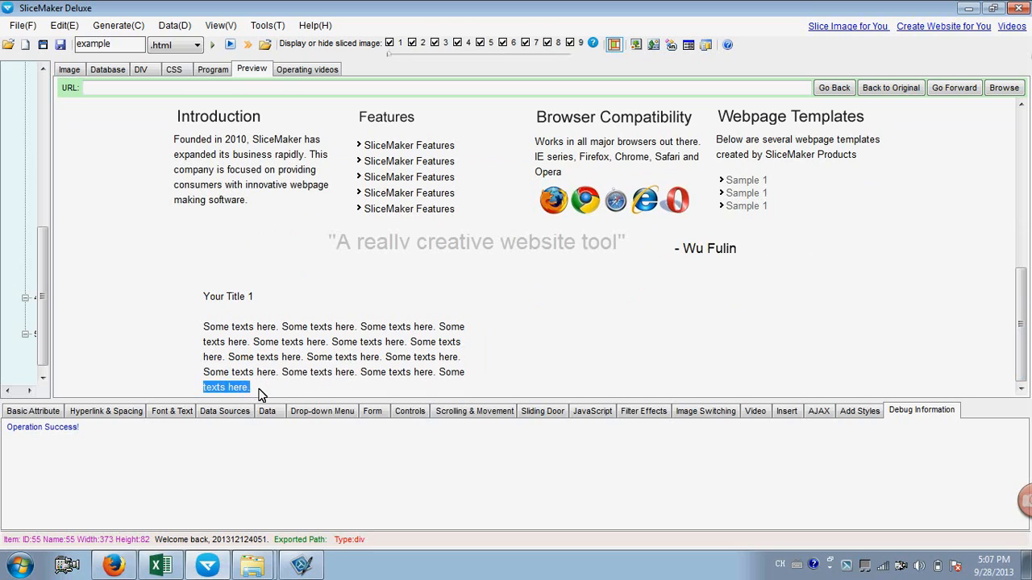
{"action": "left_click", "coordinate": [261, 390]}
{"action": "left_click_drag", "start_coordinate": [229, 360], "coordinate": [300, 360]}
{"action": "left_click", "coordinate": [254, 331]}
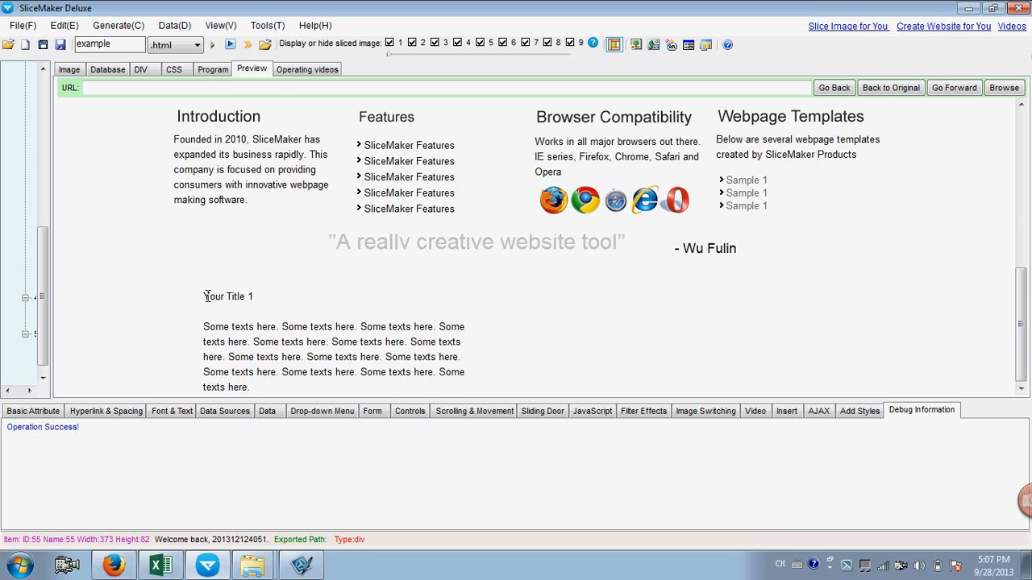
{"action": "left_click_drag", "start_coordinate": [206, 297], "coordinate": [259, 296]}
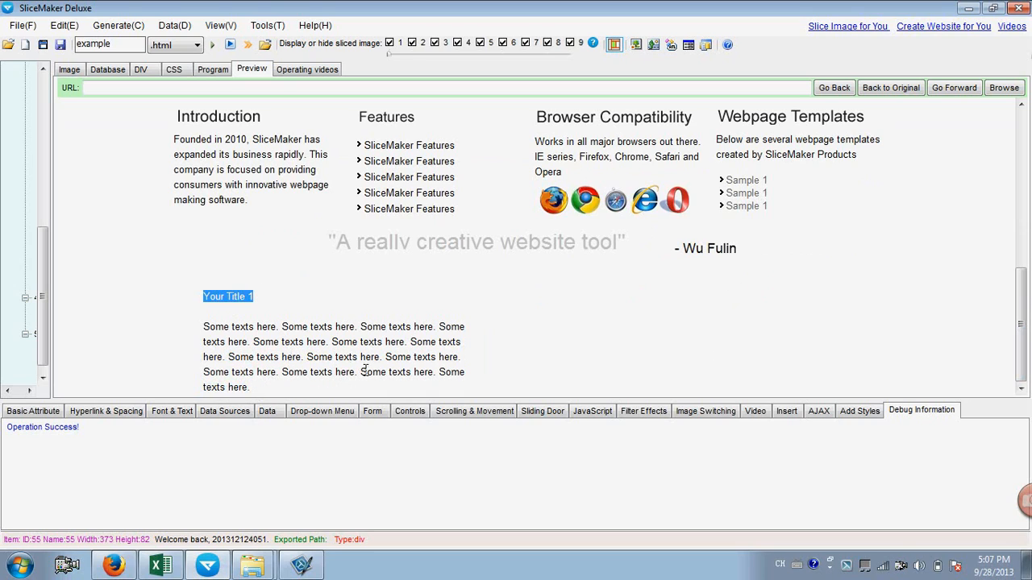
Step: Set the font size of the Your Title 1 heading slice to 26 px
{"action": "left_click", "coordinate": [69, 70]}
{"action": "left_click", "coordinate": [277, 211]}
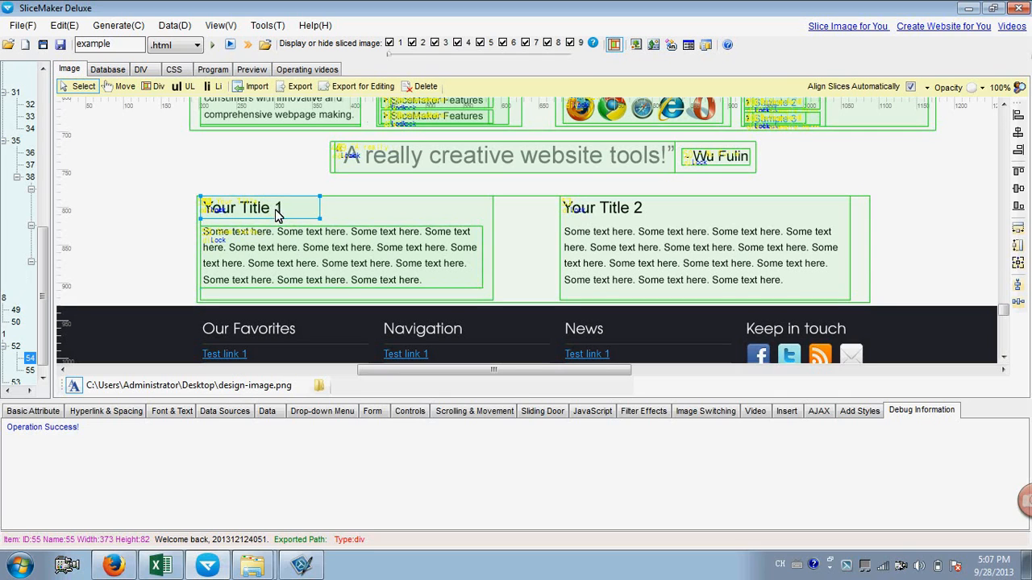
{"action": "left_click", "coordinate": [175, 413]}
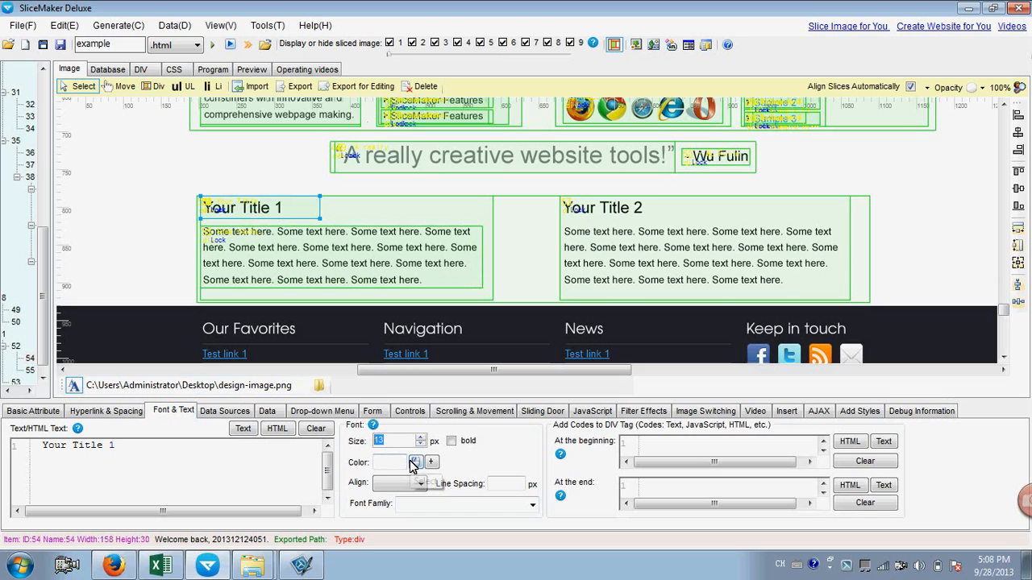
{"action": "type", "text": "26"}
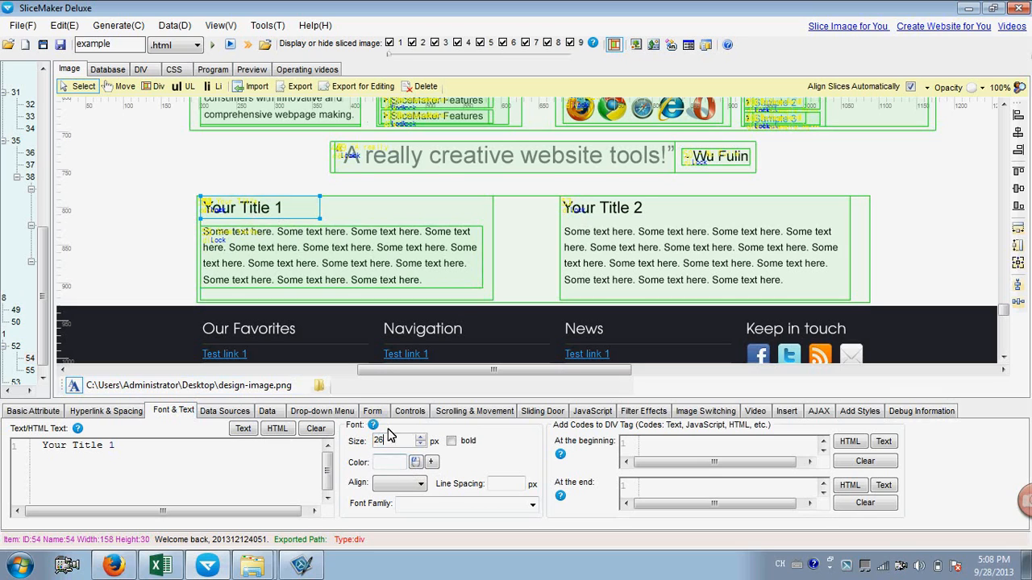
Step: Regenerate the webpage with the resized Your Title 1 heading and export its files again
{"action": "left_click", "coordinate": [212, 44]}
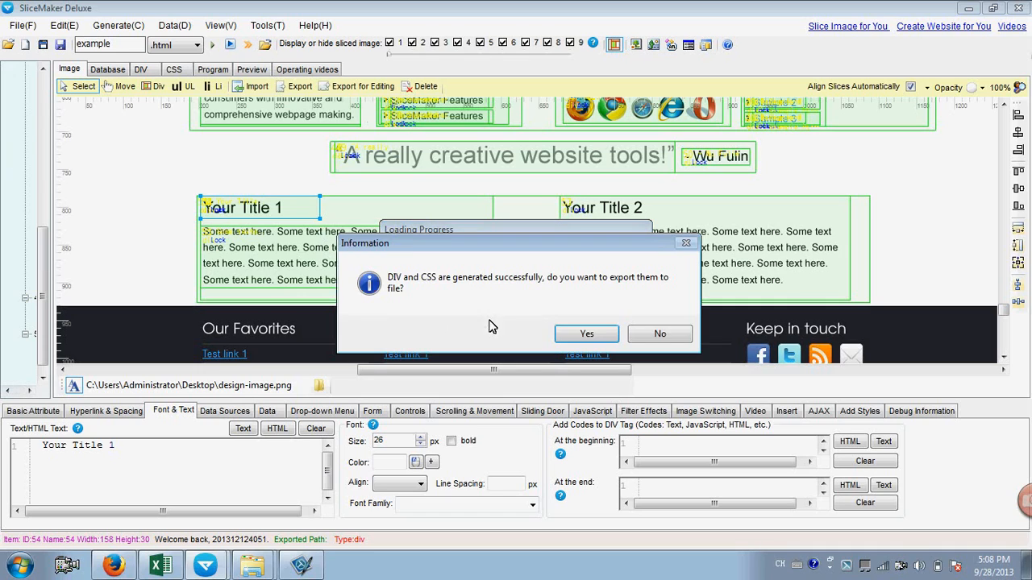
{"action": "left_click", "coordinate": [574, 333]}
{"action": "left_click", "coordinate": [637, 345]}
{"action": "left_click", "coordinate": [596, 334]}
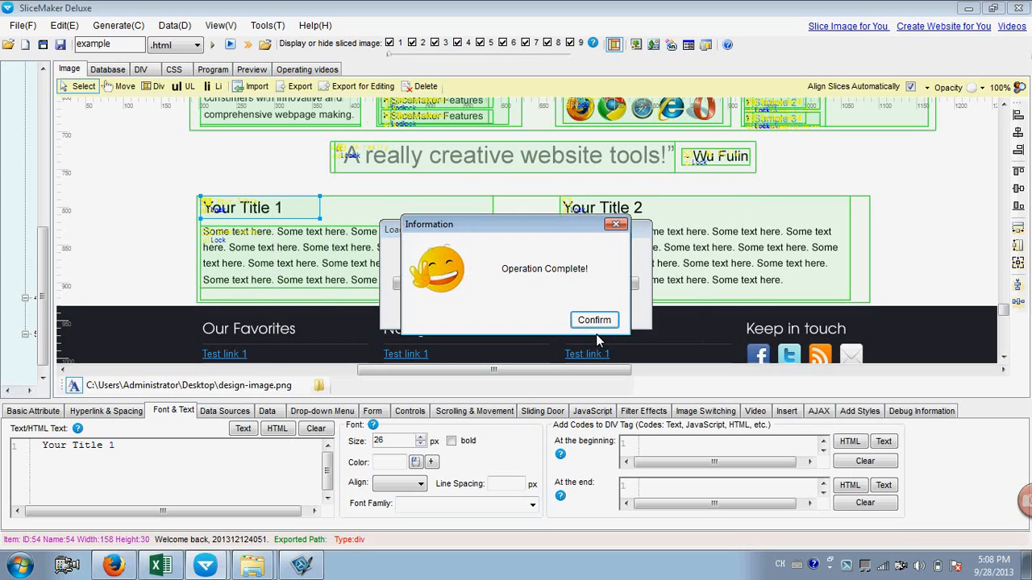
{"action": "left_click", "coordinate": [596, 319]}
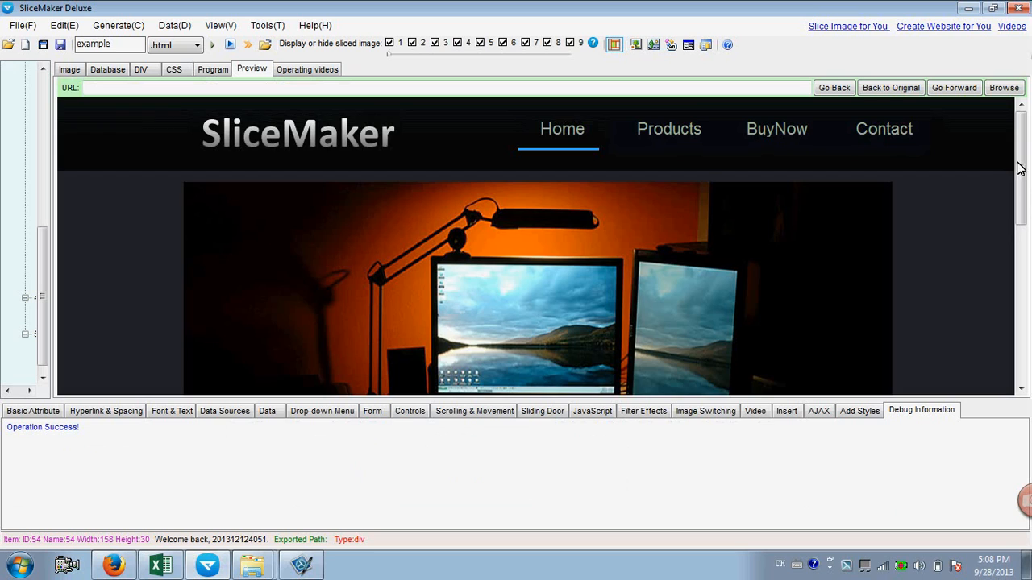
Step: Check the resized Your Title 1 heading and the paragraph below it in the updated preview
{"action": "left_click_drag", "start_coordinate": [1020, 168], "coordinate": [1025, 348]}
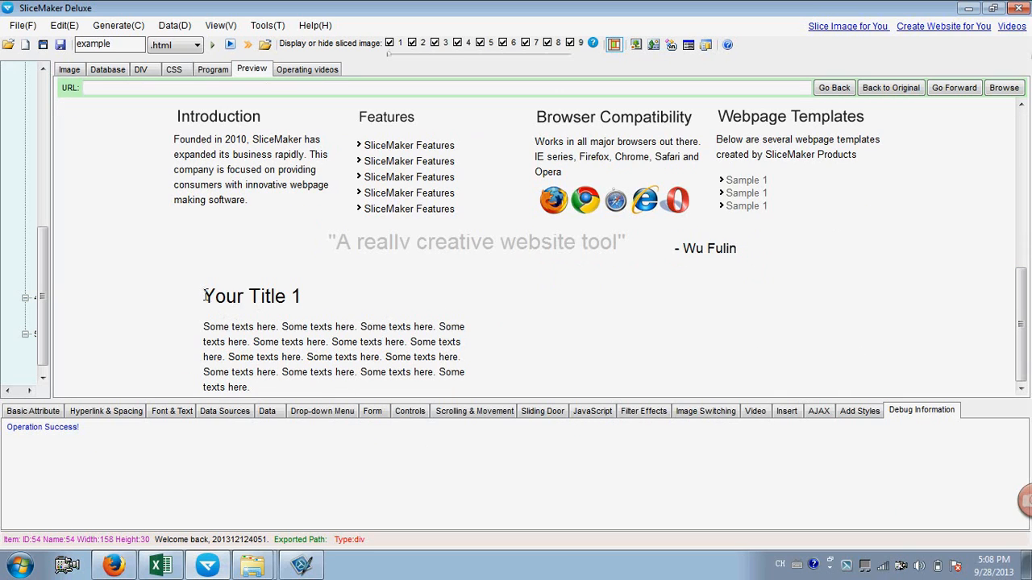
{"action": "left_click_drag", "start_coordinate": [204, 296], "coordinate": [303, 296]}
{"action": "left_click", "coordinate": [268, 305]}
{"action": "left_click_drag", "start_coordinate": [219, 332], "coordinate": [311, 382]}
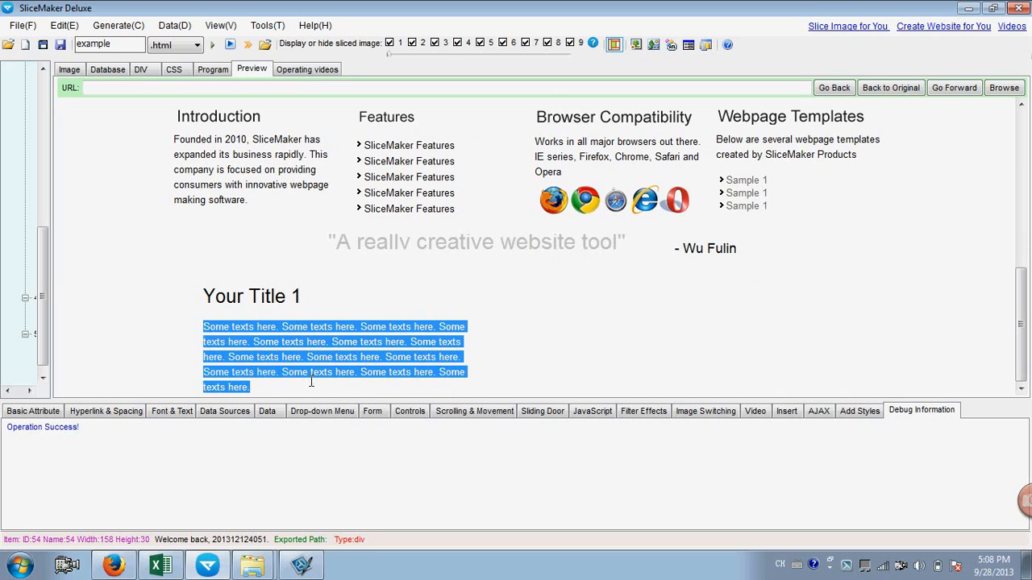
{"action": "left_click", "coordinate": [280, 356]}
{"action": "left_click_drag", "start_coordinate": [256, 347], "coordinate": [350, 352]}
{"action": "left_click", "coordinate": [351, 350]}
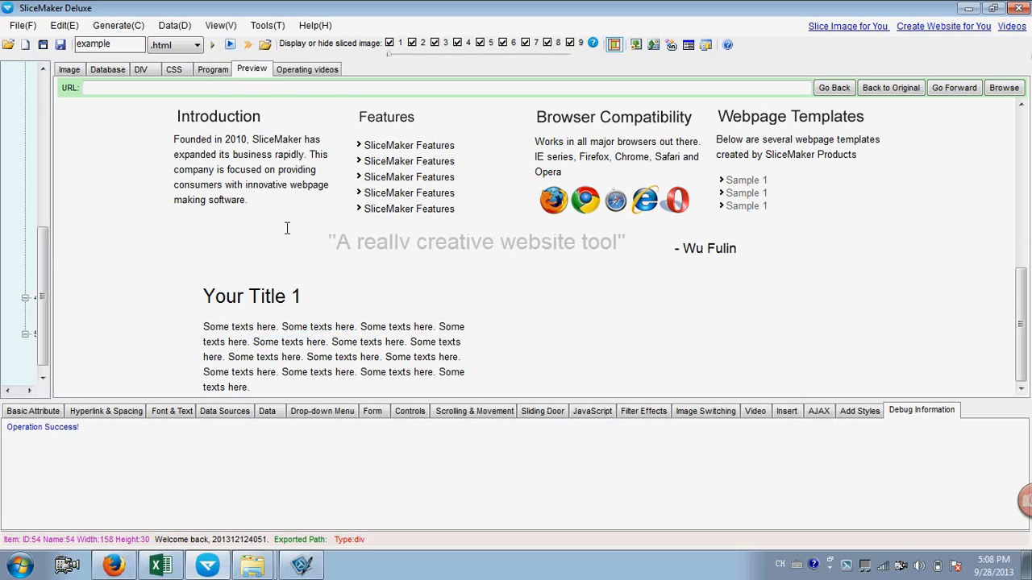
Step: Draw two nested DIV slices in the Your Title 2 block, one over the heading and one over the paragraph
{"action": "left_click", "coordinate": [70, 71]}
{"action": "left_click", "coordinate": [593, 236]}
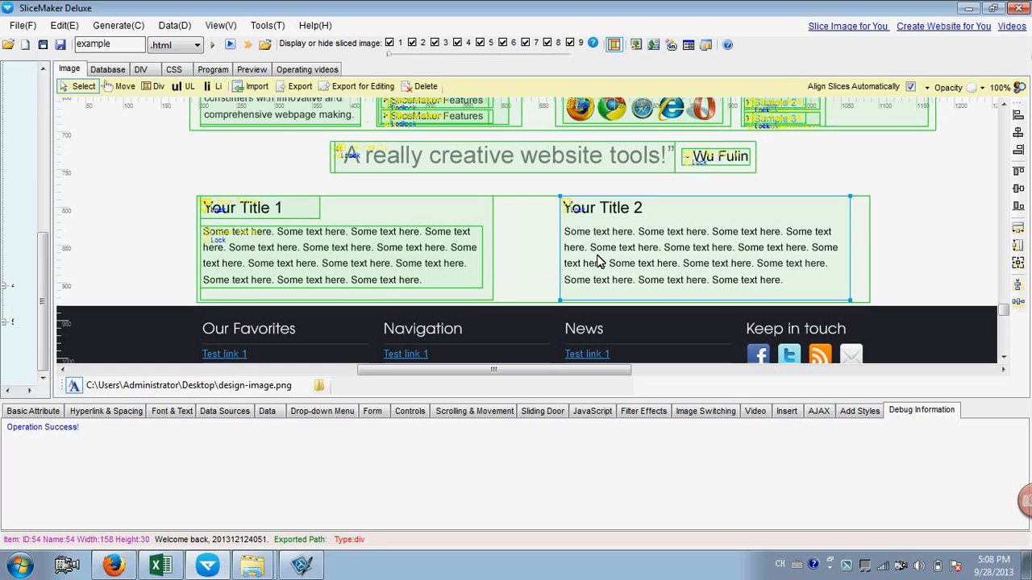
{"action": "left_click", "coordinate": [153, 86]}
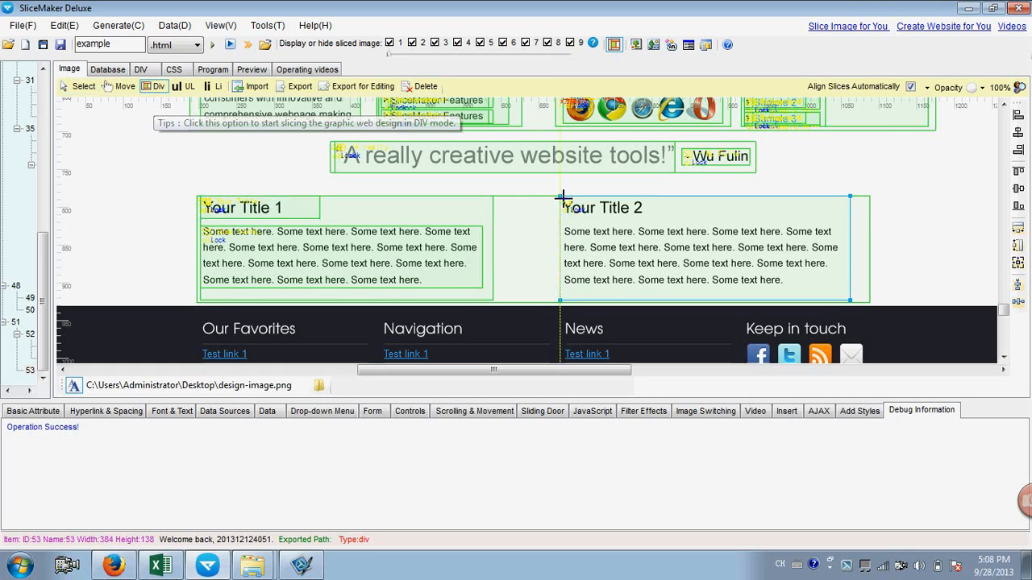
{"action": "left_click_drag", "start_coordinate": [577, 200], "coordinate": [689, 218]}
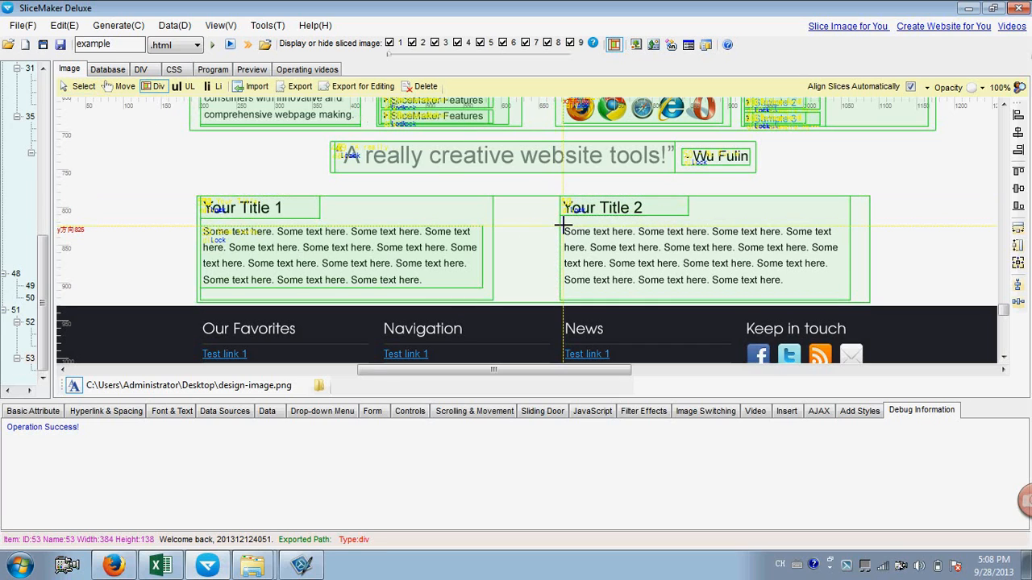
{"action": "left_click_drag", "start_coordinate": [564, 227], "coordinate": [841, 289]}
Step: Add the text "Your Title 2" to the Your Title 2 heading slice and set its font size to 26 px
{"action": "left_click", "coordinate": [80, 86]}
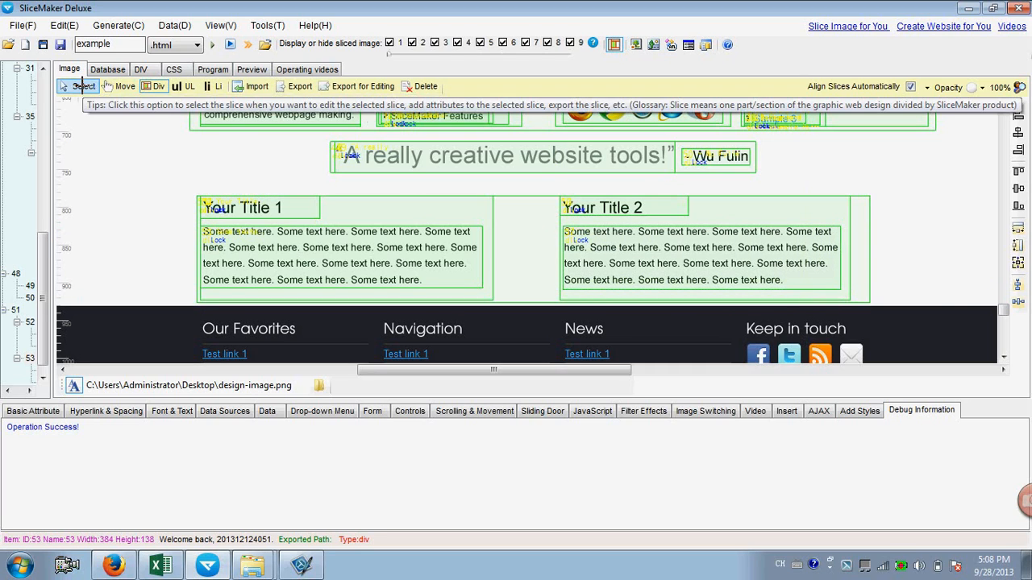
{"action": "left_click", "coordinate": [594, 208]}
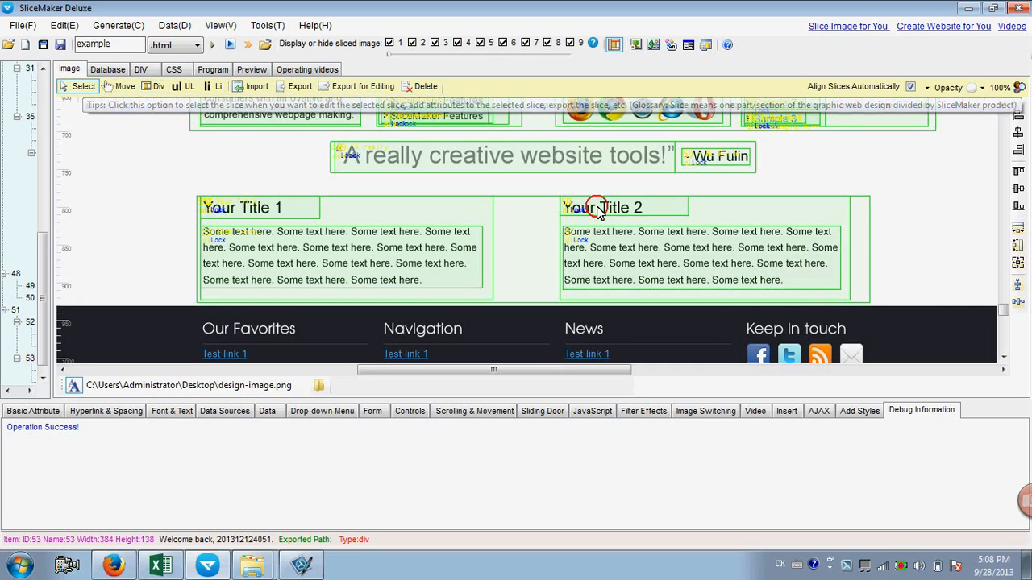
{"action": "left_click", "coordinate": [172, 412]}
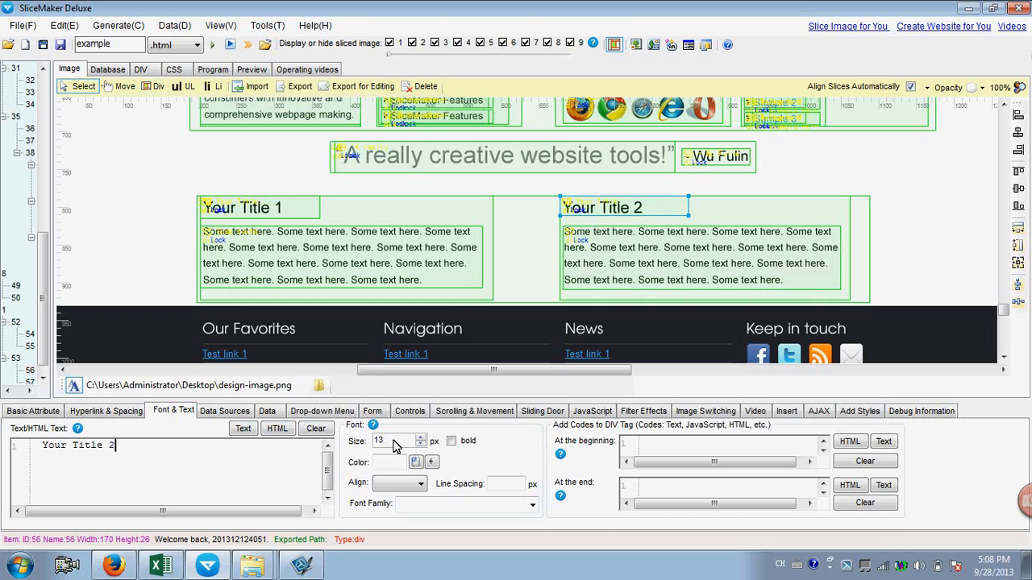
{"action": "left_click_drag", "start_coordinate": [393, 441], "coordinate": [260, 438]}
Step: Paste the copied "Some texts here." paragraph into the text slice below the Your Title 2 heading
{"action": "left_click", "coordinate": [589, 264]}
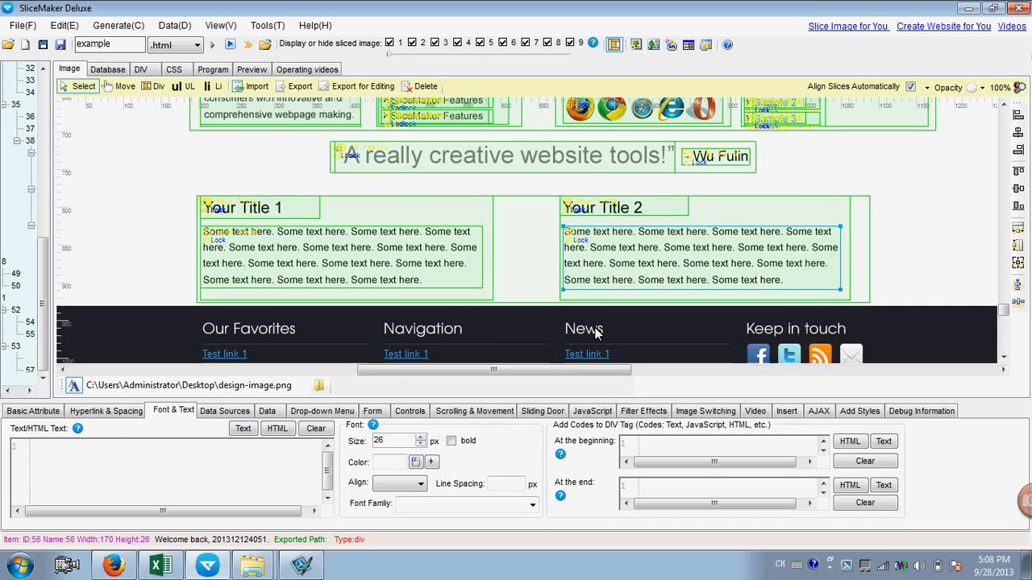
{"action": "left_click", "coordinate": [171, 569]}
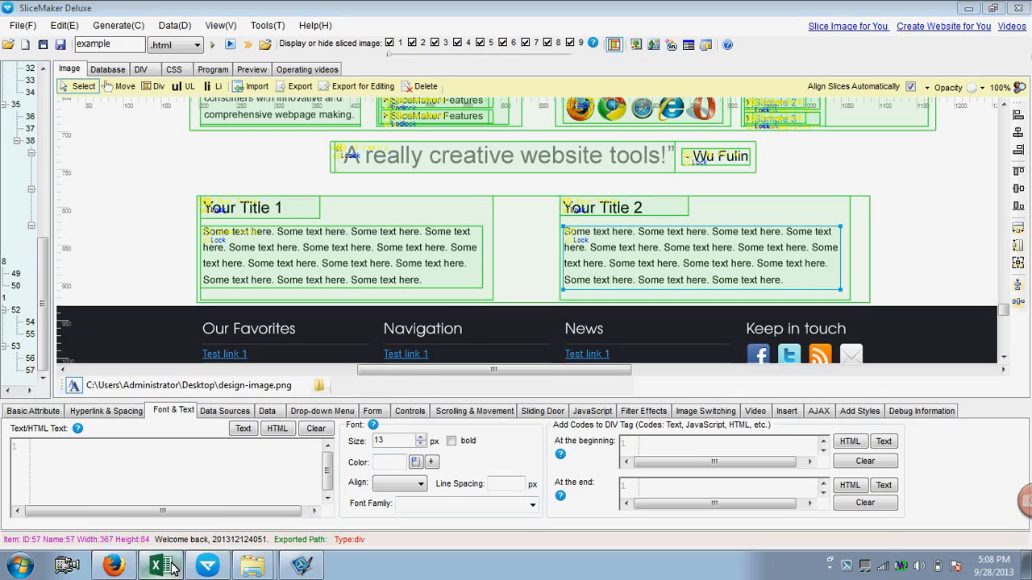
{"action": "left_click", "coordinate": [204, 569]}
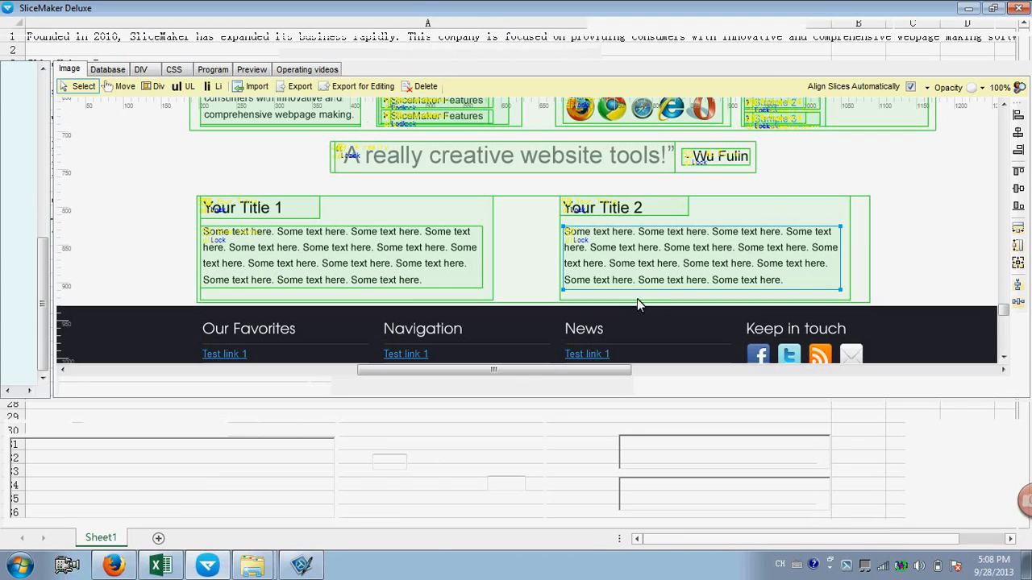
{"action": "right_click", "coordinate": [144, 461]}
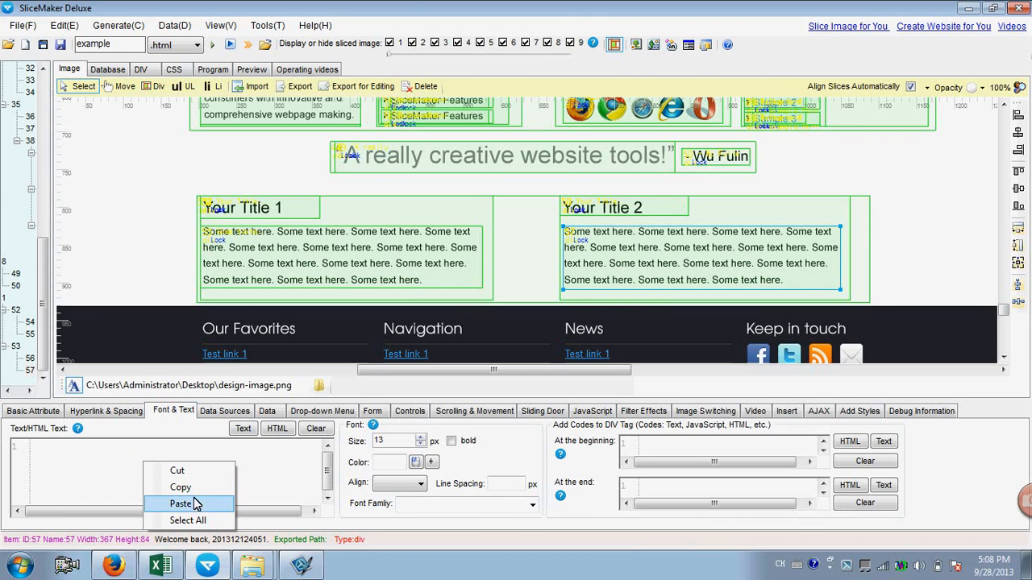
{"action": "left_click", "coordinate": [197, 502]}
{"action": "key", "text": "BackSpace"}
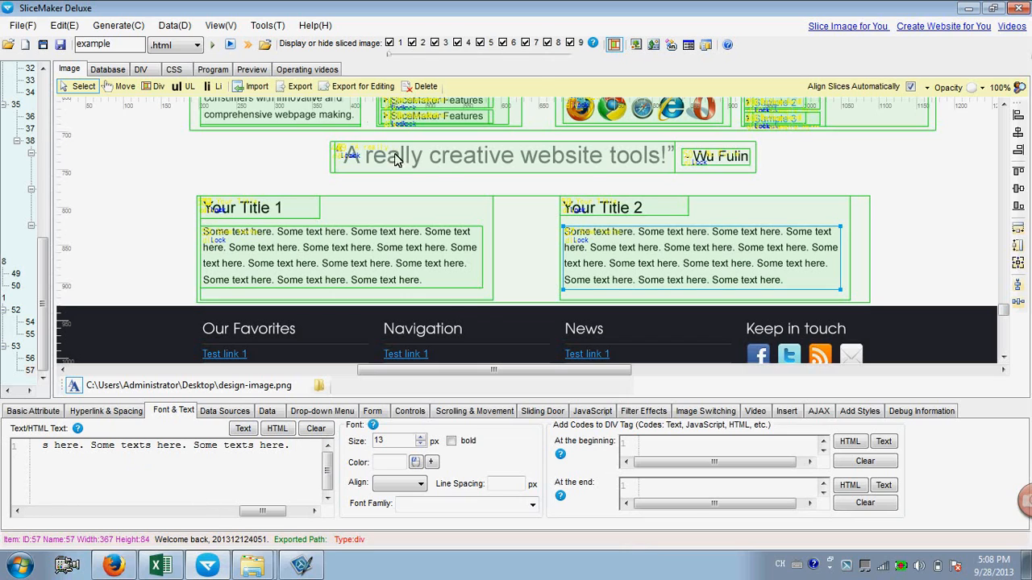
Step: Regenerate the webpage with the Your Title 2 content and export it over the existing example.html
{"action": "left_click", "coordinate": [212, 45]}
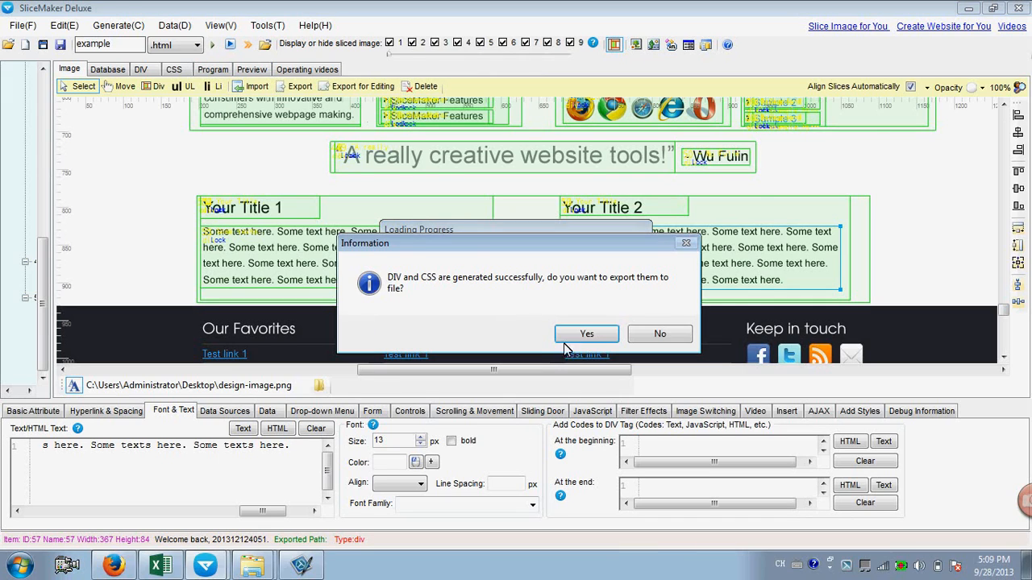
{"action": "left_click", "coordinate": [586, 333]}
{"action": "left_click", "coordinate": [646, 345]}
{"action": "left_click", "coordinate": [596, 337]}
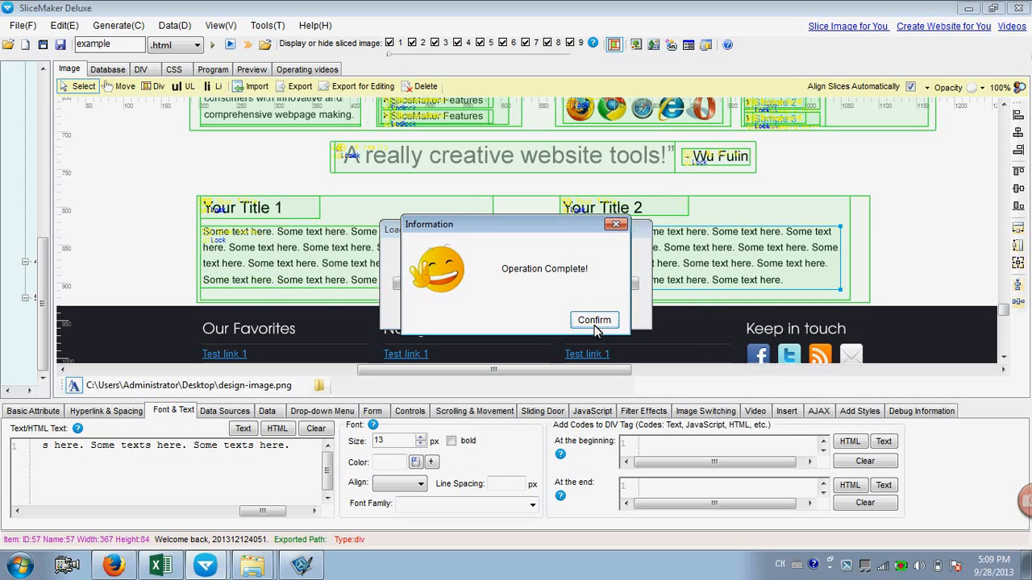
{"action": "left_click", "coordinate": [593, 320]}
Step: Check the headings and paragraphs of the Your Title 1 and Your Title 2 blocks in the built-in preview
{"action": "left_click_drag", "start_coordinate": [1019, 159], "coordinate": [1019, 317]}
{"action": "left_click_drag", "start_coordinate": [566, 325], "coordinate": [654, 384]}
{"action": "left_click_drag", "start_coordinate": [205, 327], "coordinate": [363, 382]}
{"action": "left_click_drag", "start_coordinate": [566, 295], "coordinate": [683, 302]}
{"action": "left_click", "coordinate": [686, 301]}
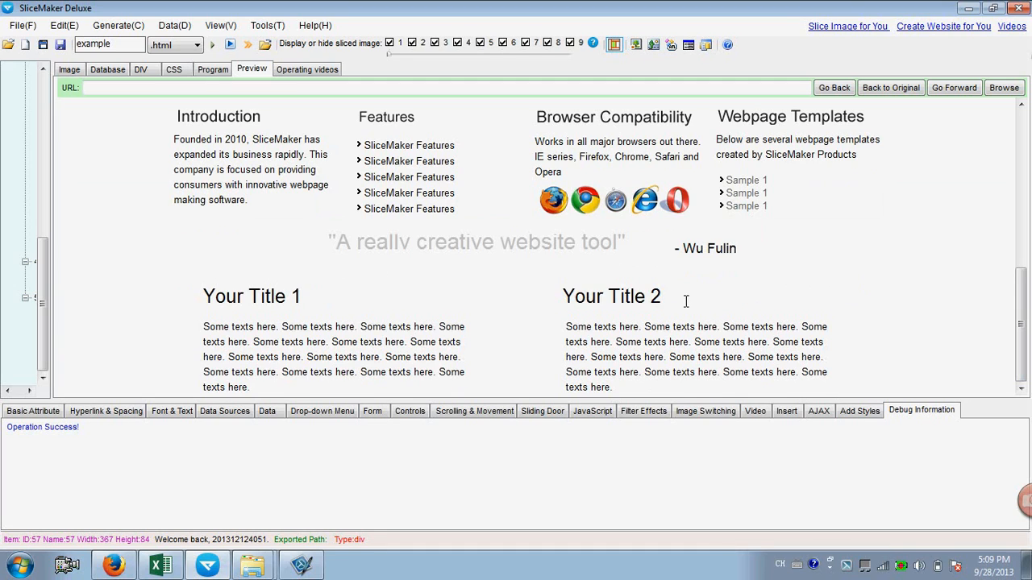
Step: Reload example.html in Firefox and check the two title blocks and the quote line above them
{"action": "left_click", "coordinate": [112, 565]}
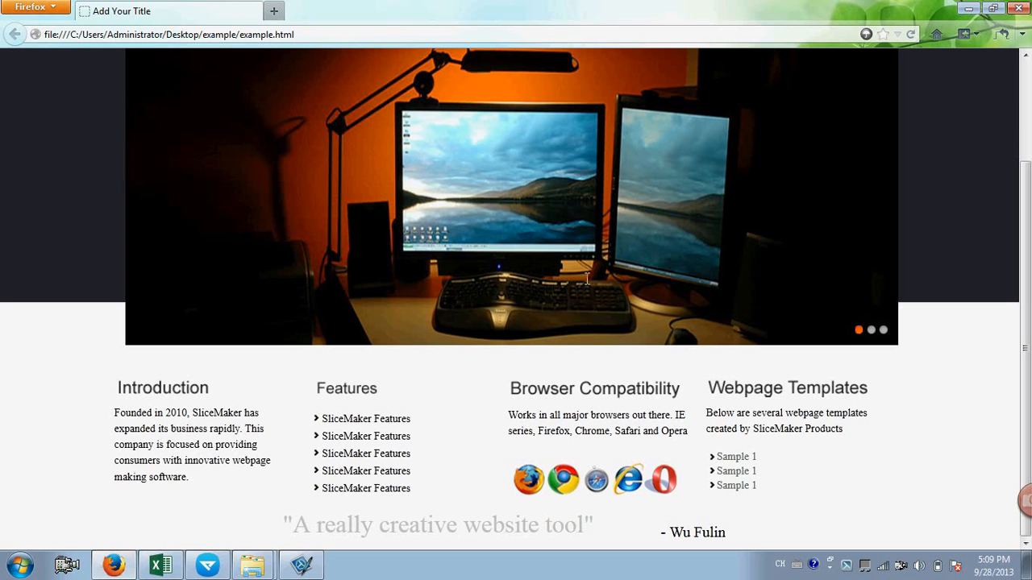
{"action": "left_click", "coordinate": [911, 35]}
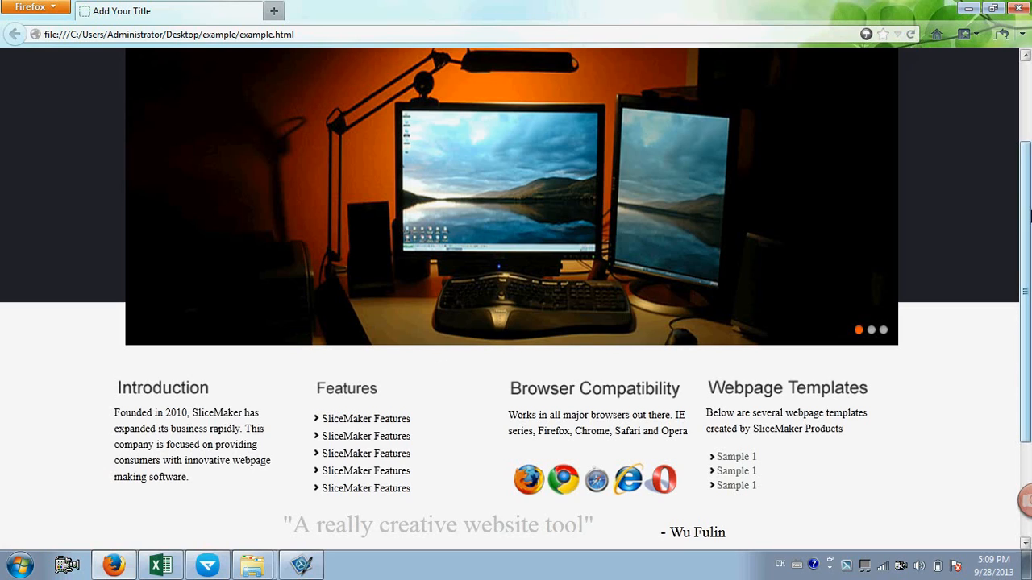
{"action": "scroll", "coordinate": [310, 489], "scroll_direction": "down", "scroll_amount": 3}
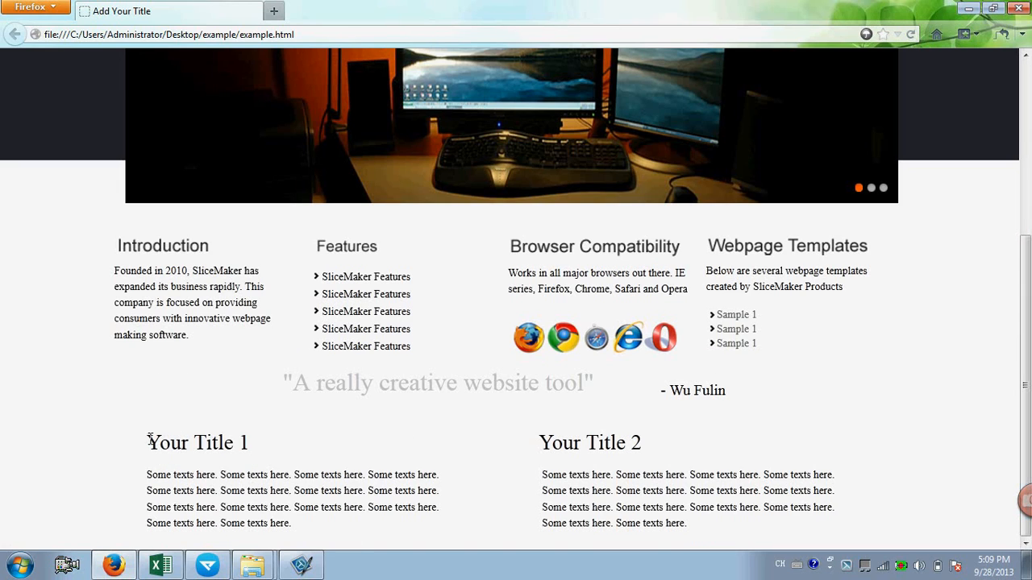
{"action": "left_click_drag", "start_coordinate": [149, 439], "coordinate": [314, 528]}
{"action": "left_click_drag", "start_coordinate": [552, 445], "coordinate": [702, 525]}
{"action": "left_click_drag", "start_coordinate": [732, 419], "coordinate": [442, 360]}
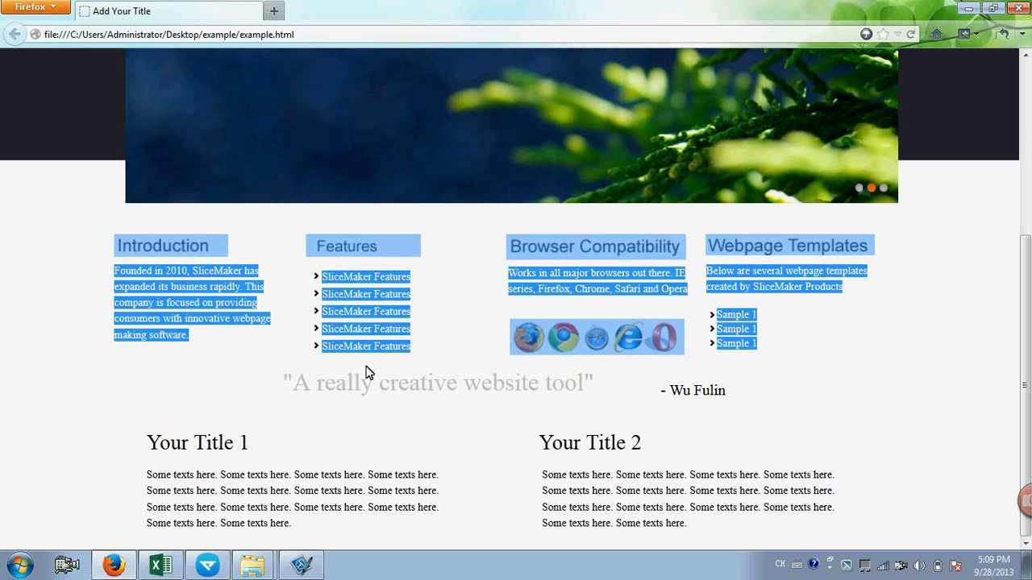
{"action": "left_click_drag", "start_coordinate": [284, 382], "coordinate": [726, 392]}
{"action": "left_click", "coordinate": [752, 396]}
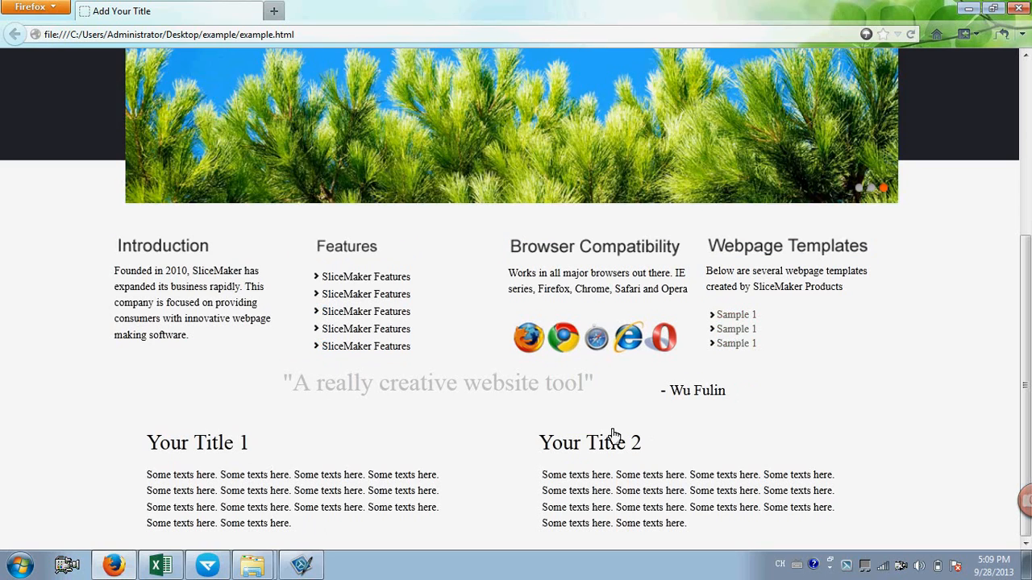
Step: In SliceMaker Deluxe, draw a DIV slice about 1348 by 175 px over the full dark footer band of the design image
{"action": "left_click", "coordinate": [208, 565]}
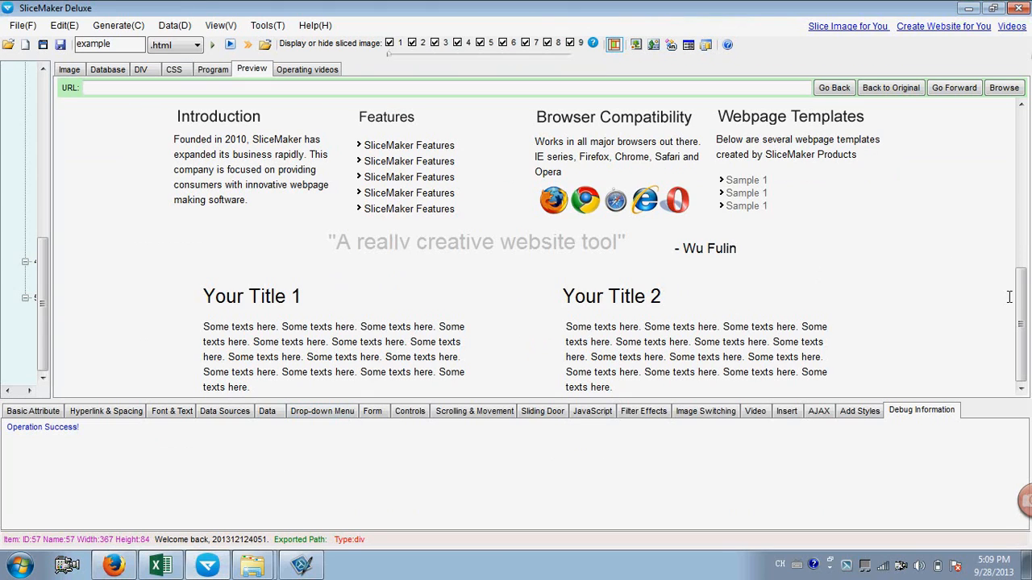
{"action": "left_click_drag", "start_coordinate": [1024, 302], "coordinate": [1022, 322]}
{"action": "left_click", "coordinate": [73, 70]}
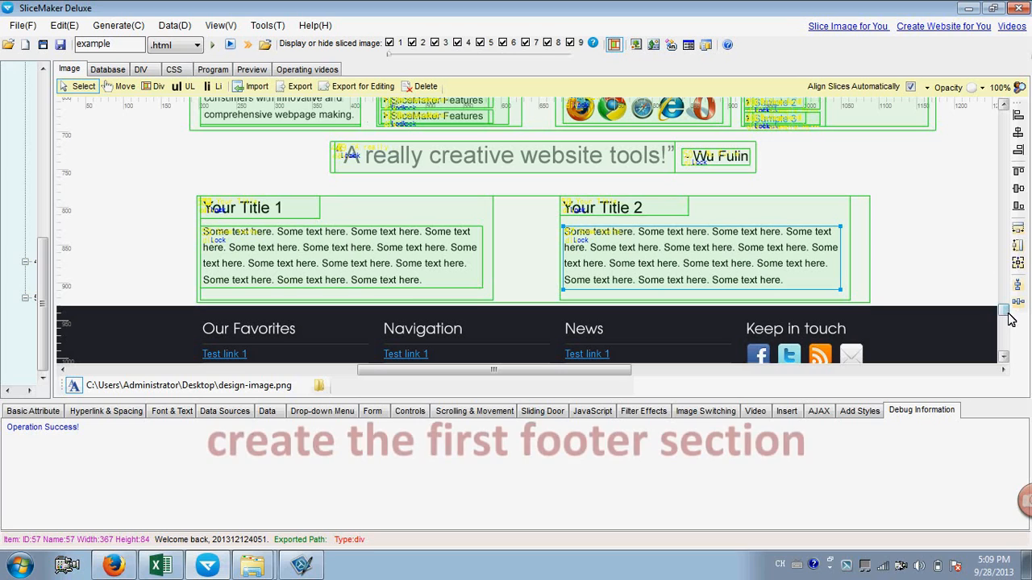
{"action": "left_click_drag", "start_coordinate": [1004, 312], "coordinate": [1016, 356]}
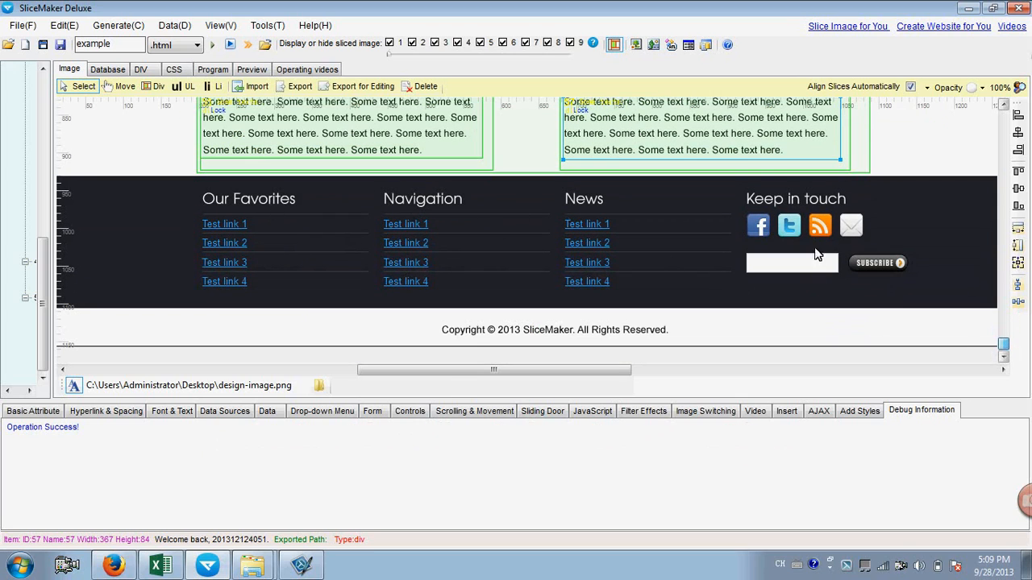
{"action": "left_click", "coordinate": [1008, 87]}
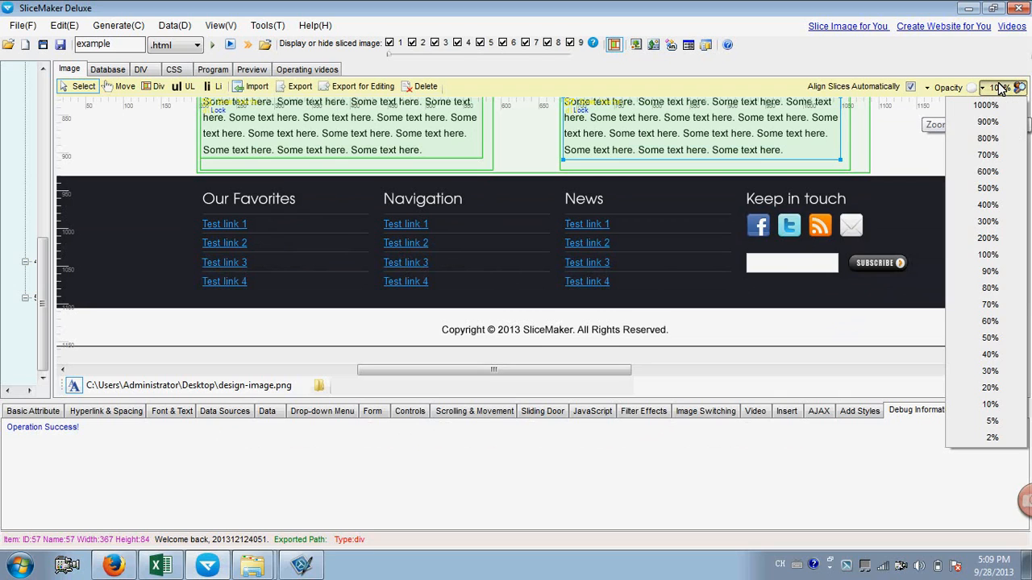
{"action": "left_click", "coordinate": [990, 321]}
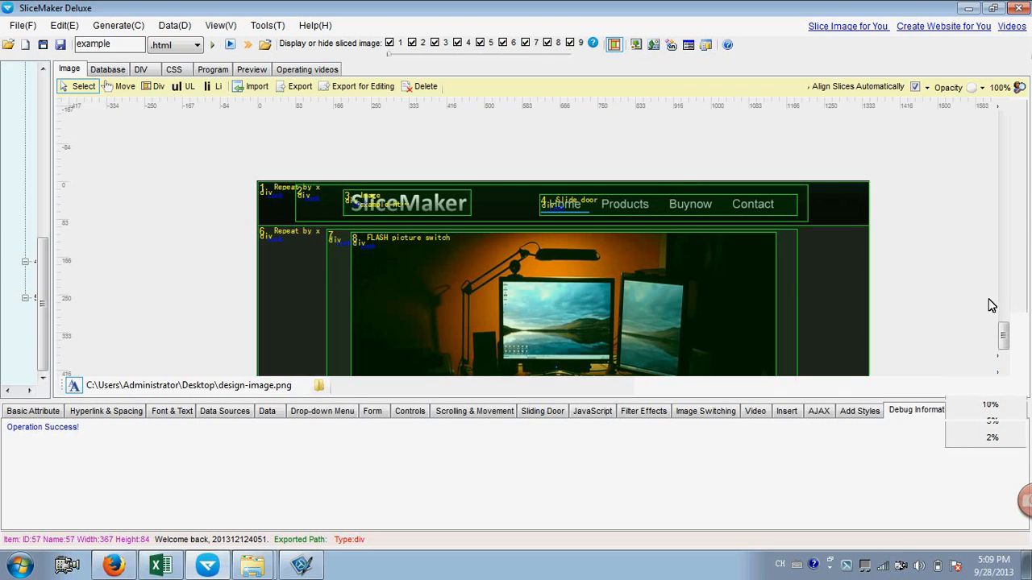
{"action": "left_click", "coordinate": [121, 86]}
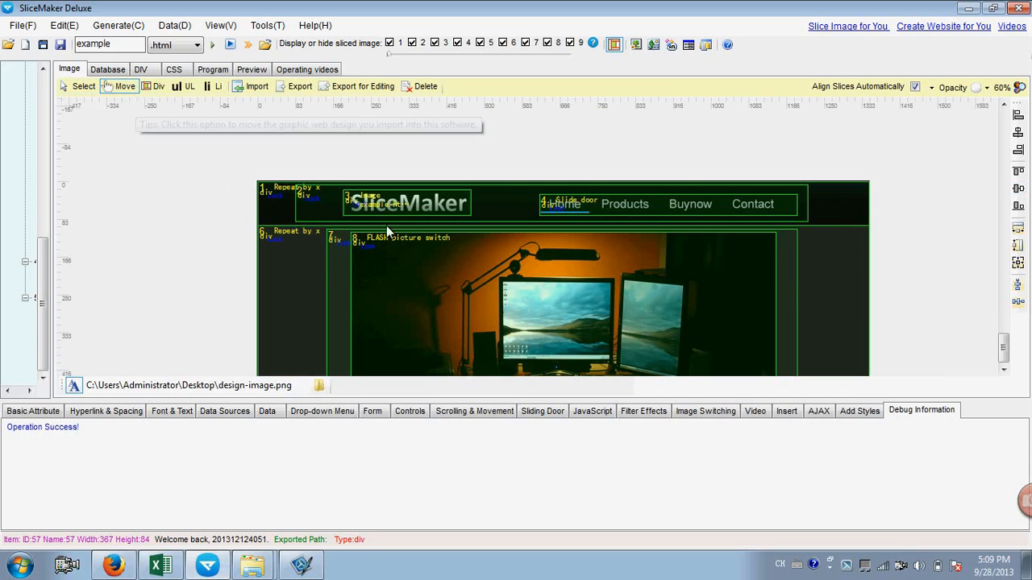
{"action": "left_click_drag", "start_coordinate": [516, 248], "coordinate": [392, 171]}
{"action": "scroll", "coordinate": [392, 170], "scroll_direction": "down", "scroll_amount": 6}
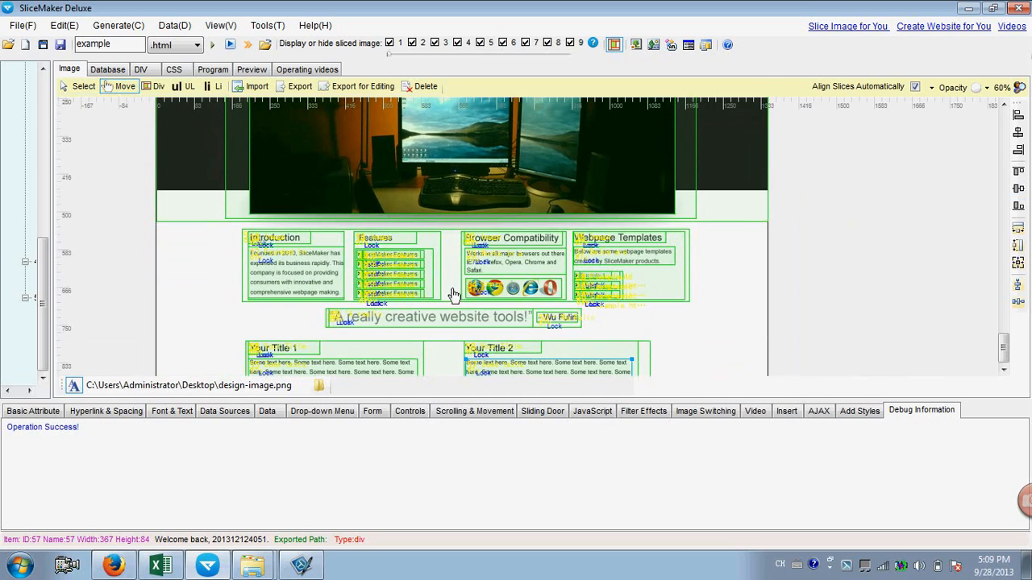
{"action": "scroll", "coordinate": [443, 202], "scroll_direction": "down", "scroll_amount": 2}
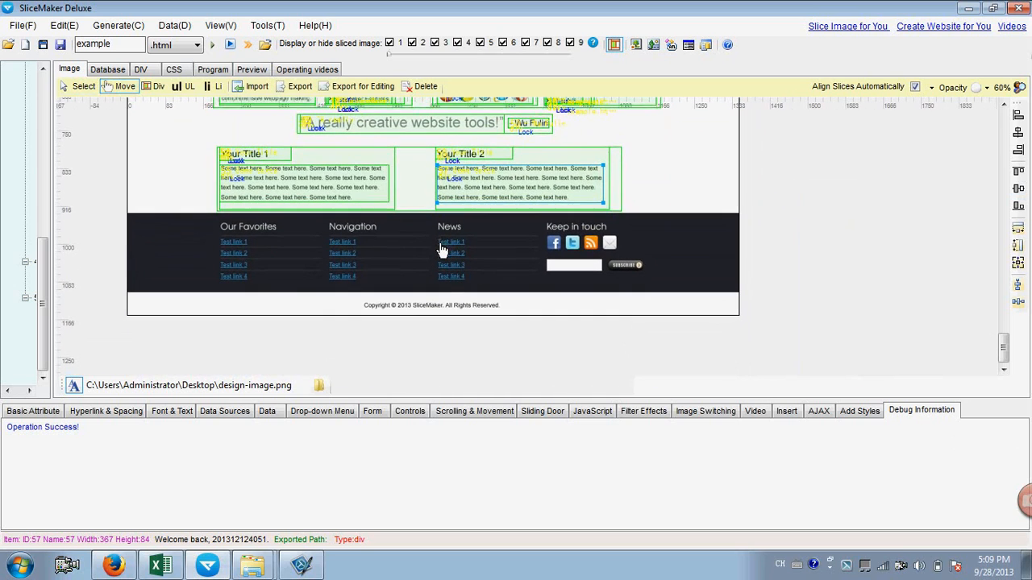
{"action": "left_click", "coordinate": [160, 87]}
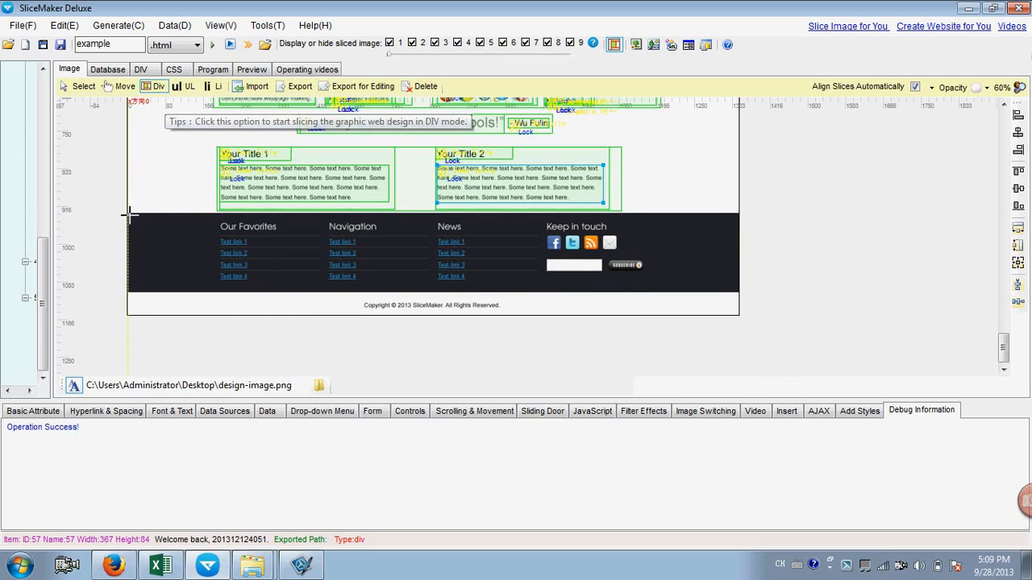
{"action": "left_click_drag", "start_coordinate": [127, 213], "coordinate": [788, 292]}
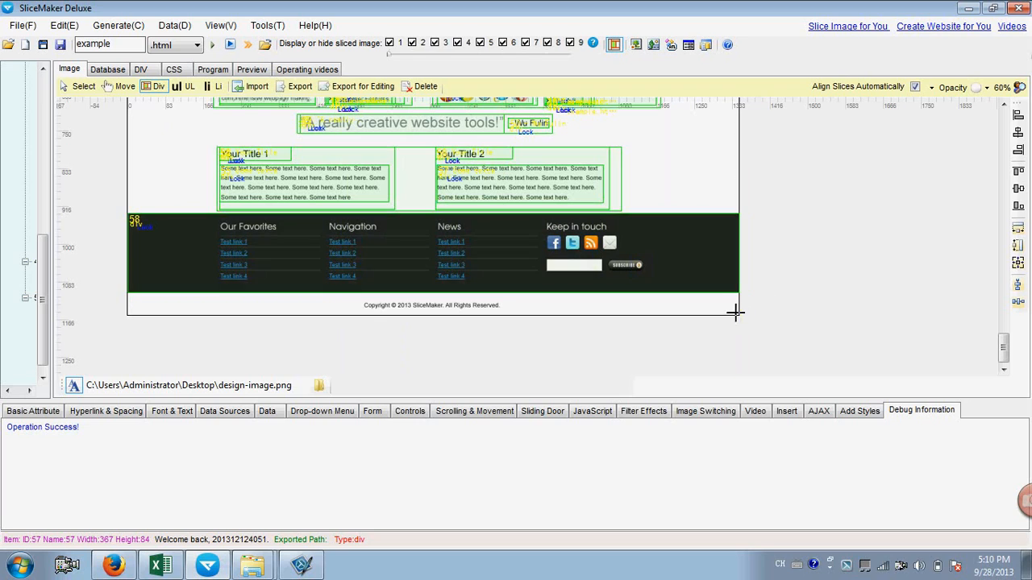
Step: Give the dark footer slice a horizontally repeating background (repeat-x) and a width of 100%
{"action": "left_click", "coordinate": [81, 86]}
{"action": "left_click", "coordinate": [136, 221]}
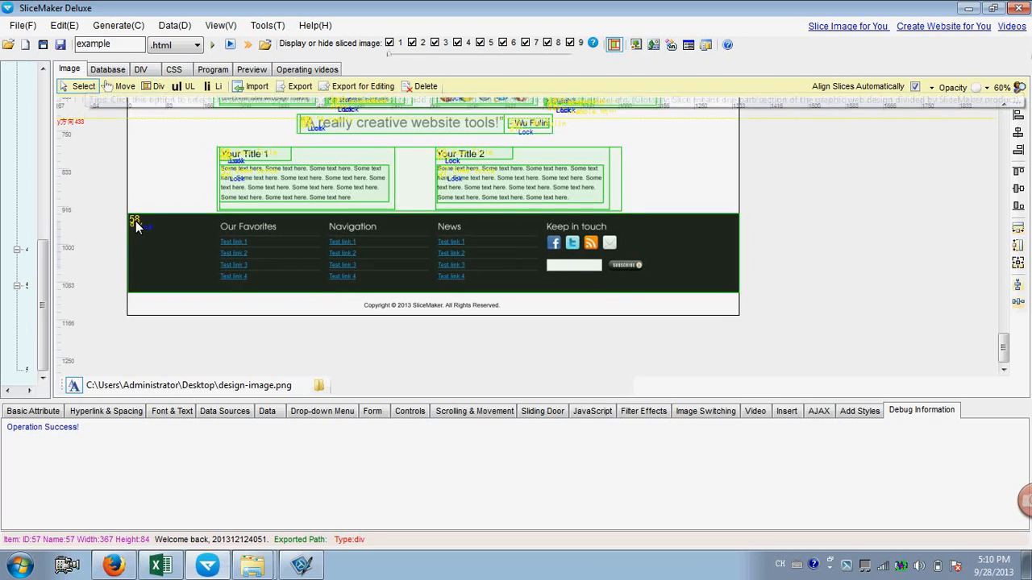
{"action": "left_click", "coordinate": [61, 409]}
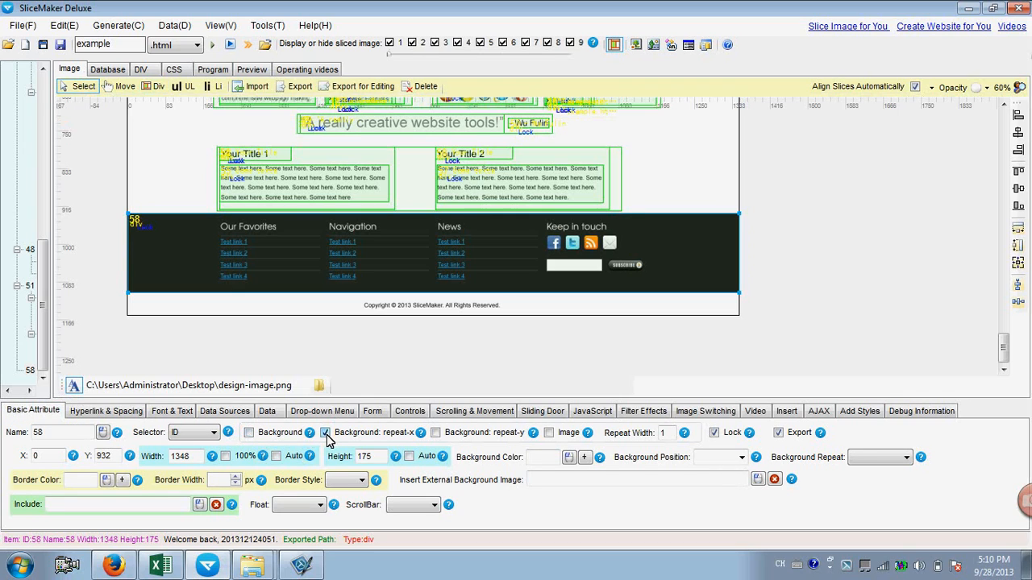
{"action": "left_click", "coordinate": [225, 456]}
Step: Regenerate the webpage with the footer slice and export its files, overwriting example.html
{"action": "left_click", "coordinate": [212, 45]}
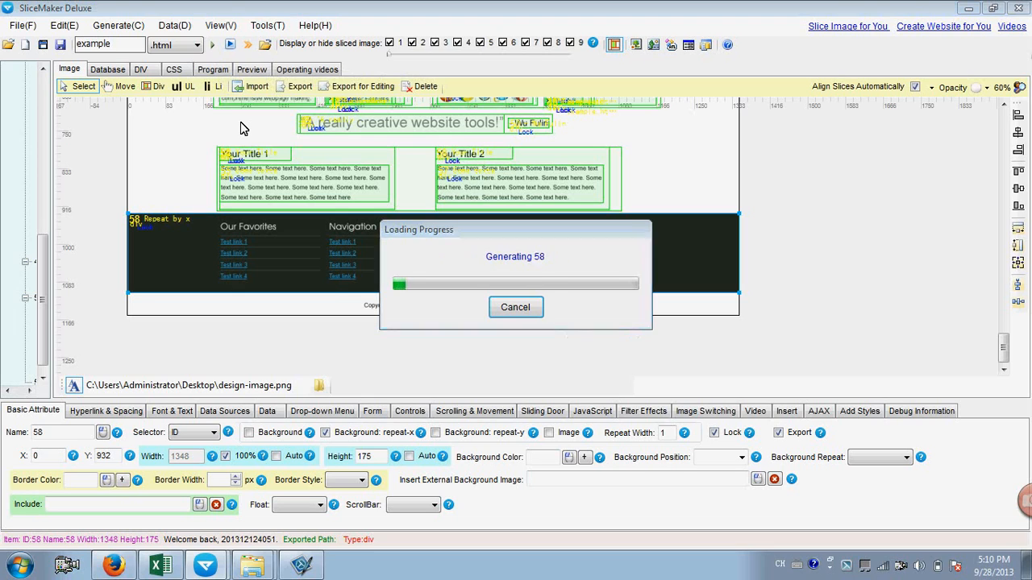
{"action": "left_click", "coordinate": [609, 336]}
{"action": "left_click", "coordinate": [650, 344]}
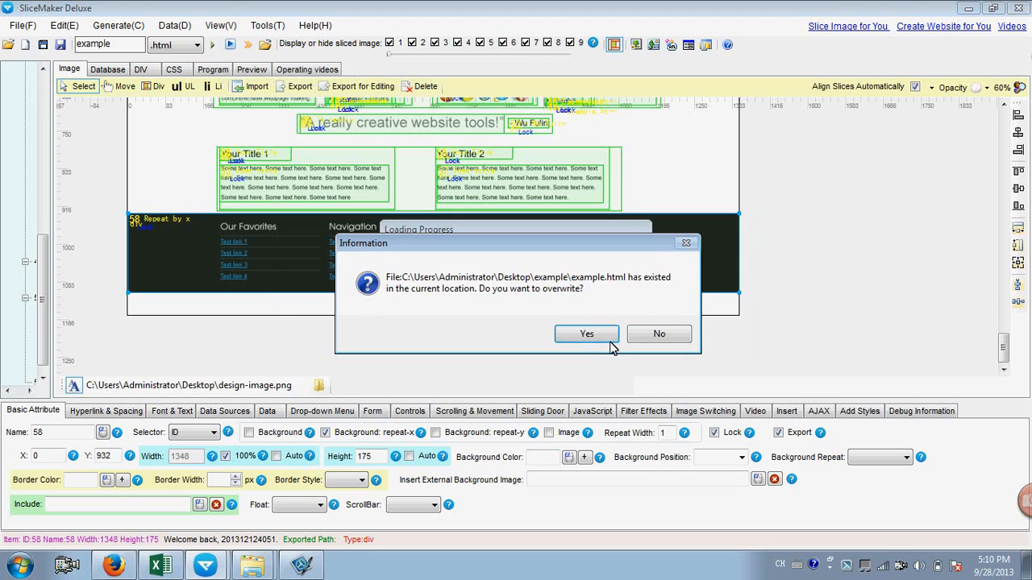
{"action": "left_click", "coordinate": [594, 339]}
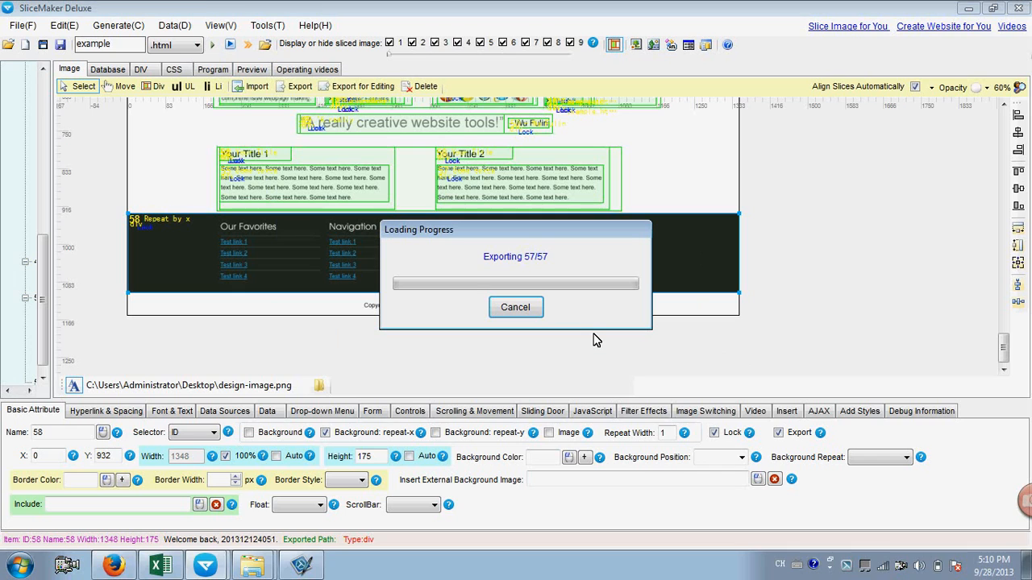
{"action": "left_click", "coordinate": [594, 321]}
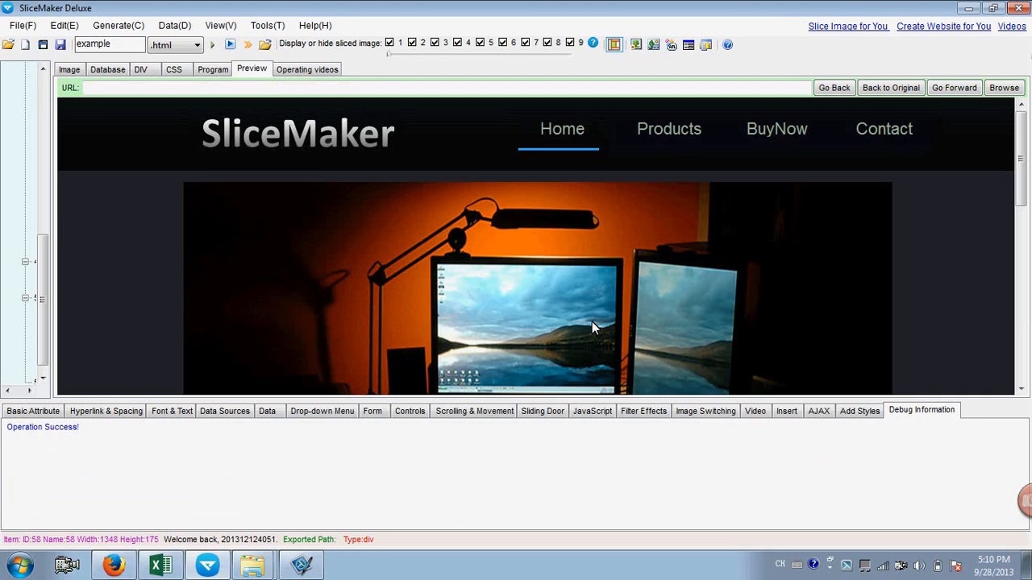
Step: Check the footer band in the built-in preview, then reload example.html in Firefox and inspect the footer beneath the title blocks
{"action": "left_click_drag", "start_coordinate": [1022, 158], "coordinate": [1023, 339]}
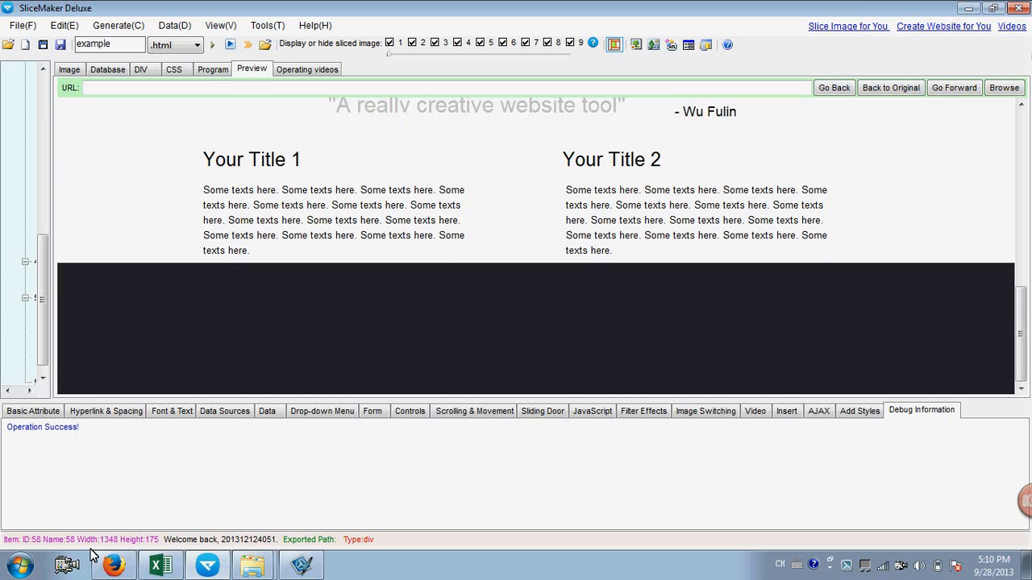
{"action": "left_click", "coordinate": [113, 565]}
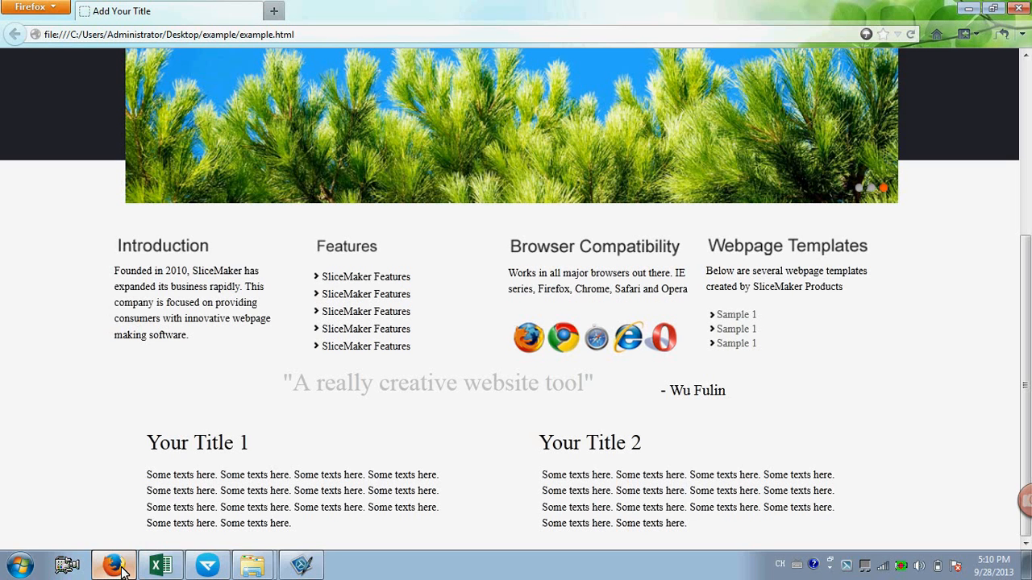
{"action": "left_click", "coordinate": [911, 36]}
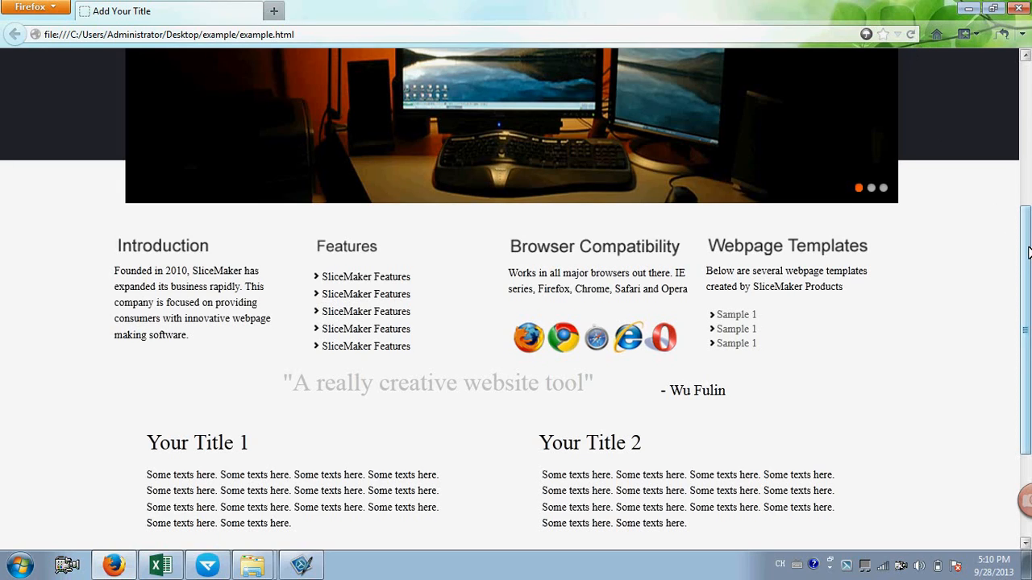
{"action": "scroll", "coordinate": [996, 242], "scroll_direction": "down", "scroll_amount": 3}
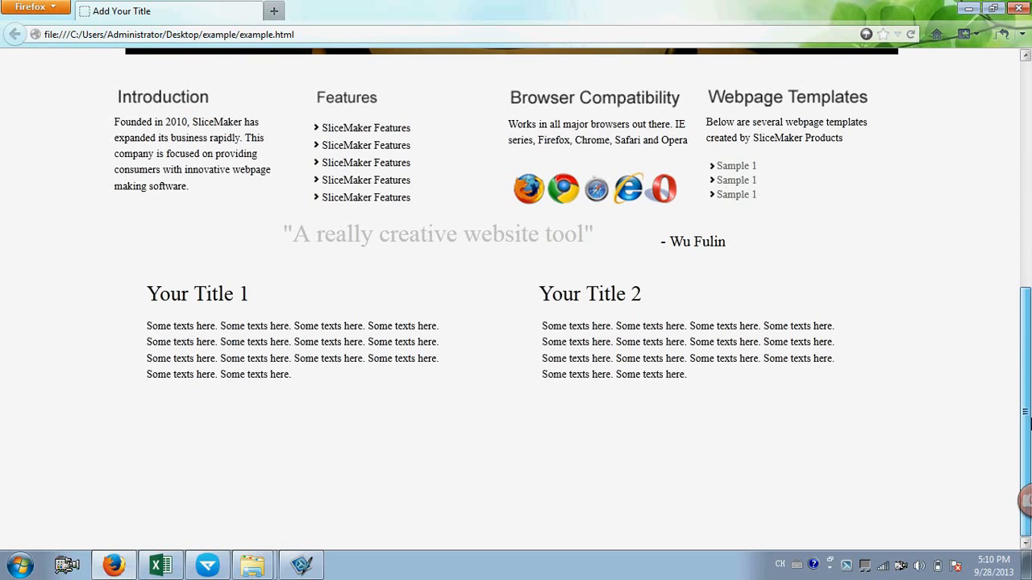
{"action": "left_click", "coordinate": [910, 36]}
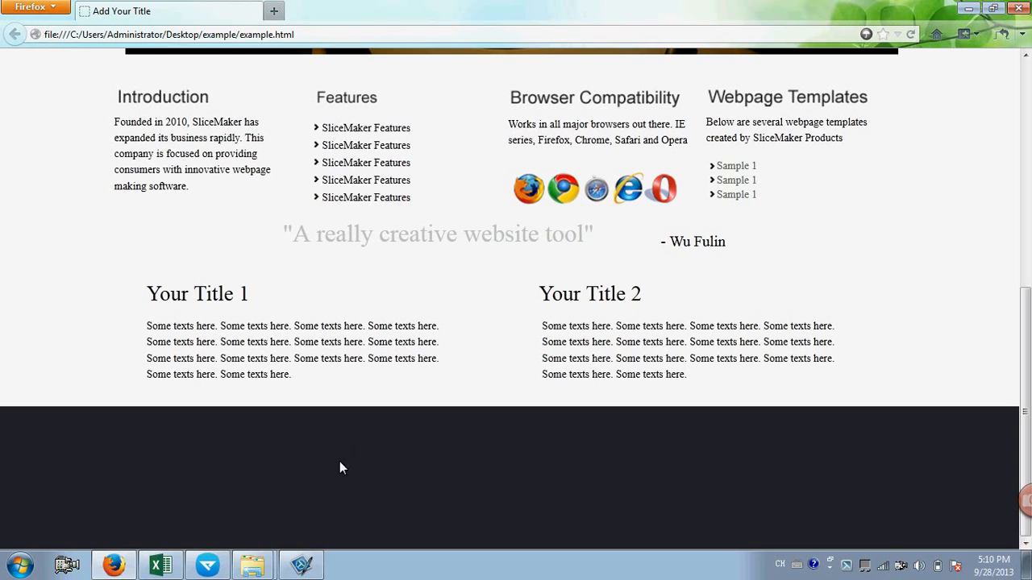
{"action": "left_click_drag", "start_coordinate": [169, 332], "coordinate": [289, 358]}
{"action": "left_click", "coordinate": [289, 358]}
{"action": "left_click_drag", "start_coordinate": [545, 329], "coordinate": [702, 377]}
{"action": "left_click", "coordinate": [702, 377]}
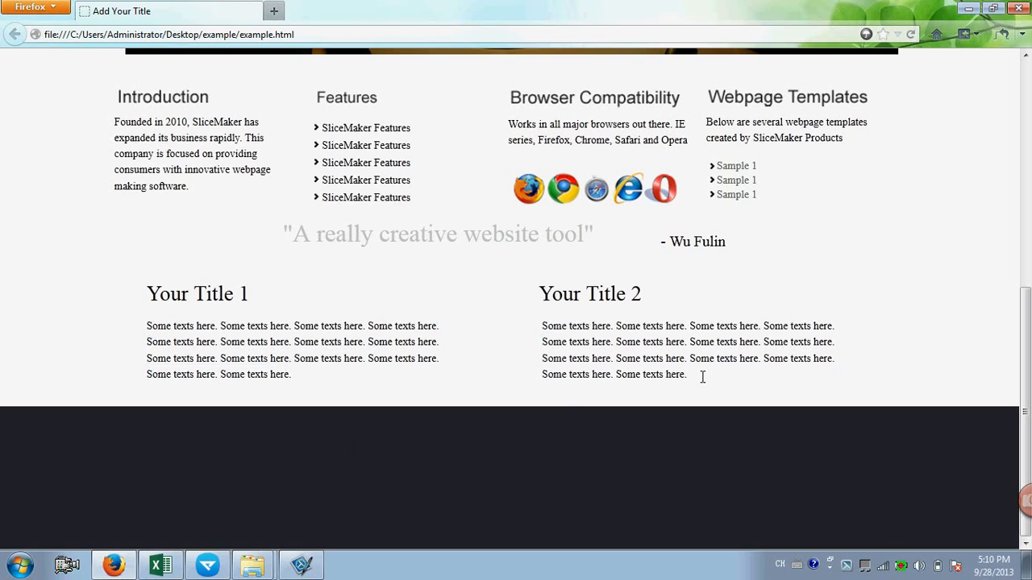
Step: In SliceMaker Deluxe, draw a DIV slice around all footer columns and a nested one around the Our Favorites column
{"action": "left_click", "coordinate": [208, 565]}
{"action": "left_click", "coordinate": [70, 69]}
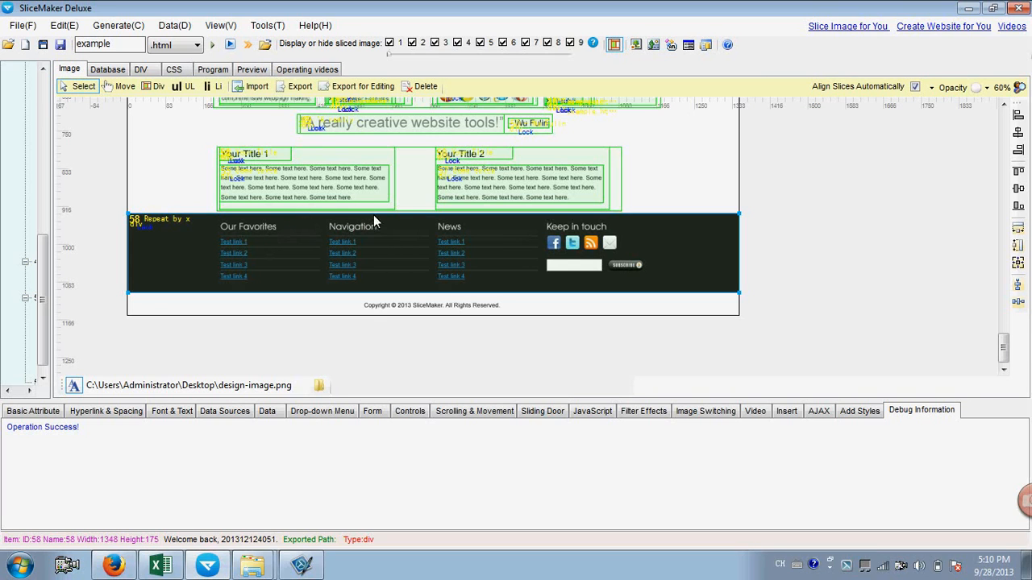
{"action": "left_click", "coordinate": [156, 87]}
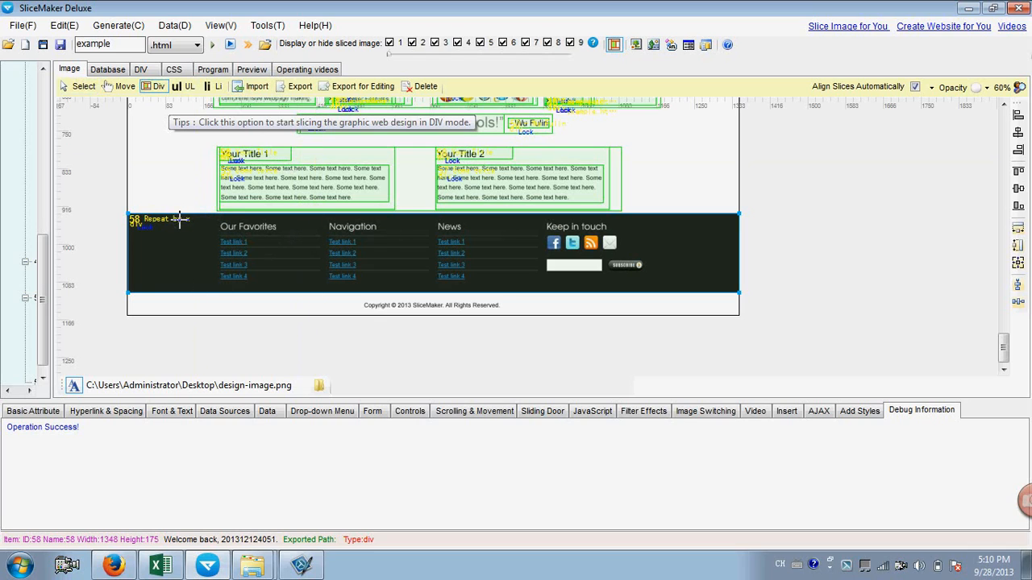
{"action": "left_click_drag", "start_coordinate": [173, 217], "coordinate": [669, 289]}
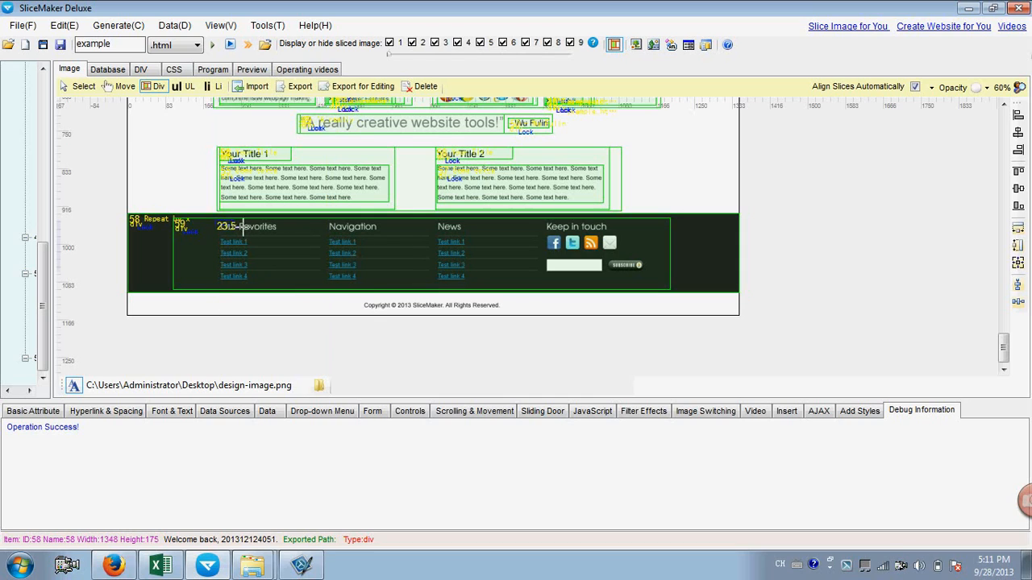
{"action": "left_click_drag", "start_coordinate": [242, 226], "coordinate": [323, 283]}
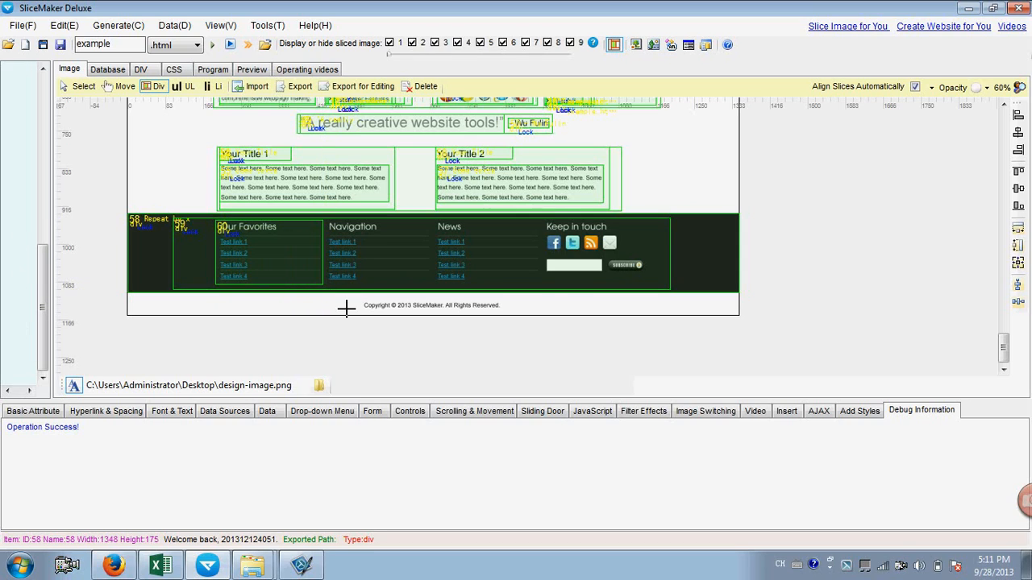
Step: At 100% zoom, draw a DIV slice about 158 by 22 px over the Our Favorites heading
{"action": "left_click", "coordinate": [995, 88]}
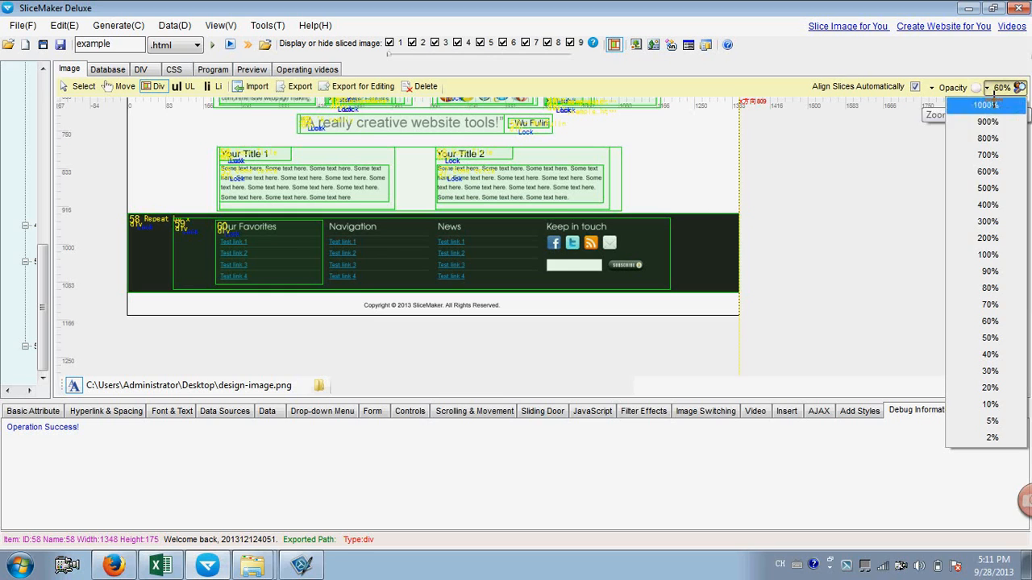
{"action": "left_click", "coordinate": [988, 255]}
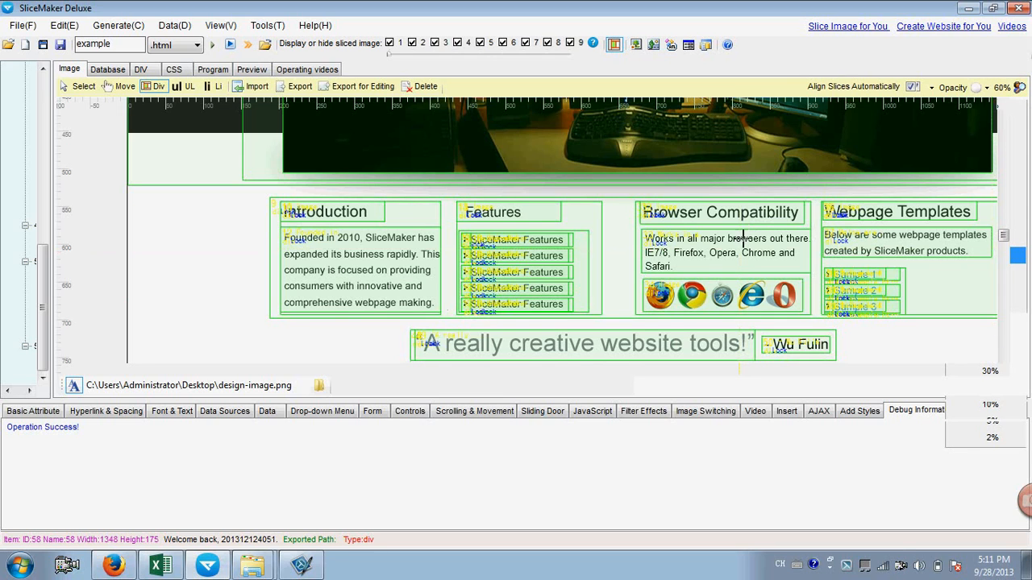
{"action": "left_click_drag", "start_coordinate": [578, 369], "coordinate": [803, 369]}
{"action": "left_click_drag", "start_coordinate": [1005, 227], "coordinate": [1013, 351]}
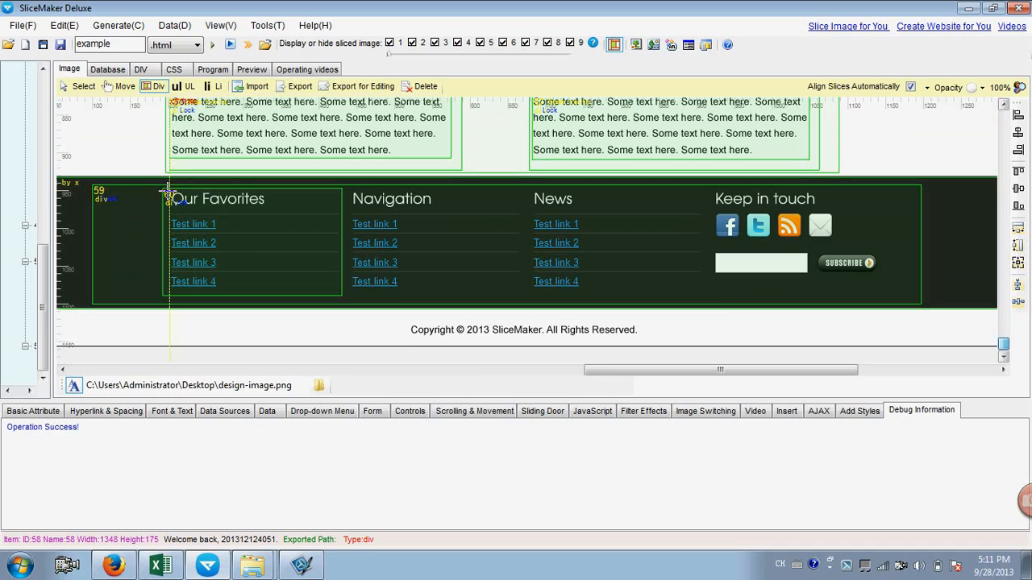
{"action": "left_click_drag", "start_coordinate": [169, 192], "coordinate": [254, 208]}
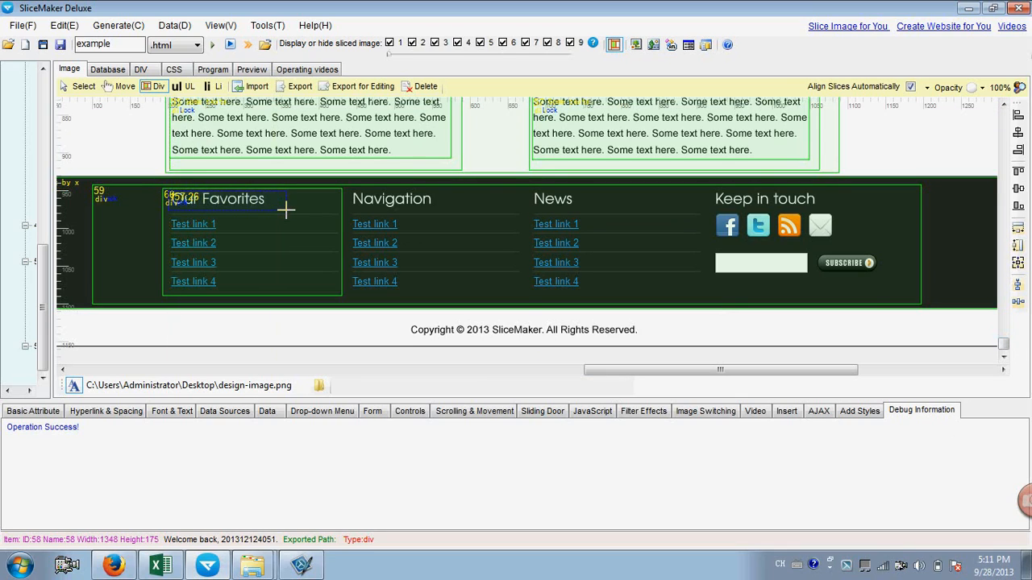
{"action": "left_click_drag", "start_coordinate": [286, 207], "coordinate": [287, 207]}
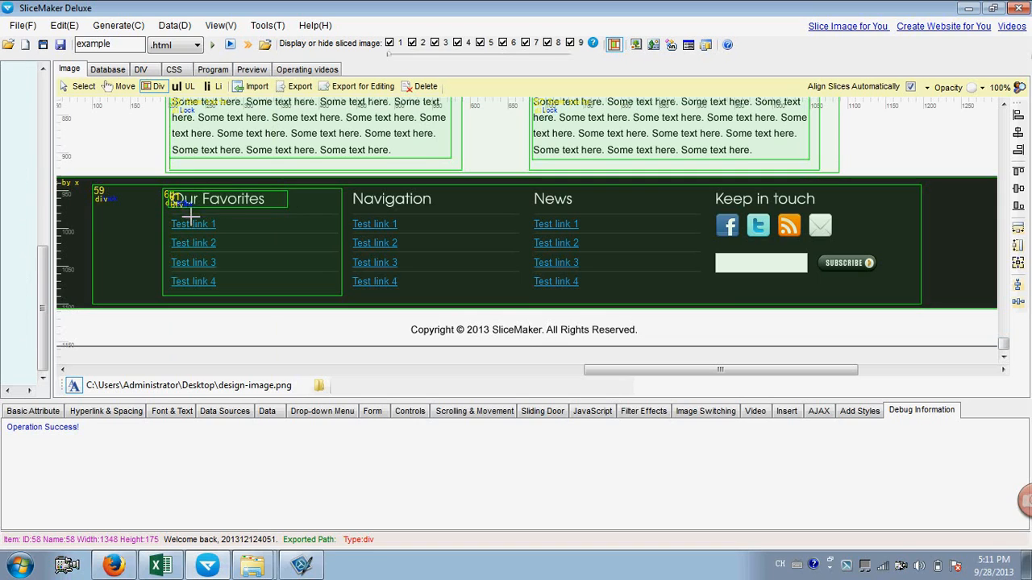
Step: Draw DIV slices about 225 by 7 px over the divider below Our Favorites and about 96 by 16 px over Test link 1
{"action": "left_click_drag", "start_coordinate": [170, 208], "coordinate": [332, 217]}
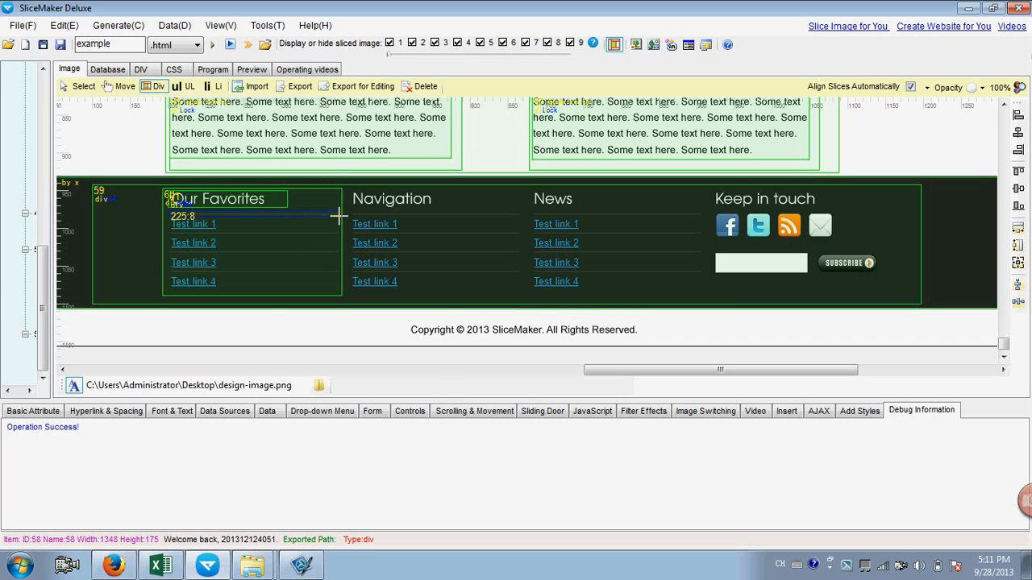
{"action": "left_click_drag", "start_coordinate": [338, 213], "coordinate": [340, 215]}
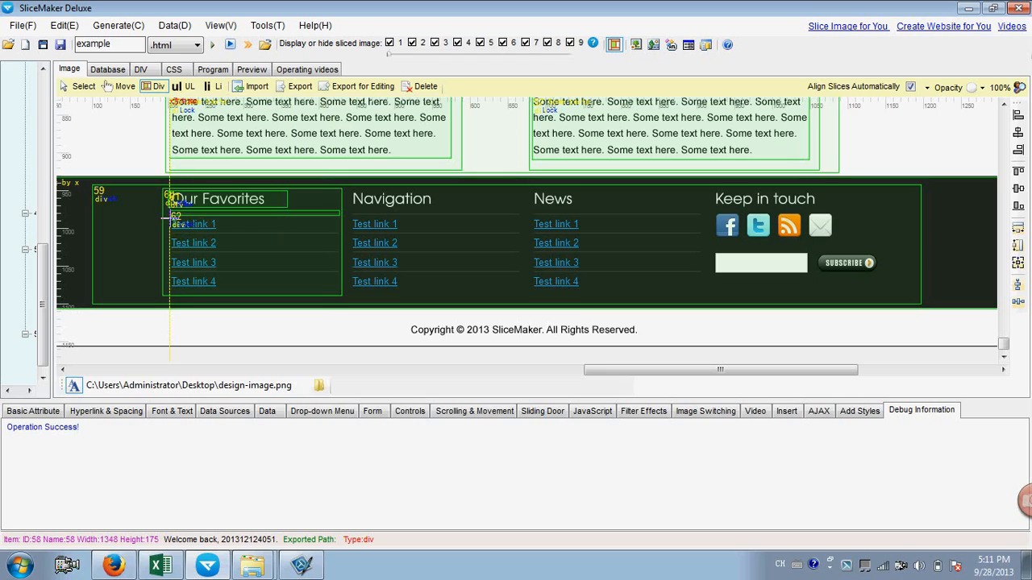
{"action": "left_click_drag", "start_coordinate": [170, 217], "coordinate": [240, 228]}
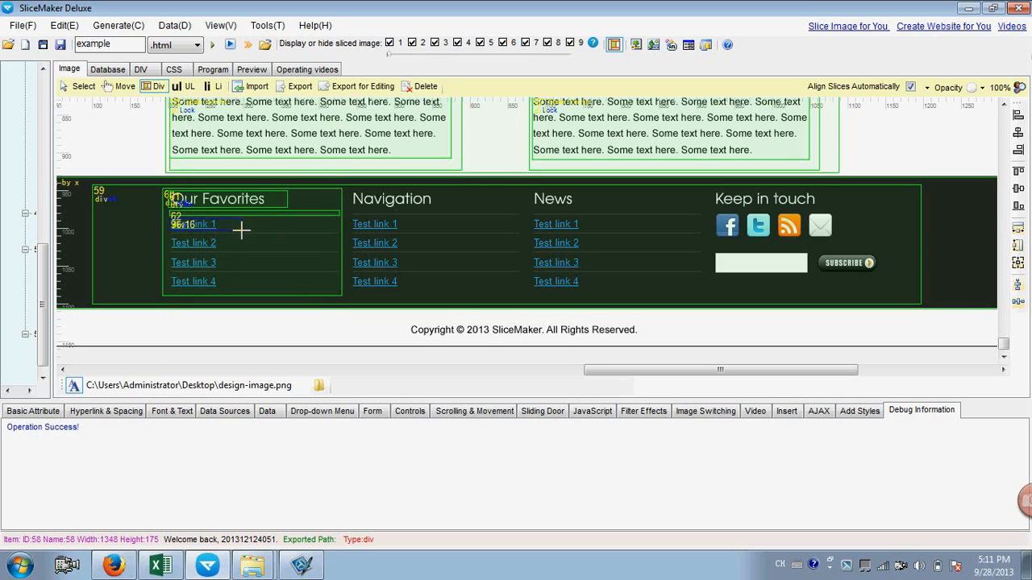
{"action": "left_click_drag", "start_coordinate": [242, 230], "coordinate": [242, 230]}
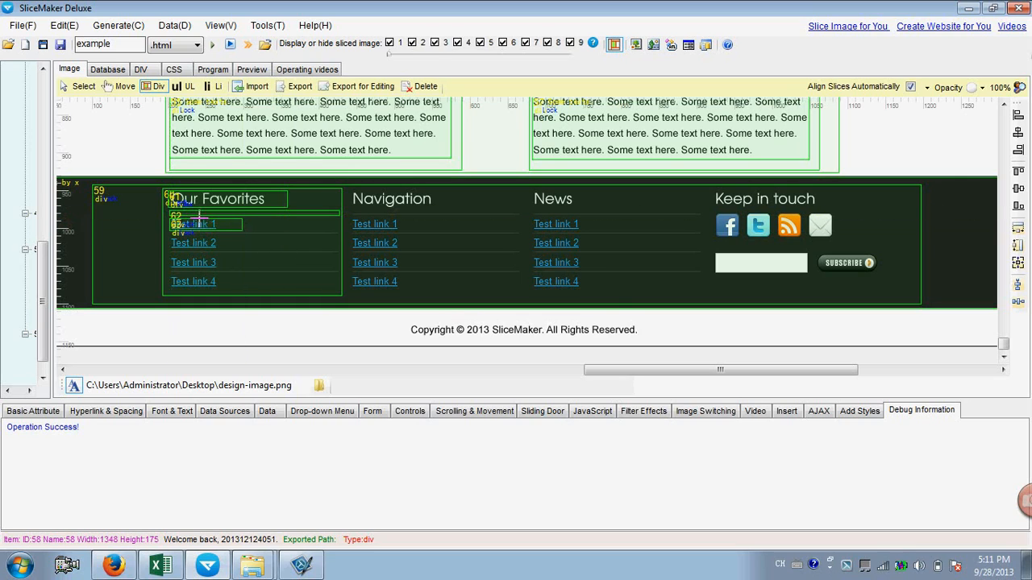
Step: Set the Our Favorites heading slice to Image and the divider slice below it to Background
{"action": "left_click", "coordinate": [80, 86]}
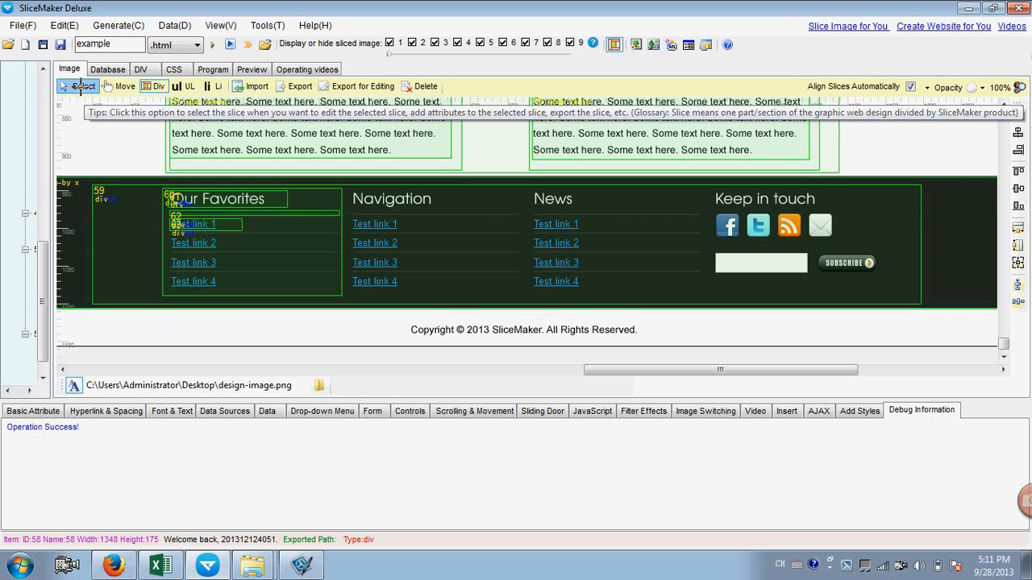
{"action": "left_click", "coordinate": [197, 200]}
{"action": "left_click", "coordinate": [34, 411]}
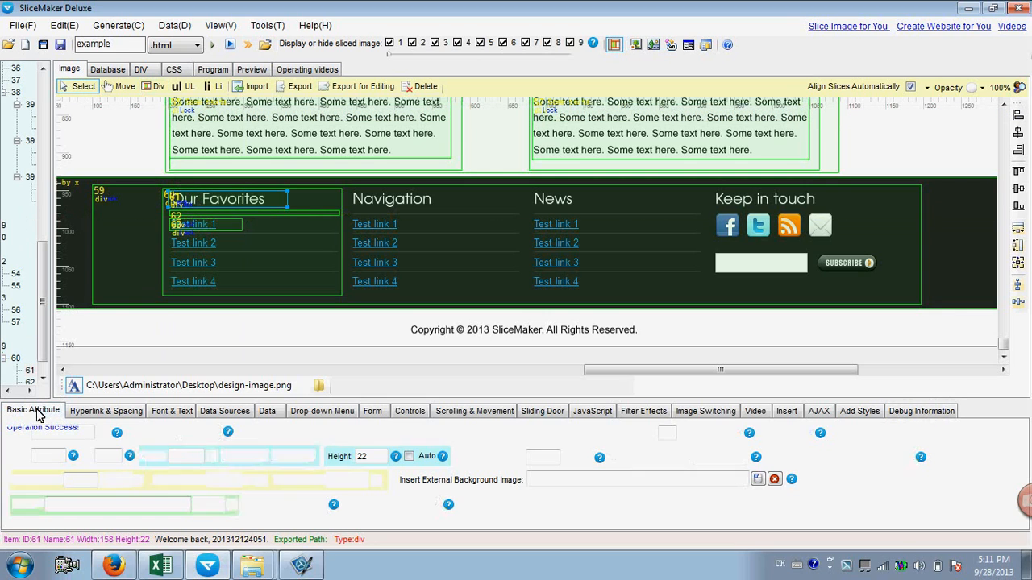
{"action": "left_click", "coordinate": [548, 433]}
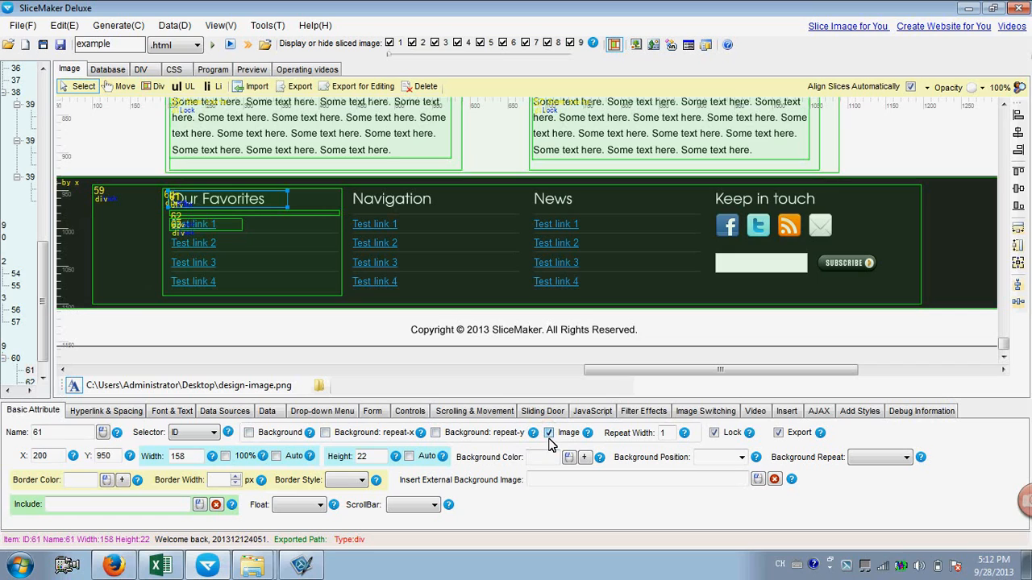
{"action": "left_click", "coordinate": [321, 212]}
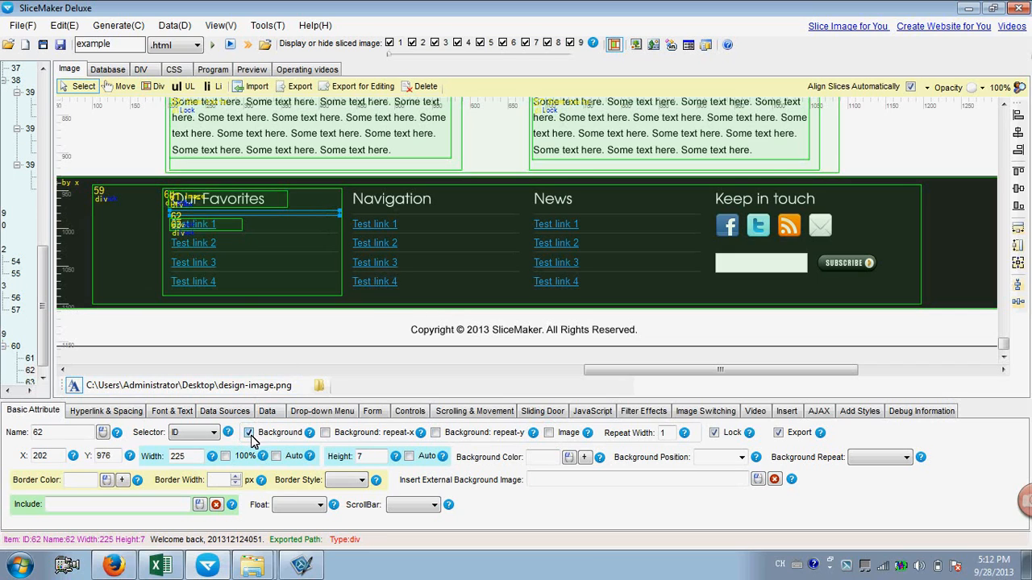
Step: Copy "Test Link 1" from cell A17 in Excel and paste it as the text of the first link slice in SliceMaker Deluxe
{"action": "left_click", "coordinate": [223, 224]}
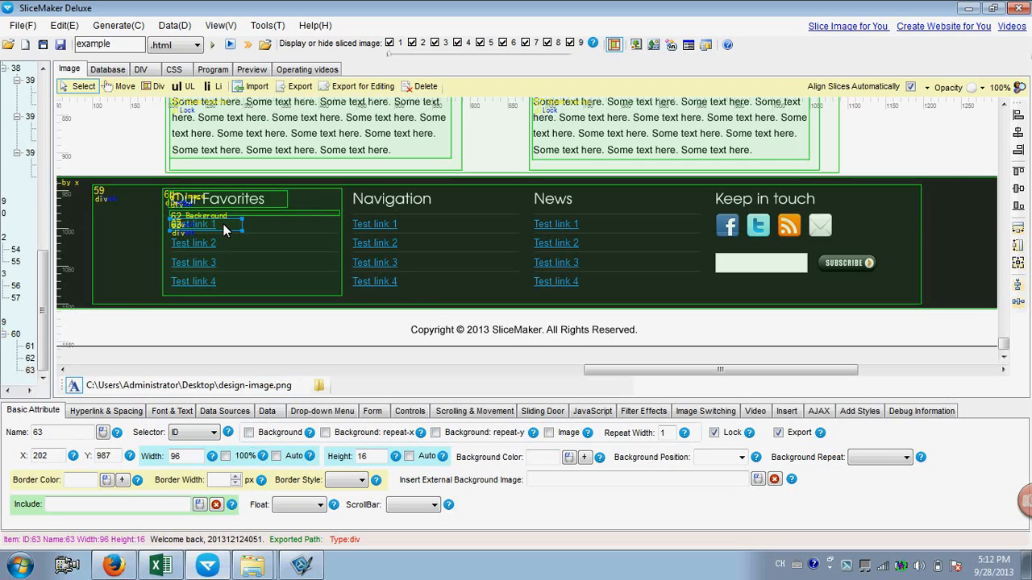
{"action": "left_click", "coordinate": [172, 410]}
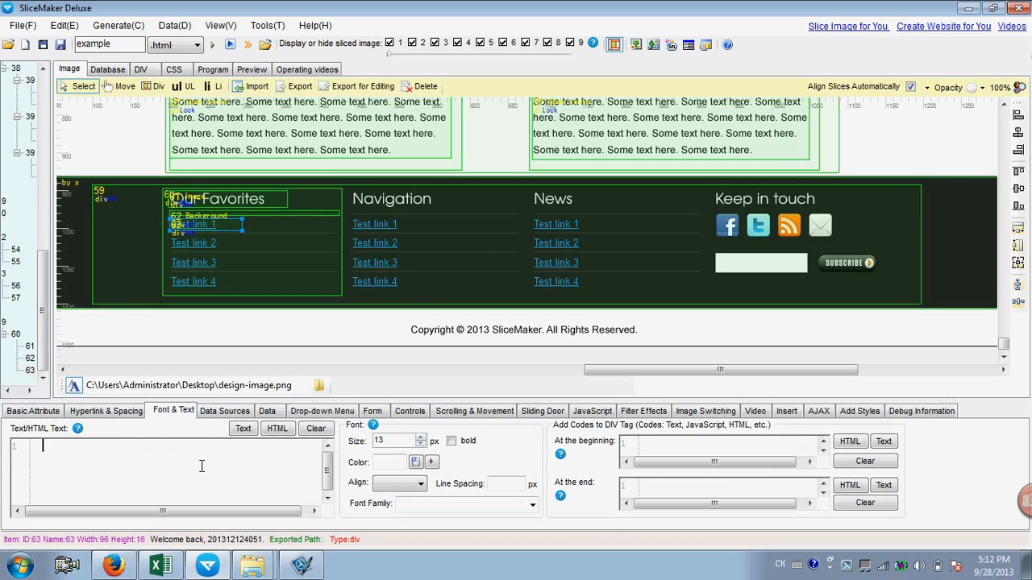
{"action": "left_click", "coordinate": [160, 565]}
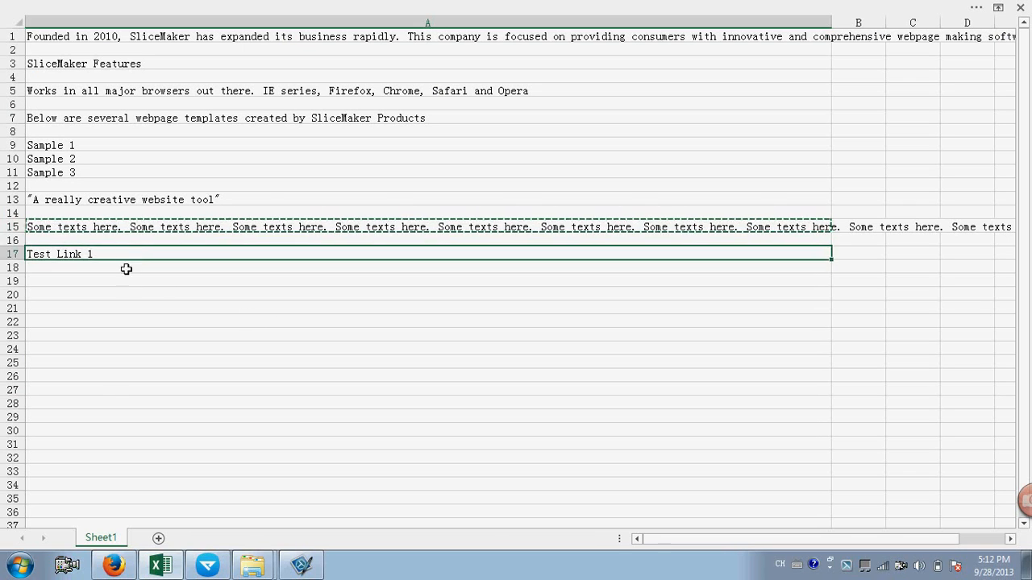
{"action": "key", "text": "ctrl+c"}
{"action": "left_click", "coordinate": [182, 534]}
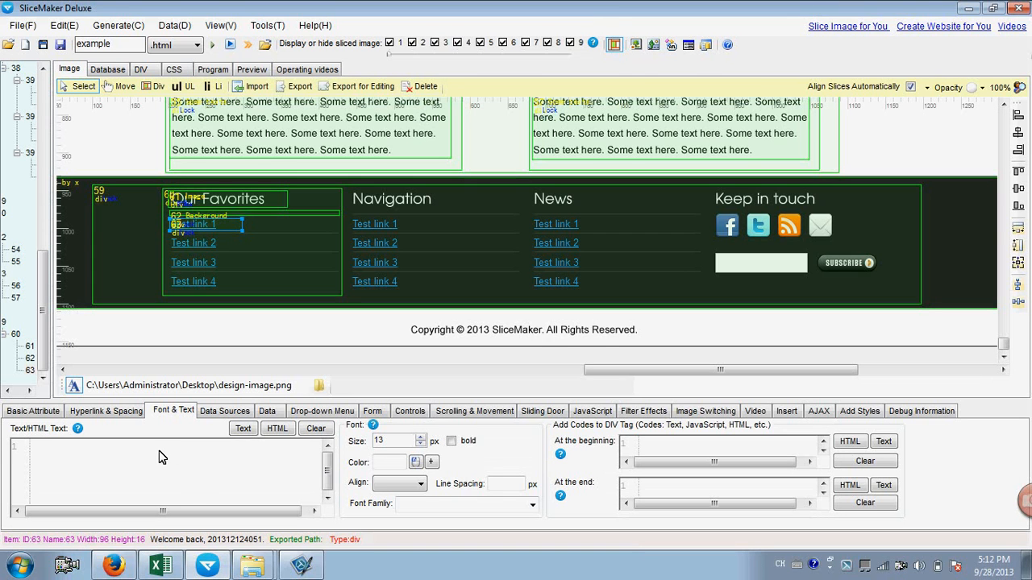
{"action": "right_click", "coordinate": [158, 451]}
{"action": "left_click", "coordinate": [202, 495]}
{"action": "key", "text": "BackSpace"}
Step: Link the Test Link 1 slice to example.html and give the hyperlink the title "Test Link 1"
{"action": "left_click", "coordinate": [111, 412]}
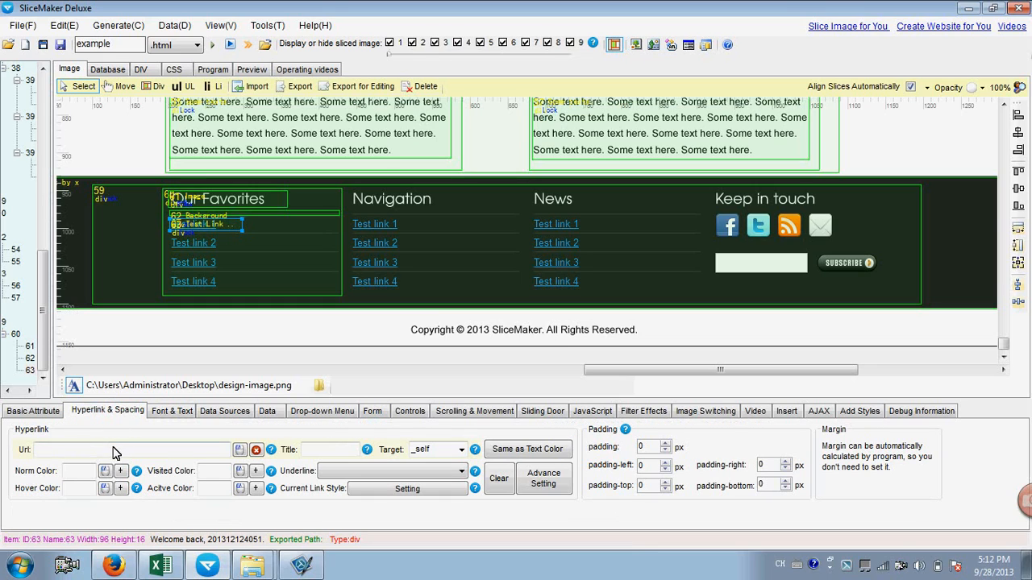
{"action": "left_click", "coordinate": [113, 449]}
{"action": "type", "text": "example.h"}
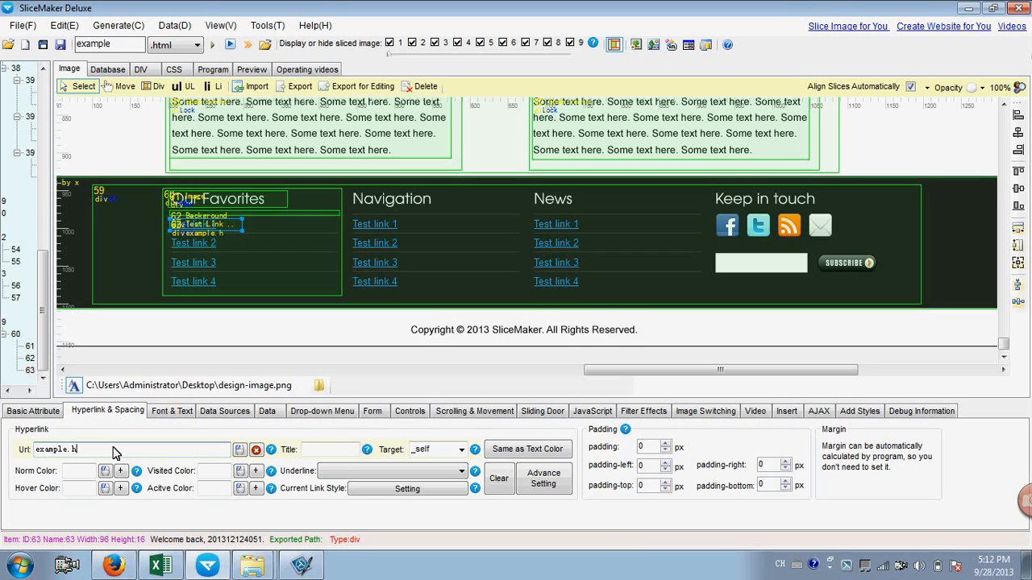
{"action": "type", "text": "tml"}
{"action": "left_click", "coordinate": [333, 449]}
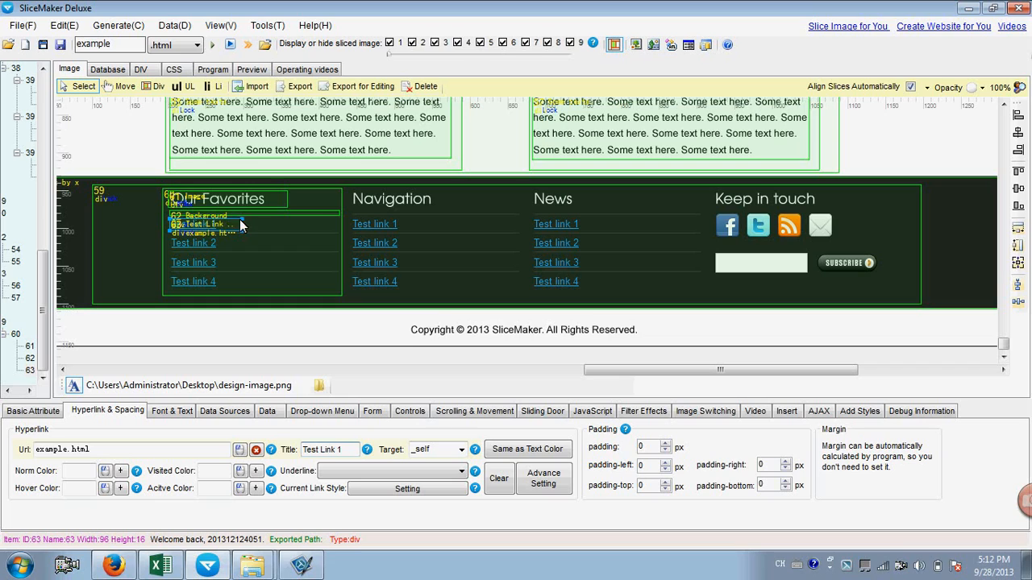
Step: Regenerate the webpage, export its images, CSS, HTML and JavaScript files, and check the Our Favorites column in the preview
{"action": "left_click", "coordinate": [213, 44]}
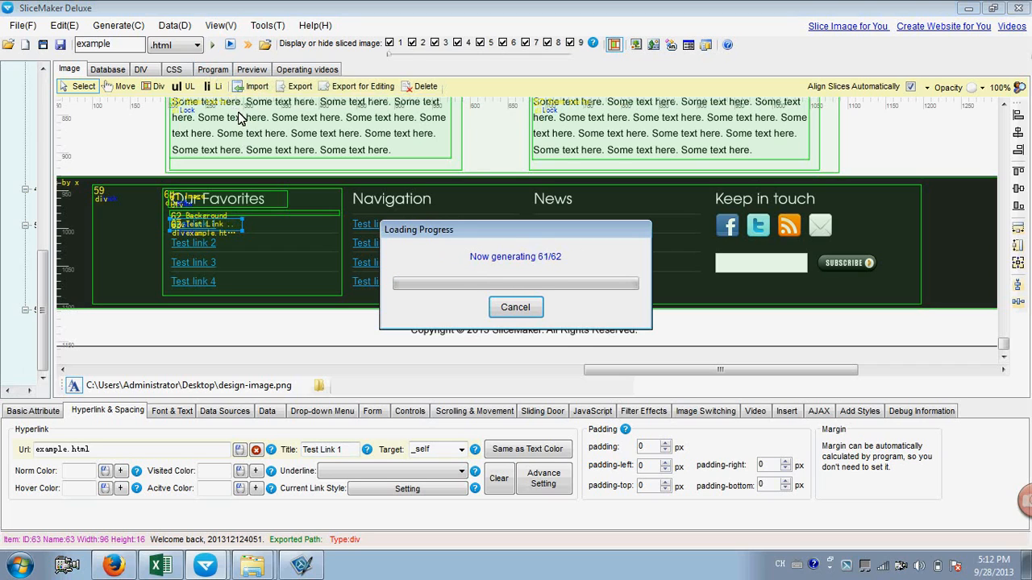
{"action": "left_click", "coordinate": [586, 335]}
{"action": "left_click", "coordinate": [634, 347]}
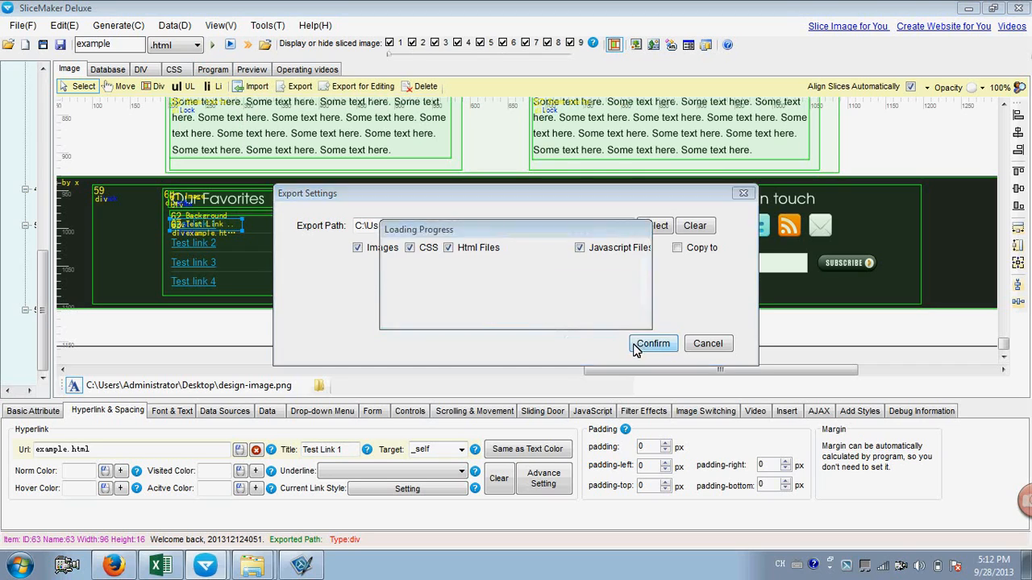
{"action": "left_click", "coordinate": [589, 338]}
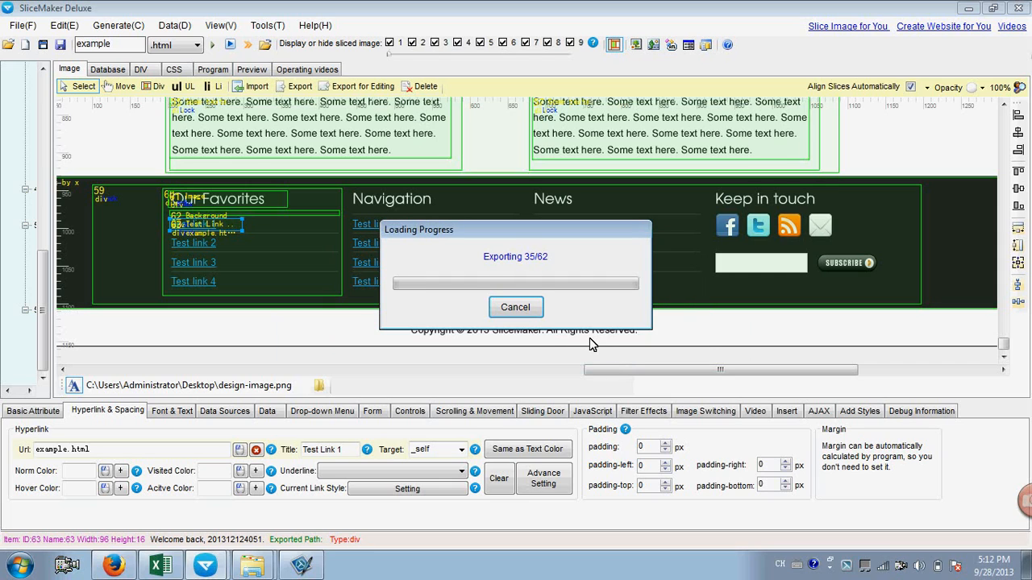
{"action": "left_click", "coordinate": [589, 322]}
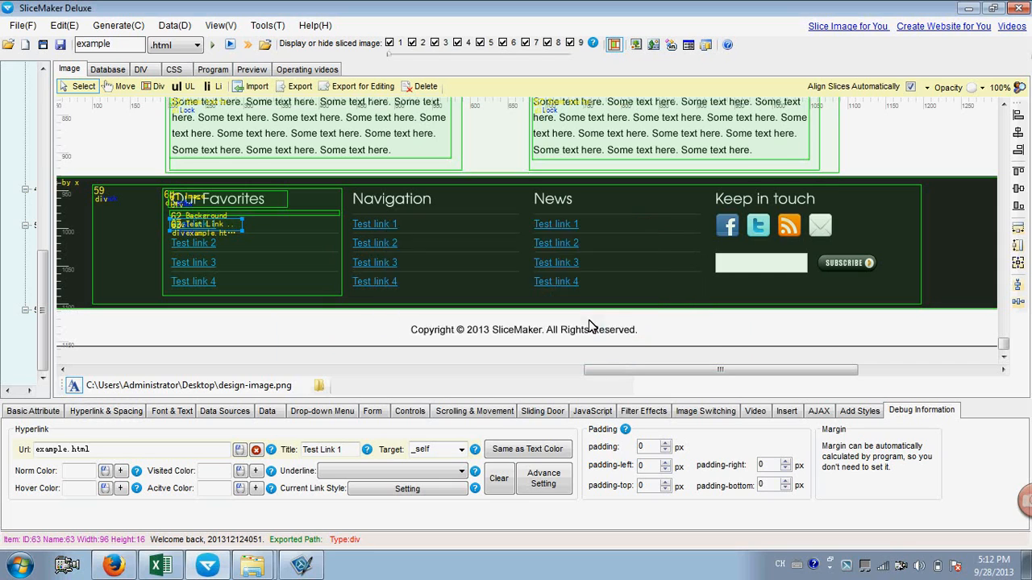
{"action": "left_click_drag", "start_coordinate": [1023, 171], "coordinate": [1029, 348]}
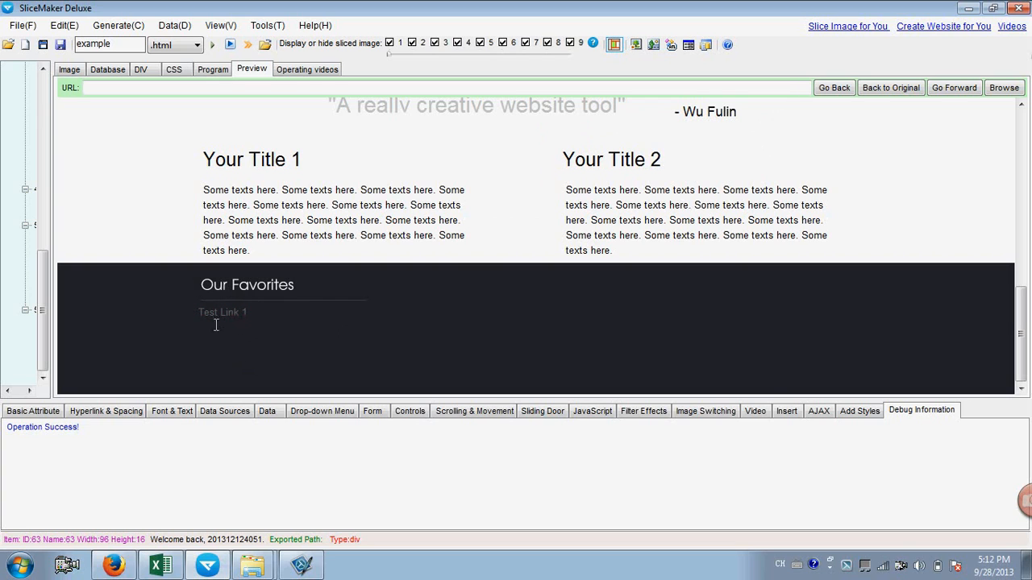
Step: Reload example.html in Firefox, check the Our Favorites divider and Test Link 1, and return to SliceMaker Deluxe
{"action": "left_click", "coordinate": [105, 565]}
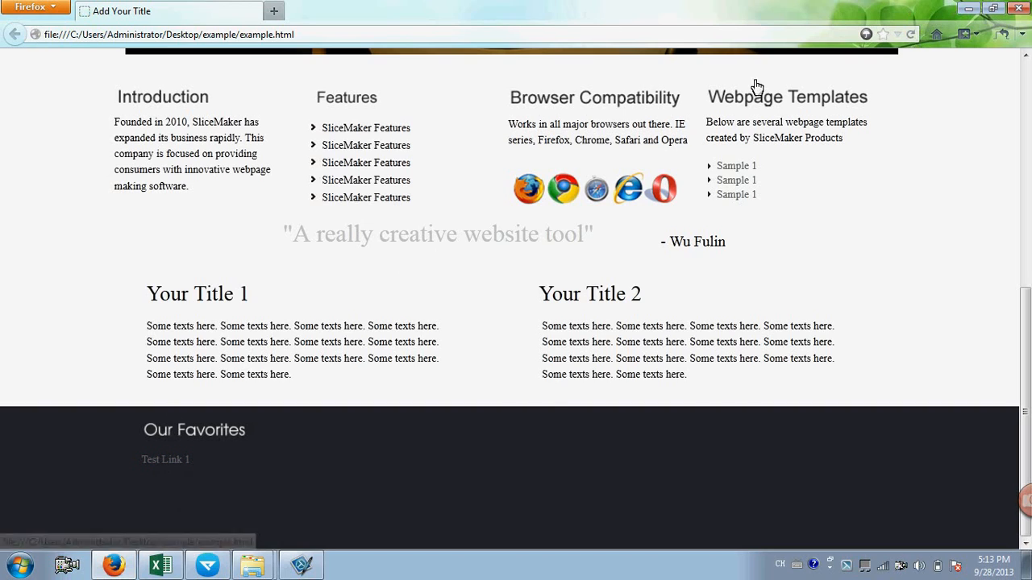
{"action": "left_click", "coordinate": [909, 35]}
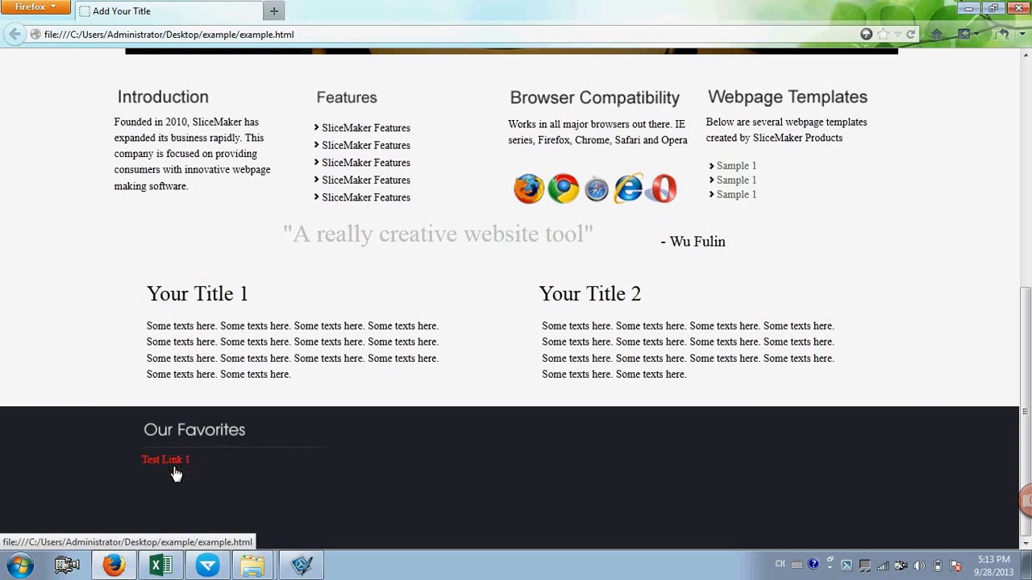
{"action": "left_click", "coordinate": [209, 567]}
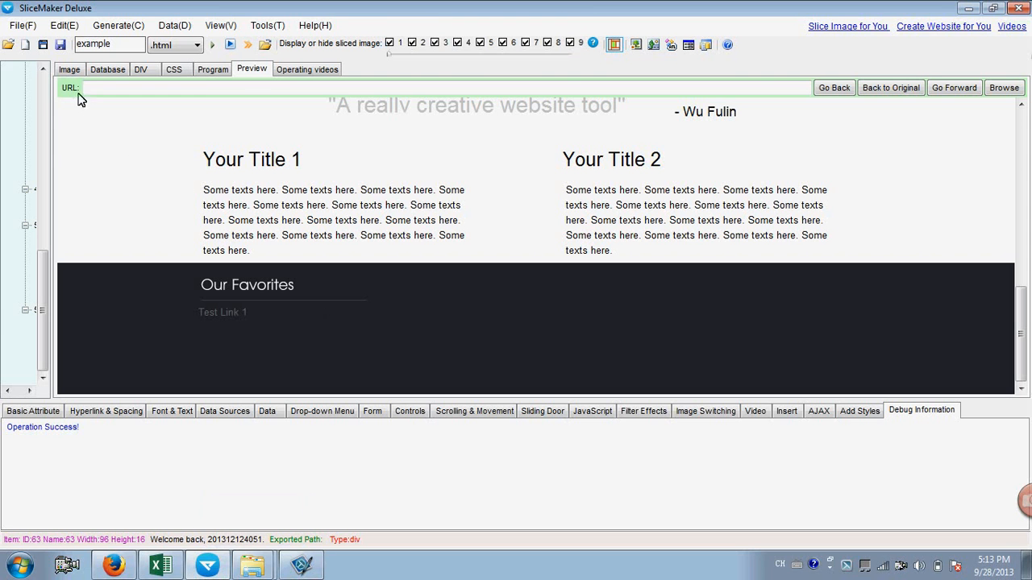
Step: Select the Test Link 1 slice together with the divider slice above it in the Our Favorites column and copy both
{"action": "left_click", "coordinate": [69, 69]}
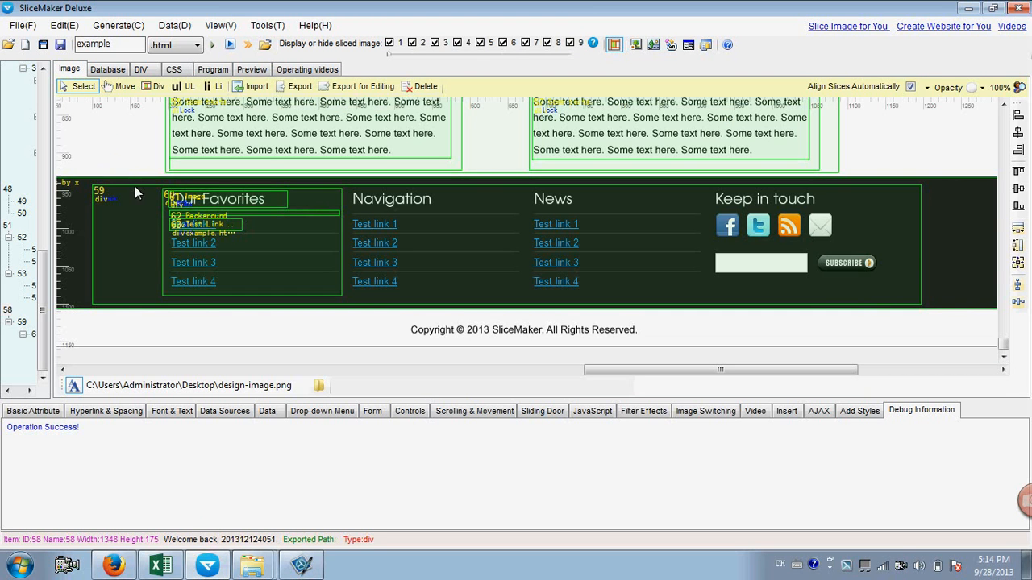
{"action": "left_click", "coordinate": [200, 223]}
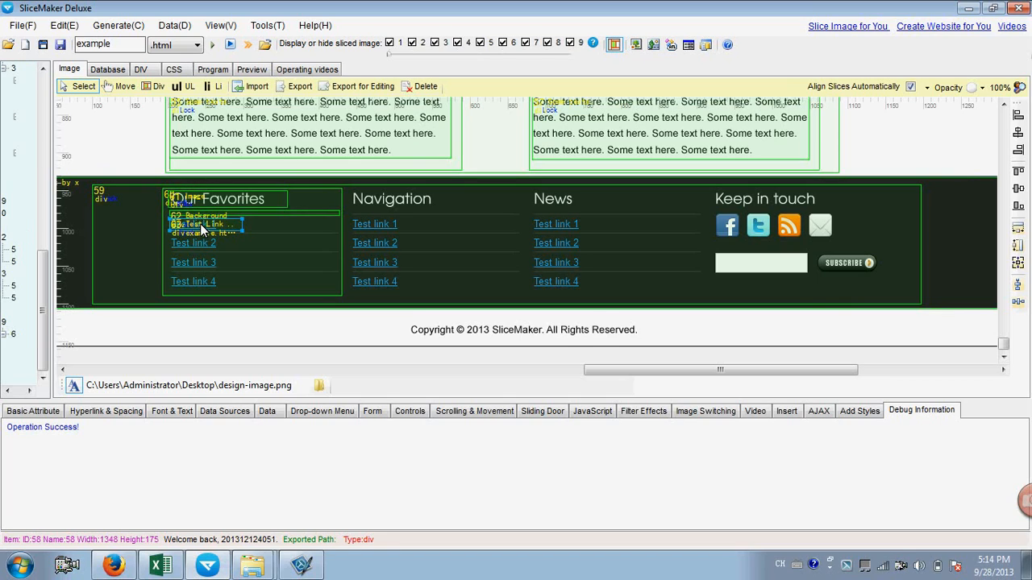
{"action": "left_click", "coordinate": [333, 214]}
{"action": "key", "text": "ctrl+c"}
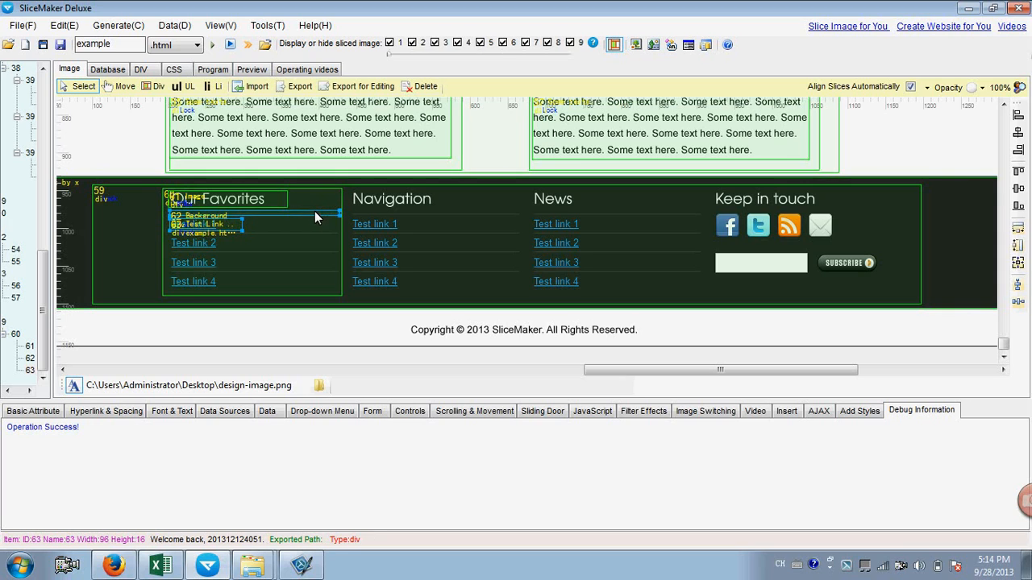
{"action": "right_click", "coordinate": [315, 213]}
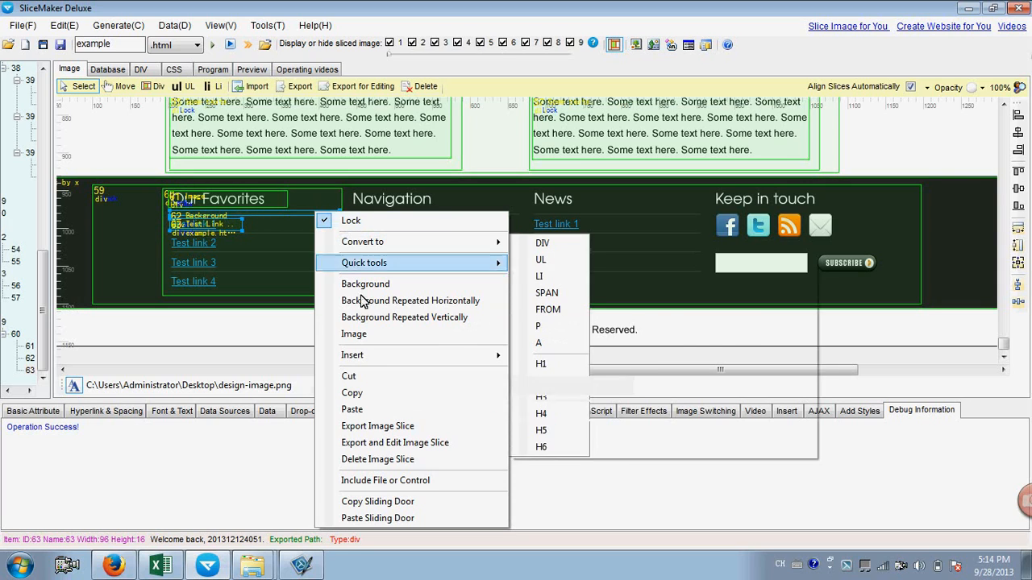
{"action": "left_click", "coordinate": [353, 393]}
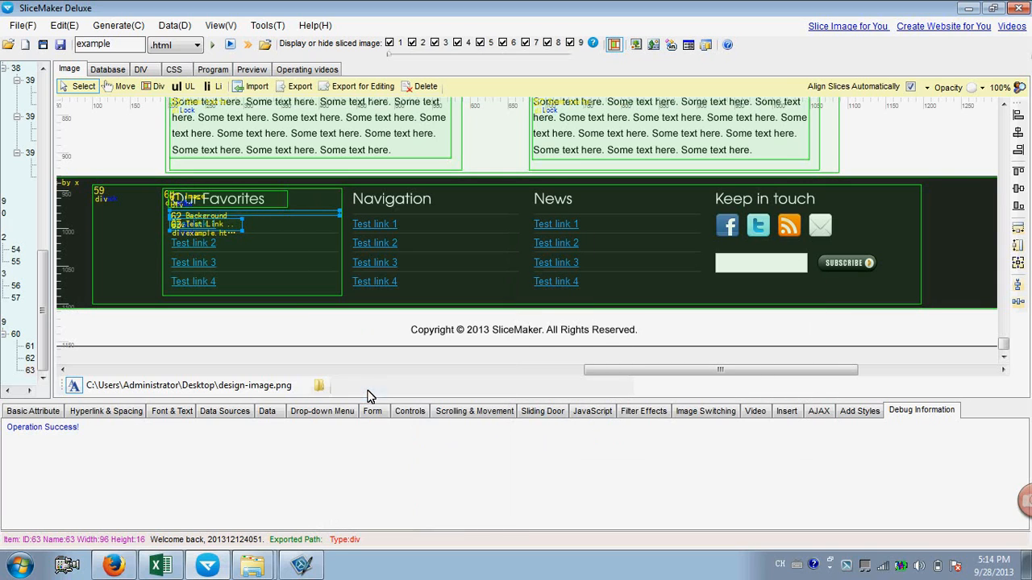
Step: Paste the copied slices with Same Name as Selected and Same Position as Selected, and move them down onto the Test link 2 row
{"action": "right_click", "coordinate": [266, 232]}
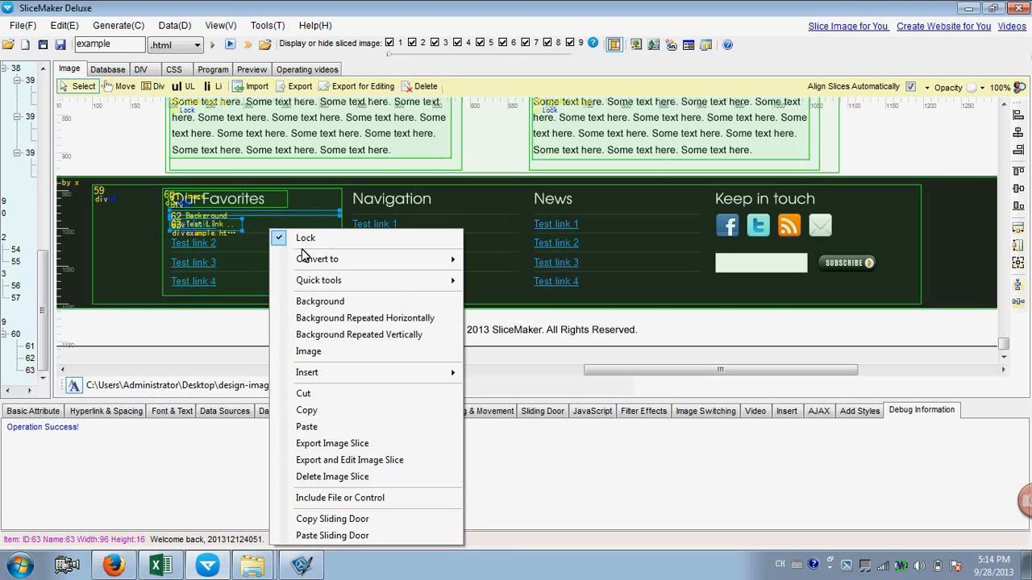
{"action": "left_click", "coordinate": [334, 427]}
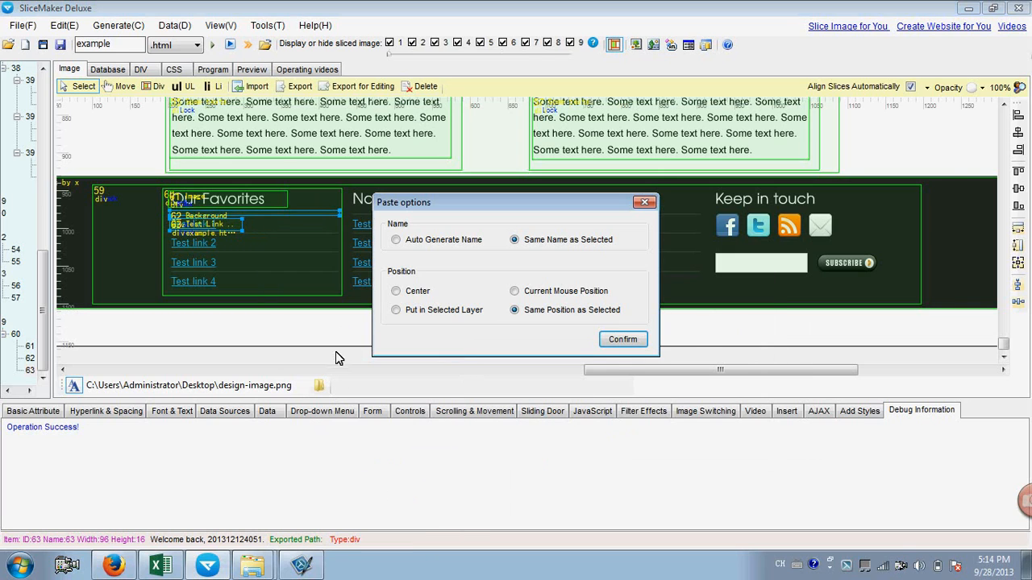
{"action": "left_click", "coordinate": [623, 340]}
{"action": "key", "text": "Down"}
{"action": "key", "text": "Down"}
{"action": "key", "text": "Down"}
{"action": "key", "text": "Down"}
{"action": "key", "text": "Down"}
{"action": "key", "text": "Down"}
{"action": "key", "text": "Down"}
{"action": "key", "text": "Down"}
{"action": "key", "text": "Down"}
{"action": "key", "text": "Down"}
{"action": "key", "text": "Down"}
{"action": "key", "text": "Down"}
{"action": "key", "text": "Down"}
{"action": "key", "text": "Down"}
{"action": "key", "text": "Down"}
{"action": "key", "text": "Down"}
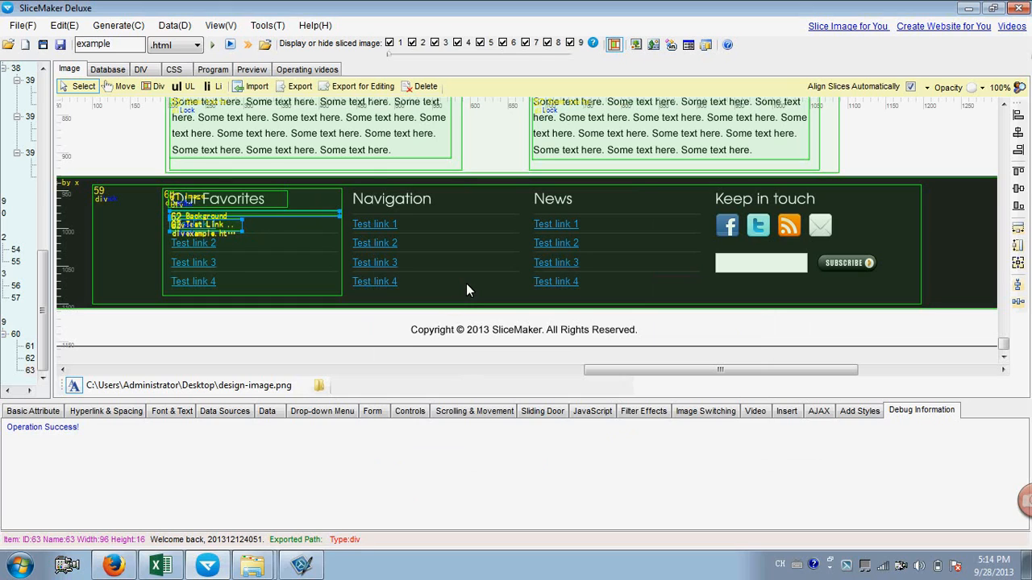
{"action": "key", "text": "Down"}
{"action": "key", "text": "Down"}
{"action": "key", "text": "Down"}
{"action": "key", "text": "Down"}
{"action": "key", "text": "Down"}
{"action": "key", "text": "Down"}
{"action": "key", "text": "Down"}
{"action": "key", "text": "Down"}
{"action": "key", "text": "Down"}
{"action": "key", "text": "Down"}
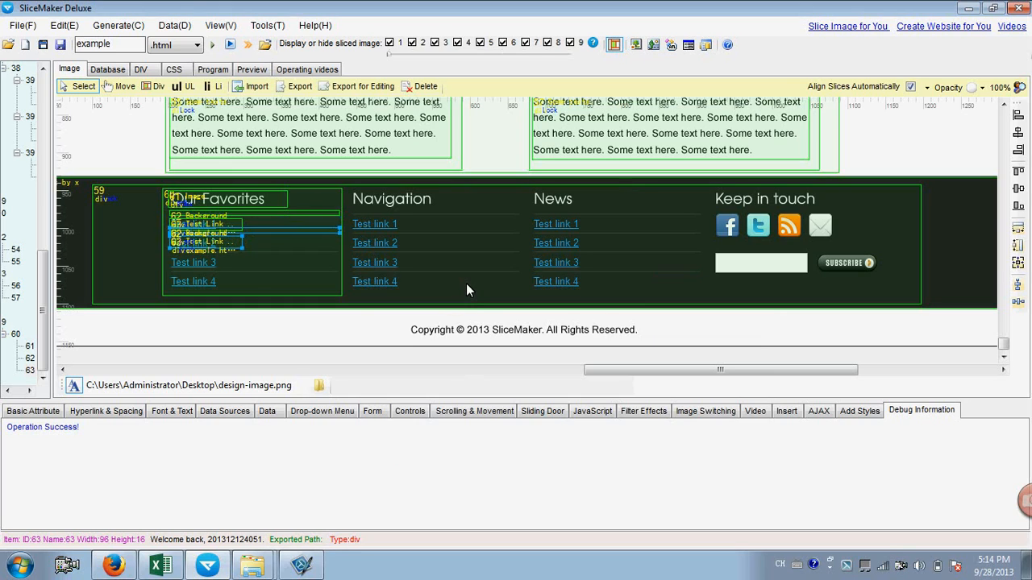
{"action": "key", "text": "Down"}
{"action": "key", "text": "Down"}
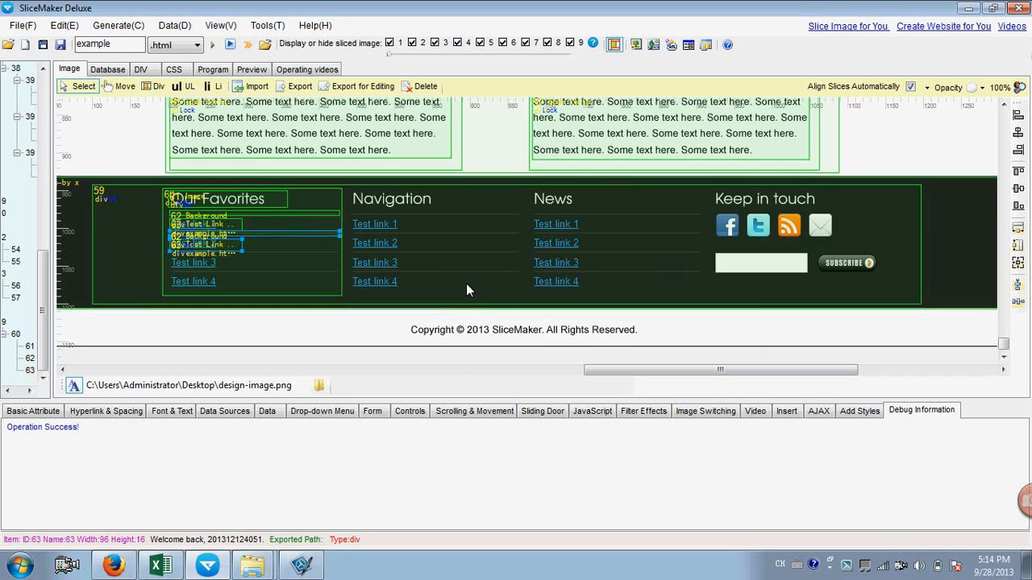
Step: Paste another copy of the divider and link slices at the original position and move it down onto the Test link 3 row
{"action": "right_click", "coordinate": [271, 233]}
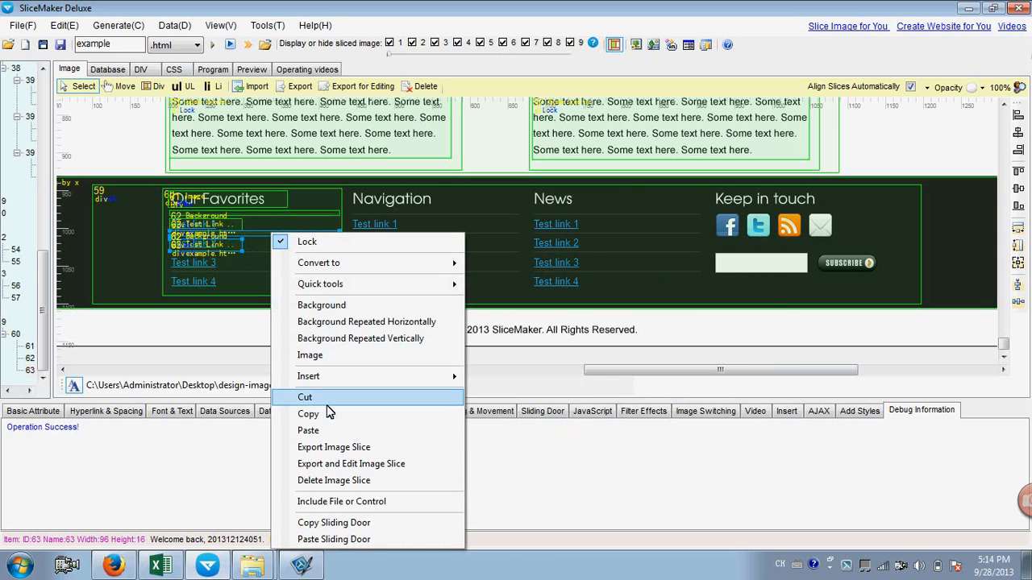
{"action": "left_click", "coordinate": [322, 431]}
{"action": "left_click", "coordinate": [583, 337]}
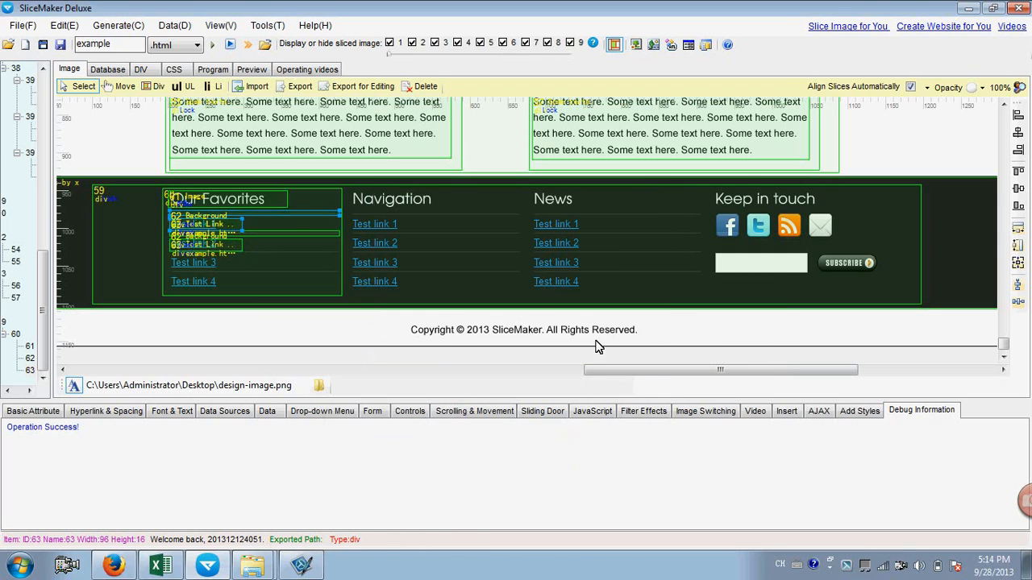
{"action": "key", "text": "Down"}
{"action": "key", "text": "Down"}
{"action": "key", "text": "Down"}
{"action": "key", "text": "Down"}
{"action": "key", "text": "Down"}
{"action": "key", "text": "Down"}
{"action": "key", "text": "Down"}
{"action": "key", "text": "Down"}
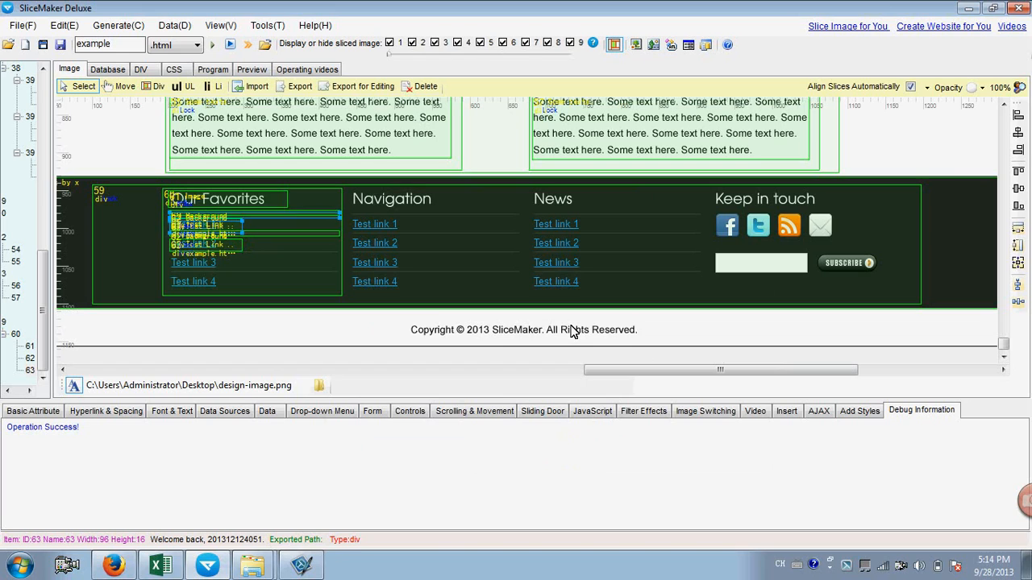
{"action": "key", "text": "Down"}
{"action": "key", "text": "Down"}
{"action": "key", "text": "Down"}
{"action": "key", "text": "Down"}
{"action": "key", "text": "Down"}
{"action": "key", "text": "Down"}
{"action": "key", "text": "Down"}
{"action": "key", "text": "Down"}
{"action": "key", "text": "Down"}
{"action": "key", "text": "Down"}
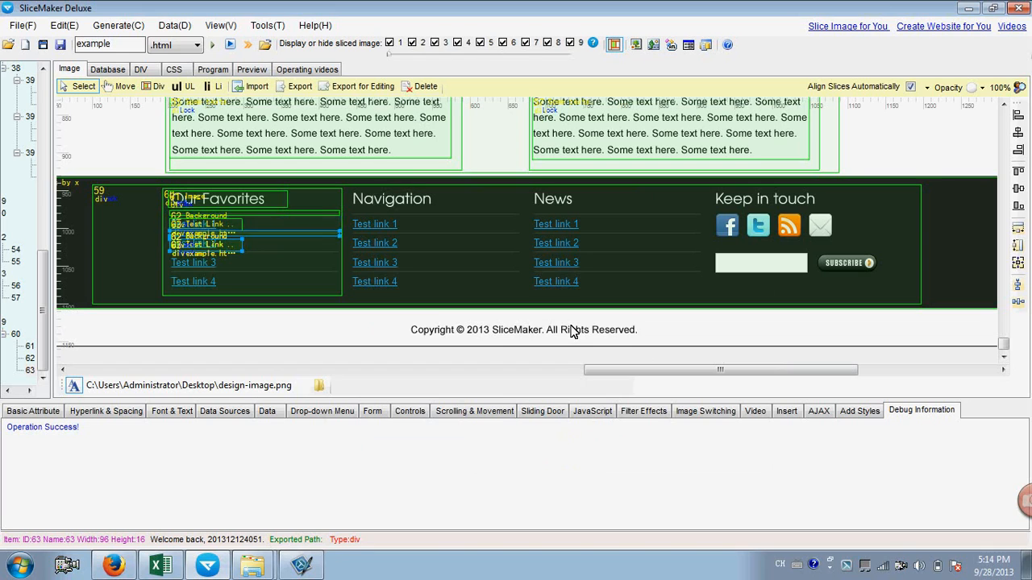
{"action": "key", "text": "Down"}
{"action": "key", "text": "Down"}
{"action": "key", "text": "Down"}
{"action": "key", "text": "Down"}
{"action": "key", "text": "Down"}
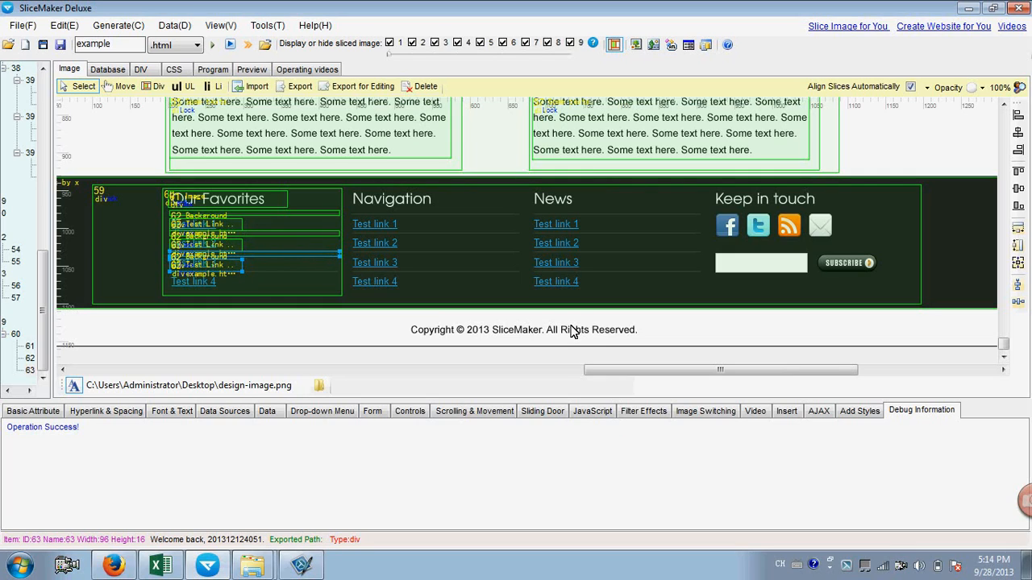
Step: Paste a further divider and link pair using the same name and position options, and move it down onto the Test link 4 row
{"action": "right_click", "coordinate": [314, 262]}
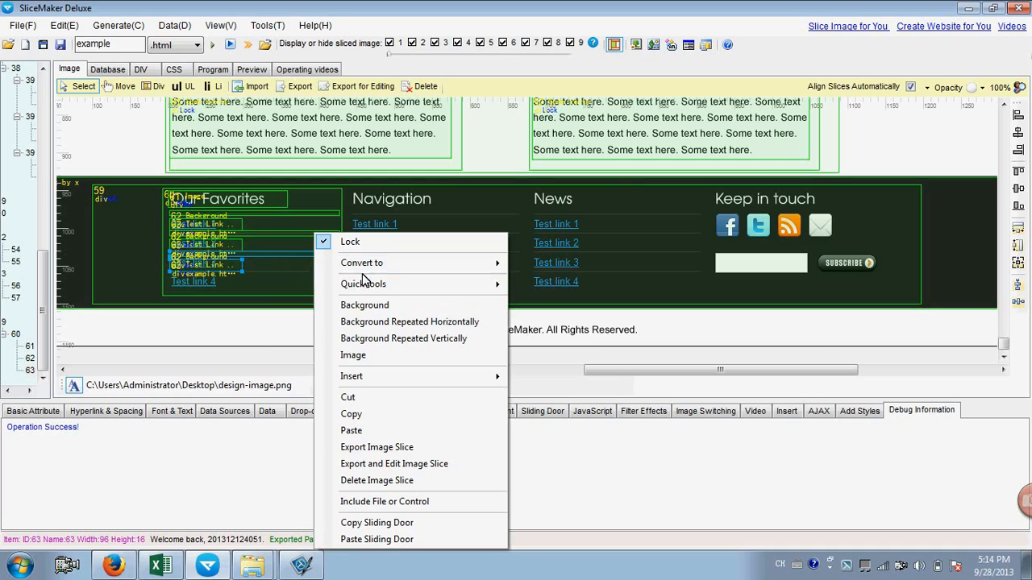
{"action": "left_click", "coordinate": [371, 428]}
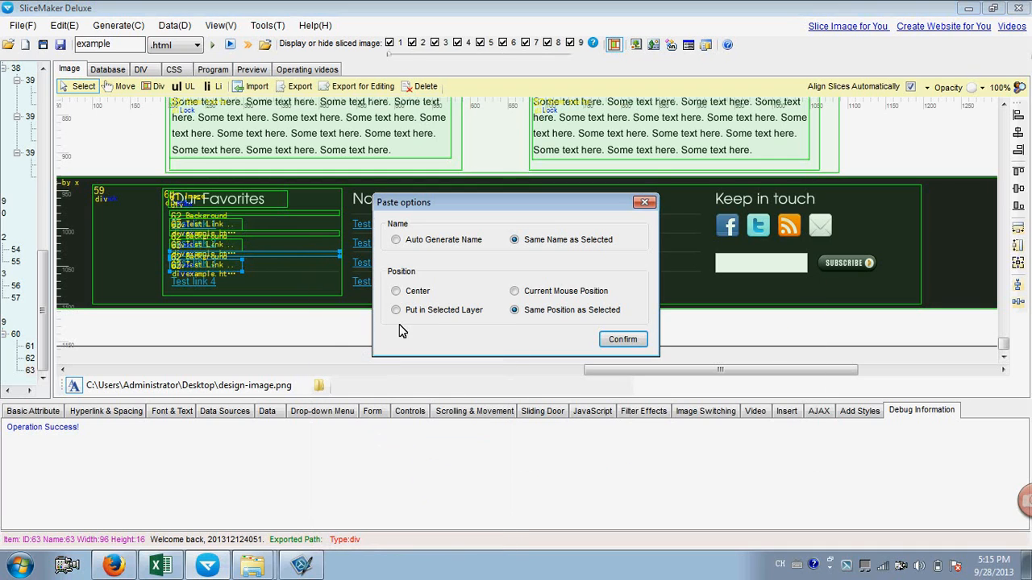
{"action": "left_click", "coordinate": [606, 339]}
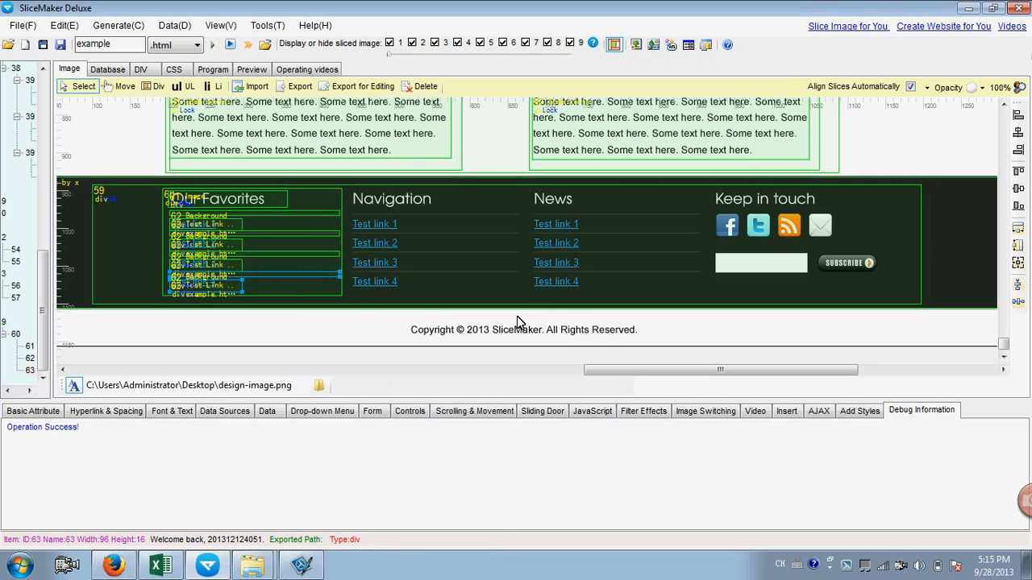
Step: Regenerate the webpage, export the generated DIV and CSS to file, and check the four Our Favorites links in the preview
{"action": "left_click", "coordinate": [112, 212]}
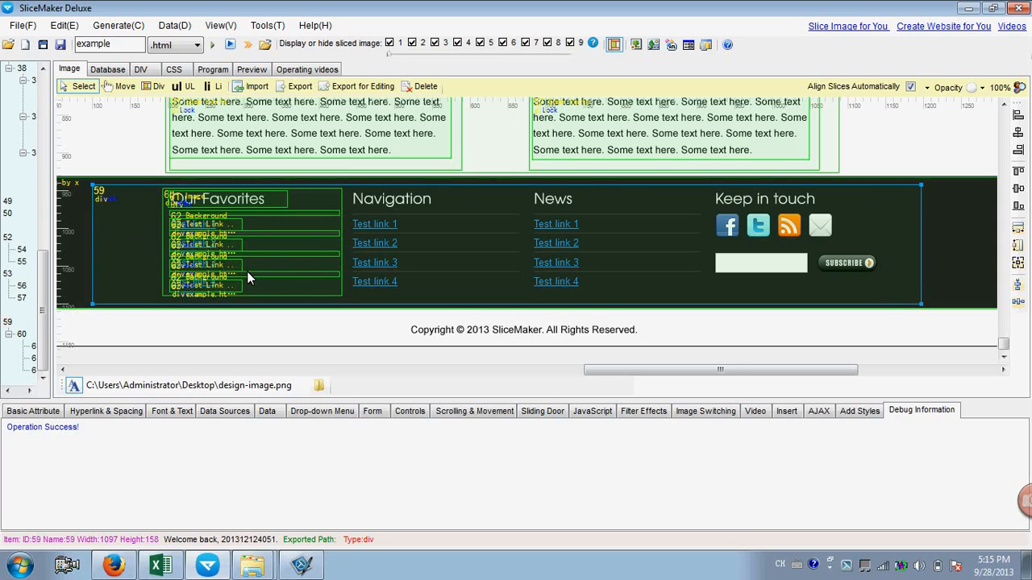
{"action": "left_click", "coordinate": [211, 44]}
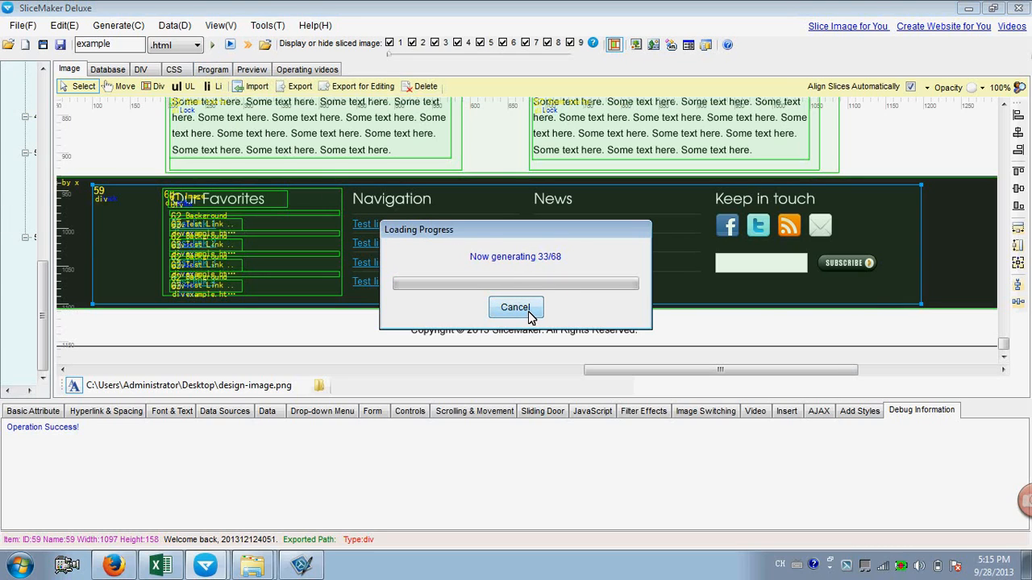
{"action": "left_click", "coordinate": [588, 335]}
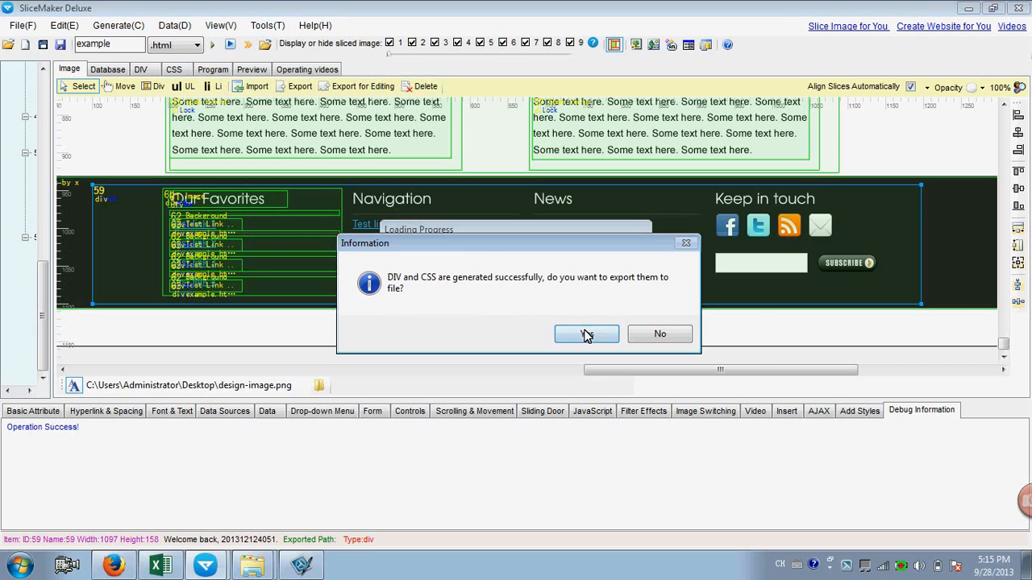
{"action": "left_click", "coordinate": [629, 346]}
{"action": "left_click", "coordinate": [611, 337]}
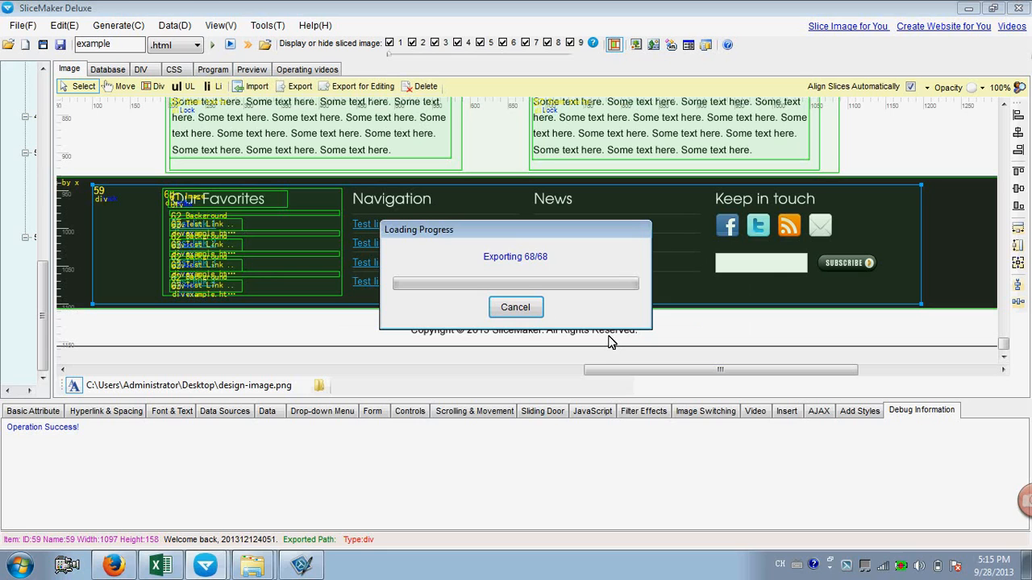
{"action": "left_click", "coordinate": [601, 324]}
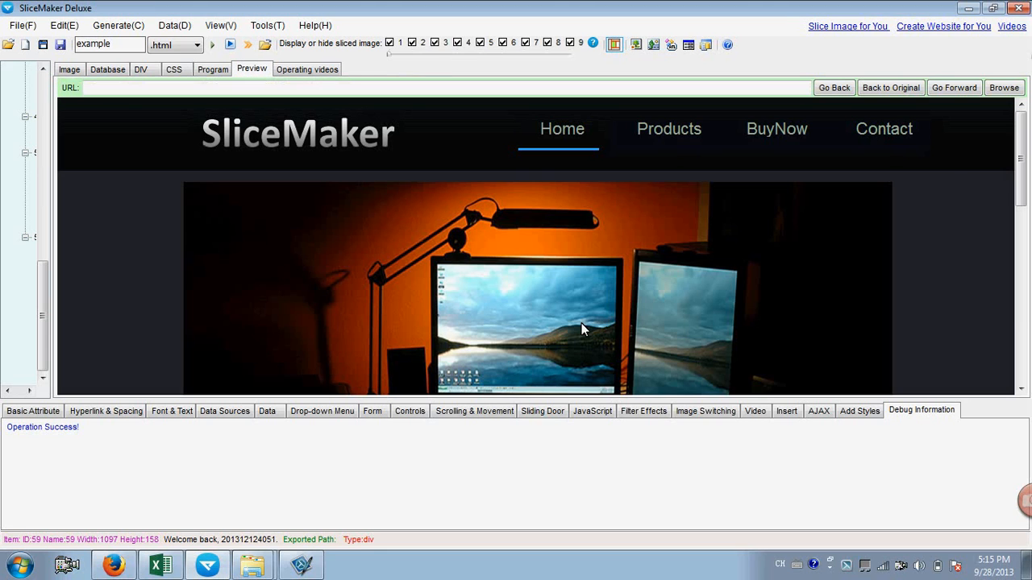
{"action": "left_click_drag", "start_coordinate": [1021, 141], "coordinate": [1023, 315]}
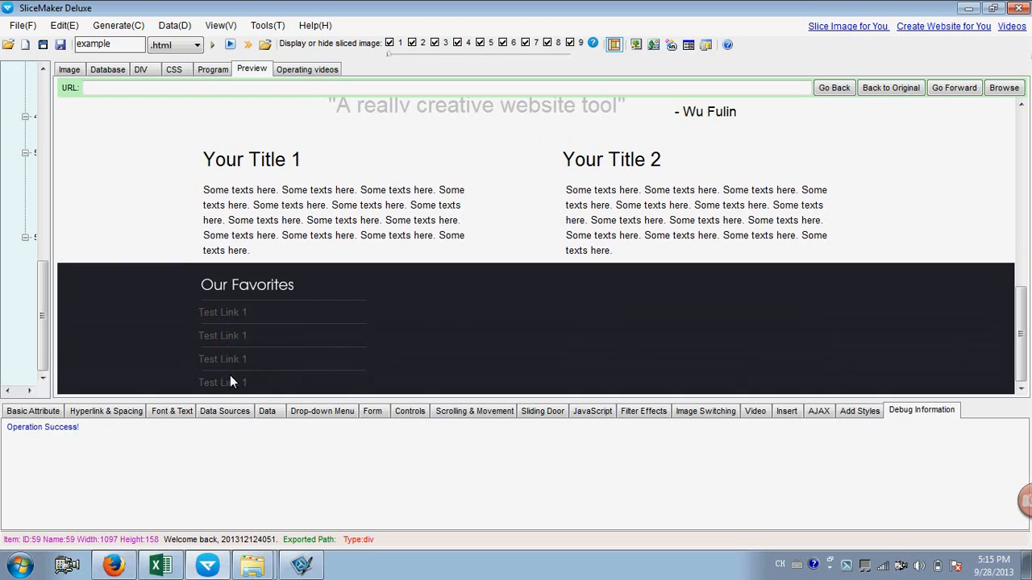
Step: Reload example.html in Firefox, check the repeated Our Favorites links and dividers, and return to SliceMaker Deluxe
{"action": "left_click", "coordinate": [113, 565]}
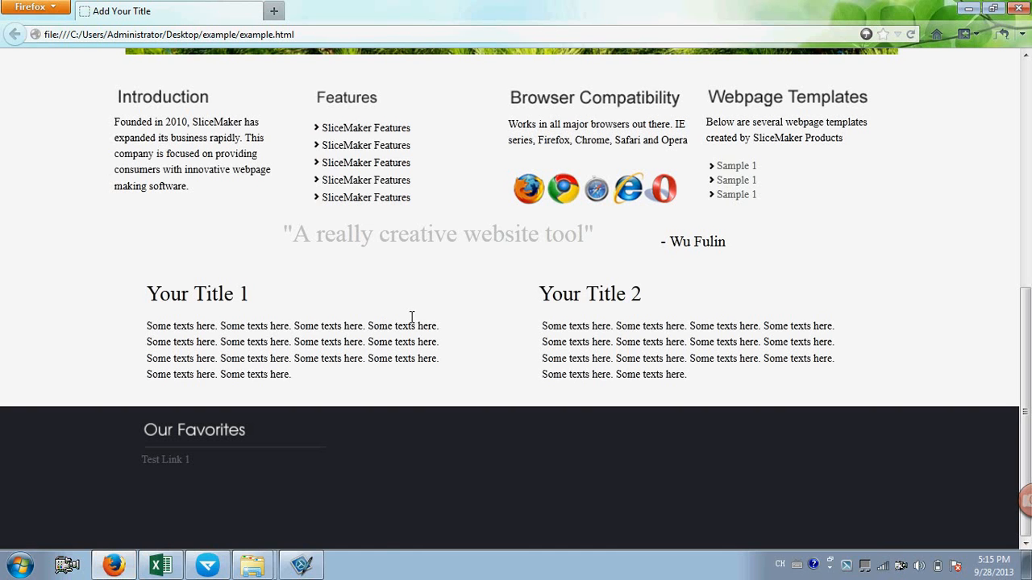
{"action": "left_click", "coordinate": [910, 34]}
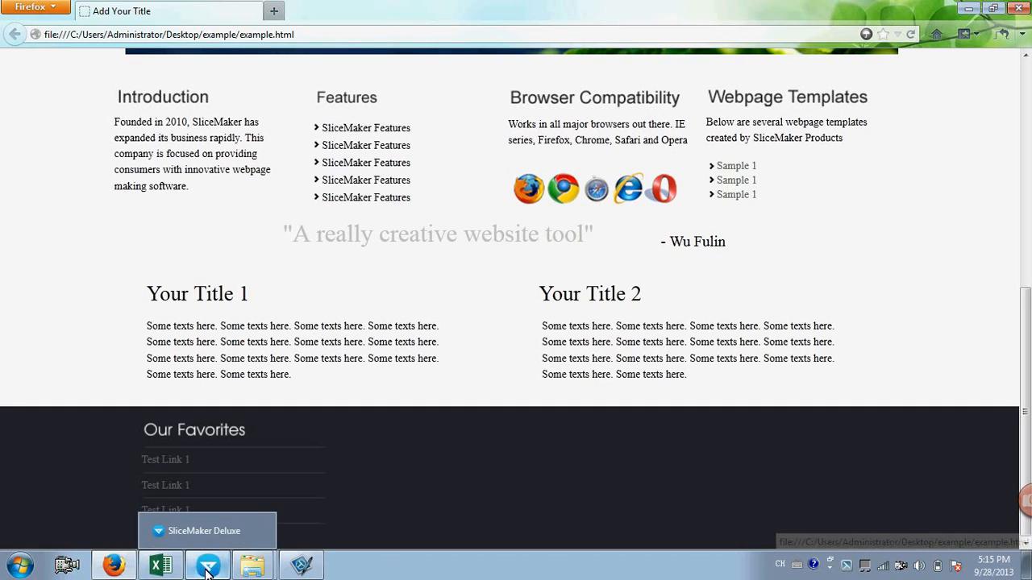
{"action": "left_click", "coordinate": [301, 564]}
Step: Draw a Div slice around the whole Navigation column, from its heading down to Test link 4
{"action": "left_click", "coordinate": [70, 70]}
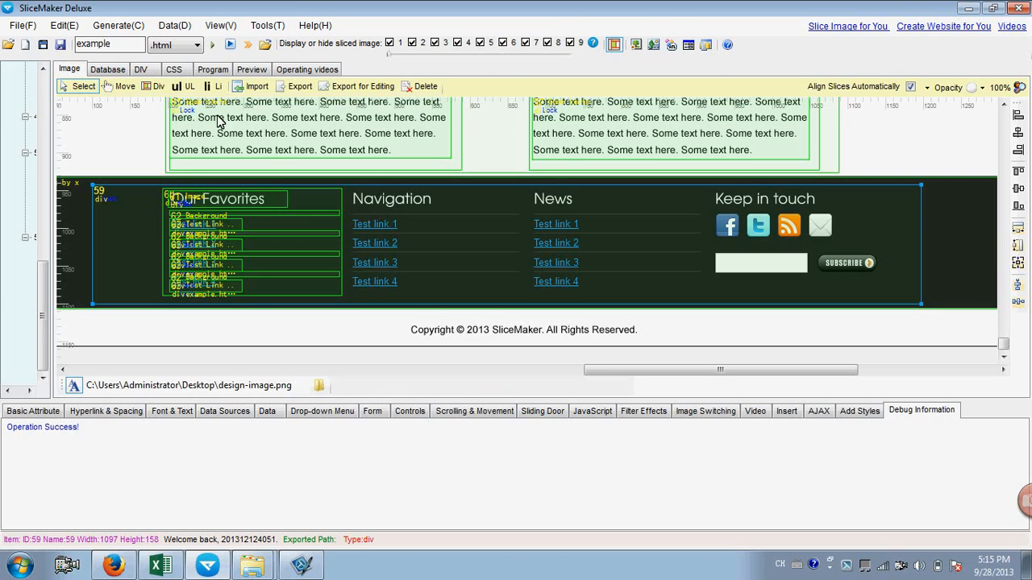
{"action": "left_click", "coordinate": [155, 86]}
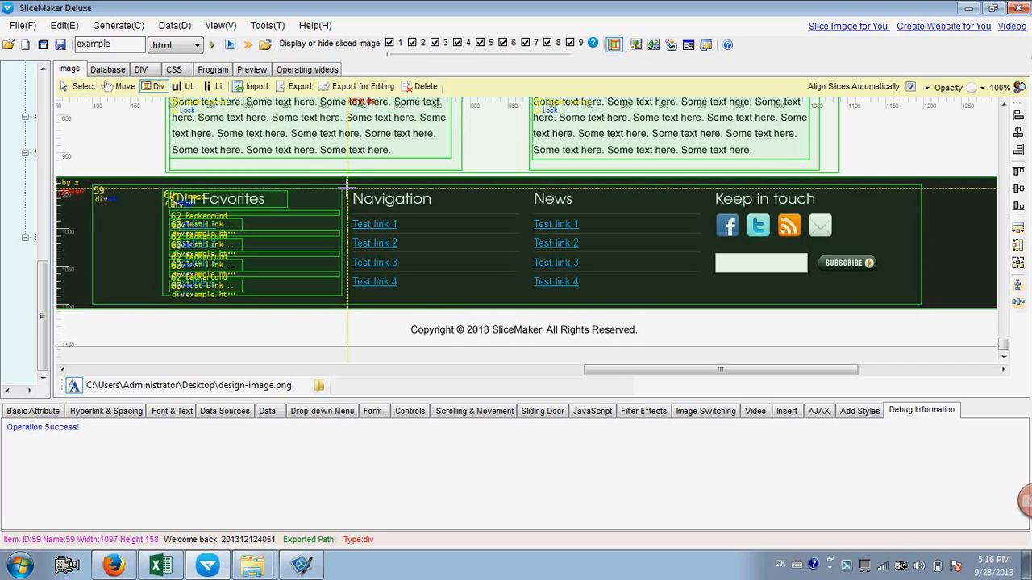
{"action": "left_click_drag", "start_coordinate": [347, 191], "coordinate": [452, 222]}
{"action": "left_click_drag", "start_coordinate": [500, 253], "coordinate": [524, 295]}
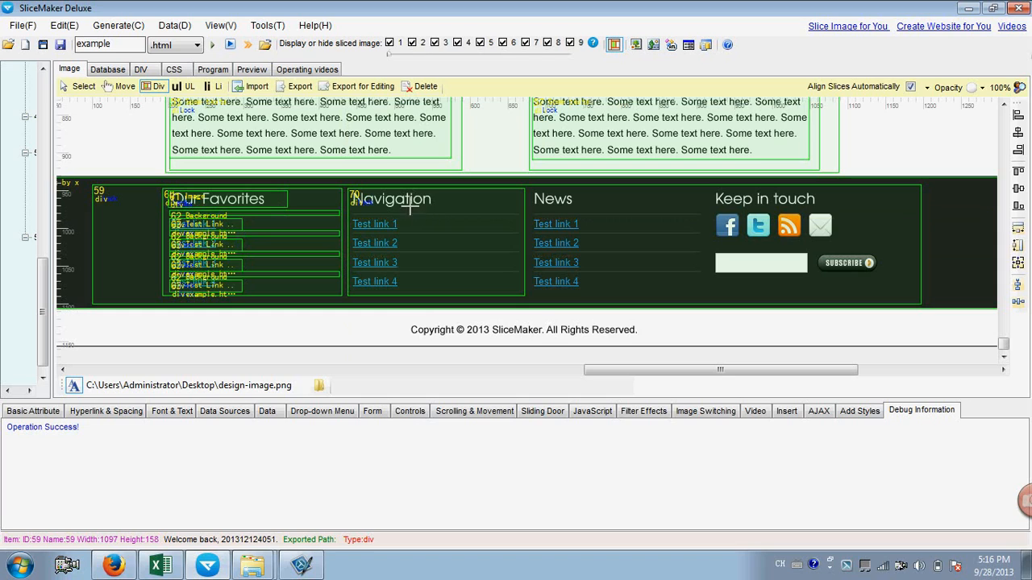
Step: Select all slices nested in the Our Favorites column, leave out the column container itself, and copy them
{"action": "left_click", "coordinate": [83, 87]}
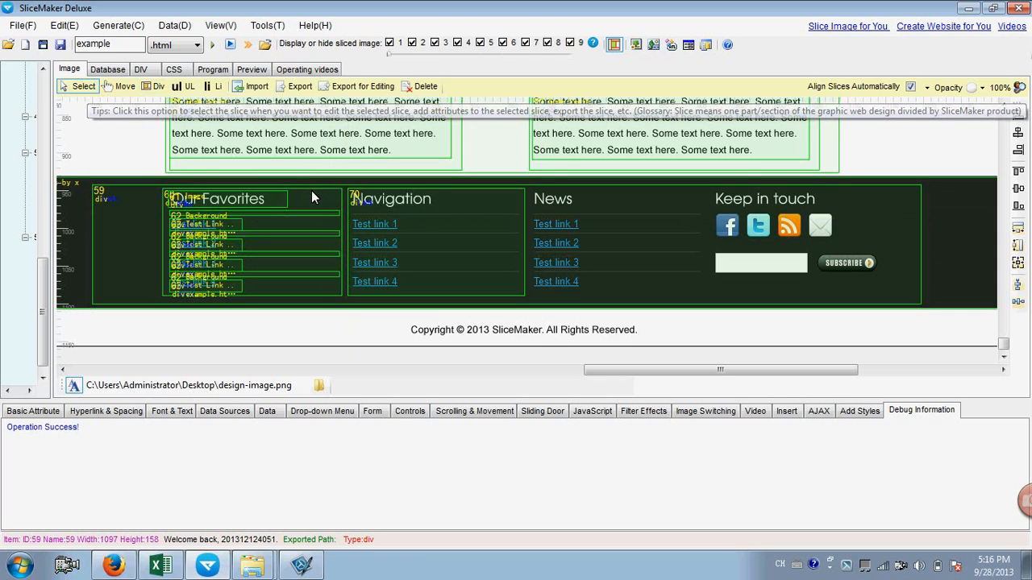
{"action": "left_click", "coordinate": [313, 195]}
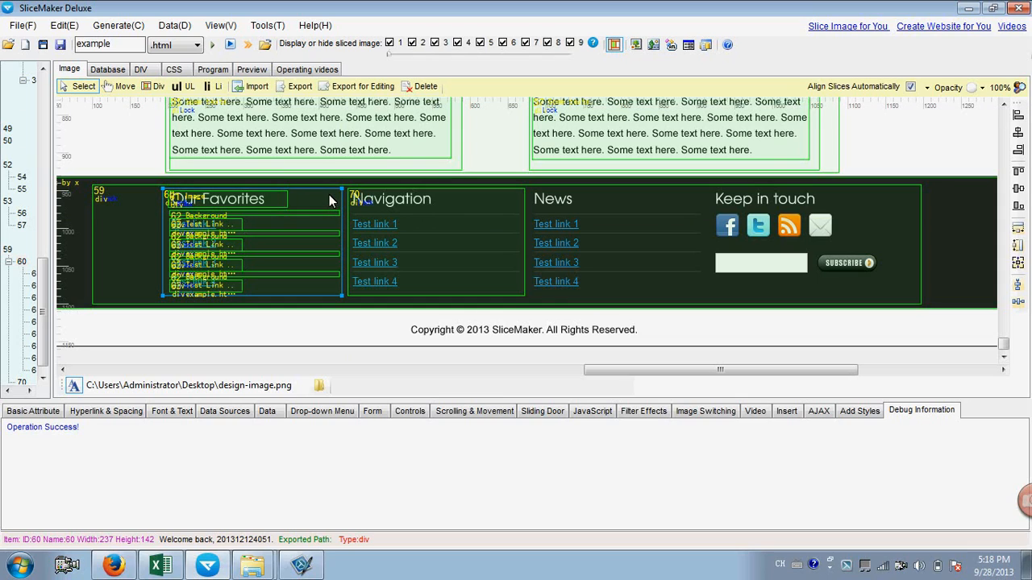
{"action": "right_click", "coordinate": [27, 101]}
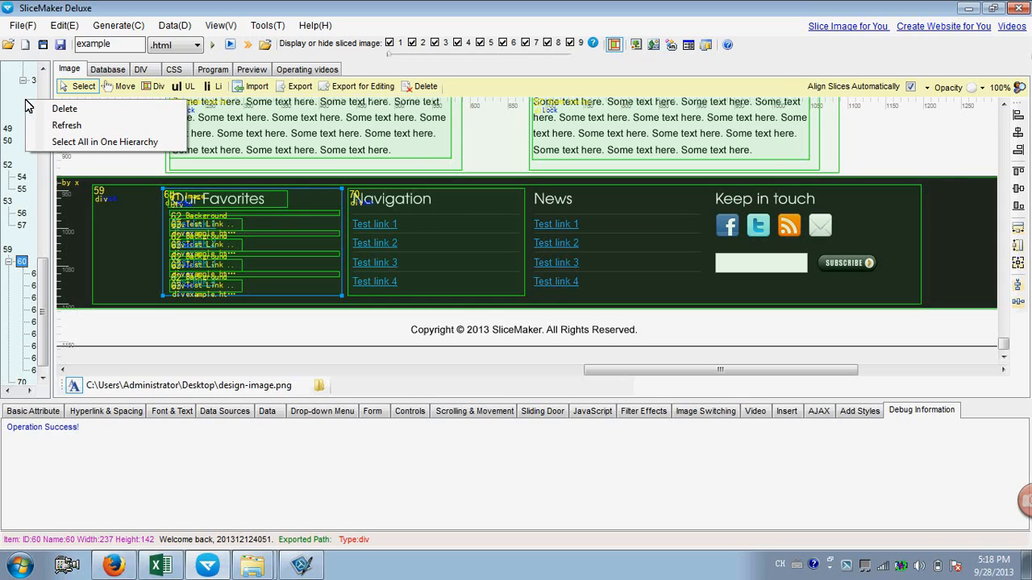
{"action": "left_click", "coordinate": [71, 143]}
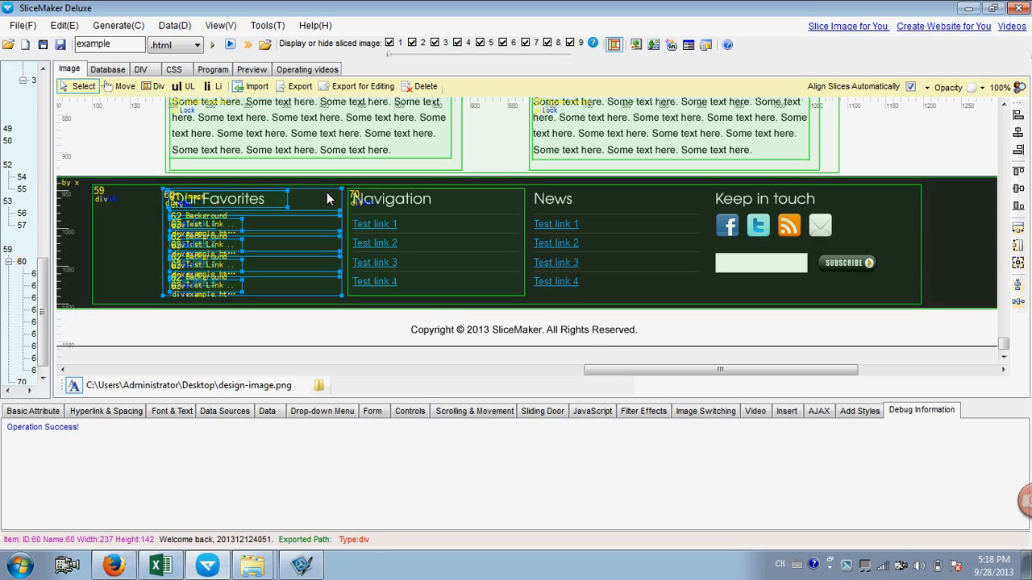
{"action": "key", "text": "ctrl+c"}
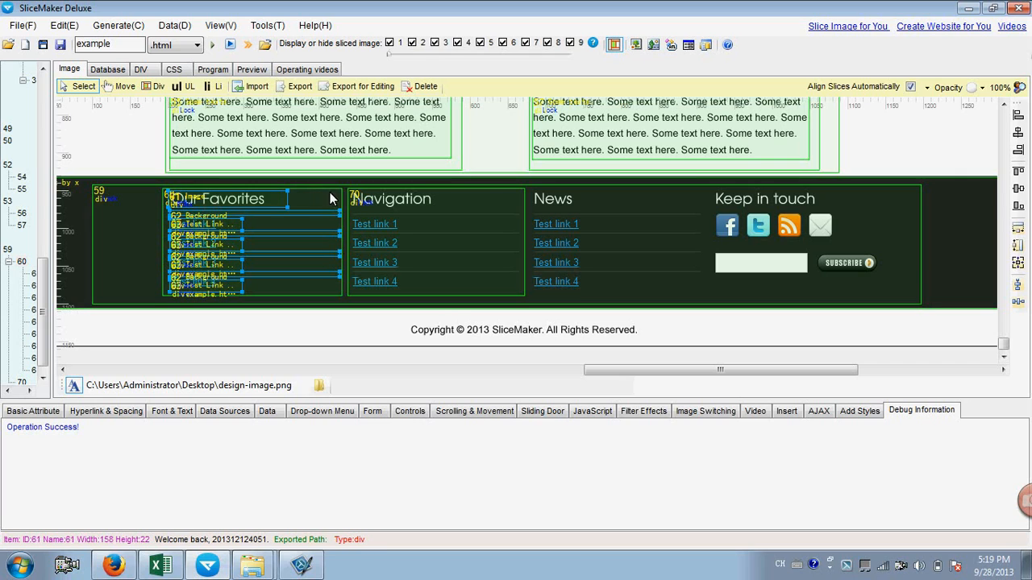
{"action": "right_click", "coordinate": [249, 198]}
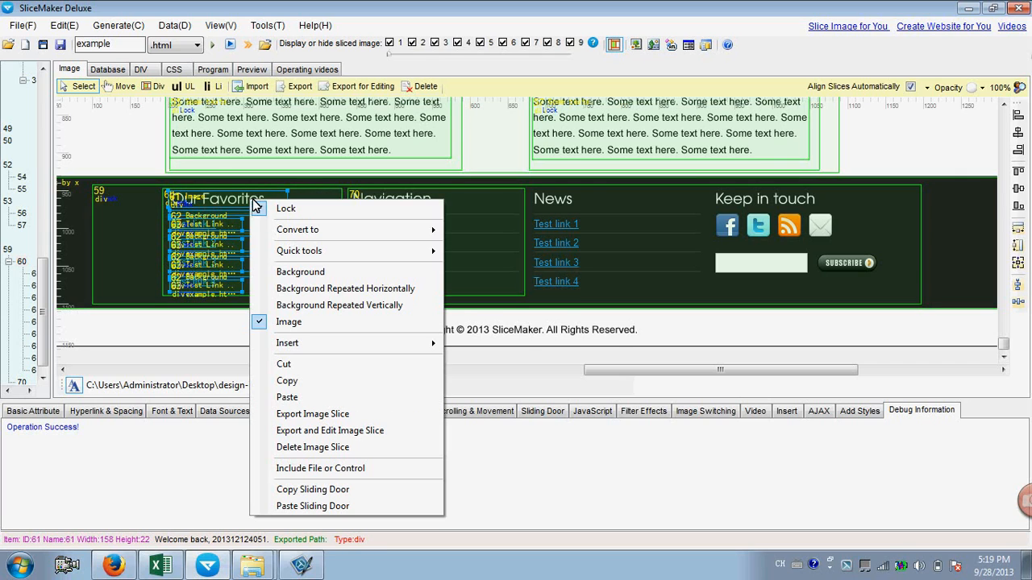
{"action": "left_click", "coordinate": [297, 382]}
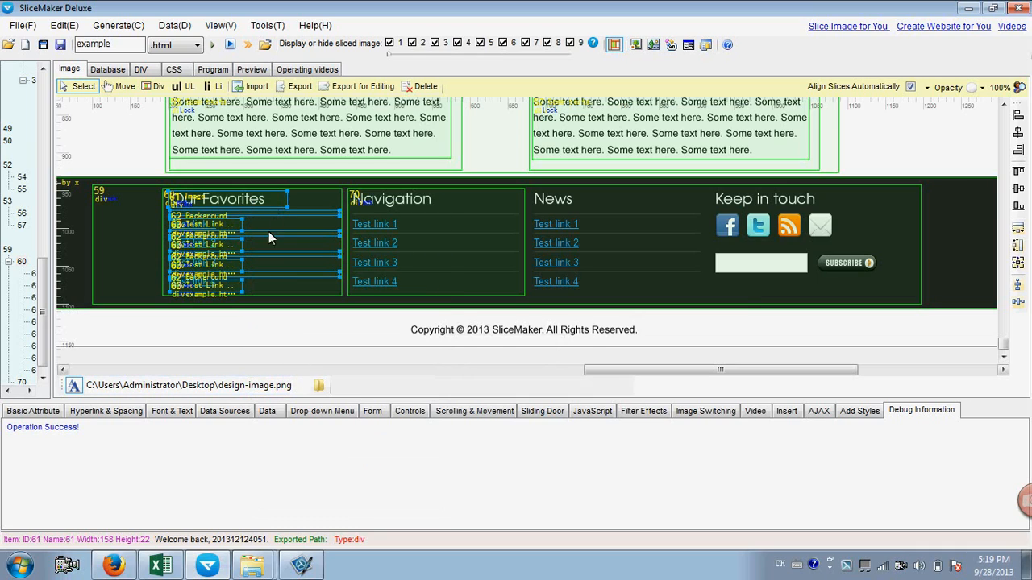
Step: Paste the copied heading, divider and link slices into the Navigation slice with Auto Generate Name and Put in Selected Layer
{"action": "left_click", "coordinate": [364, 201]}
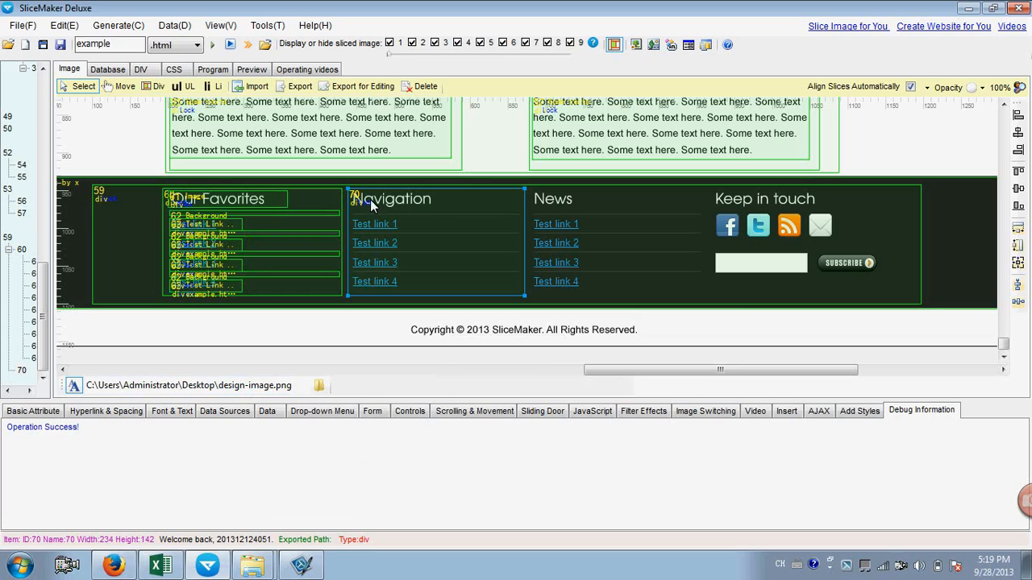
{"action": "right_click", "coordinate": [366, 199]}
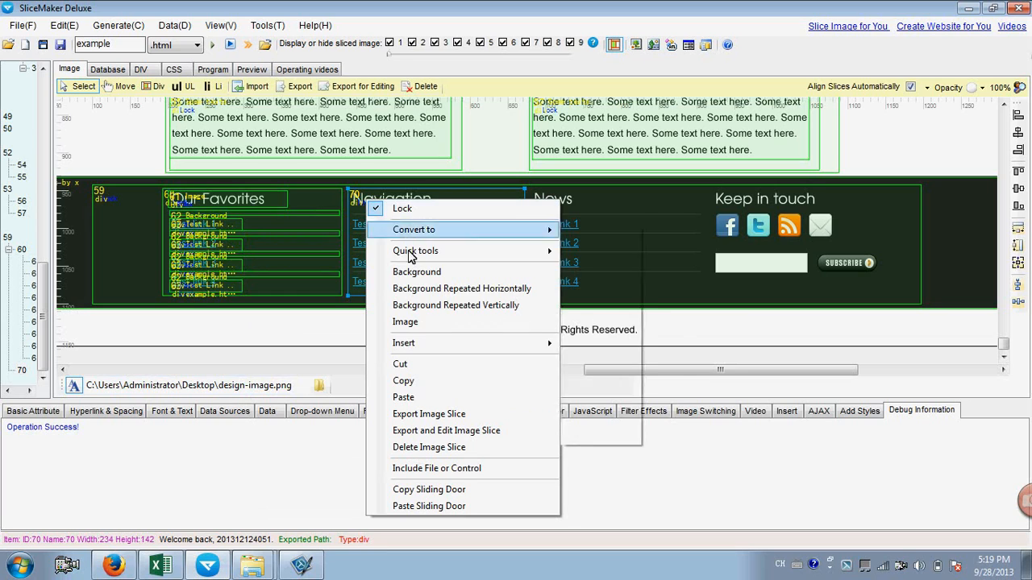
{"action": "left_click", "coordinate": [405, 398]}
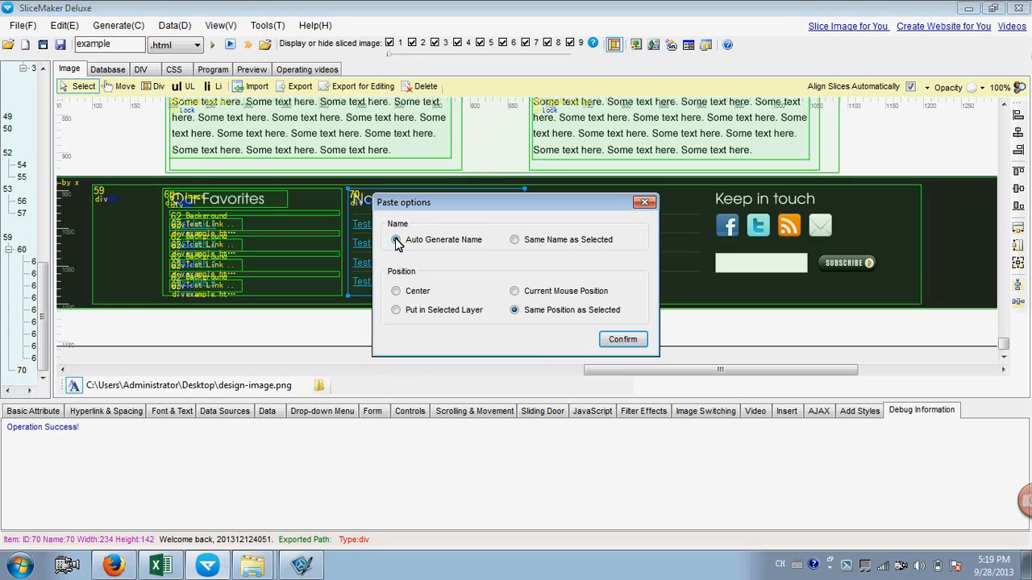
{"action": "left_click", "coordinate": [396, 311]}
{"action": "left_click", "coordinate": [619, 341]}
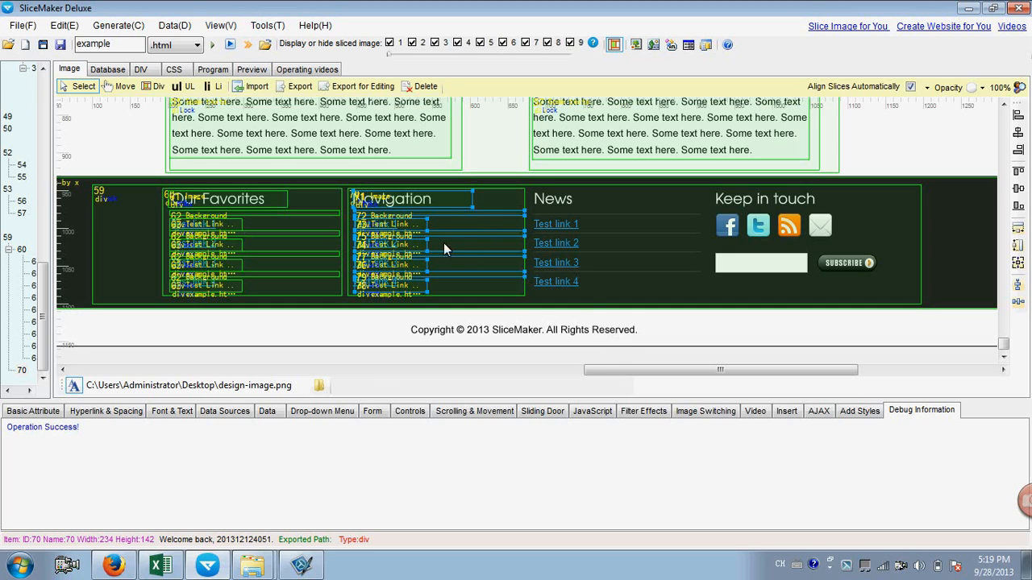
Step: Regenerate the webpage, export the DIV and CSS over the existing example.html, and check the Navigation column in the preview
{"action": "left_click", "coordinate": [212, 45]}
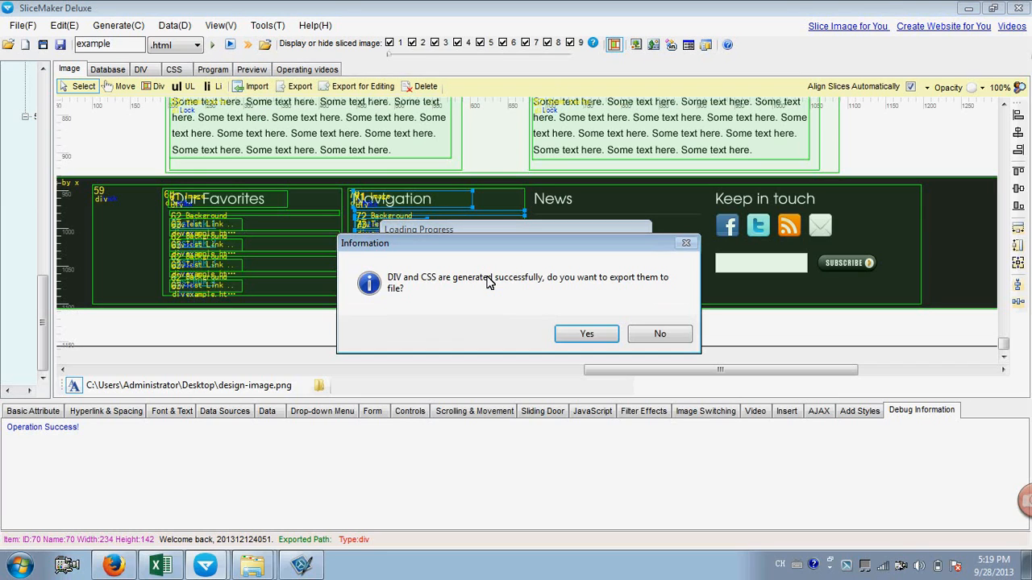
{"action": "left_click", "coordinate": [569, 337]}
{"action": "left_click", "coordinate": [644, 343]}
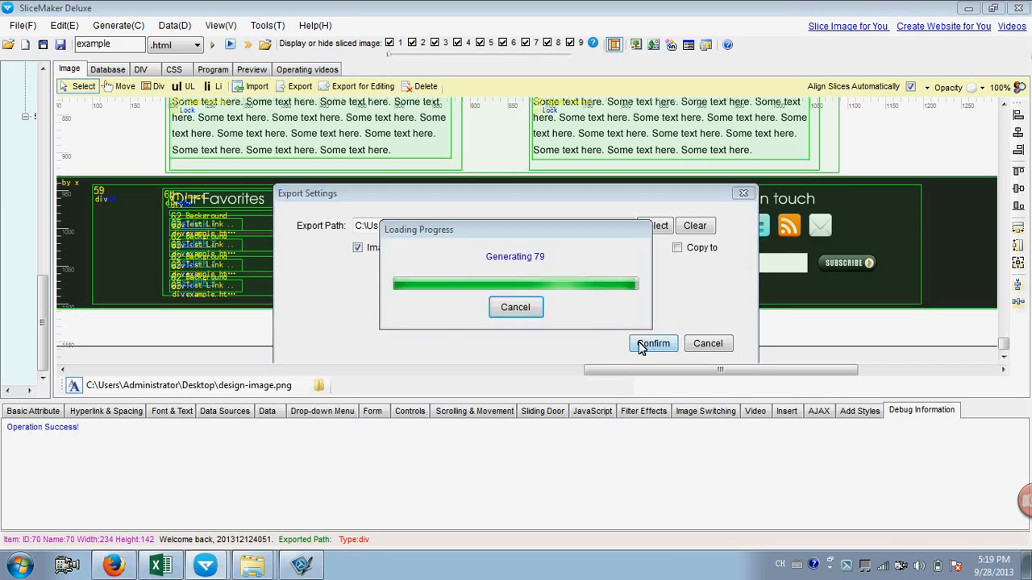
{"action": "left_click", "coordinate": [582, 337]}
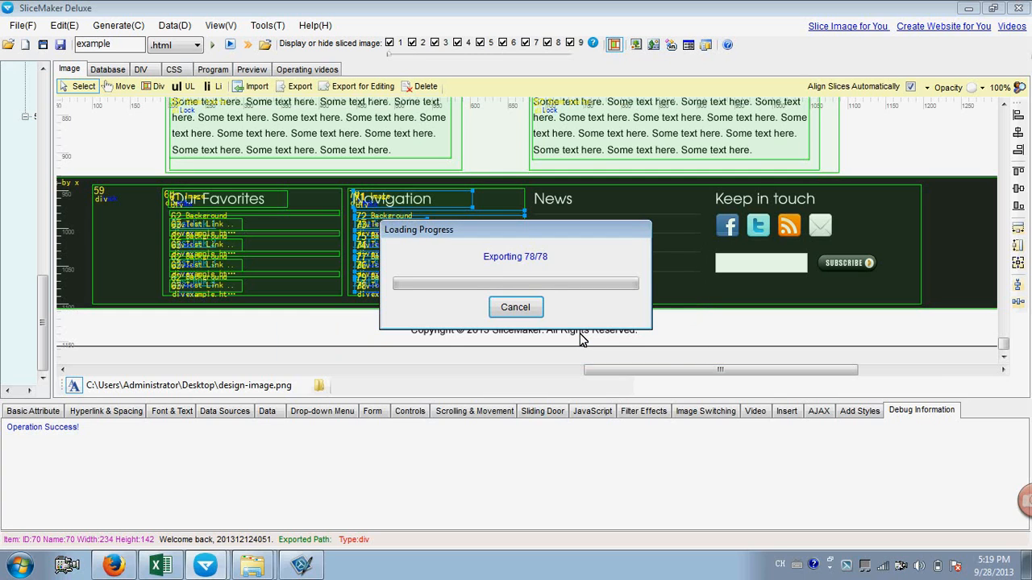
{"action": "left_click", "coordinate": [587, 321]}
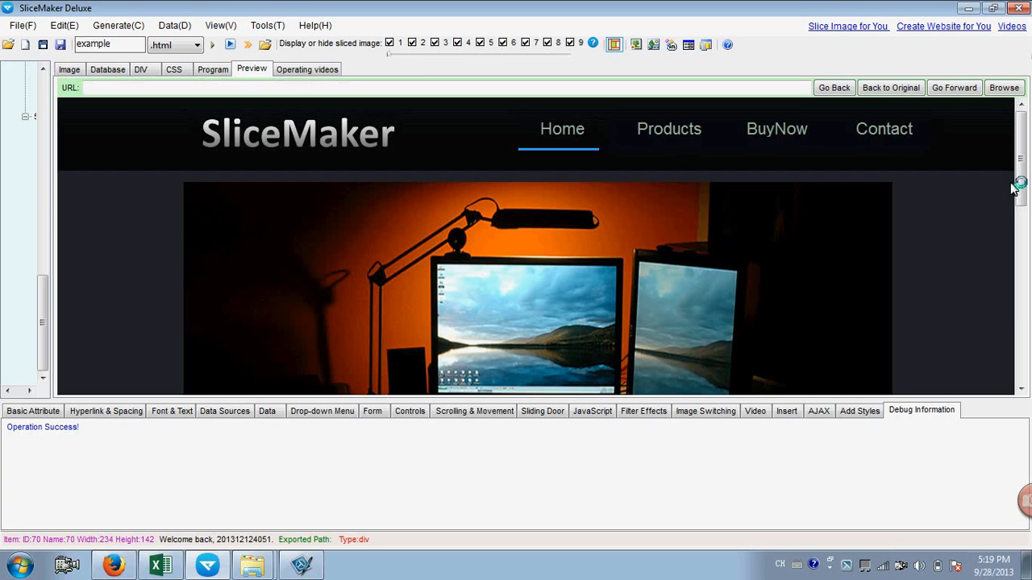
{"action": "left_click_drag", "start_coordinate": [1021, 161], "coordinate": [1024, 367]}
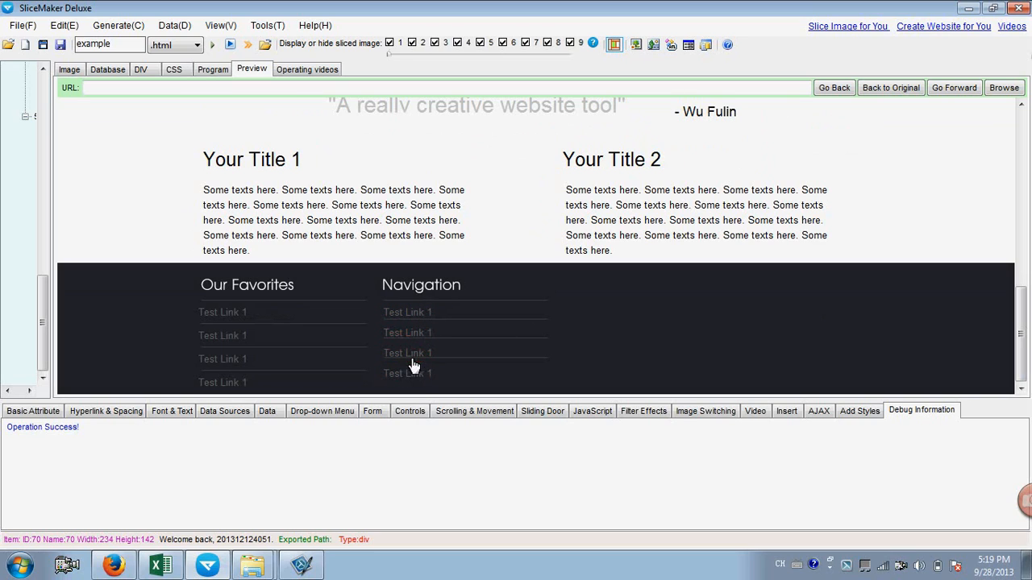
Step: Reload example.html in Firefox, check the Navigation heading, links and dividers, and return to SliceMaker Deluxe
{"action": "left_click", "coordinate": [94, 574]}
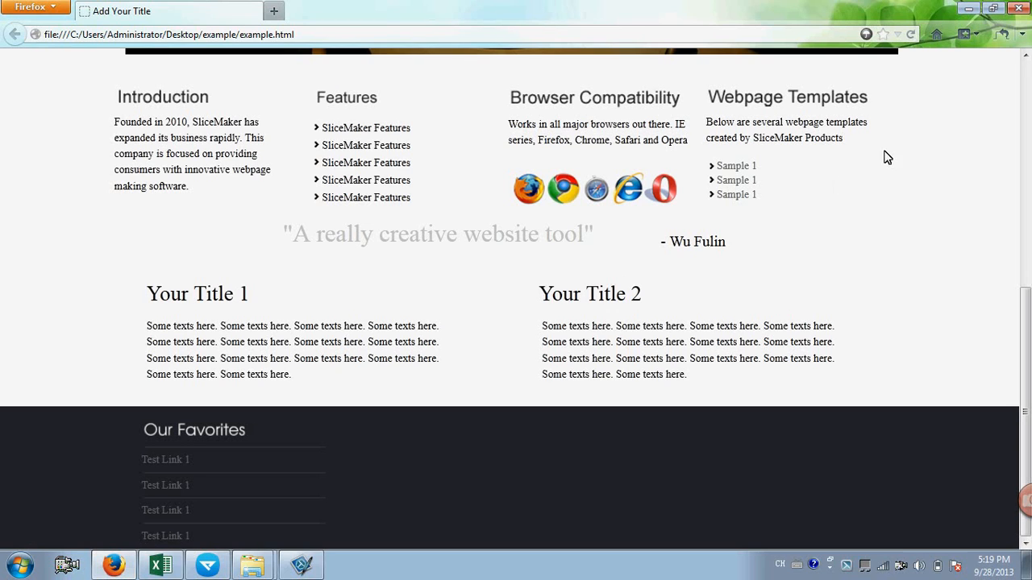
{"action": "left_click", "coordinate": [910, 36]}
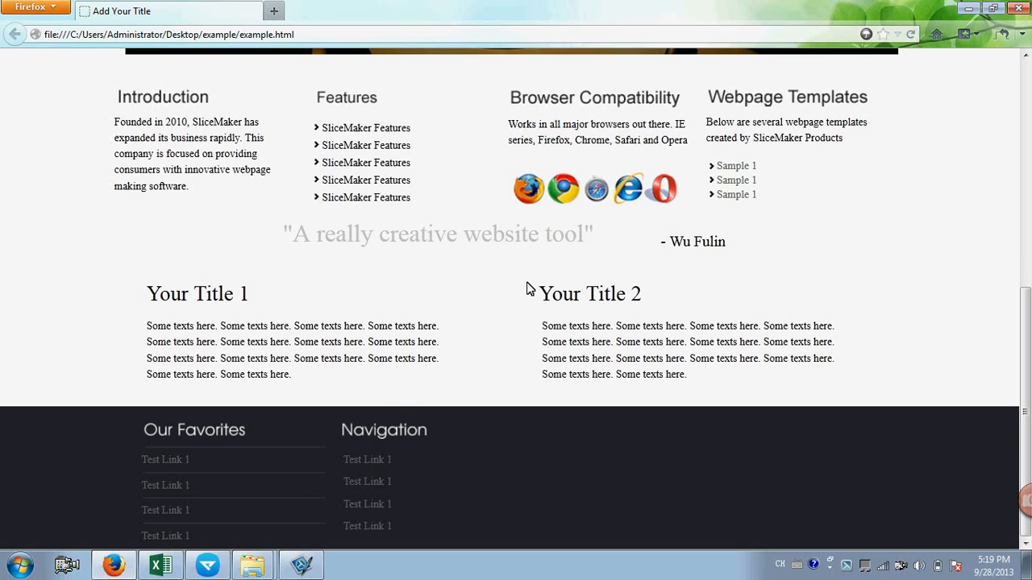
{"action": "left_click", "coordinate": [910, 35]}
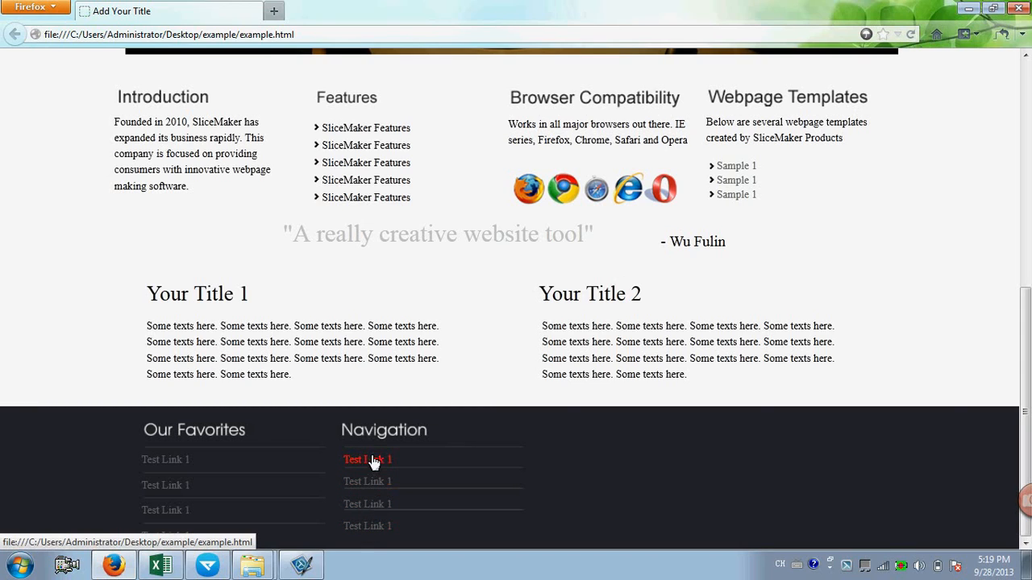
{"action": "left_click", "coordinate": [212, 568]}
Step: Draw a Div slice about 240 wide and 142 high around the News column of the design image, from heading to Test link 4
{"action": "left_click", "coordinate": [74, 70]}
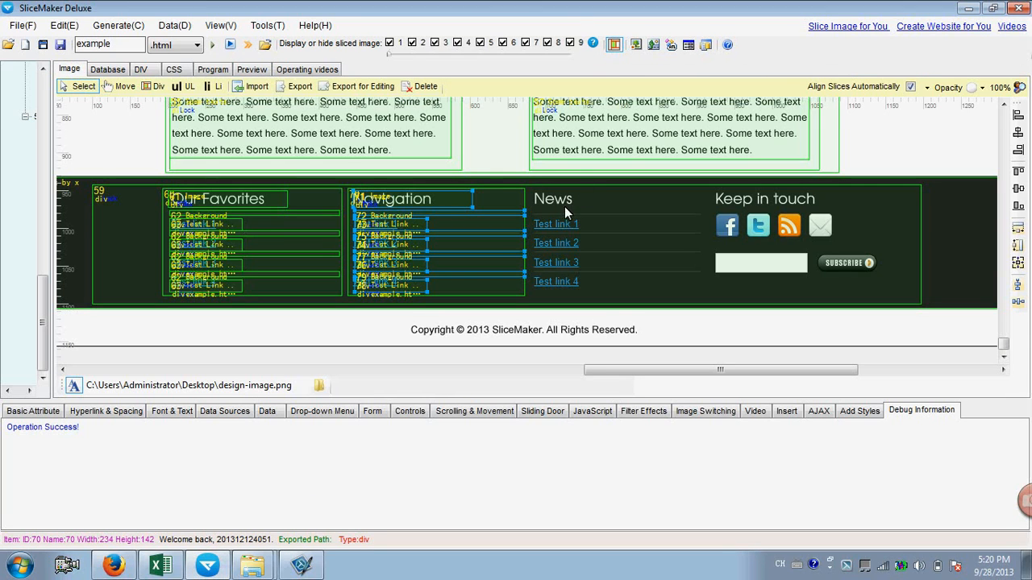
{"action": "left_click", "coordinate": [156, 86]}
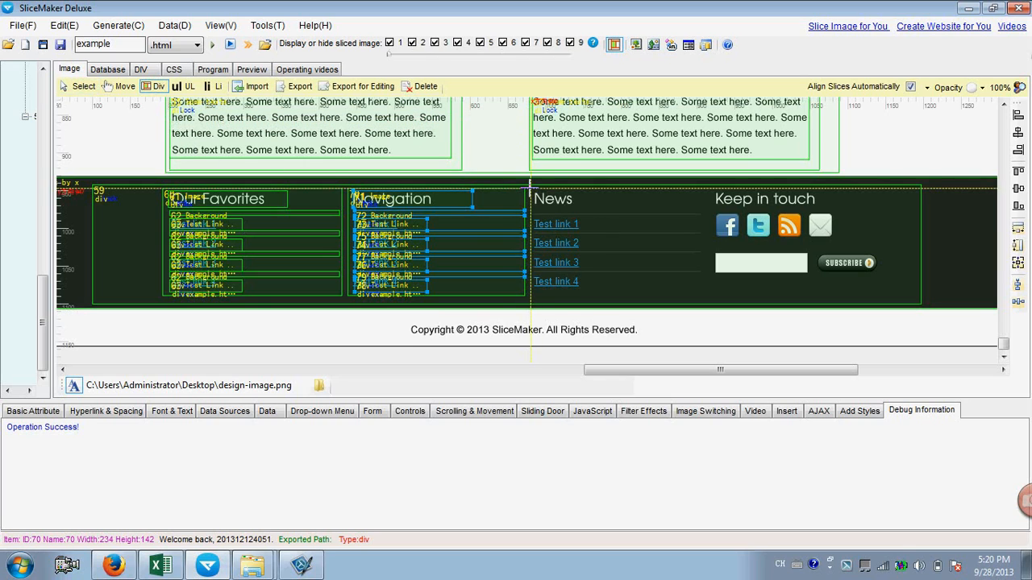
{"action": "left_click_drag", "start_coordinate": [529, 187], "coordinate": [709, 295]}
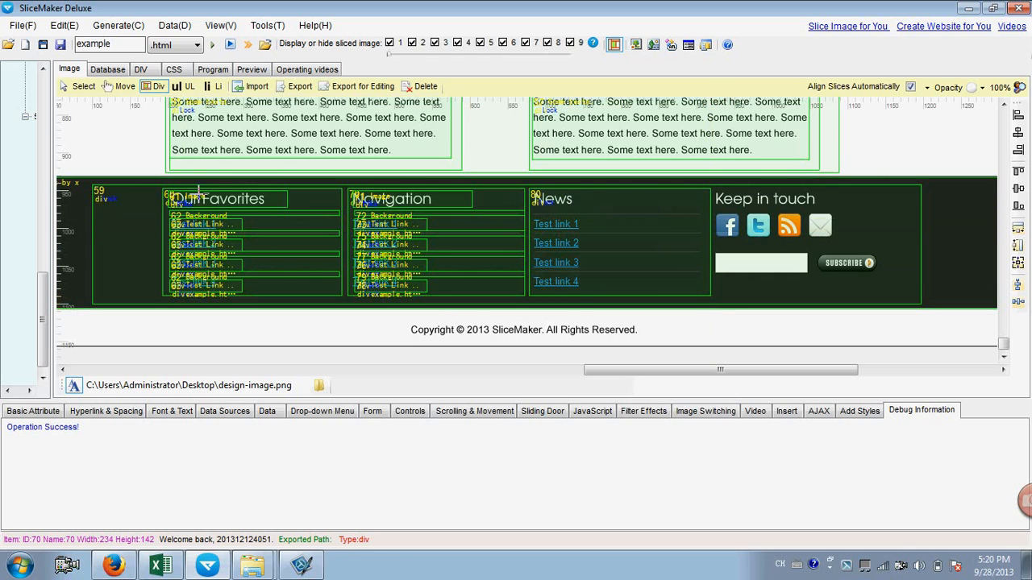
Step: Copy all slices inside the Our Favorites column again, excluding the column's own container slice
{"action": "left_click", "coordinate": [322, 194]}
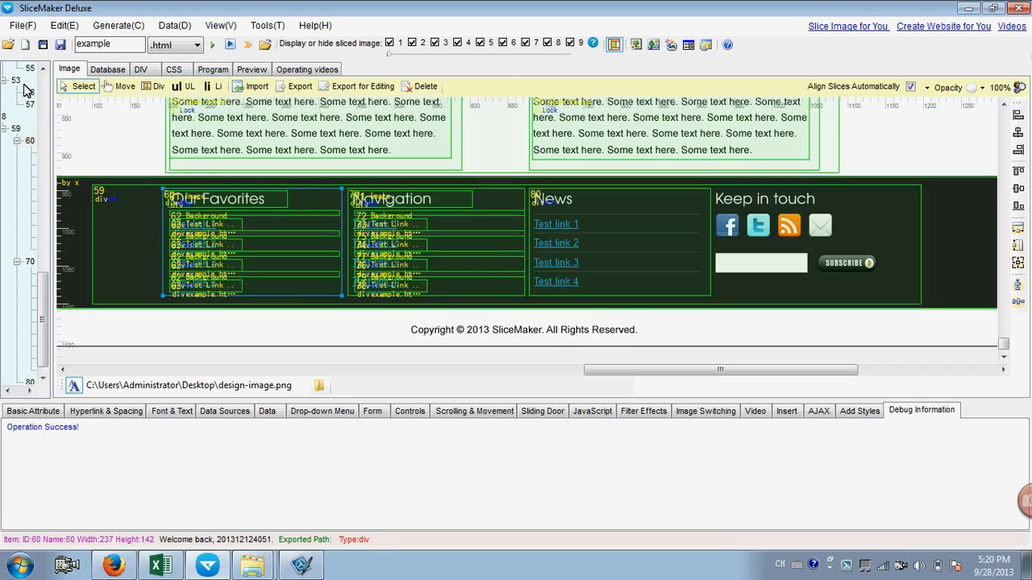
{"action": "right_click", "coordinate": [22, 79]}
{"action": "left_click", "coordinate": [48, 121]}
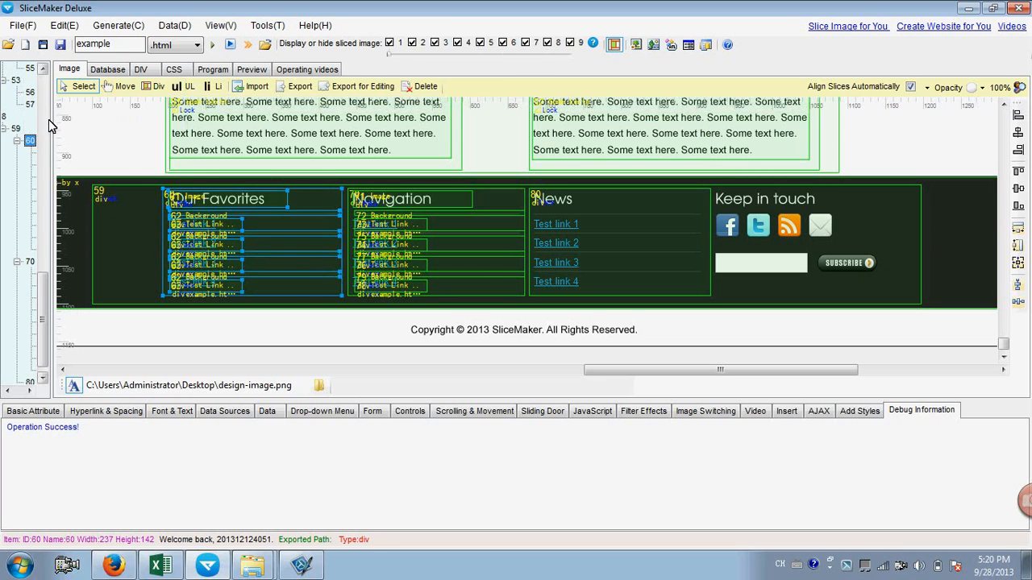
{"action": "left_click", "coordinate": [182, 201]}
{"action": "right_click", "coordinate": [287, 213]}
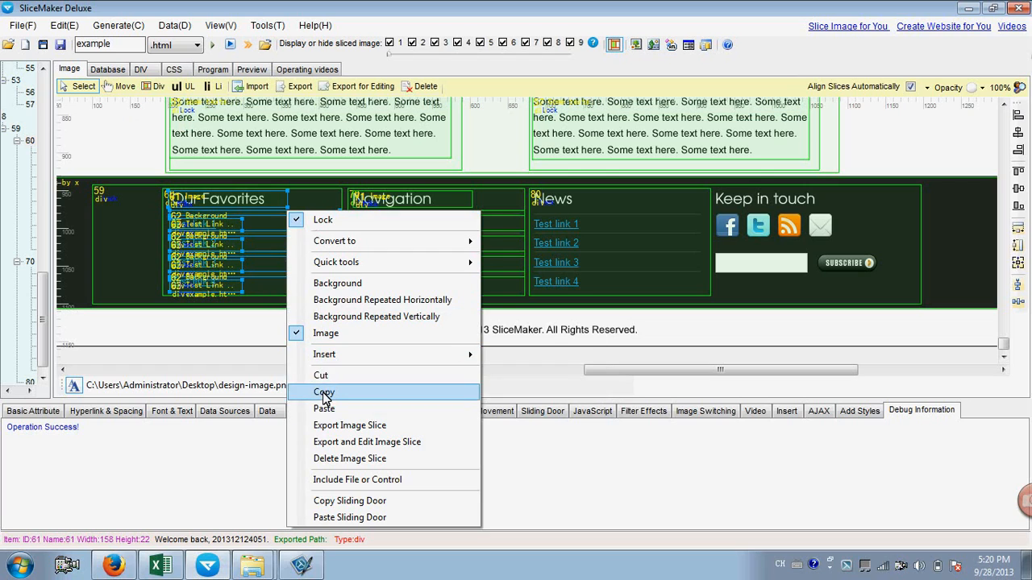
{"action": "left_click", "coordinate": [324, 393]}
Step: Paste the copied slices into the News slice using Auto Generate Name and Put in Selected Layer
{"action": "left_click", "coordinate": [588, 206]}
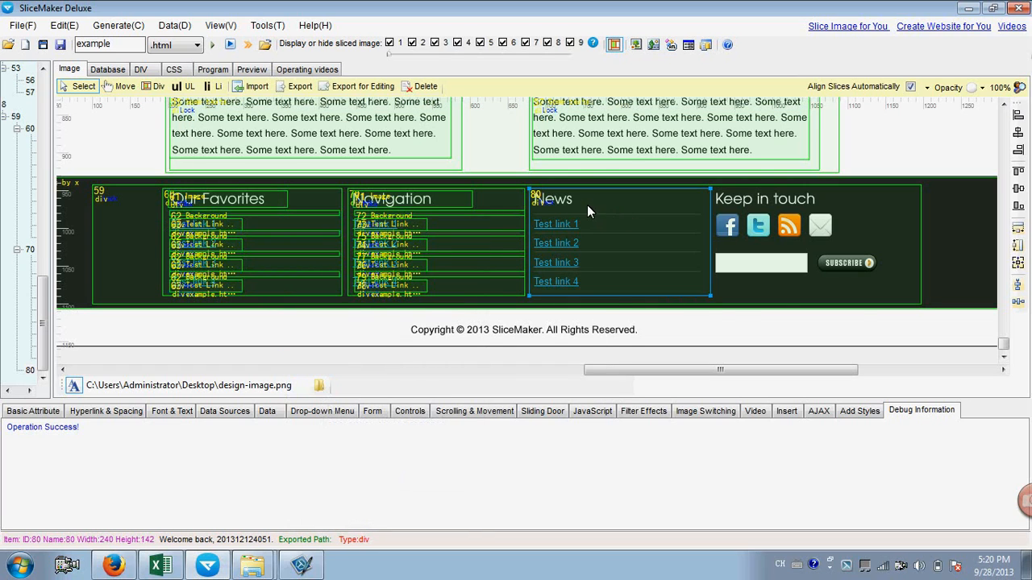
{"action": "right_click", "coordinate": [587, 205]}
{"action": "left_click", "coordinate": [634, 403]}
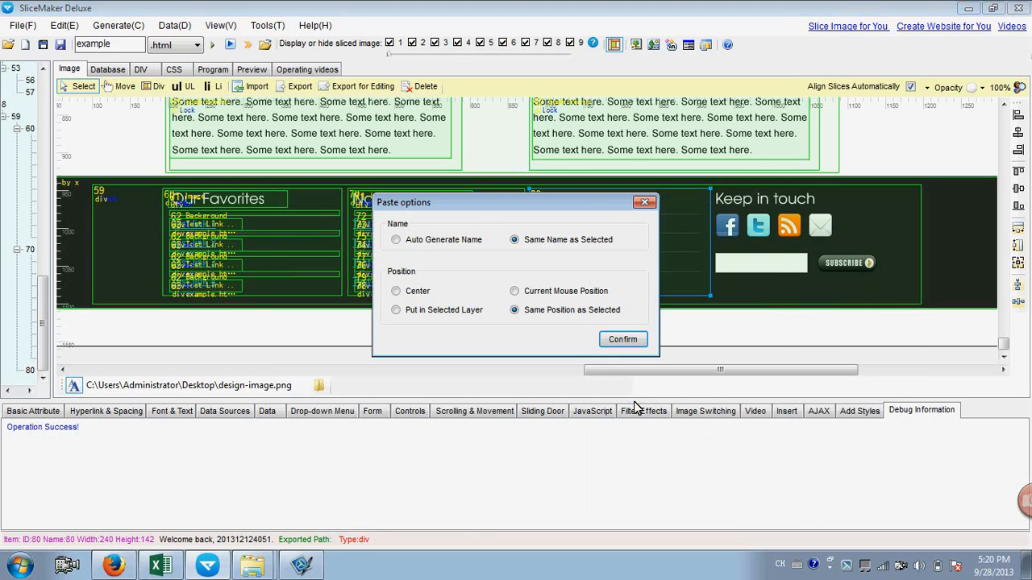
{"action": "left_click", "coordinate": [396, 240]}
{"action": "left_click", "coordinate": [396, 310]}
{"action": "left_click", "coordinate": [619, 341]}
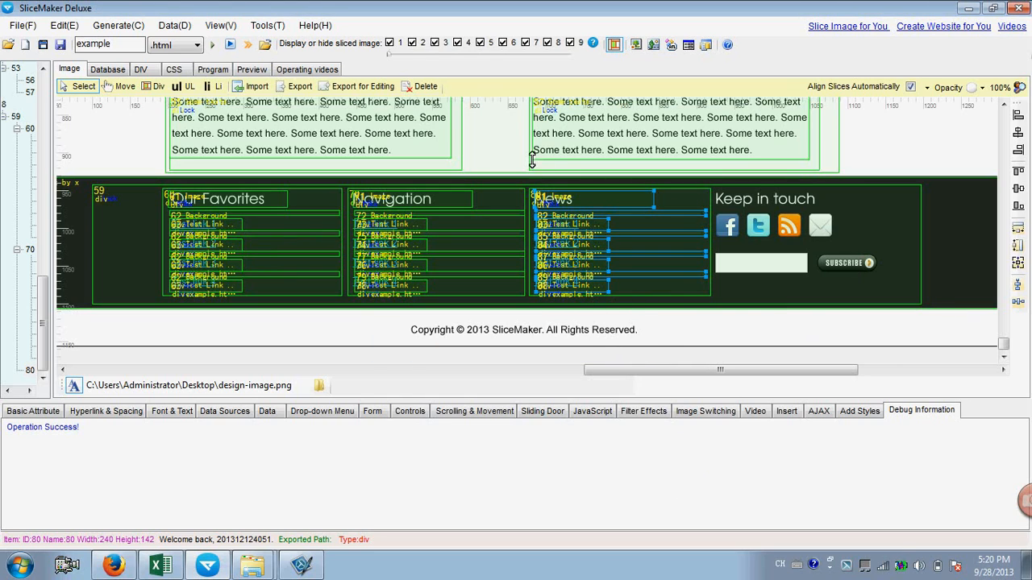
Step: Regenerate and export the page, overwriting example.html, and check the News column in the preview
{"action": "left_click", "coordinate": [214, 45]}
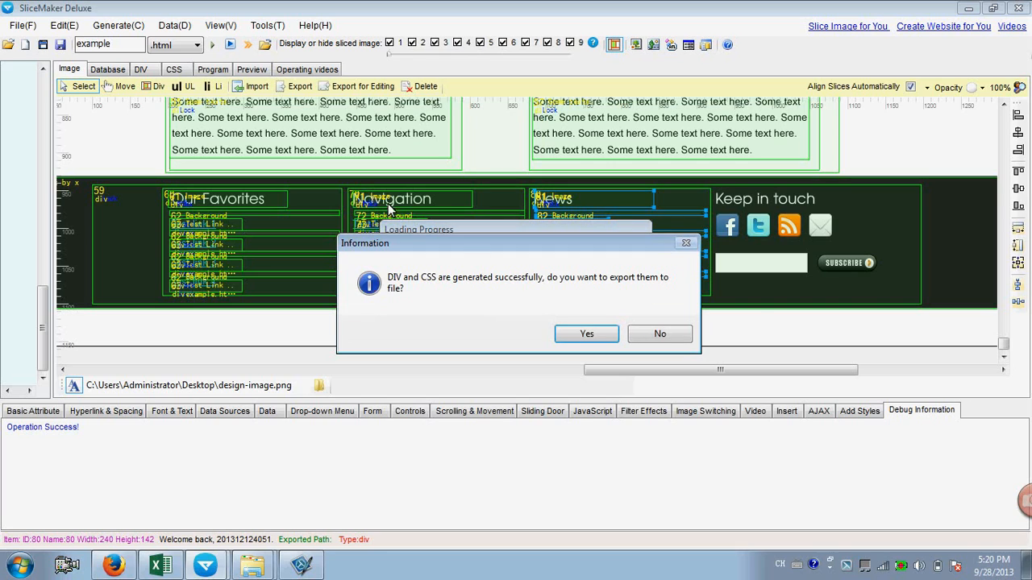
{"action": "left_click", "coordinate": [595, 337]}
{"action": "left_click", "coordinate": [639, 344]}
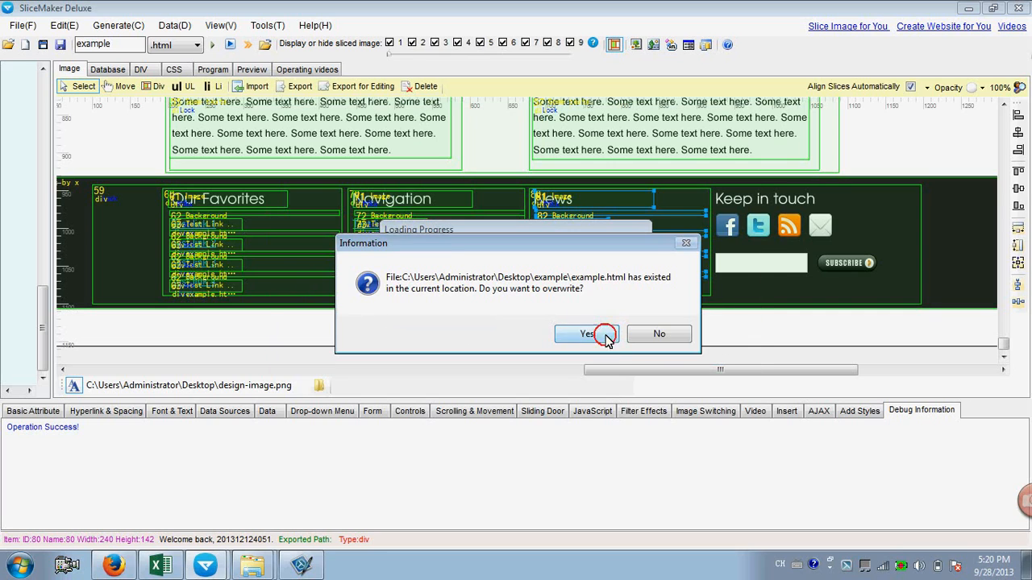
{"action": "left_click", "coordinate": [606, 335]}
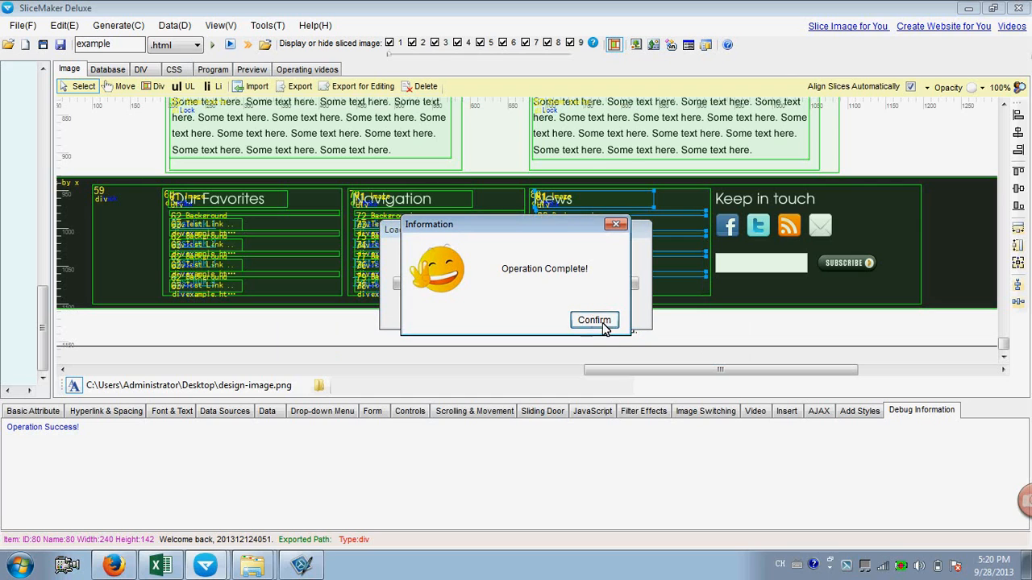
{"action": "left_click", "coordinate": [600, 320]}
{"action": "left_click_drag", "start_coordinate": [1022, 180], "coordinate": [1019, 369]}
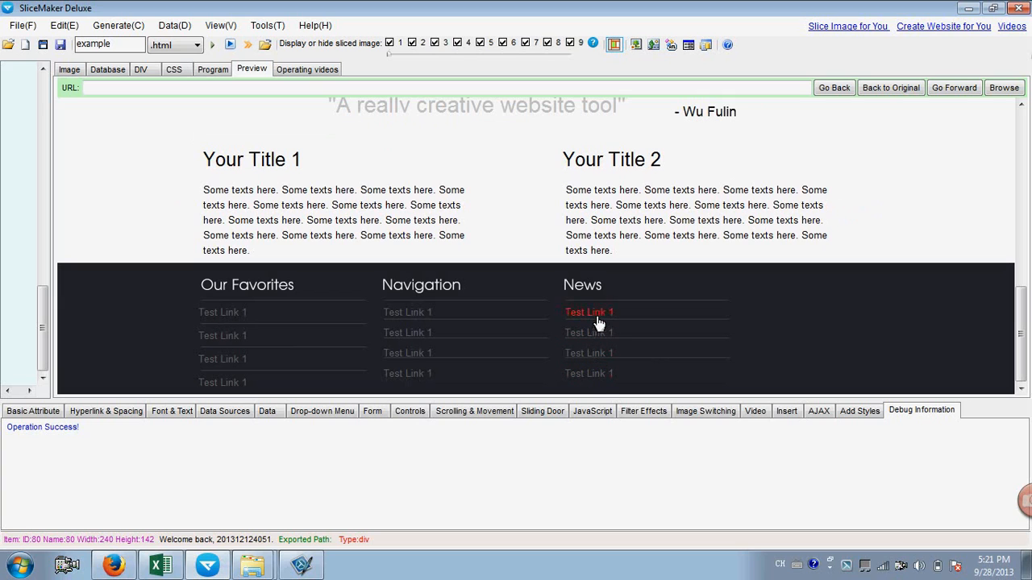
Step: Switch to Firefox, reload example.html, and check the News heading, dividers and link hover effect
{"action": "left_click", "coordinate": [113, 565]}
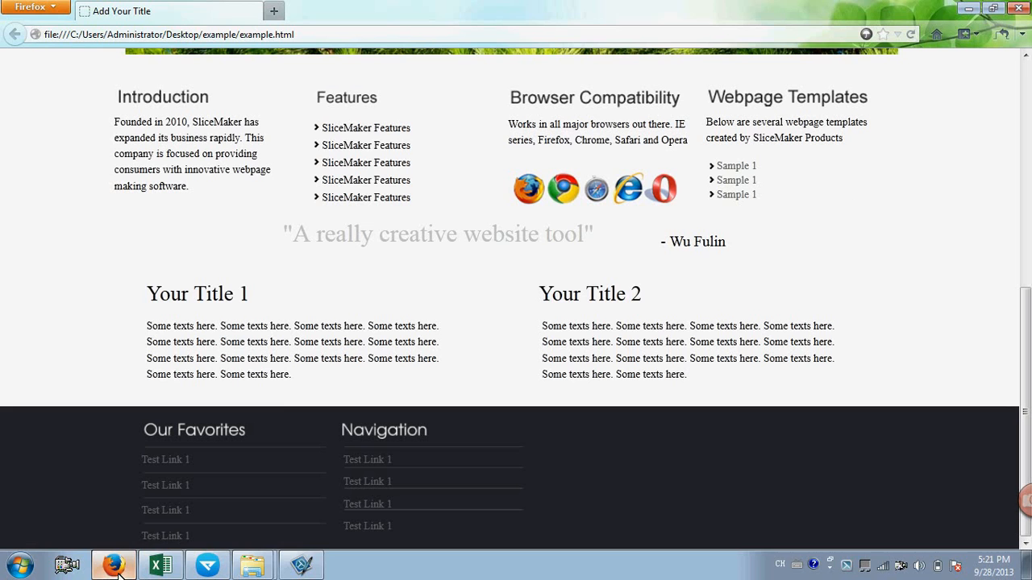
{"action": "left_click", "coordinate": [912, 33]}
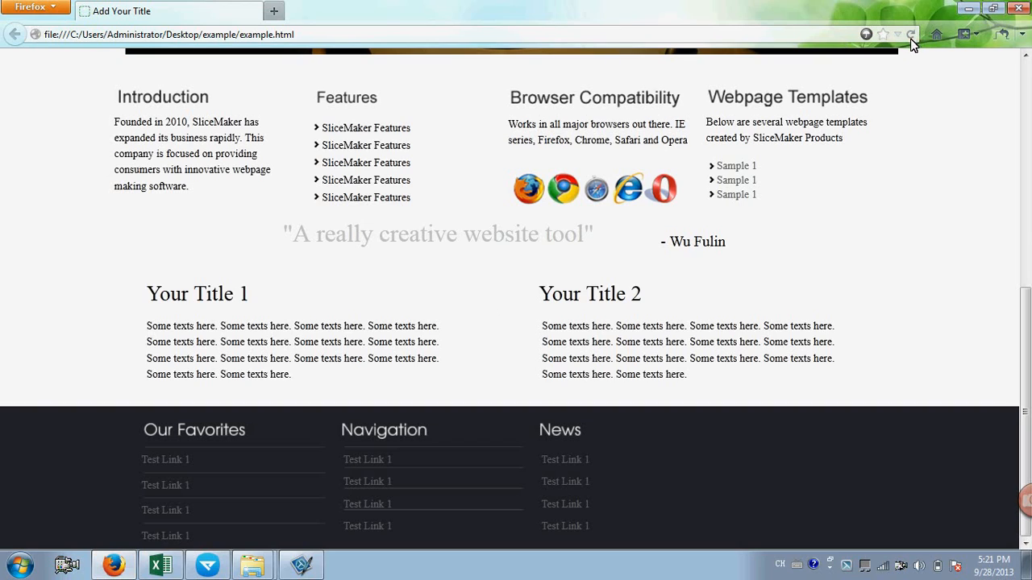
{"action": "left_click", "coordinate": [910, 34]}
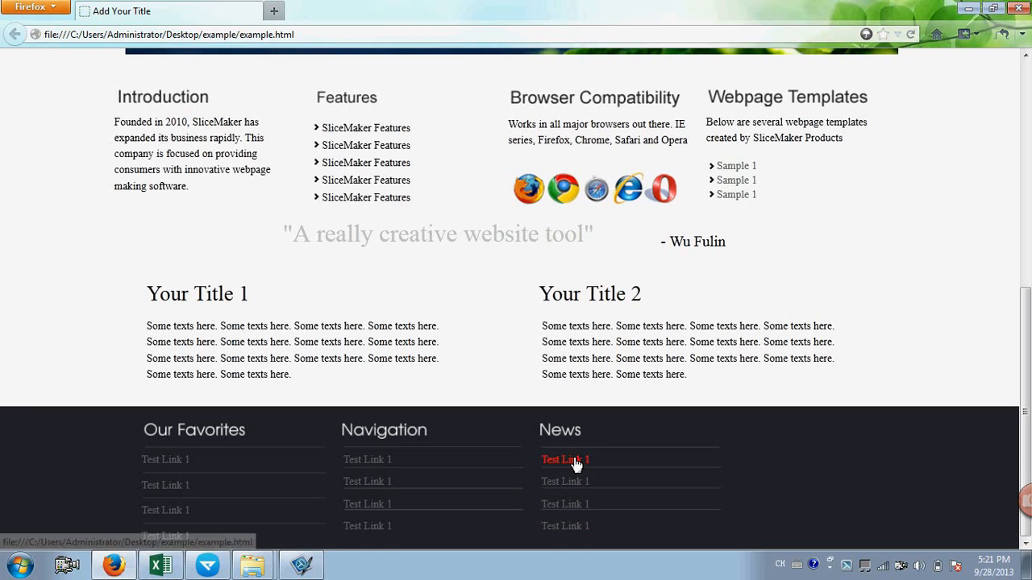
Step: Switch to SliceMaker and draw Div slices around the Keep in touch column, its heading (about 163×27), icon row (about 224×40) and subscribe row
{"action": "left_click", "coordinate": [207, 567]}
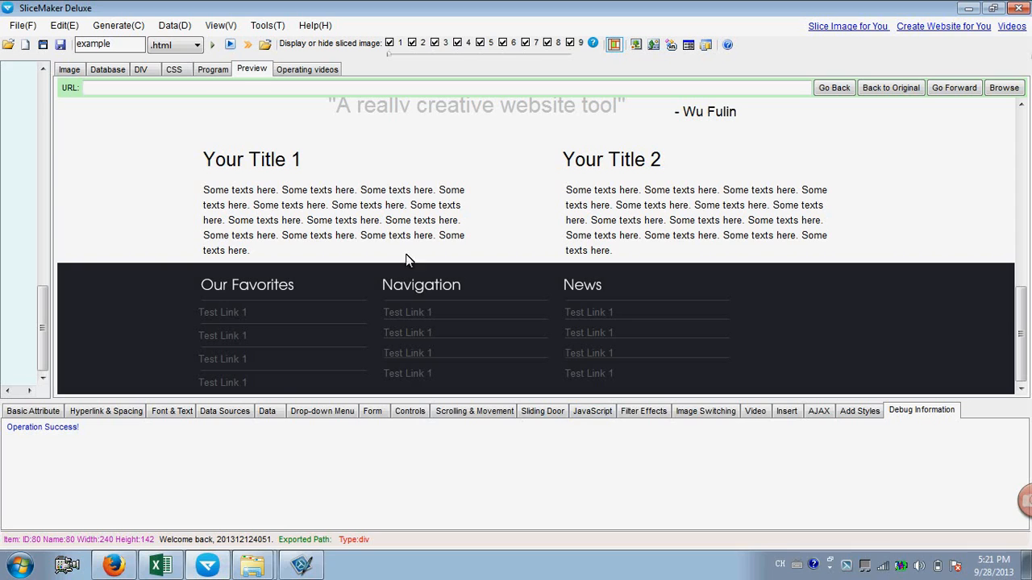
{"action": "left_click", "coordinate": [70, 69]}
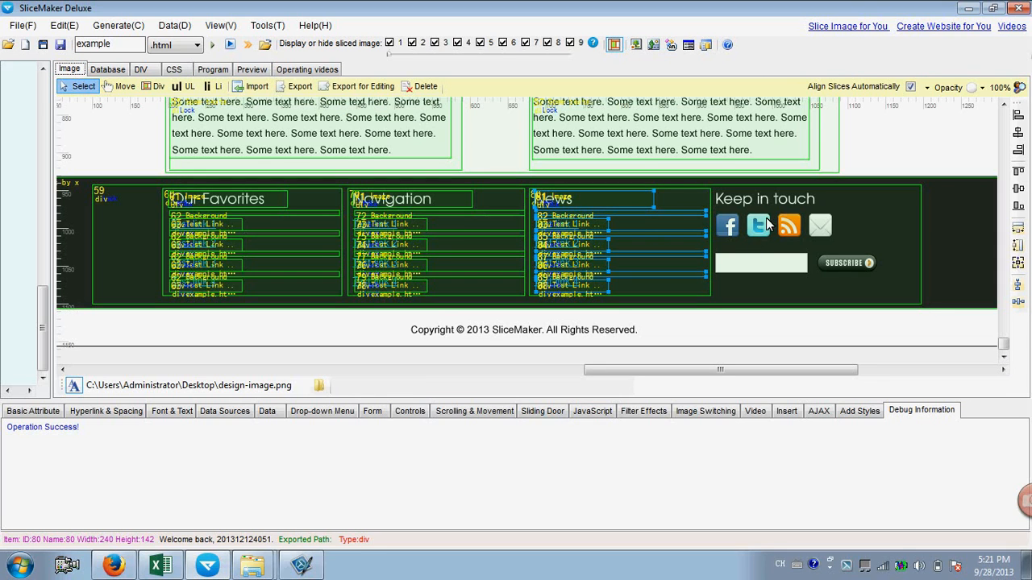
{"action": "left_click", "coordinate": [154, 87]}
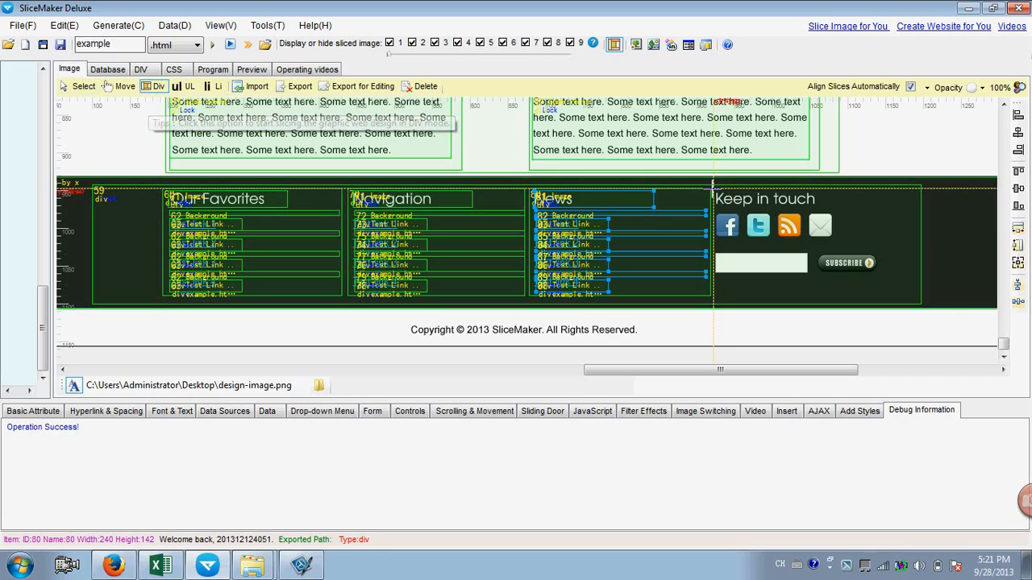
{"action": "mouse_move", "coordinate": [714, 190]}
{"action": "left_mouse_down"}
{"action": "mouse_move", "coordinate": [815, 224]}
{"action": "mouse_move", "coordinate": [905, 295]}
{"action": "left_mouse_up"}
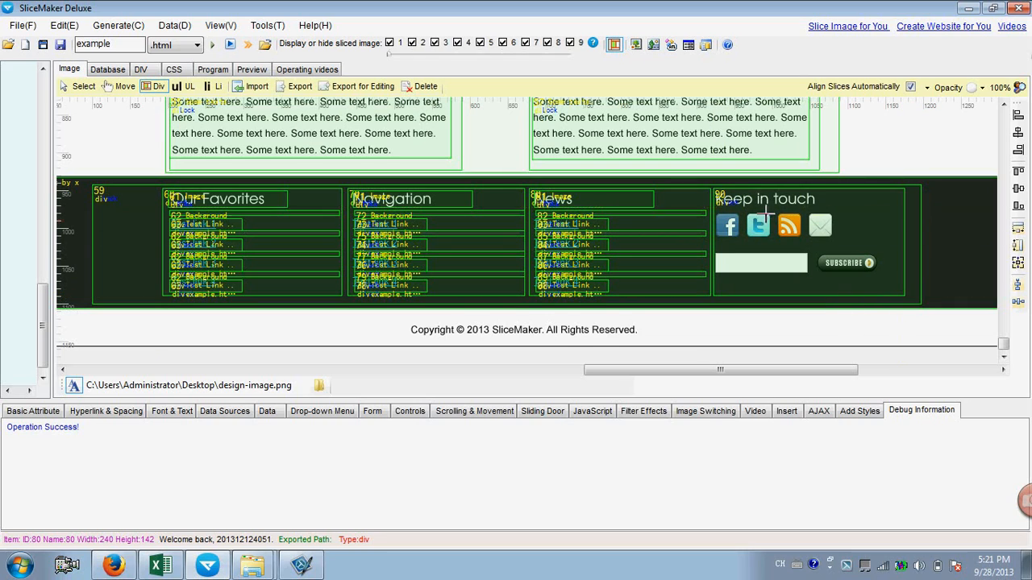
{"action": "left_click_drag", "start_coordinate": [715, 190], "coordinate": [832, 208]}
{"action": "left_click_drag", "start_coordinate": [715, 211], "coordinate": [881, 240]}
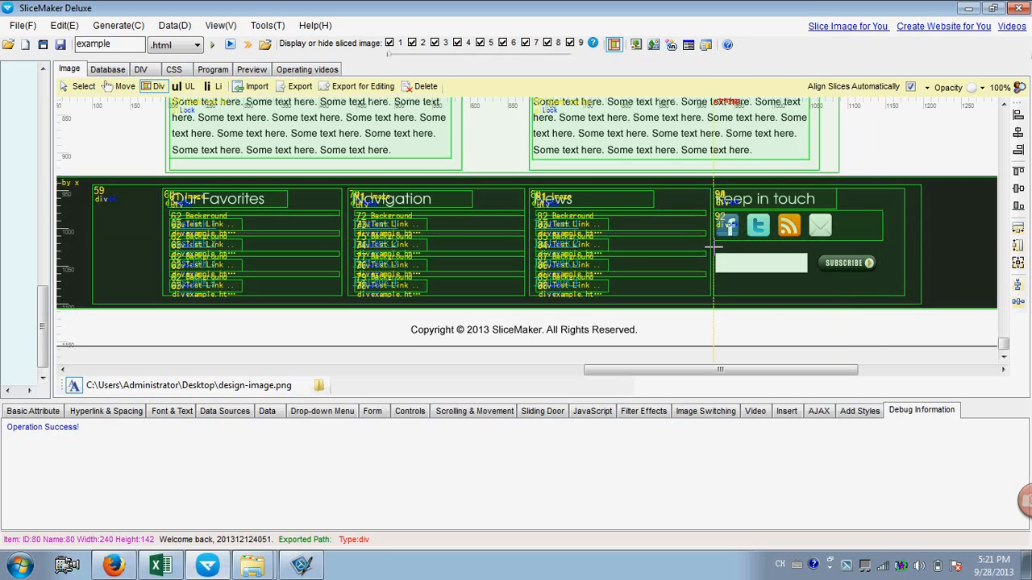
{"action": "left_click_drag", "start_coordinate": [716, 250], "coordinate": [895, 276]}
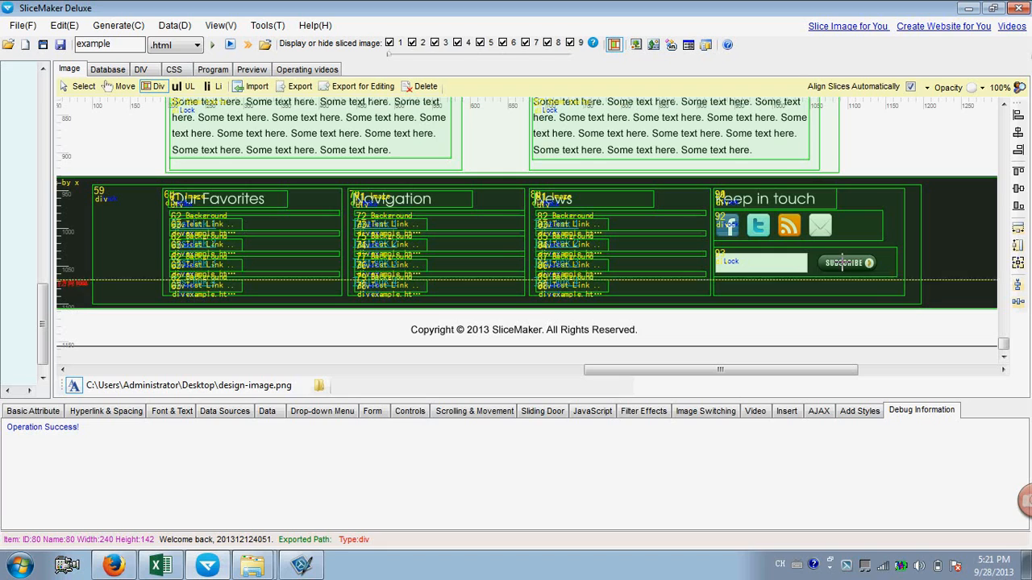
Step: Set the Keep in touch heading slice to export as an Image
{"action": "left_click", "coordinate": [83, 87]}
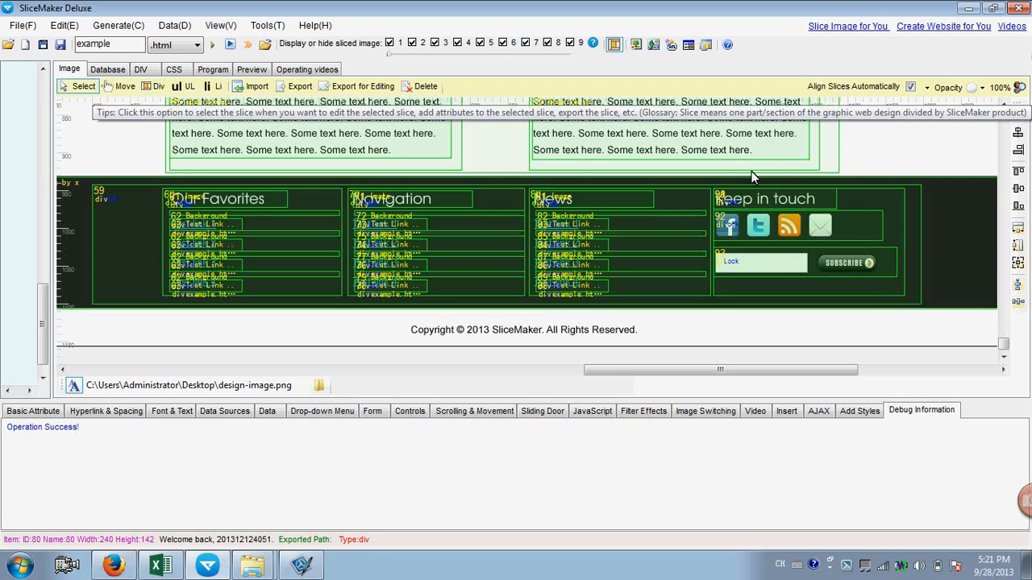
{"action": "left_click", "coordinate": [759, 198]}
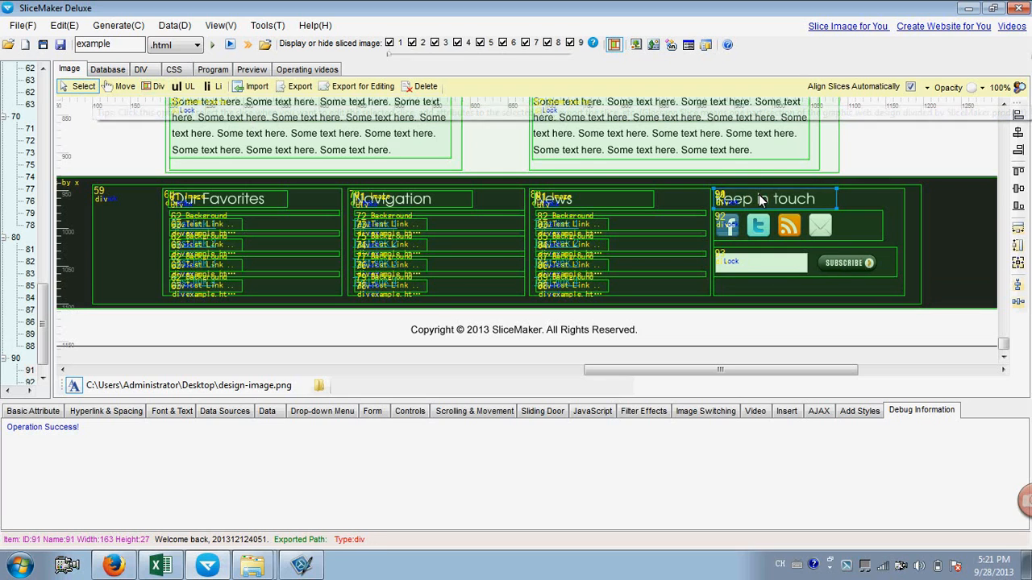
{"action": "left_click", "coordinate": [32, 411]}
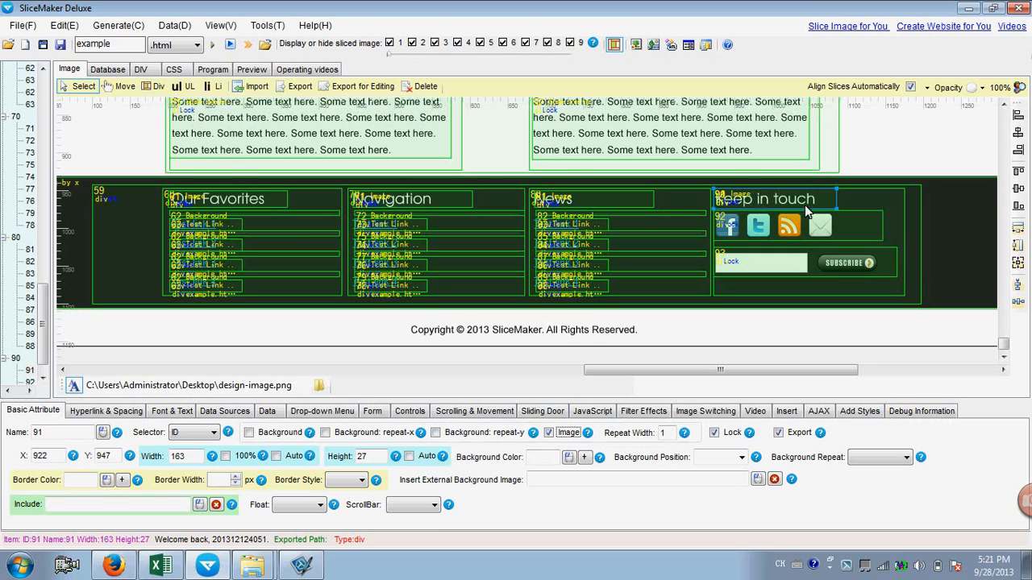
Step: Draw separate Div slices around the Facebook, Twitter, RSS and mail icons, each about 35 to 44 px wide and 36 to 40 px high
{"action": "left_click", "coordinate": [814, 233]}
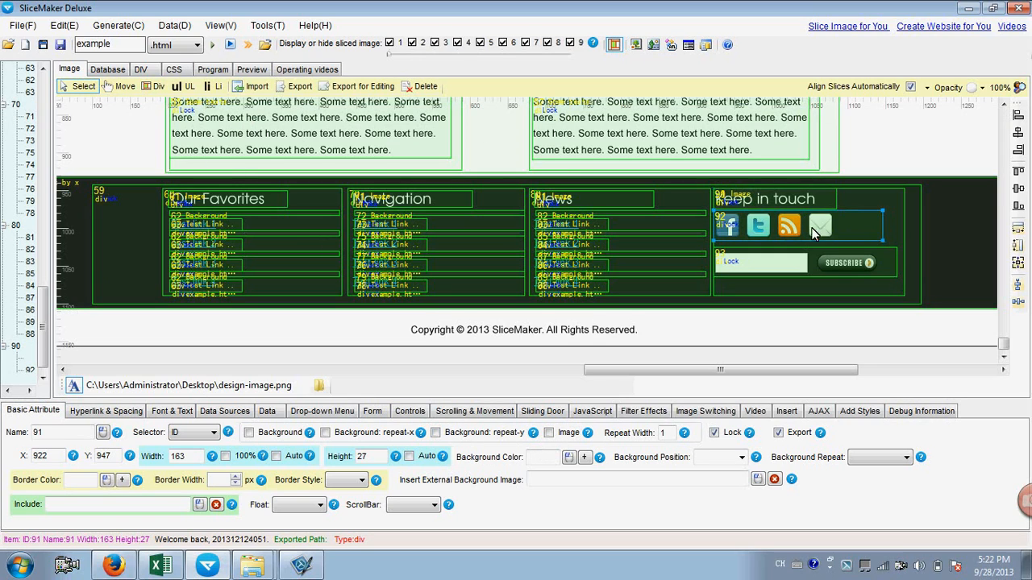
{"action": "left_click", "coordinate": [155, 87]}
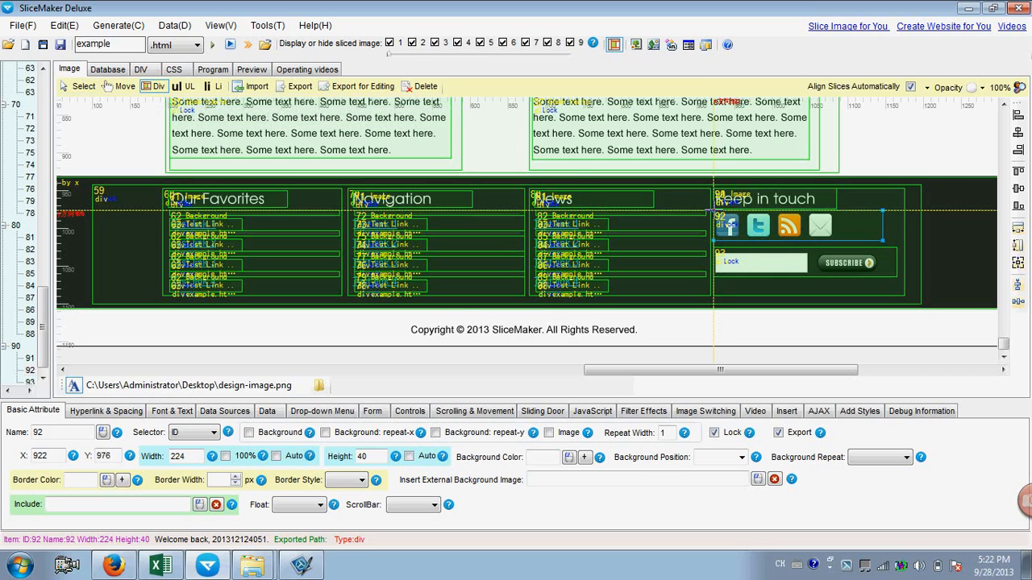
{"action": "mouse_move", "coordinate": [716, 212]}
{"action": "left_mouse_down"}
{"action": "mouse_move", "coordinate": [740, 241]}
{"action": "mouse_move", "coordinate": [763, 223]}
{"action": "mouse_move", "coordinate": [773, 240]}
{"action": "left_mouse_up"}
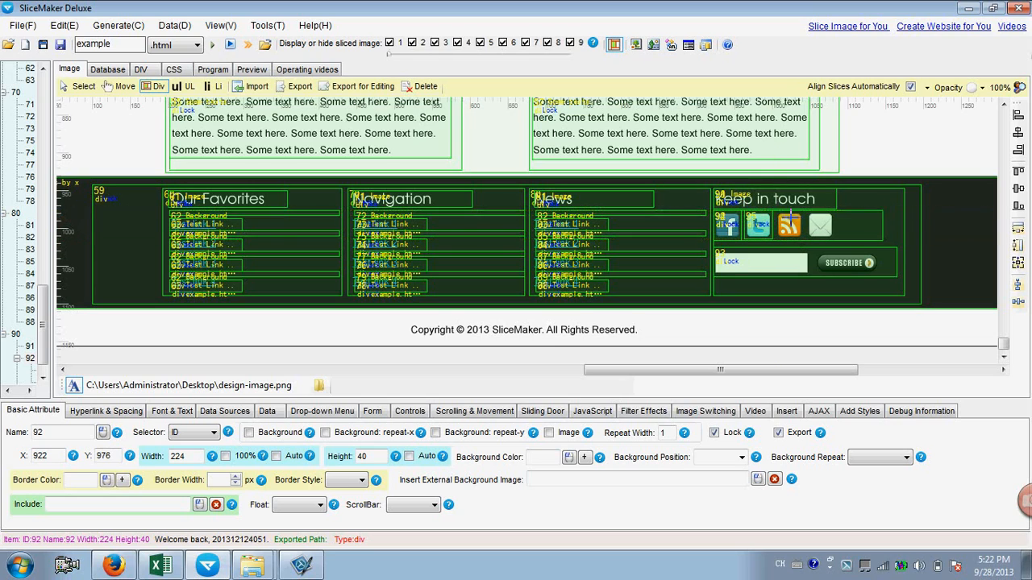
{"action": "mouse_move", "coordinate": [778, 210]}
{"action": "left_mouse_down"}
{"action": "mouse_move", "coordinate": [805, 239]}
{"action": "mouse_move", "coordinate": [819, 220]}
{"action": "mouse_move", "coordinate": [841, 239]}
{"action": "left_mouse_up"}
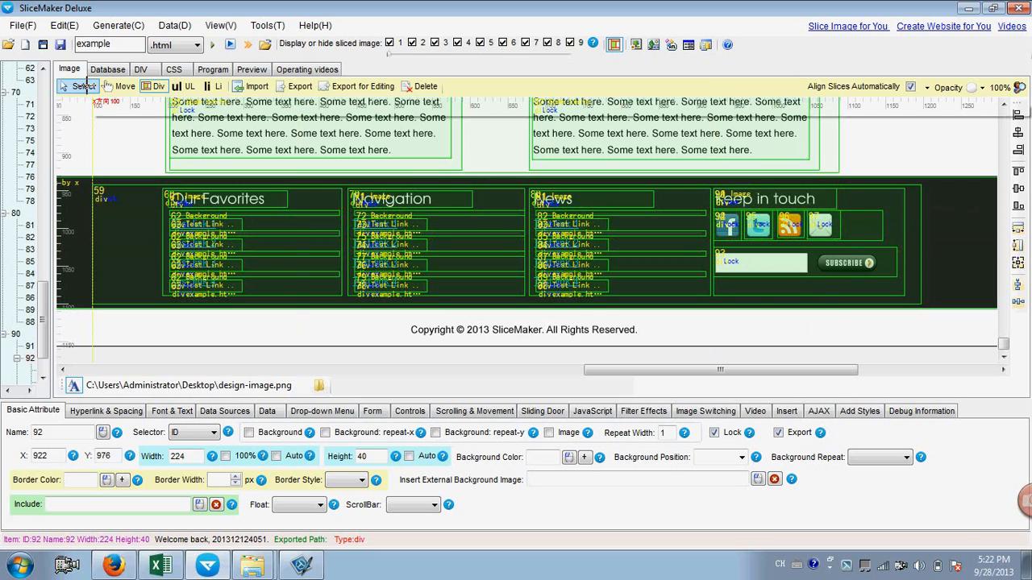
Step: Set the Facebook icon slice's hyperlink URL to example.html and copy that URL
{"action": "left_click", "coordinate": [84, 86]}
{"action": "left_click", "coordinate": [728, 226]}
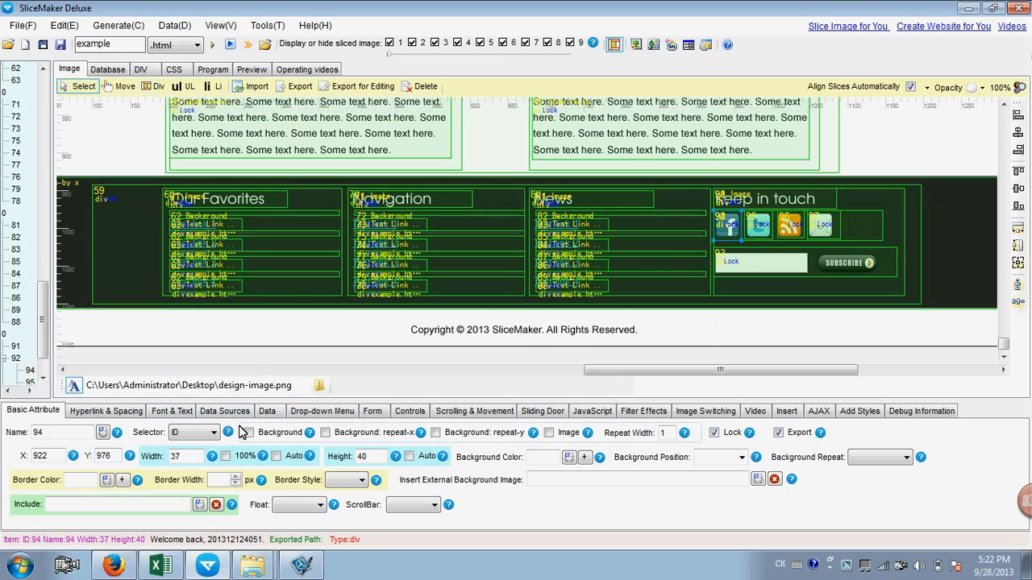
{"action": "left_click", "coordinate": [121, 411]}
{"action": "left_click", "coordinate": [133, 450]}
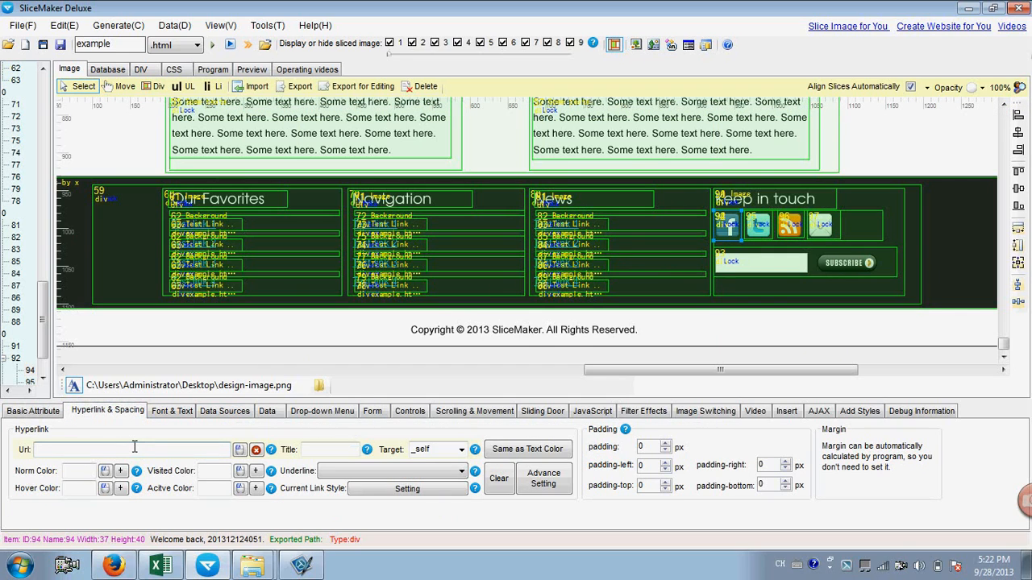
{"action": "type", "text": "example.html"}
{"action": "left_click_drag", "start_coordinate": [91, 450], "coordinate": [30, 453]}
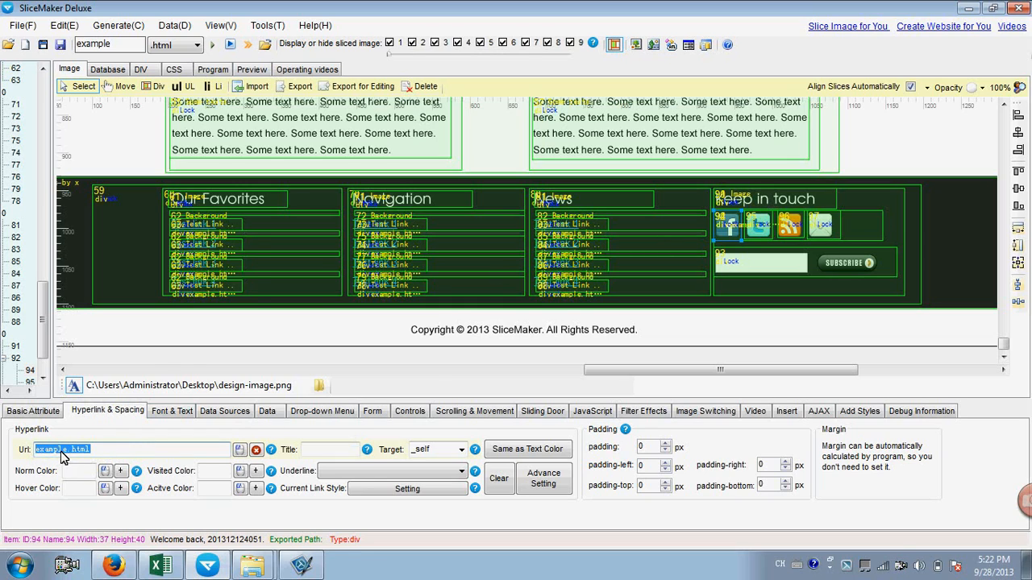
{"action": "right_click", "coordinate": [62, 452]}
{"action": "left_click", "coordinate": [105, 291]}
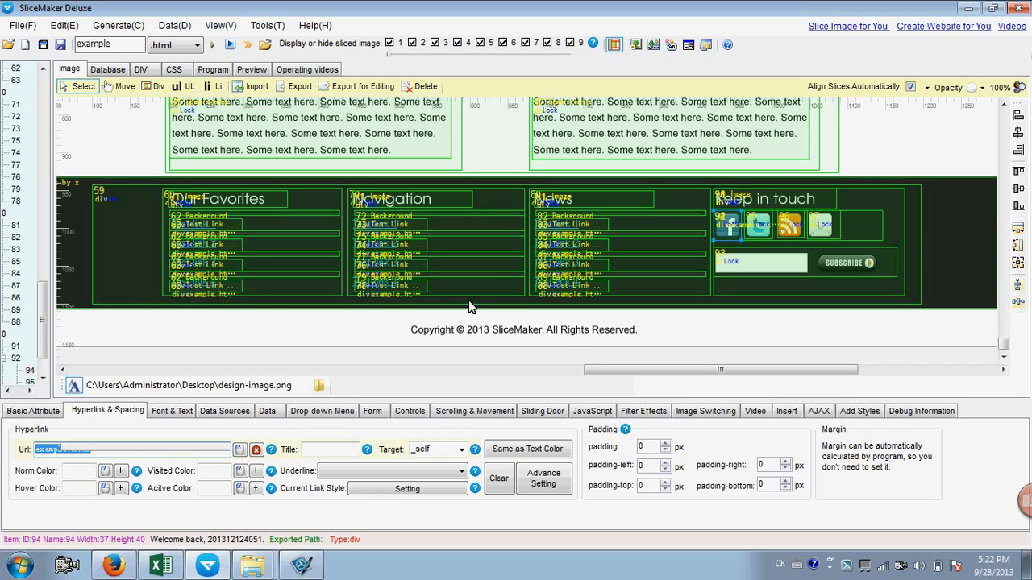
Step: Paste the copied example.html URL as the hyperlink of the Twitter, RSS and mail icon slices
{"action": "left_click", "coordinate": [756, 228]}
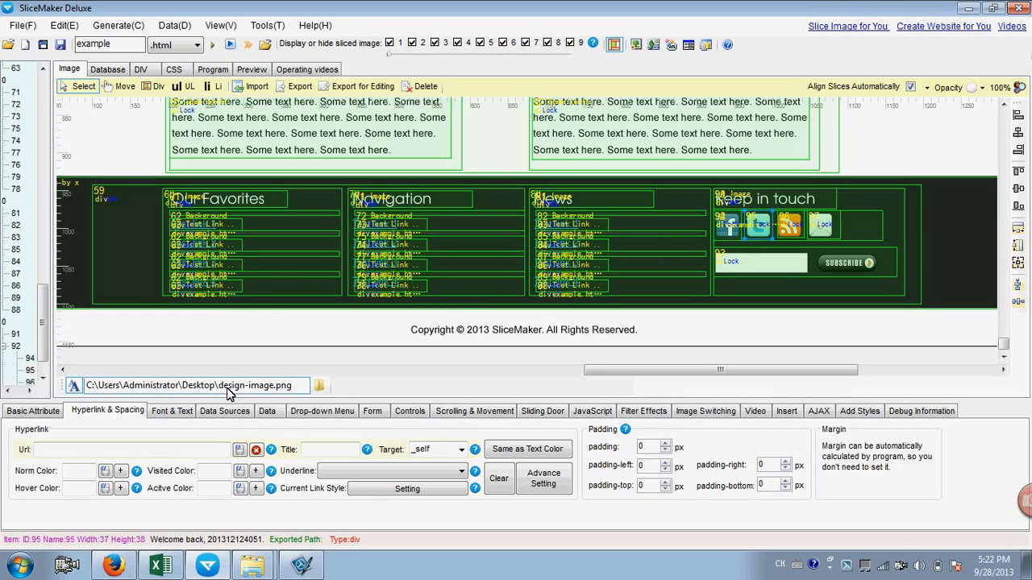
{"action": "left_click", "coordinate": [99, 450]}
{"action": "right_click", "coordinate": [99, 449]}
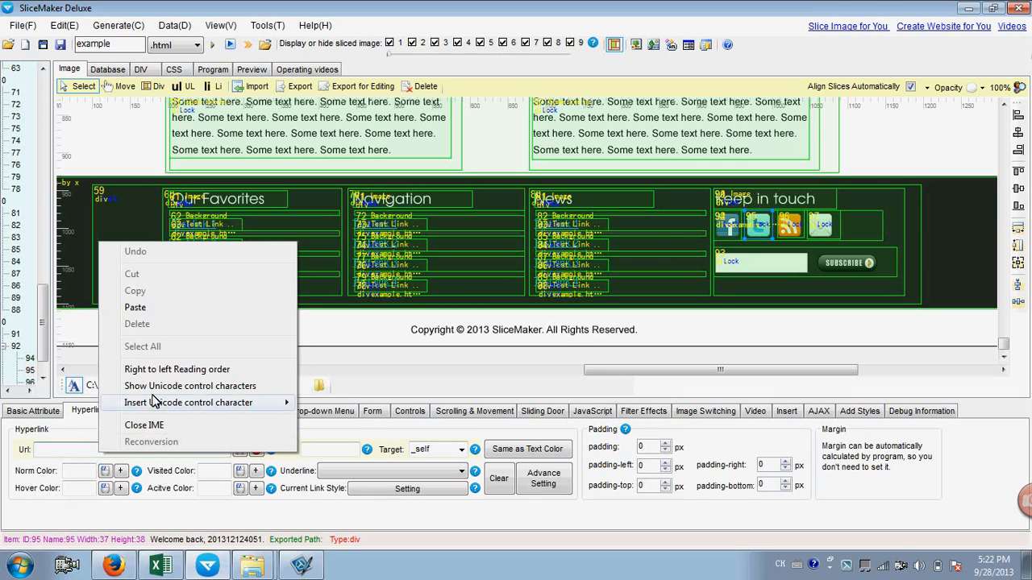
{"action": "left_click", "coordinate": [141, 310]}
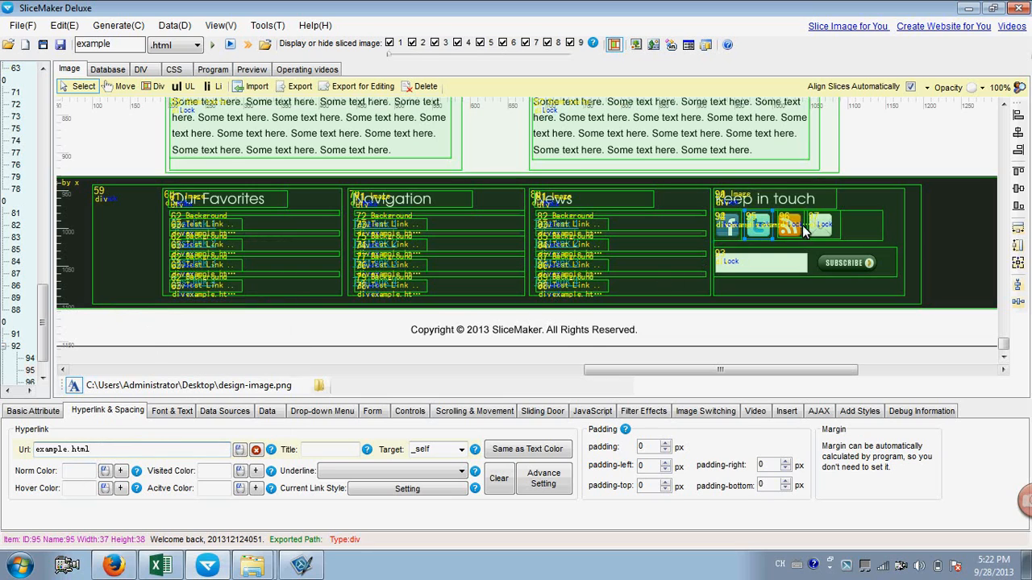
{"action": "left_click", "coordinate": [787, 227]}
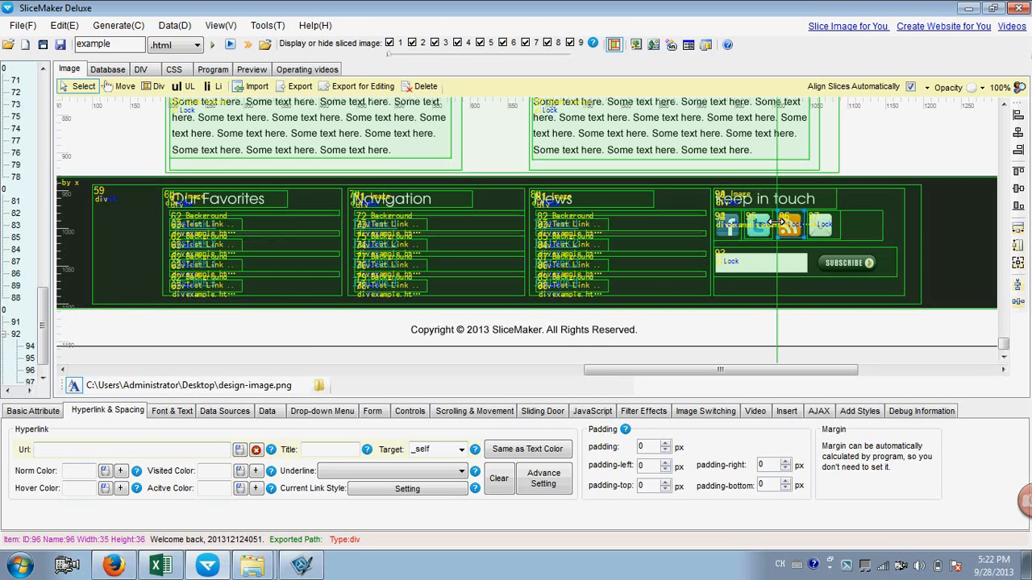
{"action": "left_click", "coordinate": [98, 448]}
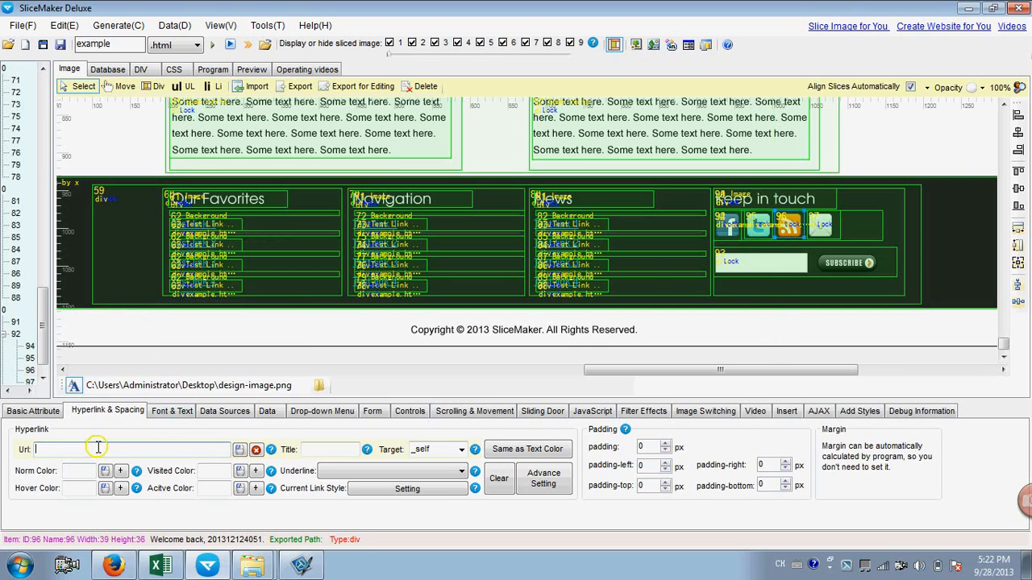
{"action": "right_click", "coordinate": [97, 445]}
{"action": "left_click", "coordinate": [134, 301]}
{"action": "left_click", "coordinate": [820, 222]}
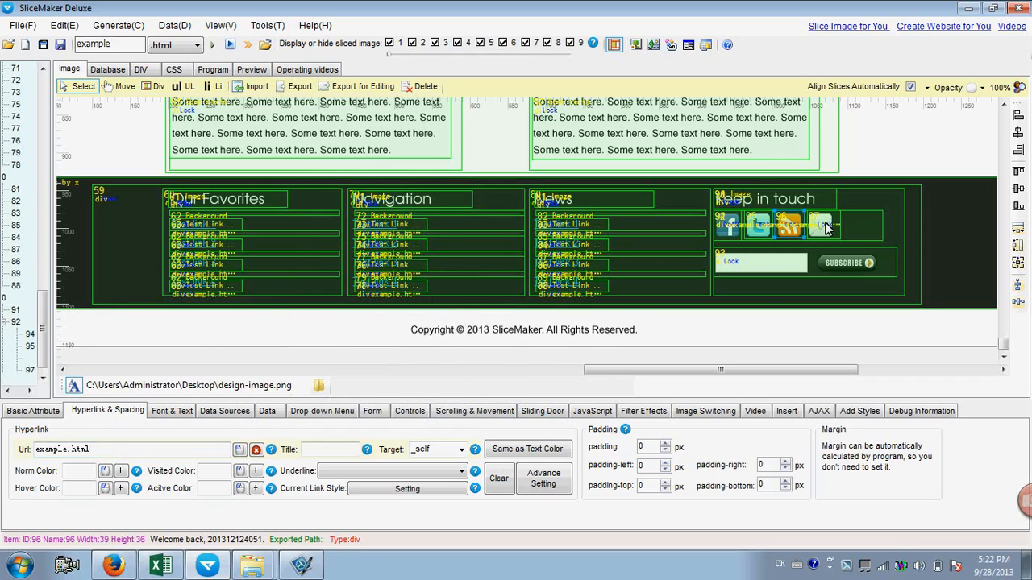
{"action": "left_click", "coordinate": [161, 451]}
{"action": "right_click", "coordinate": [161, 457]}
{"action": "left_click", "coordinate": [218, 318]}
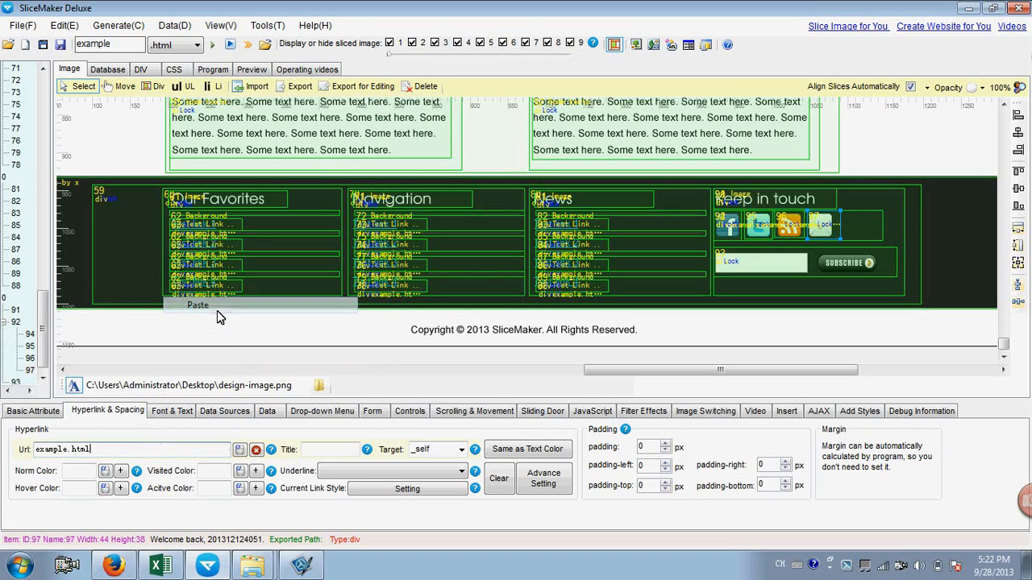
Step: Select all four social icon slices together and set them to export as an Image
{"action": "left_click", "coordinate": [738, 225]}
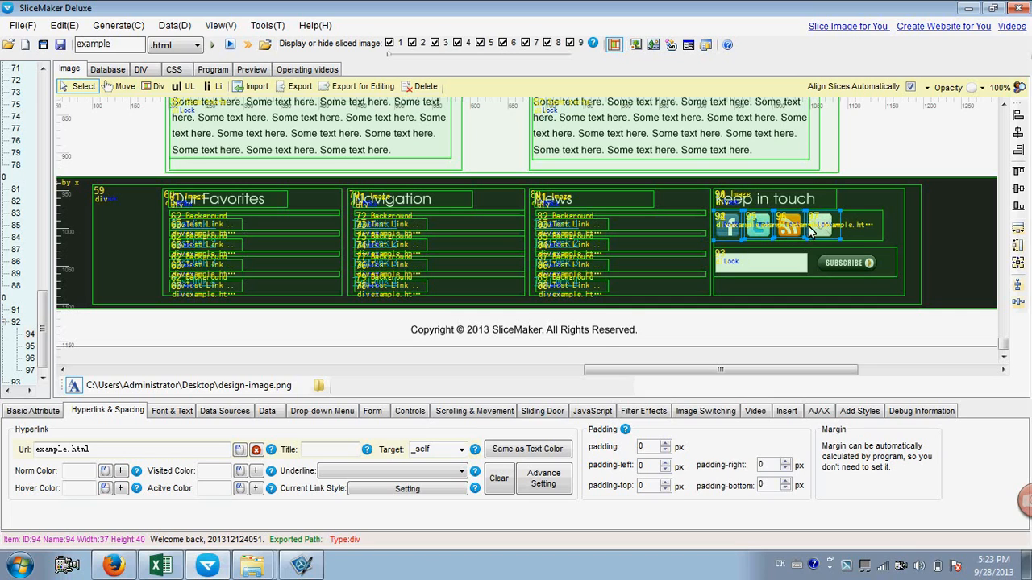
{"action": "left_click", "coordinate": [33, 411]}
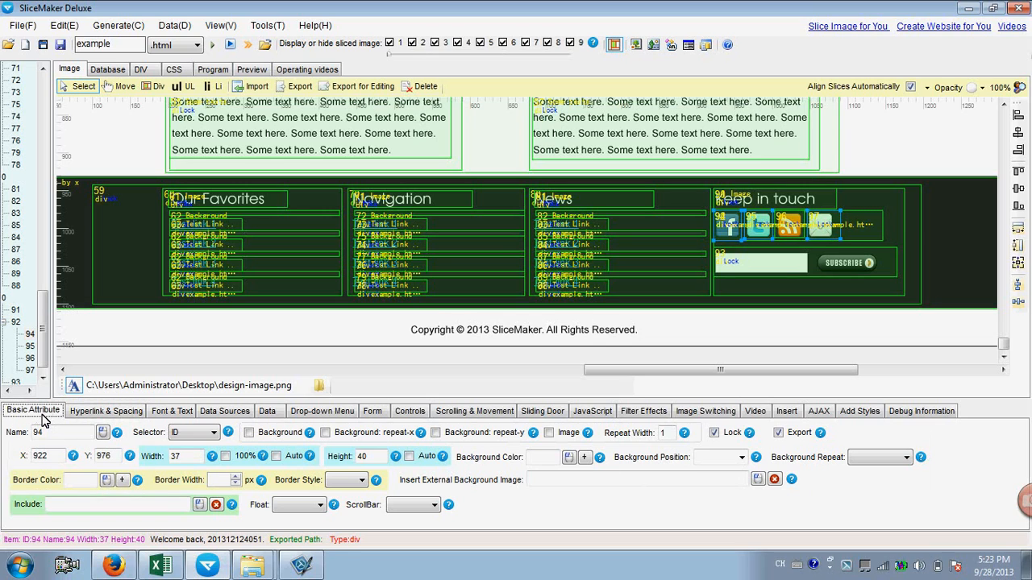
{"action": "left_click", "coordinate": [549, 436]}
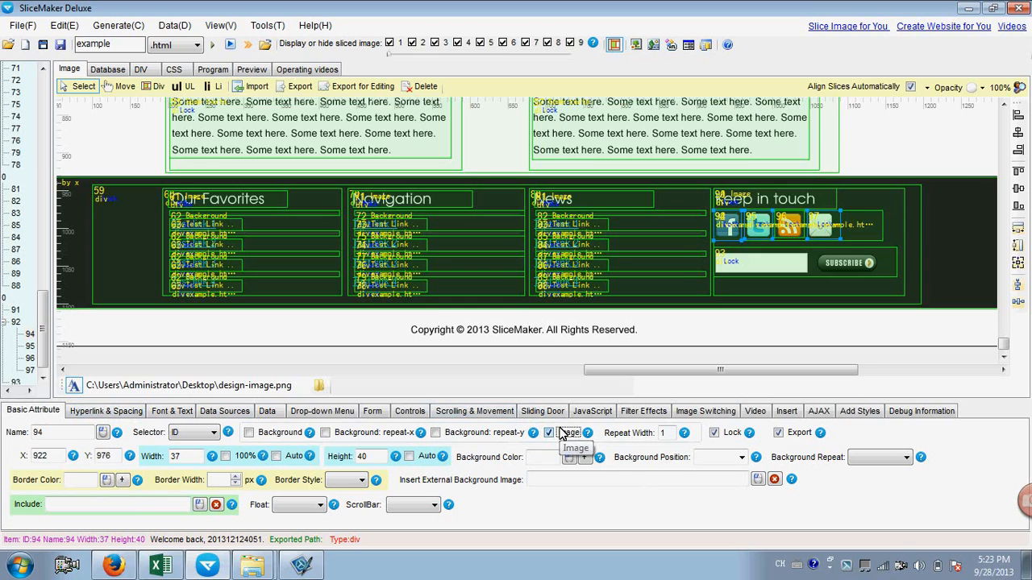
{"action": "left_click", "coordinate": [549, 457]}
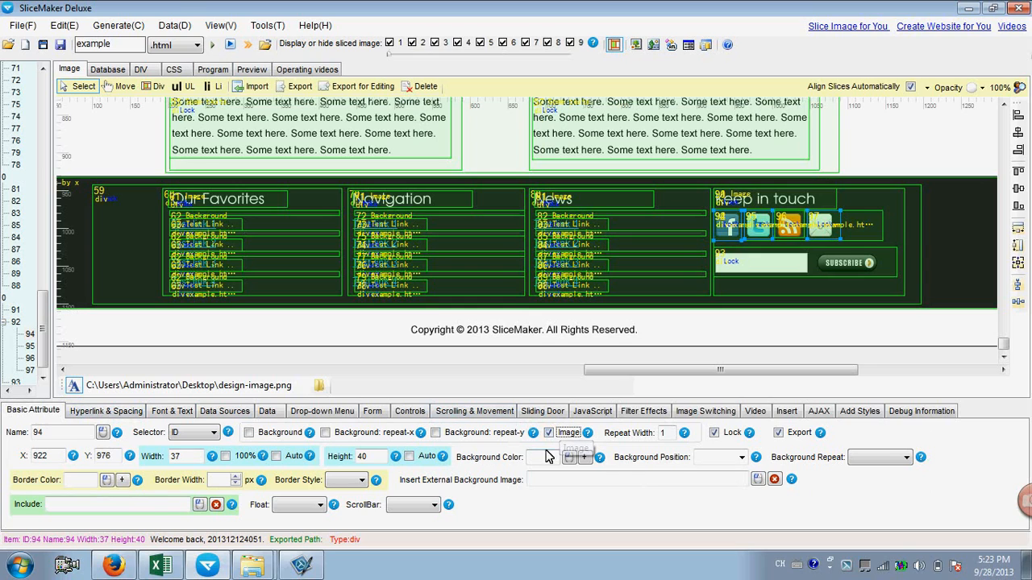
Step: Regenerate the DIV and CSS and export the page, overwriting the existing example.html
{"action": "left_click", "coordinate": [214, 46]}
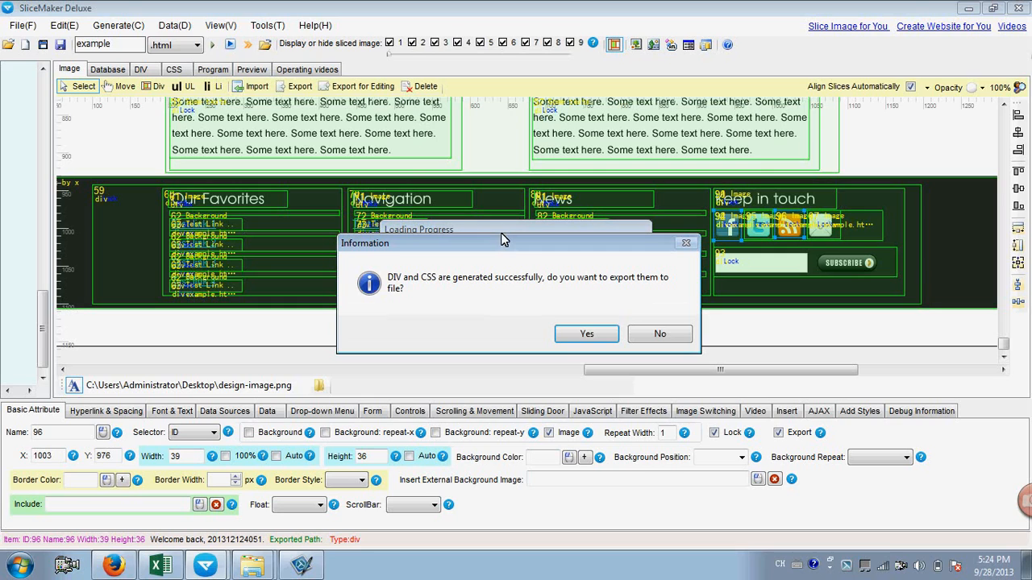
{"action": "left_click", "coordinate": [579, 333]}
{"action": "left_click", "coordinate": [649, 344]}
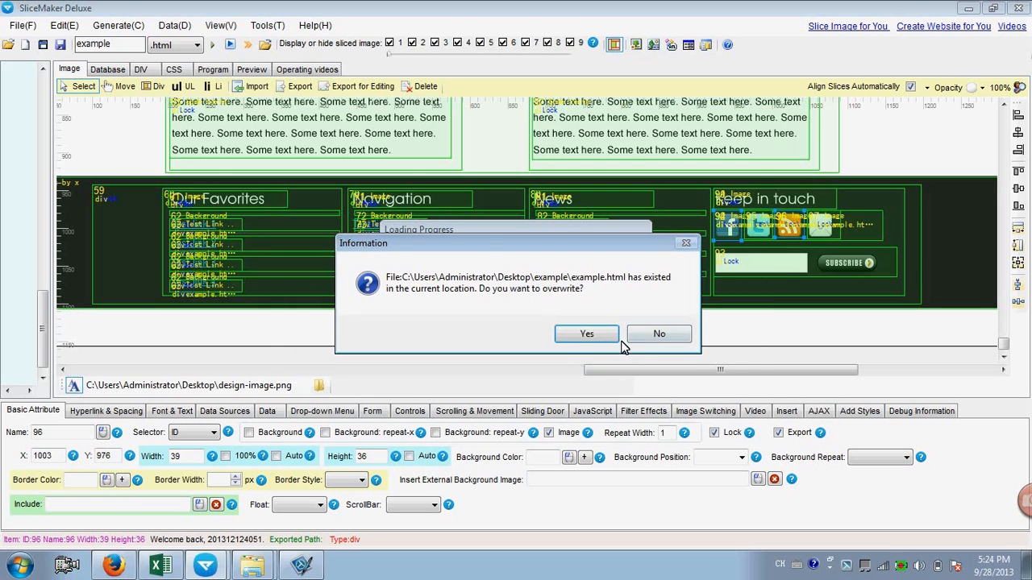
{"action": "left_click", "coordinate": [607, 337]}
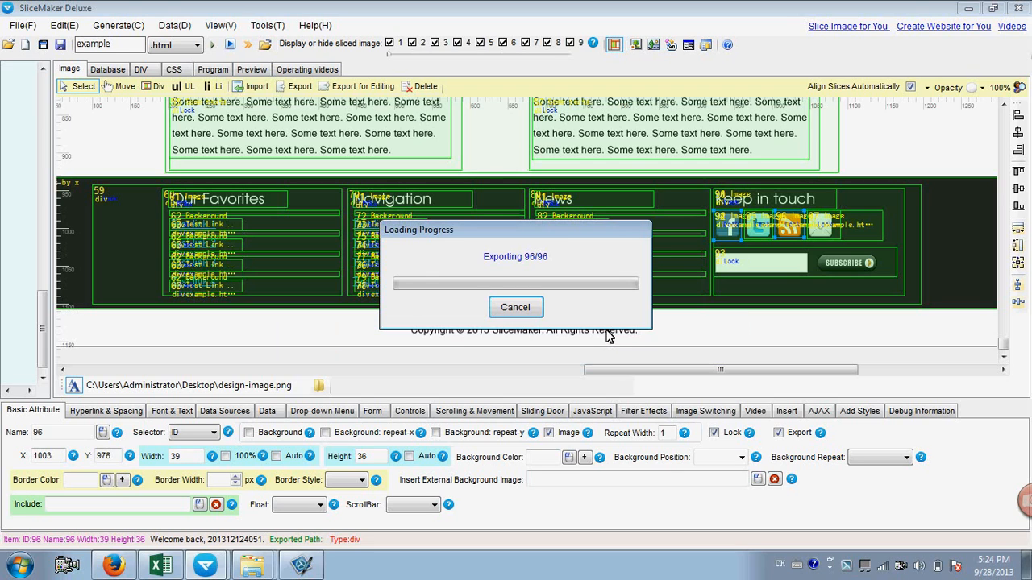
{"action": "left_click", "coordinate": [602, 322]}
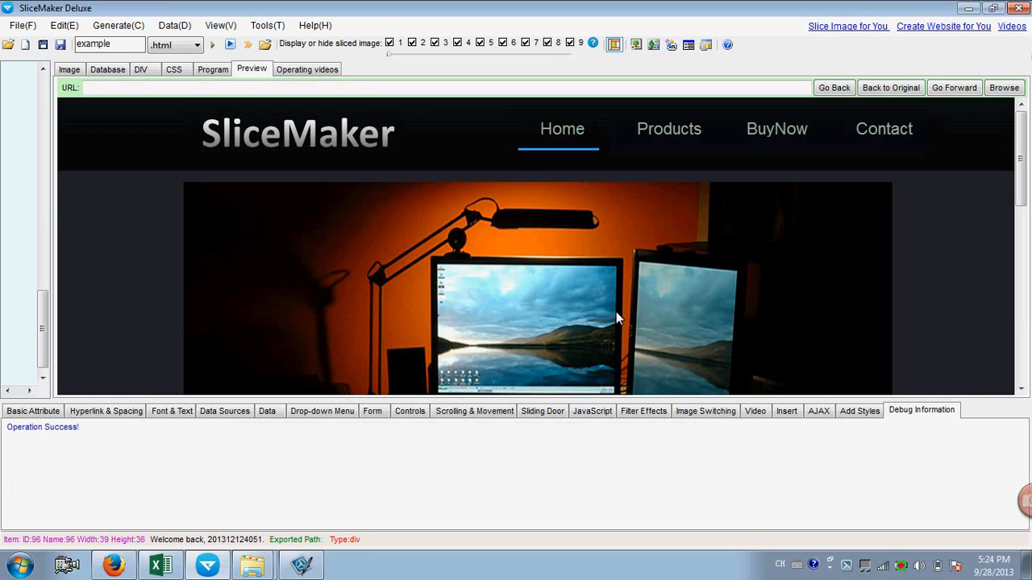
Step: Check the Keep in touch heading and social icons in the preview, and switch to Firefox to reload example.html
{"action": "left_click_drag", "start_coordinate": [1029, 121], "coordinate": [1026, 299]}
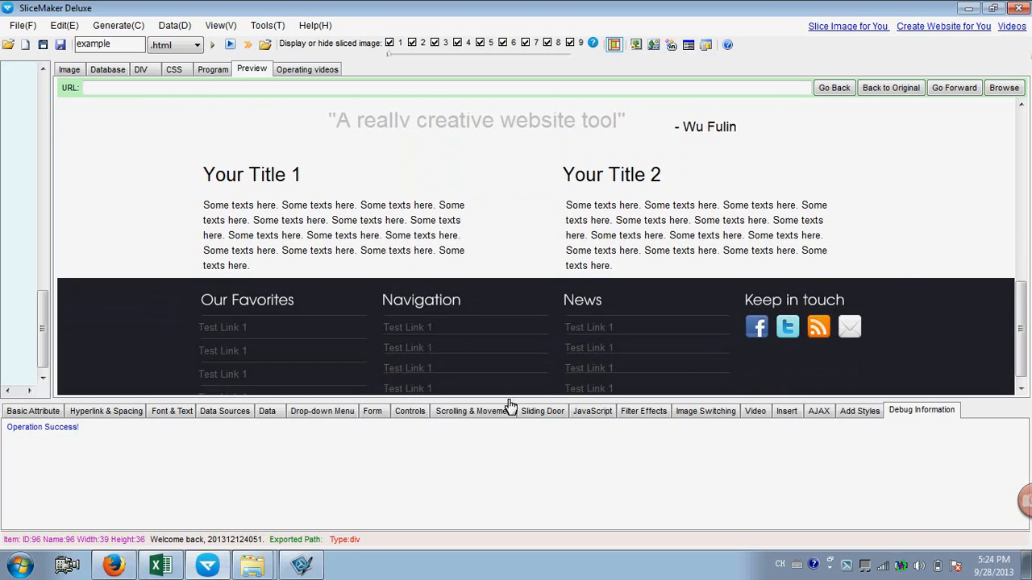
{"action": "left_click", "coordinate": [113, 565]}
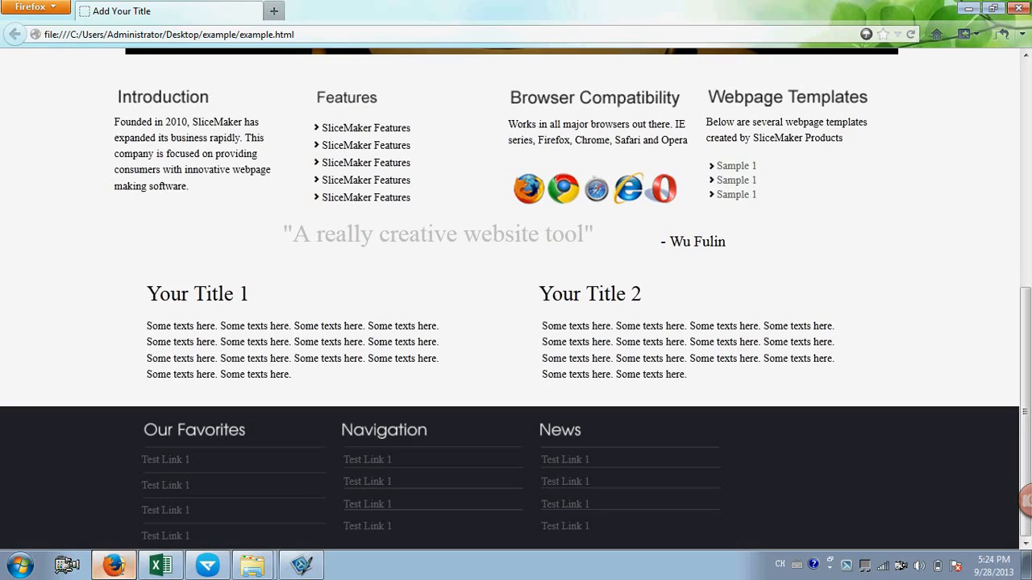
{"action": "left_click", "coordinate": [910, 34]}
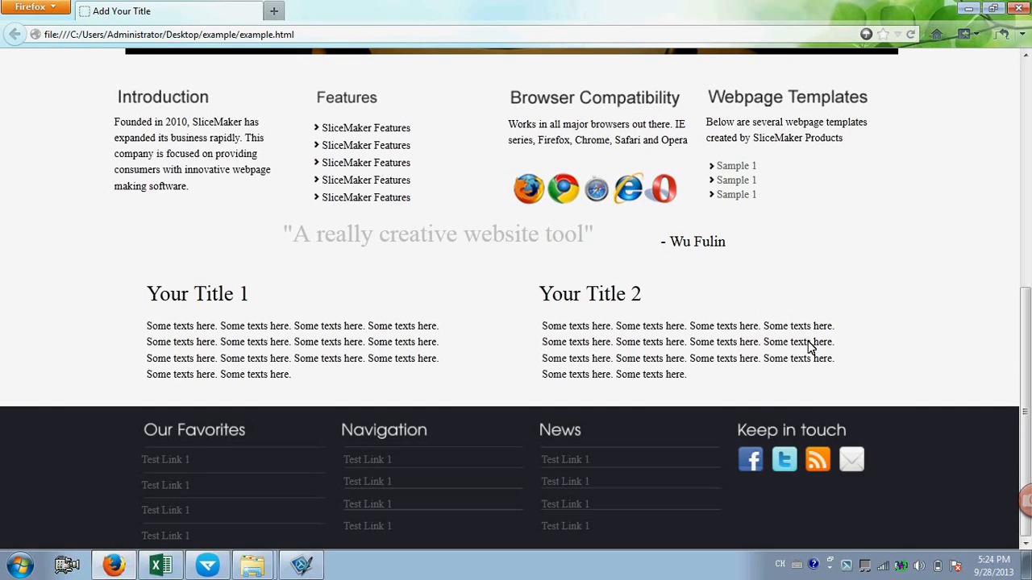
Step: Test the Twitter and mail icon links in the footer of the reloaded page
{"action": "left_click", "coordinate": [783, 466]}
{"action": "left_click_drag", "start_coordinate": [1025, 234], "coordinate": [1025, 463]}
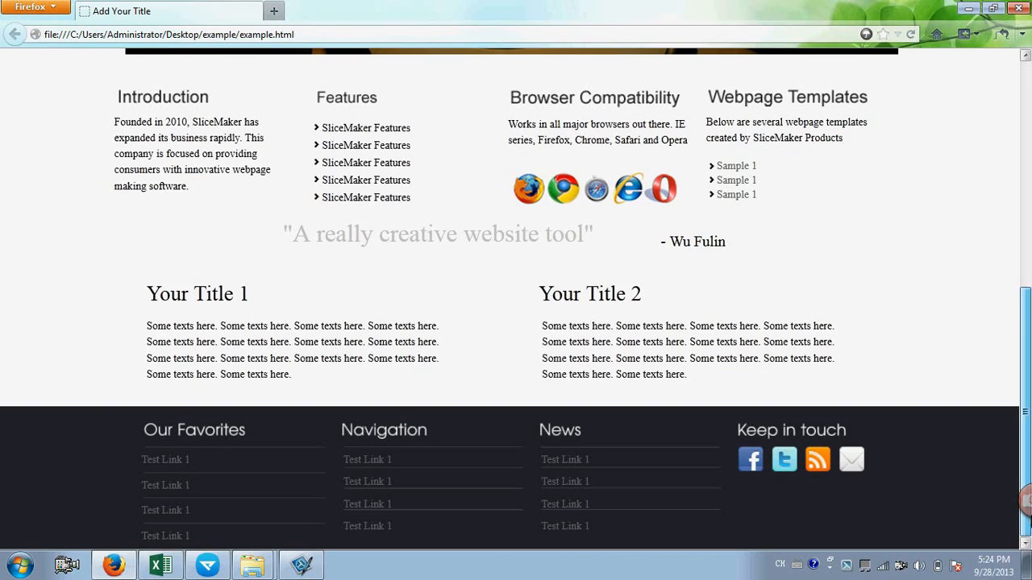
{"action": "left_click", "coordinate": [860, 468]}
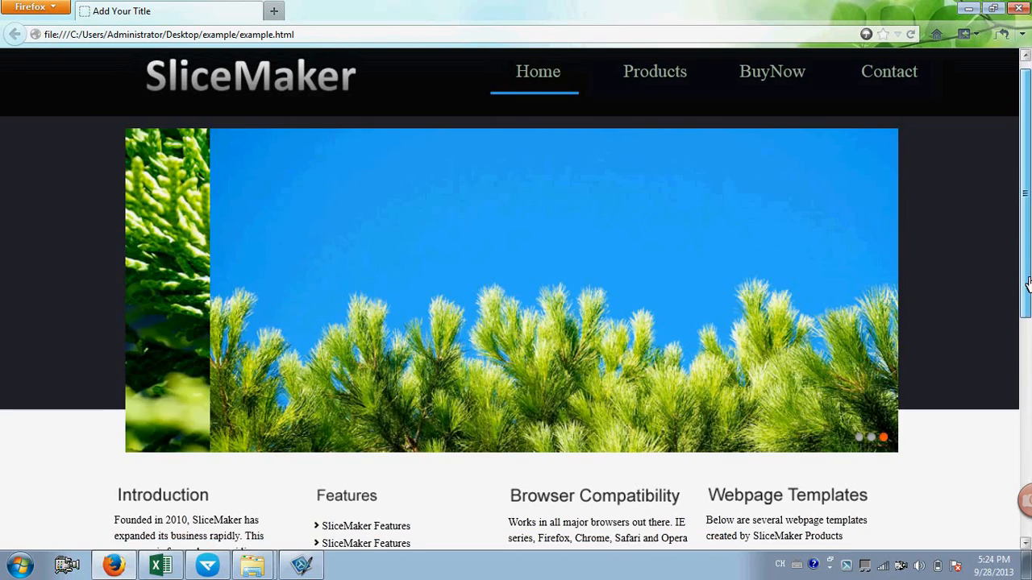
{"action": "left_click_drag", "start_coordinate": [1027, 284], "coordinate": [1023, 484]}
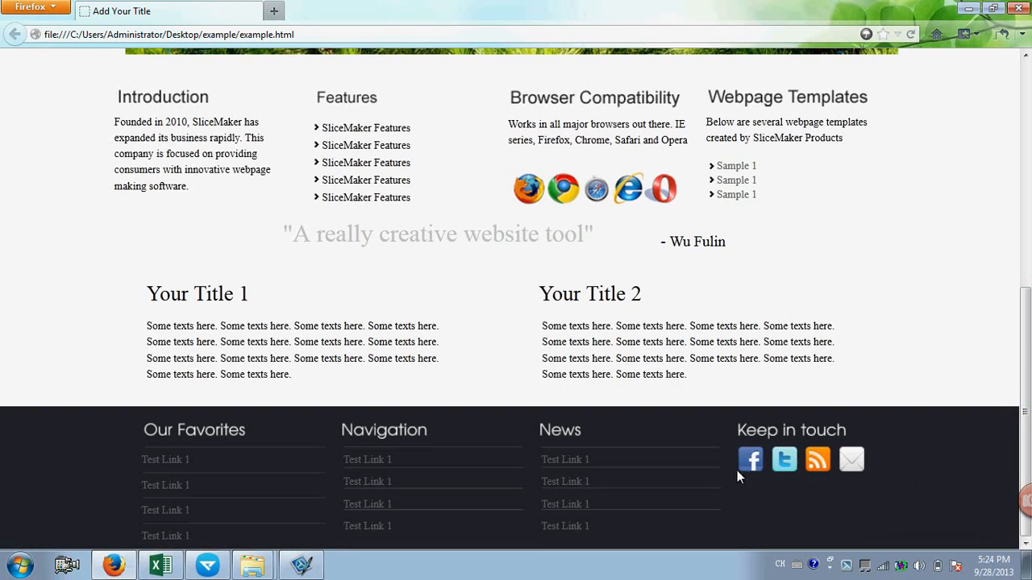
Step: Switch to SliceMaker and draw DIV slices around the Keep in touch input field, about 128 × 31, and the Subscribe button, about 83 × 29
{"action": "left_click", "coordinate": [207, 564]}
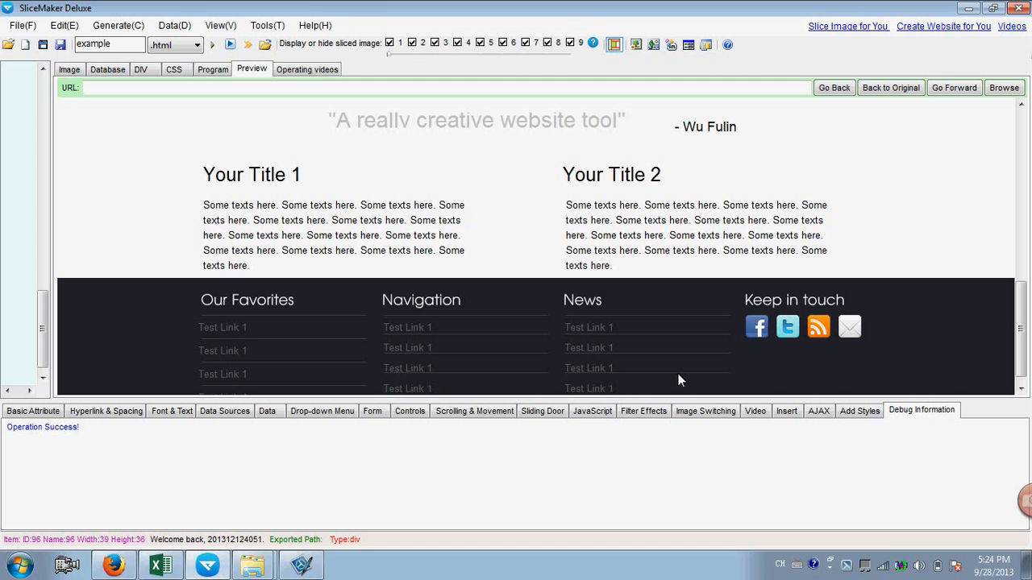
{"action": "left_click", "coordinate": [68, 68]}
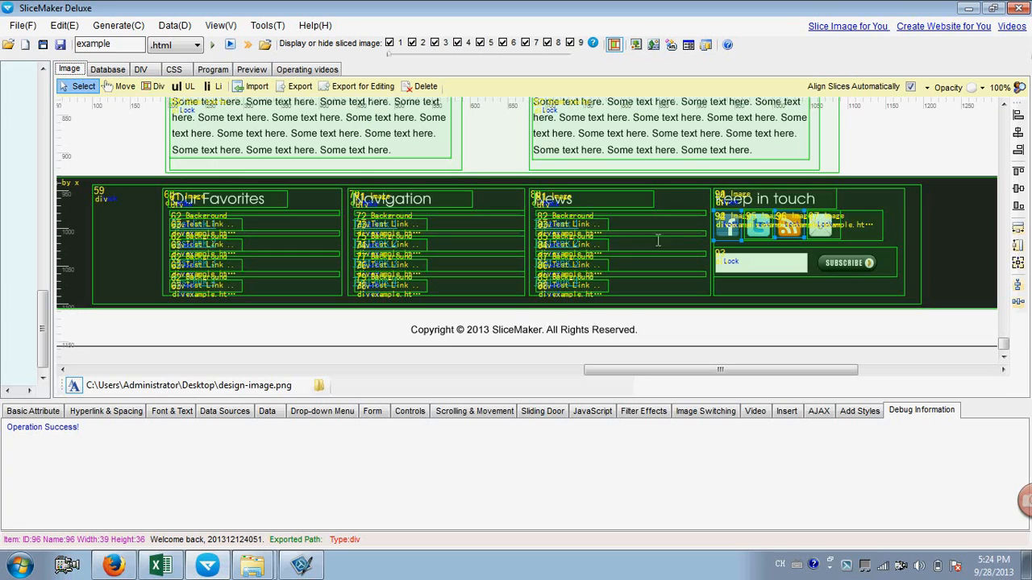
{"action": "left_click", "coordinate": [739, 266]}
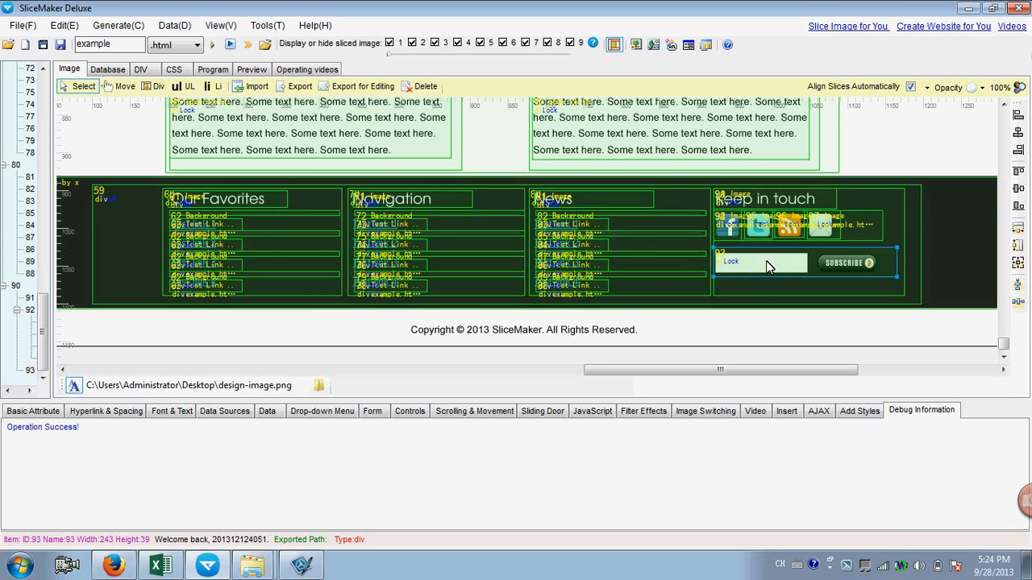
{"action": "left_click", "coordinate": [158, 86]}
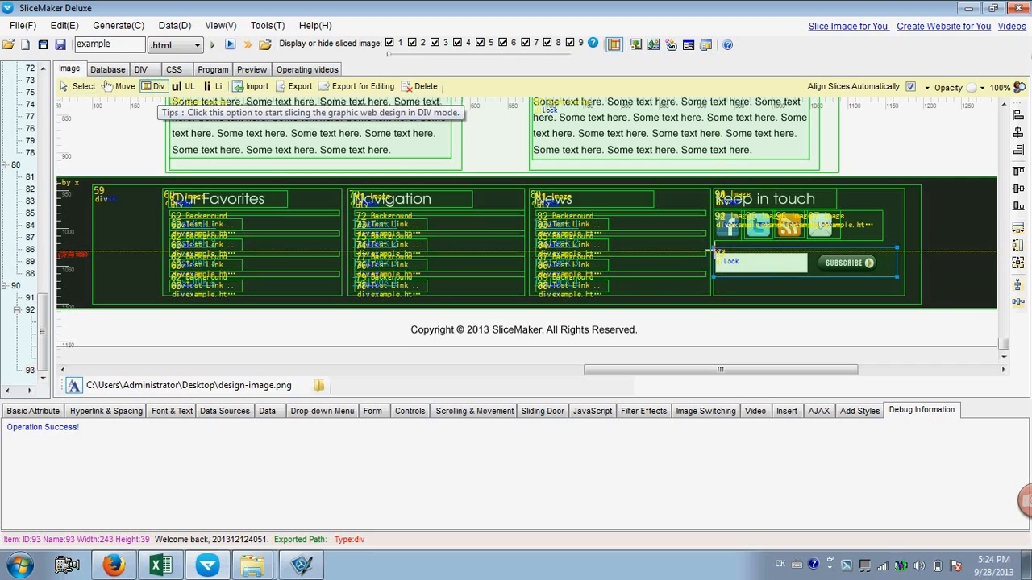
{"action": "left_click_drag", "start_coordinate": [712, 252], "coordinate": [811, 275]}
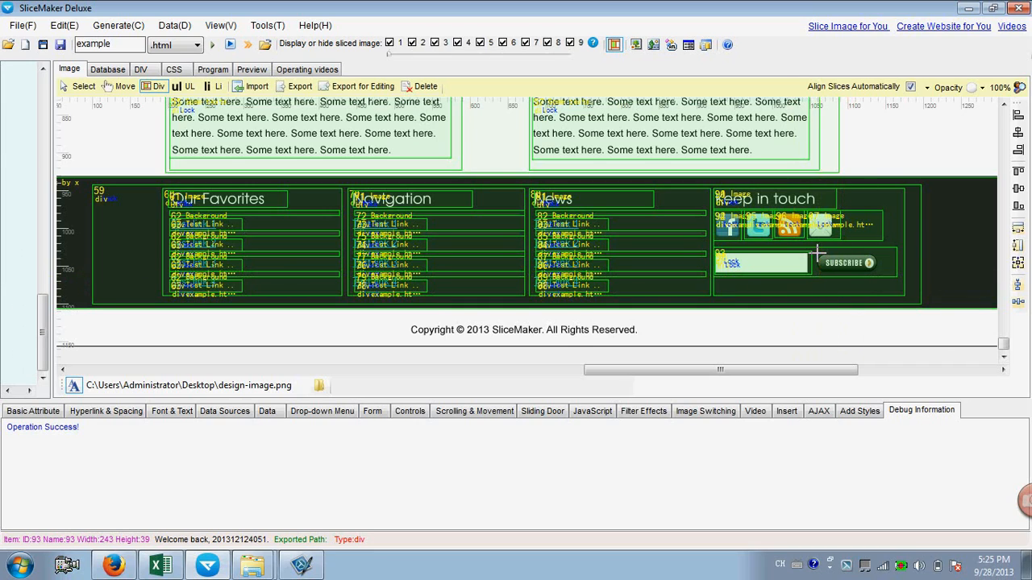
{"action": "left_click_drag", "start_coordinate": [817, 251], "coordinate": [880, 274]}
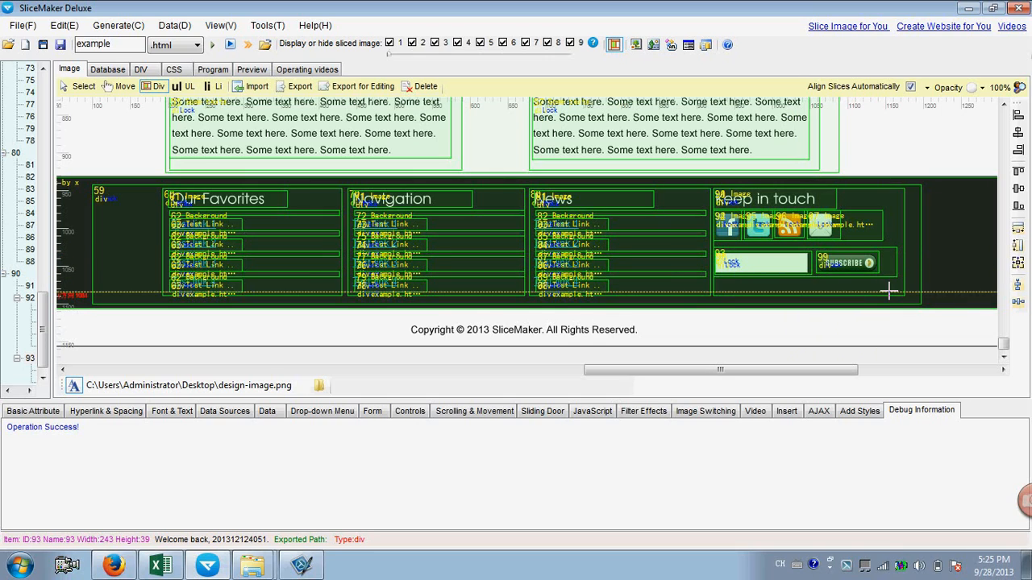
Step: Give the newsletter input field slice a white background color (#ffffff)
{"action": "left_click", "coordinate": [81, 87]}
{"action": "left_click", "coordinate": [756, 266]}
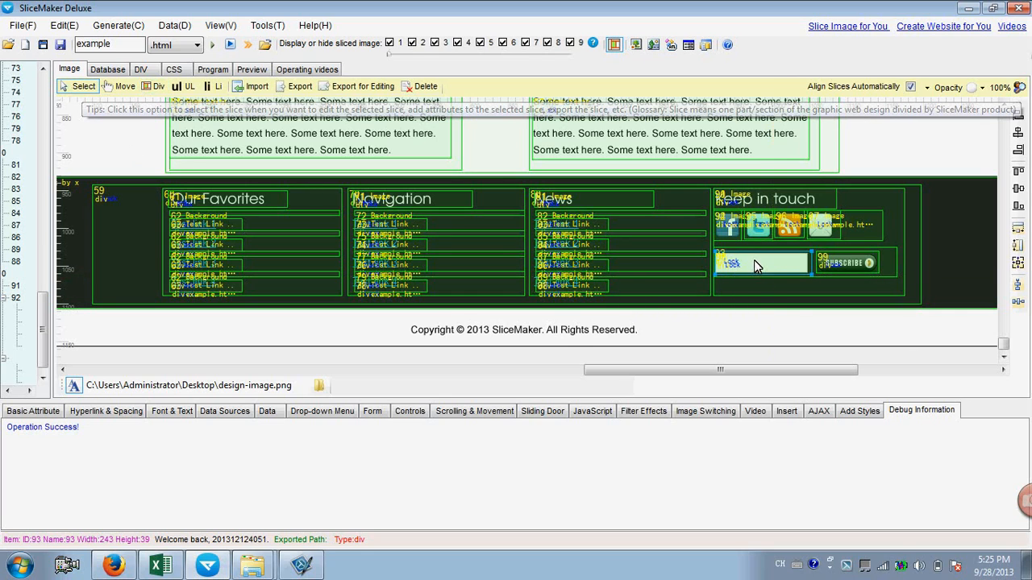
{"action": "left_click", "coordinate": [735, 262]}
{"action": "left_click", "coordinate": [46, 412]}
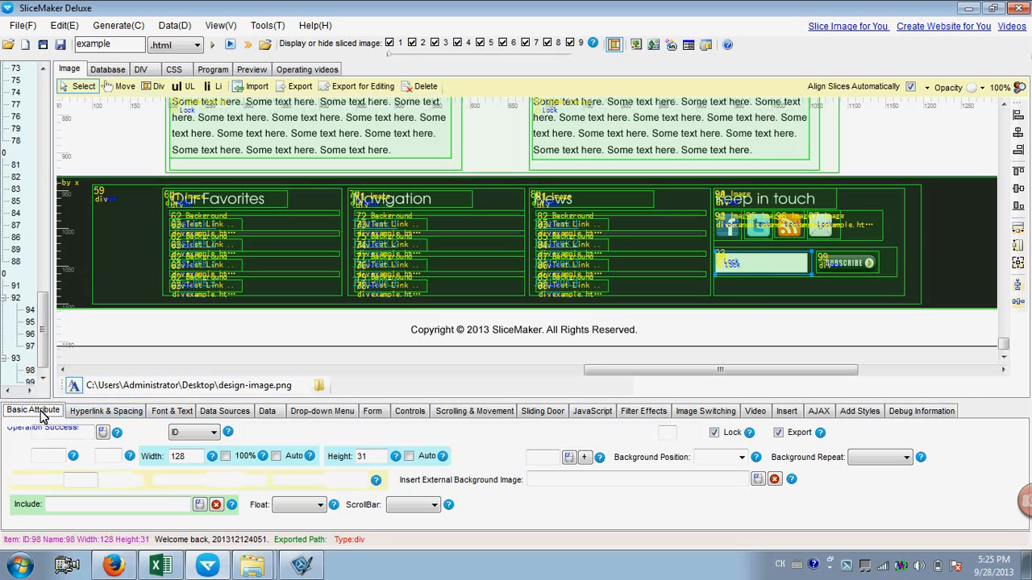
{"action": "left_click", "coordinate": [534, 458]}
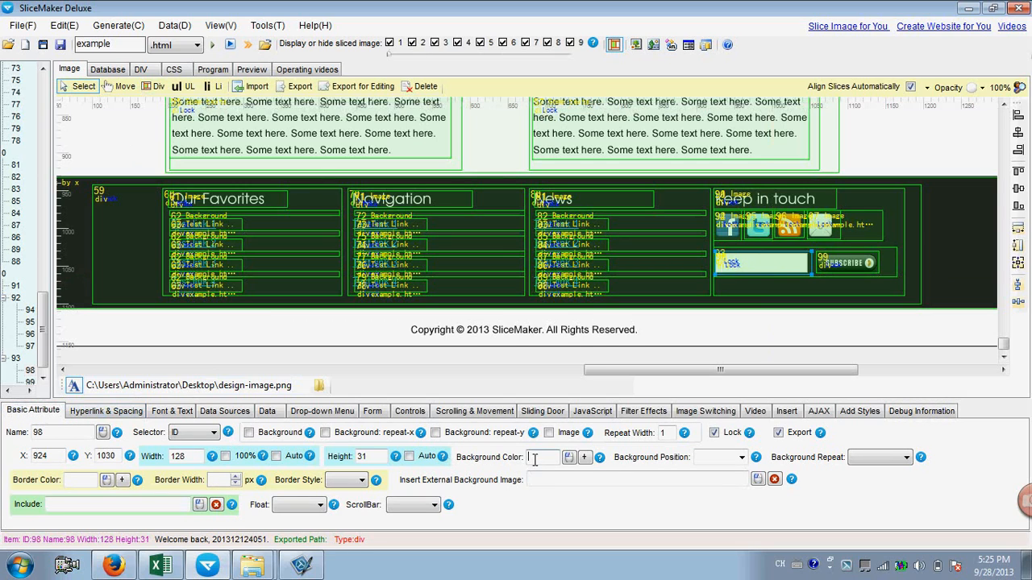
{"action": "left_click", "coordinate": [569, 458]}
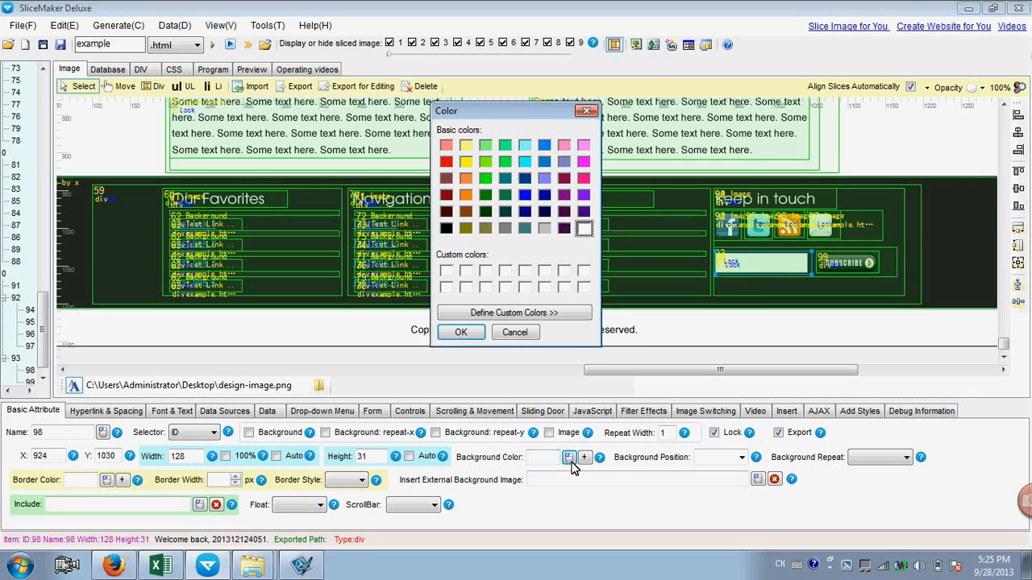
{"action": "left_click", "coordinate": [466, 334]}
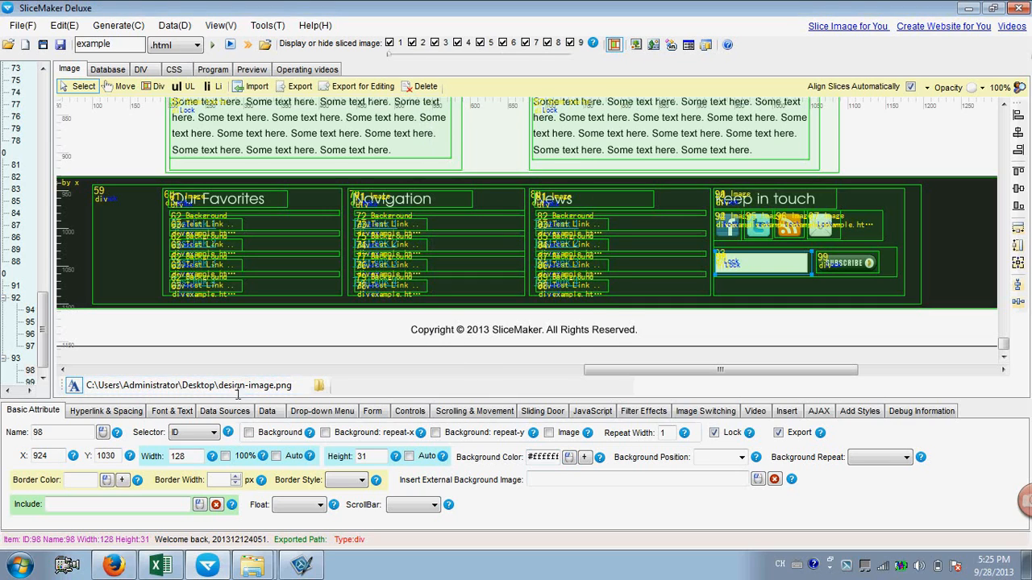
Step: Make the input field slice a TextBox control with control ID newsletter and control name newslettyer
{"action": "left_click", "coordinate": [412, 412]}
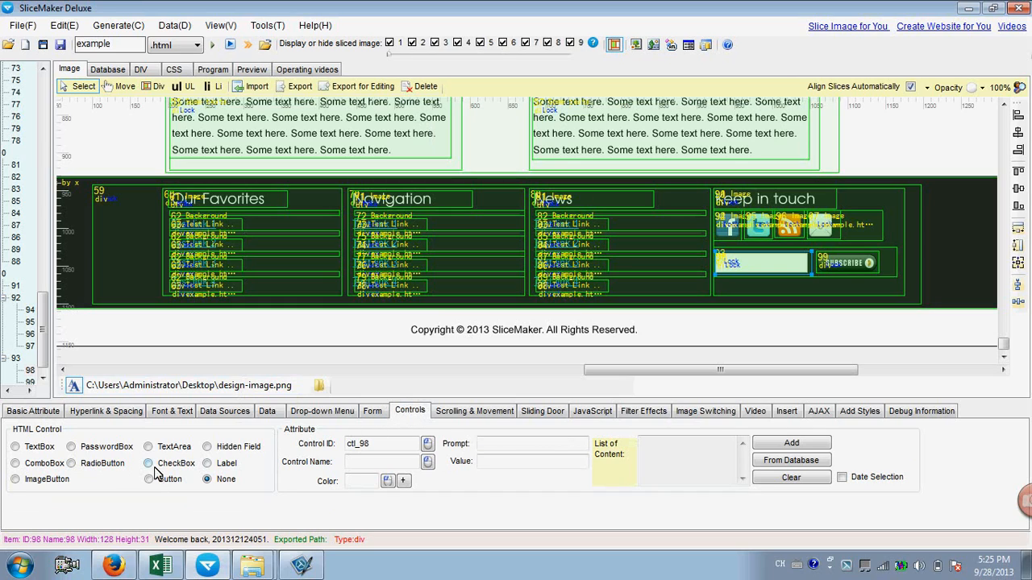
{"action": "left_click", "coordinate": [16, 447]}
{"action": "left_click_drag", "start_coordinate": [372, 443], "coordinate": [323, 439]}
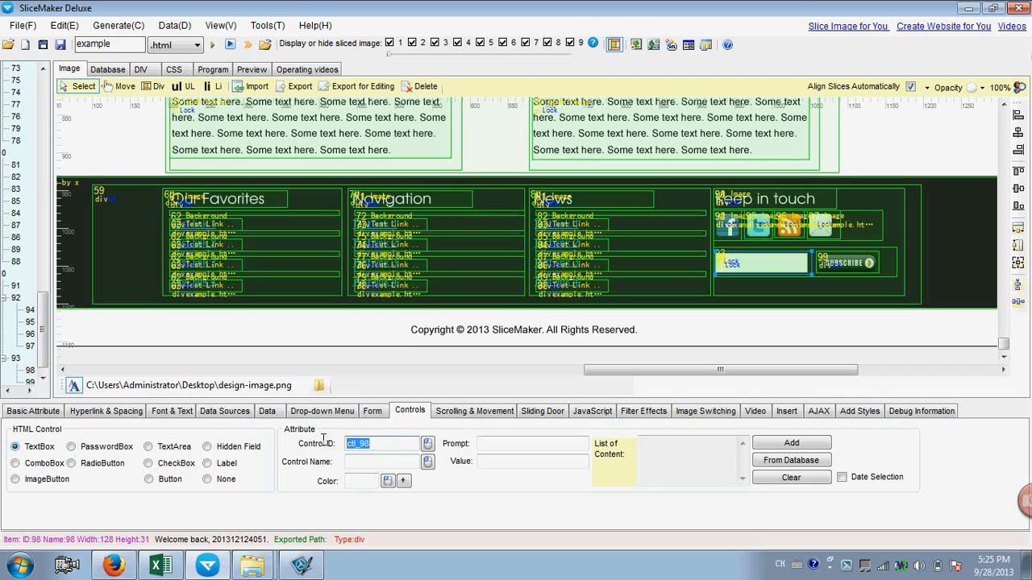
{"action": "type", "text": "new"}
{"action": "left_click_drag", "start_coordinate": [390, 444], "coordinate": [328, 472]}
{"action": "type", "text": "c"}
{"action": "left_click", "coordinate": [376, 461]}
{"action": "left_click_drag", "start_coordinate": [371, 445], "coordinate": [315, 448]}
{"action": "type", "text": "newsletter"}
{"action": "left_click", "coordinate": [368, 466]}
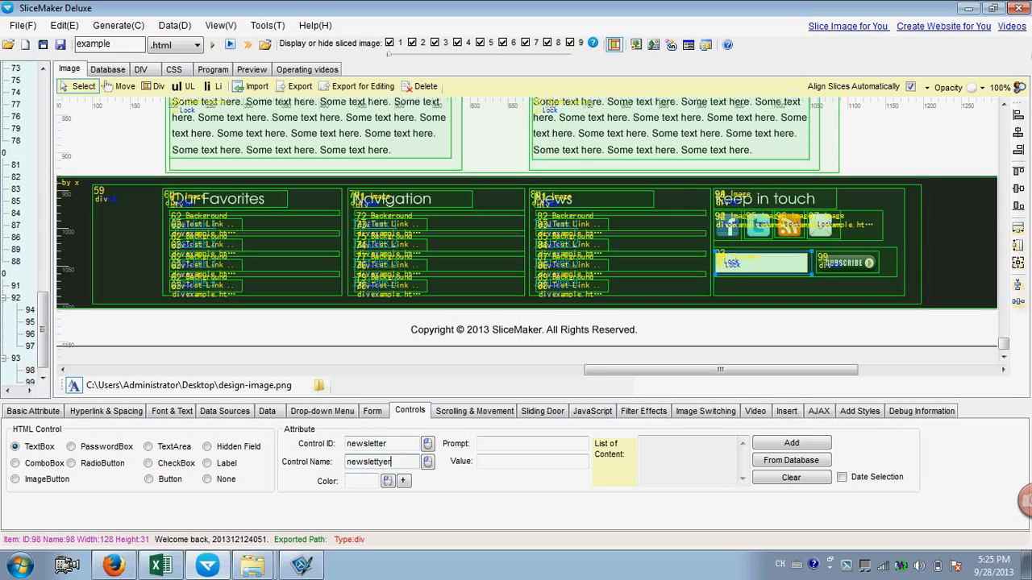
Step: Set the text box's prompt to subscribe and turn the Subscribe button slice into an ImageButton control
{"action": "left_click", "coordinate": [486, 444]}
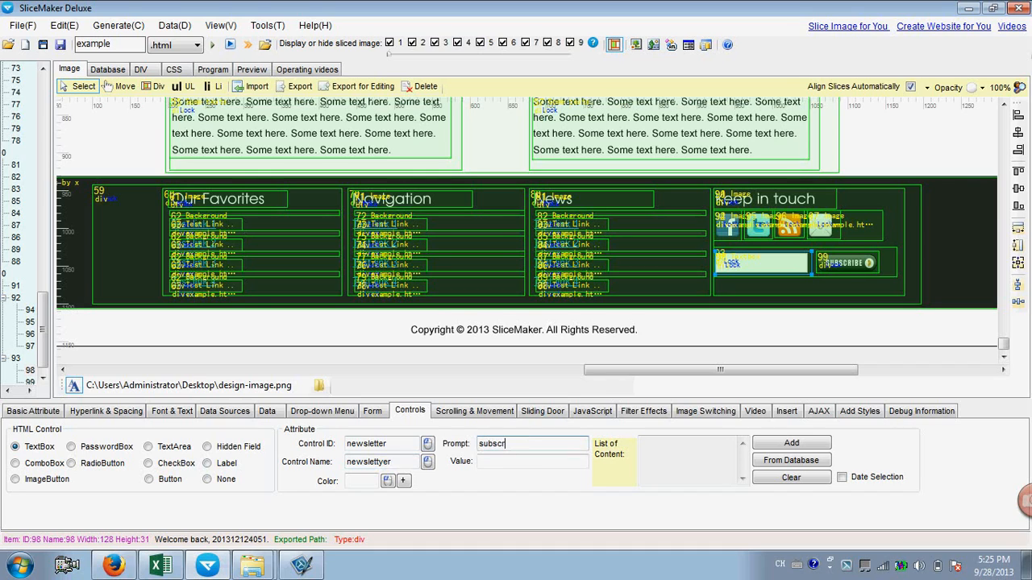
{"action": "left_click_drag", "start_coordinate": [550, 444], "coordinate": [437, 445]}
{"action": "left_click", "coordinate": [509, 448]}
{"action": "left_click_drag", "start_coordinate": [517, 444], "coordinate": [455, 444]}
{"action": "left_click", "coordinate": [509, 444]}
{"action": "left_click", "coordinate": [830, 266]}
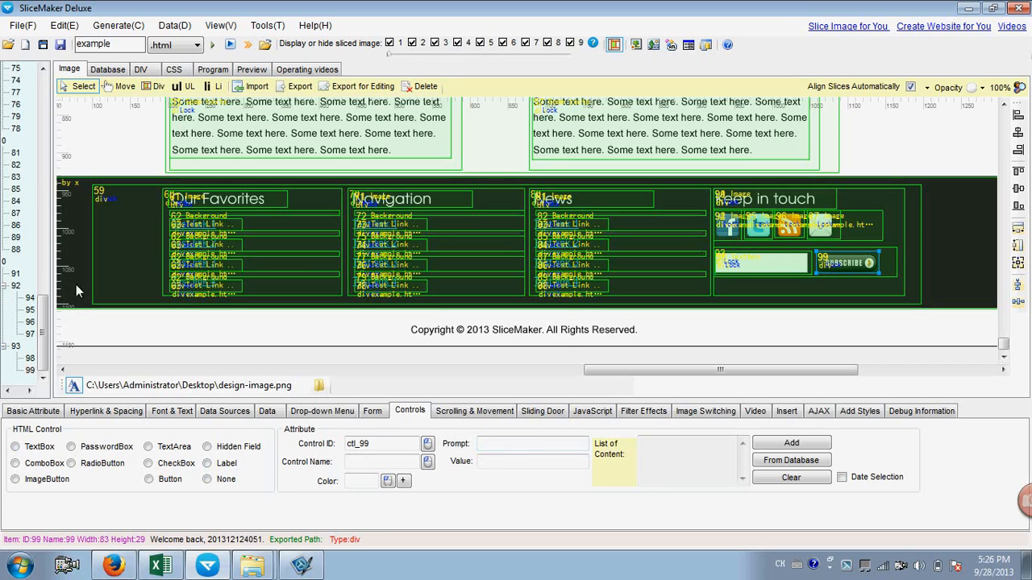
{"action": "left_click", "coordinate": [15, 479]}
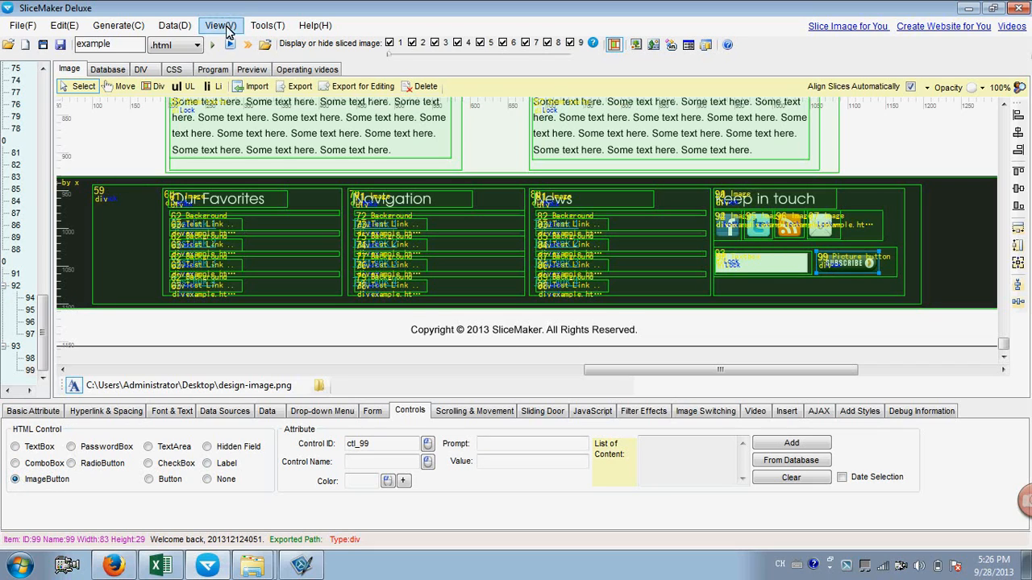
Step: Regenerate and export the page with the new form controls, overwriting the existing example.html
{"action": "left_click", "coordinate": [217, 44]}
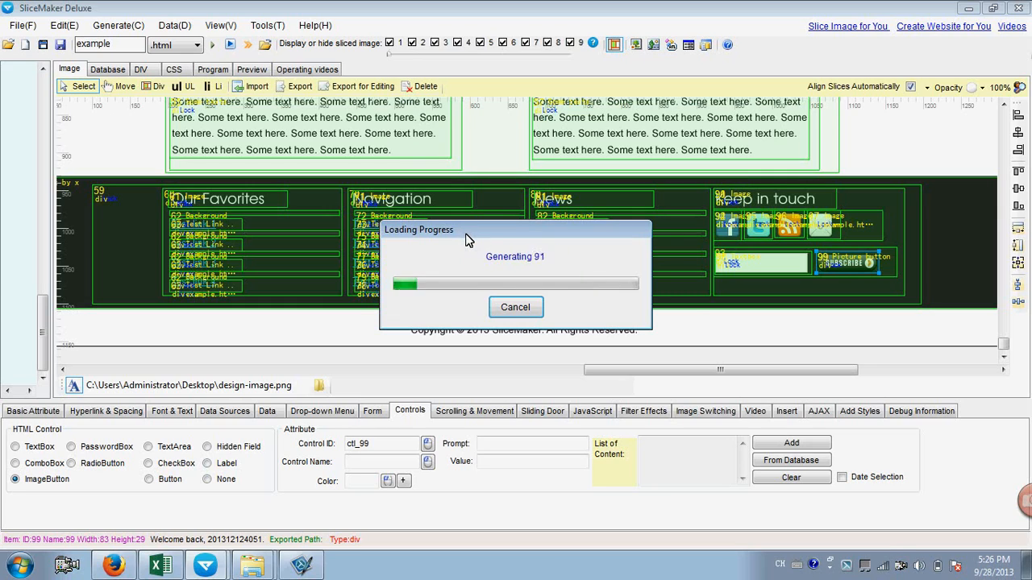
{"action": "left_click", "coordinate": [575, 337]}
{"action": "left_click", "coordinate": [635, 345]}
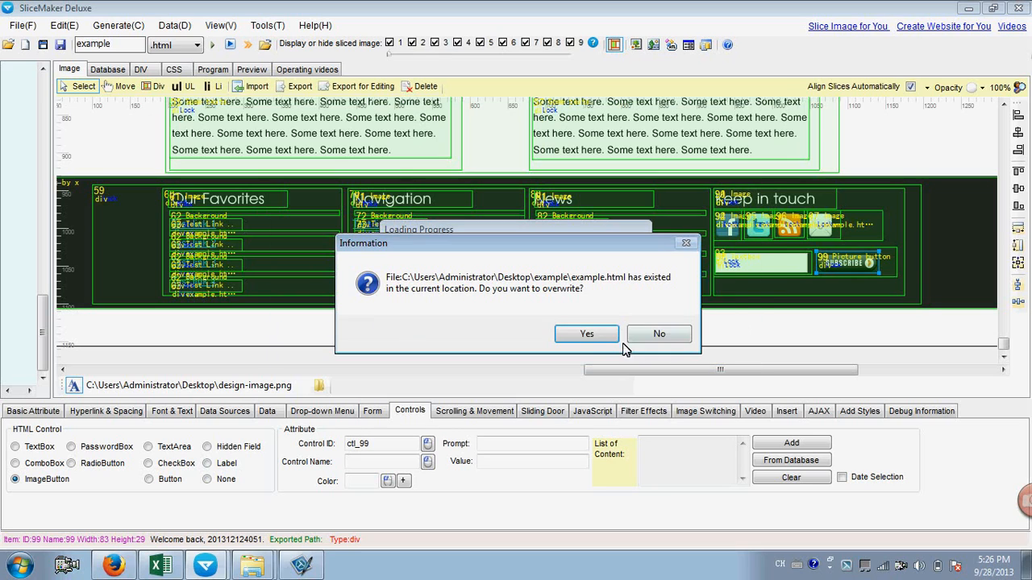
{"action": "left_click", "coordinate": [601, 335]}
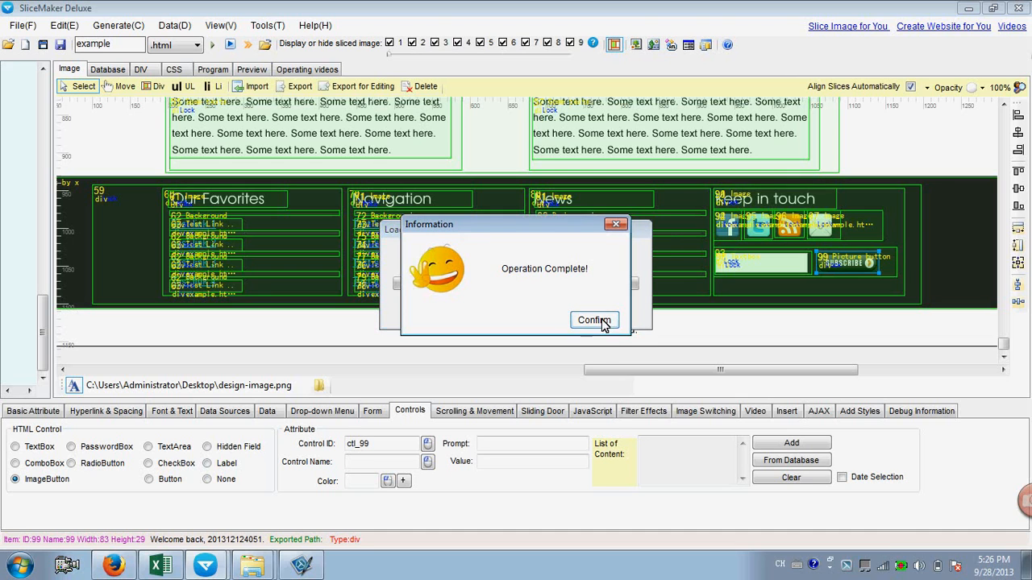
{"action": "left_click", "coordinate": [604, 321]}
Step: Test the newsletter text box in the preview by entering "we can enter here" and clearing it again
{"action": "left_click_drag", "start_coordinate": [1021, 162], "coordinate": [1022, 334]}
{"action": "left_click", "coordinate": [808, 347]}
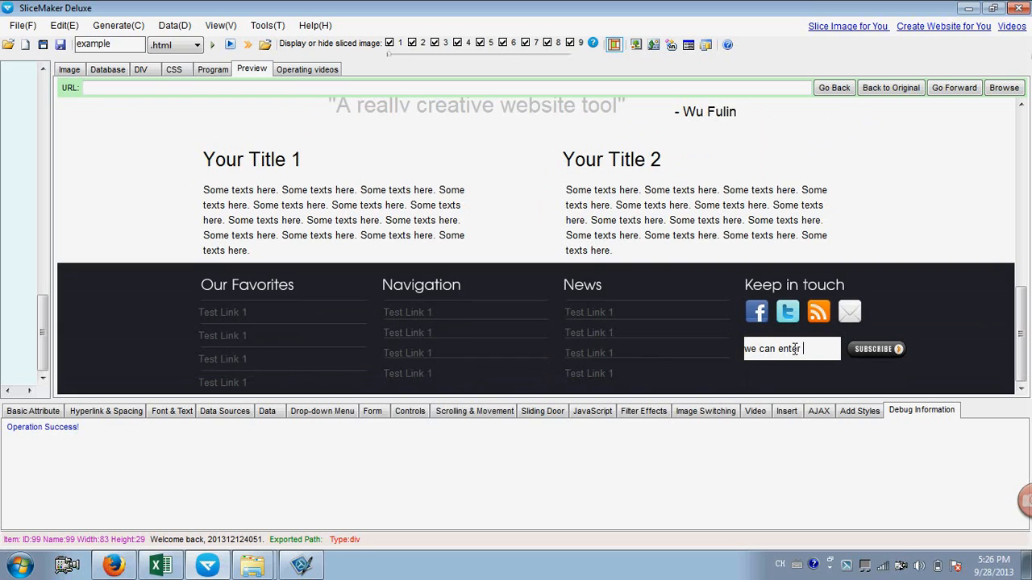
{"action": "type", "text": "here"}
{"action": "key", "text": "BackSpace"}
{"action": "key", "text": "BackSpace"}
{"action": "key", "text": "BackSpace"}
{"action": "key", "text": "BackSpace"}
{"action": "key", "text": "BackSpace"}
{"action": "key", "text": "BackSpace"}
{"action": "key", "text": "BackSpace"}
{"action": "key", "text": "BackSpace"}
{"action": "key", "text": "BackSpace"}
{"action": "key", "text": "BackSpace"}
{"action": "key", "text": "BackSpace"}
{"action": "key", "text": "BackSpace"}
{"action": "key", "text": "BackSpace"}
{"action": "key", "text": "BackSpace"}
{"action": "key", "text": "BackSpace"}
{"action": "key", "text": "BackSpace"}
{"action": "key", "text": "BackSpace"}
{"action": "key", "text": "BackSpace"}
{"action": "key", "text": "BackSpace"}
{"action": "key", "text": "BackSpace"}
Step: Switch to Firefox, reload example.html, and test the text box with "enter your email" and the Subscribe button
{"action": "left_click", "coordinate": [113, 565]}
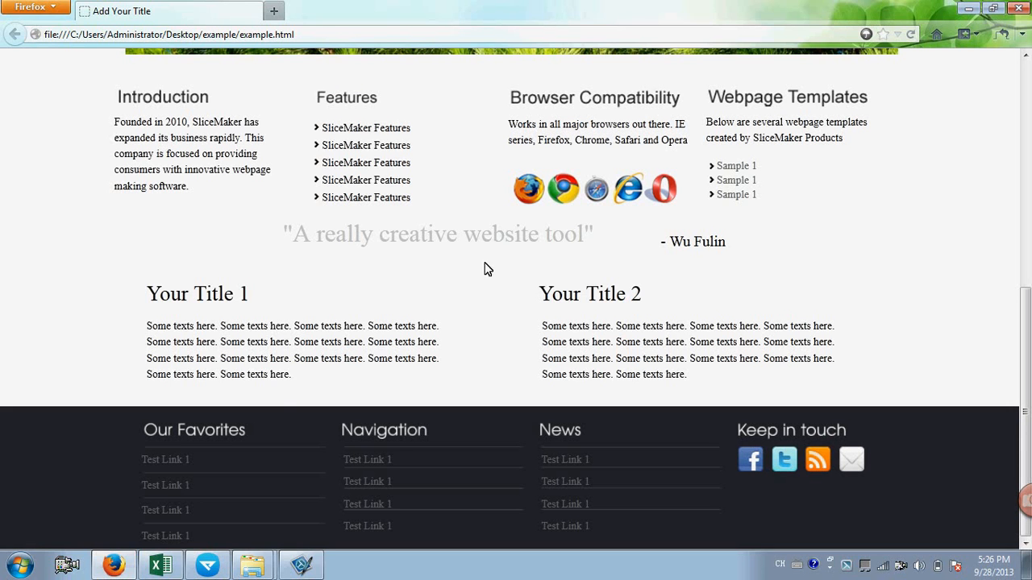
{"action": "left_click", "coordinate": [908, 36]}
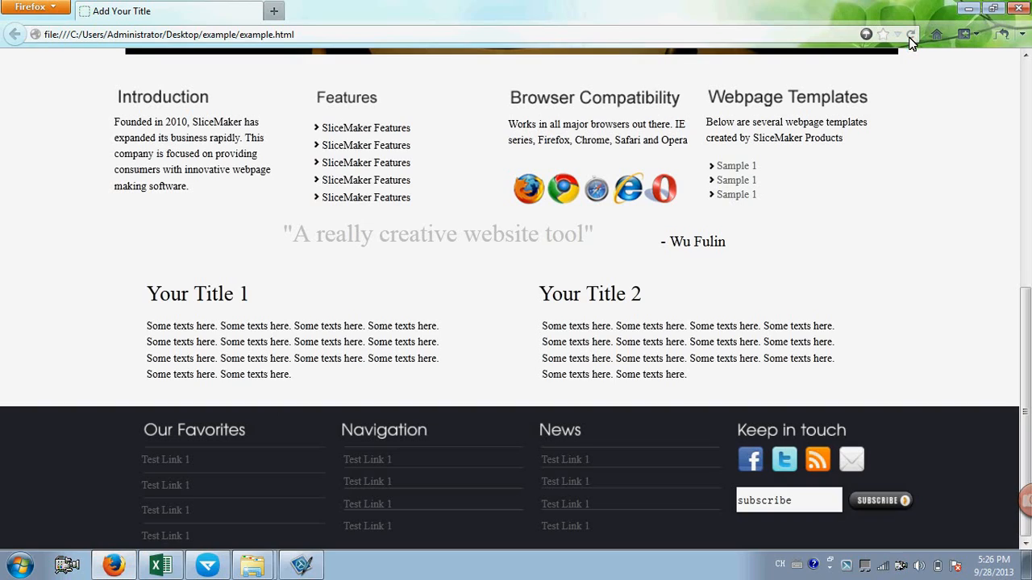
{"action": "left_click", "coordinate": [796, 501]}
{"action": "type", "text": "enter your email"}
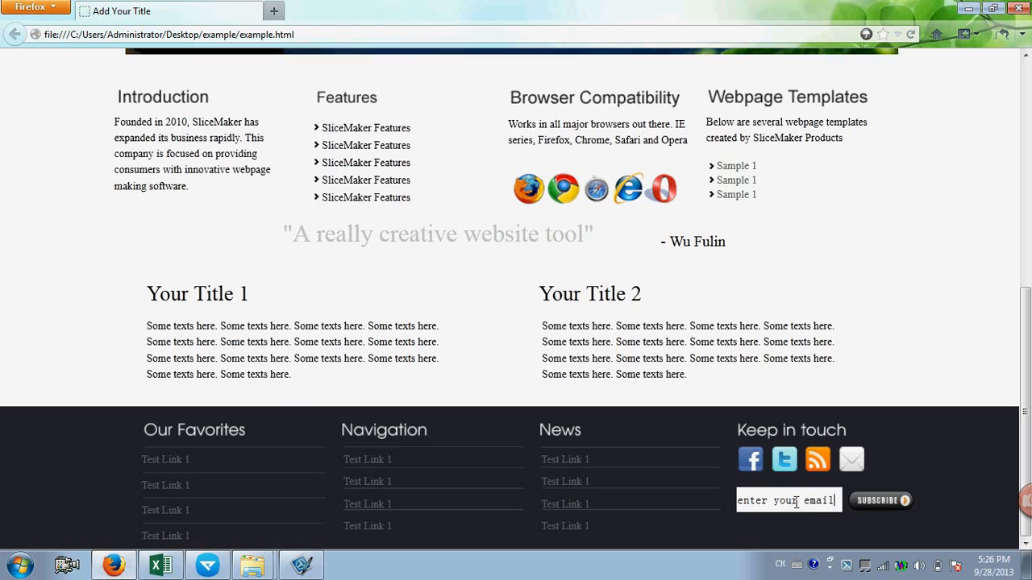
{"action": "left_click", "coordinate": [870, 500]}
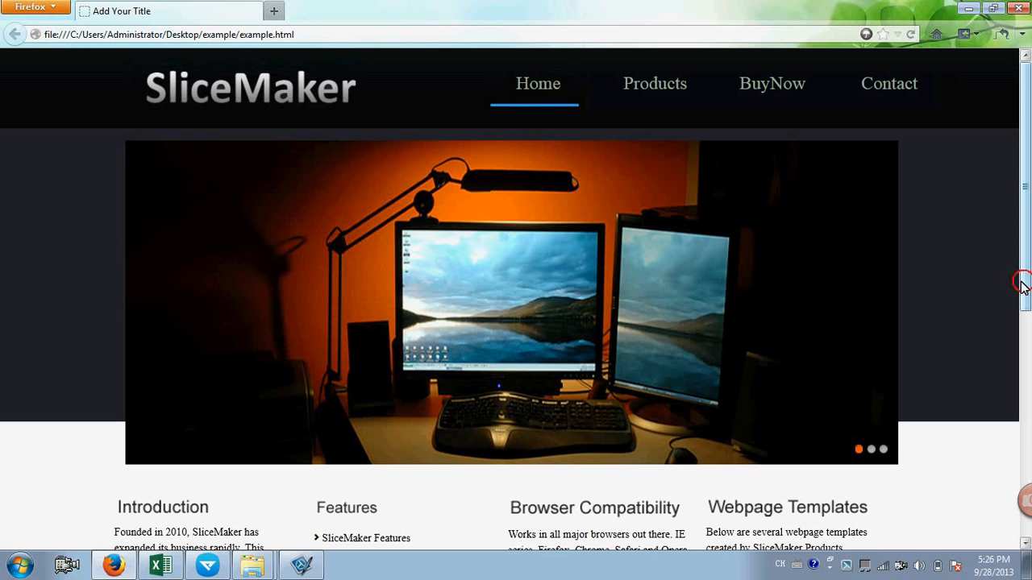
{"action": "left_click_drag", "start_coordinate": [1022, 284], "coordinate": [1022, 528]}
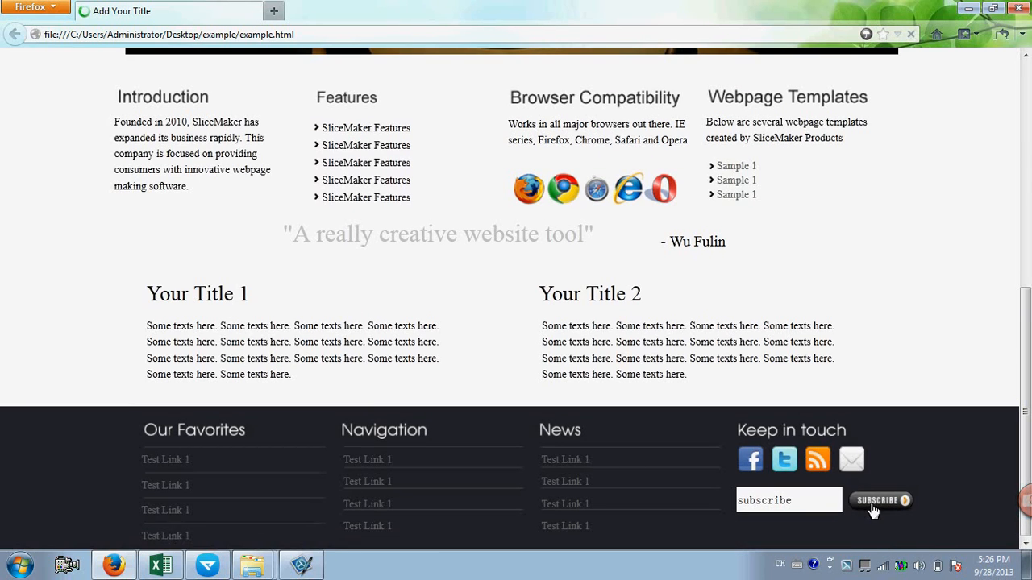
{"action": "left_click", "coordinate": [872, 505]}
{"action": "left_click_drag", "start_coordinate": [1029, 266], "coordinate": [1029, 496]}
Step: Switch to SliceMaker and draw a full-width Div slice over the copyright strip, plus one about 320 × 27 px around its text
{"action": "left_click", "coordinate": [210, 567]}
{"action": "left_click", "coordinate": [74, 70]}
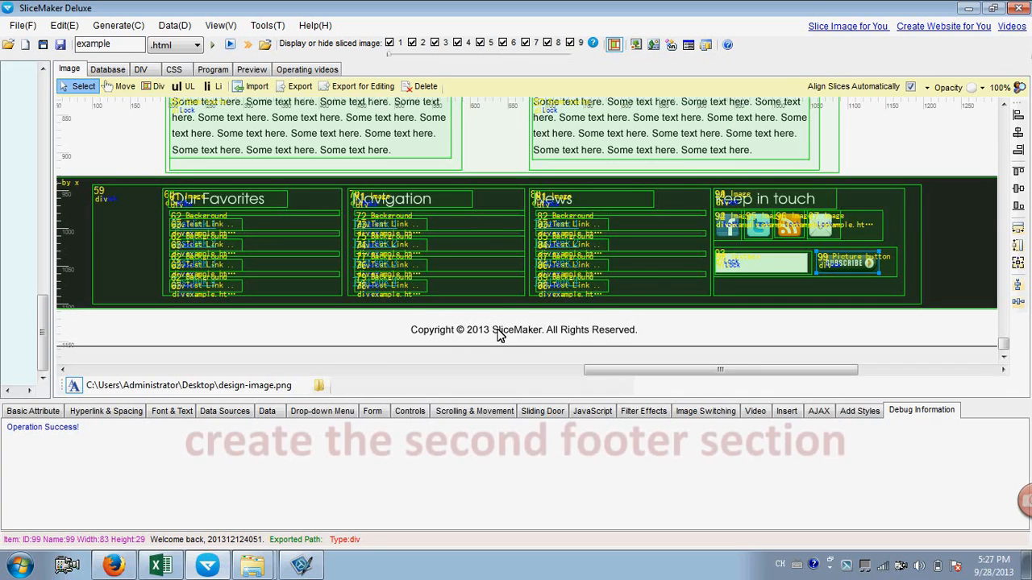
{"action": "left_click", "coordinate": [530, 326]}
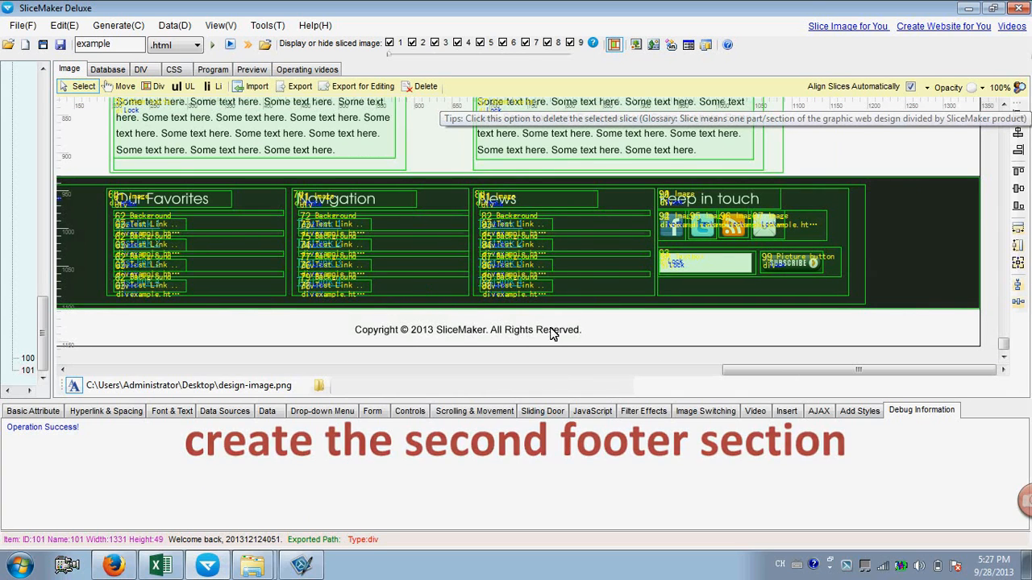
{"action": "left_click", "coordinate": [1017, 87]}
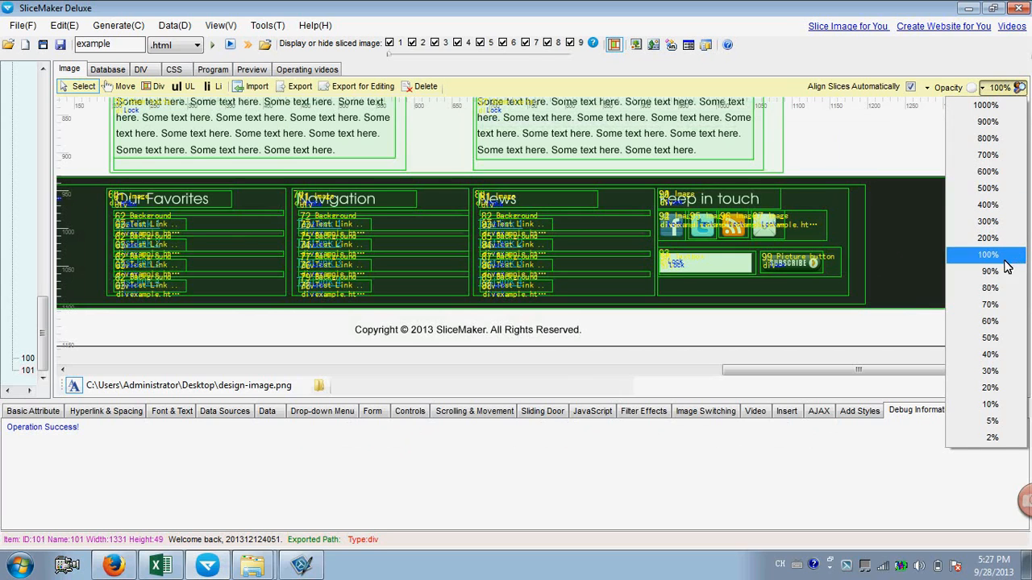
{"action": "left_click", "coordinate": [996, 322]}
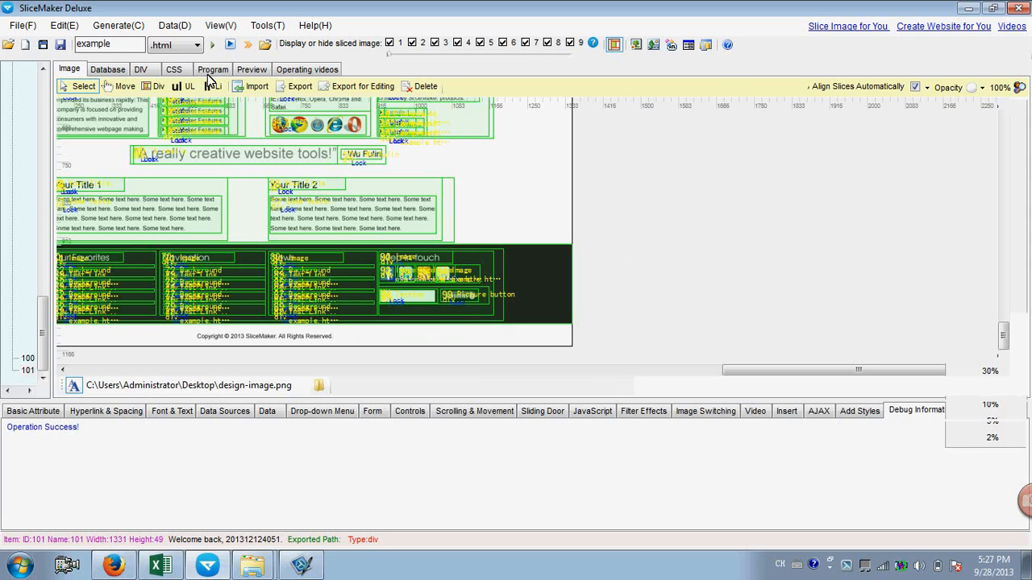
{"action": "left_click", "coordinate": [121, 86]}
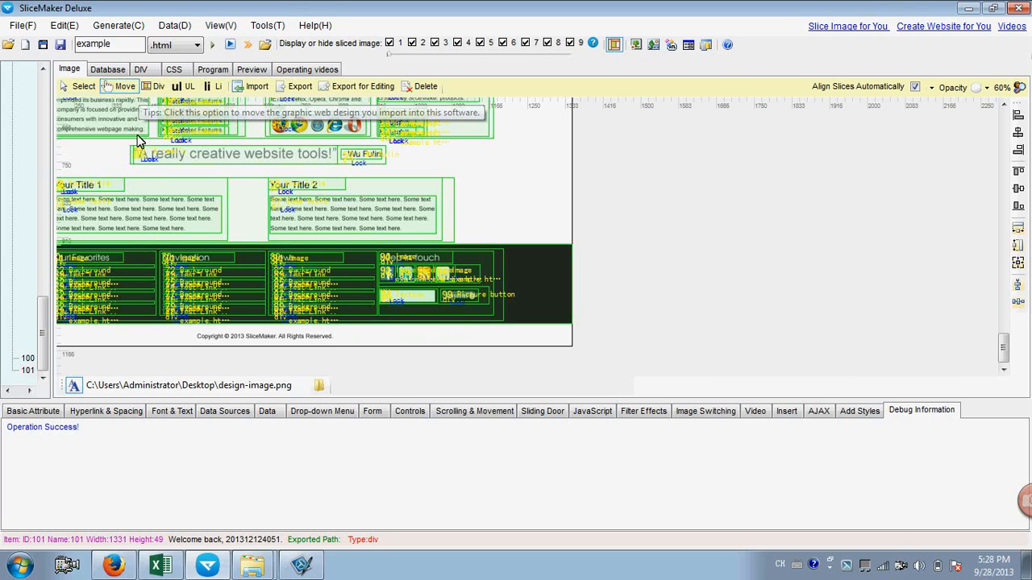
{"action": "left_click_drag", "start_coordinate": [158, 186], "coordinate": [353, 166]}
{"action": "left_click", "coordinate": [154, 87]}
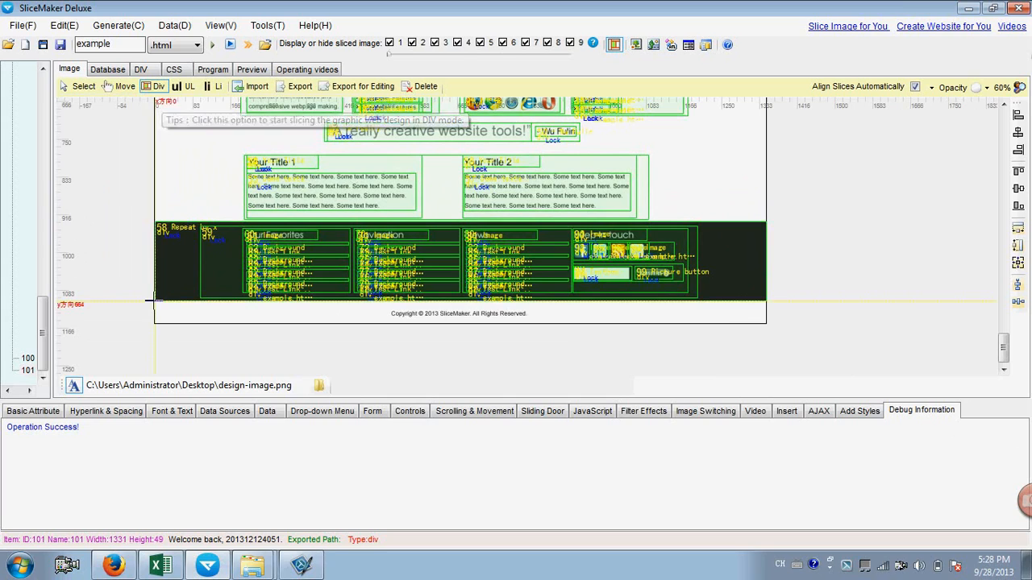
{"action": "left_click_drag", "start_coordinate": [161, 302], "coordinate": [814, 346]}
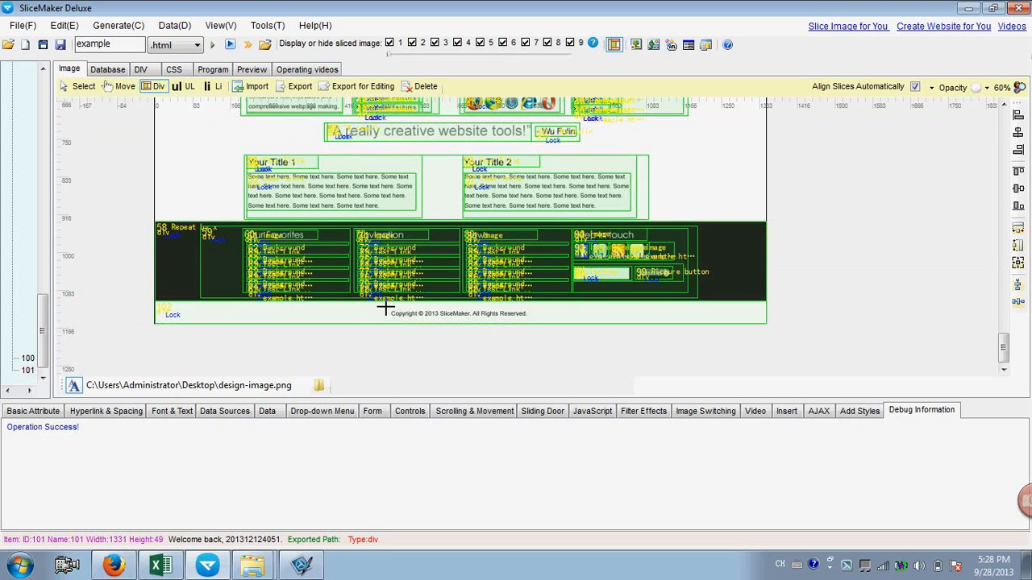
{"action": "left_click_drag", "start_coordinate": [385, 307], "coordinate": [530, 320]}
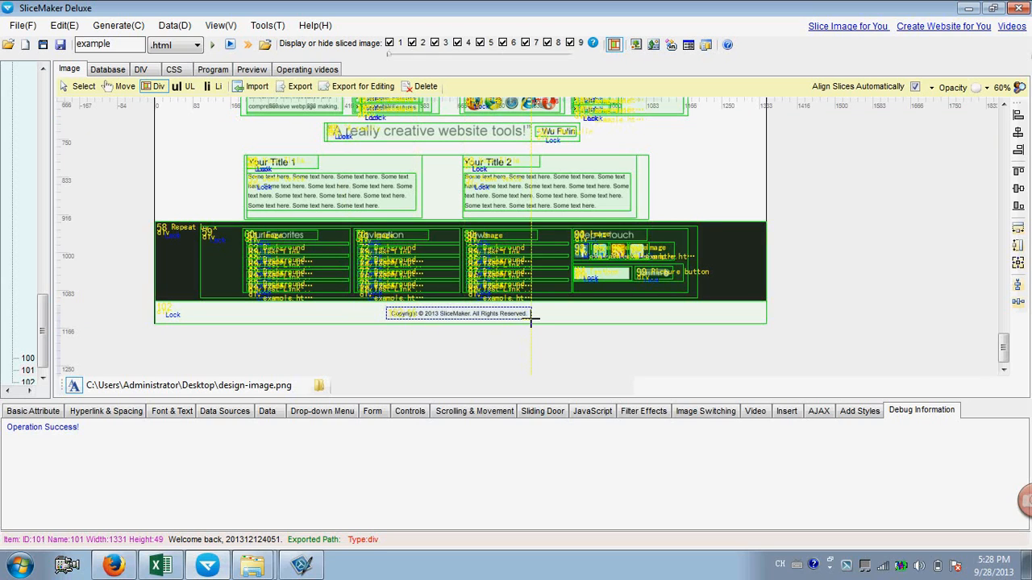
Step: Set the text of the inner copyright slice to "Copyright (c) 2013 Slicemaker. All Rights Reserved."
{"action": "left_click", "coordinate": [80, 86]}
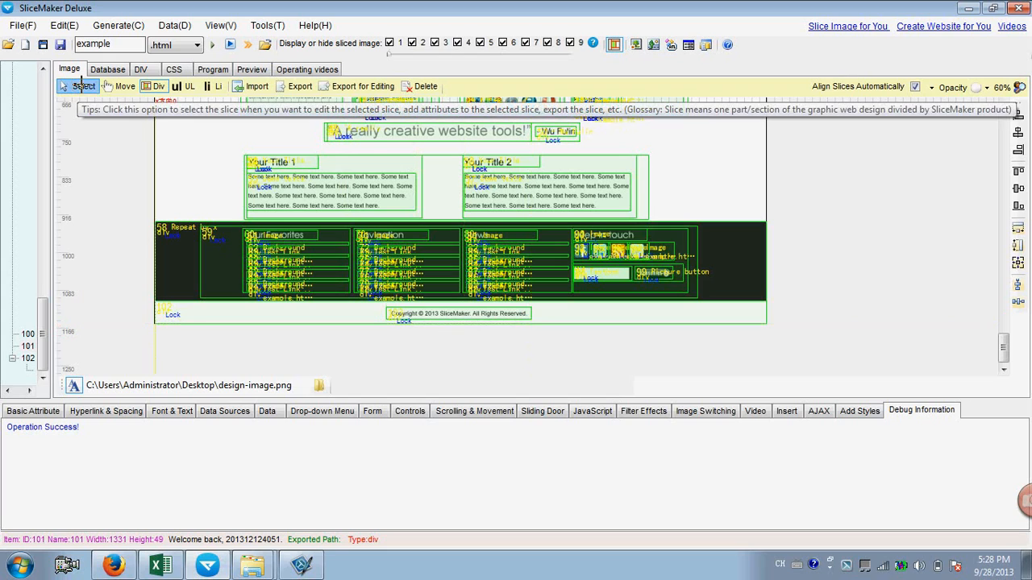
{"action": "left_click", "coordinate": [421, 318]}
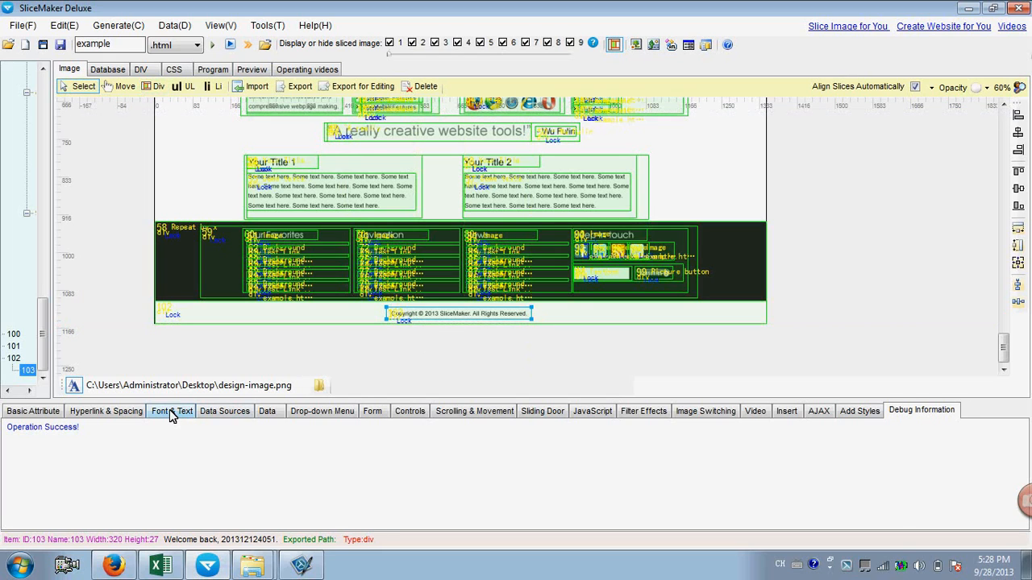
{"action": "left_click", "coordinate": [172, 411]}
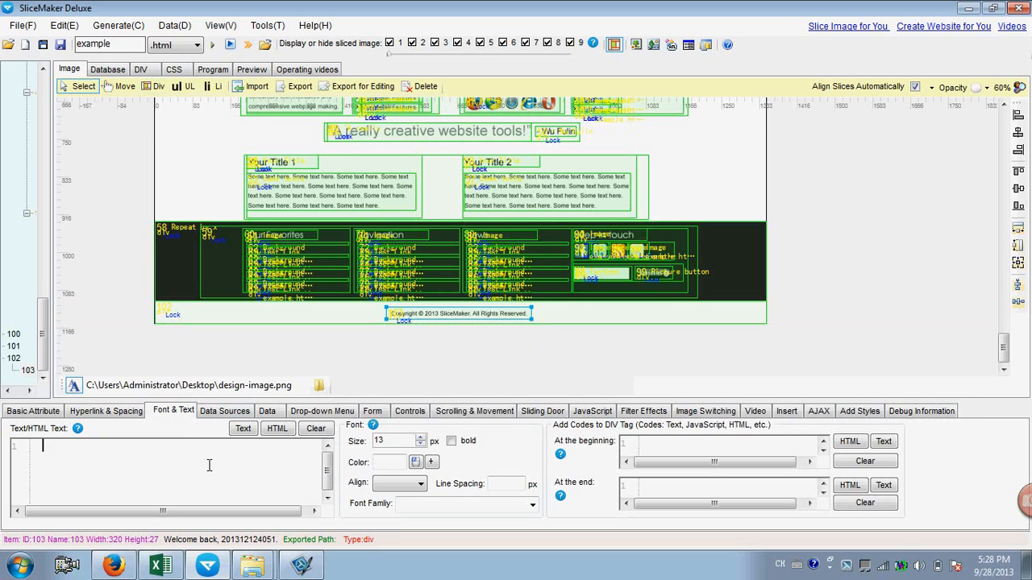
{"action": "type", "text": "Copyright (c) 2013 "}
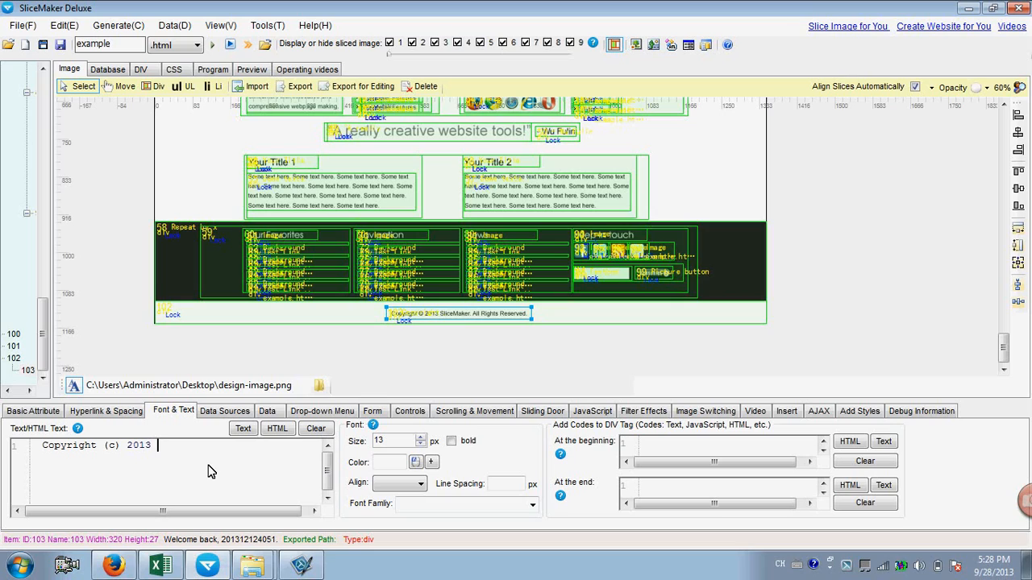
{"action": "type", "text": "Slicemaker "}
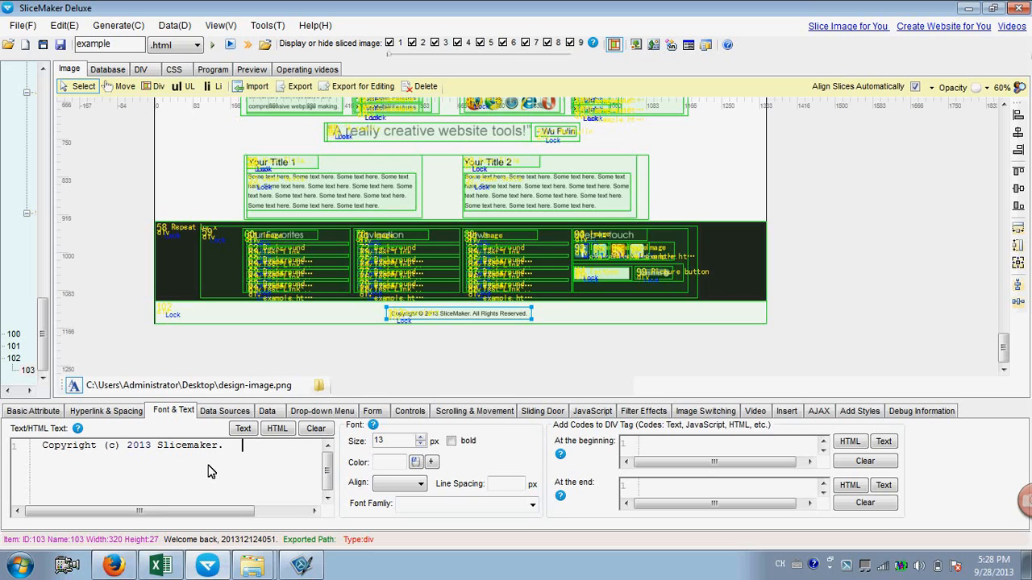
{"action": "type", "text": " All Rights"}
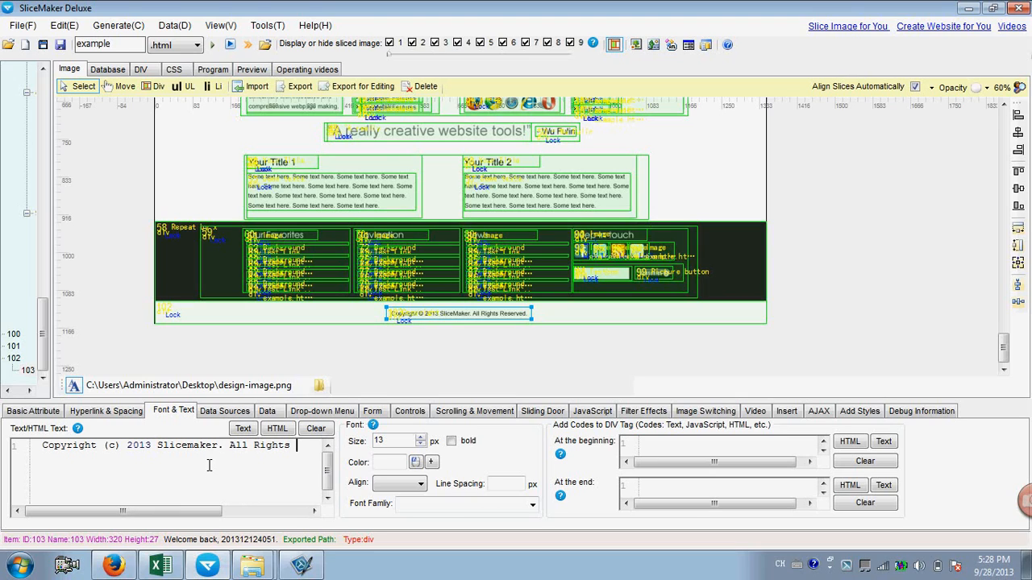
{"action": "type", "text": " Reserved"}
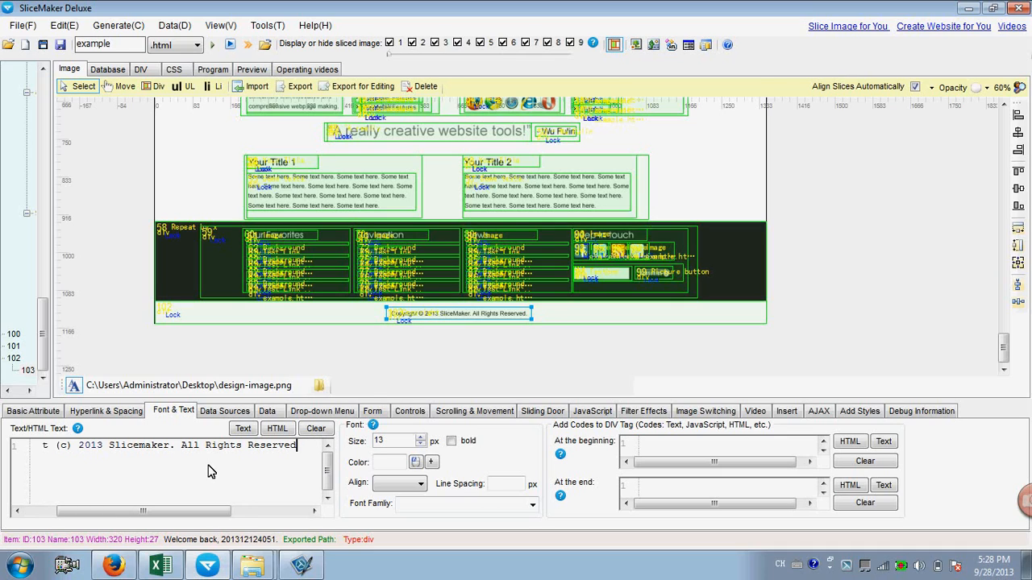
{"action": "type", "text": "."}
Step: Generate the DIV and CSS with the copyright section and export the page, overwriting the existing example.html
{"action": "left_click", "coordinate": [213, 46]}
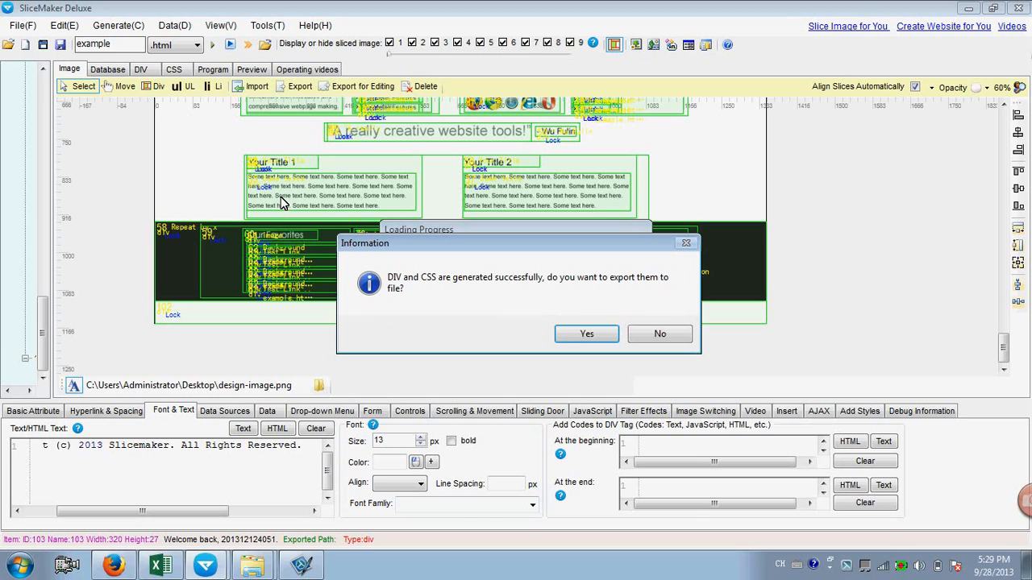
{"action": "left_click", "coordinate": [567, 332]}
{"action": "left_click", "coordinate": [653, 344]}
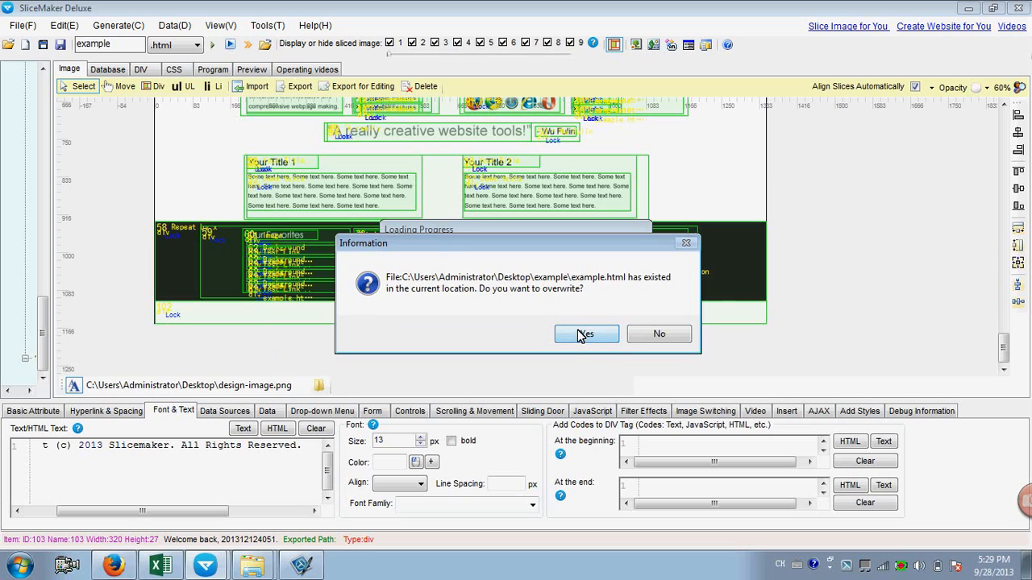
{"action": "left_click", "coordinate": [580, 334]}
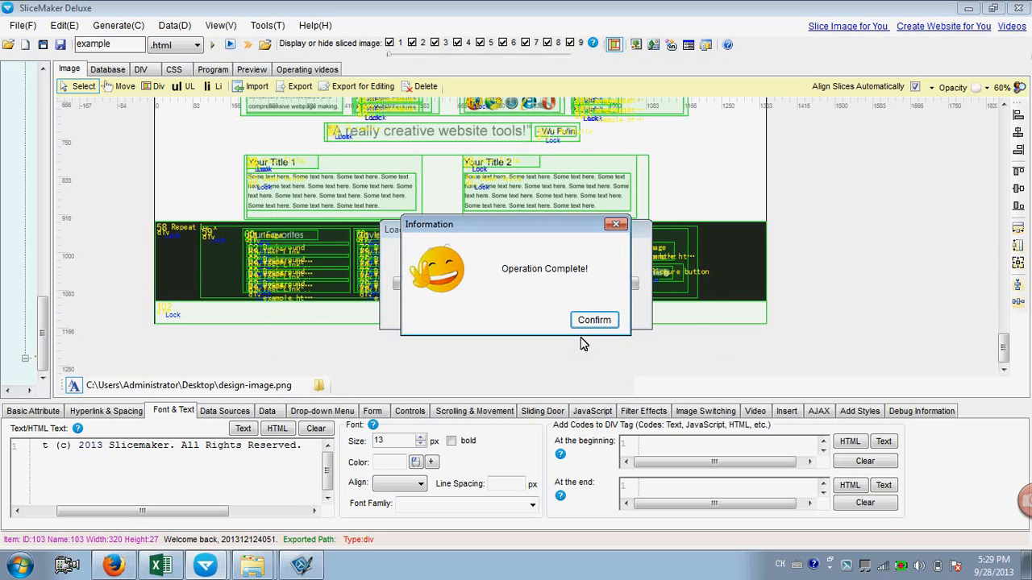
{"action": "left_click", "coordinate": [589, 320]}
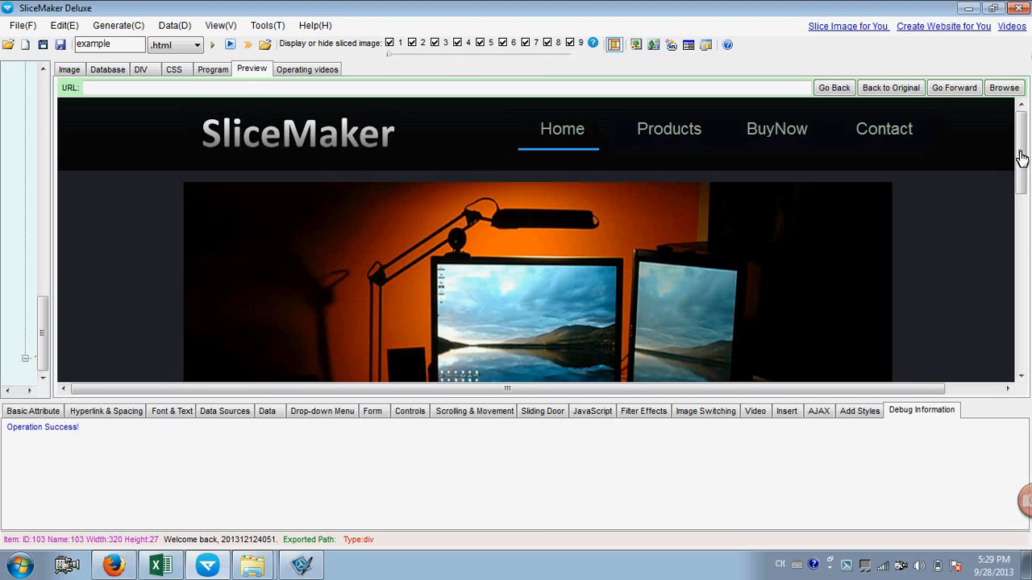
Step: Check the copyright line at the end of the page preview by selecting its text
{"action": "left_click_drag", "start_coordinate": [1021, 157], "coordinate": [1021, 326]}
{"action": "left_click_drag", "start_coordinate": [479, 364], "coordinate": [674, 363]}
{"action": "left_click", "coordinate": [679, 363]}
{"action": "left_click_drag", "start_coordinate": [474, 361], "coordinate": [701, 368]}
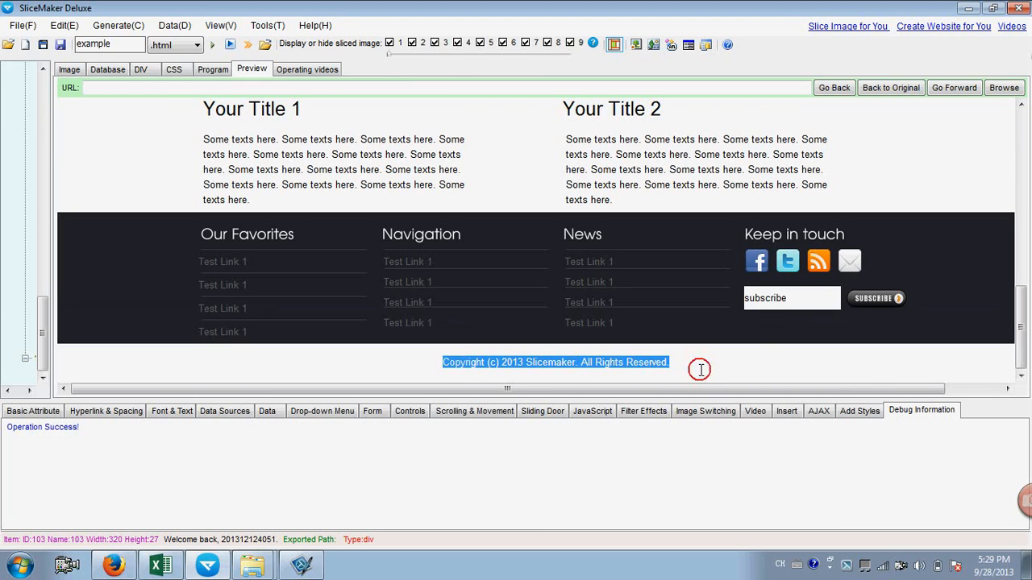
{"action": "left_click", "coordinate": [629, 354]}
Step: Switch to Firefox, reload example.html, and check the copyright line by selecting its text
{"action": "left_click", "coordinate": [113, 565]}
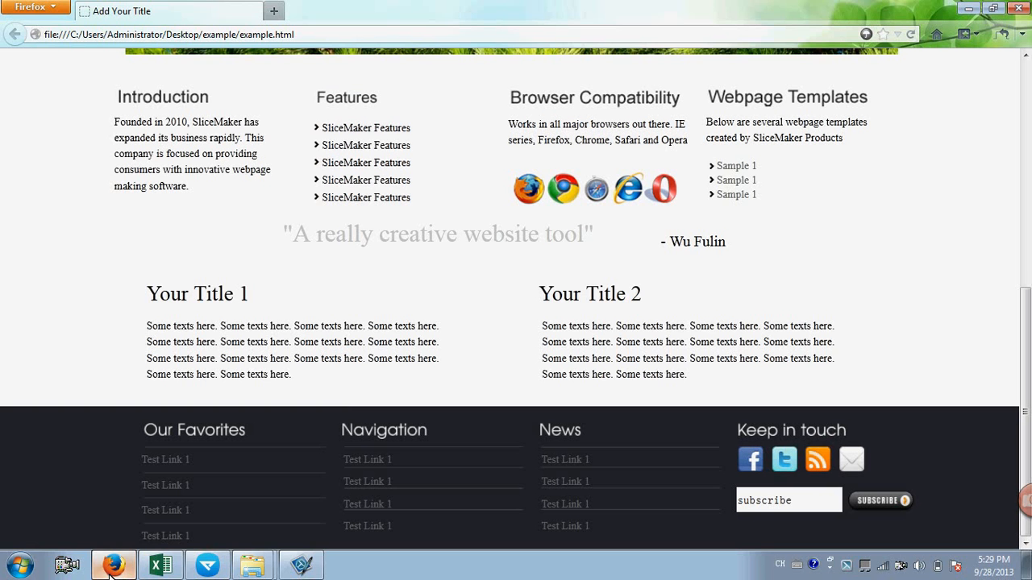
{"action": "left_click", "coordinate": [911, 35]}
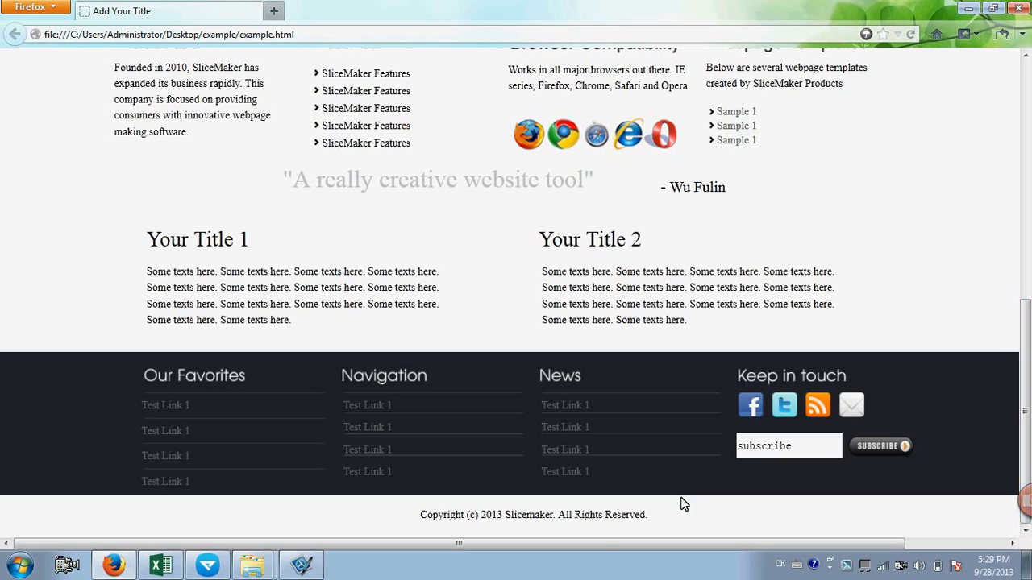
{"action": "left_click_drag", "start_coordinate": [421, 517], "coordinate": [668, 519]}
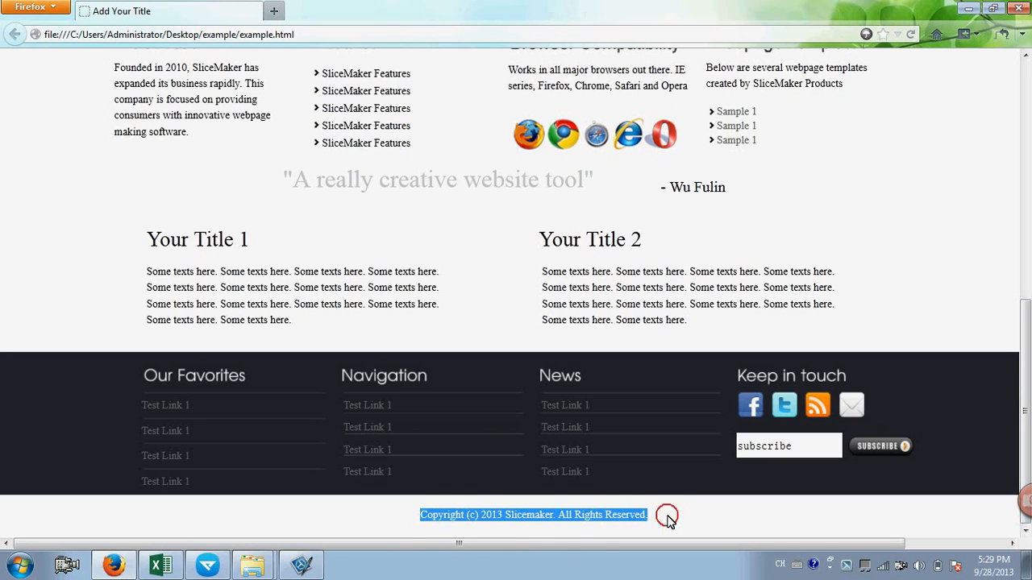
{"action": "left_click", "coordinate": [667, 519]}
{"action": "left_click_drag", "start_coordinate": [428, 518], "coordinate": [595, 516]}
{"action": "left_click", "coordinate": [595, 516]}
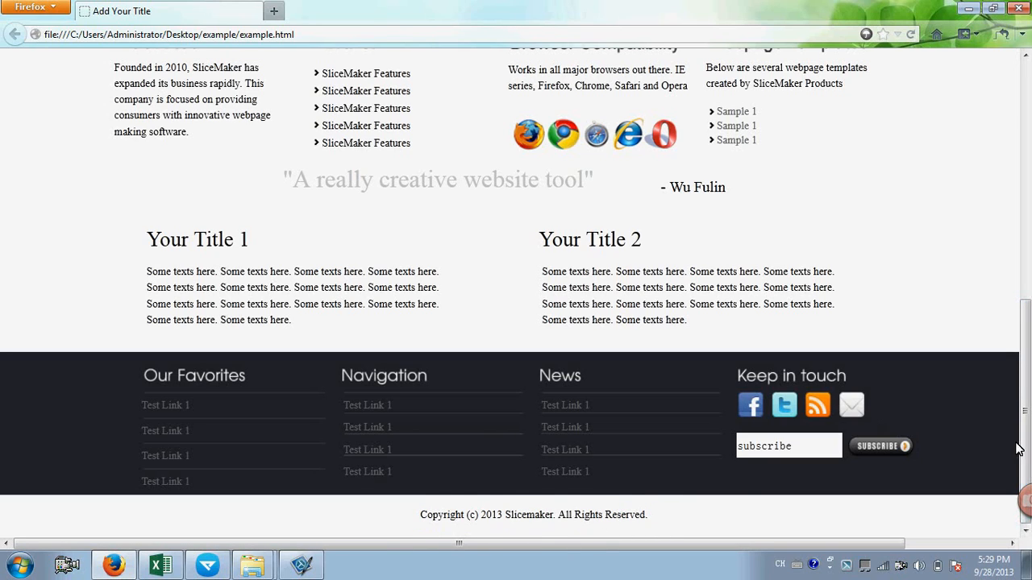
Step: Return to the page header and test the banner slideshow by switching between its three images
{"action": "left_click_drag", "start_coordinate": [1017, 449], "coordinate": [1020, 133]}
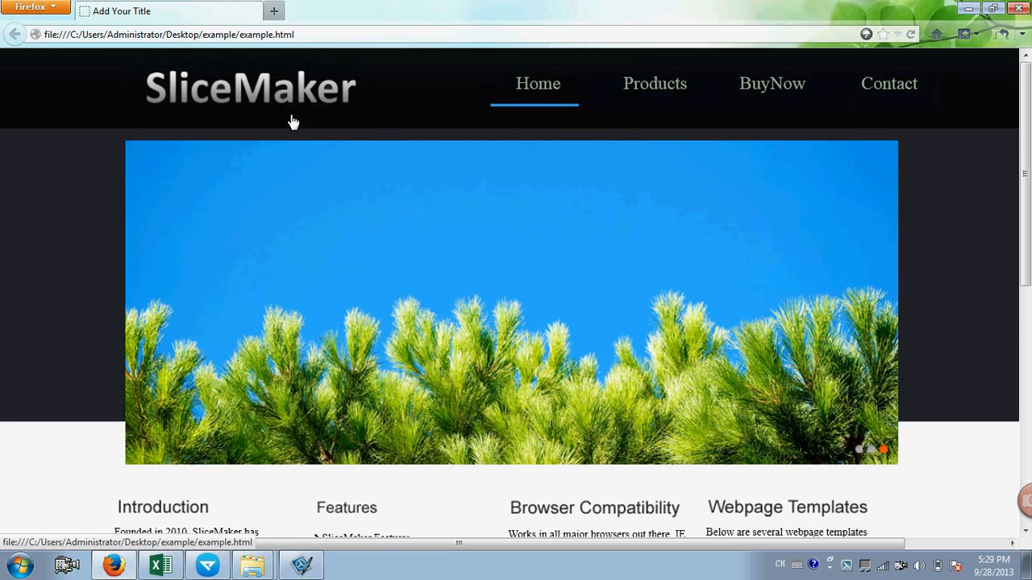
{"action": "scroll", "coordinate": [438, 362], "scroll_direction": "down", "scroll_amount": 3}
{"action": "scroll", "coordinate": [520, 356], "scroll_direction": "up", "scroll_amount": 1}
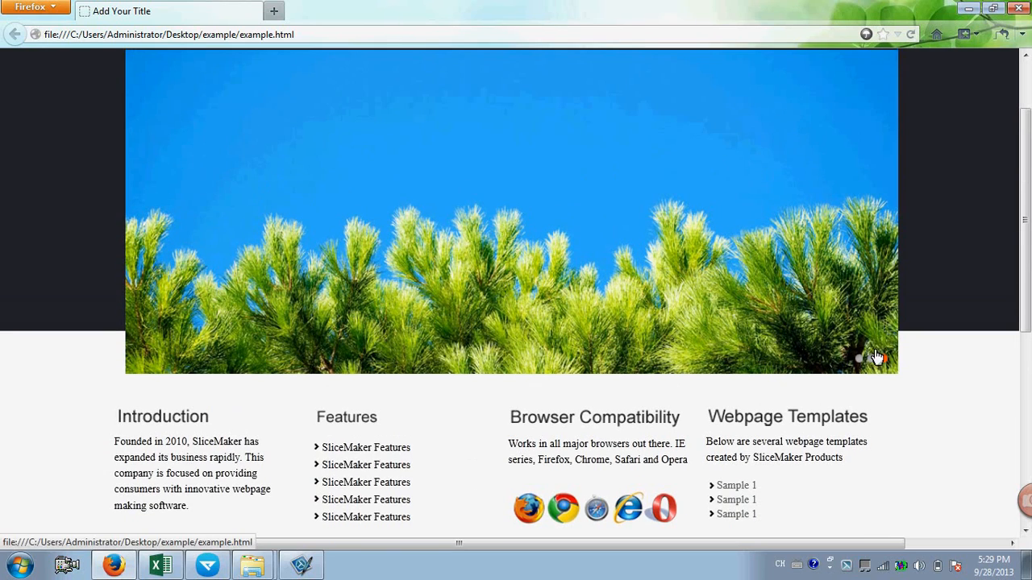
{"action": "left_click", "coordinate": [863, 362]}
{"action": "left_click", "coordinate": [872, 361]}
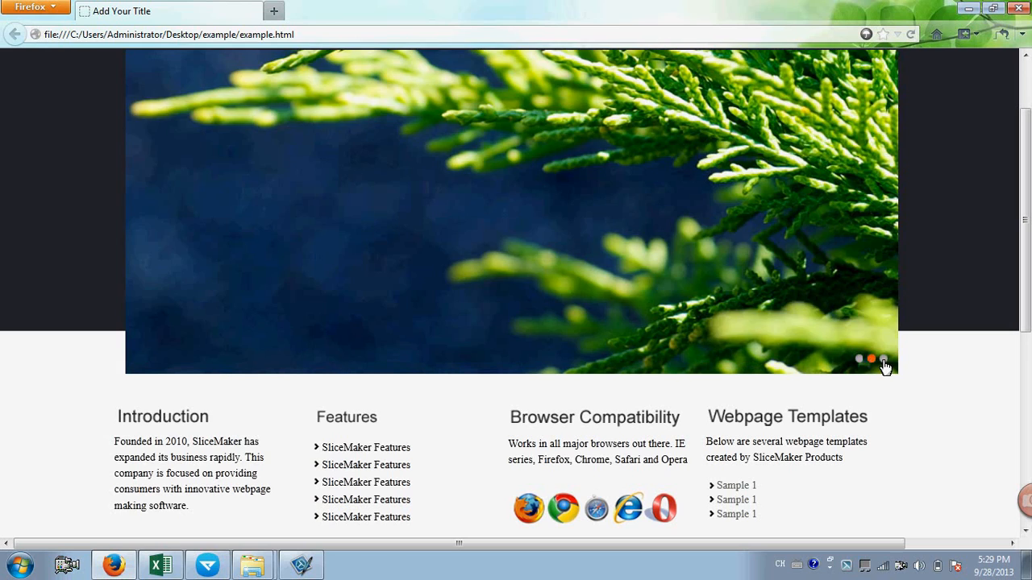
{"action": "left_click", "coordinate": [883, 362]}
Step: Check the Introduction, Features, Browser Compatibility, Webpage Templates and Your Title sections by selecting their text
{"action": "scroll", "coordinate": [794, 377], "scroll_direction": "down", "scroll_amount": 1}
{"action": "scroll", "coordinate": [794, 377], "scroll_direction": "down", "scroll_amount": 3}
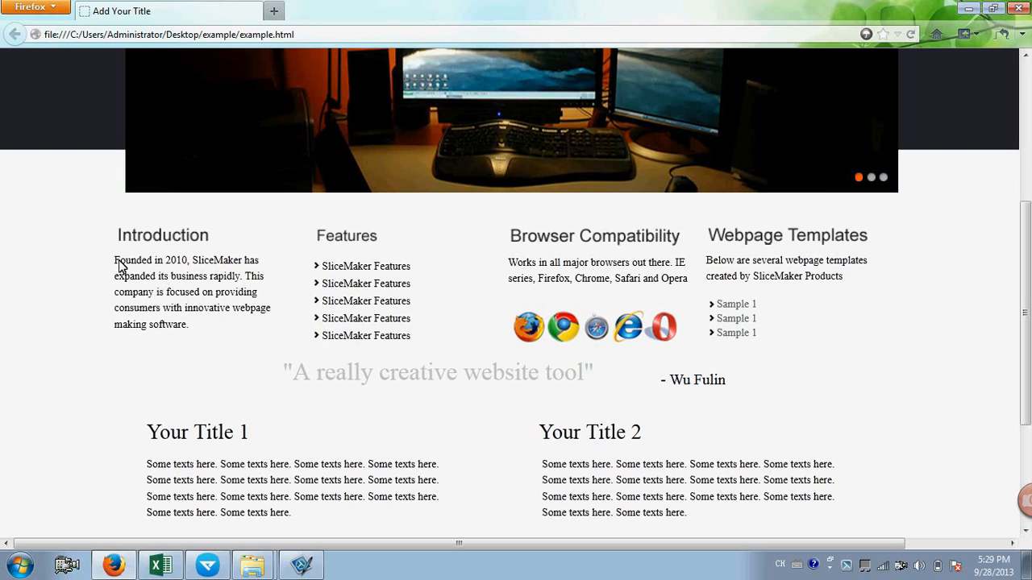
{"action": "left_click_drag", "start_coordinate": [119, 262], "coordinate": [193, 326]}
{"action": "left_click_drag", "start_coordinate": [323, 266], "coordinate": [419, 336]}
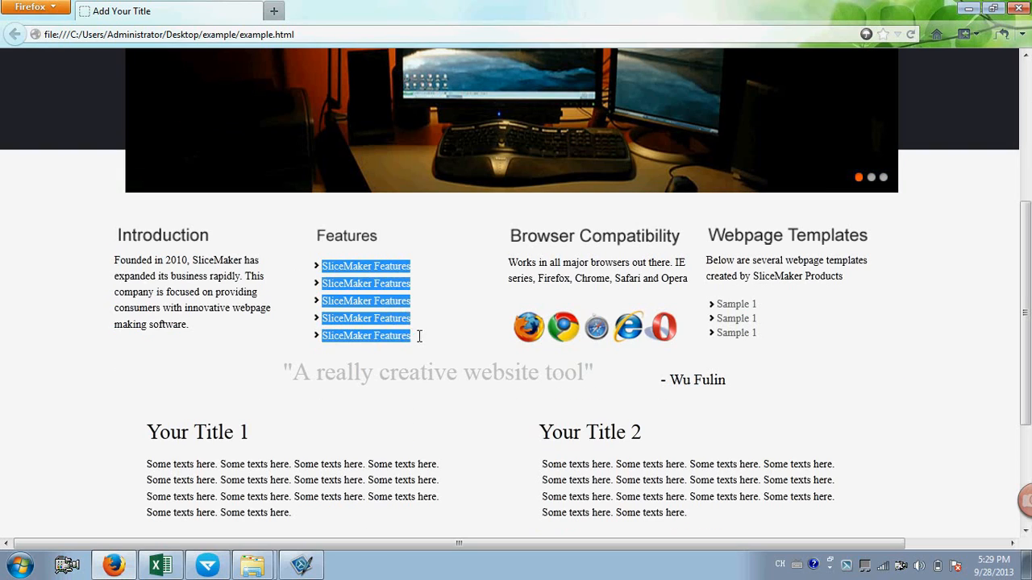
{"action": "left_click_drag", "start_coordinate": [517, 263], "coordinate": [821, 288]}
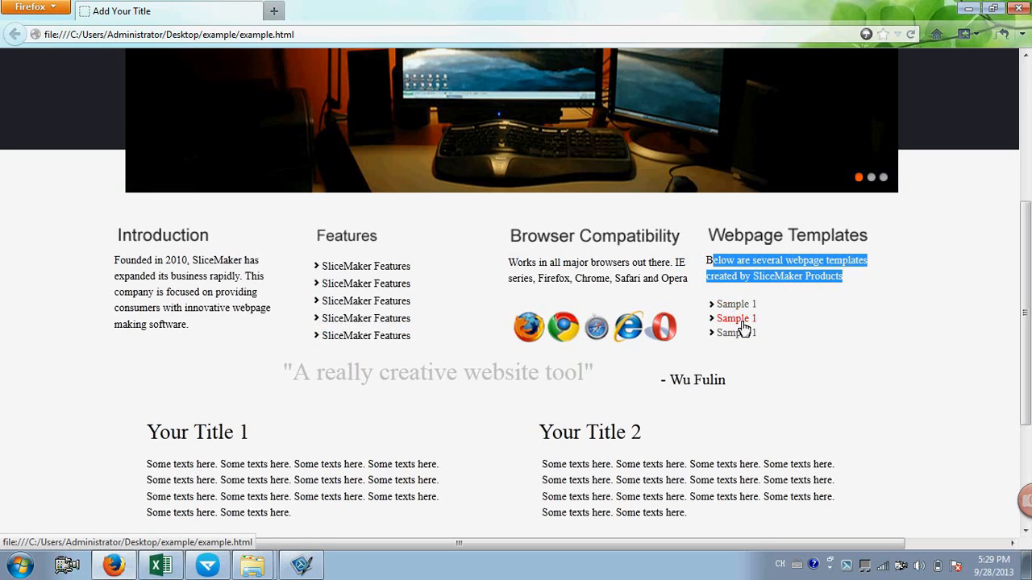
{"action": "scroll", "coordinate": [722, 334], "scroll_direction": "down", "scroll_amount": 4}
{"action": "left_click_drag", "start_coordinate": [298, 200], "coordinate": [382, 328]}
{"action": "left_click_drag", "start_coordinate": [573, 282], "coordinate": [703, 339]}
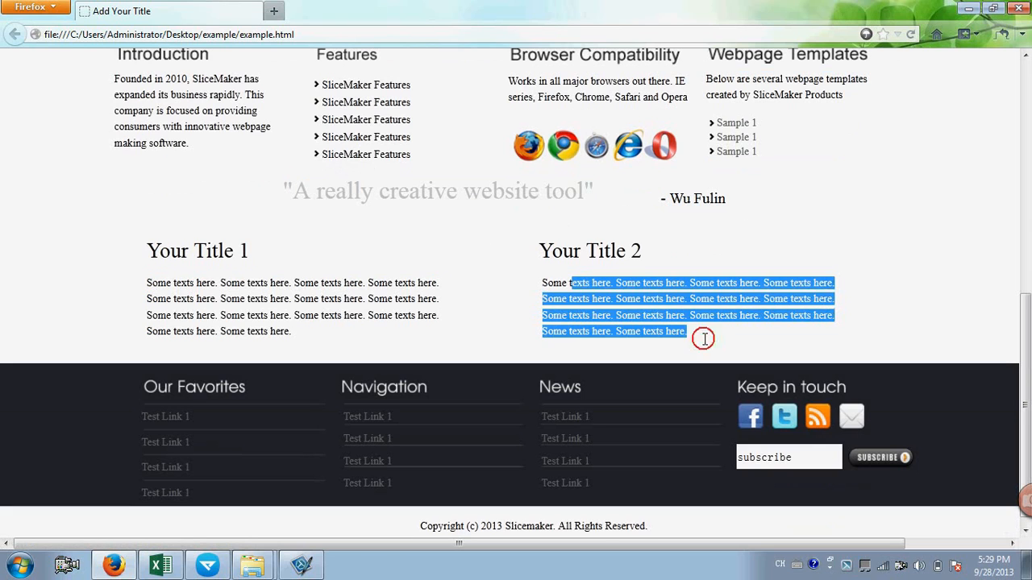
{"action": "left_click", "coordinate": [701, 338]}
Step: Check the footer's subscribe text box and the copyright text on the finished page
{"action": "scroll", "coordinate": [660, 324], "scroll_direction": "down", "scroll_amount": 1}
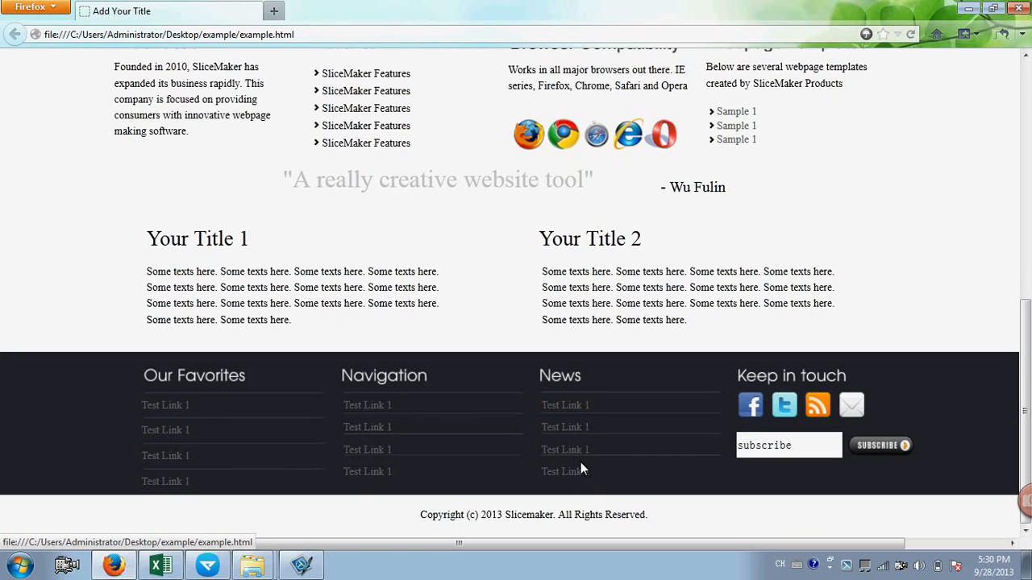
{"action": "left_click", "coordinate": [757, 447]}
{"action": "left_click", "coordinate": [770, 447]}
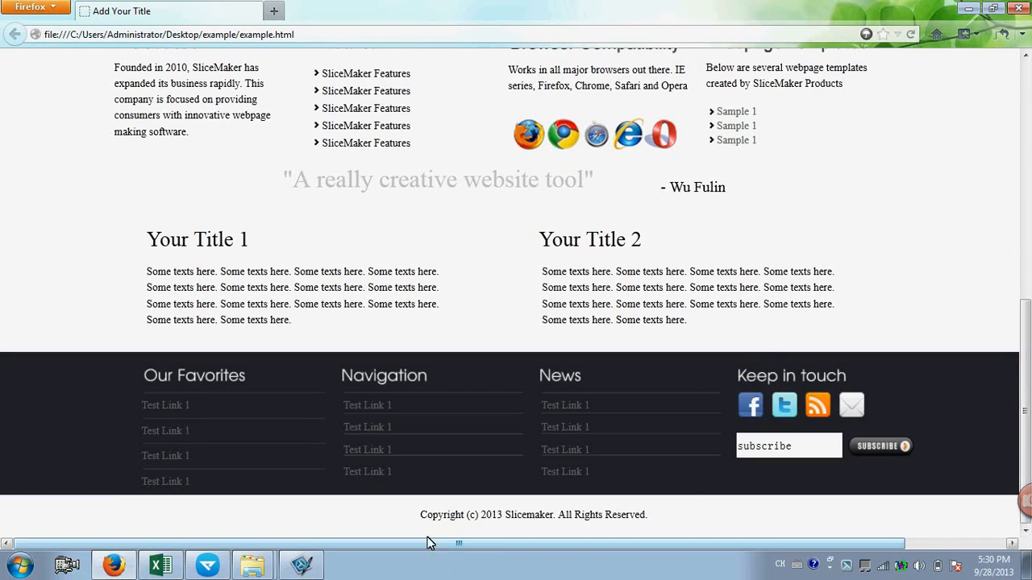
{"action": "left_click_drag", "start_coordinate": [420, 516], "coordinate": [715, 519]}
{"action": "left_click", "coordinate": [679, 528]}
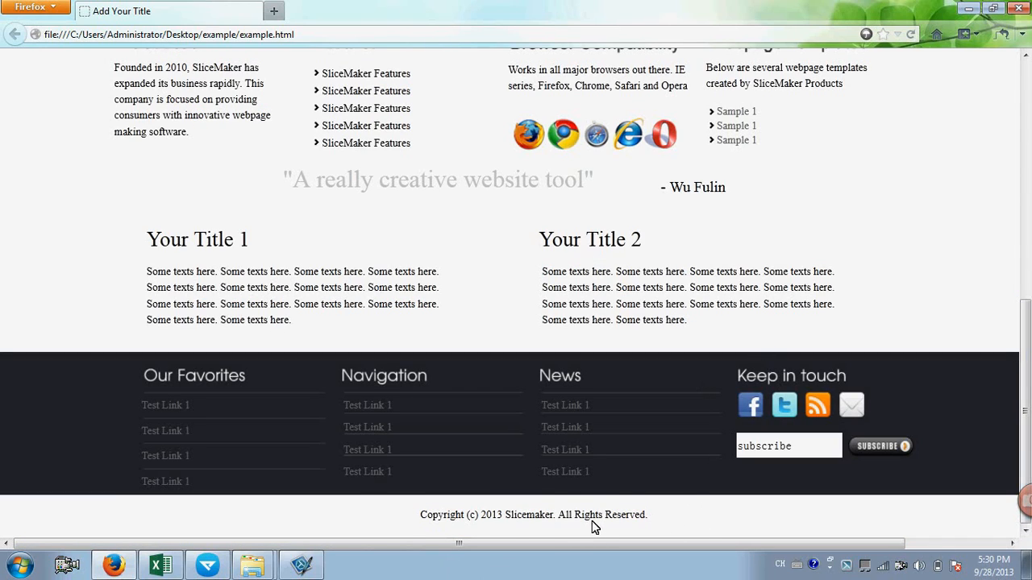